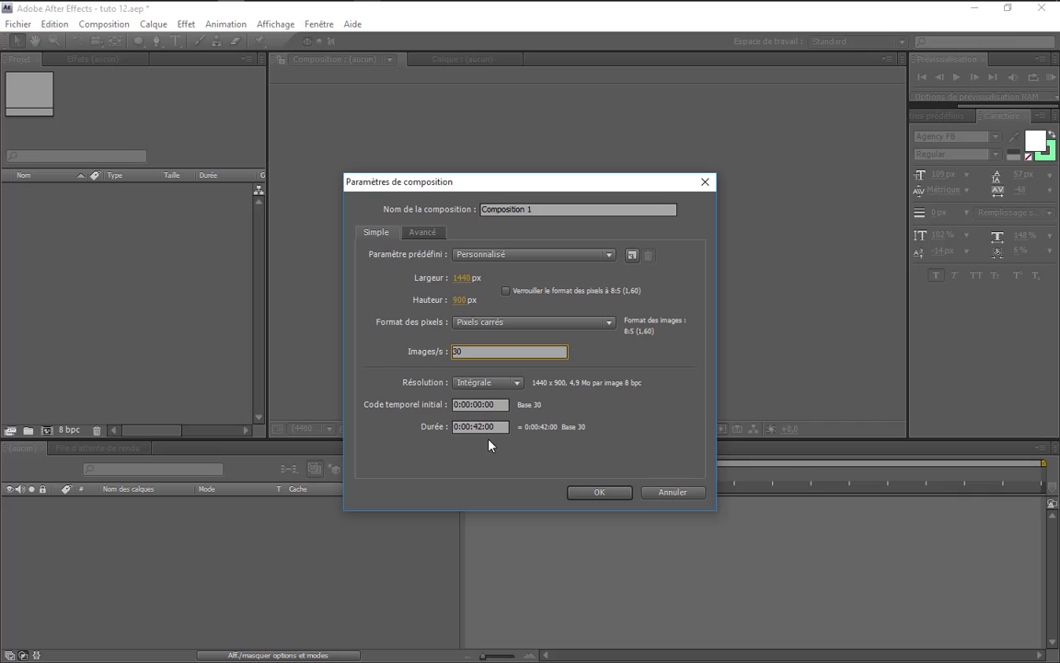
Step: Set the new composition's duration to 0:00:15:00 and create it at 1440 x 900 px and 30 frames per second
left_click_drag(475, 428, 480, 431)
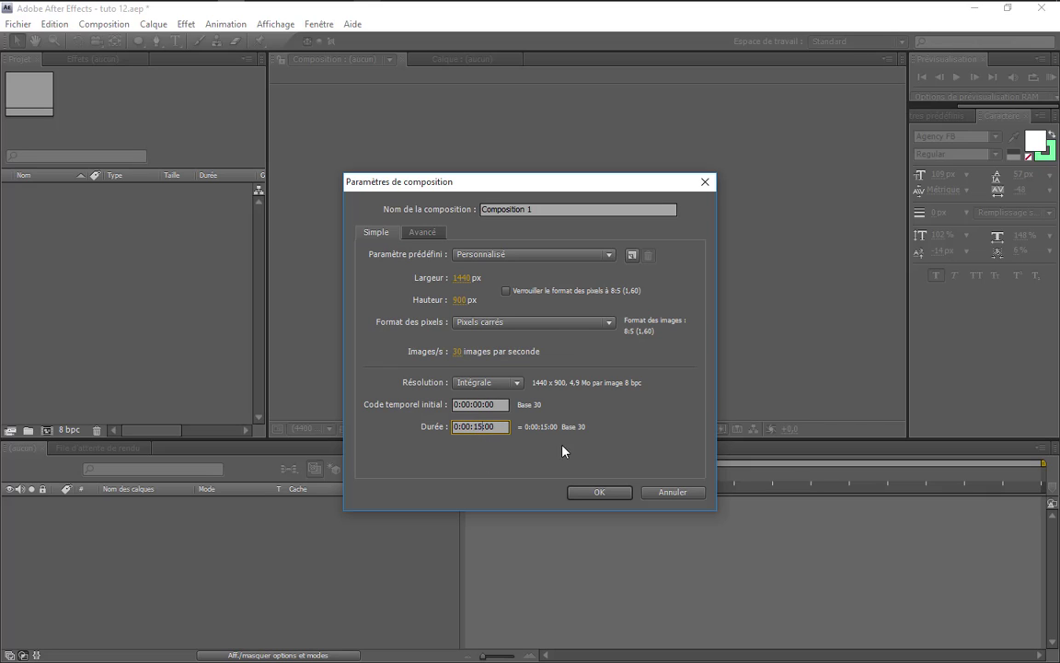
left_click(599, 493)
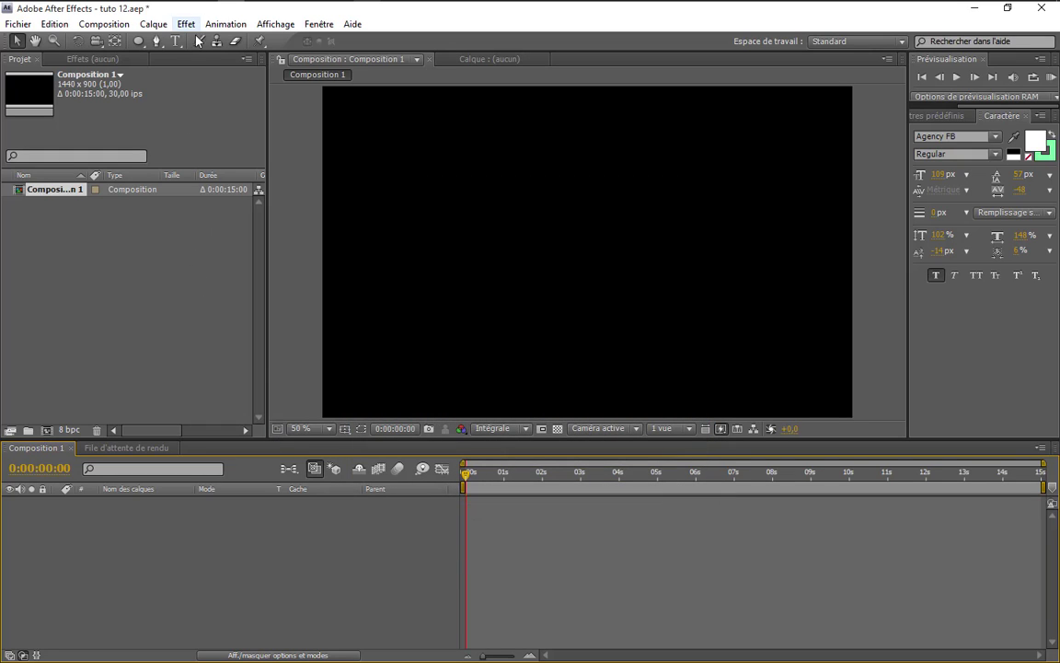
Step: Switch to VLC to look at the reference intro video and return to After Effects
left_click(206, 10)
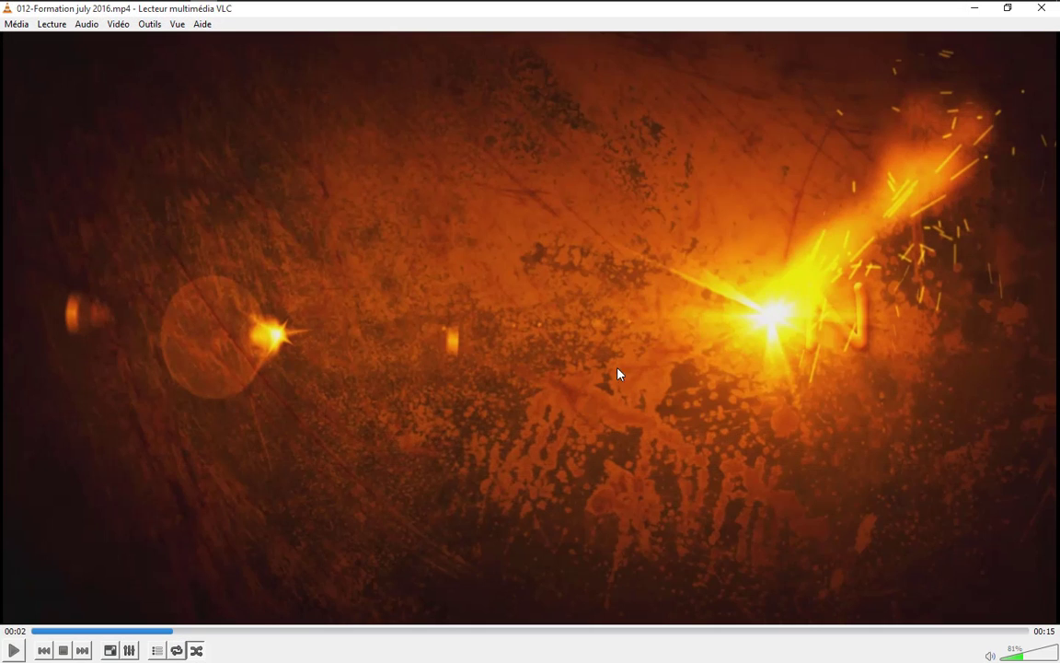
left_click(974, 10)
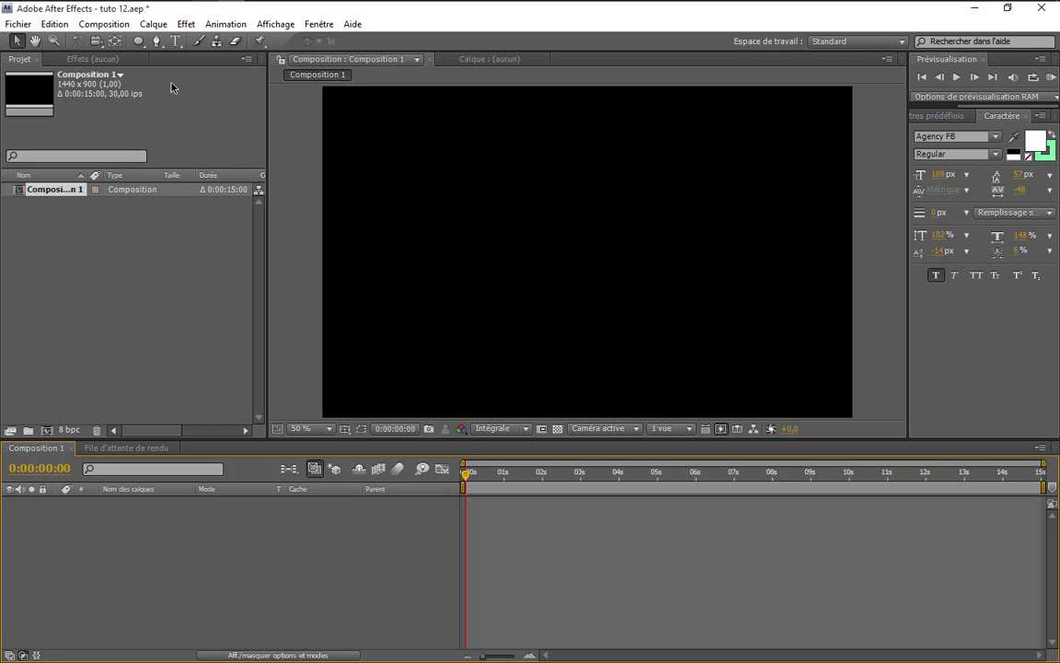
Step: Import Texture_14 from the Color textures folder in File Explorer and place it in Composition 1 as a layer
left_click(95, 9)
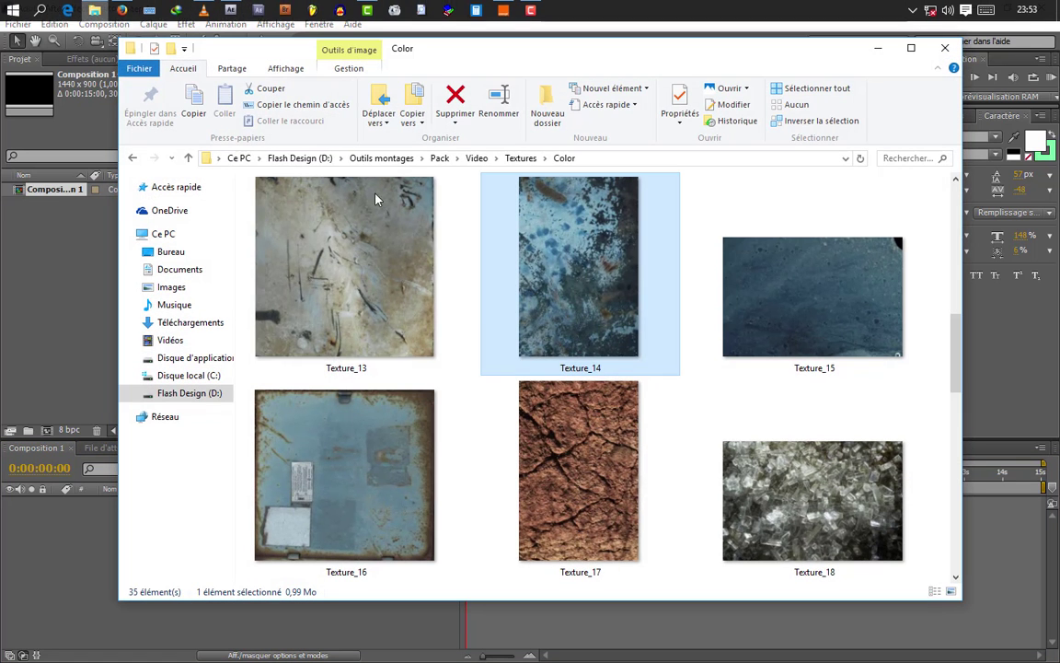
left_click(736, 324)
left_click_drag(488, 226, 94, 251)
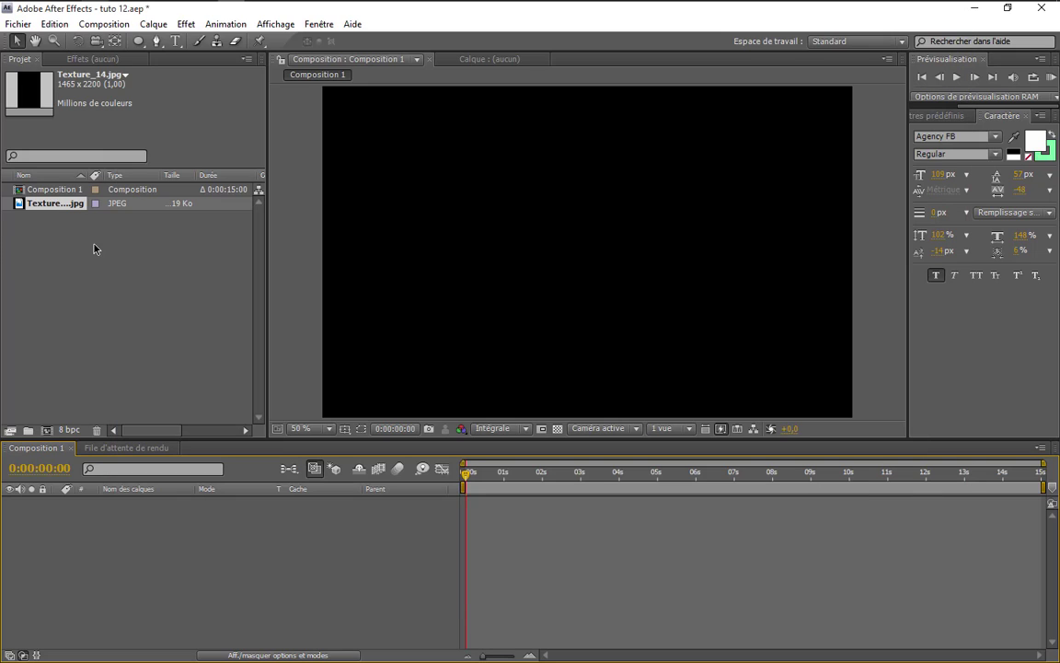
left_click(102, 228)
left_click(46, 207)
left_click_drag(45, 206, 184, 562)
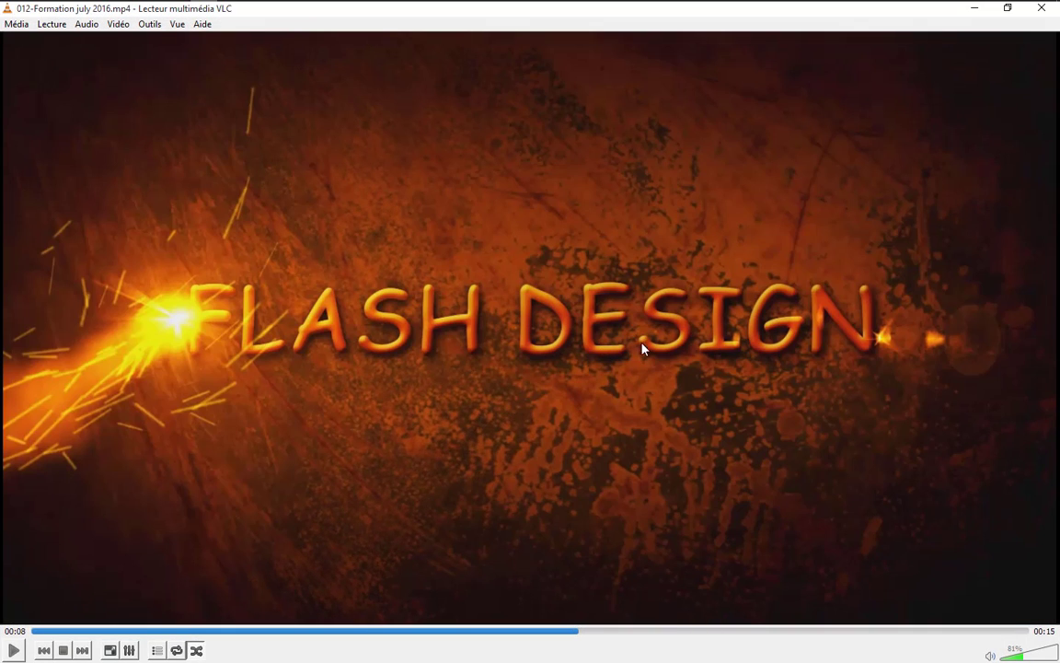
left_click(977, 11)
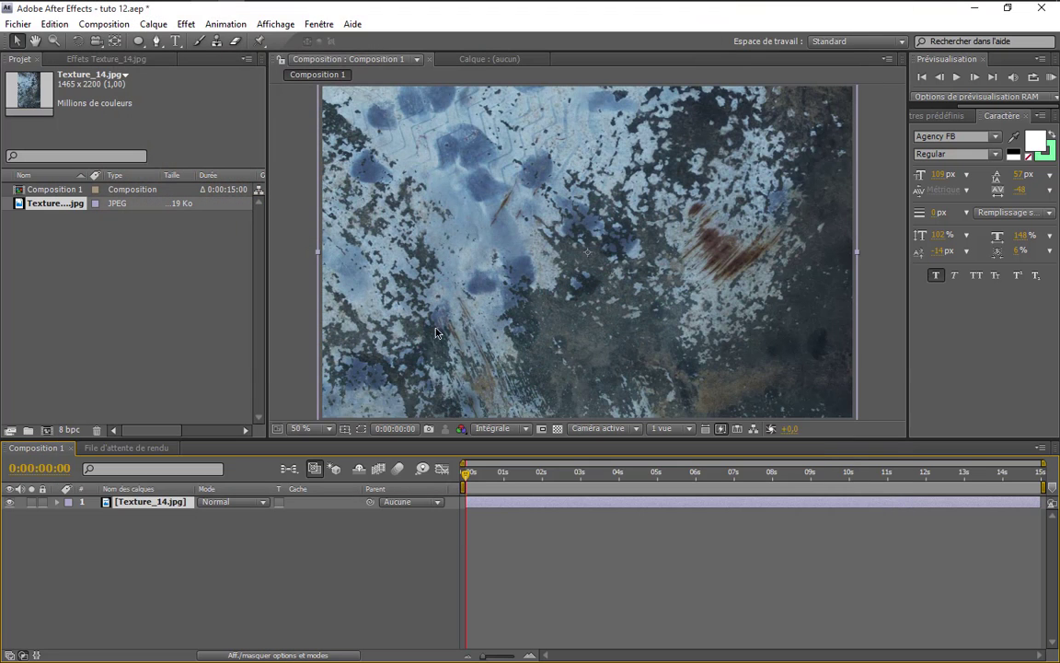
Step: Add a text layer over the texture reading "FLASH DESIGN"
left_click(175, 40)
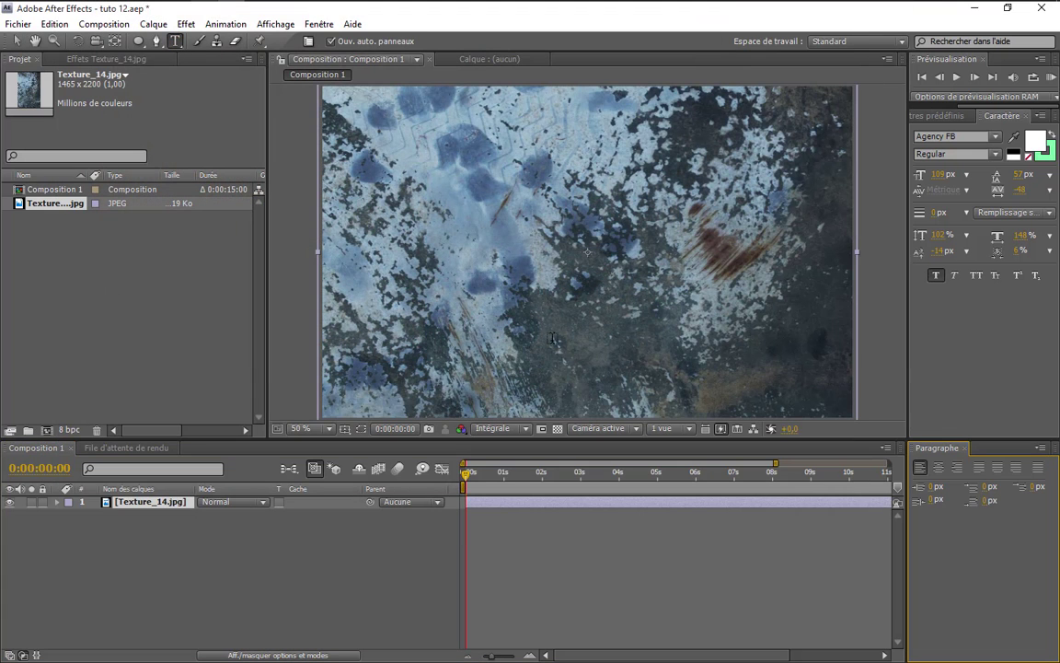
left_click(485, 277)
type("FLASH ")
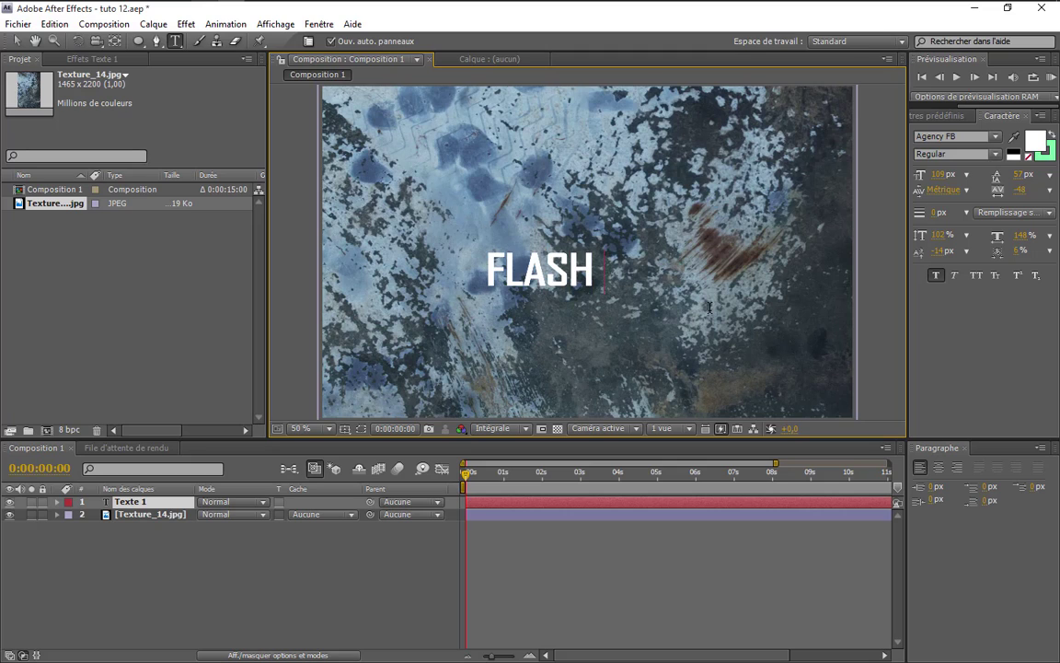
type("DESIGN")
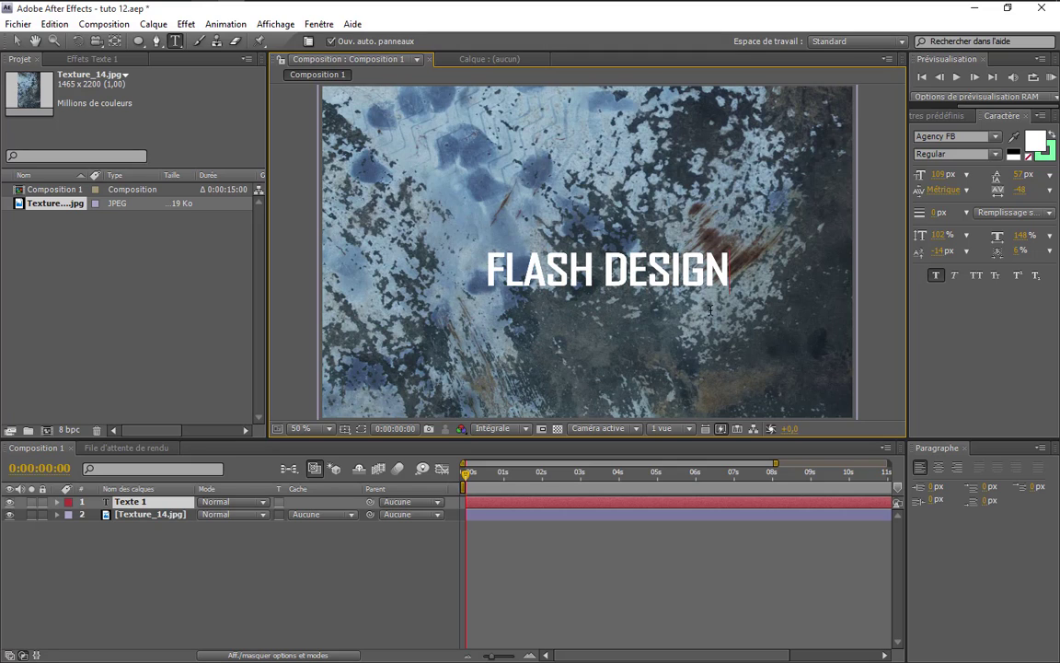
Step: Change the font of the whole FLASH DESIGN text to Calibri
key("ctrl+a")
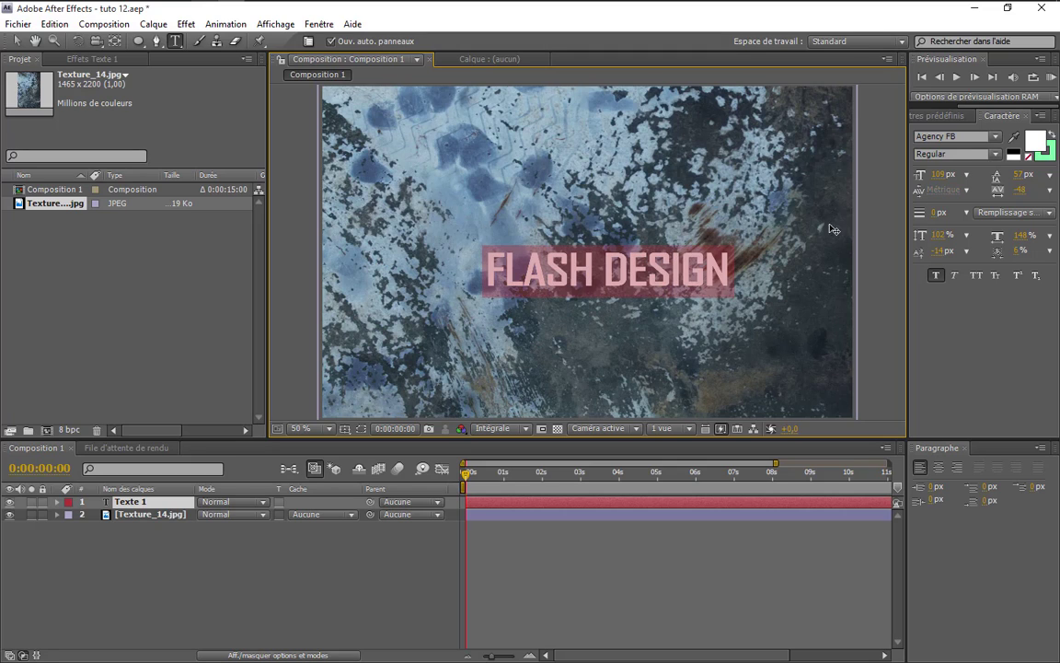
left_click(995, 136)
scroll(953, 195, "down", 1)
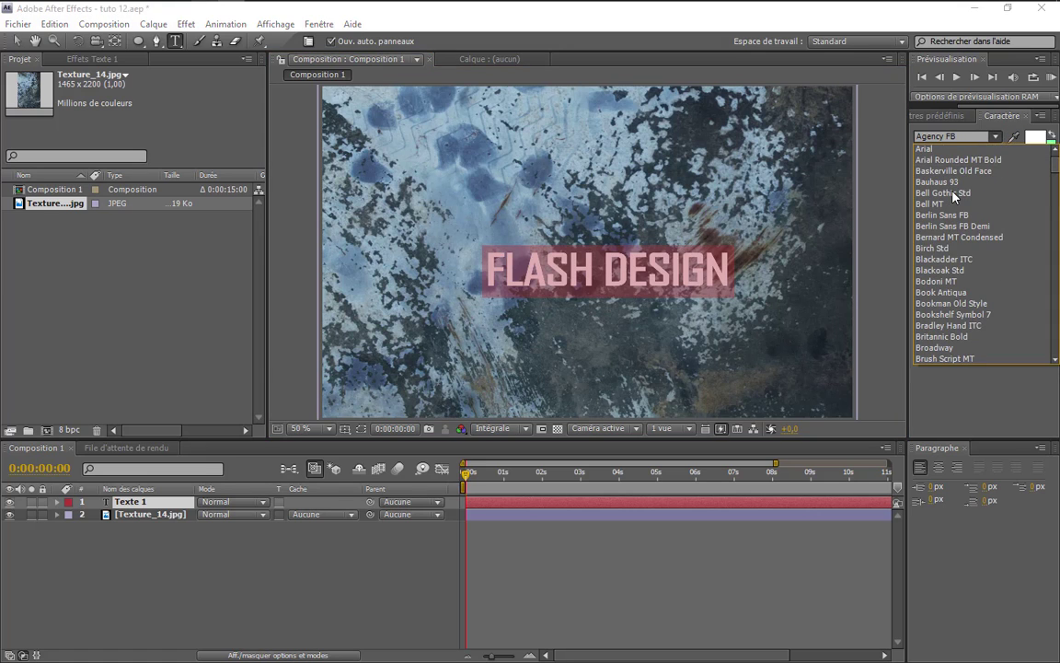
left_click(948, 193)
scroll(958, 137, "down", 10)
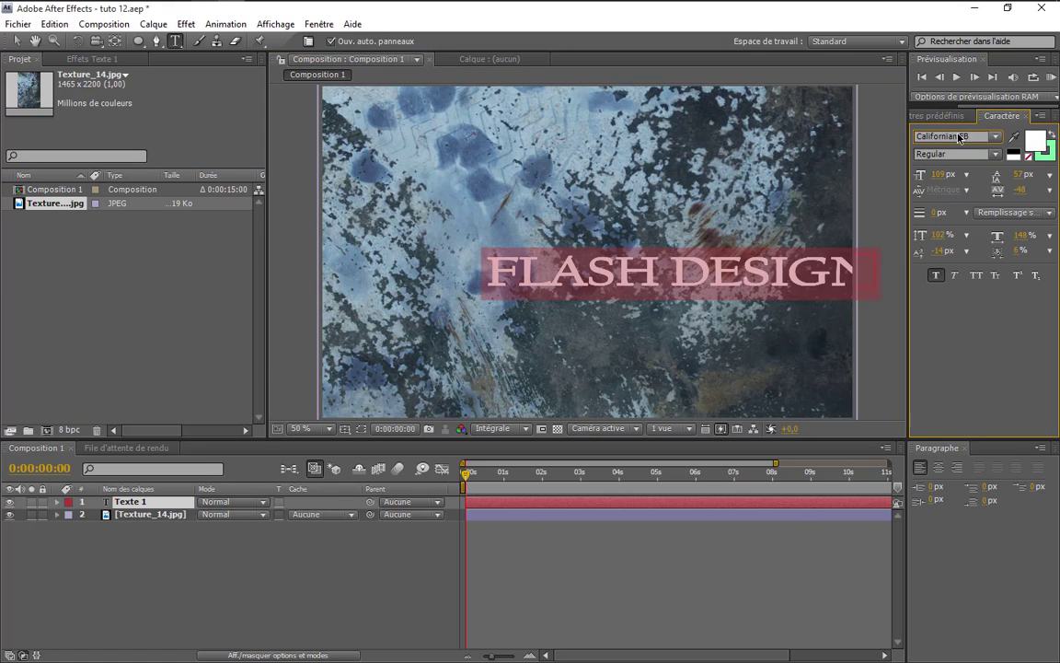
scroll(959, 139, "up", 1)
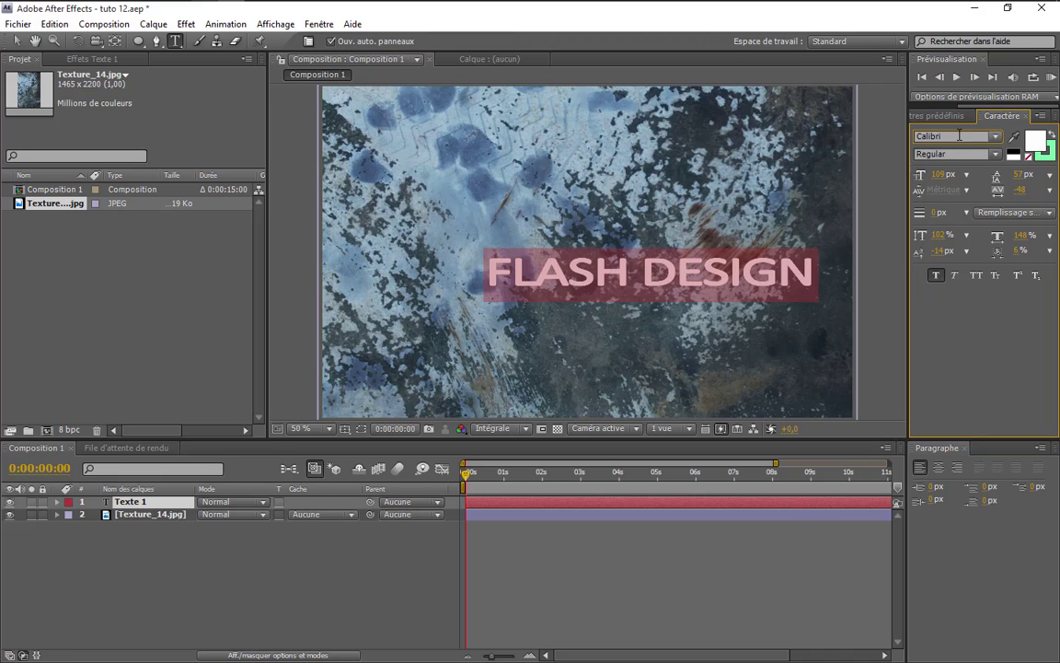
Step: Set the vertical scale of the FLASH DESIGN text to 128%
left_click(939, 235)
type("148")
key("Return")
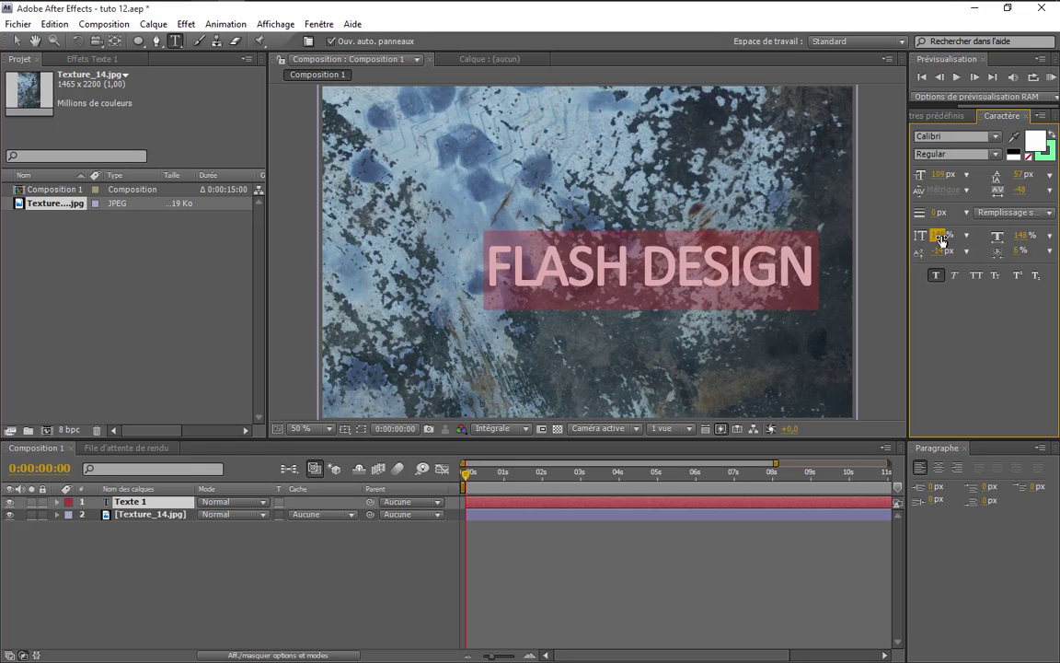
left_click_drag(939, 238, 932, 244)
left_click(408, 430)
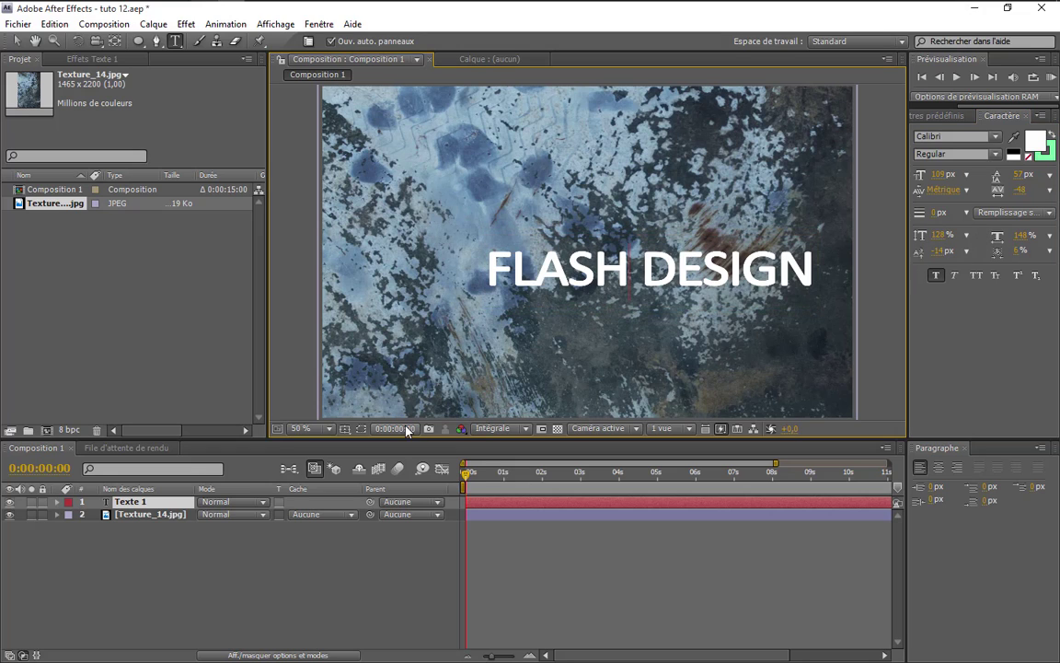
Step: Centre the FLASH DESIGN text in the frame using the title/action safe guides, and hide the guides again
left_click(344, 429)
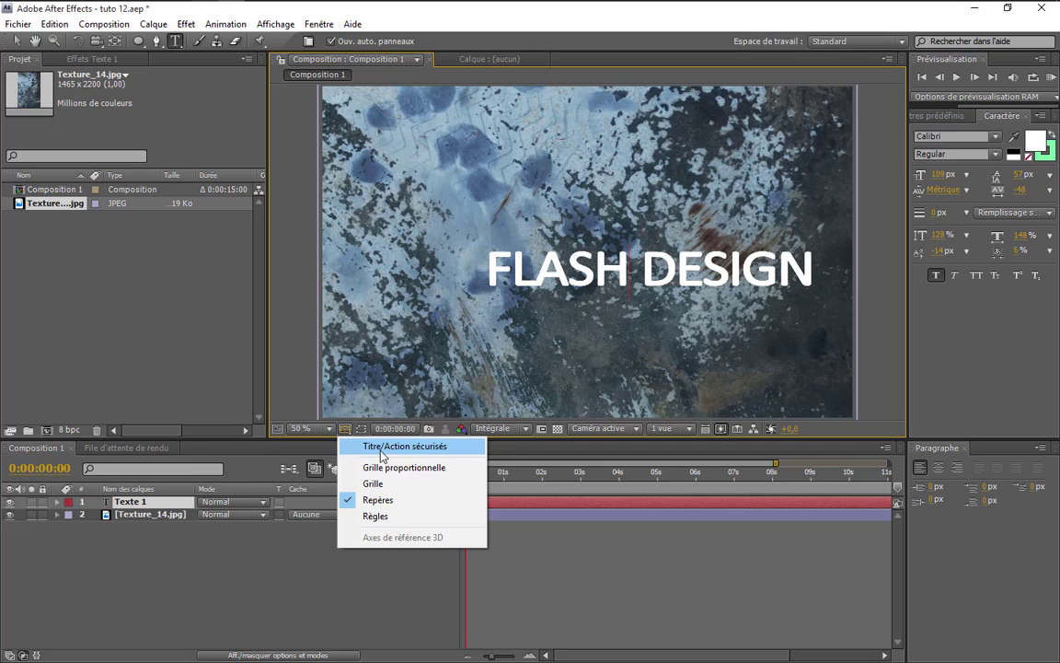
left_click(383, 448)
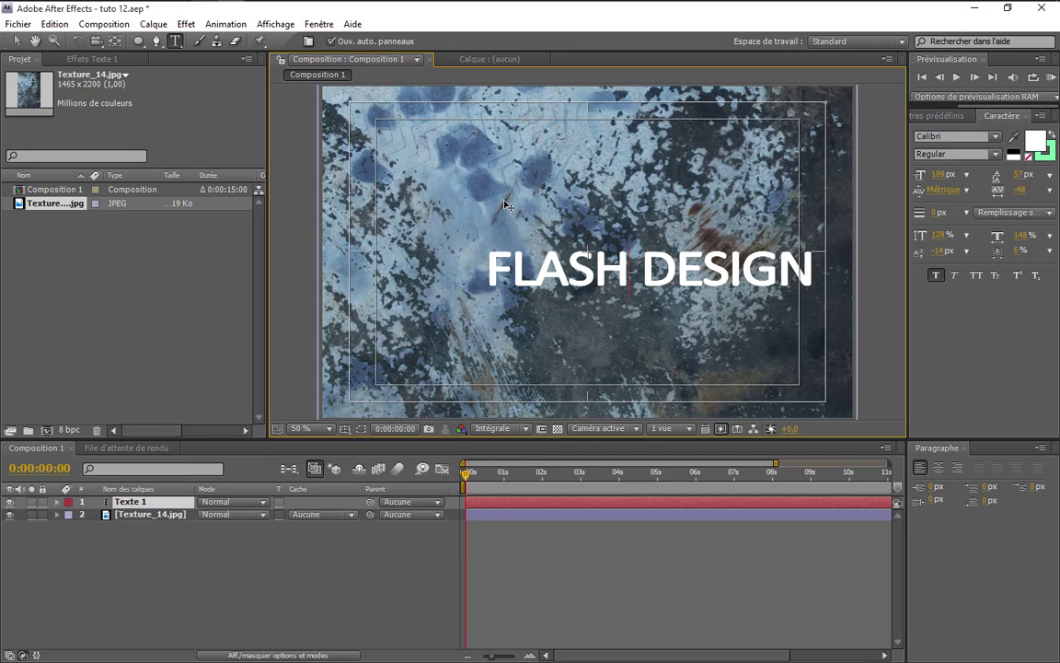
left_click_drag(504, 202, 440, 187)
left_click(345, 429)
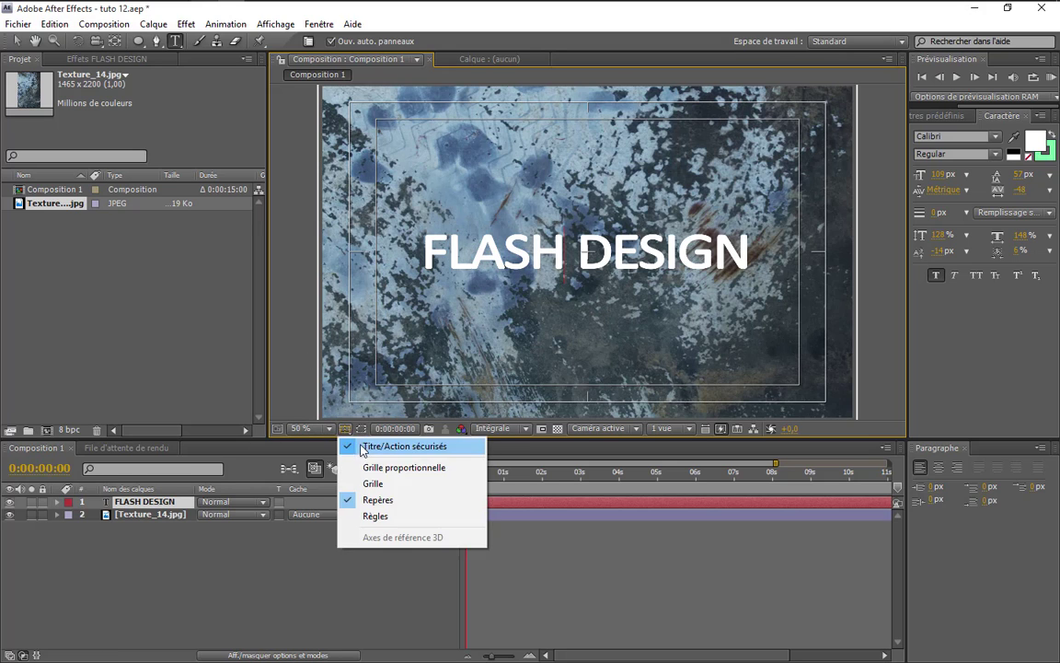
left_click(363, 448)
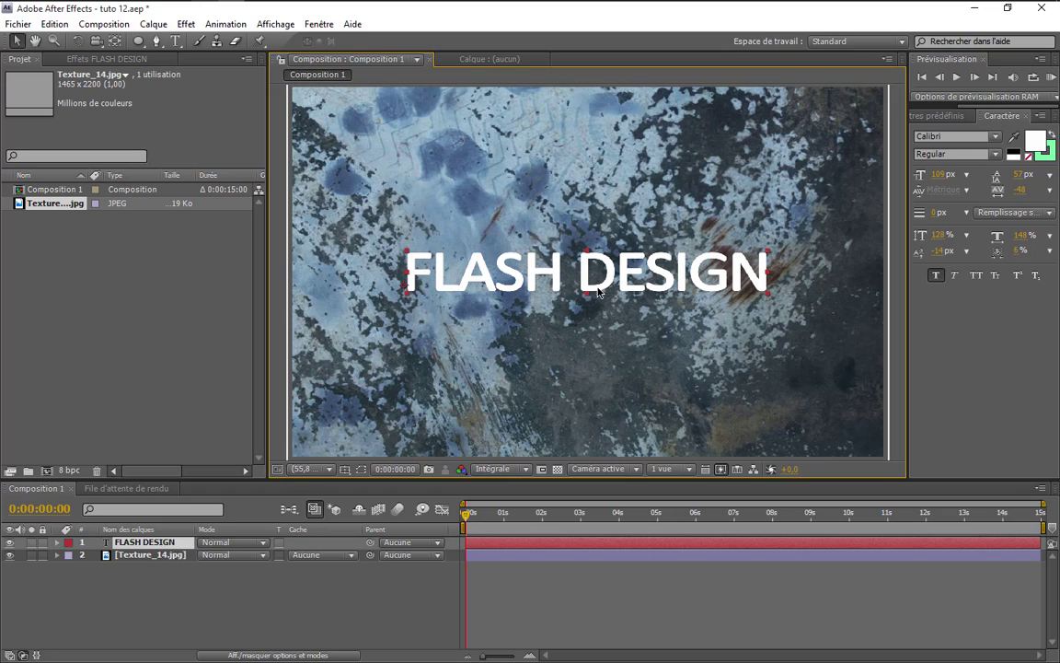
Step: Apply the Bevel and Emboss (Biseautage et estampage) layer style to the FLASH DESIGN text layer
left_click(167, 545)
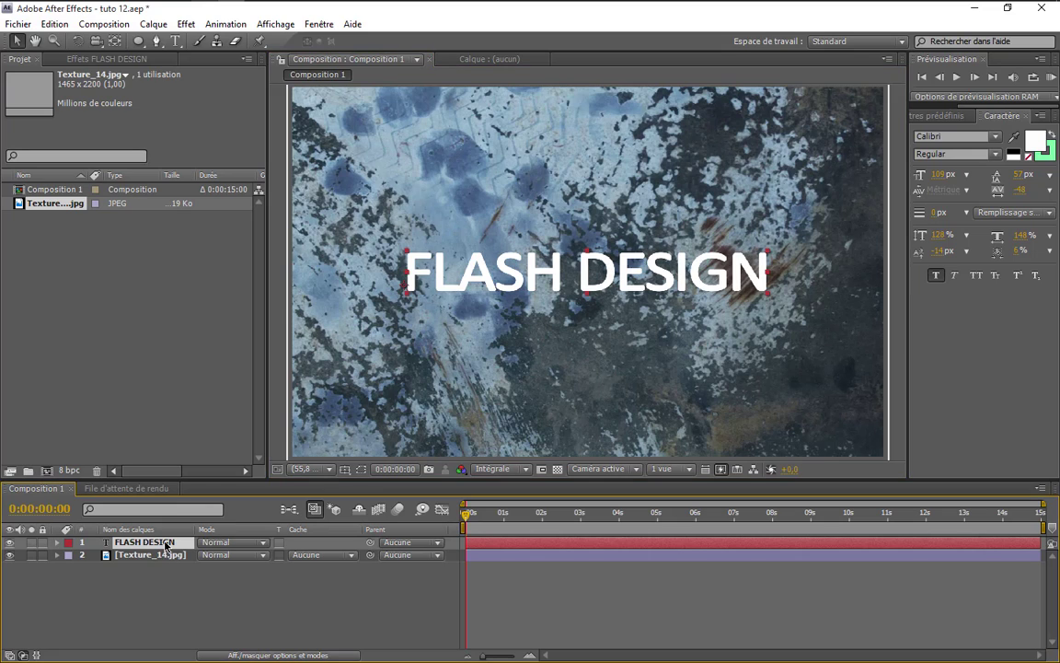
left_click(143, 26)
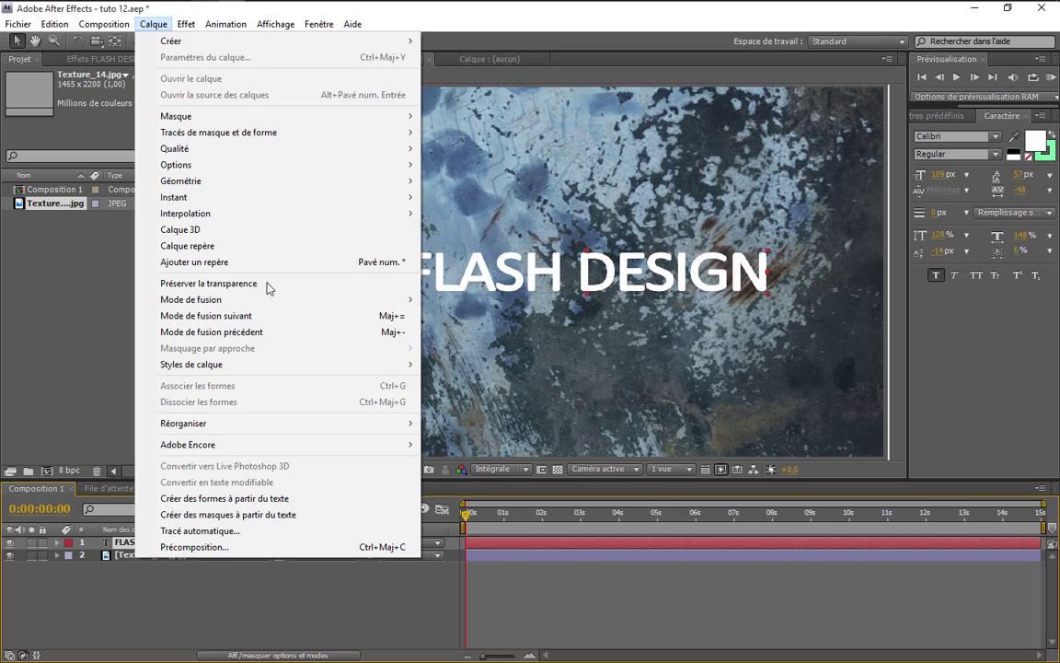
mouse_move(299, 369)
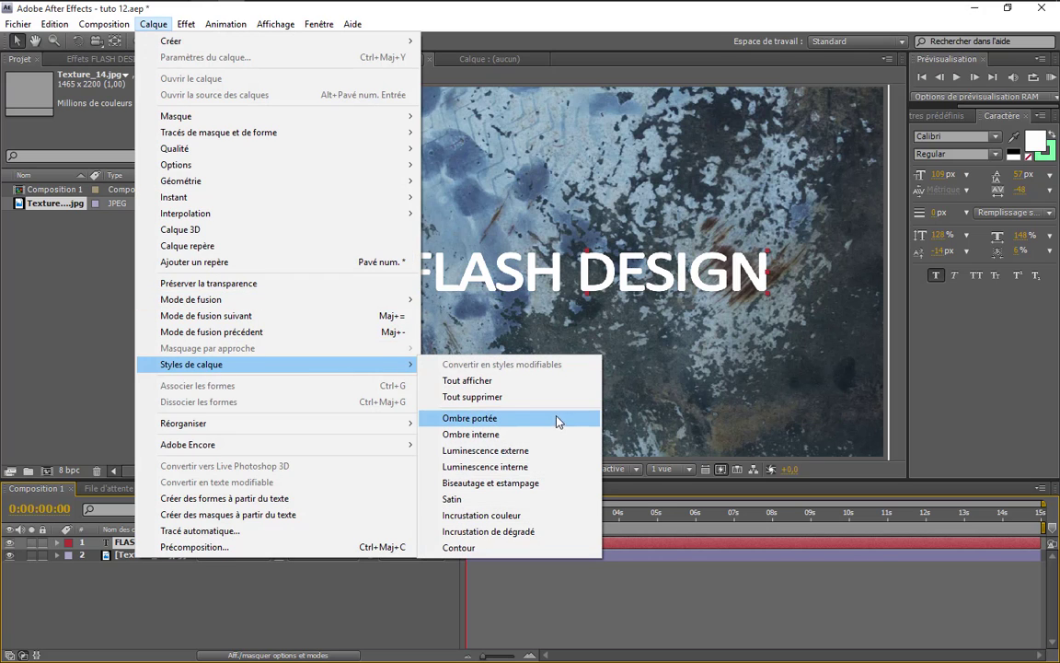
left_click(503, 483)
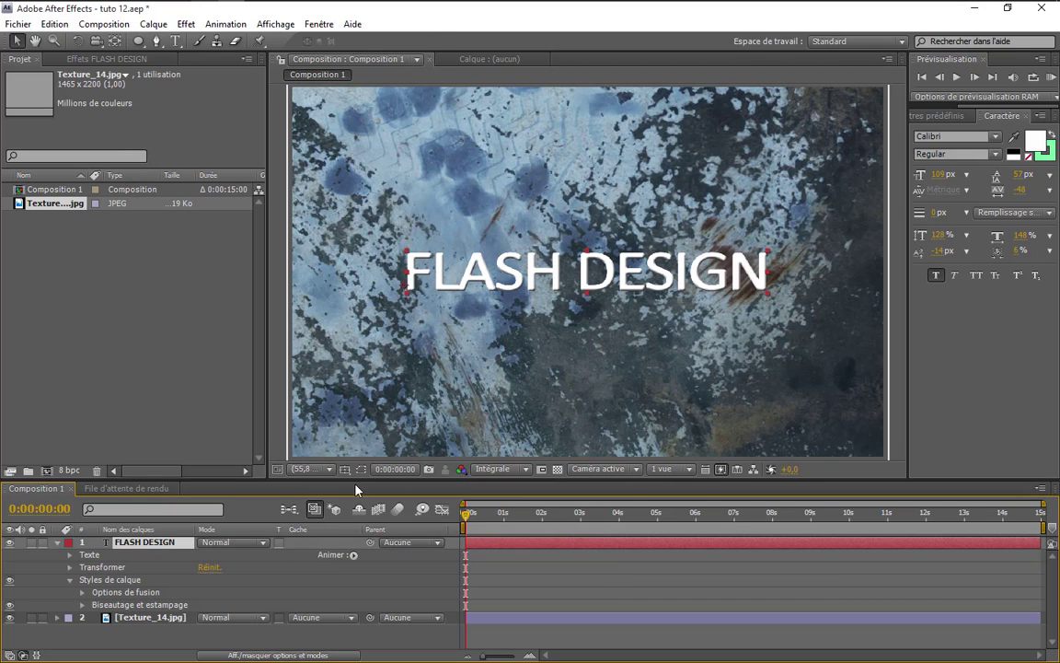
Step: Set the depth (Profondeur) of the text's bevel to 166% and its size (Taille) to 17
left_click(81, 605)
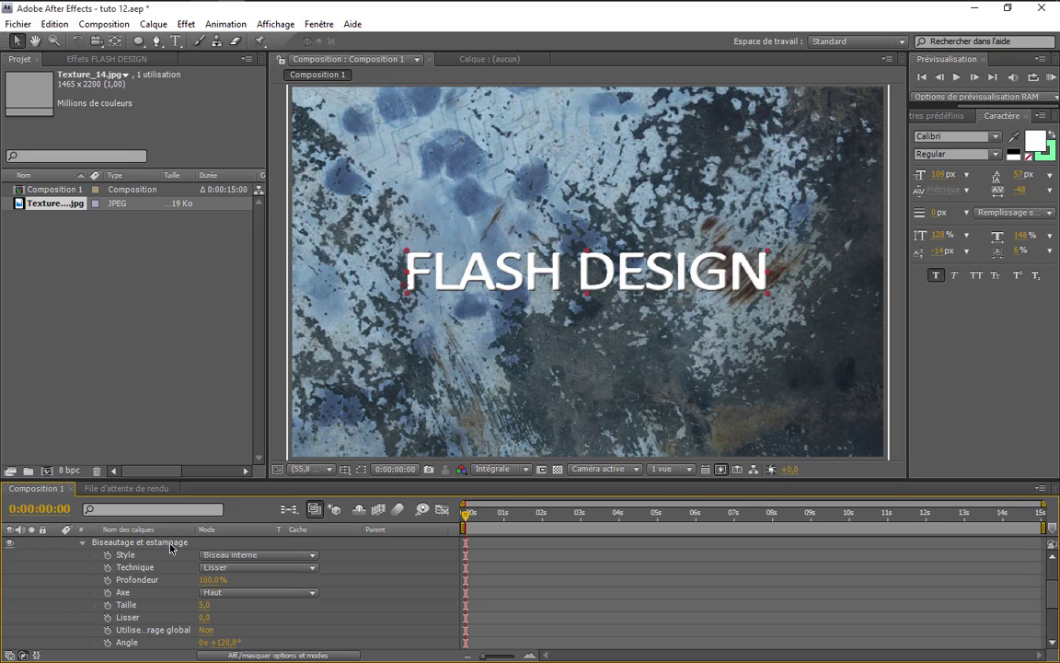
left_click_drag(256, 478, 257, 396)
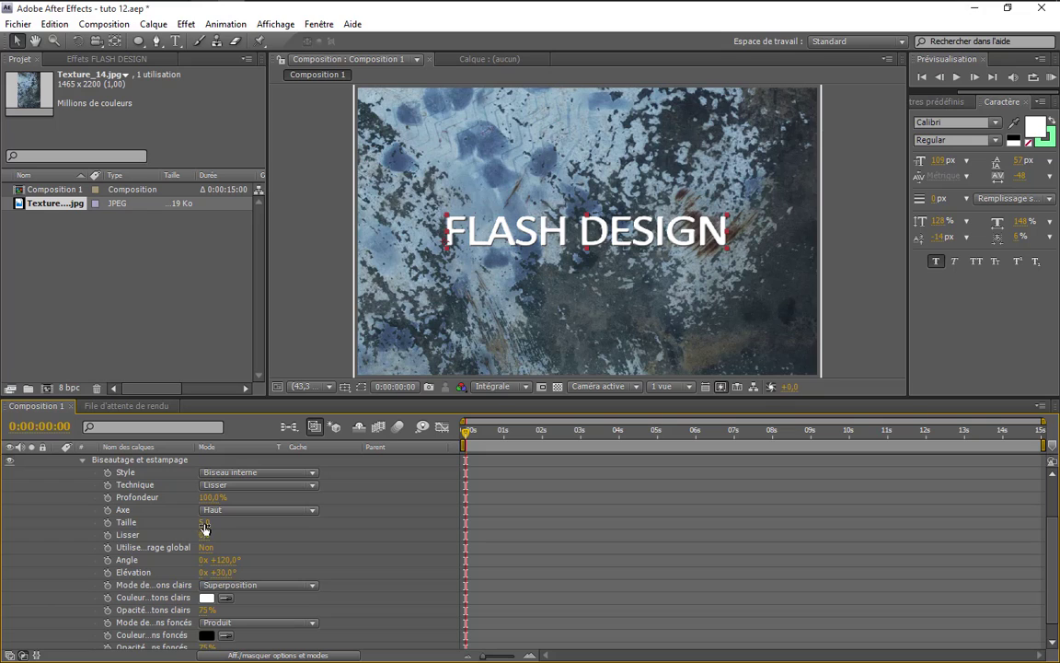
left_click_drag(203, 522, 219, 523)
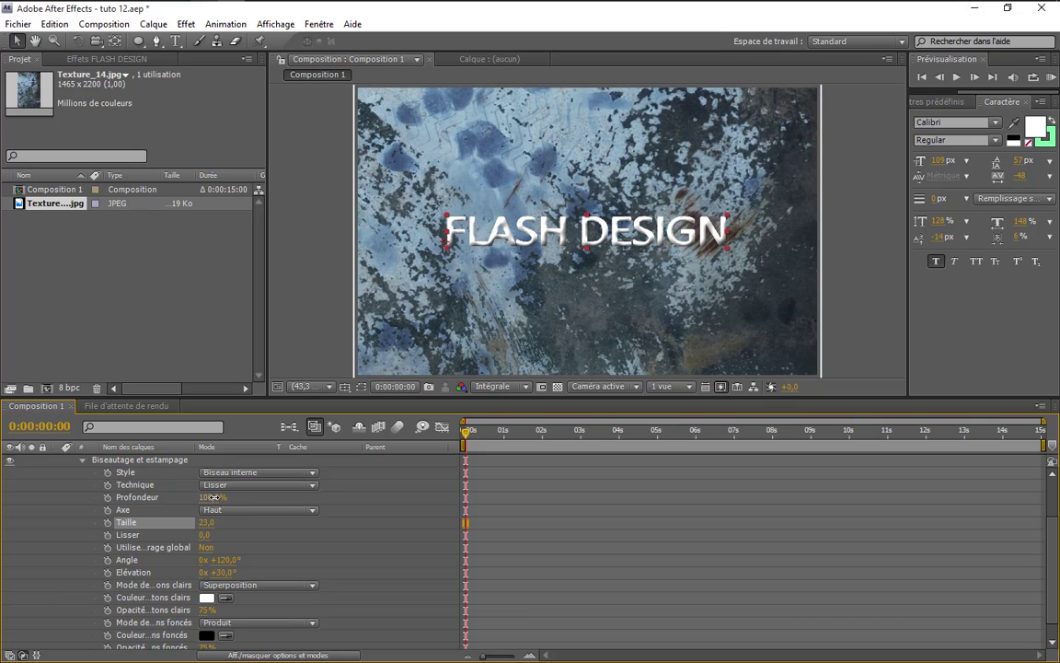
left_click_drag(210, 497, 262, 499)
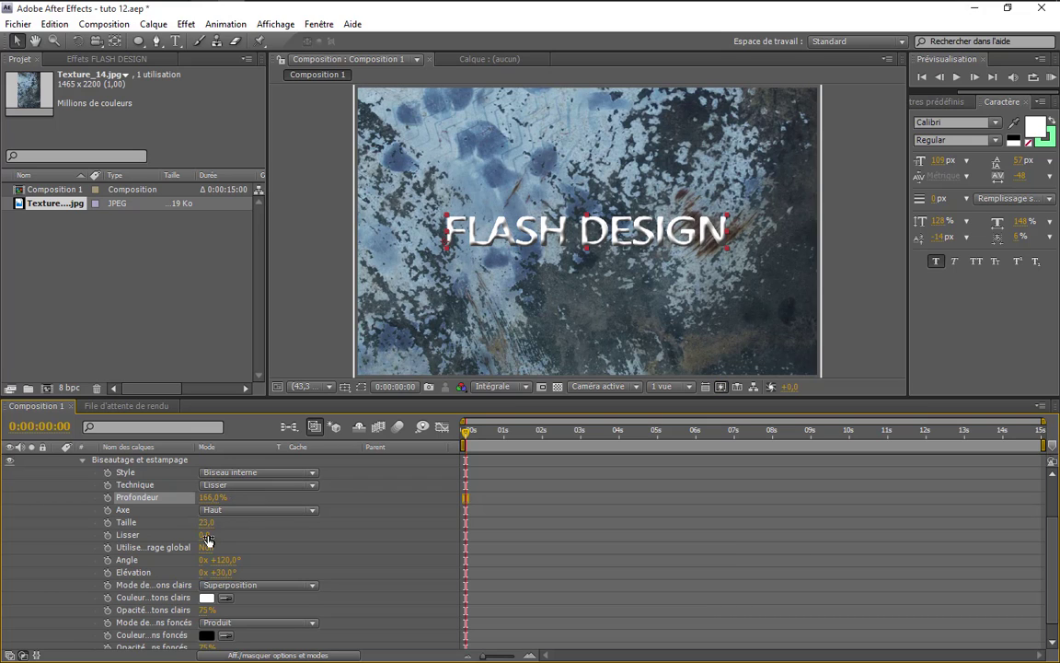
mouse_move(195, 521)
left_mouse_down()
mouse_move(226, 523)
mouse_move(208, 523)
left_mouse_up()
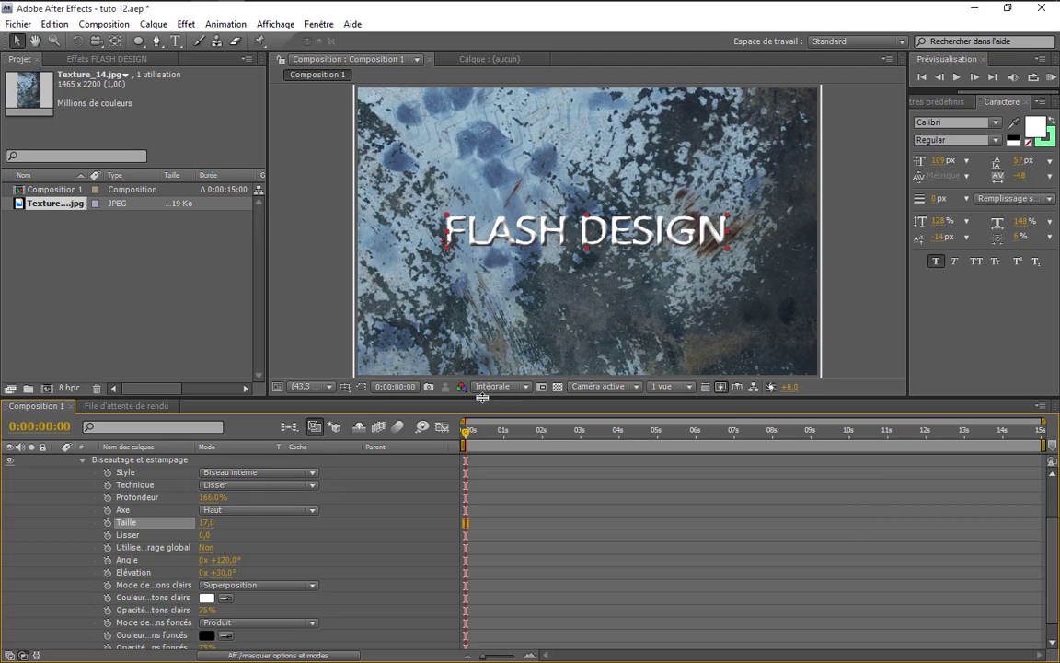
Step: Set the bevel's highlight colour to orange FF8003 and its size (Taille) to 12
left_click_drag(482, 397, 483, 485)
left_click(207, 579)
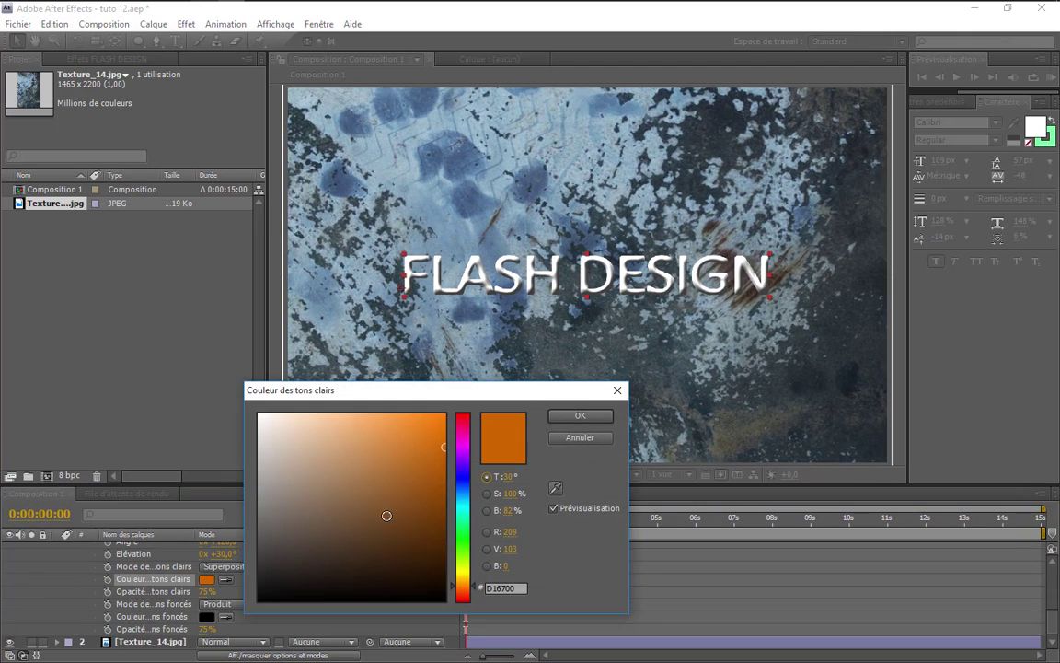
left_click(443, 415)
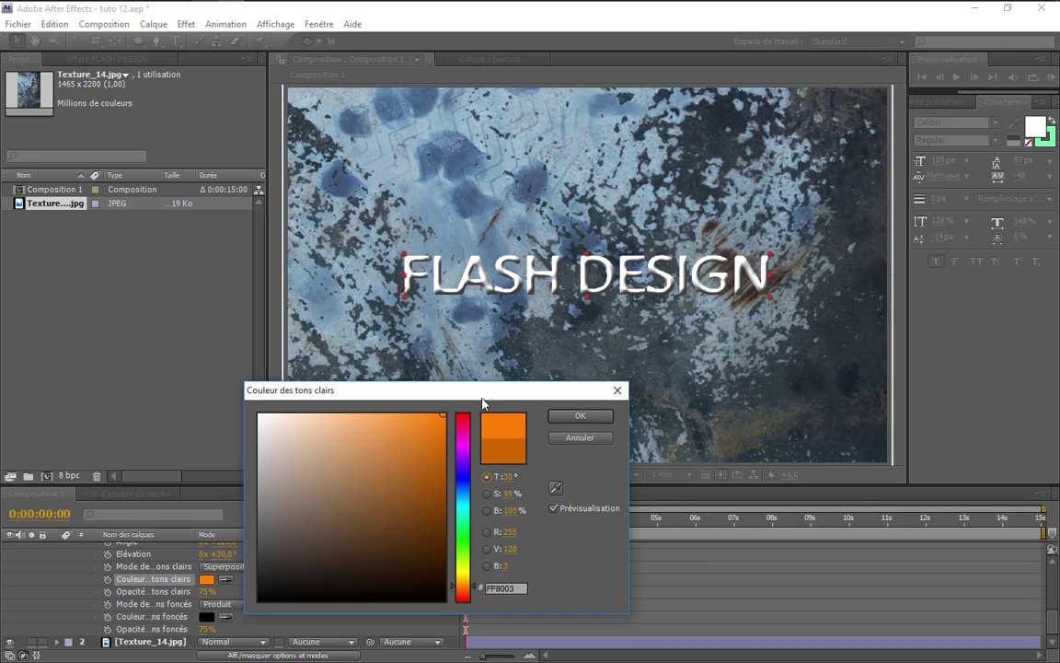
left_click(578, 418)
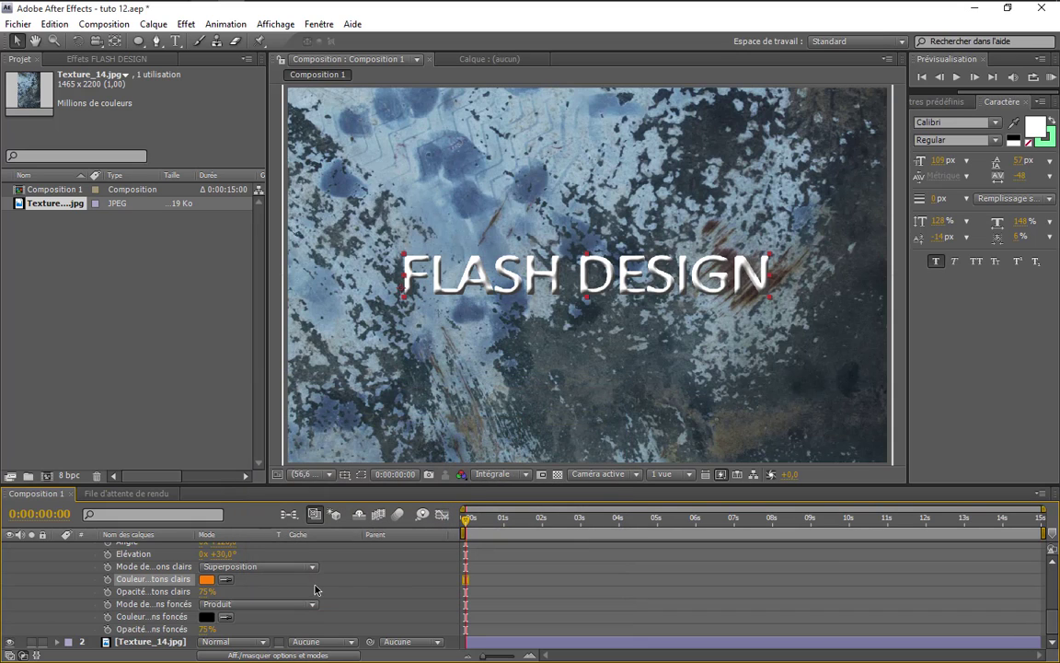
scroll(339, 589, "up", 3)
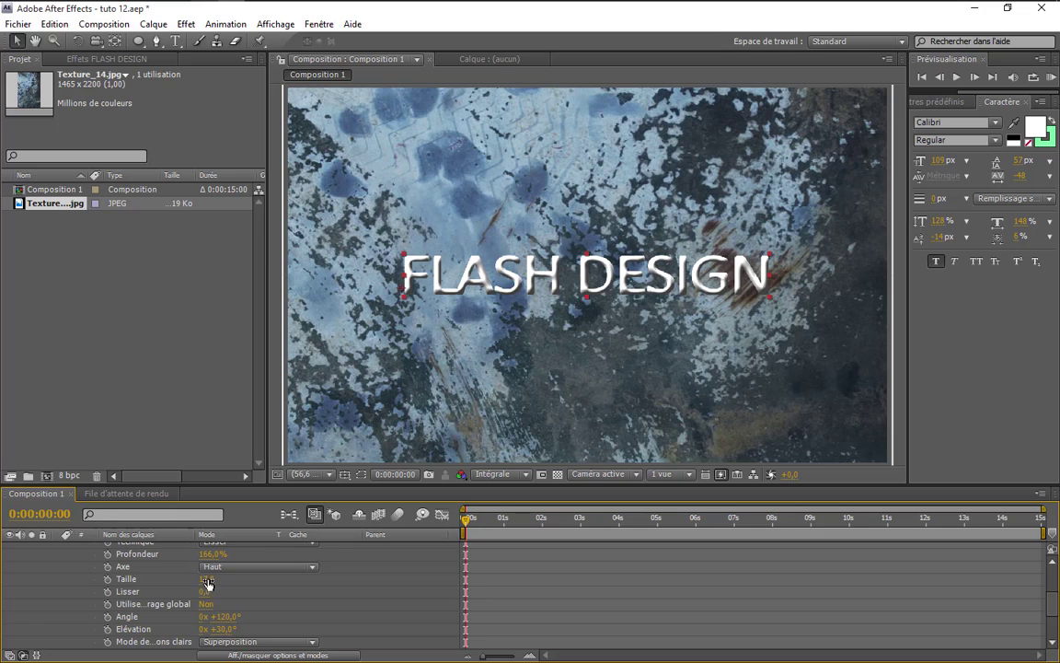
left_click_drag(212, 578, 217, 589)
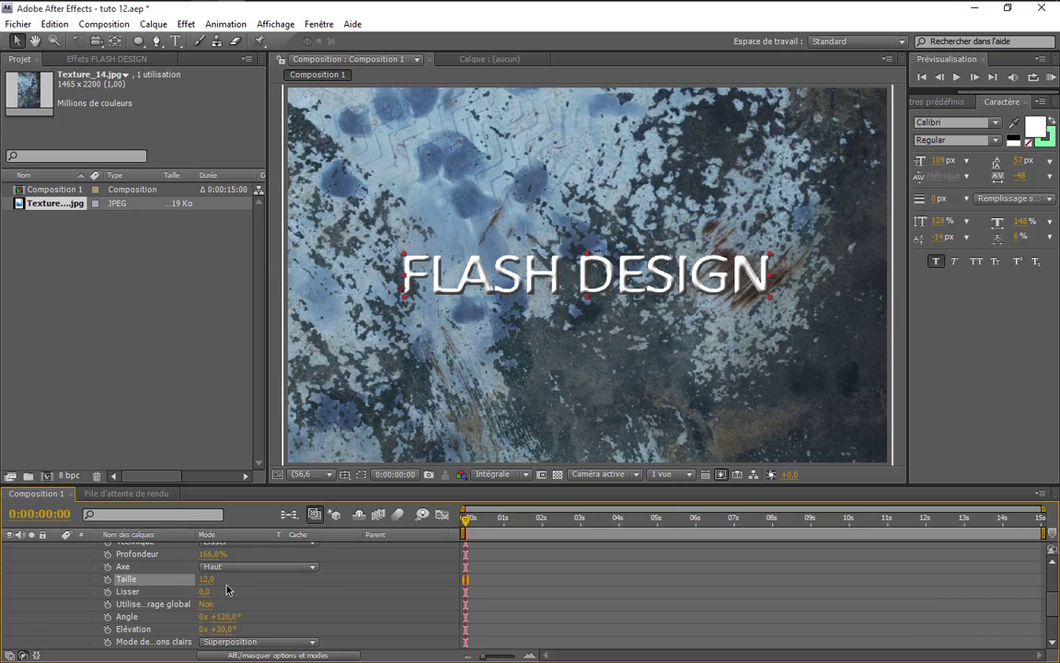
Step: Set the depth (Profondeur) of the FLASH DESIGN text's bevel to 180%
scroll(228, 590, "up", 2)
left_click_drag(211, 591, 239, 587)
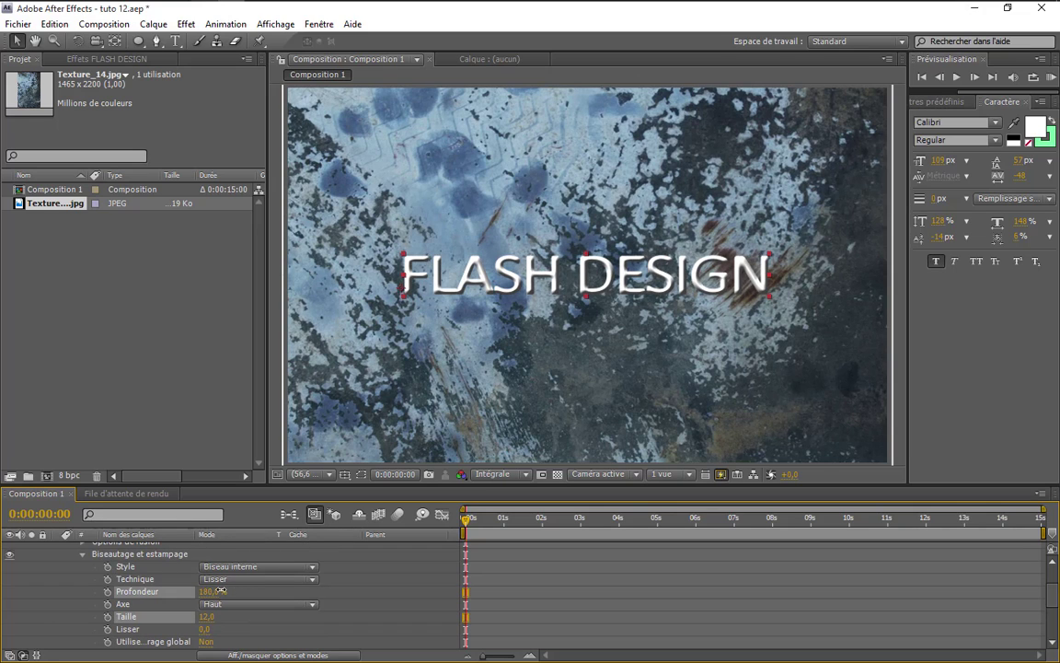
left_click(236, 591)
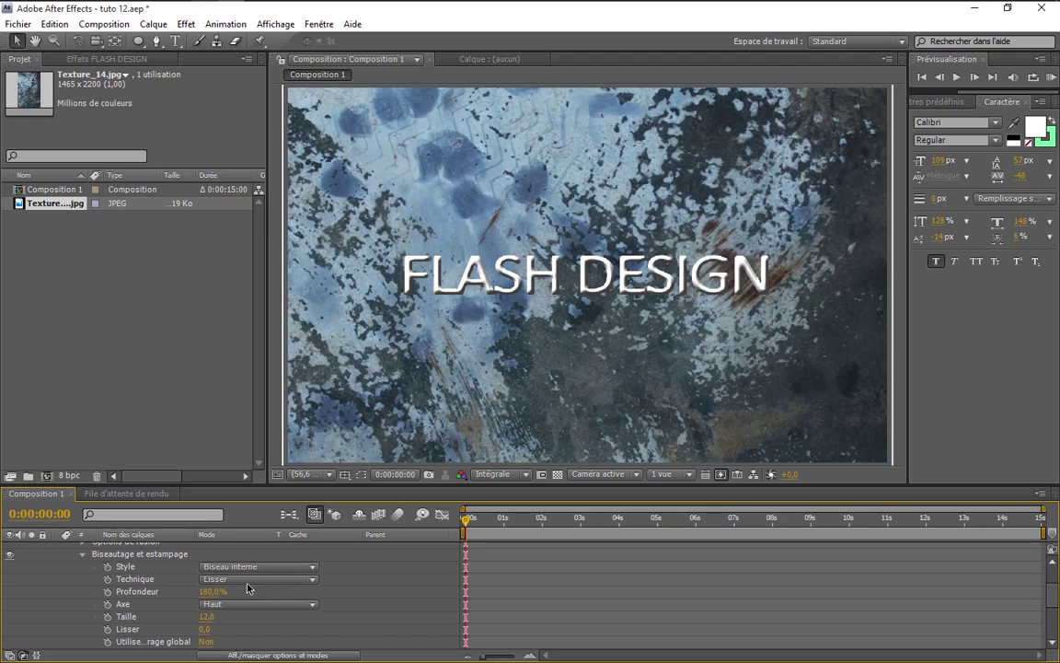
Step: Set the bevel's shadow opacity (Opacité des tons foncés) to 74% and collapse the Bevel and Emboss (Biseautage et estampage) settings
scroll(263, 557, "down", 2)
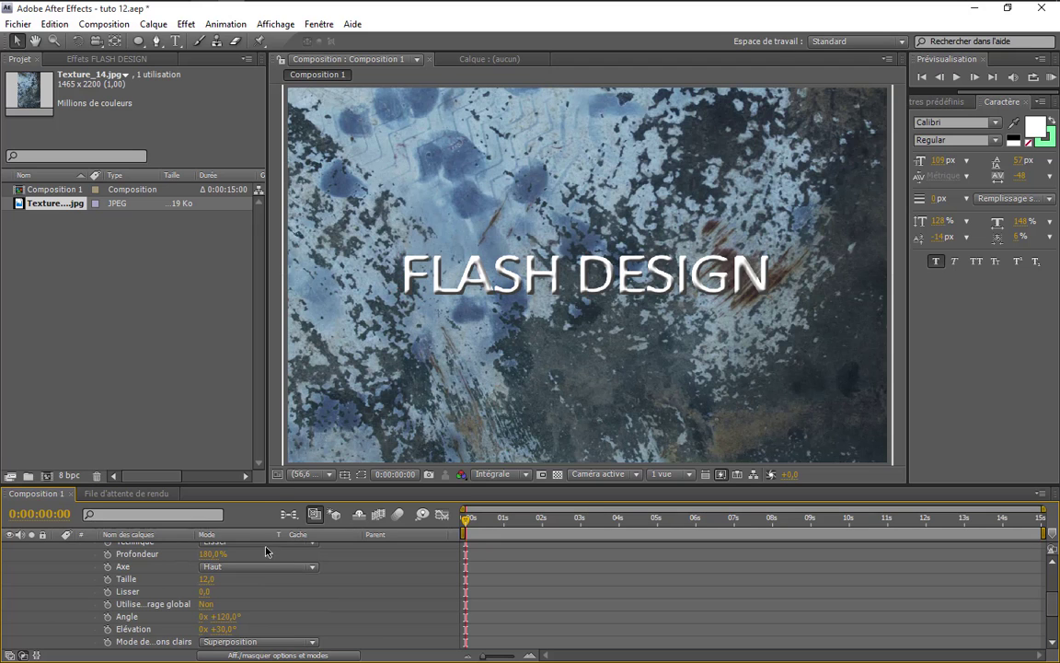
left_click_drag(281, 488, 281, 393)
scroll(252, 551, "up", 2)
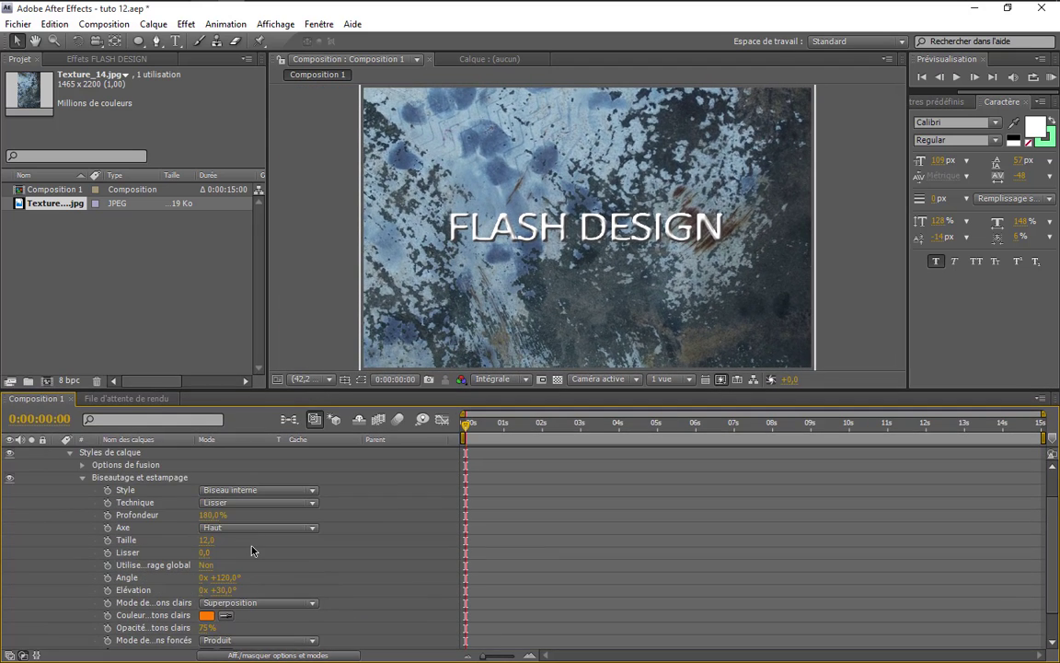
scroll(252, 551, "down", 2)
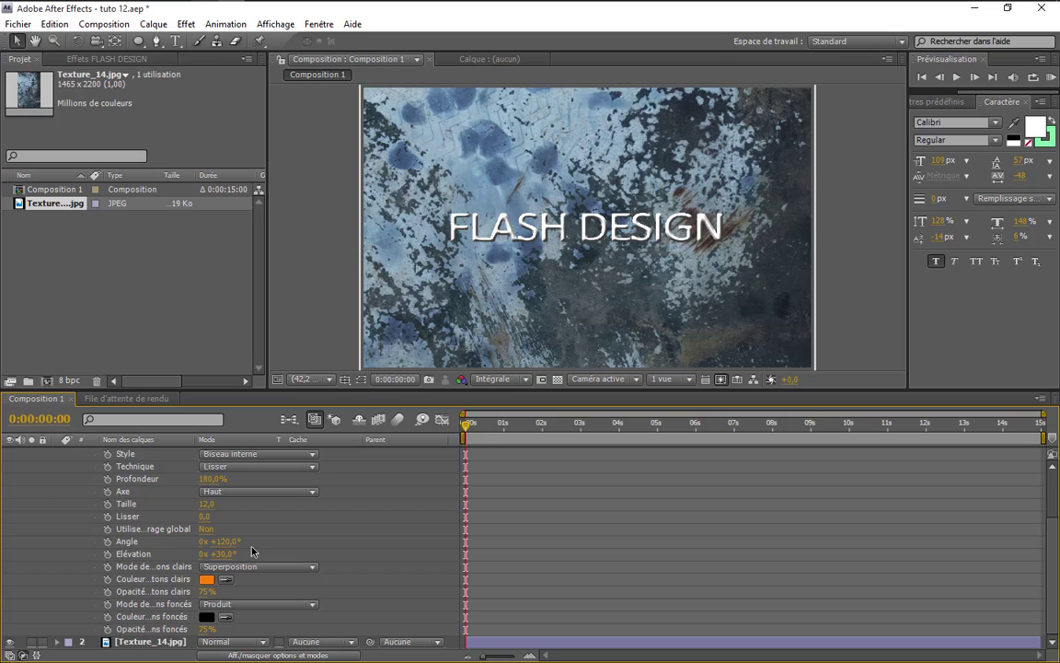
left_click(192, 630)
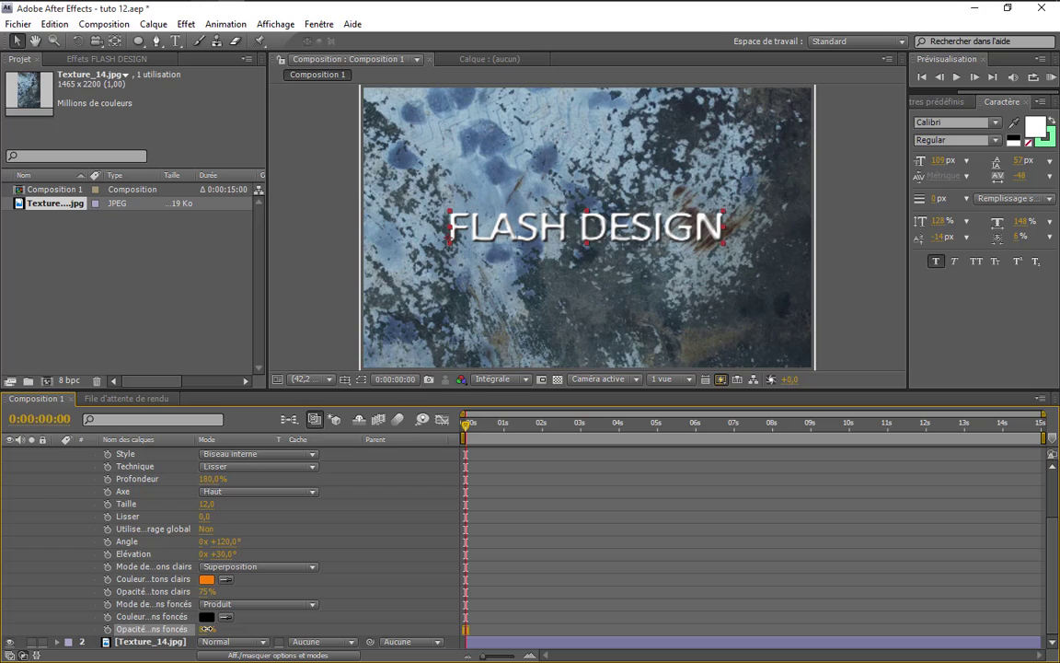
left_click_drag(206, 629, 202, 628)
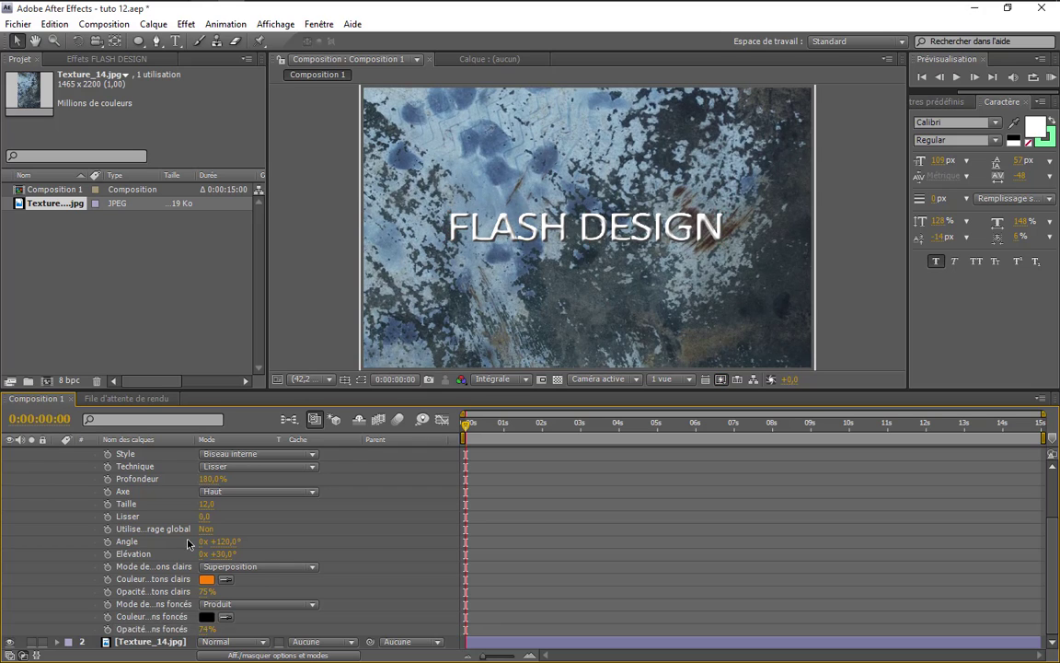
scroll(92, 479, "up", 3)
left_click(83, 516)
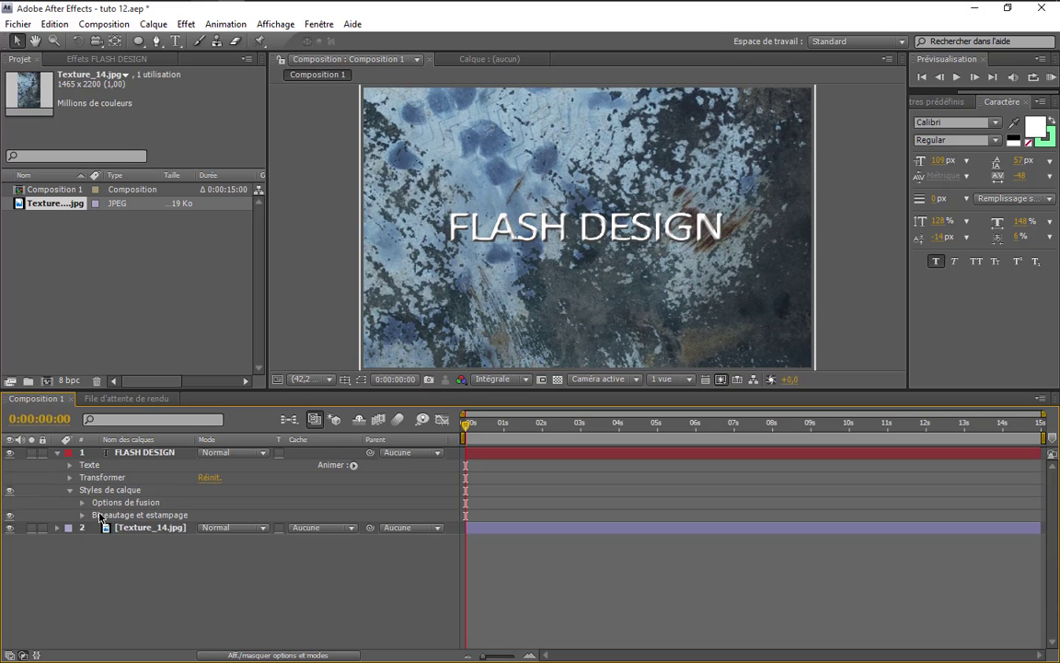
Step: Check the title in the reference video, and apply the Drop Shadow (Ombre portée) layer style to the FLASH DESIGN text layer
left_click(144, 443)
left_click(145, 451)
left_click(204, 11)
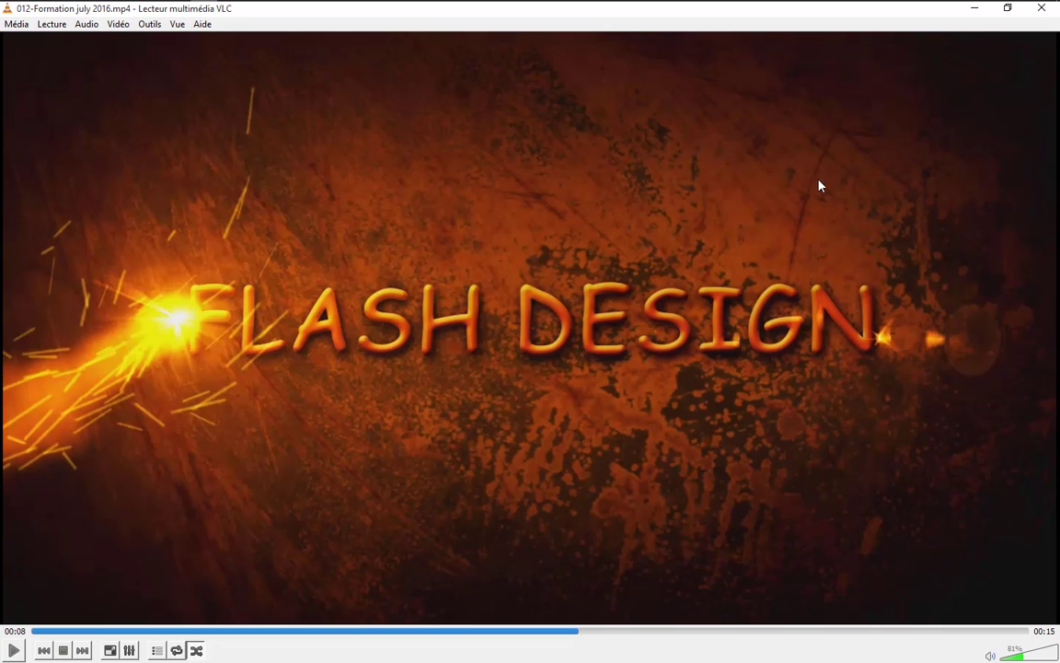
left_click(974, 7)
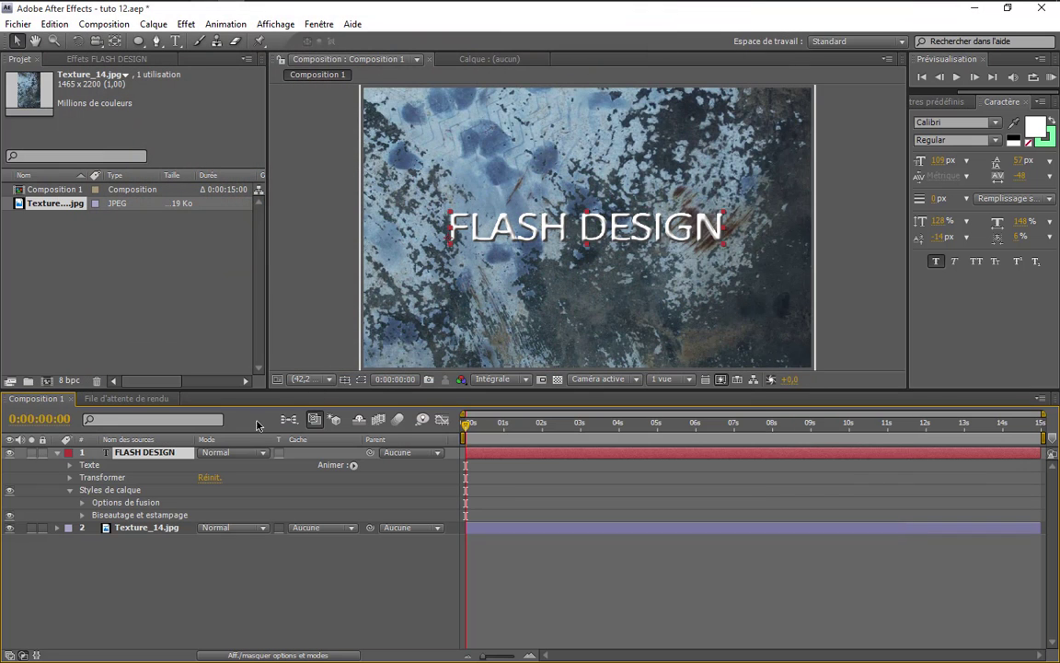
left_click(153, 24)
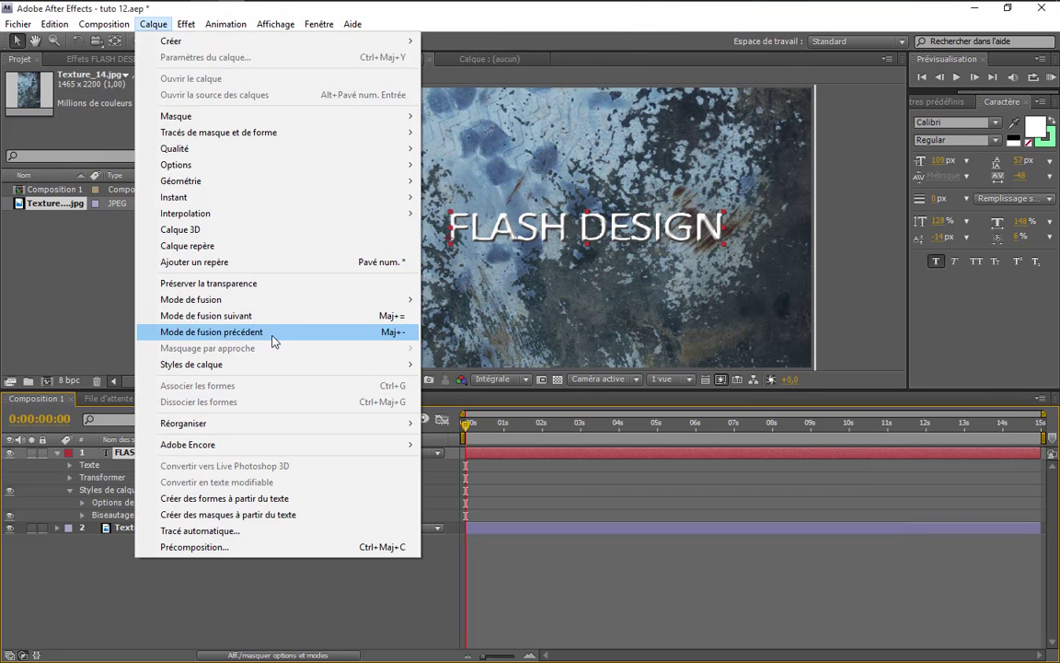
mouse_move(264, 368)
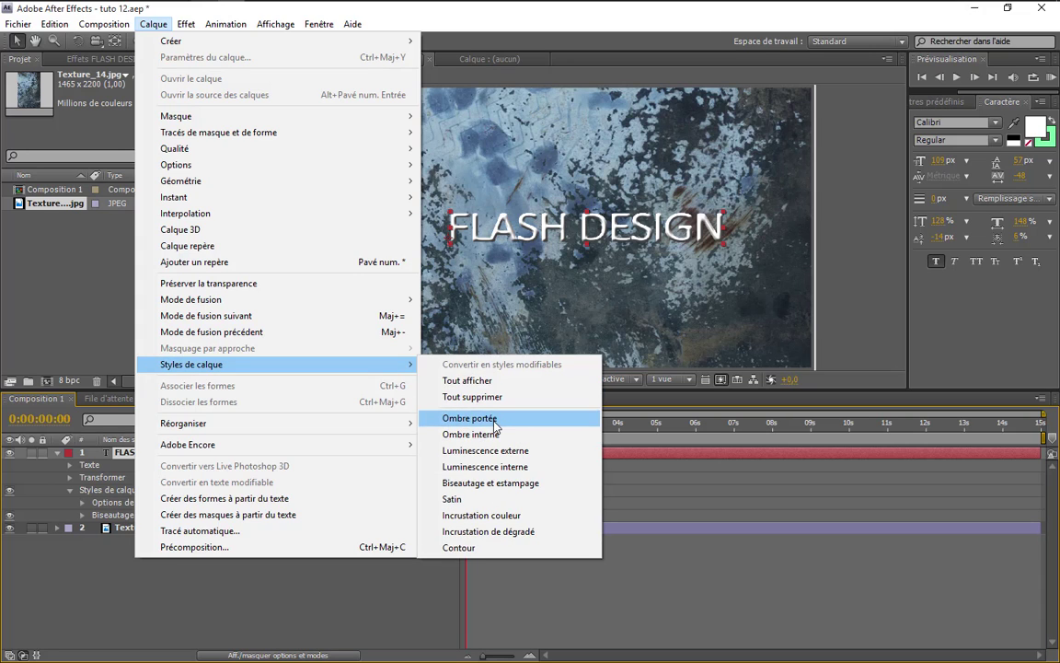
left_click(494, 421)
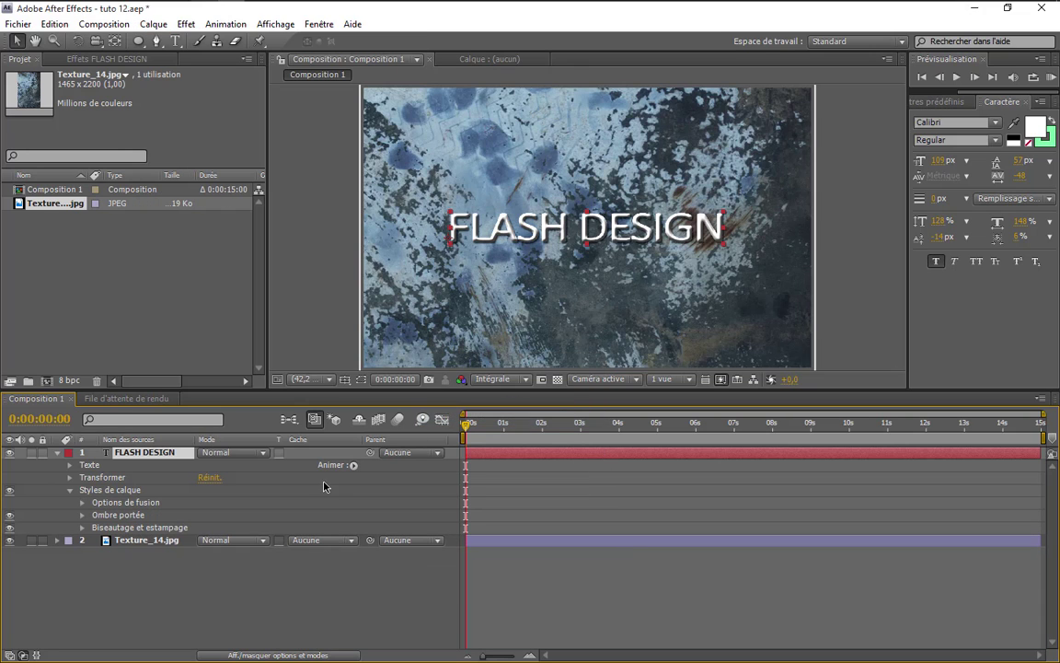
Step: Set the text's drop shadow opacity (Opacité) to 66% and its size (Taille) to 14, and collapse the layer
left_click(82, 516)
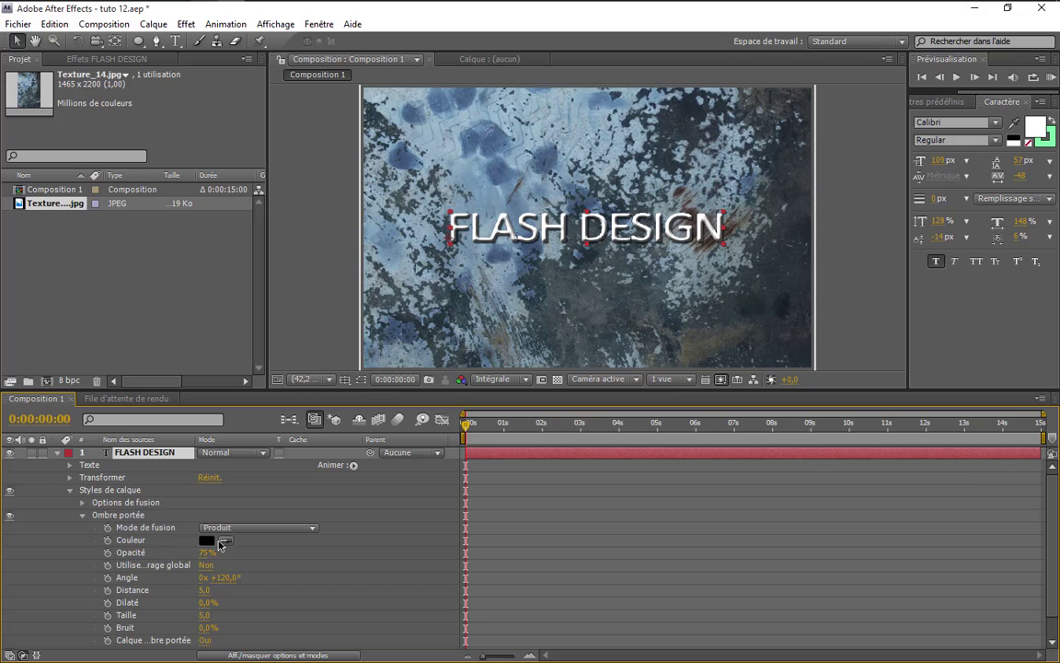
left_click(193, 552)
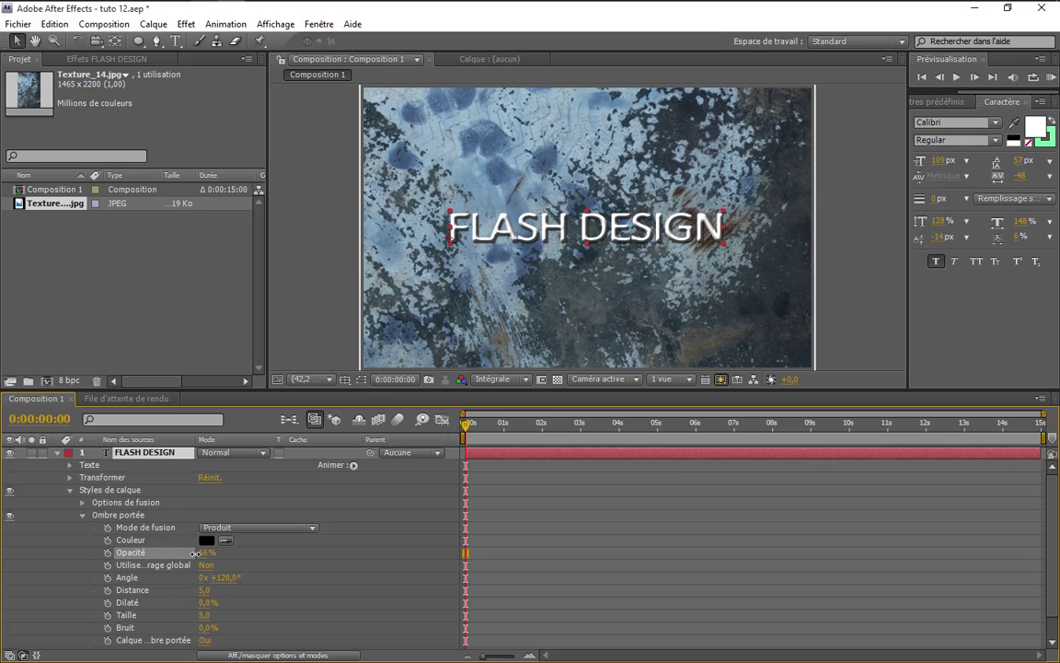
left_click_drag(193, 553, 199, 552)
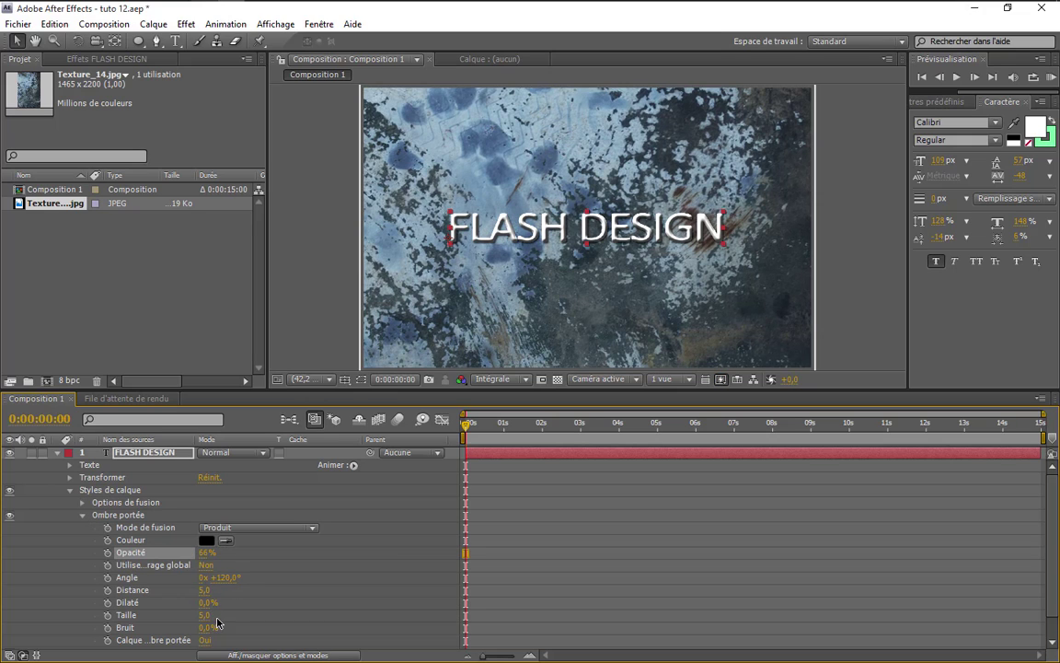
left_click_drag(204, 615, 210, 614)
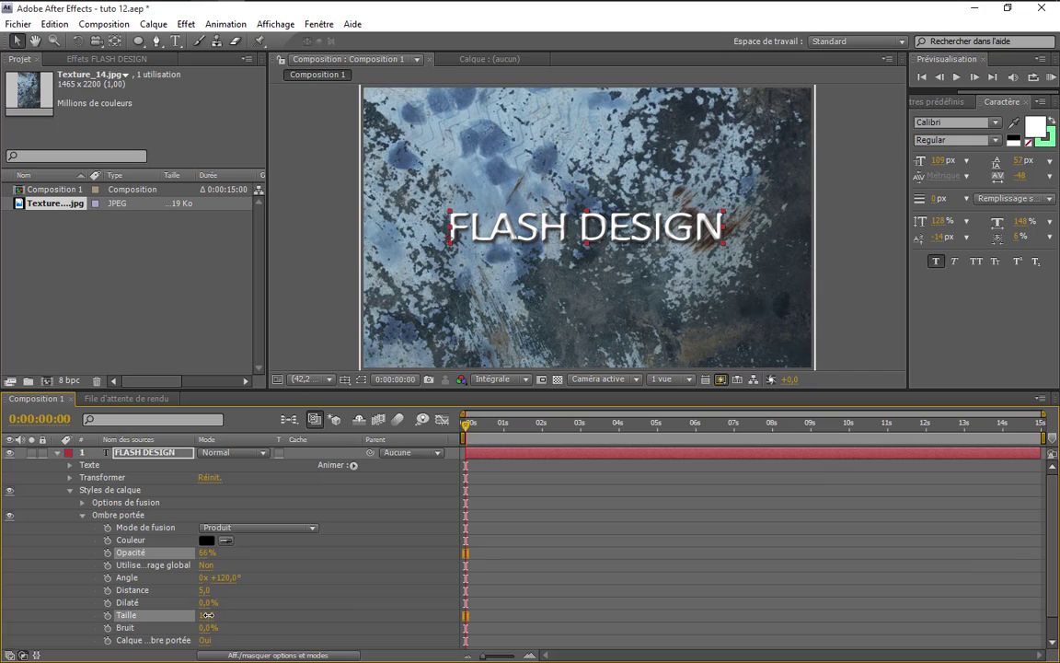
key("F2")
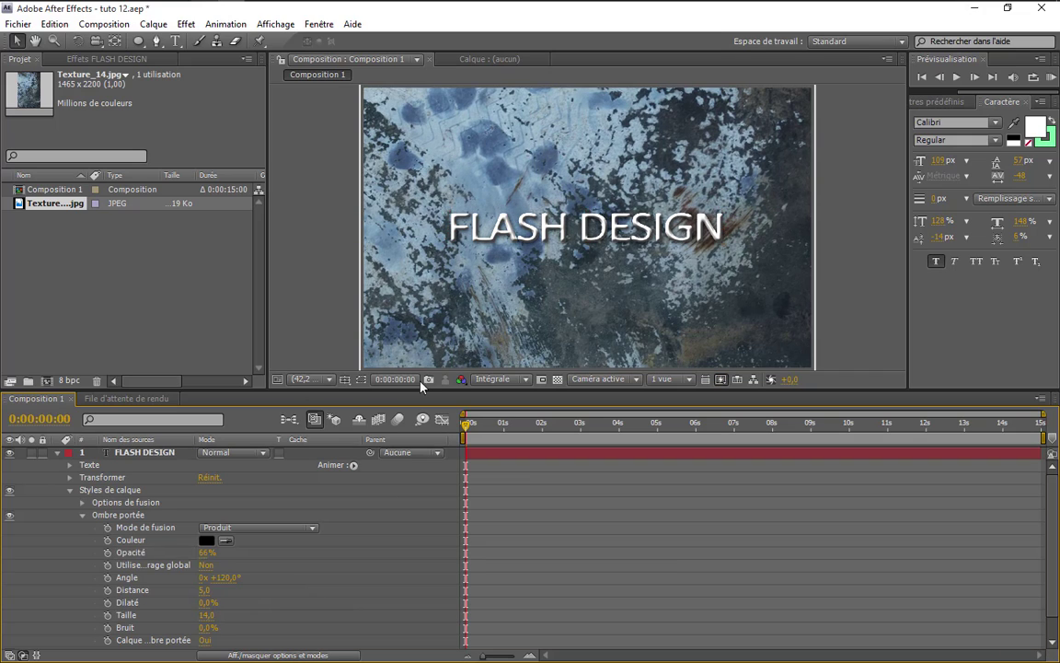
left_click(57, 452)
Step: Change the fill colour of the whole FLASH DESIGN text from the Character settings to a dark orange, about B56A00
left_click(143, 452)
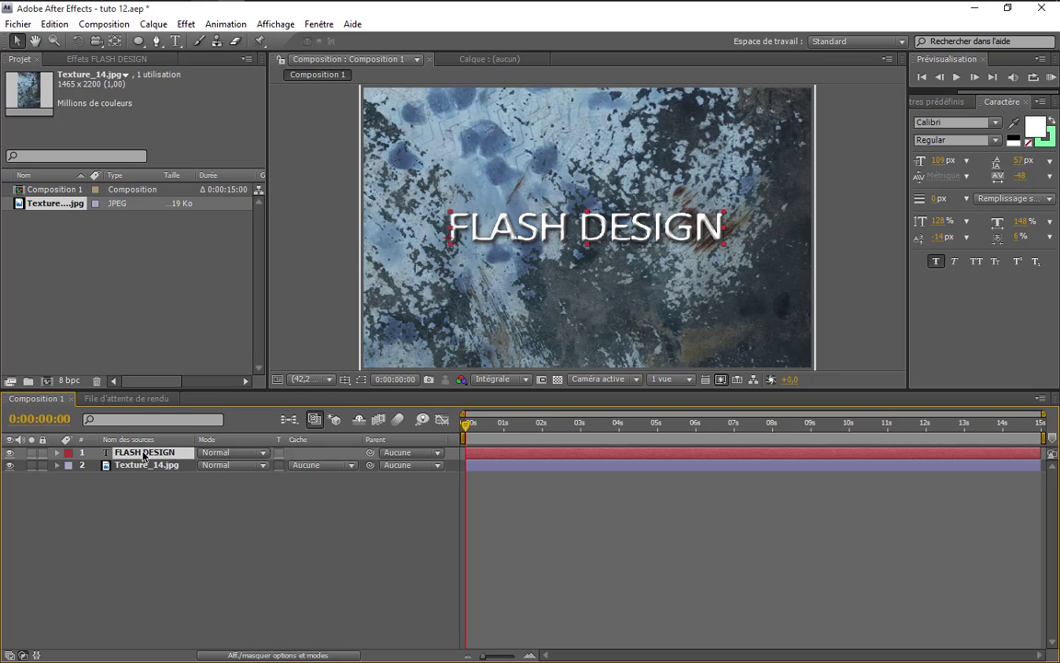
left_click_drag(323, 392, 367, 516)
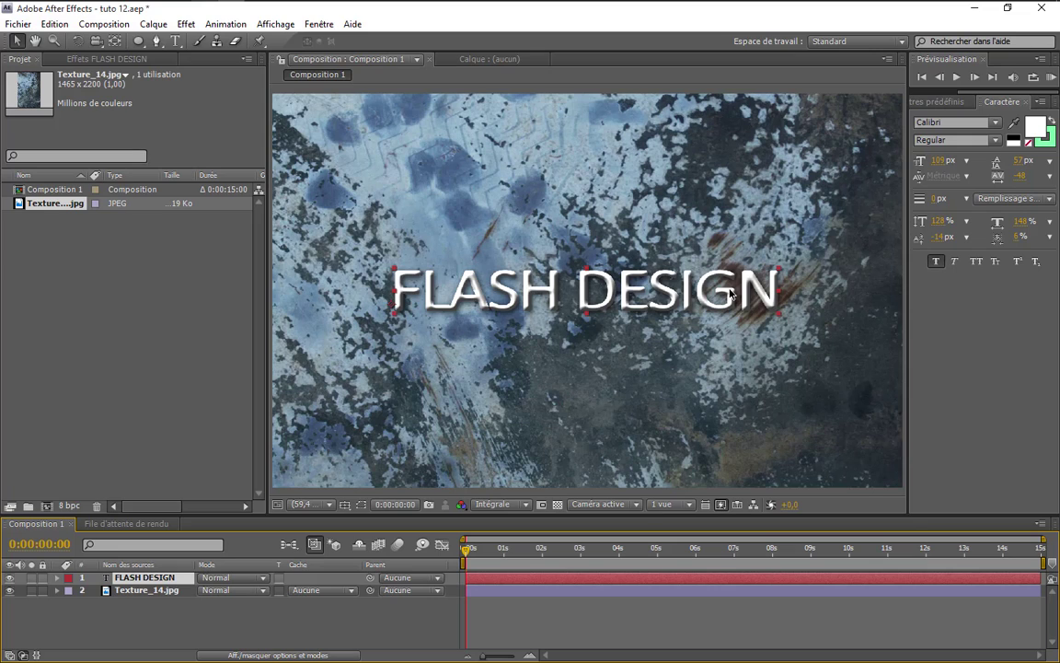
left_click(174, 41)
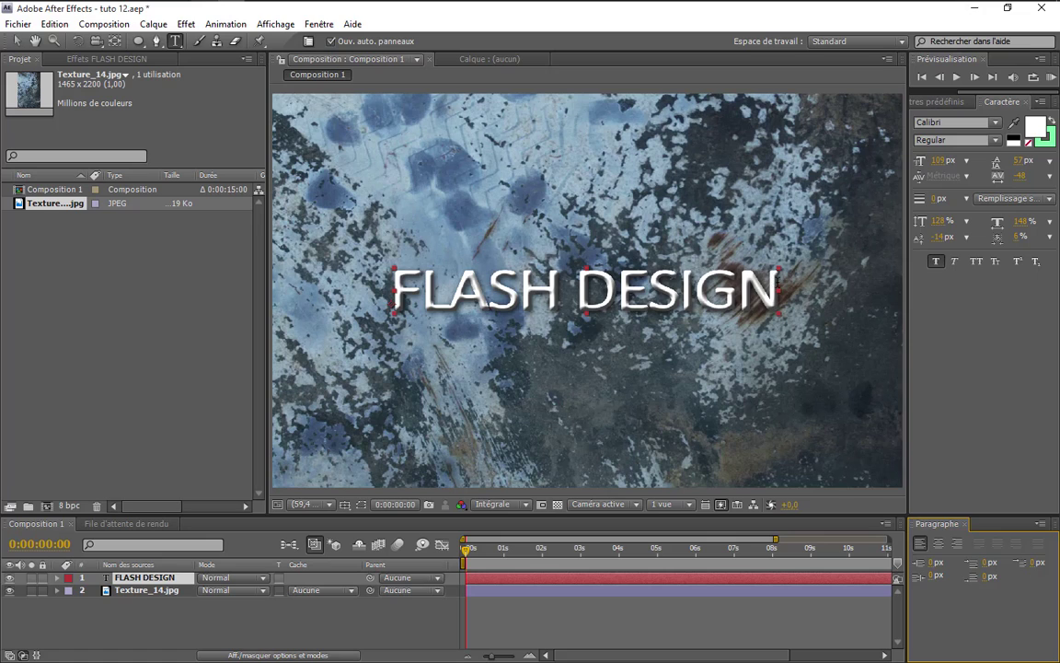
triple_click(512, 293)
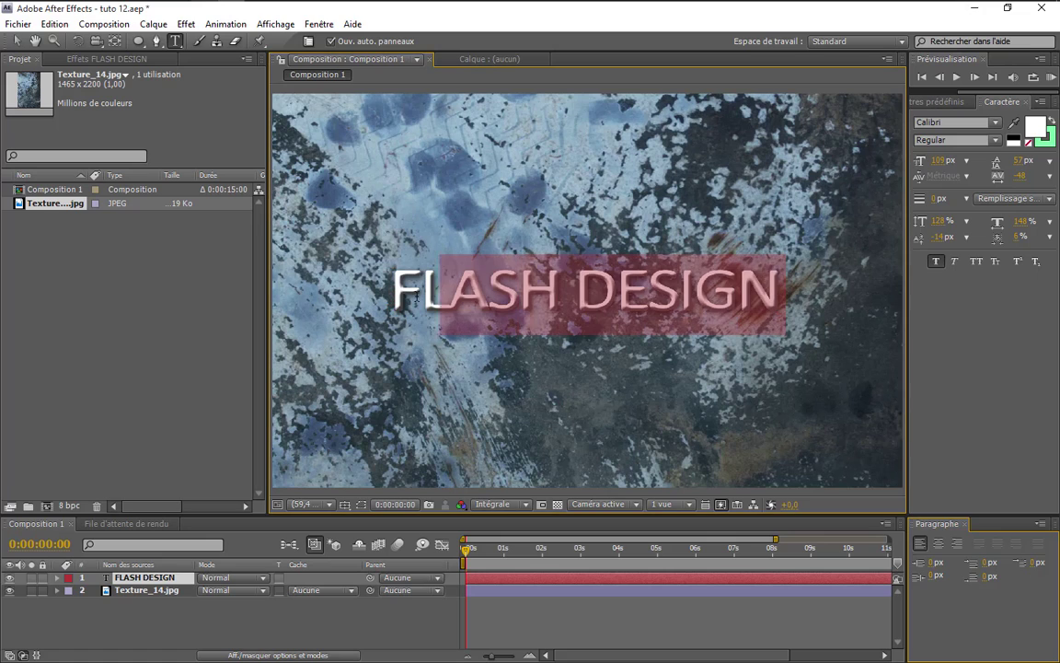
left_click(1034, 126)
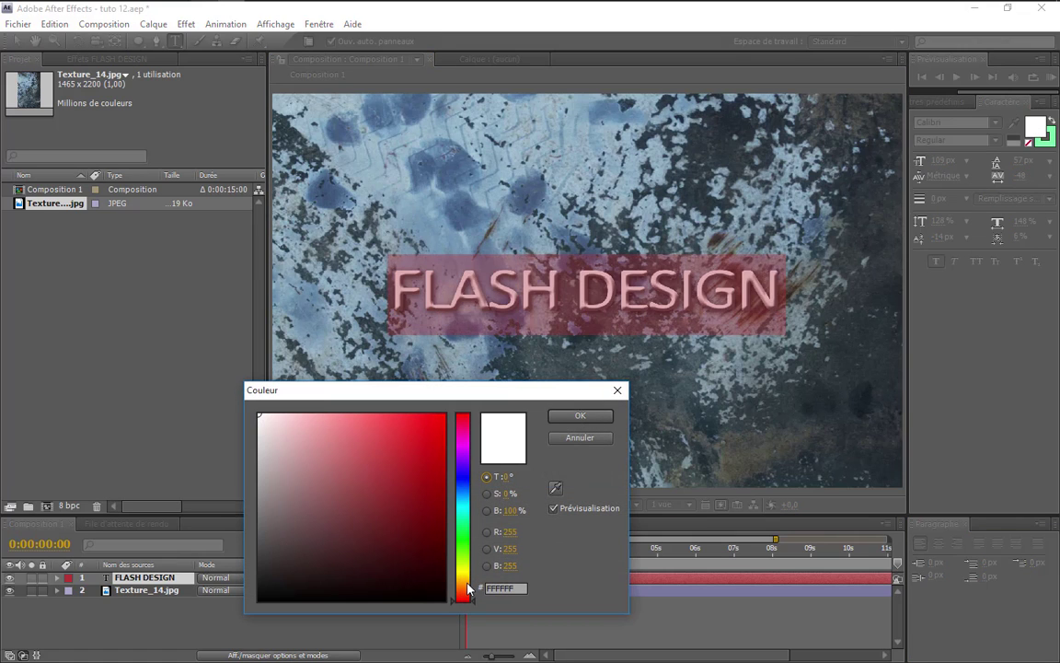
mouse_move(465, 596)
left_mouse_down()
mouse_move(465, 580)
mouse_move(467, 590)
left_mouse_up()
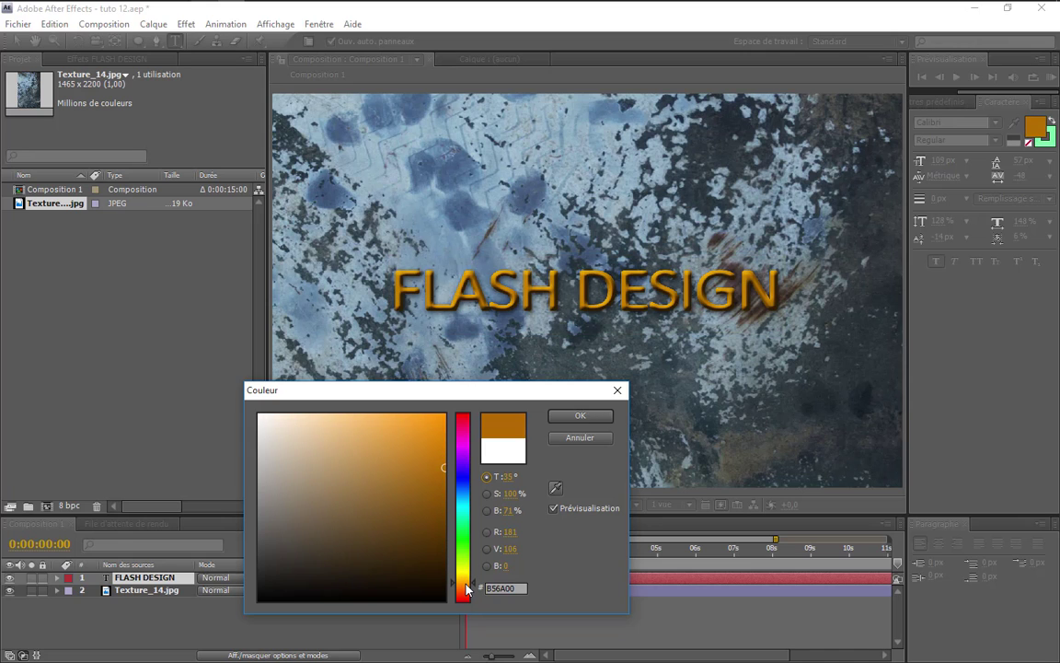
left_click(580, 415)
left_click(697, 293)
Step: Raise the opacity (Opacité) of the text's drop shadow to about 88%, and collapse the FLASH DESIGN layer
left_click(57, 579)
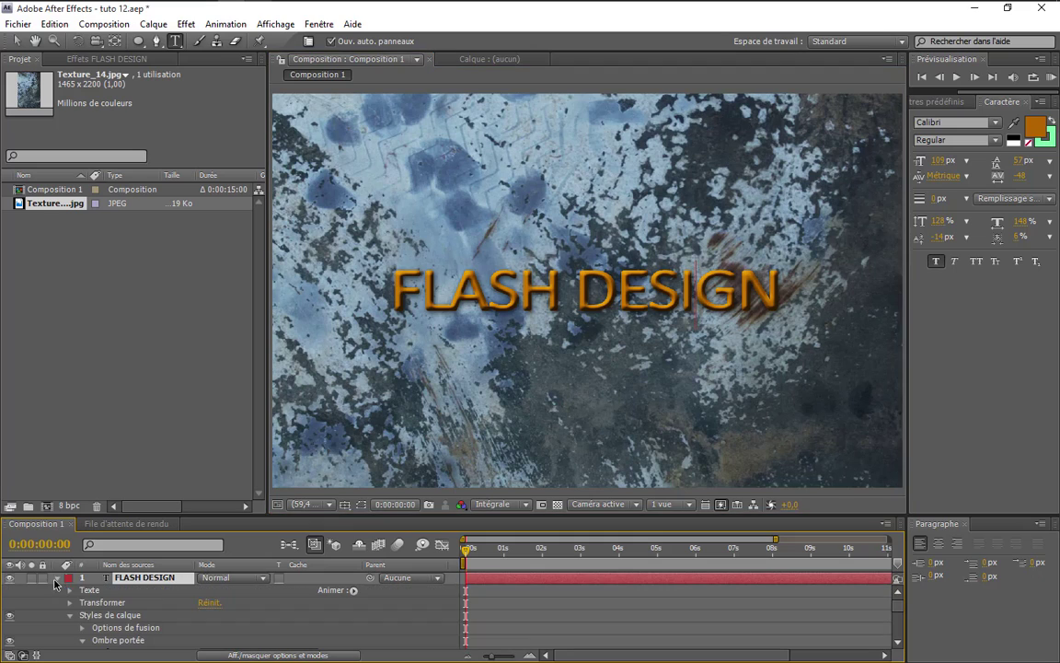
scroll(85, 624, "down", 1)
scroll(83, 605, "down", 1)
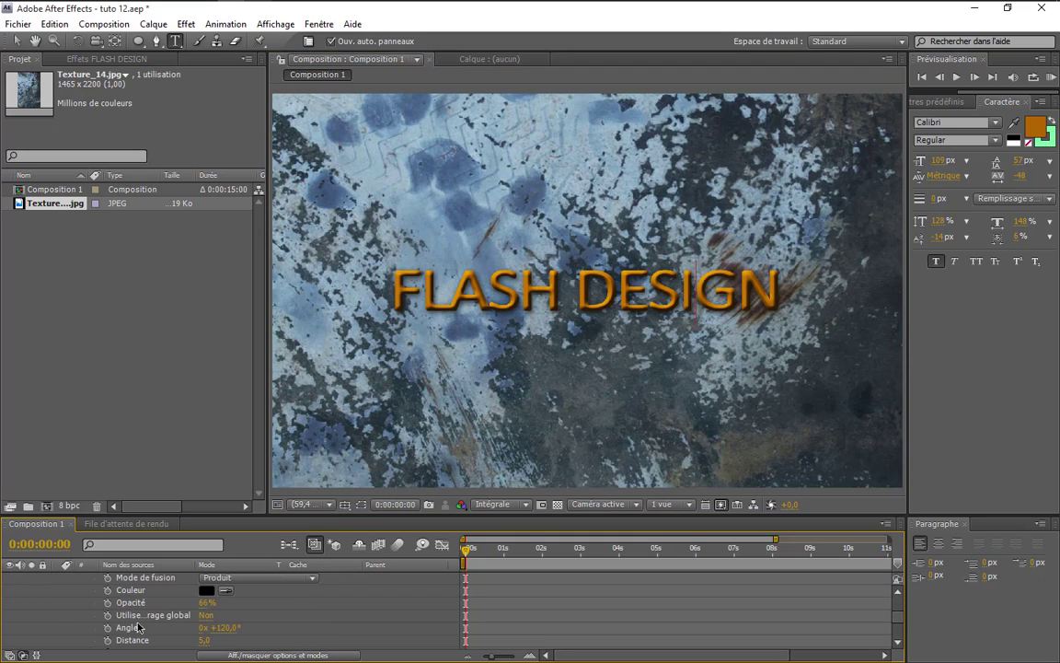
left_click(204, 607)
left_click_drag(213, 602, 284, 609)
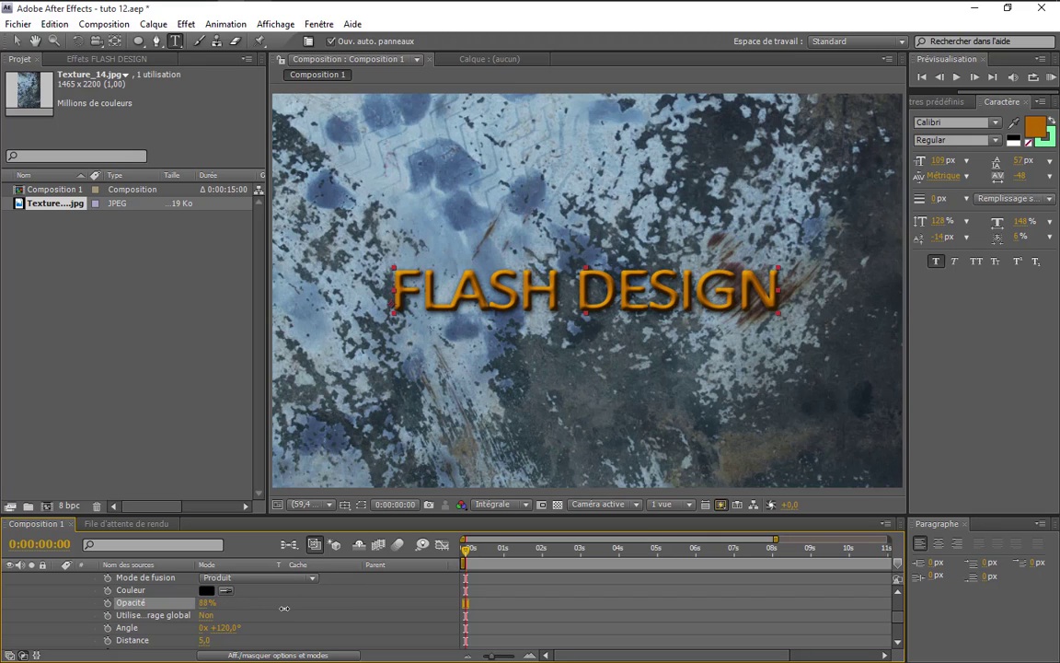
left_click_drag(204, 603, 211, 603)
scroll(212, 603, "up", 3)
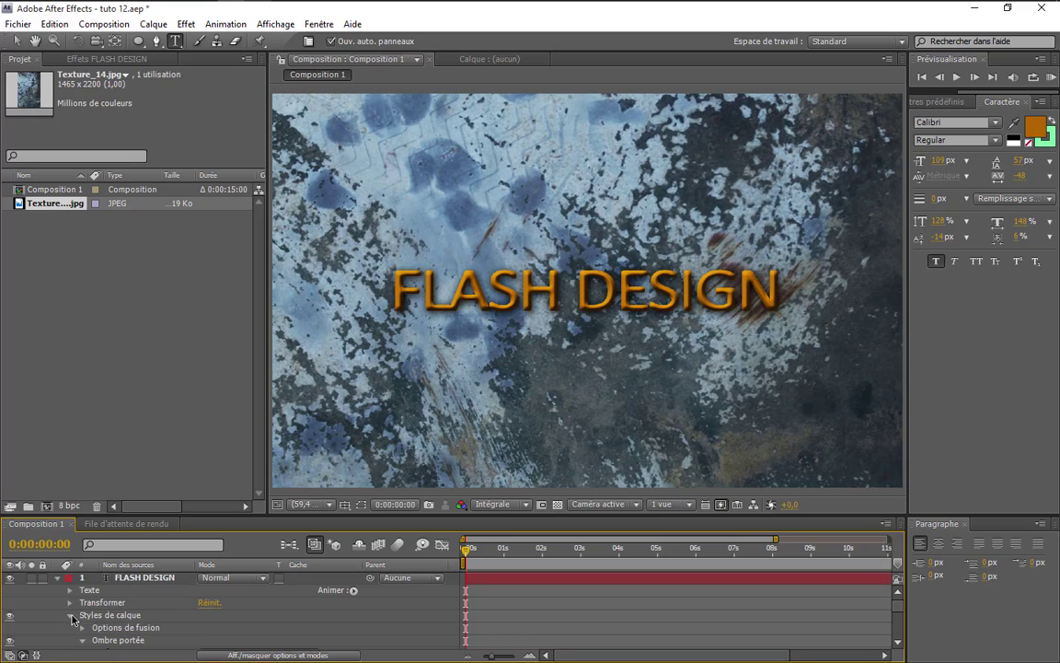
left_click(70, 615)
left_click(57, 578)
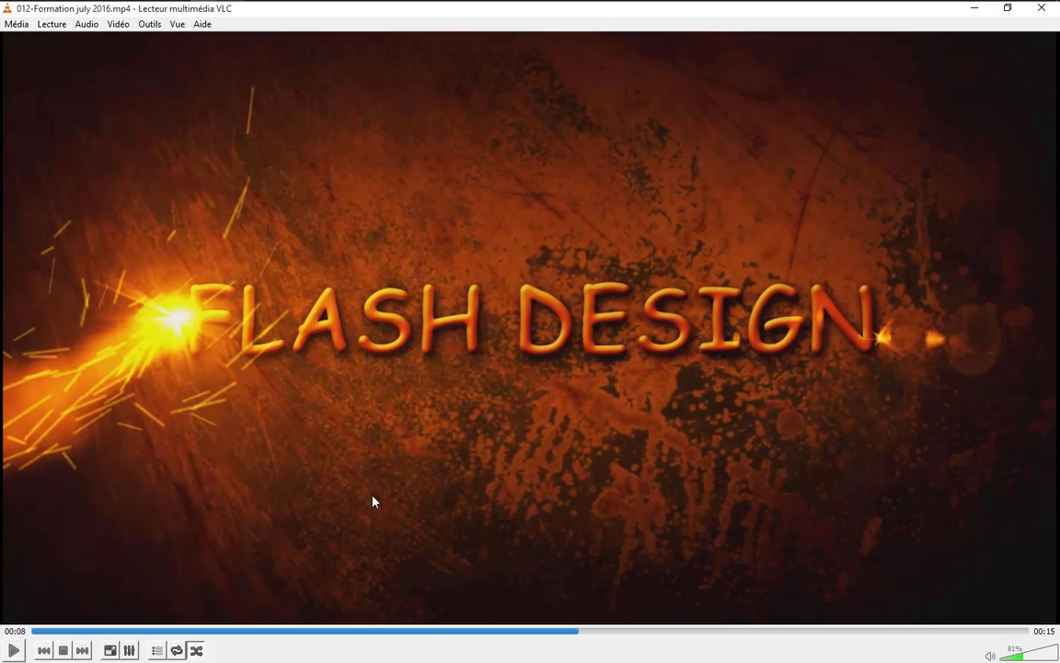
Step: Scrub the reference video to the moving light and sparks, and add a Point light named Emetteur to Composition 1
left_click(402, 631)
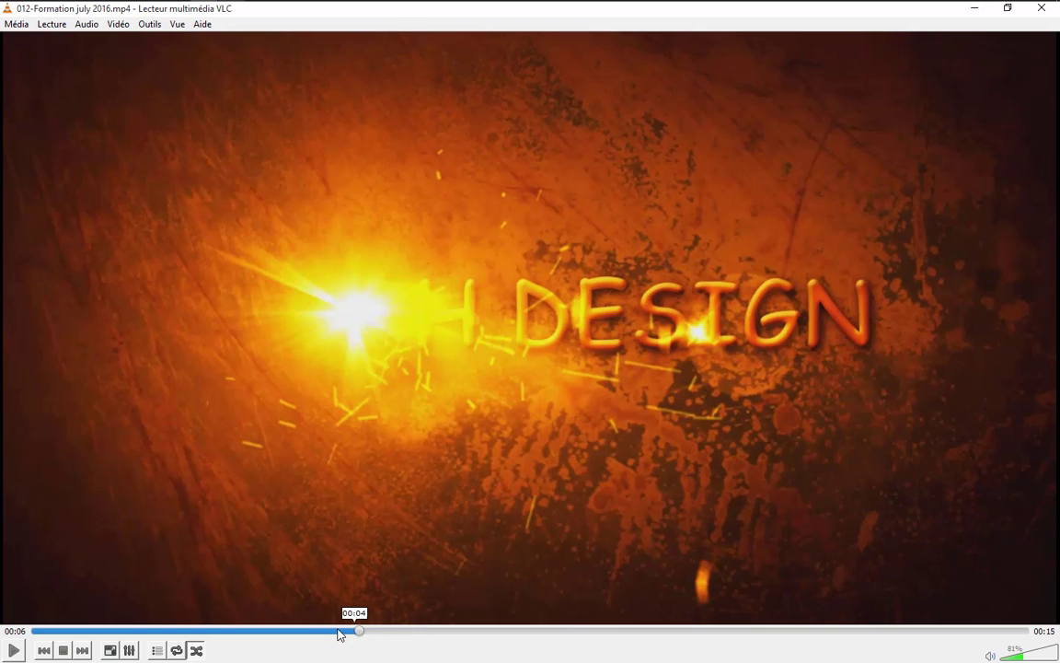
left_click(370, 631)
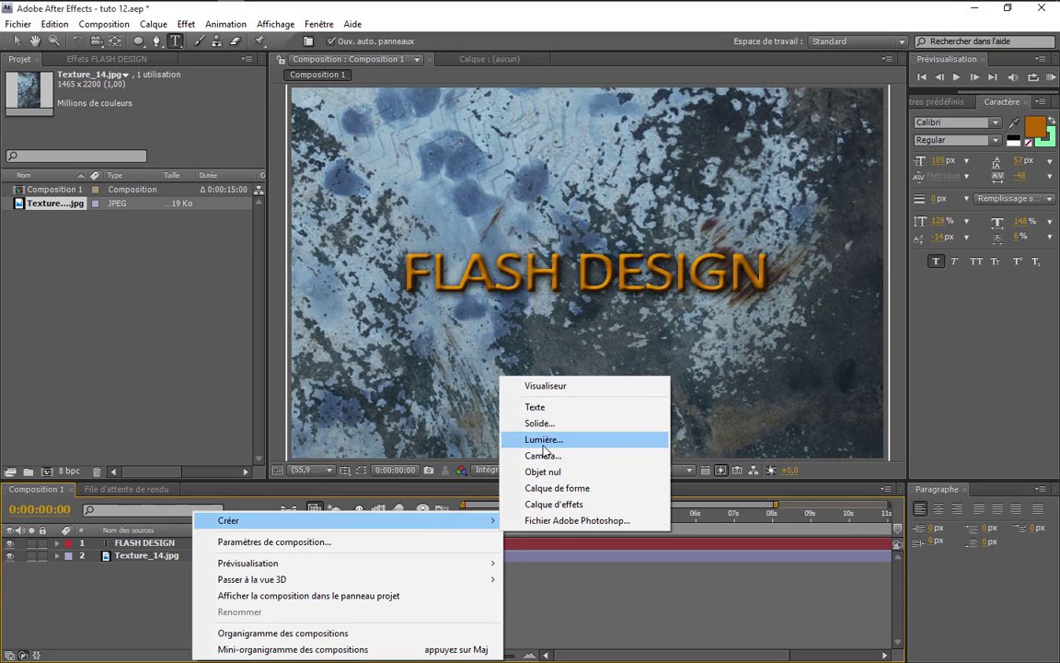
left_click(544, 442)
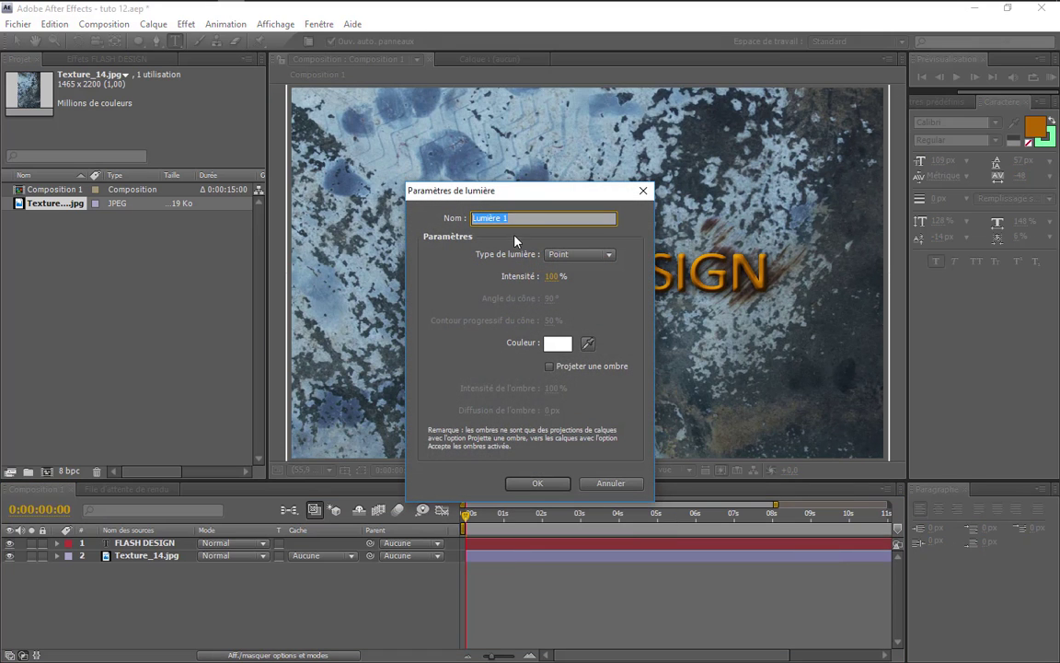
type("Emetteur")
left_click(574, 255)
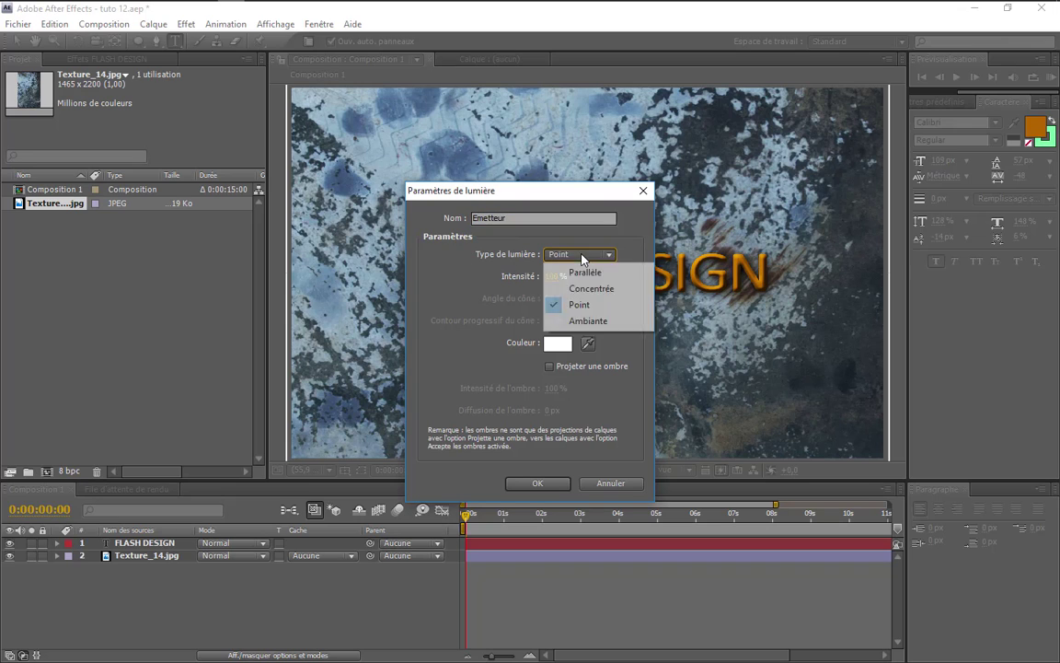
left_click(564, 303)
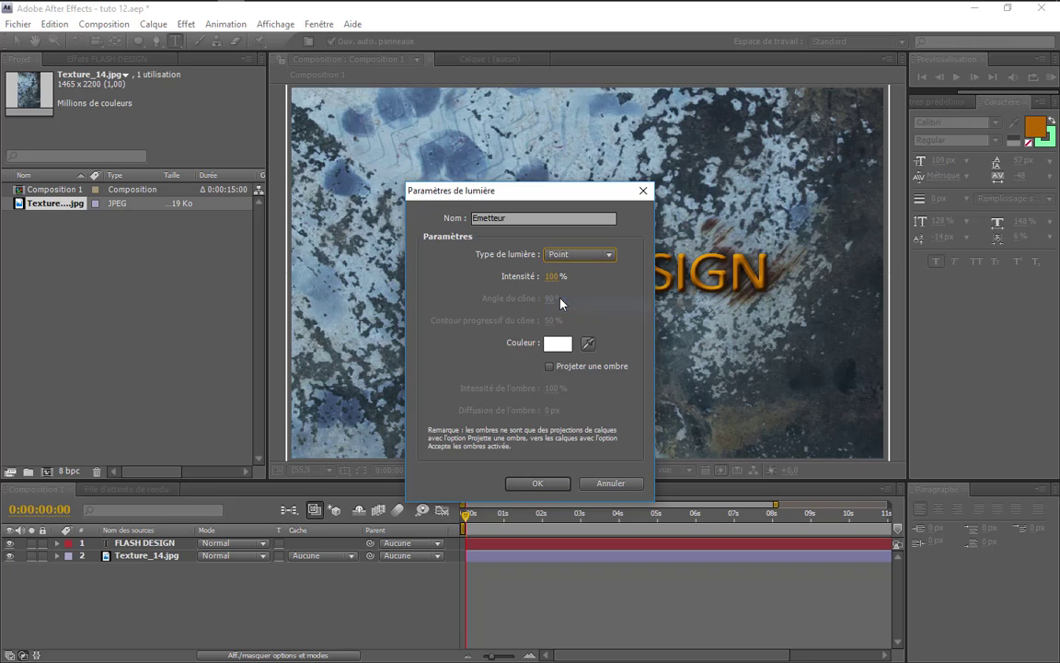
left_click(537, 484)
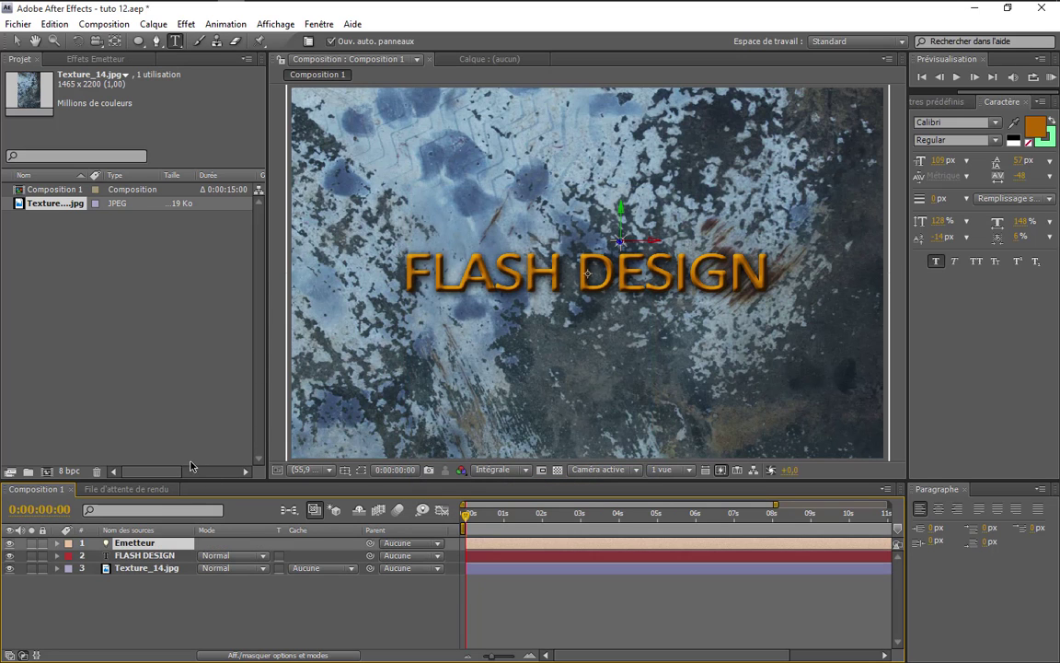
Step: Add a black solid named Particules to Composition 1 at the composition's size, 1440 x 900 px
right_click(152, 596)
mouse_move(276, 518)
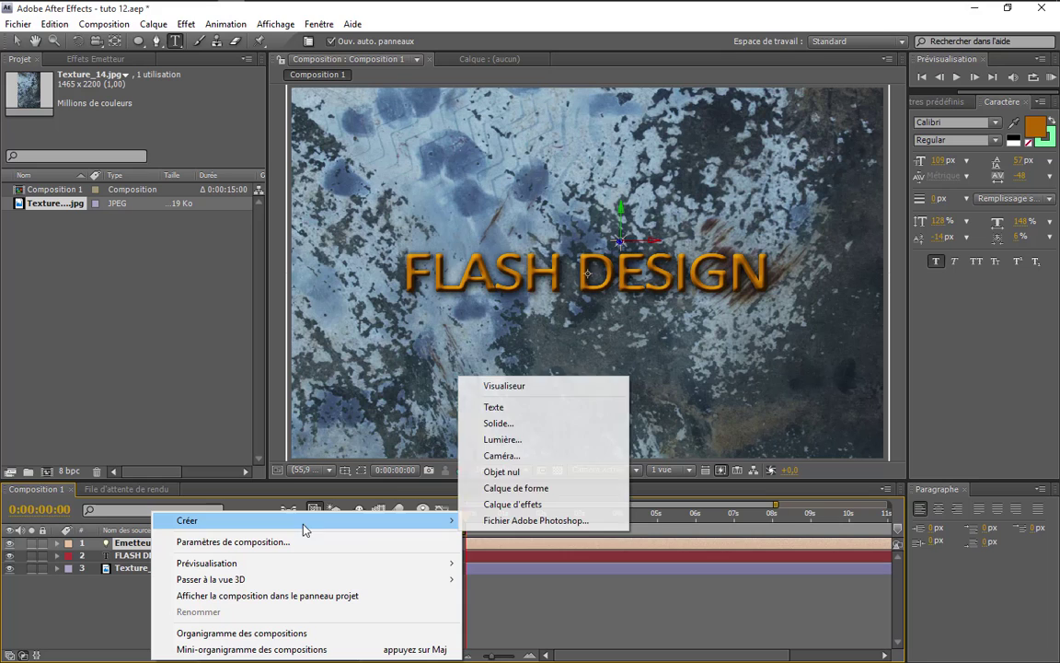
left_click(502, 423)
type("Particules")
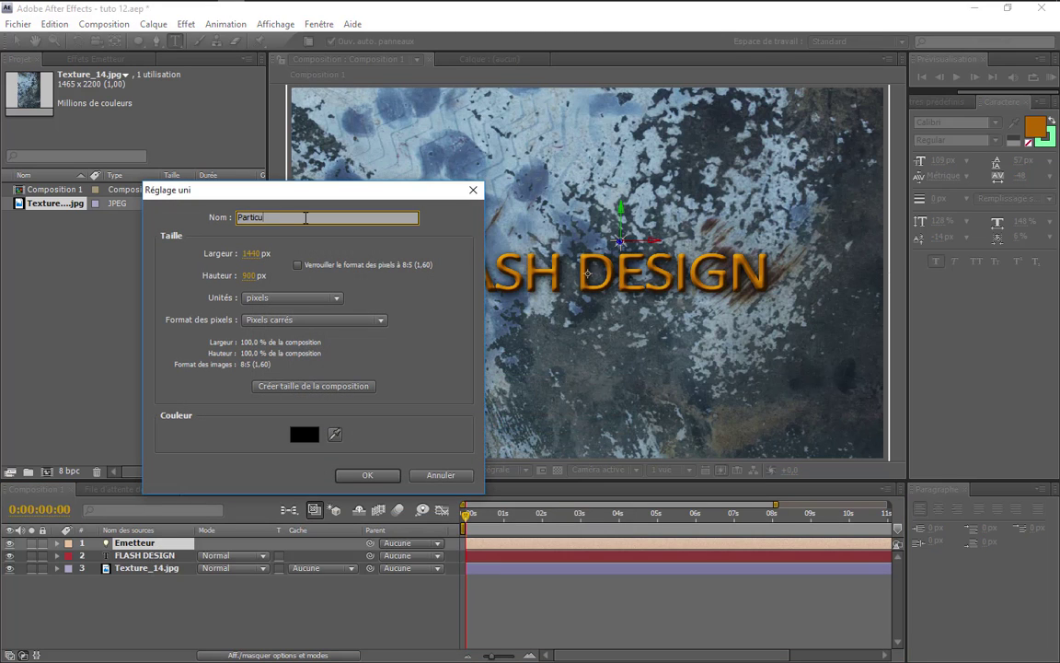
left_click(368, 475)
Step: Apply the Trapcode Particular effect to the Particules layer and set its light emitter name in the options to Emetteur
left_click(188, 26)
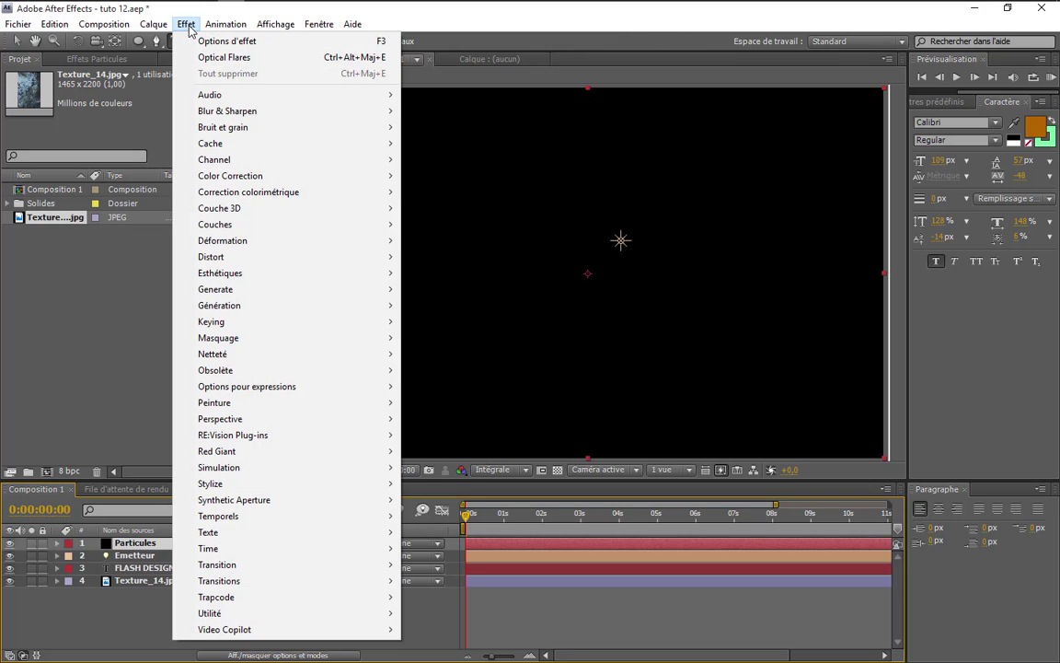
mouse_move(239, 600)
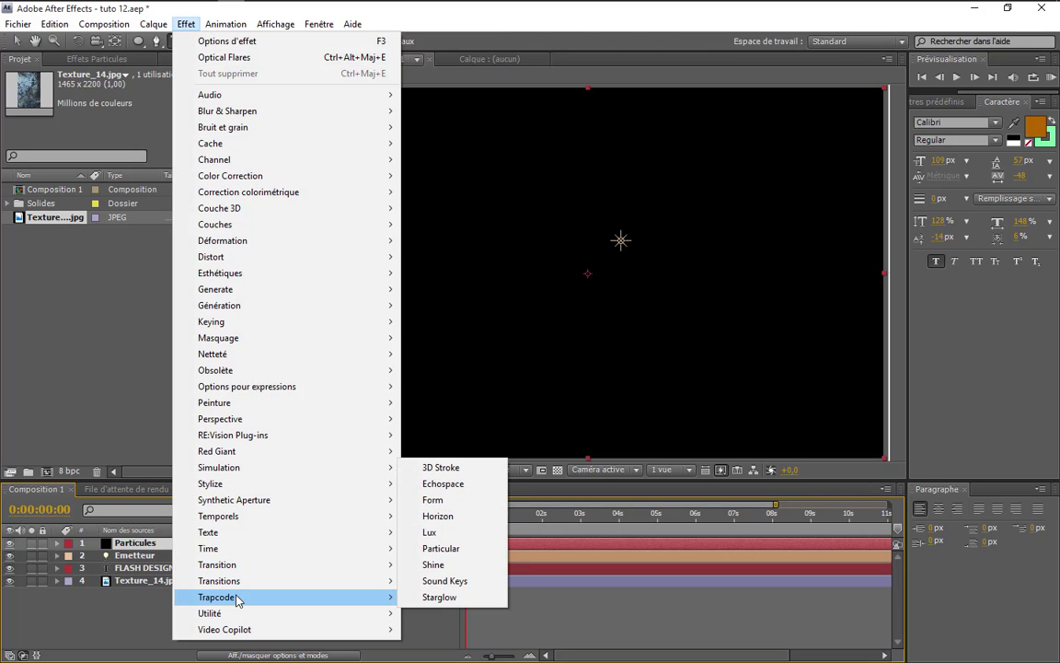
left_click(463, 548)
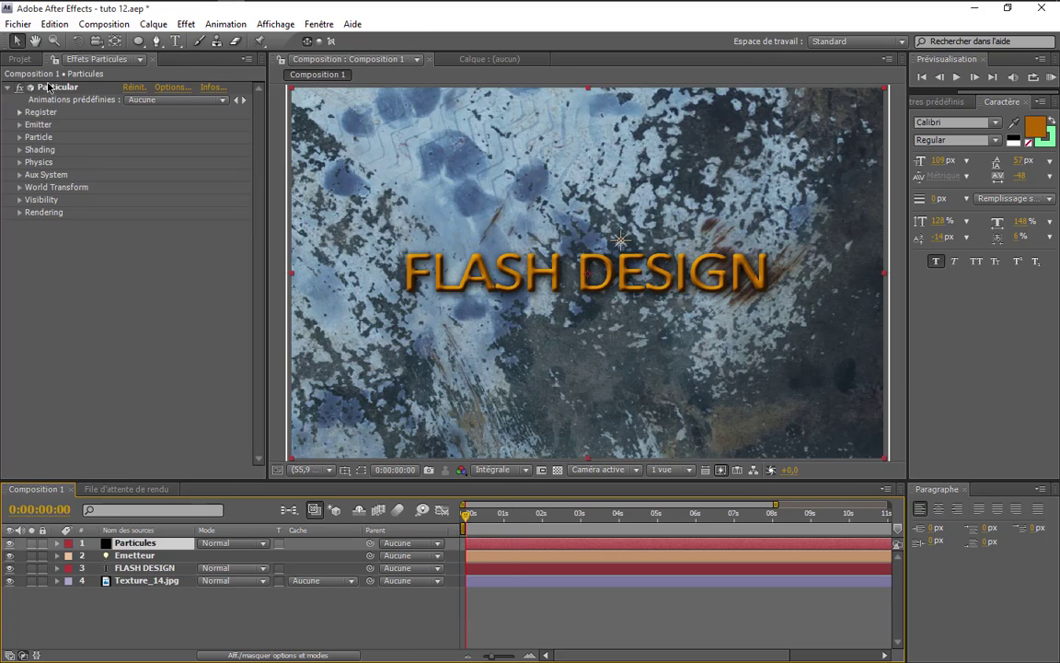
left_click(174, 87)
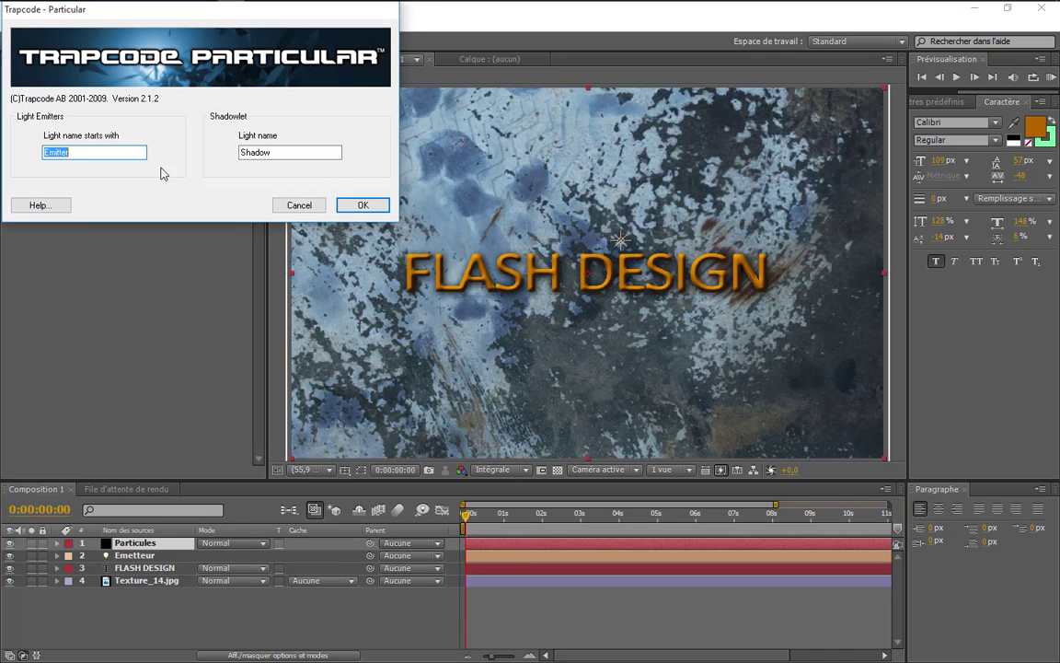
left_click(74, 152)
type("etteur")
left_click(357, 204)
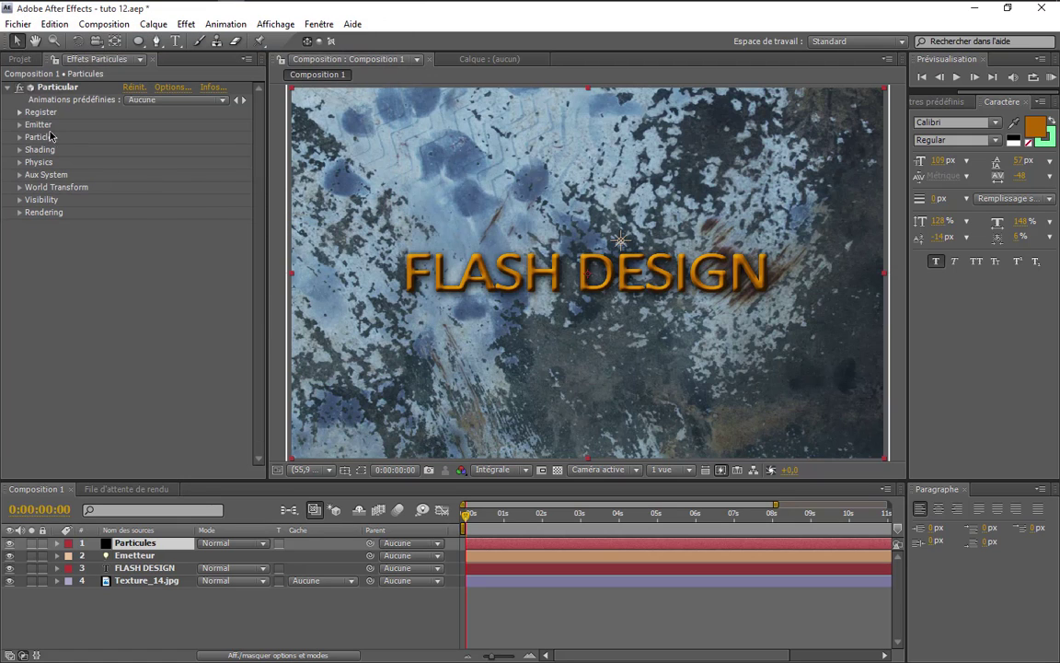
Step: Set Particular's Emitter Type to Light(s), and close the Paragraphe panel to widen the timeline
left_click(20, 125)
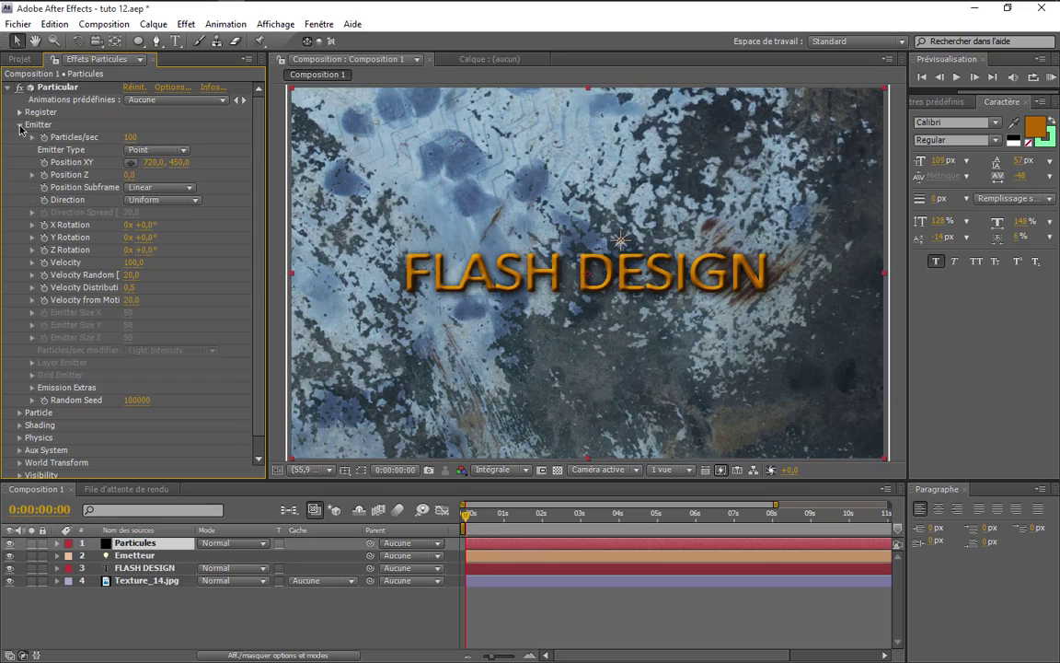
left_click(147, 152)
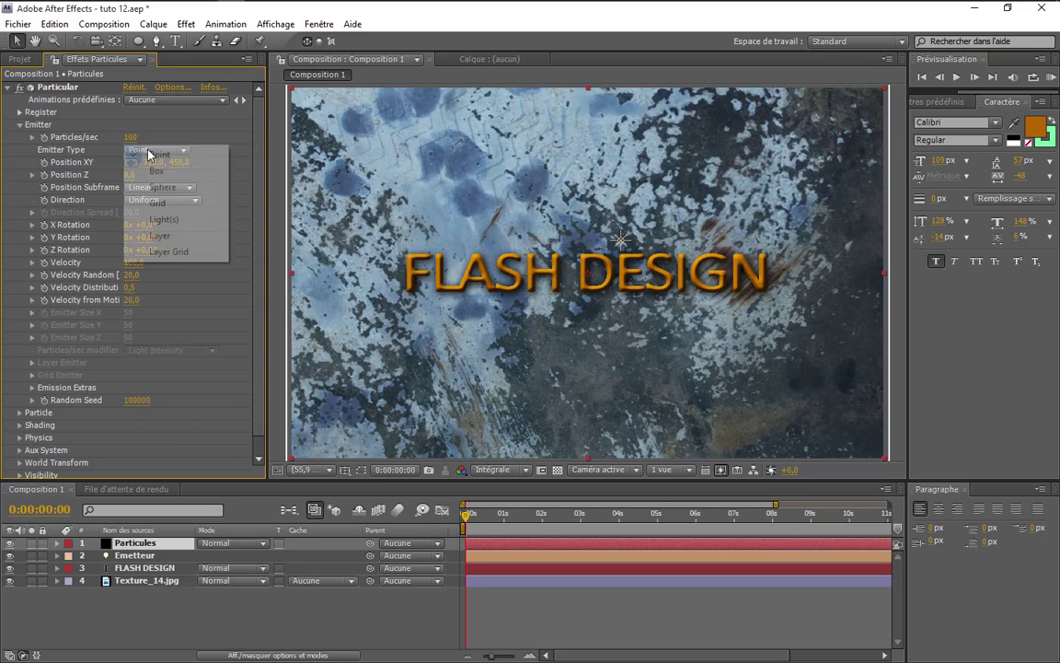
left_click(175, 223)
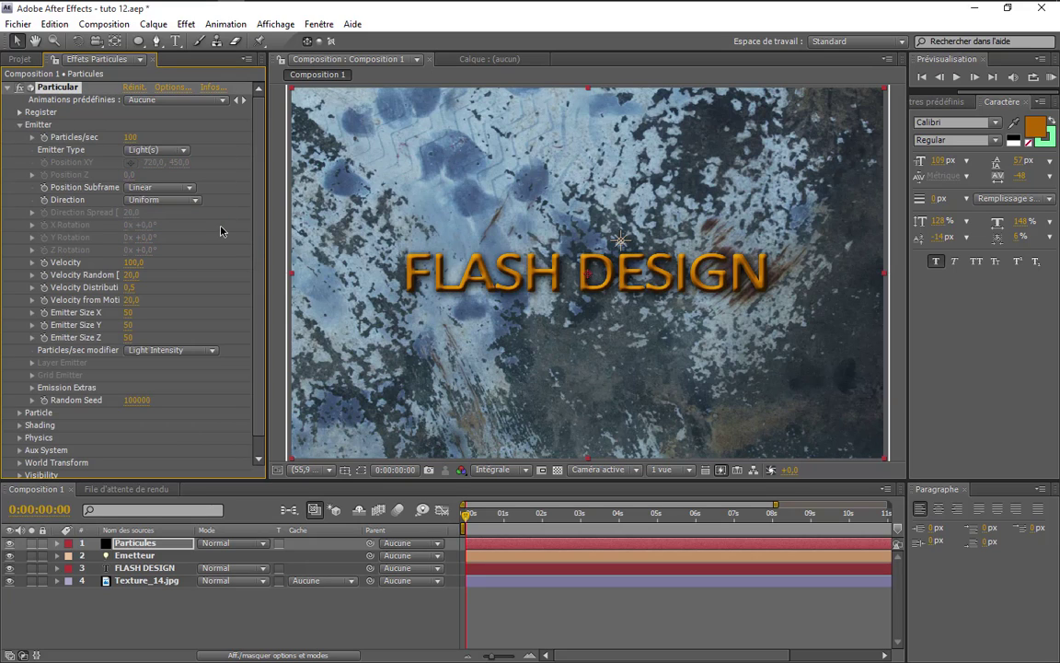
left_click(162, 549)
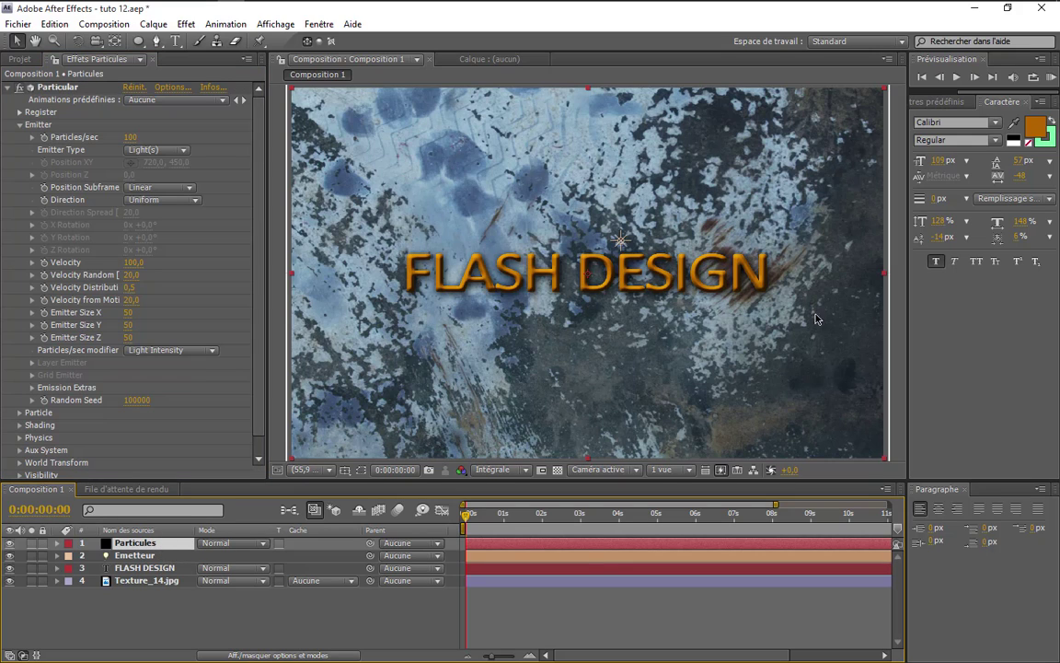
left_click(964, 489)
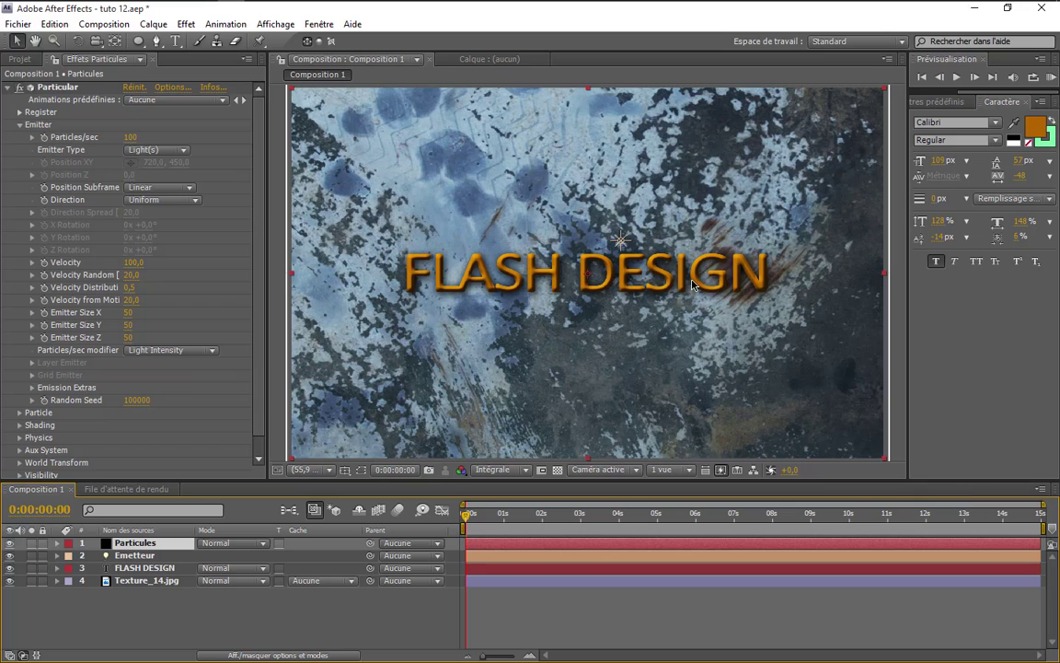
Step: Play the composition to check the particles coming from the Emetteur light, and compare with the reference video
left_click(150, 557)
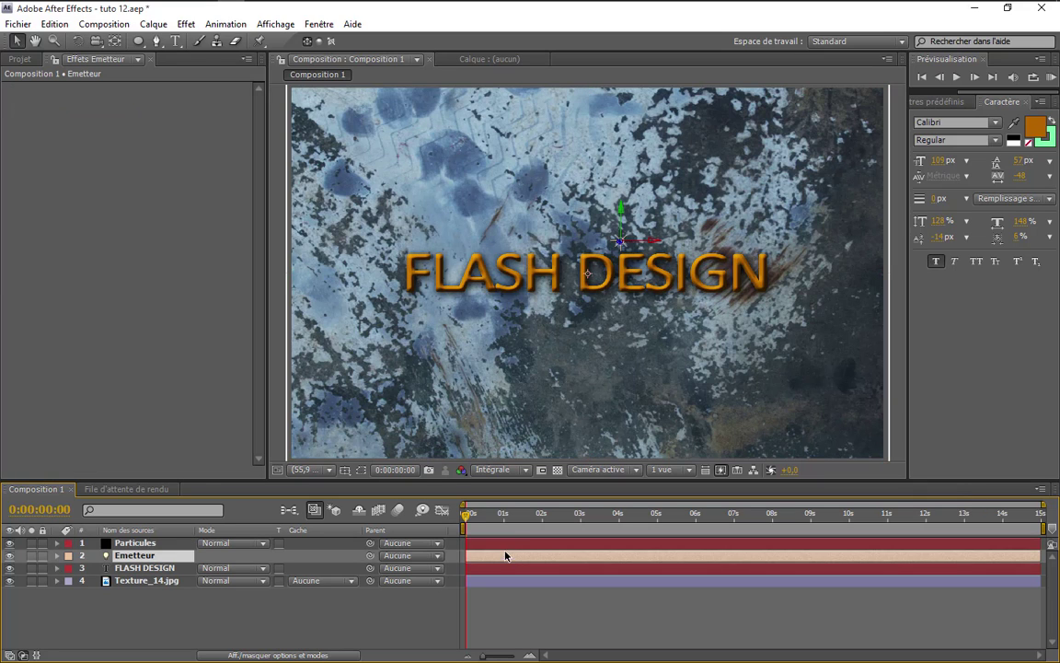
key("space")
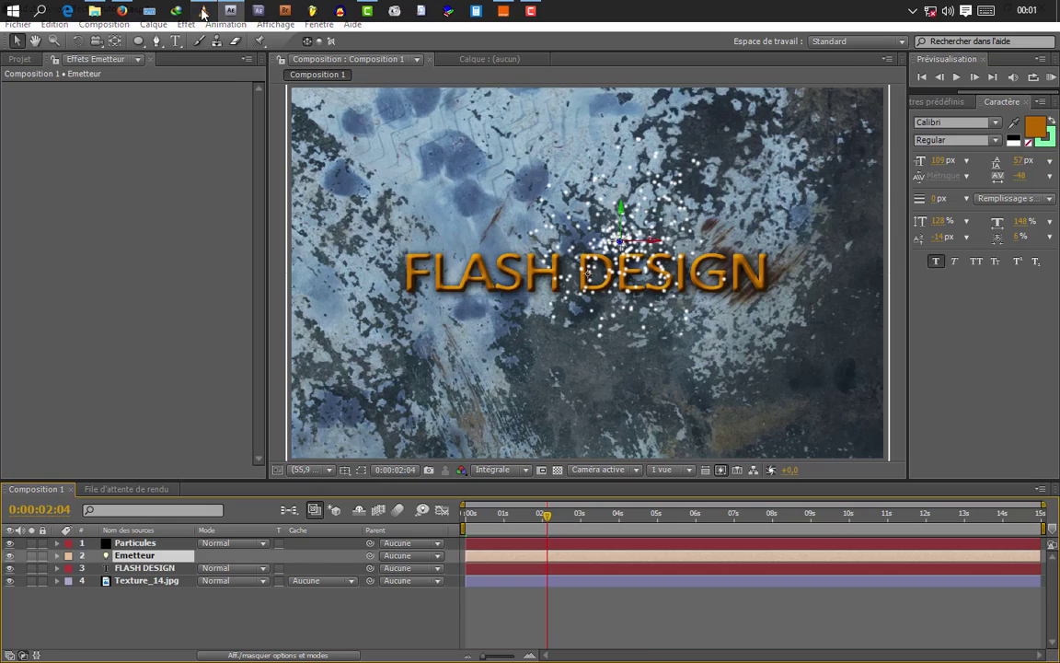
left_click(191, 13)
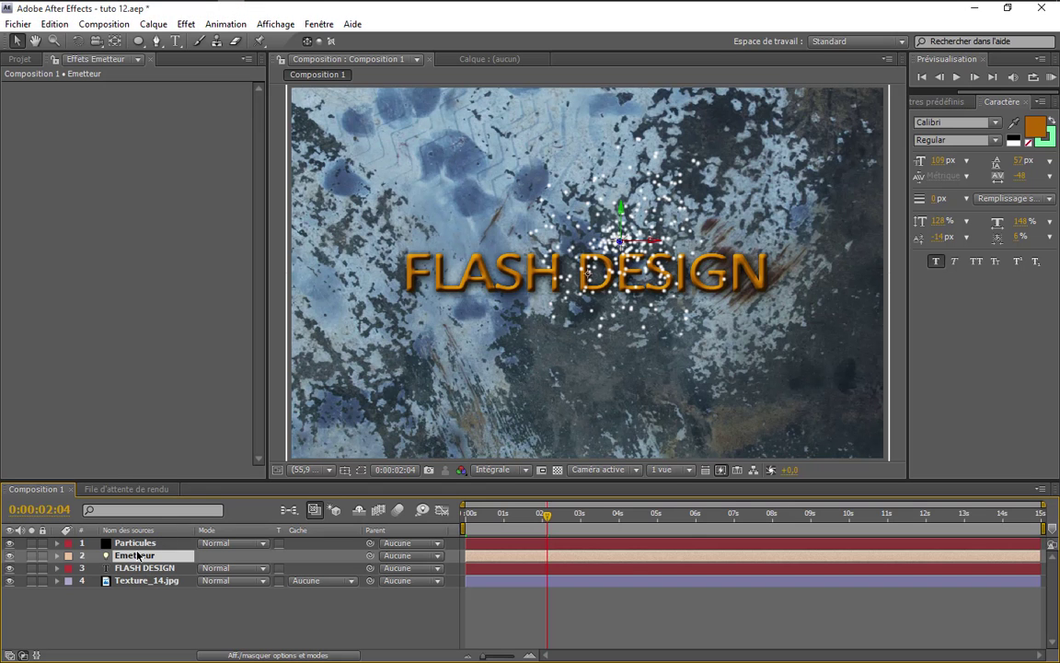
Step: Keyframe the Emetteur light's intensity (Intensité) at 100% at 0:00:01:00 and 0% one frame earlier, and scrub across the keyframes
key("t")
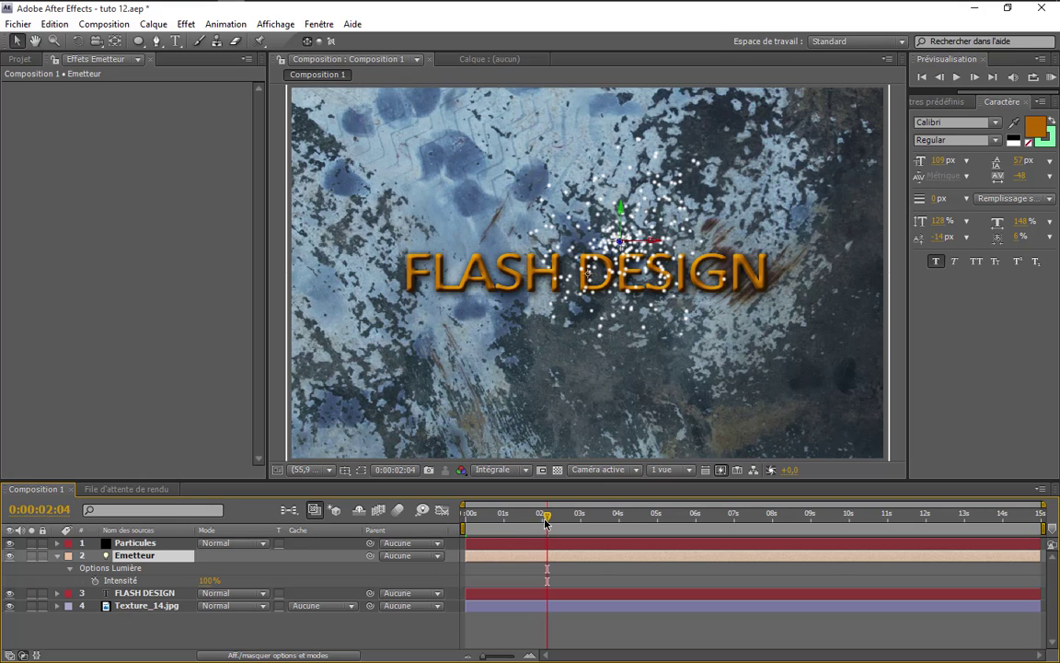
left_click_drag(545, 523, 505, 515)
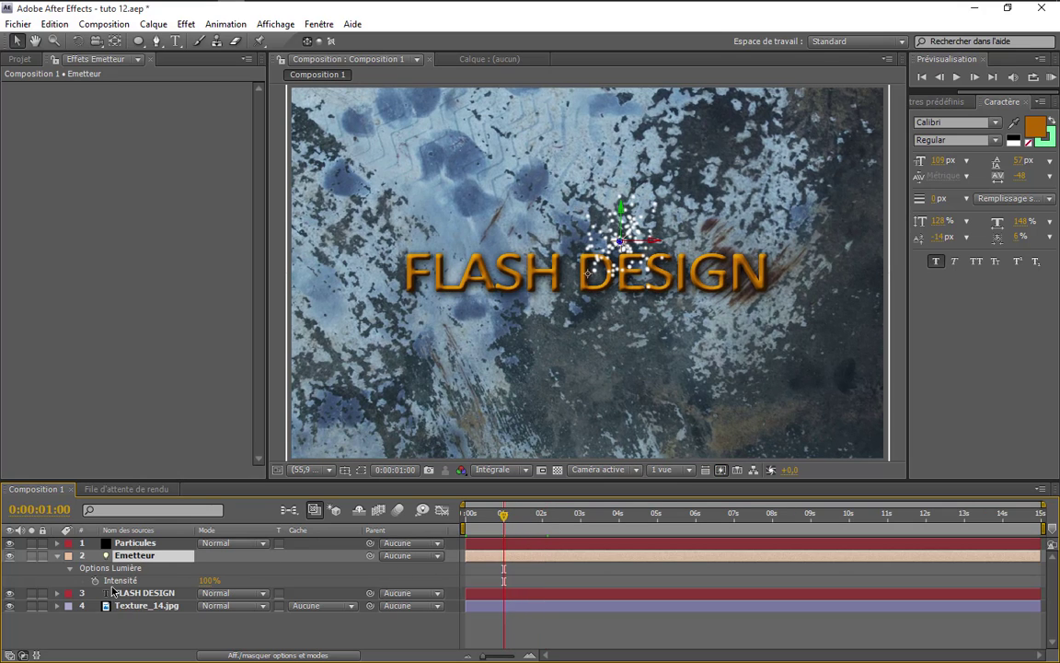
left_click(95, 580)
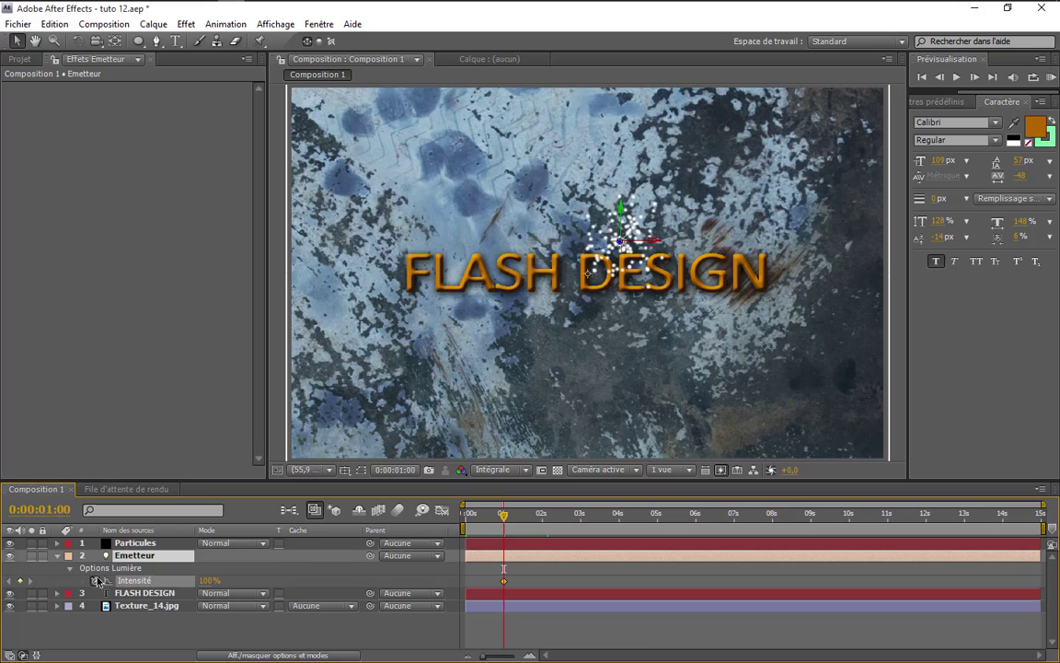
left_click(940, 79)
left_click(212, 580)
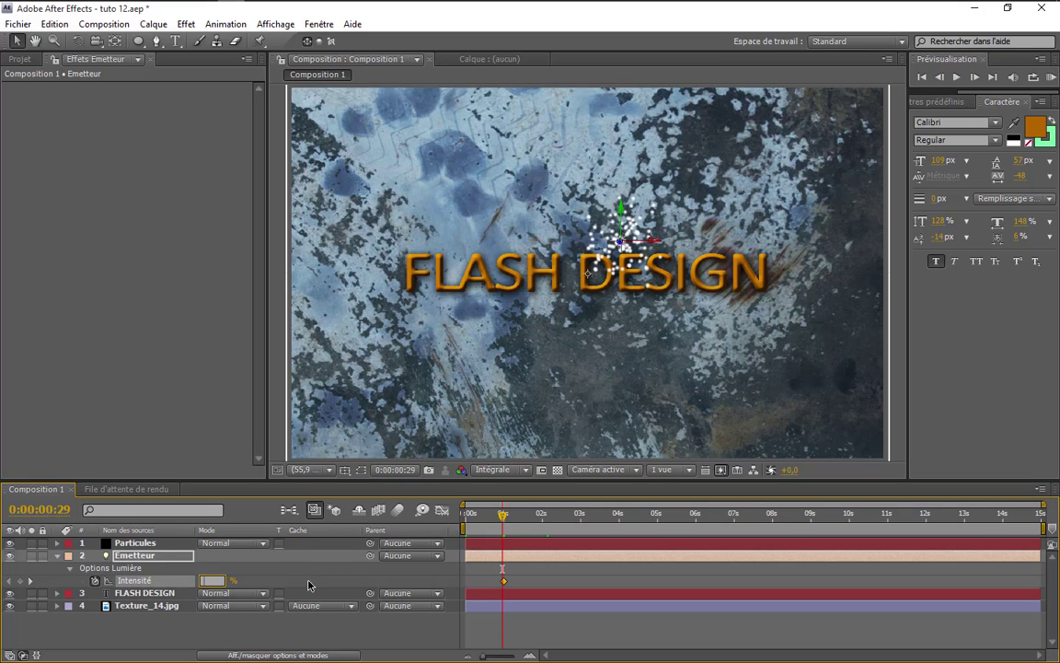
type("0")
key("Return")
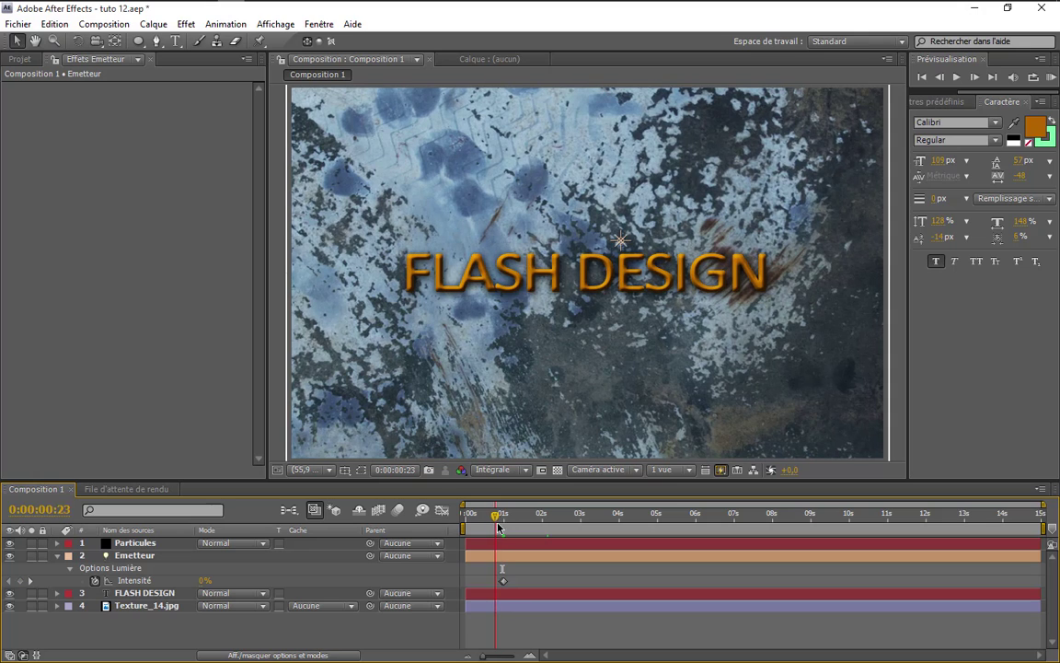
left_click(509, 521)
mouse_move(510, 527)
left_mouse_down()
mouse_move(532, 531)
mouse_move(506, 534)
mouse_move(521, 532)
left_mouse_up()
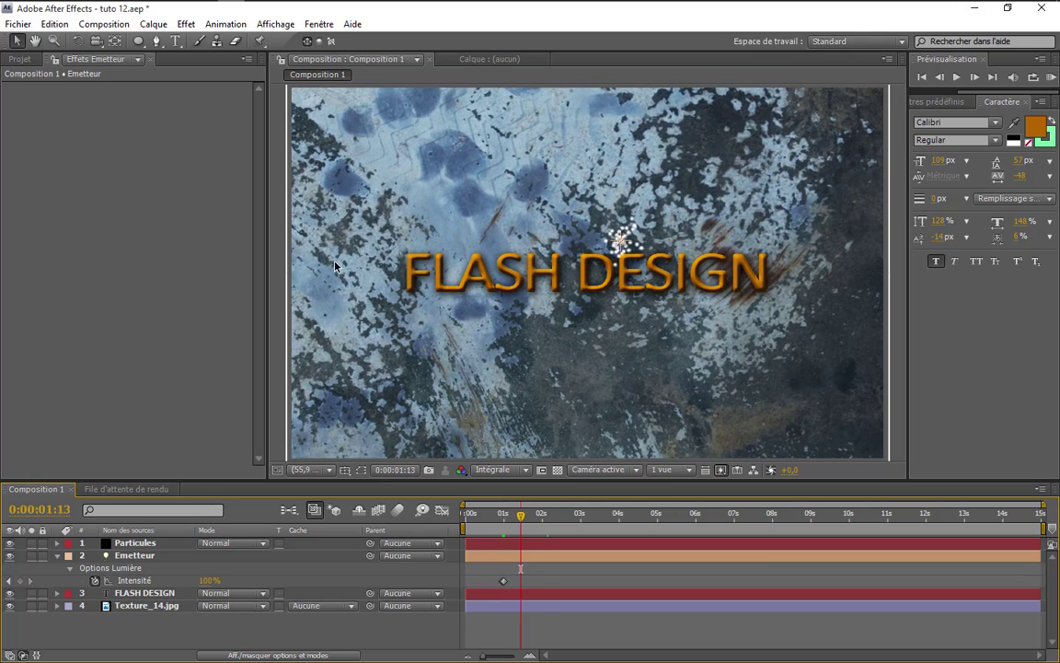
Step: Scrub the reference video in VLC from about 1 to 8 seconds to study the light's path along the title, and return to After Effects
mouse_move(171, 13)
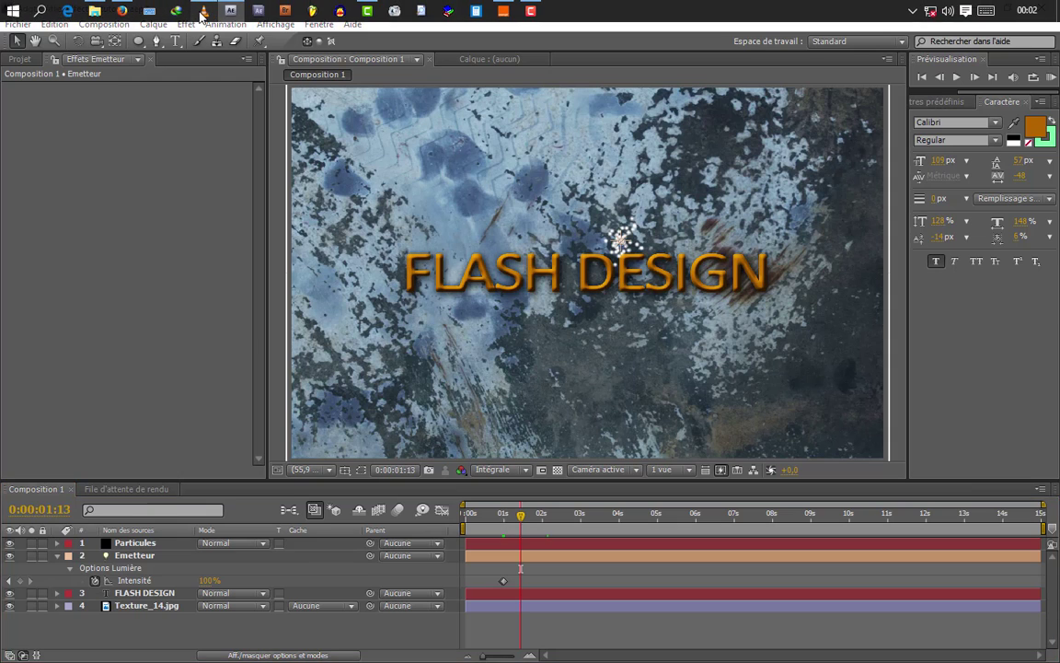
left_click(203, 10)
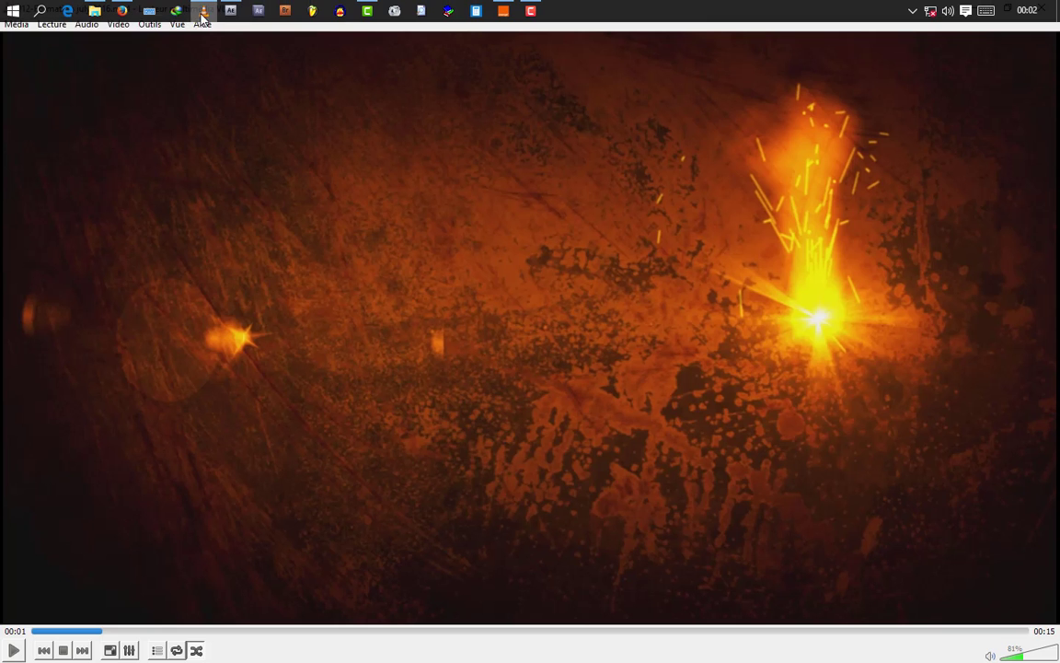
left_click(124, 631)
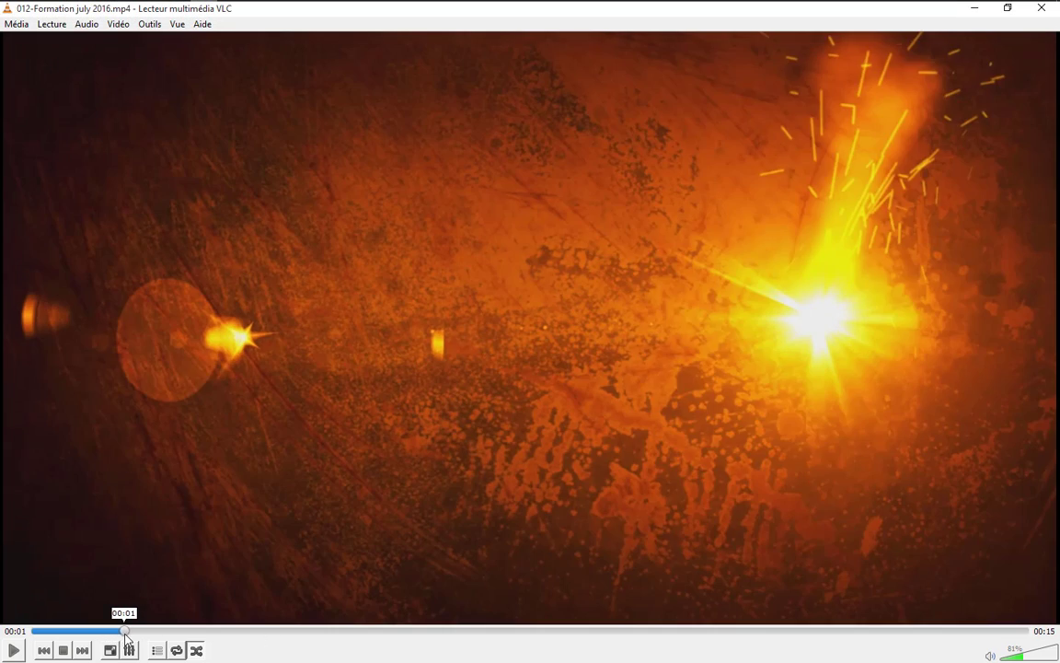
left_click_drag(125, 632, 151, 632)
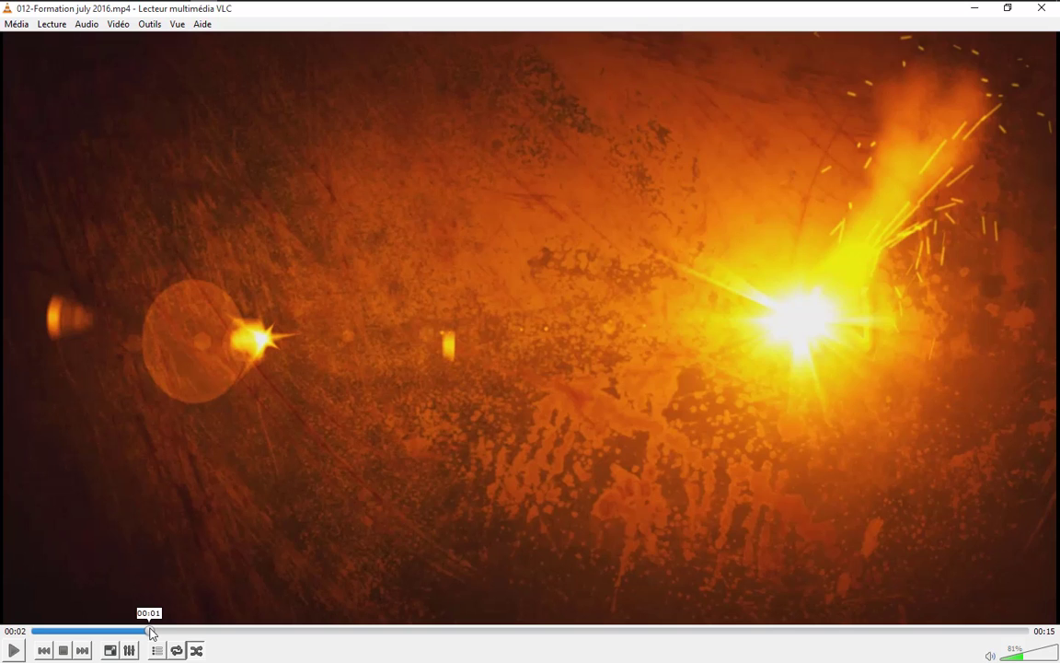
left_click_drag(152, 633, 573, 644)
mouse_move(327, 8)
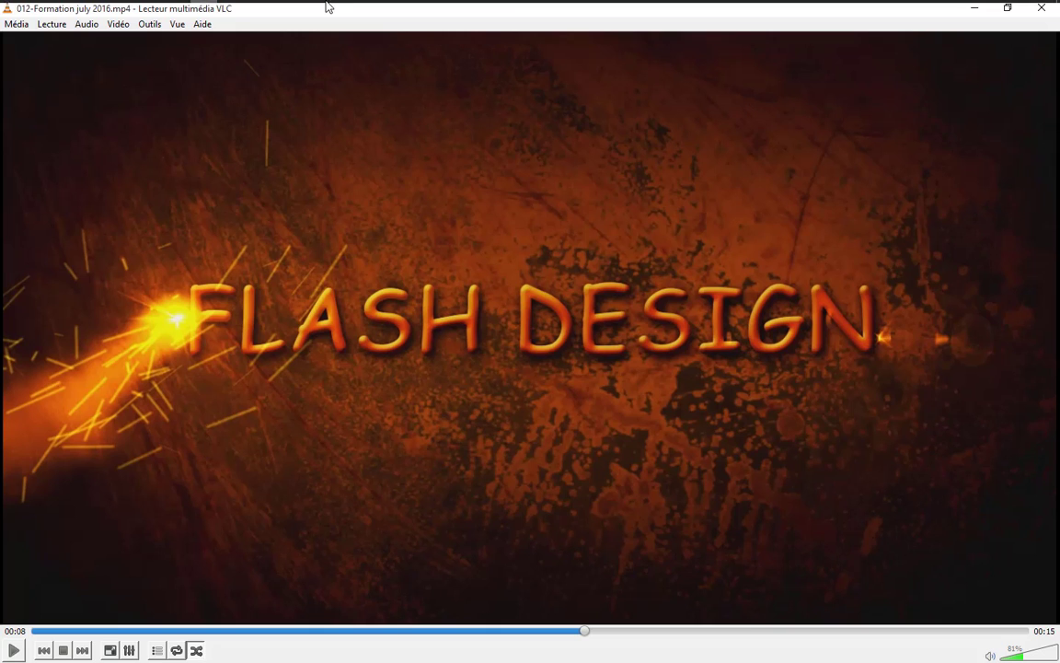
left_click(203, 12)
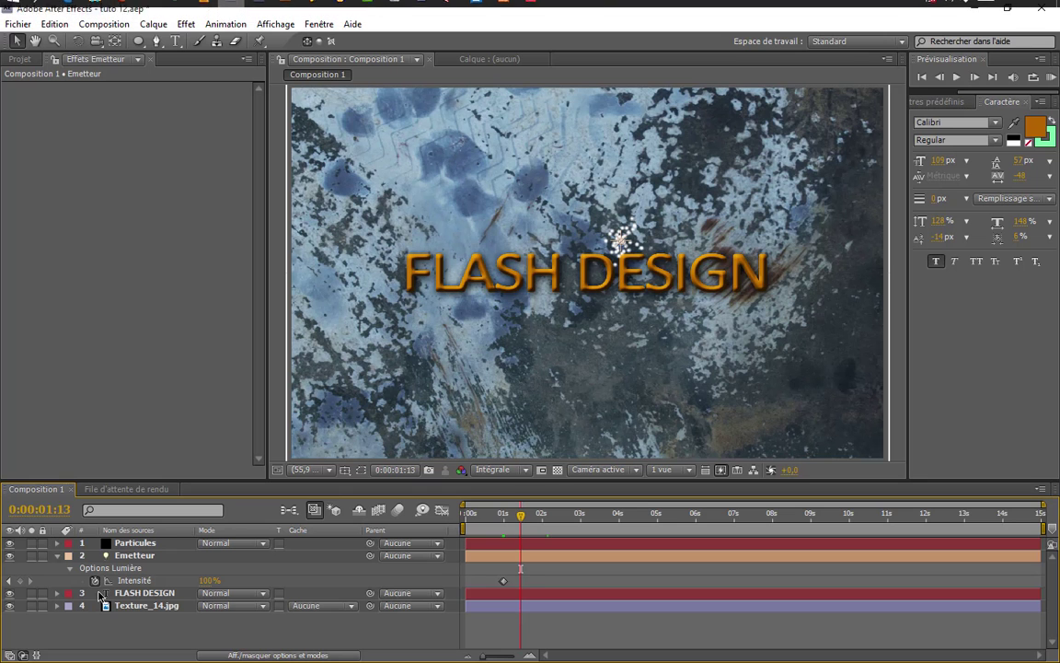
Step: At 0:00:01:29, move the Emetteur light onto the final N of the title, about 1057, 447, -500, and start keyframing its position
left_click(135, 557)
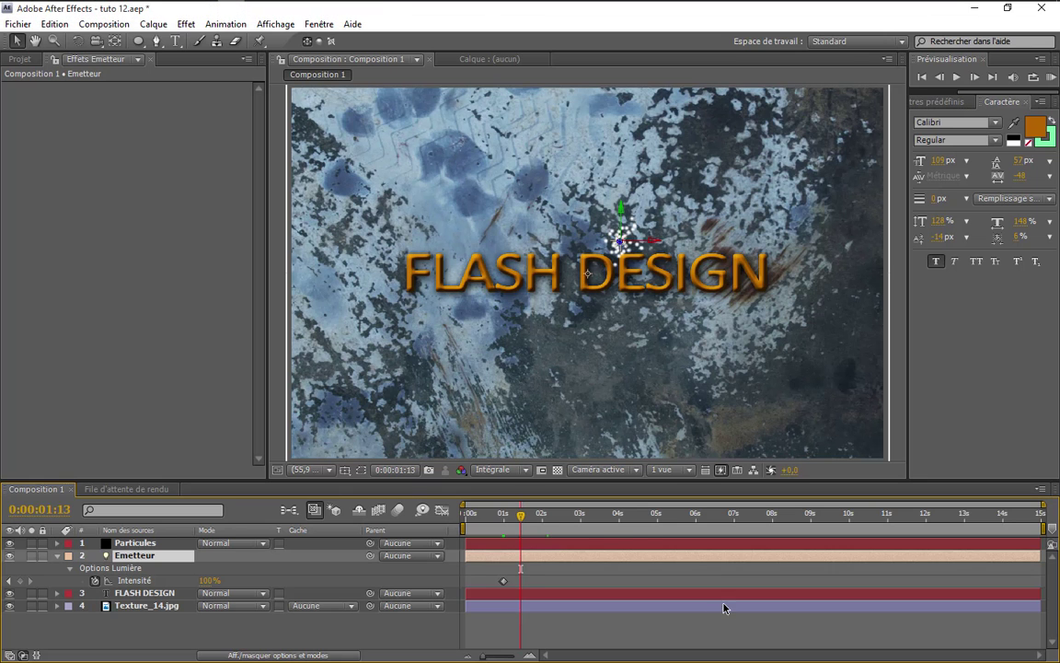
left_click_drag(530, 523, 541, 527)
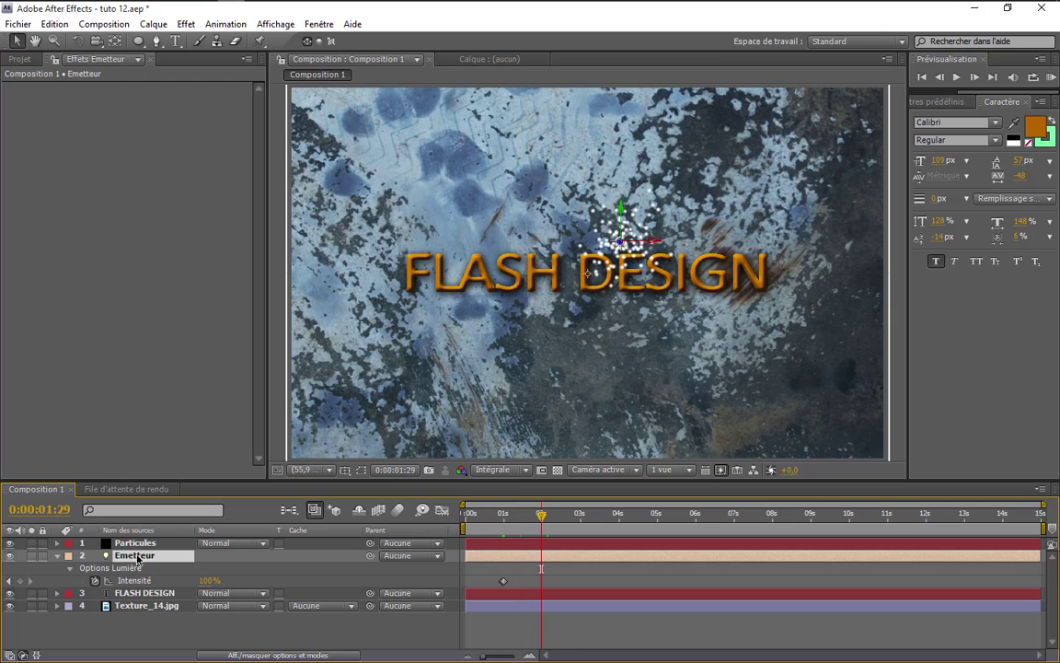
key("shift+p")
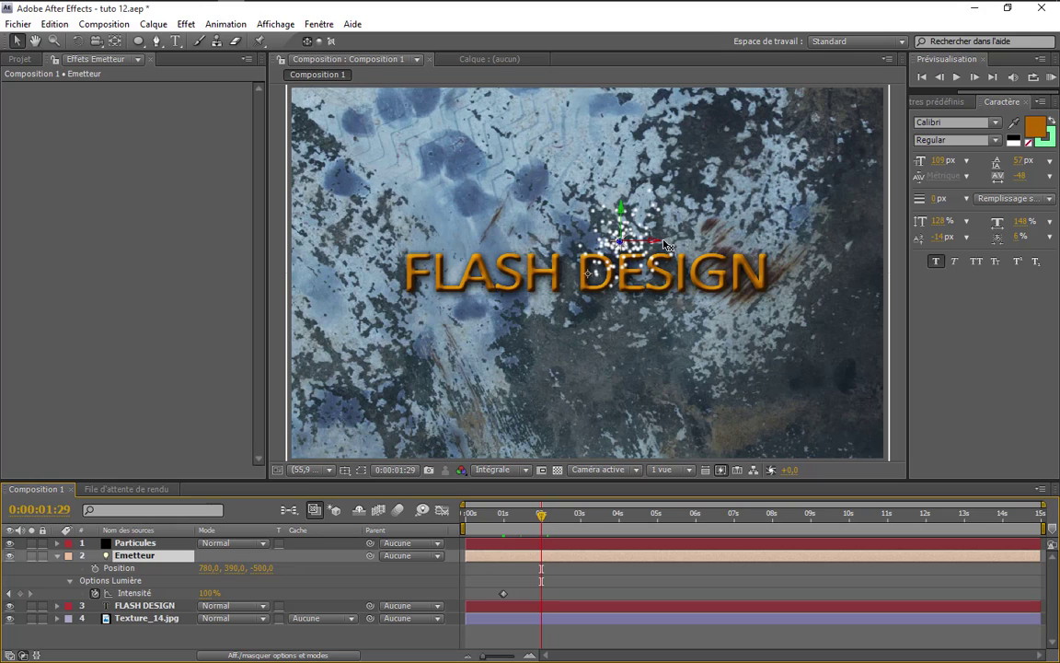
left_click_drag(665, 244, 778, 237)
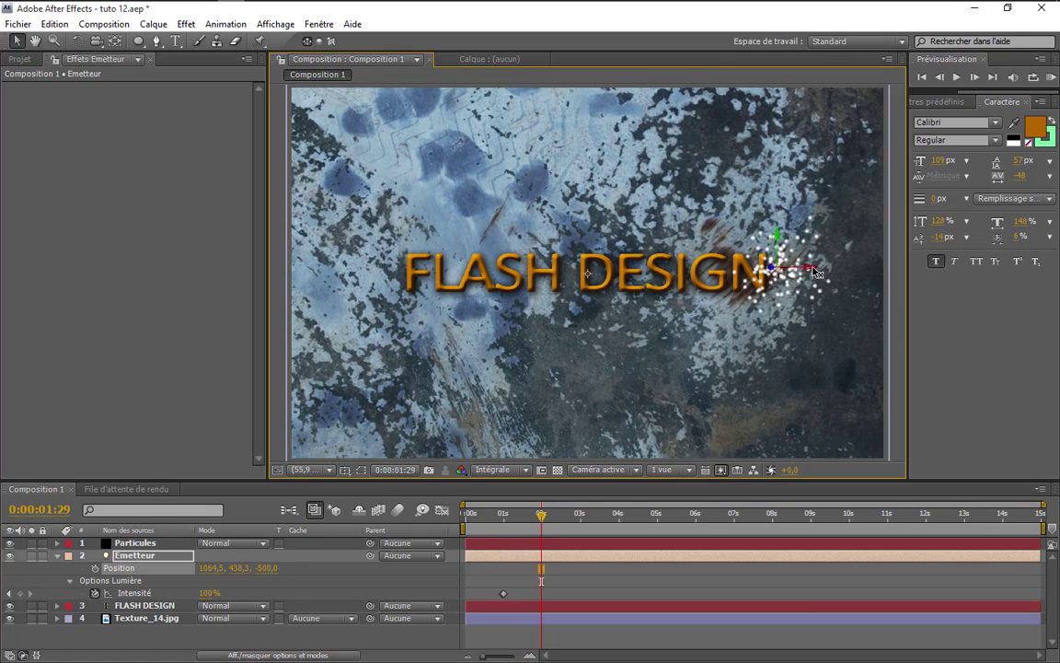
left_click_drag(814, 271, 778, 242)
left_click(96, 568)
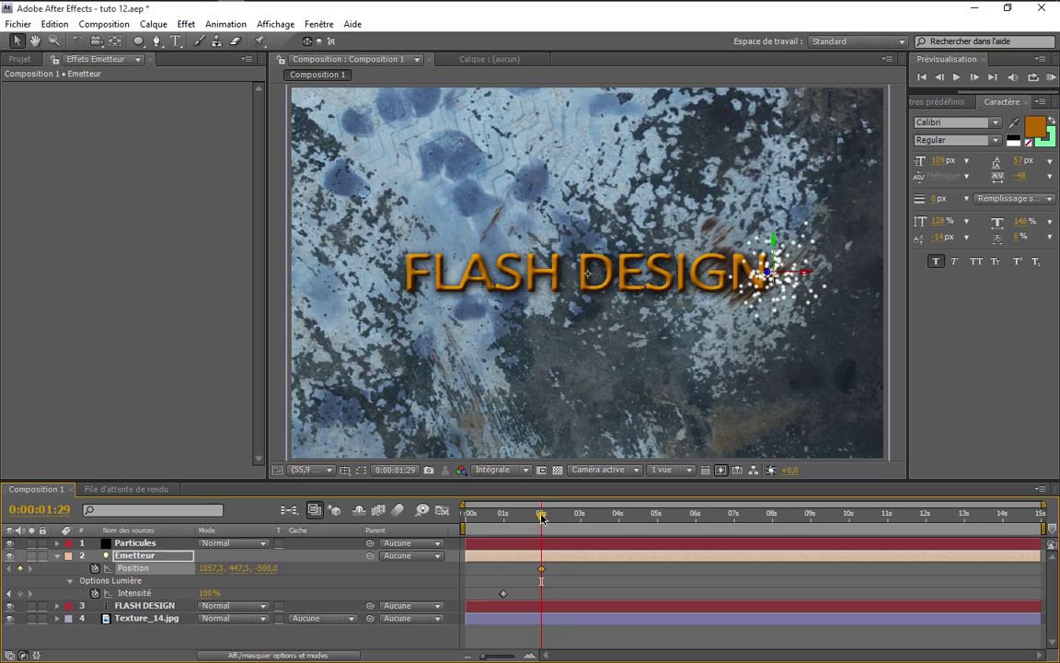
Step: Move the Emetteur light to just before the F of the title at 0:00:08:00, and scrub the reference video to about 9 seconds
left_click_drag(543, 519, 776, 520)
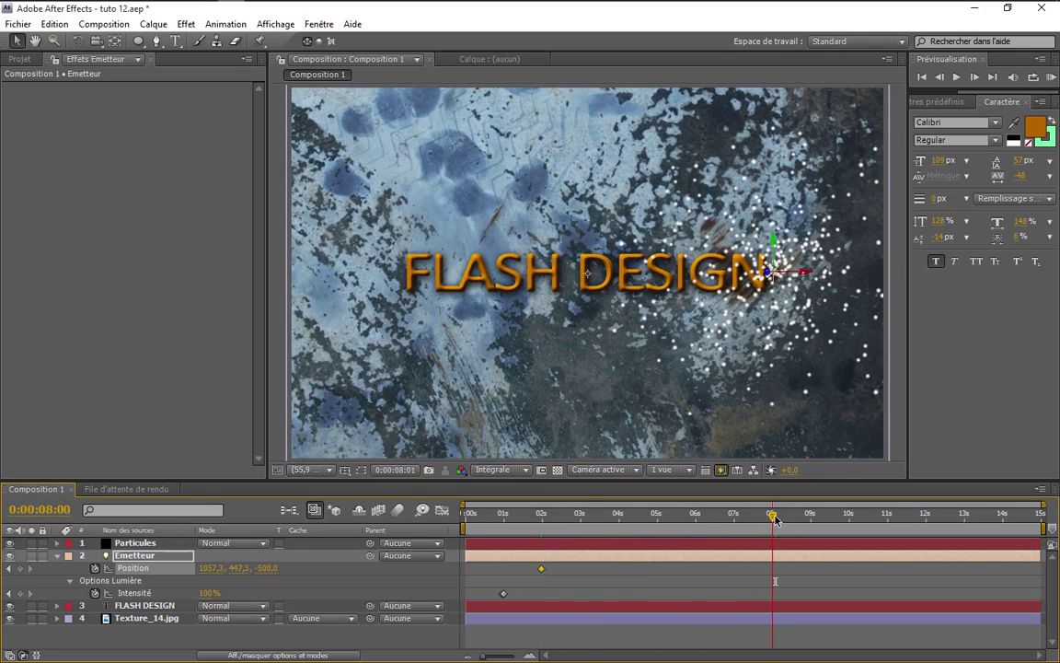
left_click_drag(774, 271, 358, 276)
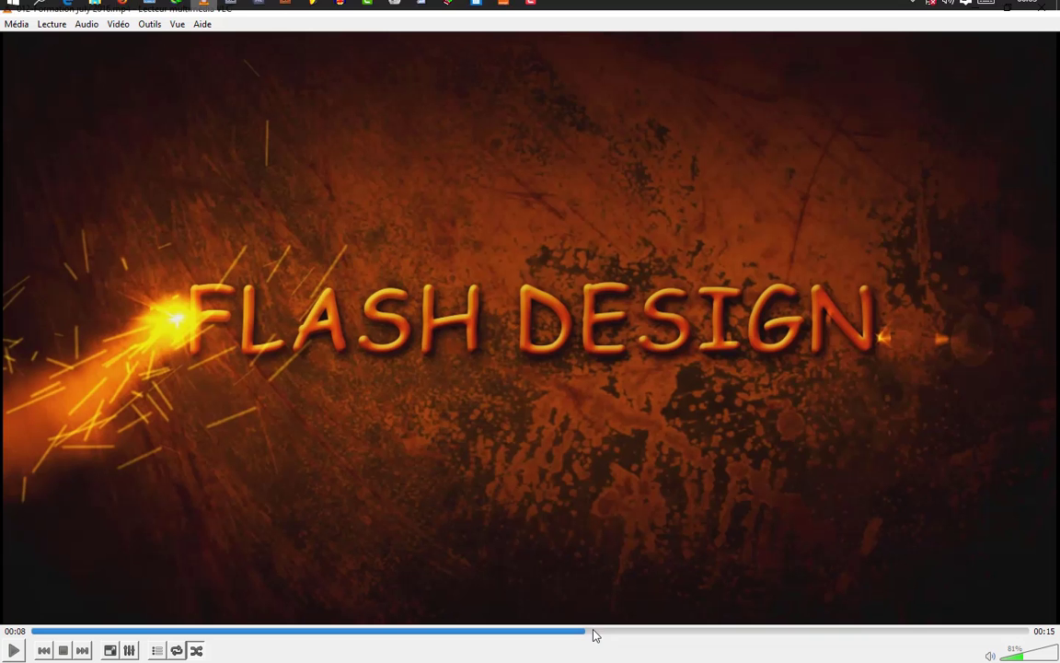
left_click_drag(595, 633, 631, 633)
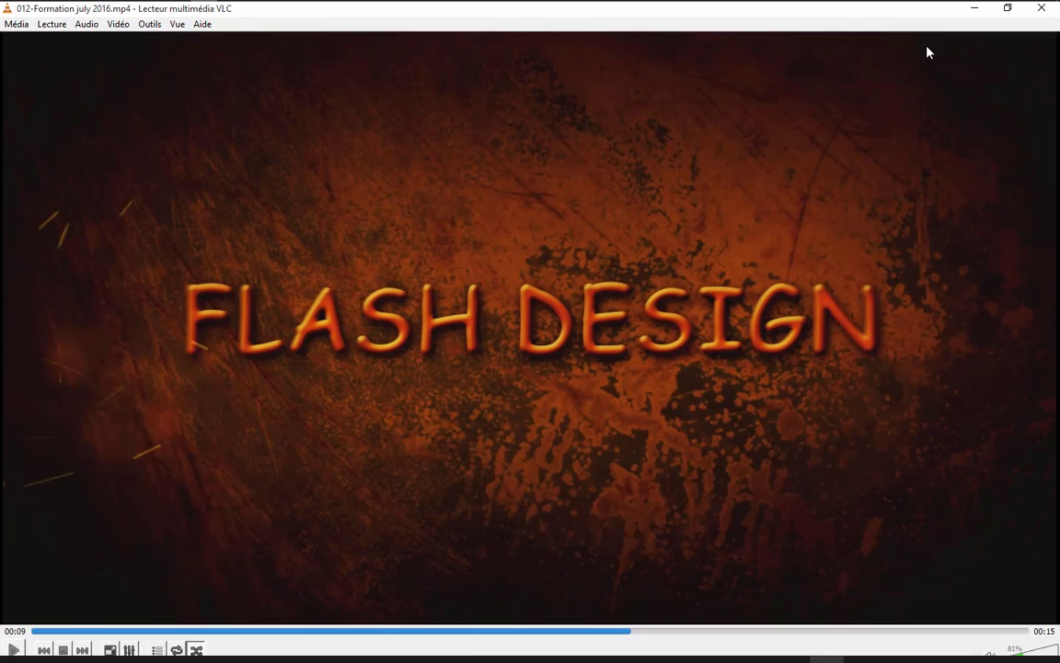
Step: Return to After Effects and keyframe the Emetteur light's intensity (Intensité) at 0% at 0:00:09:00
left_click(975, 8)
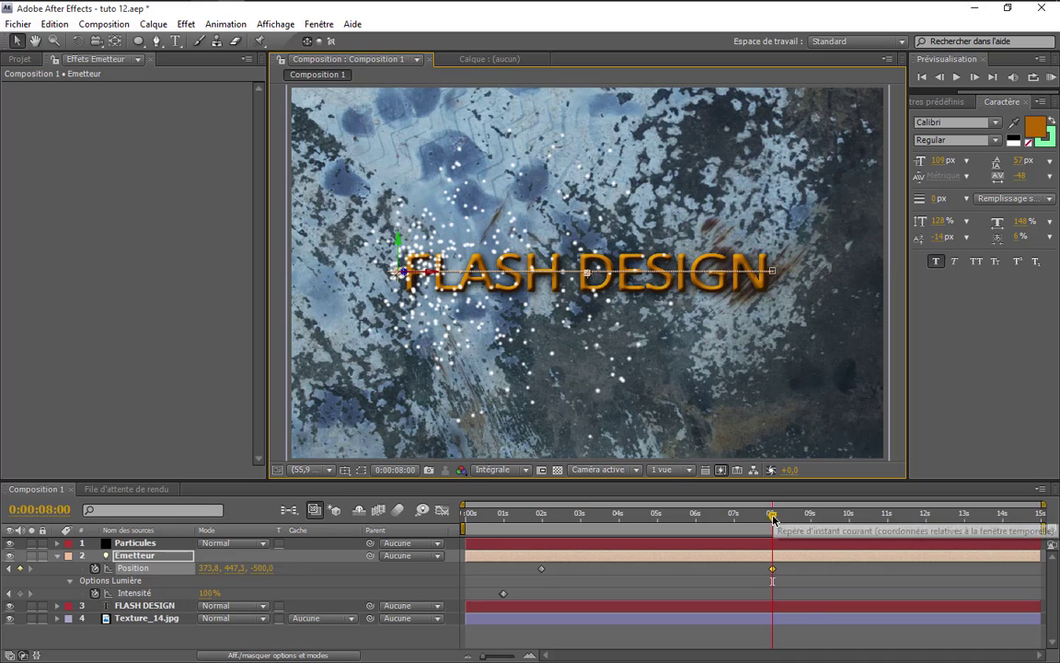
left_click_drag(771, 522, 811, 527)
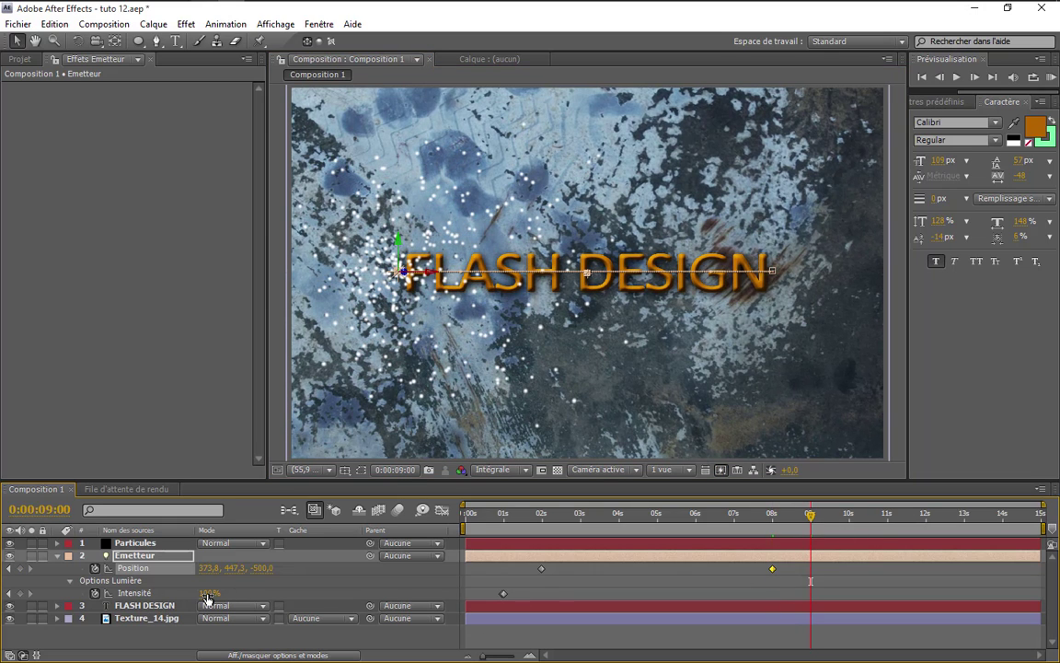
left_click_drag(210, 594, 177, 598)
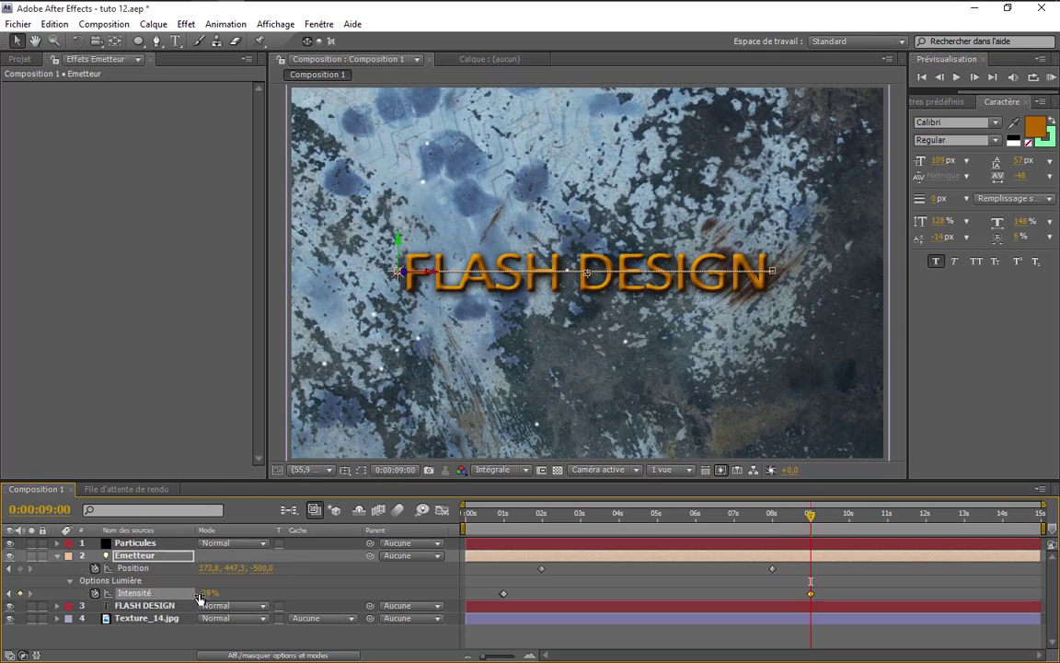
left_click(202, 593)
type("0")
key("Return")
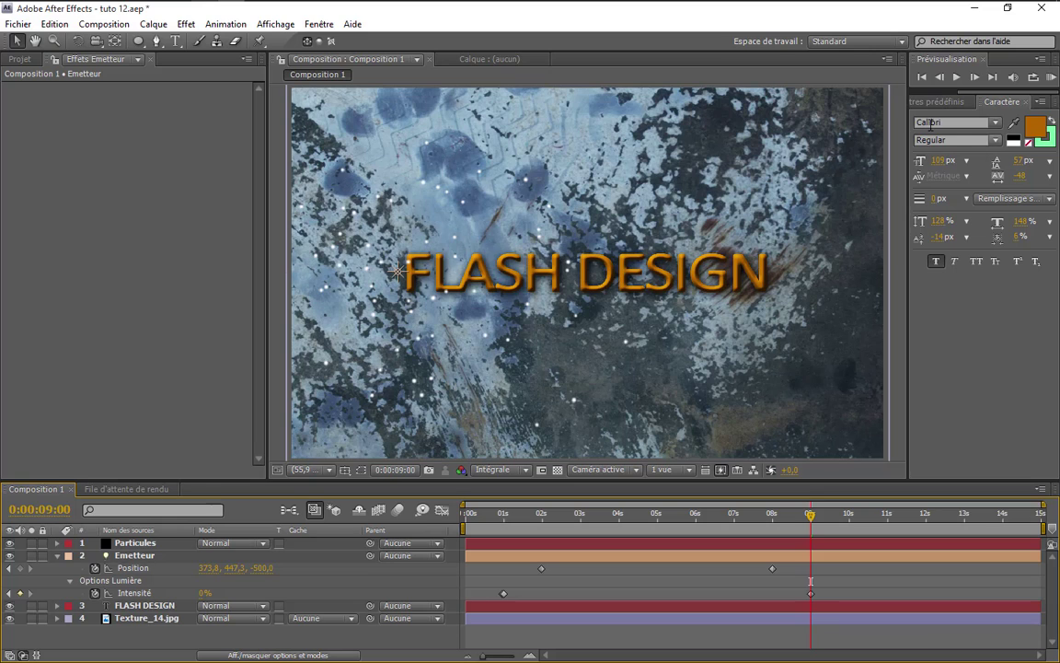
Step: Keyframe the Emetteur light's intensity at 100% at 0:00:08:29, save the project and collapse the light's properties
left_click(939, 76)
left_click(206, 593)
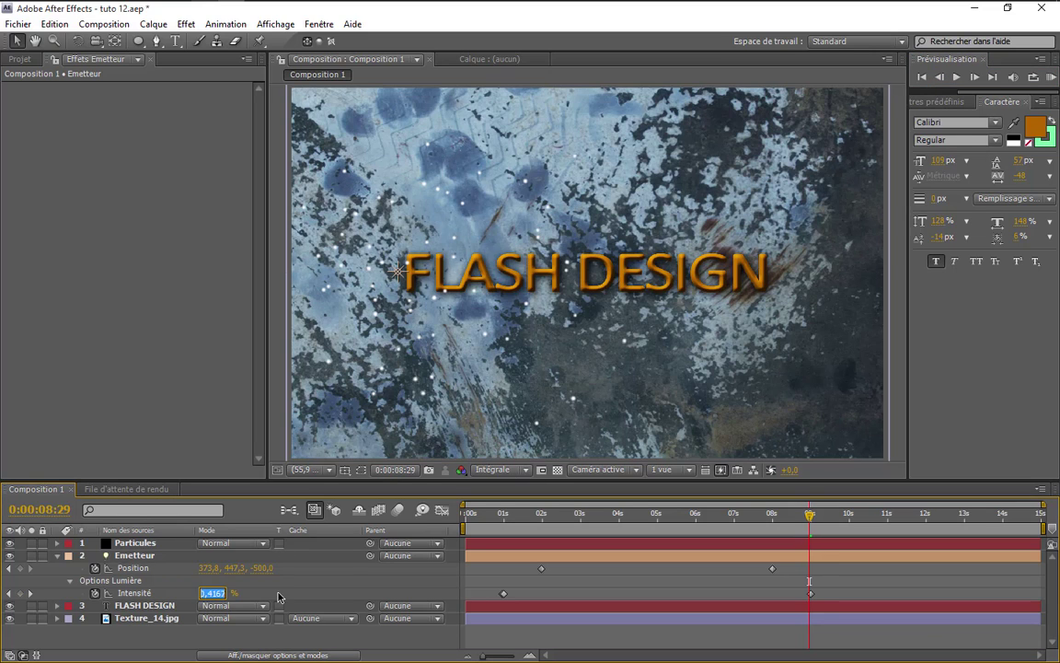
type("100")
key("Return")
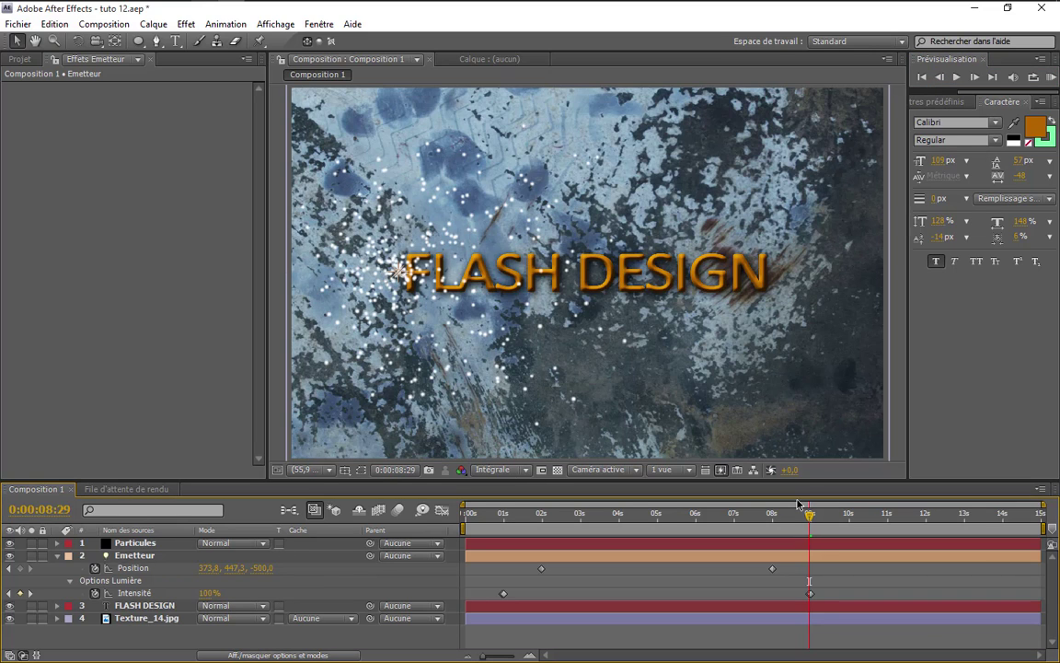
key("ctrl+s")
left_click(58, 561)
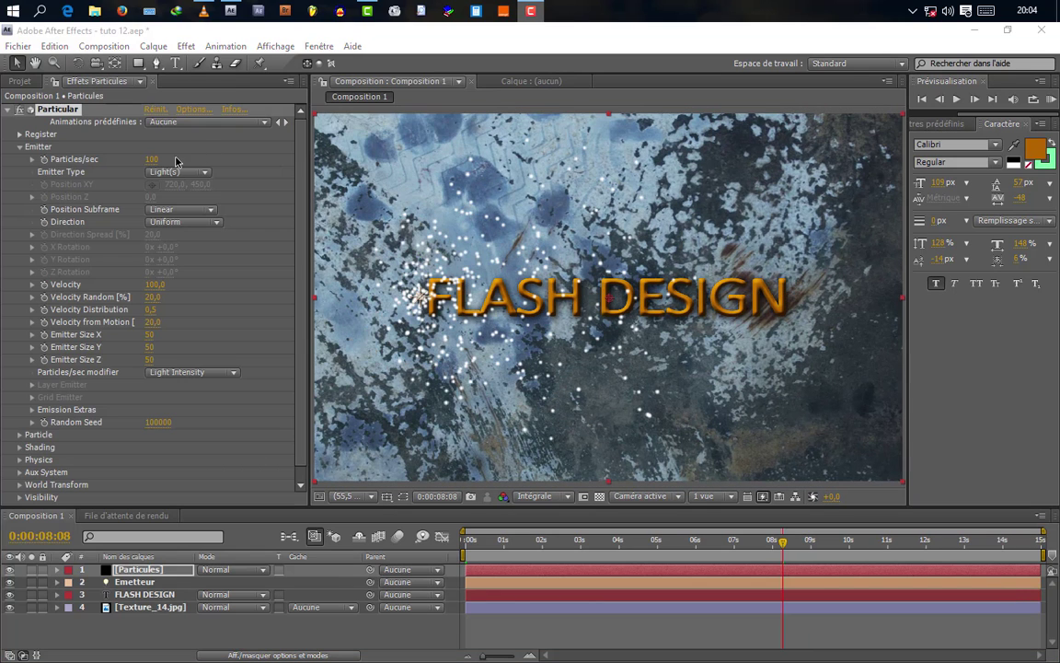
Step: In the Particules layer's Particular emitter, set Particles/sec to 200 and Velocity to 10
left_click(154, 159)
type("200")
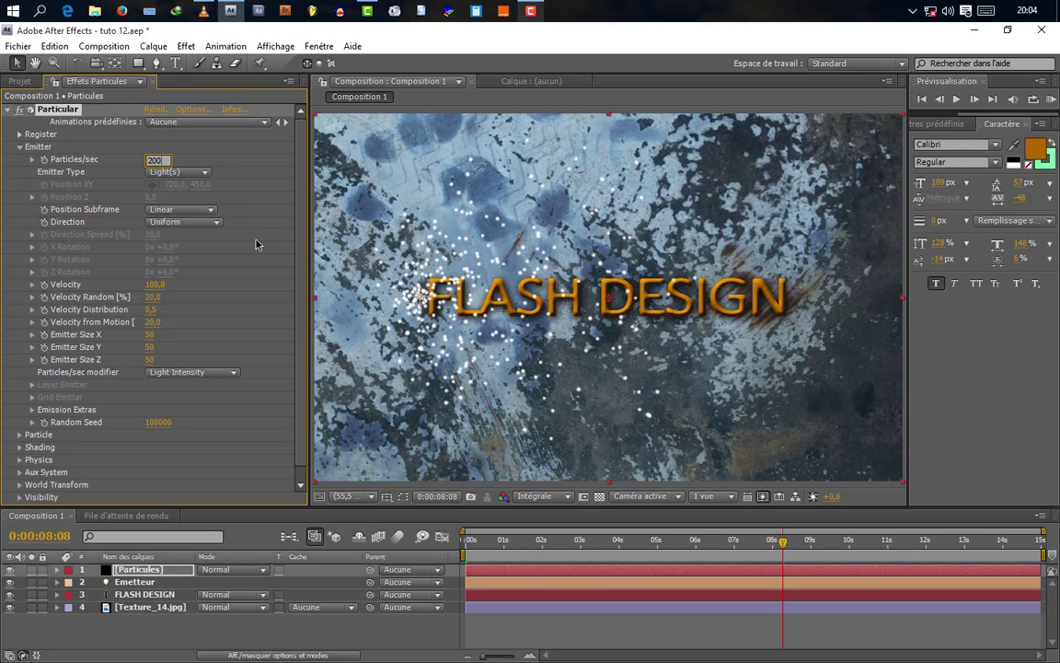
key("Return")
left_click(154, 286)
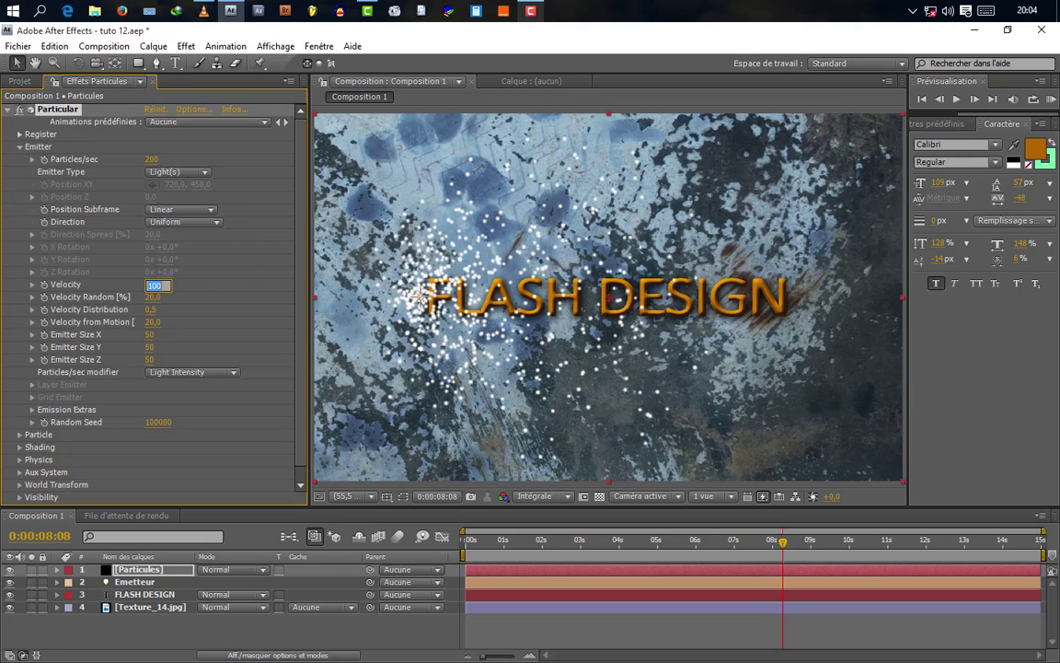
type("0")
left_click(214, 305)
left_click(152, 286)
type("1")
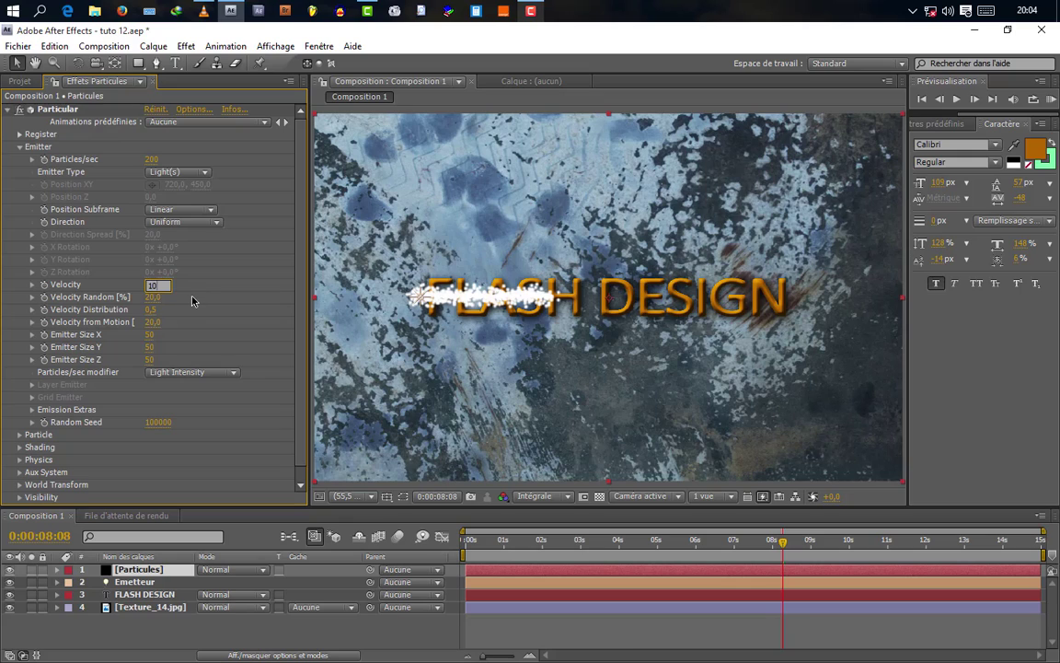
type("0")
key("Return")
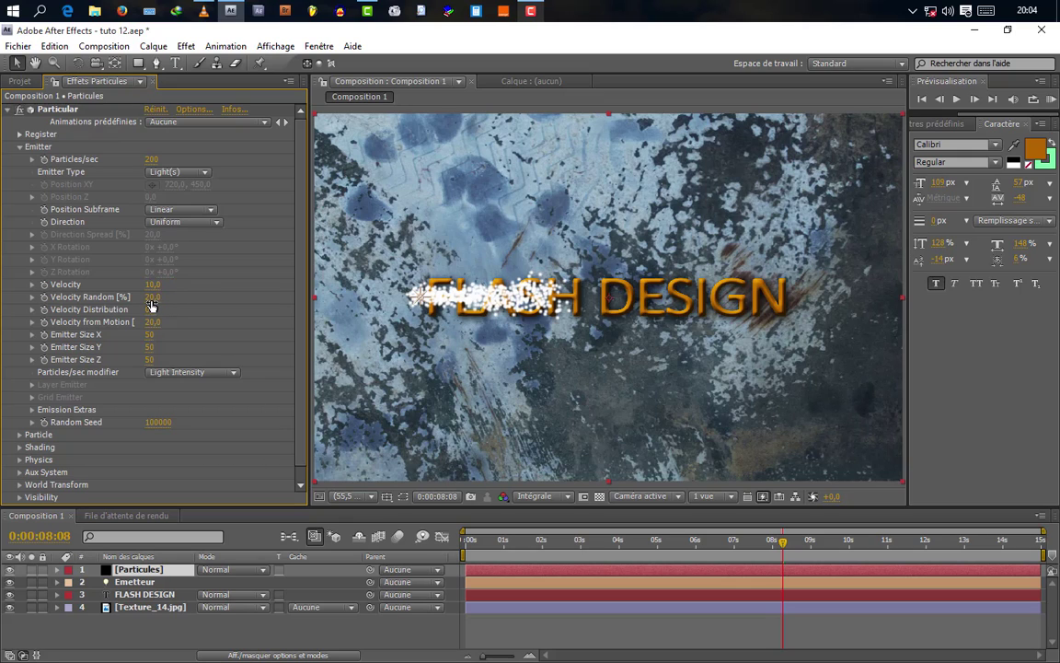
Step: Set the emitter's Velocity Random and Velocity Distribution to 0 and Velocity from Motion to 10
left_click(152, 304)
type("0")
left_click(151, 310)
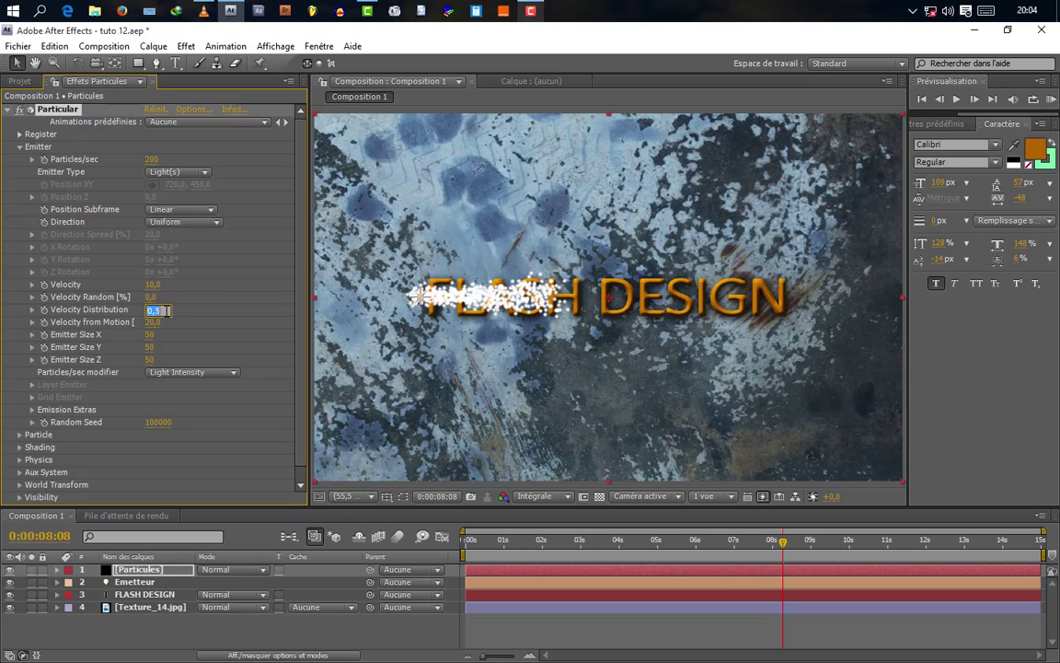
type("0")
left_click(154, 322)
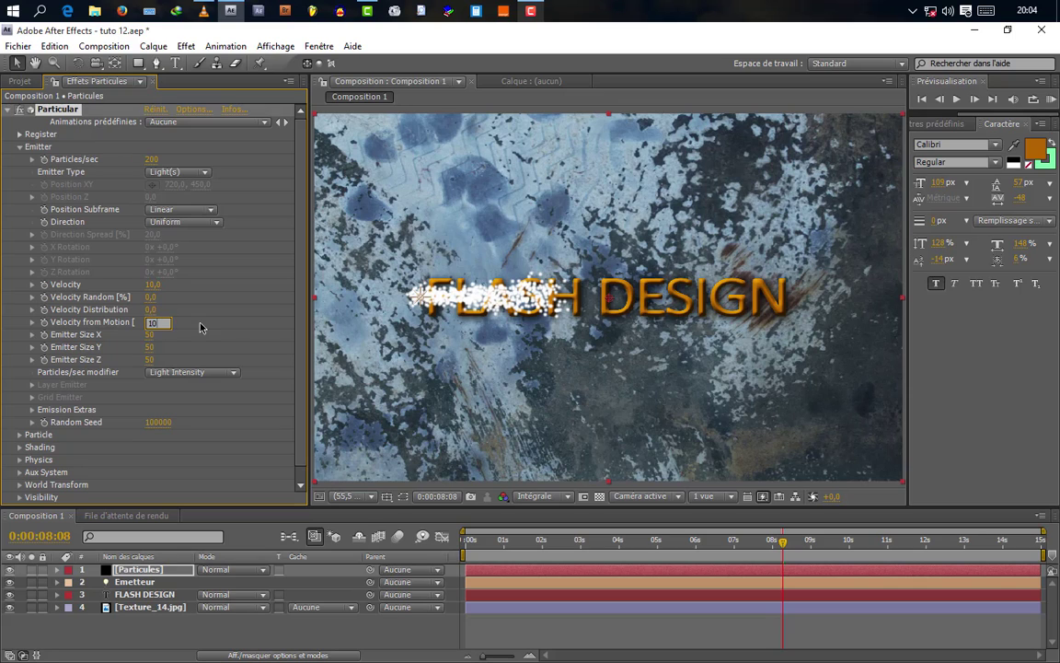
key("Return")
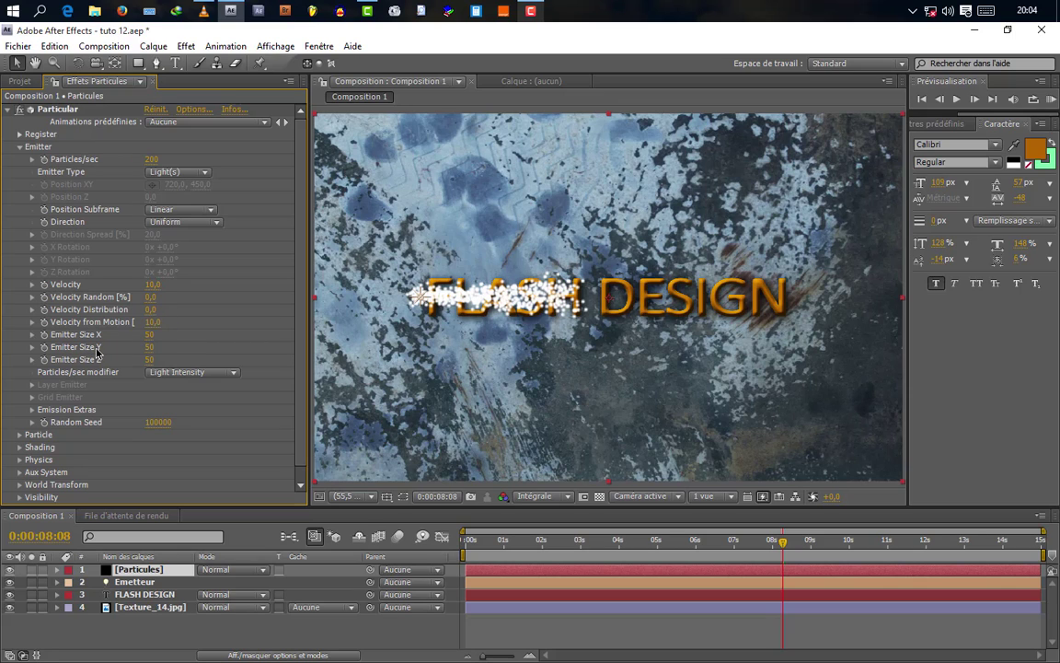
Step: Set the emitter's Size X, Size Y and Size Z to 0
left_click(148, 334)
type("0")
left_click(151, 348)
type("0")
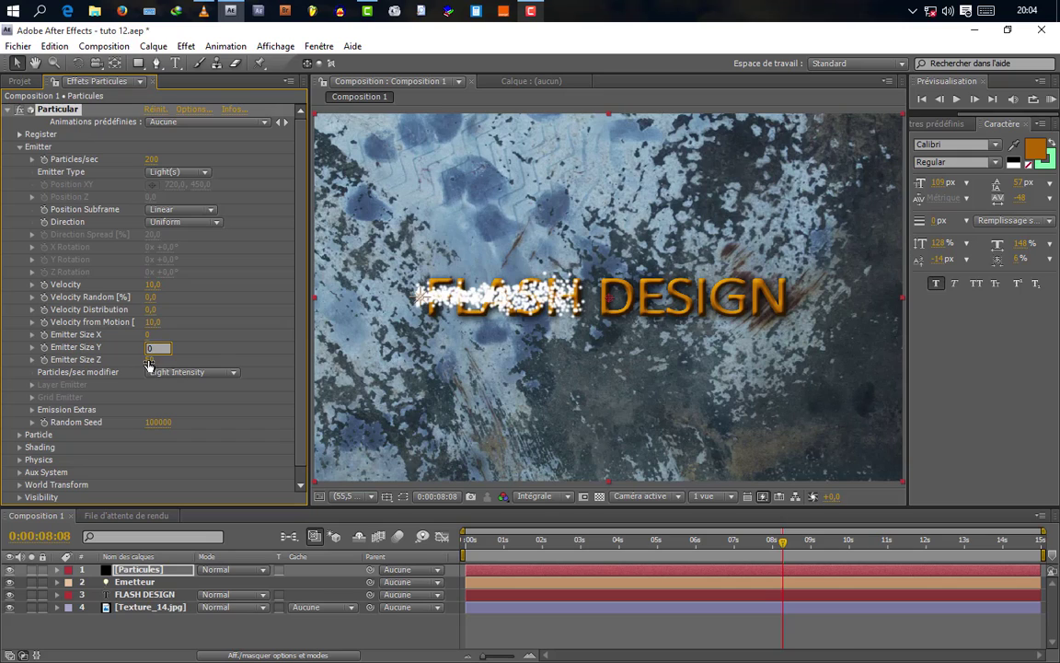
left_click(152, 360)
type("0")
key("Return")
Step: Set the particles' Life to 2 seconds in Particular's Particle settings
scroll(254, 421, "down", 1)
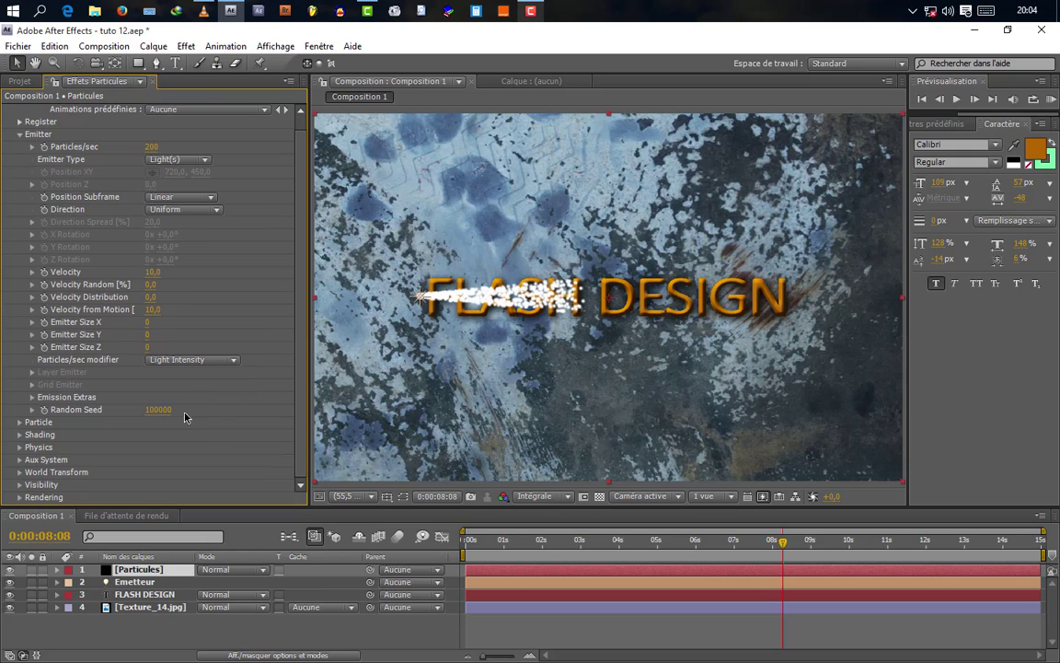
left_click(20, 422)
scroll(98, 390, "down", 3)
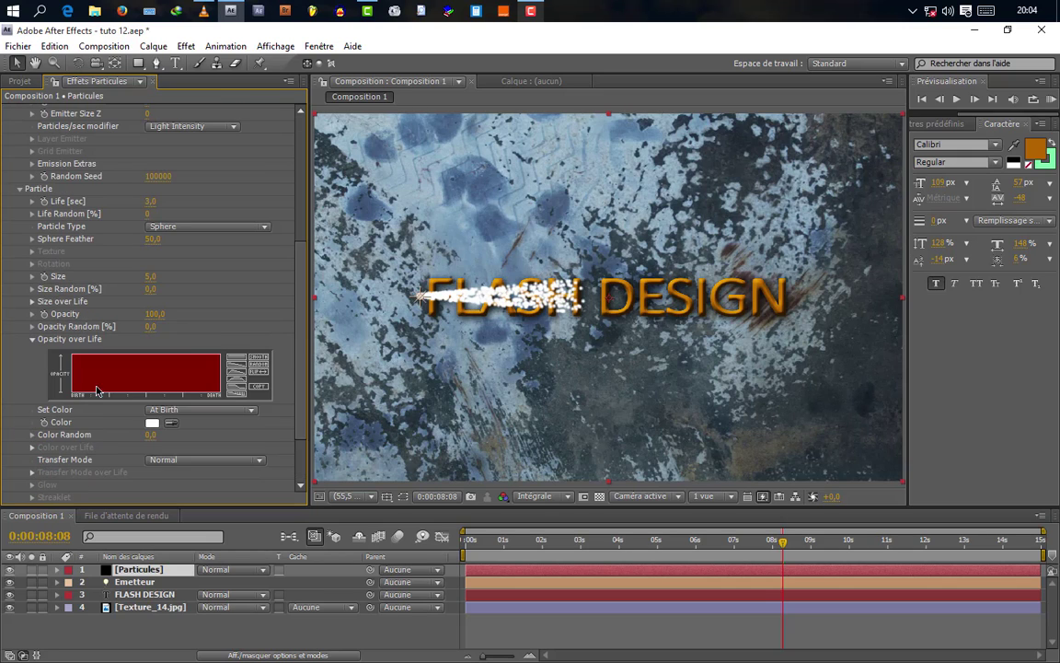
left_click(150, 201)
type("2")
key("Return")
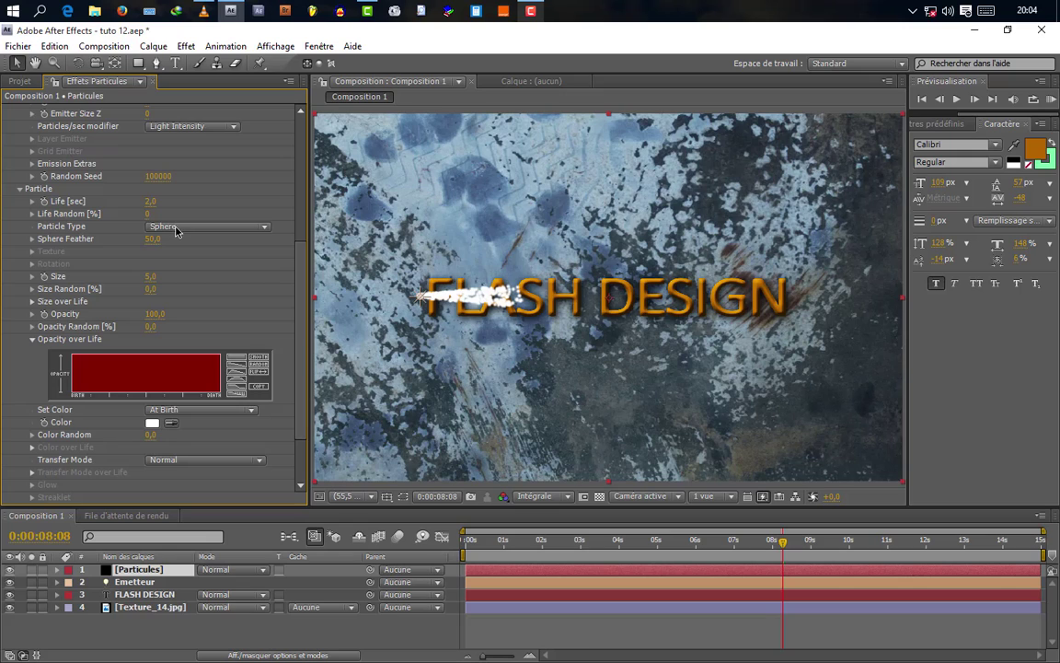
Step: Change the particle type to Cloudlet with a Size of 3
left_click(177, 230)
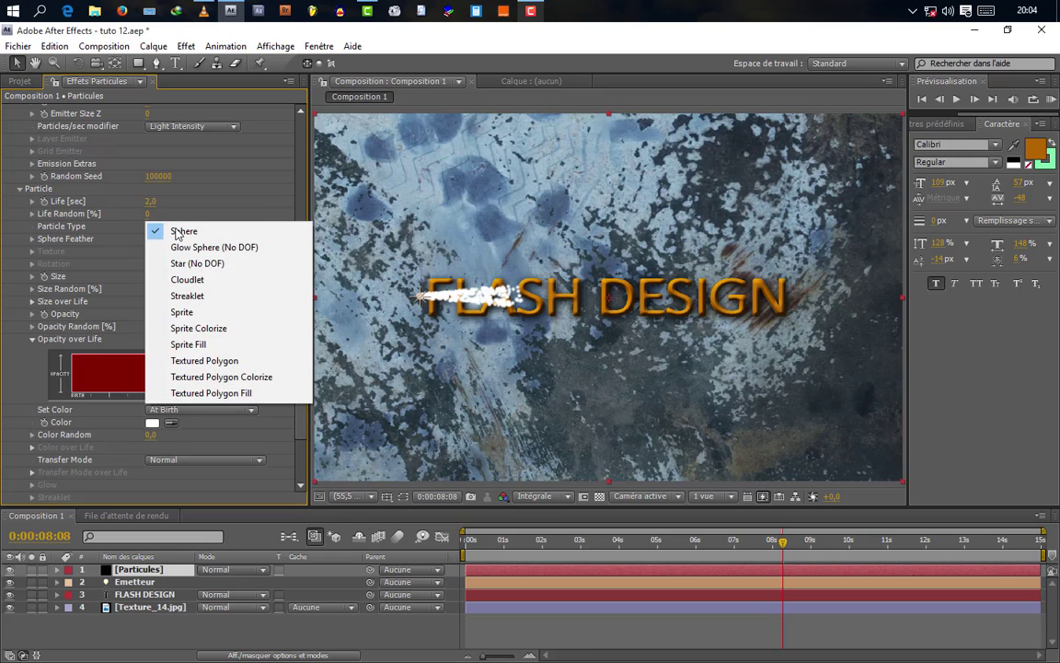
left_click(186, 279)
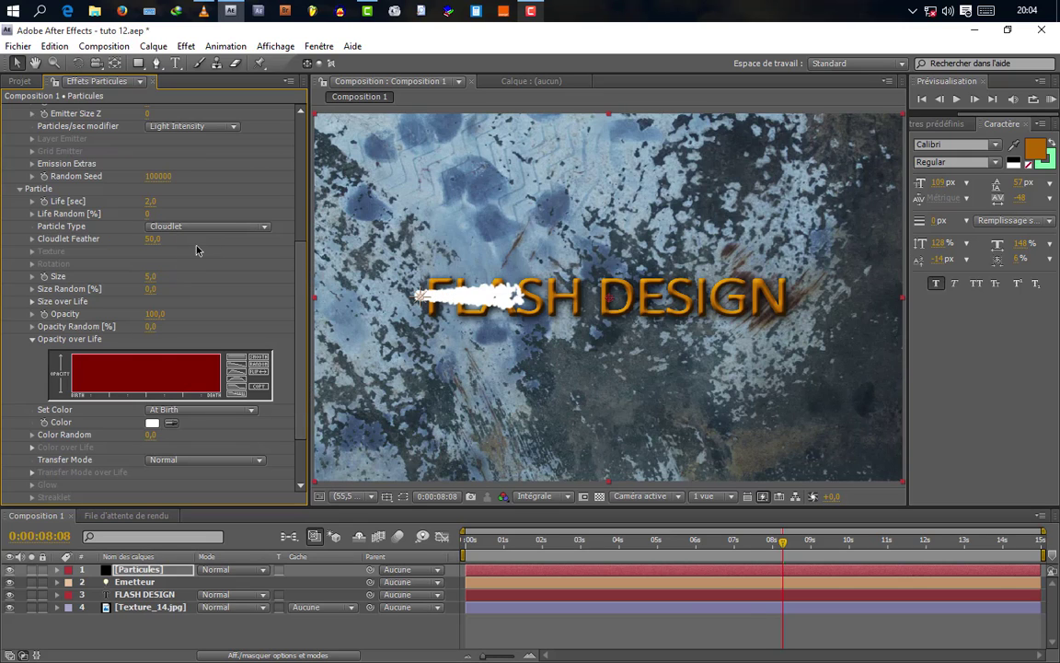
left_click(150, 278)
key("Return")
Step: Draw the Opacity over Life curve so it falls from mid-life to zero at death, and set the particles' Transfer Mode to Add
scroll(196, 292, "down", 2)
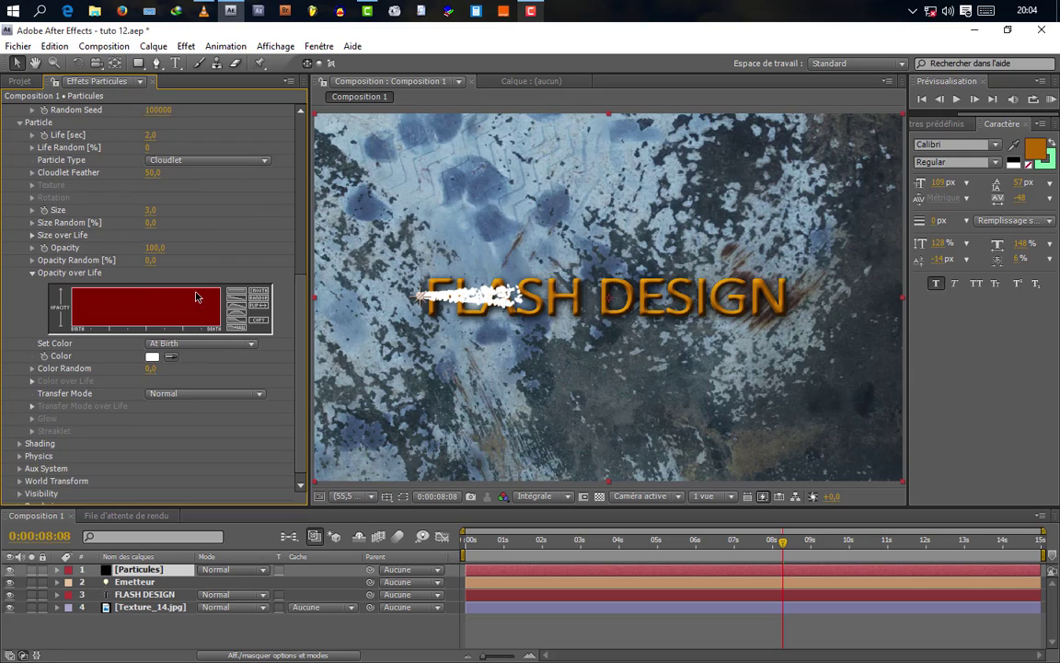
left_click_drag(158, 294, 210, 322)
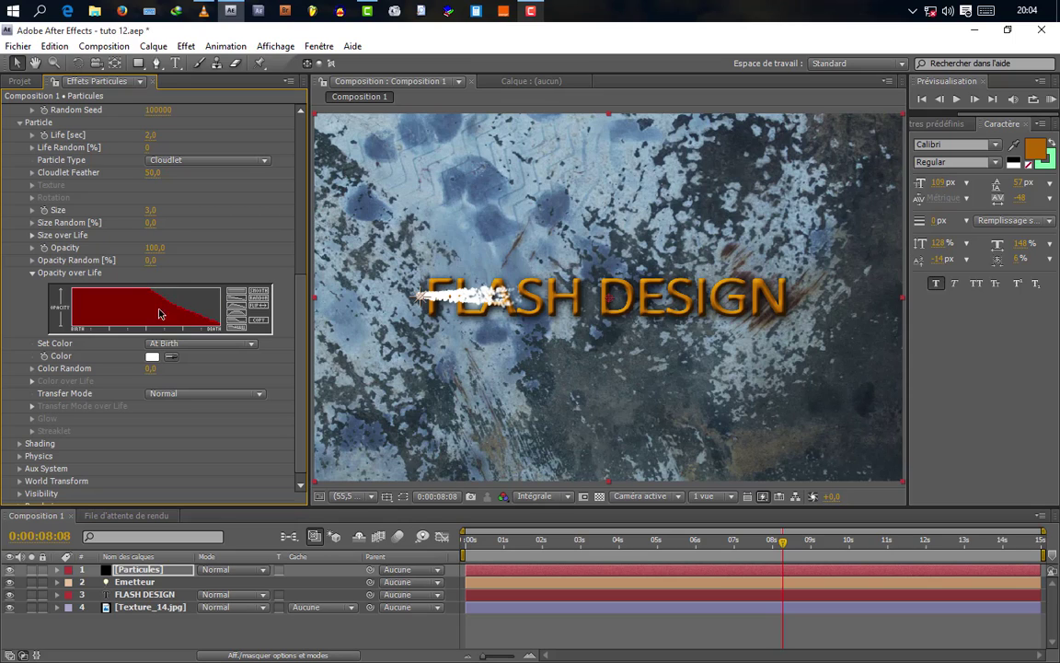
scroll(194, 309, "down", 1)
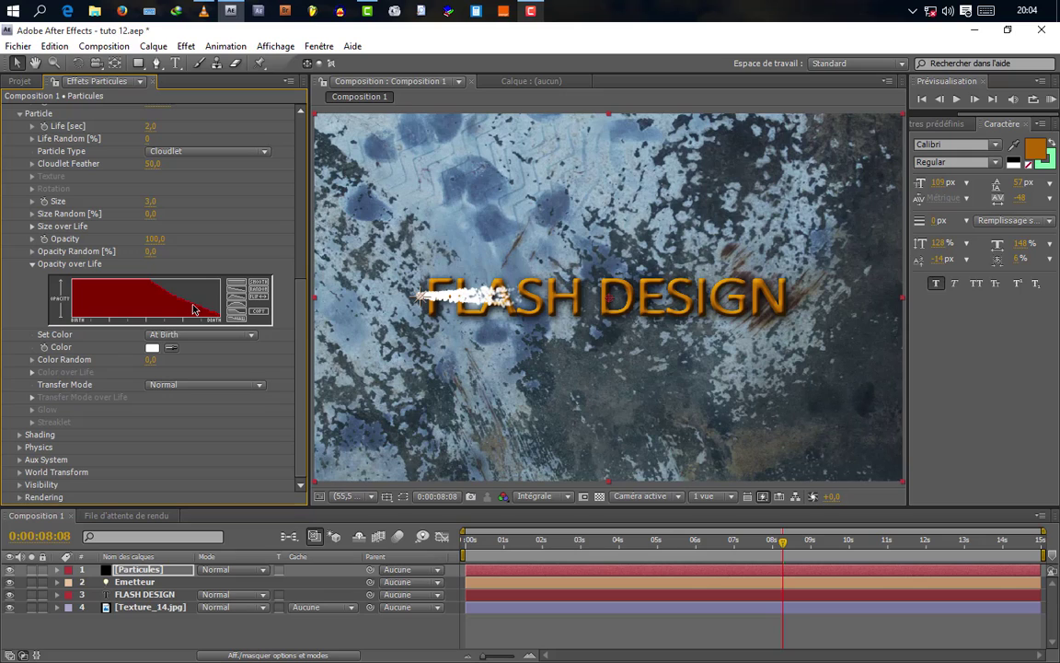
left_click(166, 387)
left_click(179, 405)
Step: In Particular's Air physics, raise the Turbulence Field's Affect Position to about 1115
left_click(19, 447)
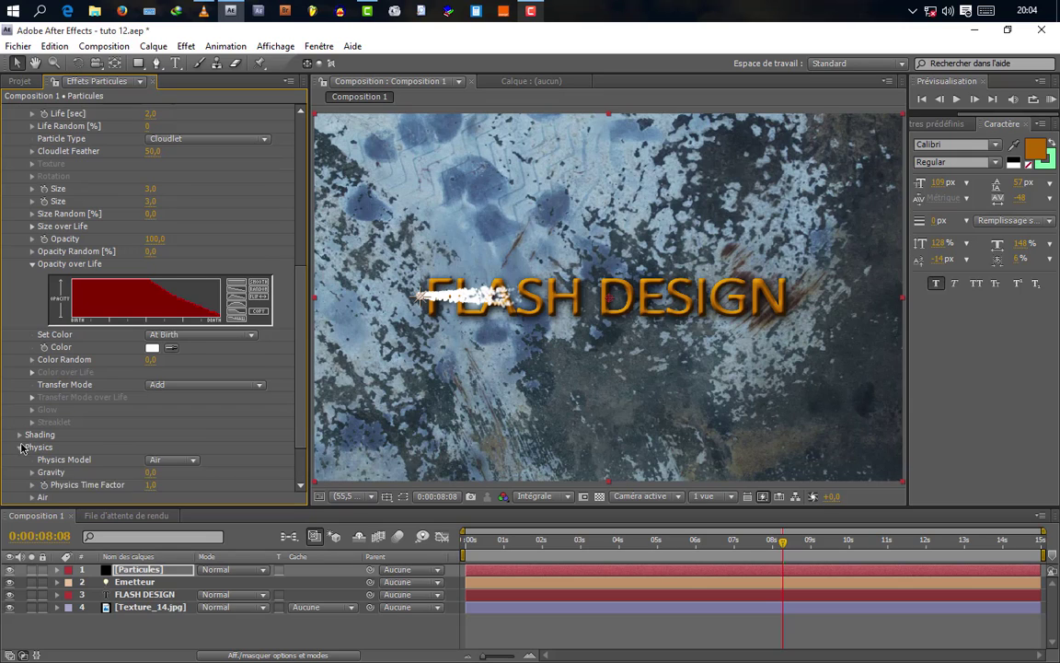
scroll(76, 383, "down", 3)
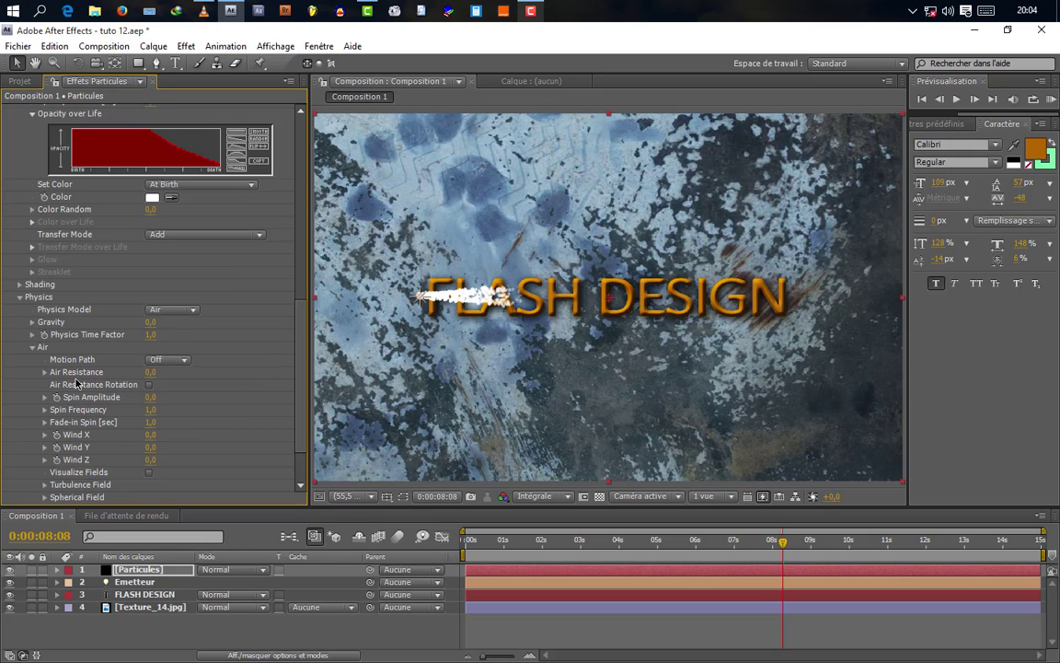
left_click(44, 485)
scroll(205, 409, "down", 3)
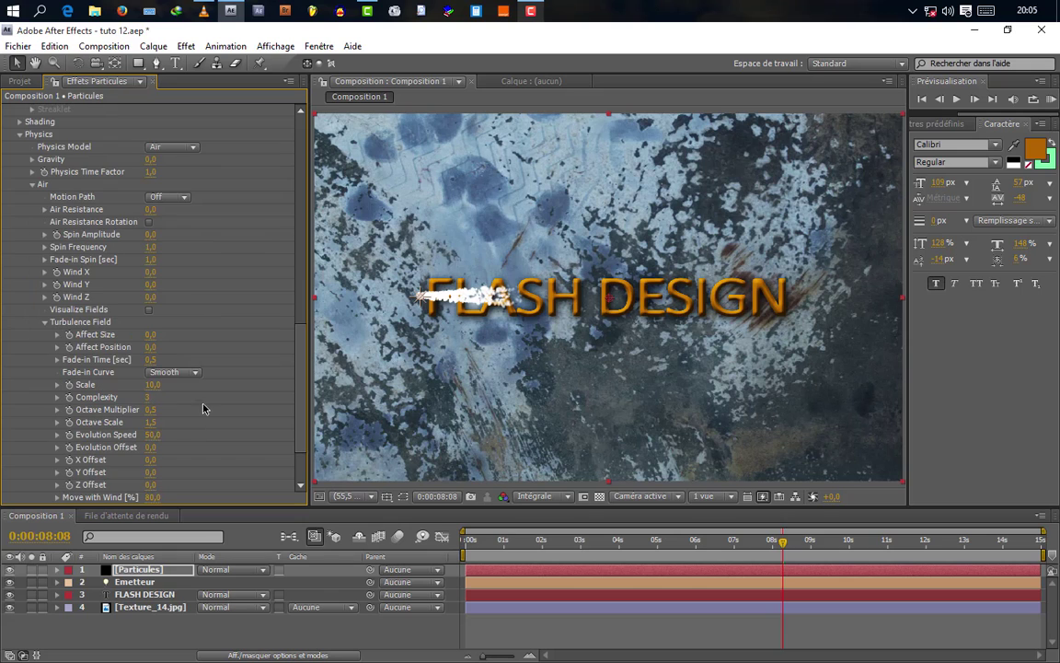
left_click_drag(150, 347, 957, 343)
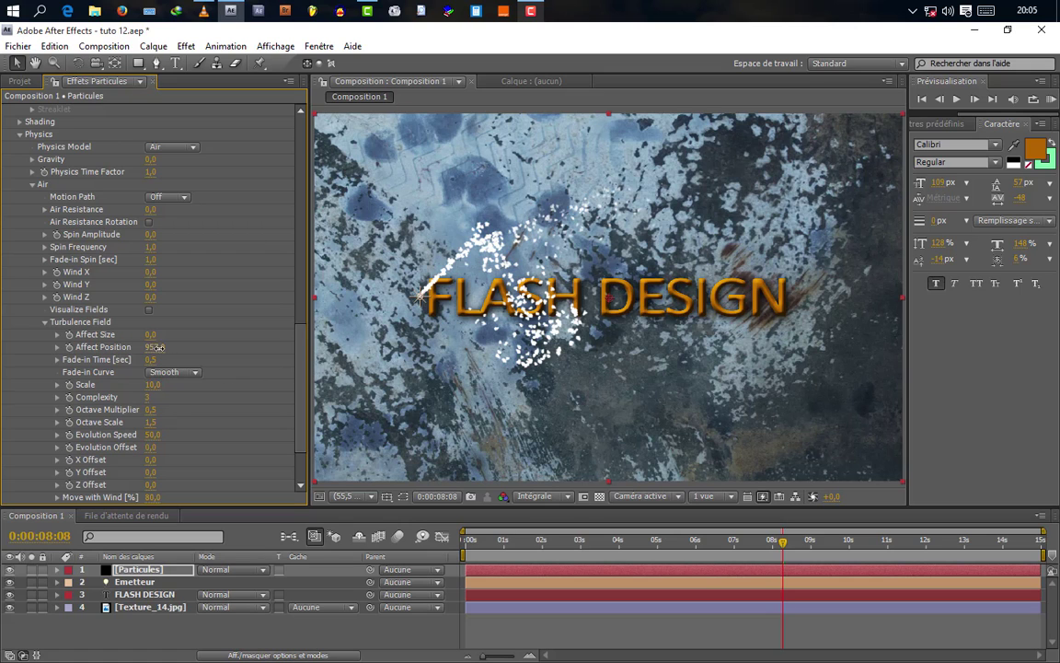
left_click_drag(154, 347, 263, 350)
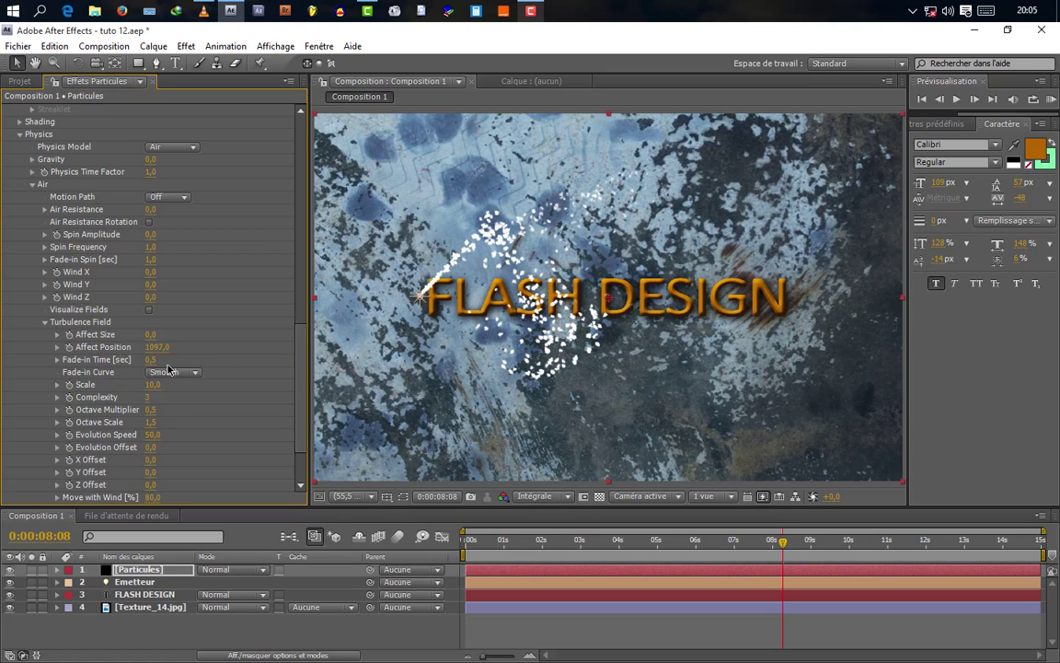
left_click_drag(155, 347, 166, 347)
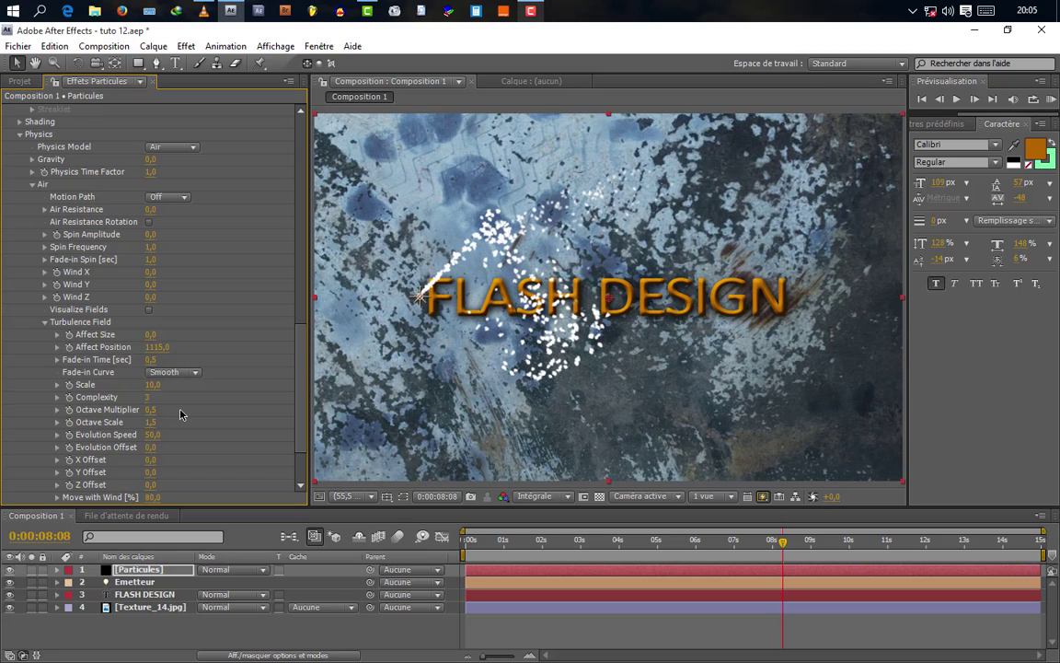
Step: Turn on Motion Blur in Particular's Rendering settings and raise the Shutter Angle to about 1431
scroll(180, 413, "down", 3)
scroll(192, 390, "down", 1)
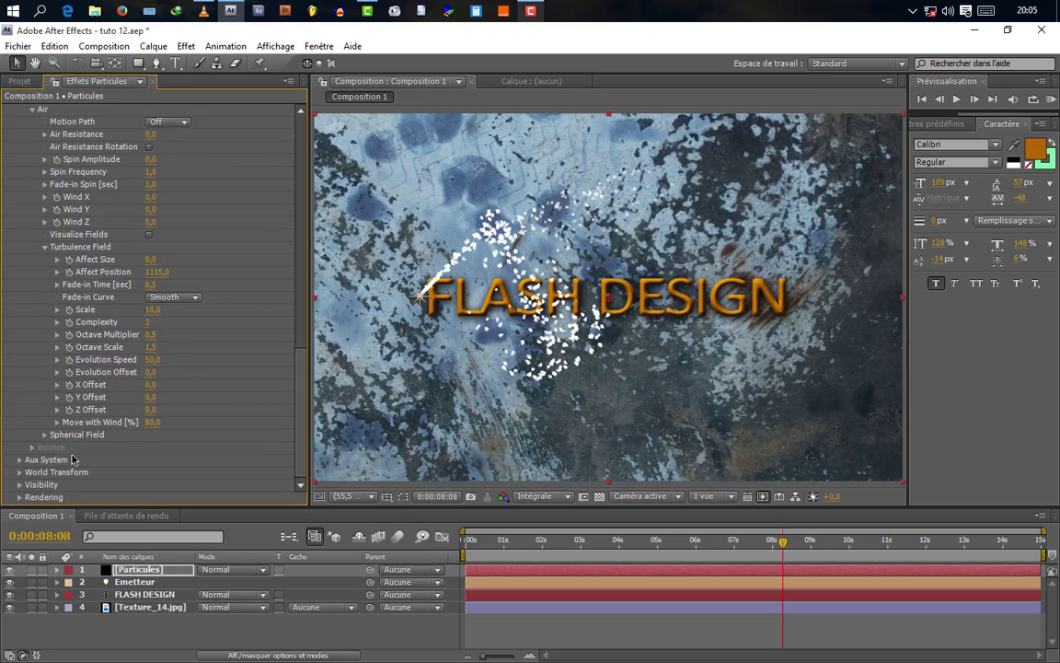
left_click(19, 497)
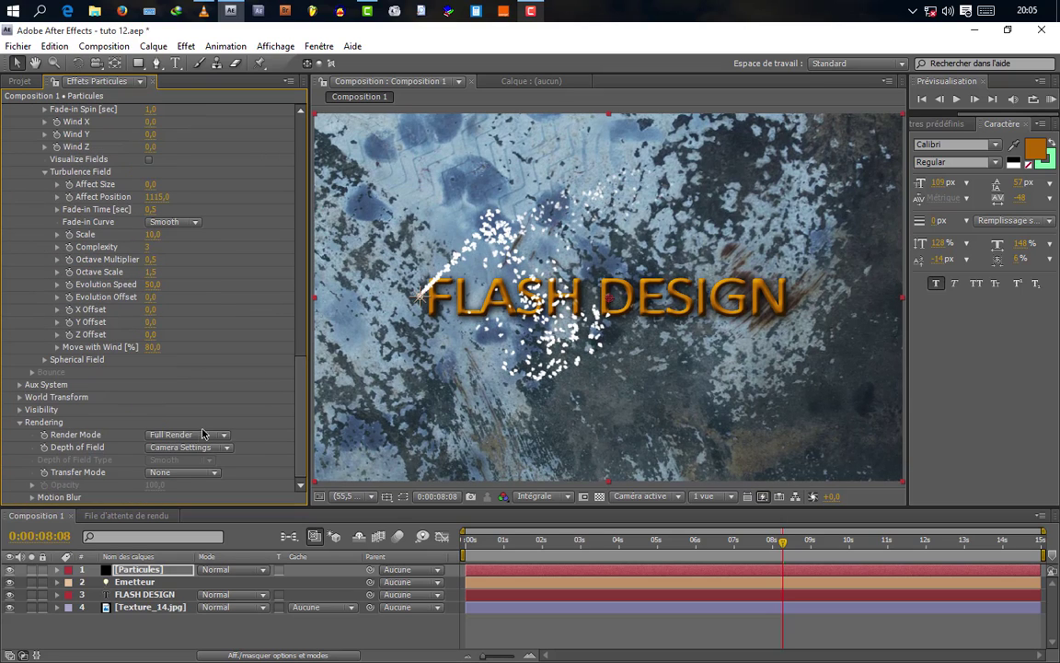
left_click(31, 496)
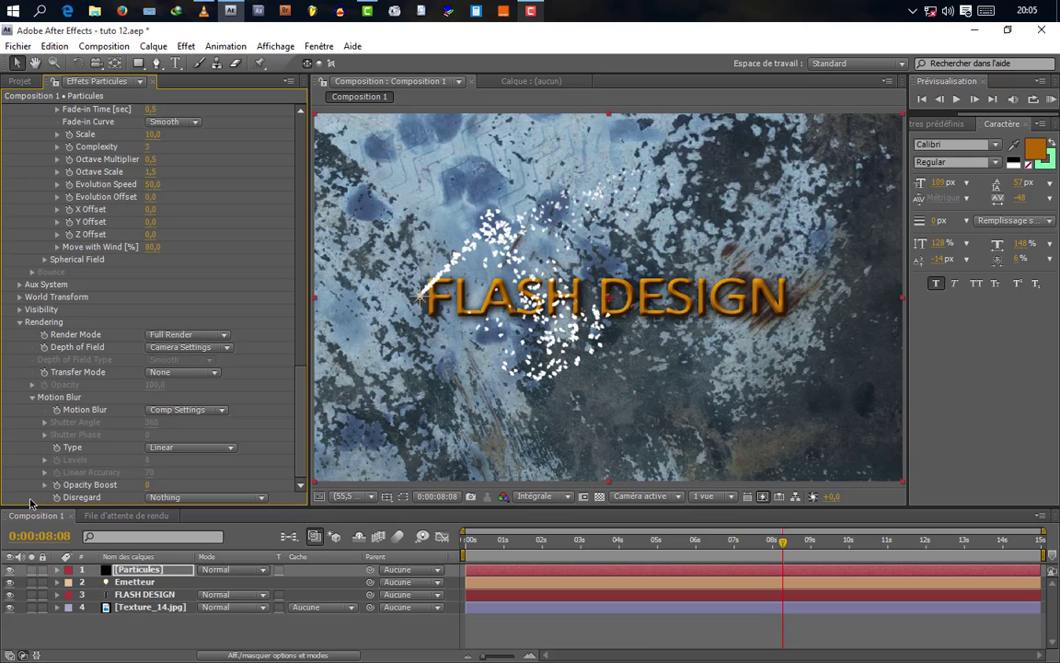
left_click(182, 410)
left_click(175, 429)
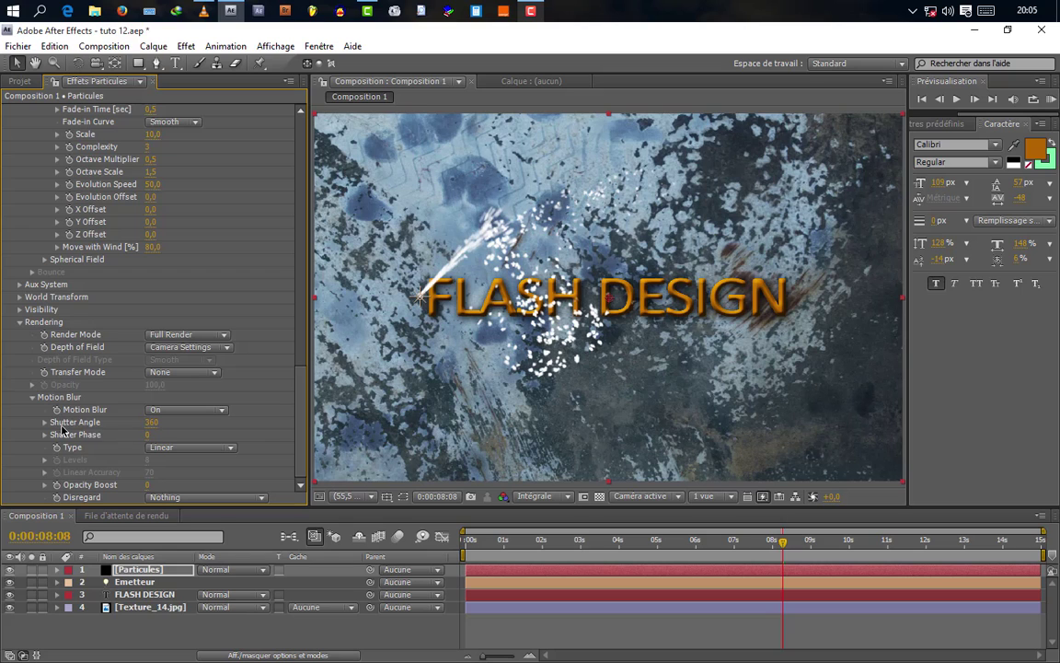
mouse_move(151, 422)
left_mouse_down()
mouse_move(626, 410)
mouse_move(269, 361)
left_mouse_up()
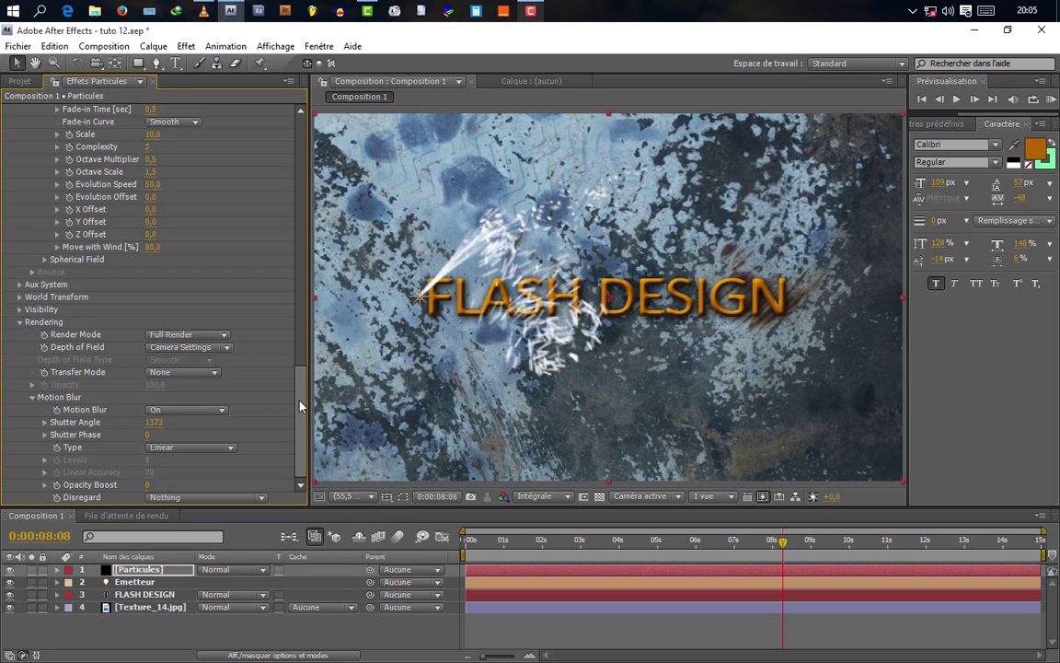
left_click_drag(149, 424, 200, 422)
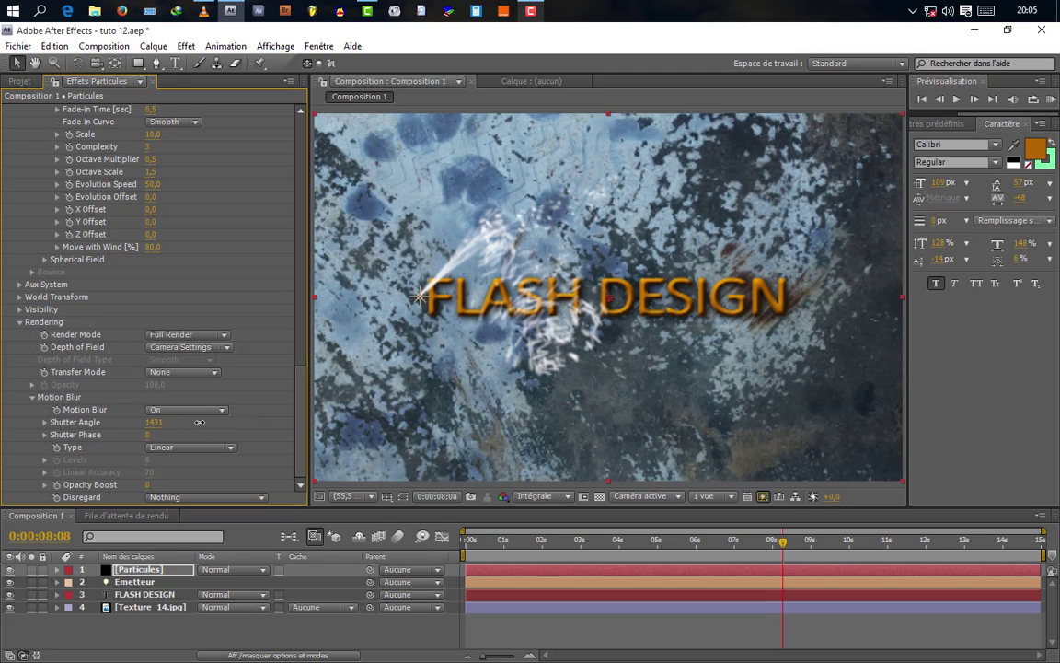
Step: Move to 0:00:07:20 and, after trying higher and lower values, set Particular's motion blur Shutter Angle to 1500
mouse_move(505, 550)
left_mouse_down()
mouse_move(718, 559)
mouse_move(800, 544)
mouse_move(760, 547)
left_mouse_up()
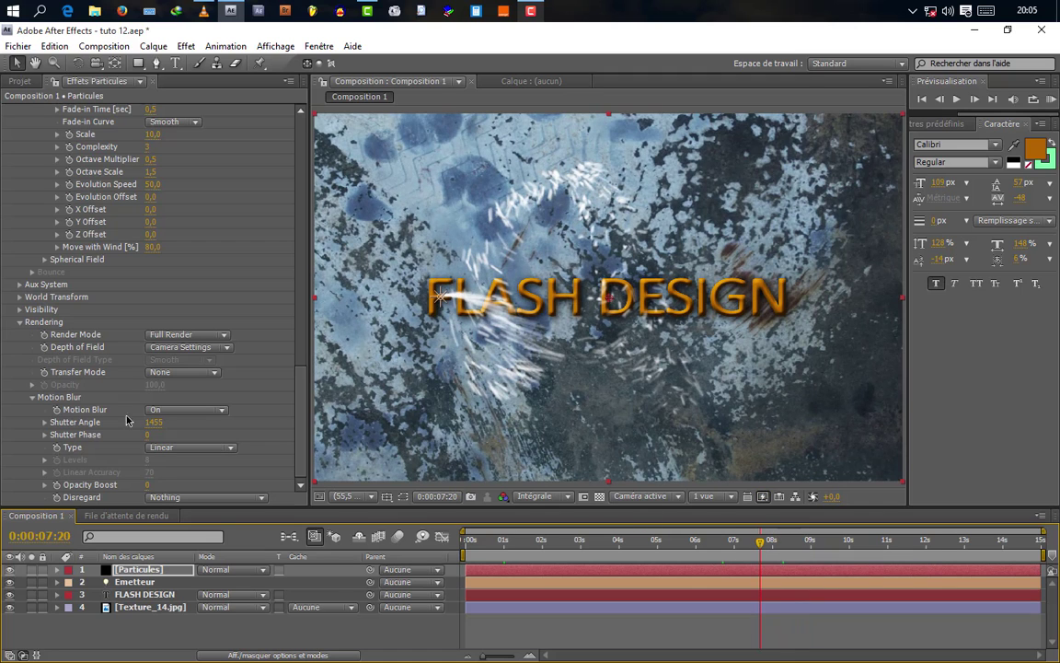
left_click_drag(154, 422, 220, 421)
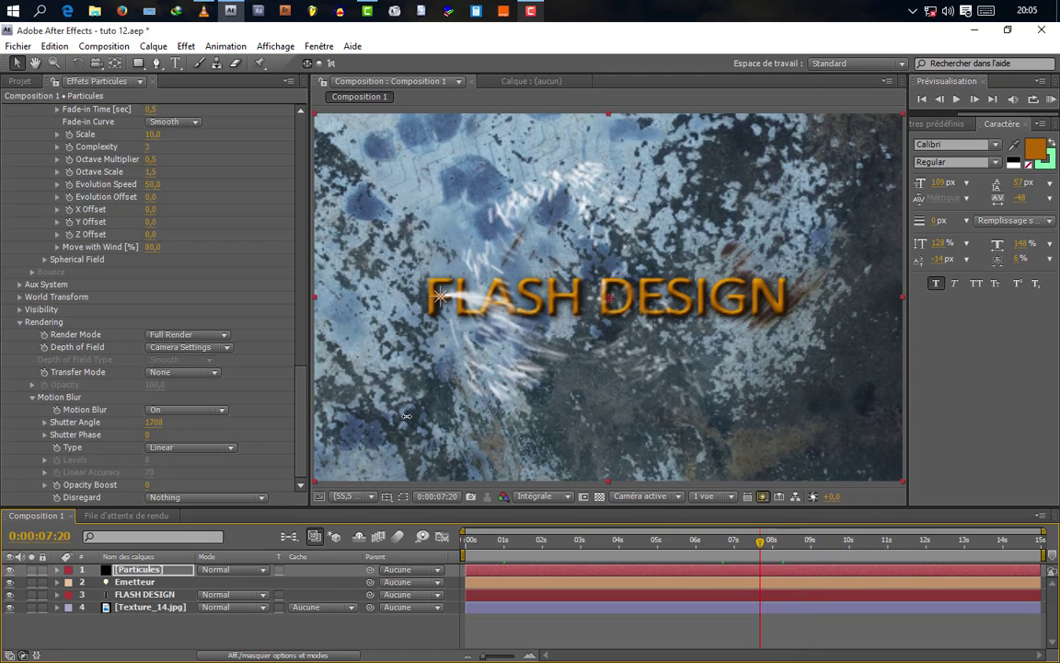
left_click_drag(406, 417, 454, 365)
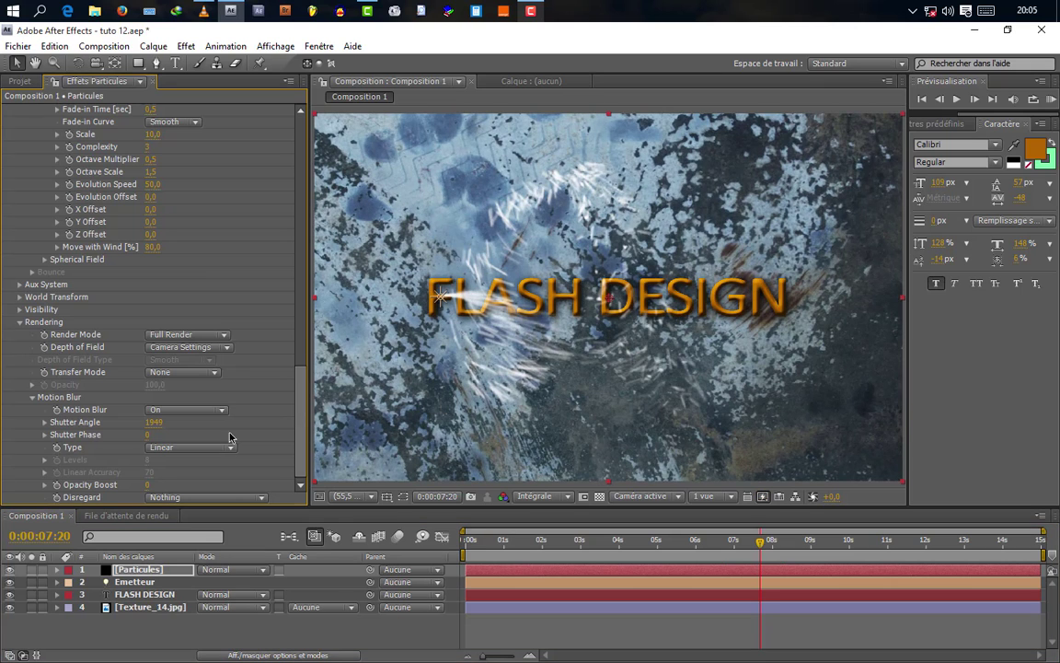
left_click_drag(151, 422, 146, 422)
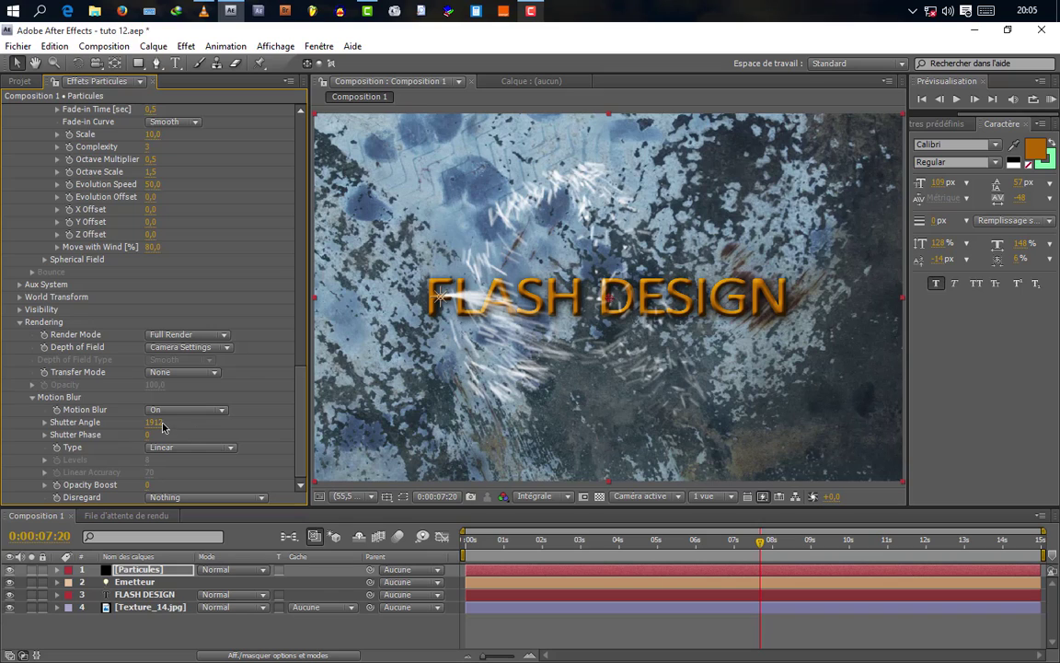
left_click_drag(149, 421, 98, 421)
left_click_drag(158, 428, 32, 415)
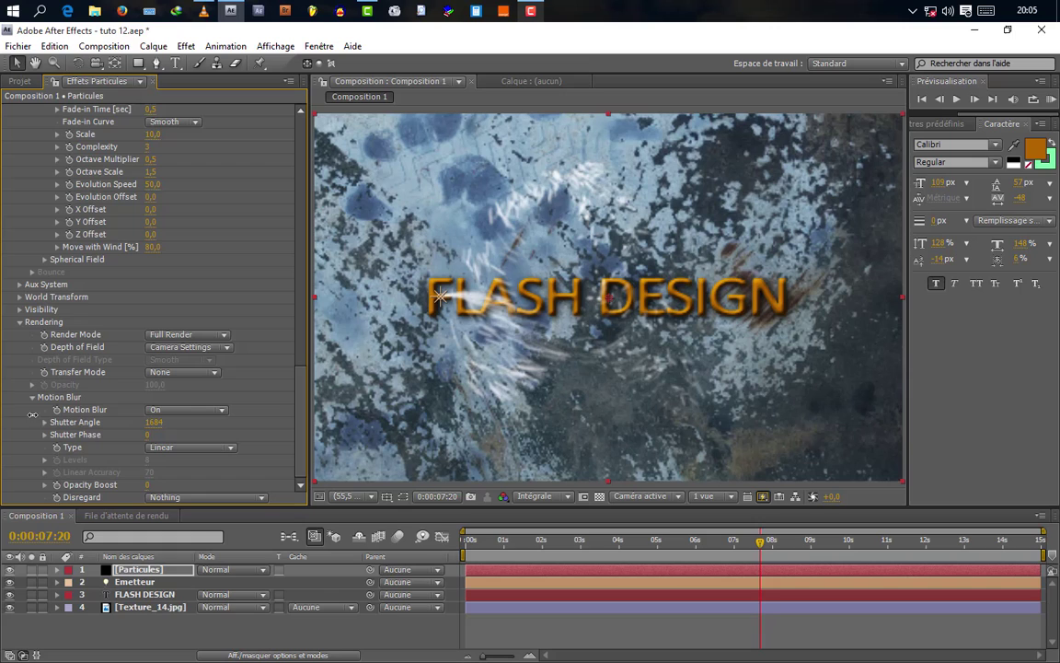
left_click(155, 422)
type("1500")
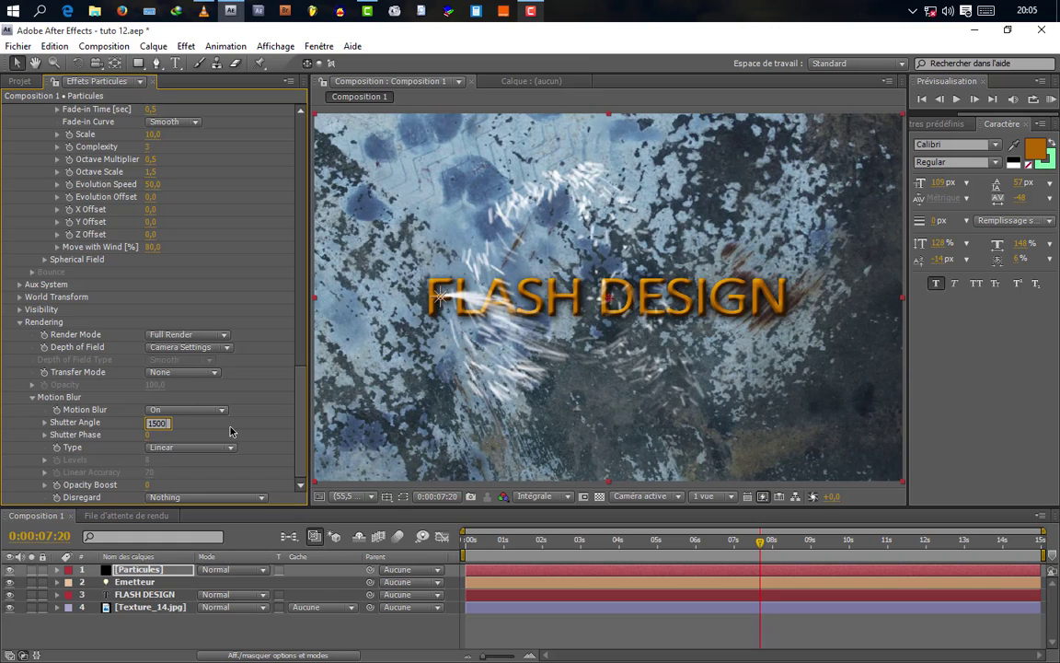
key("Return")
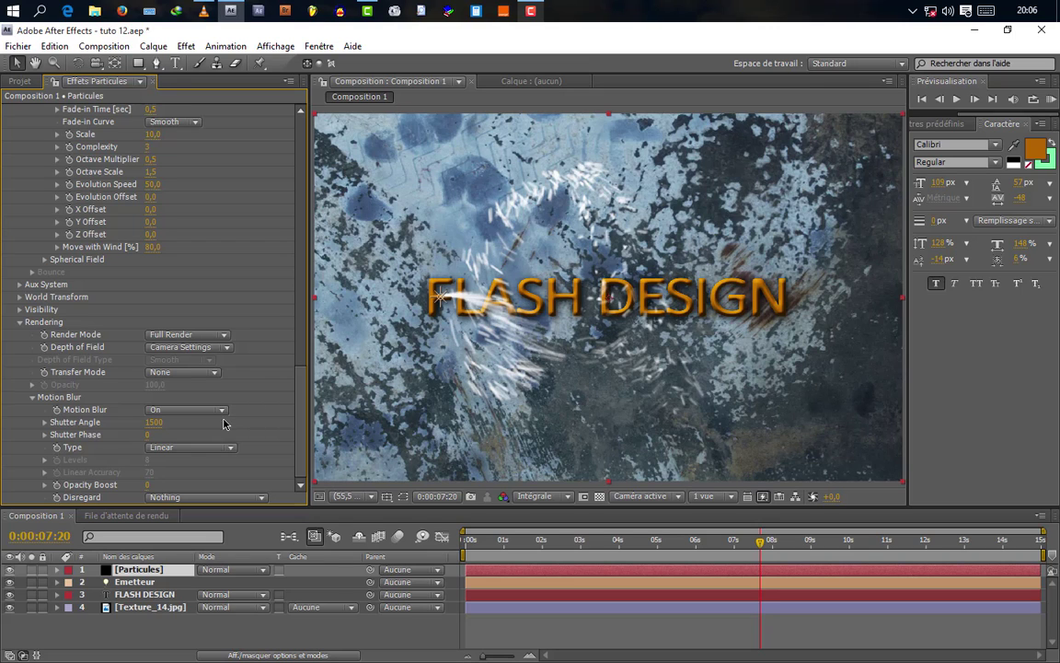
Step: Try particle Sizes of 2 and 3, and settle on 2,5
scroll(267, 286, "up", 10)
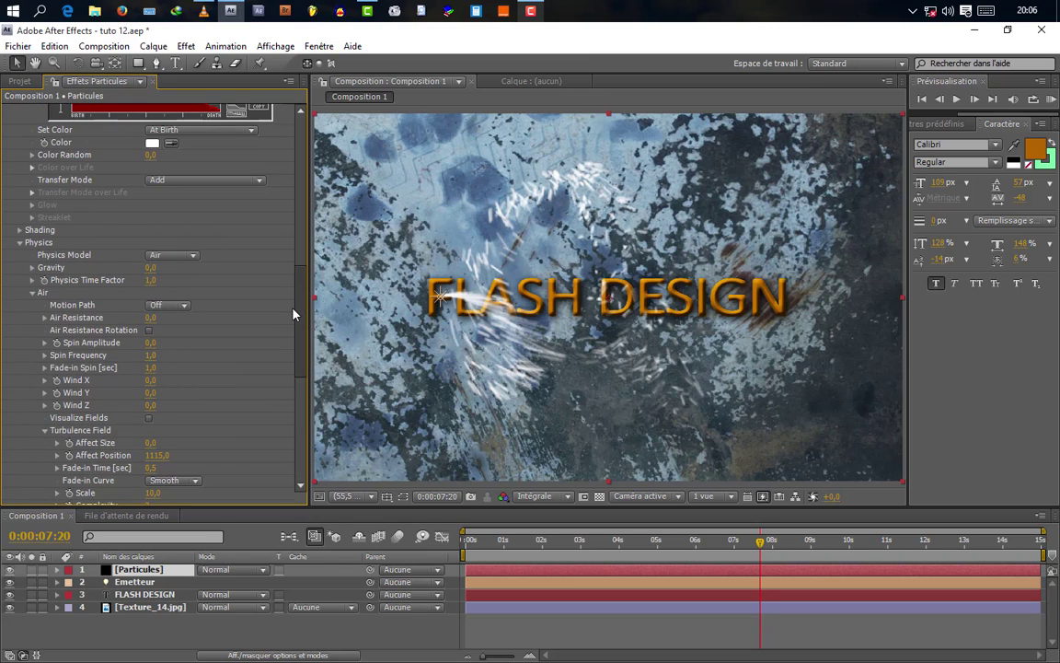
scroll(262, 231, "up", 6)
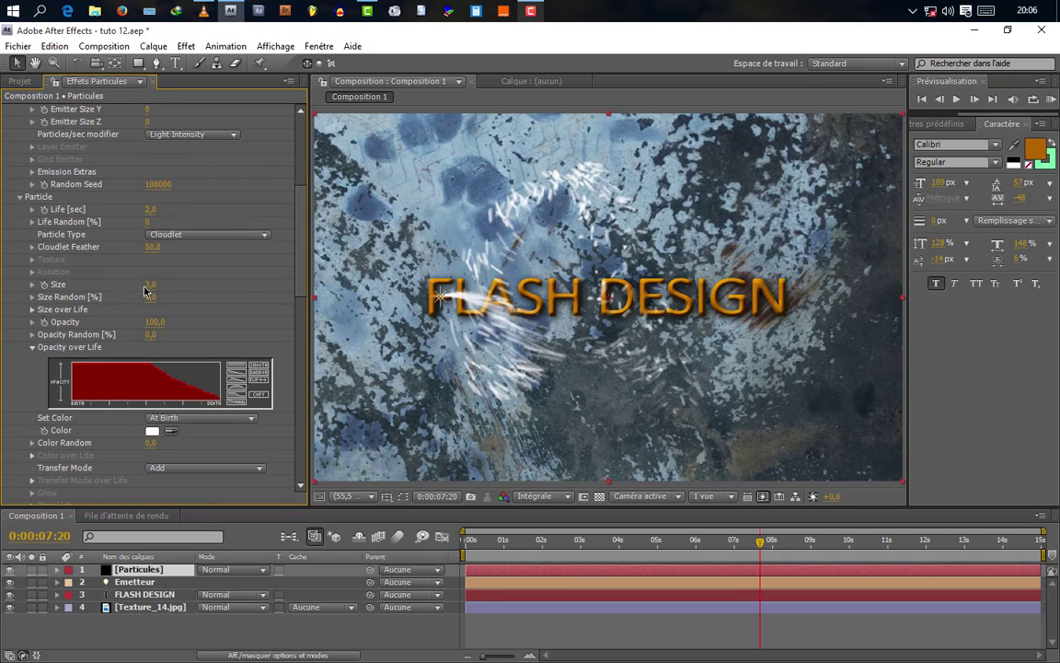
left_click(157, 286)
type("2")
key("Return")
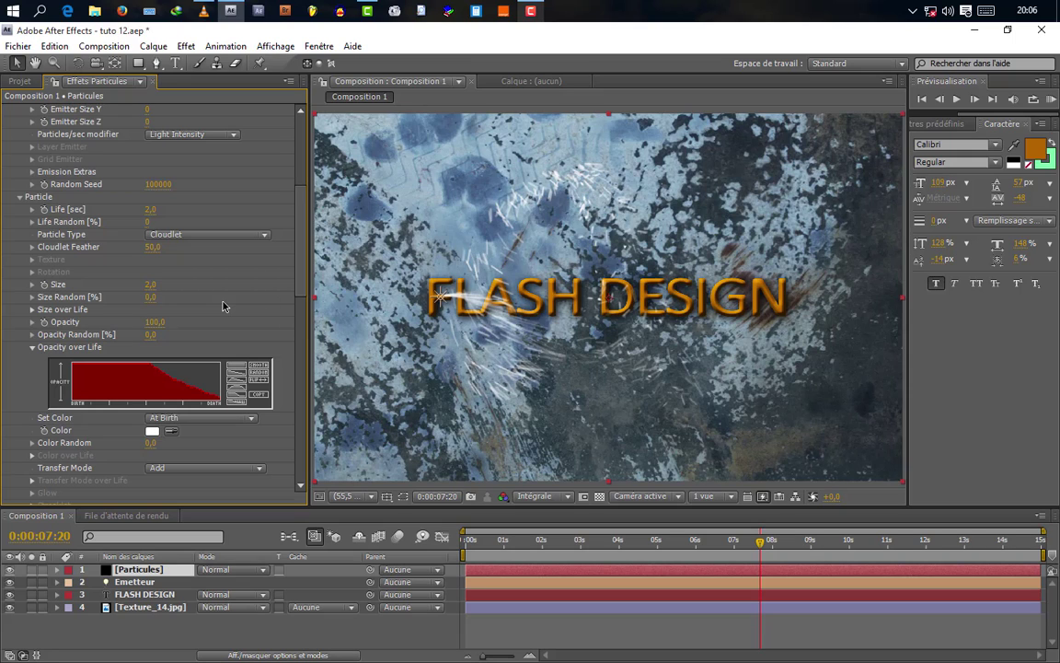
left_click(149, 285)
type("3")
key("Return")
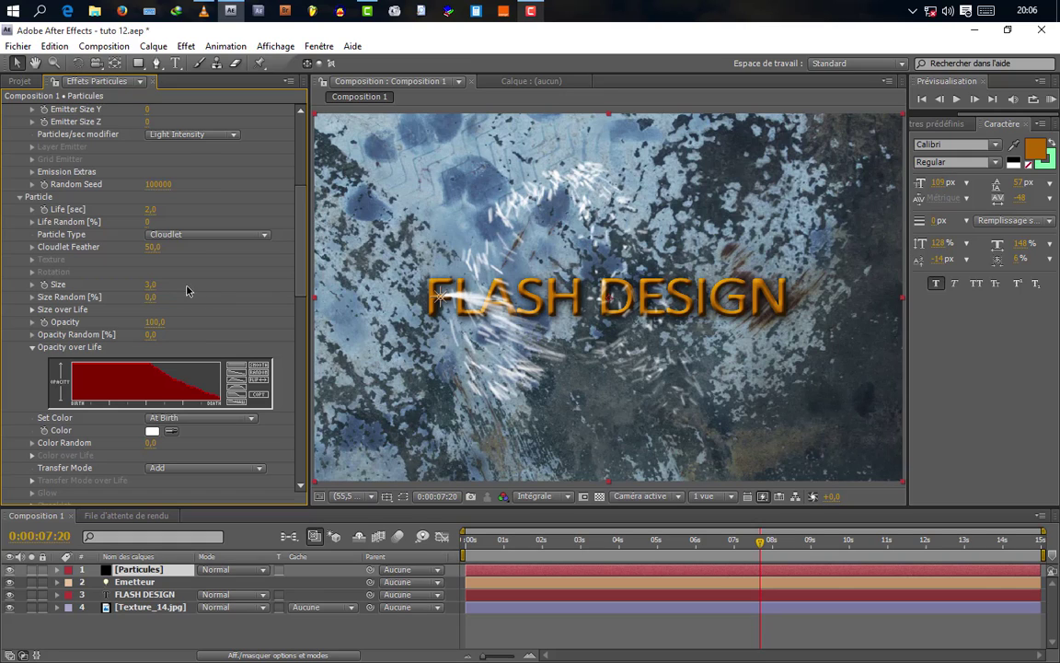
left_click(153, 286)
key("Return")
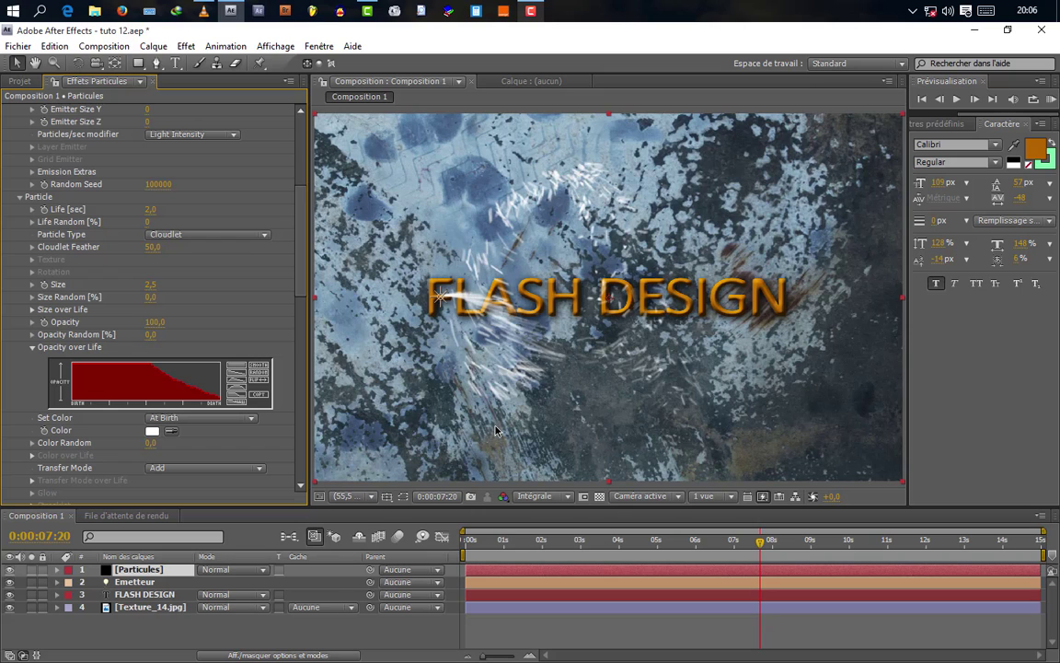
Step: Try the Addition and Modèle alpha blending modes on the Particules layer, and return it to Normal
left_click(232, 569)
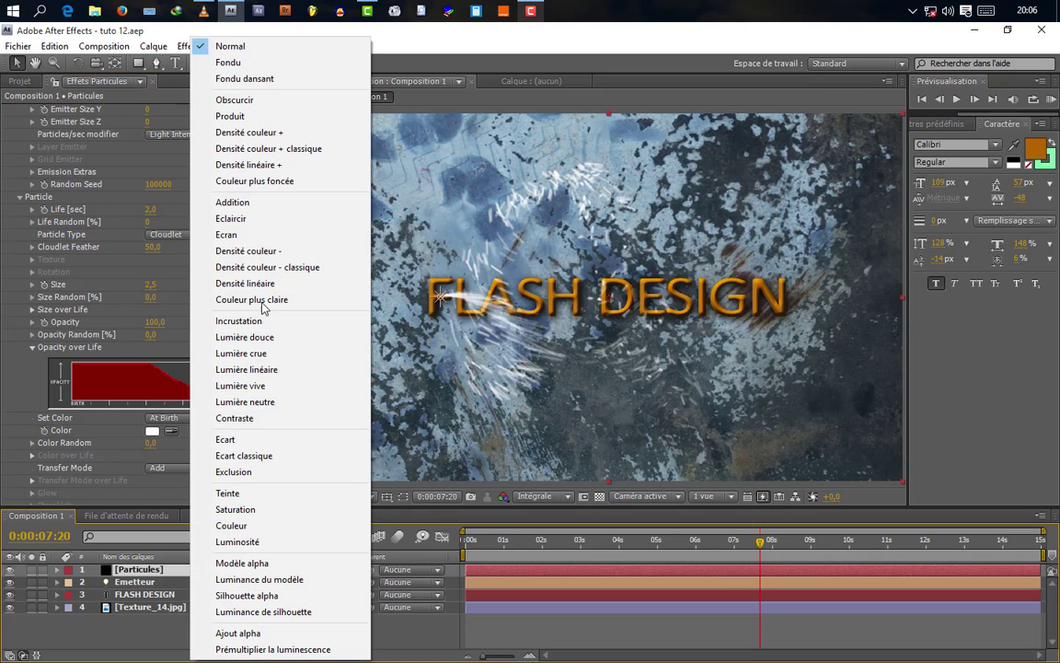
left_click(225, 202)
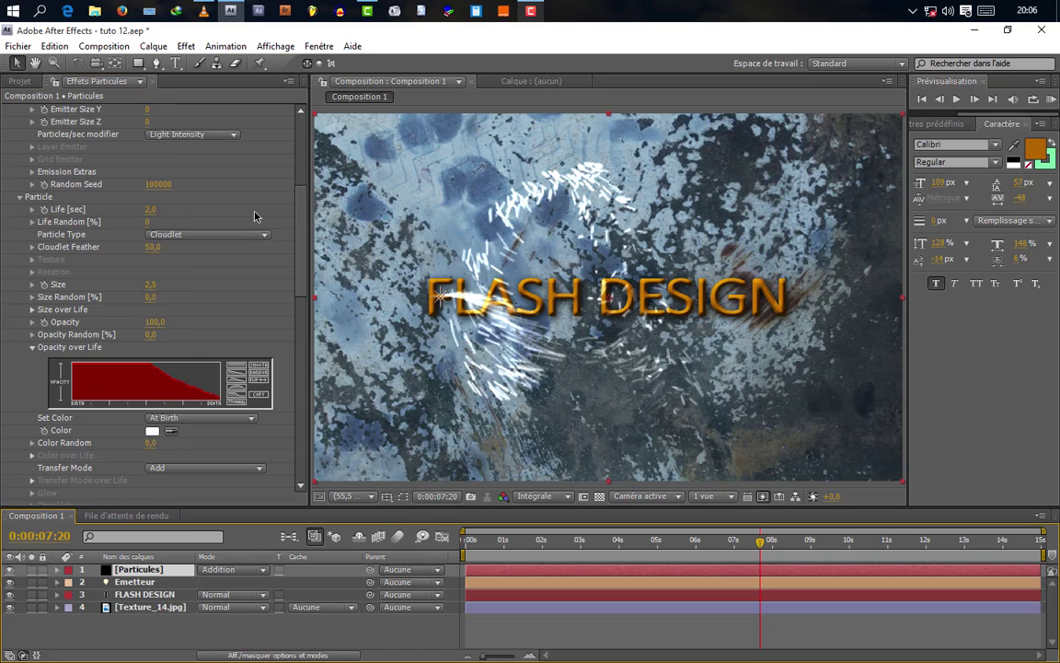
left_click(230, 569)
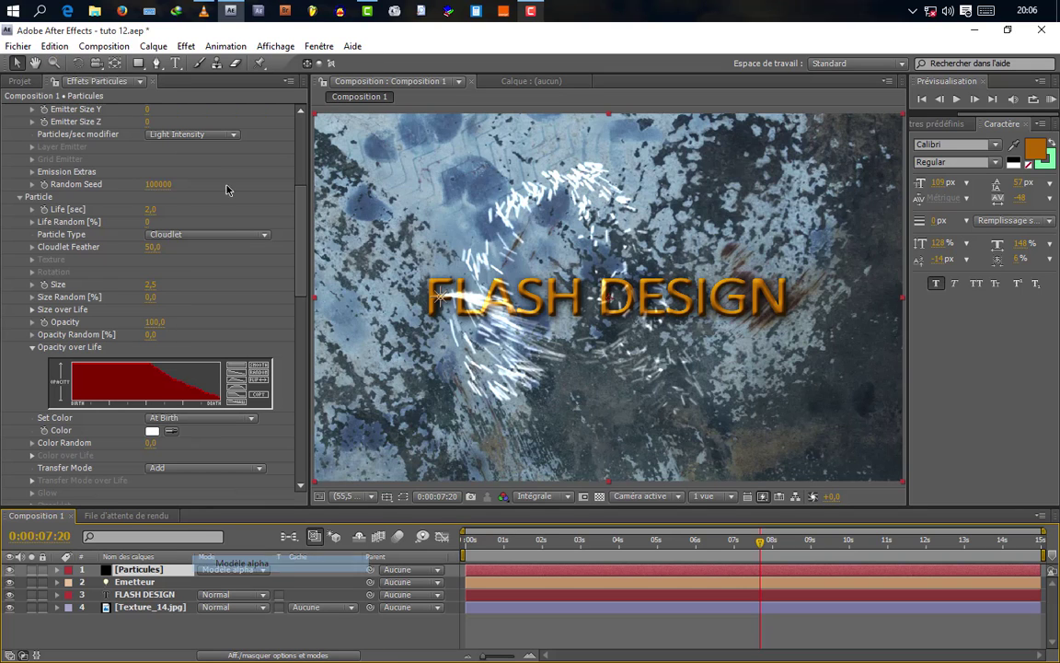
left_click(230, 569)
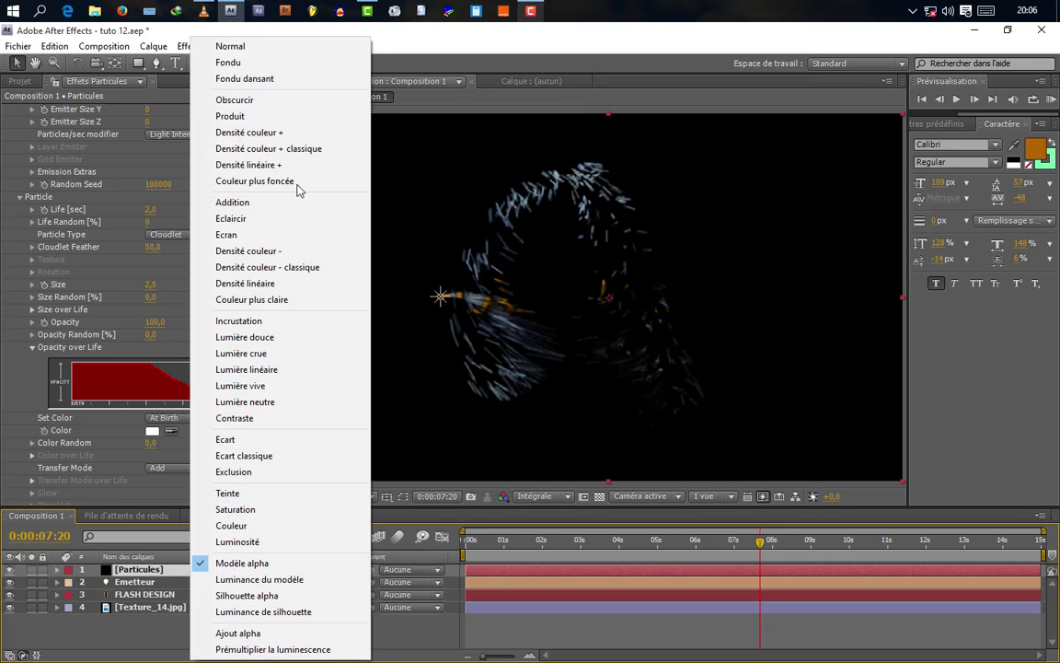
left_click(244, 46)
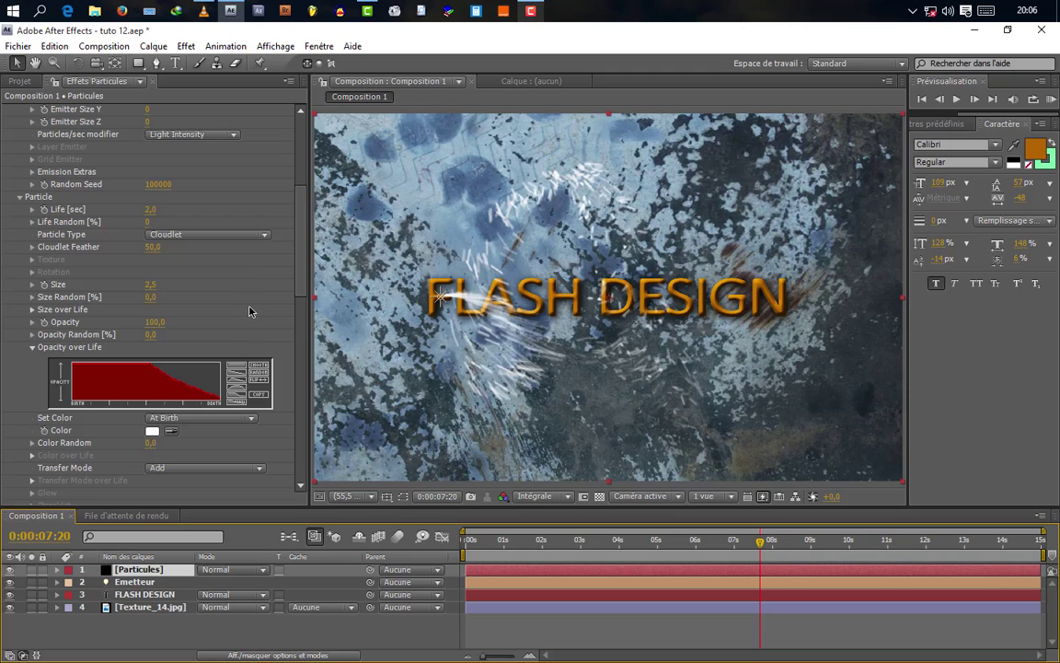
Step: Set the particle Size to 1,5 and the Particules layer's blending mode to Addition, and save the project
left_click(152, 285)
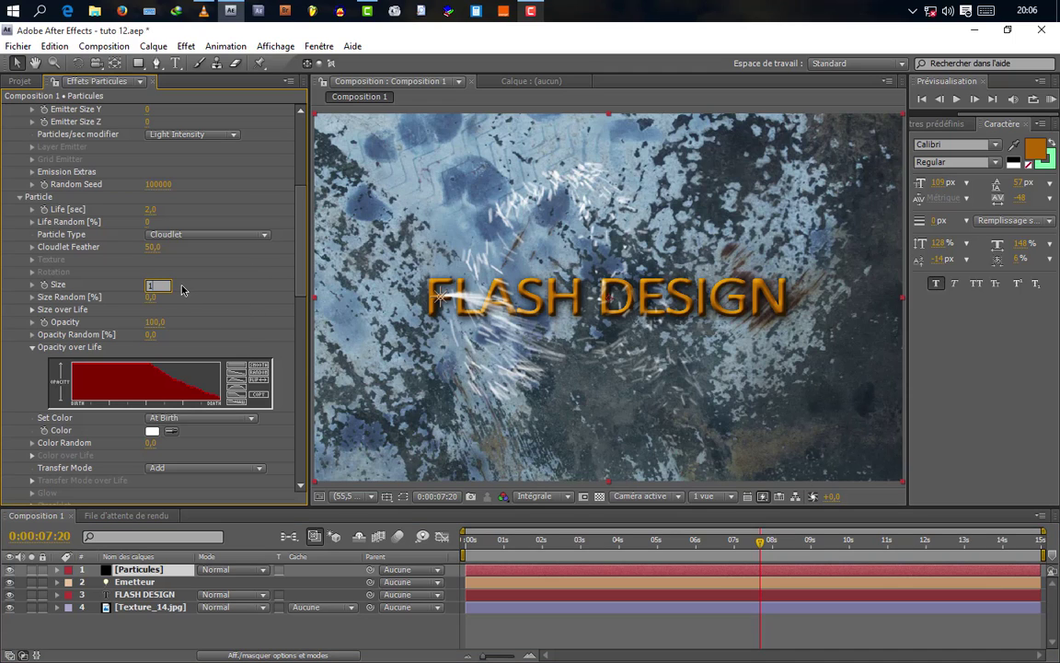
type("1,5")
key("Return")
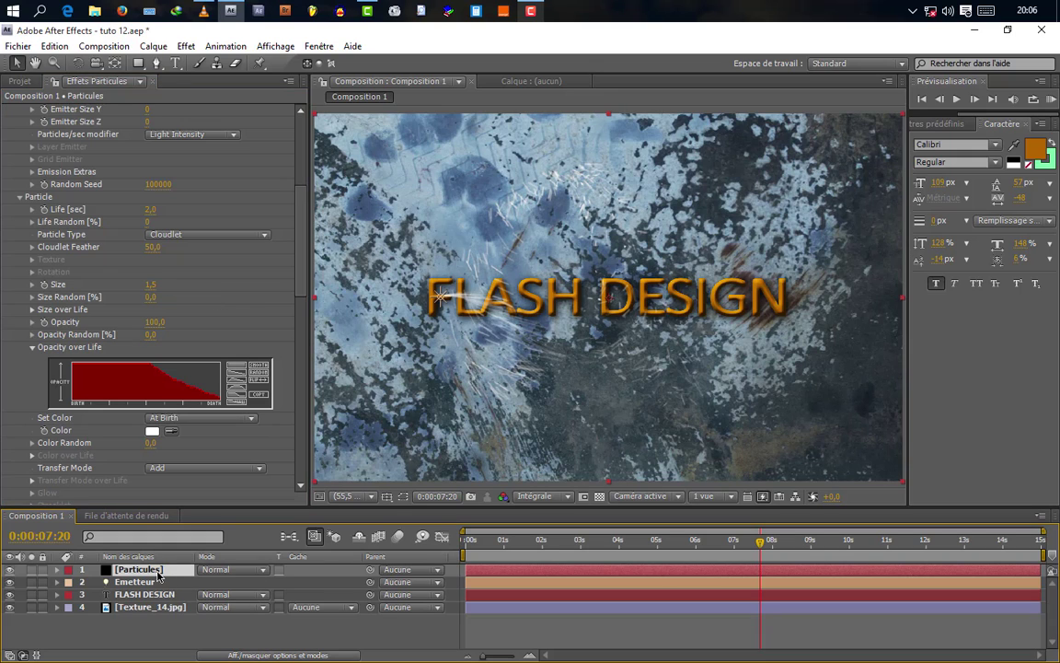
left_click(221, 570)
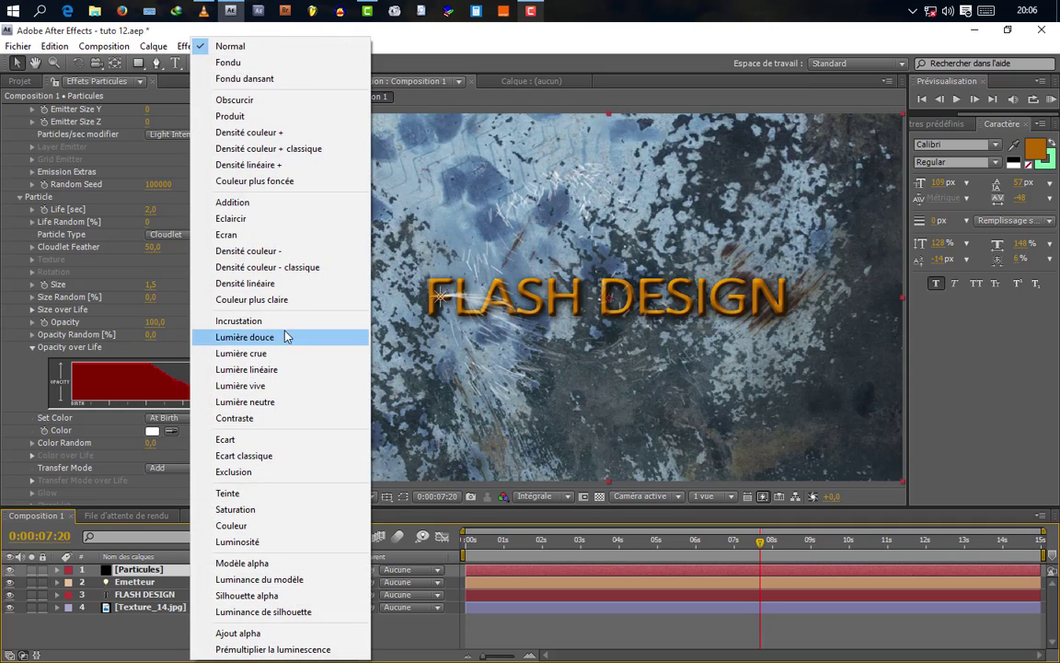
left_click(233, 201)
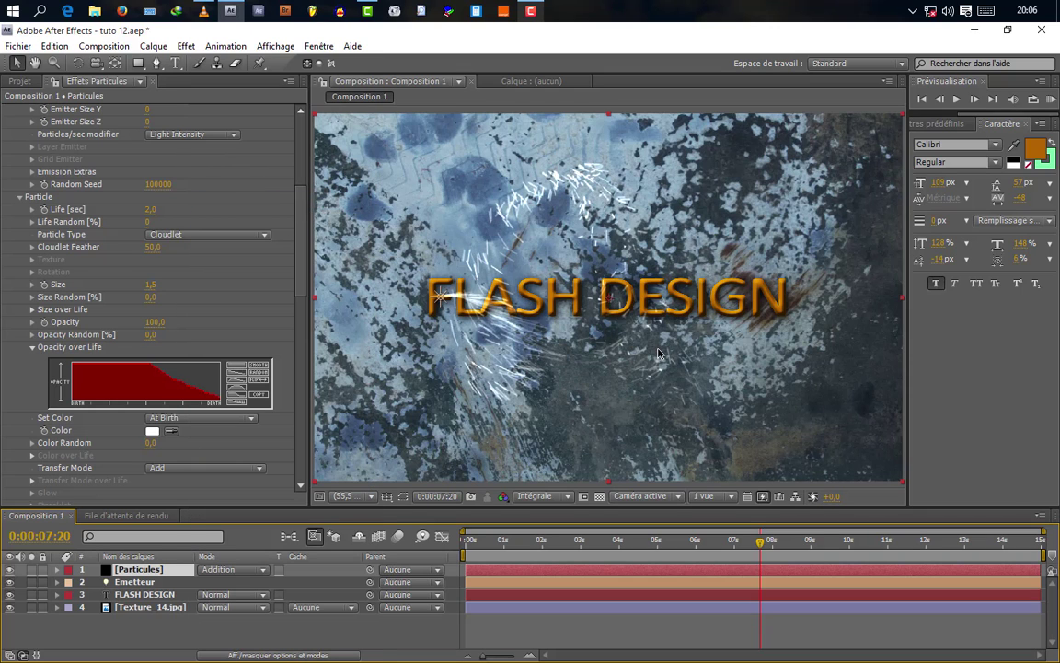
key("ctrl+s")
Step: Duplicate the Particules layer and set the copy's particle Size to about 18,5 and Opacity to about 6
key("ctrl+d")
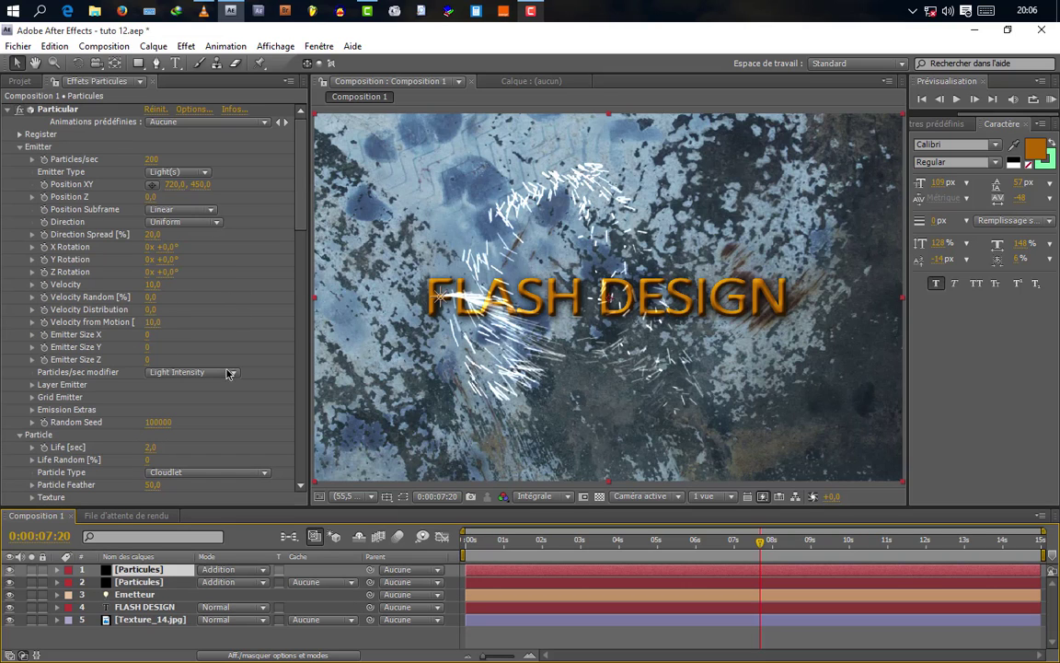
scroll(202, 336, "down", 5)
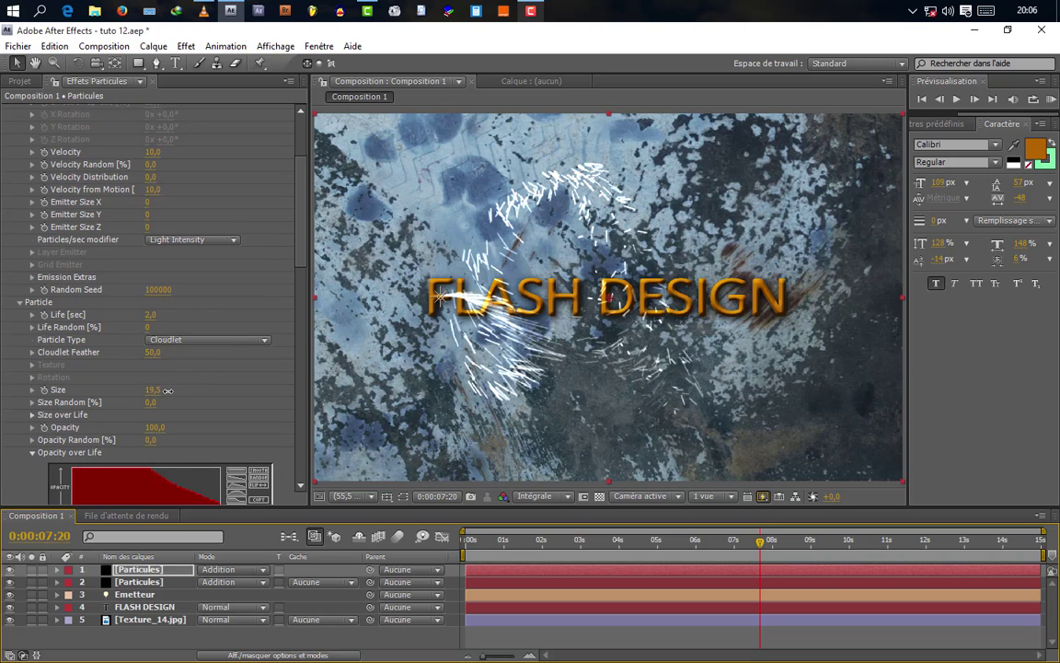
left_click_drag(152, 390, 83, 430)
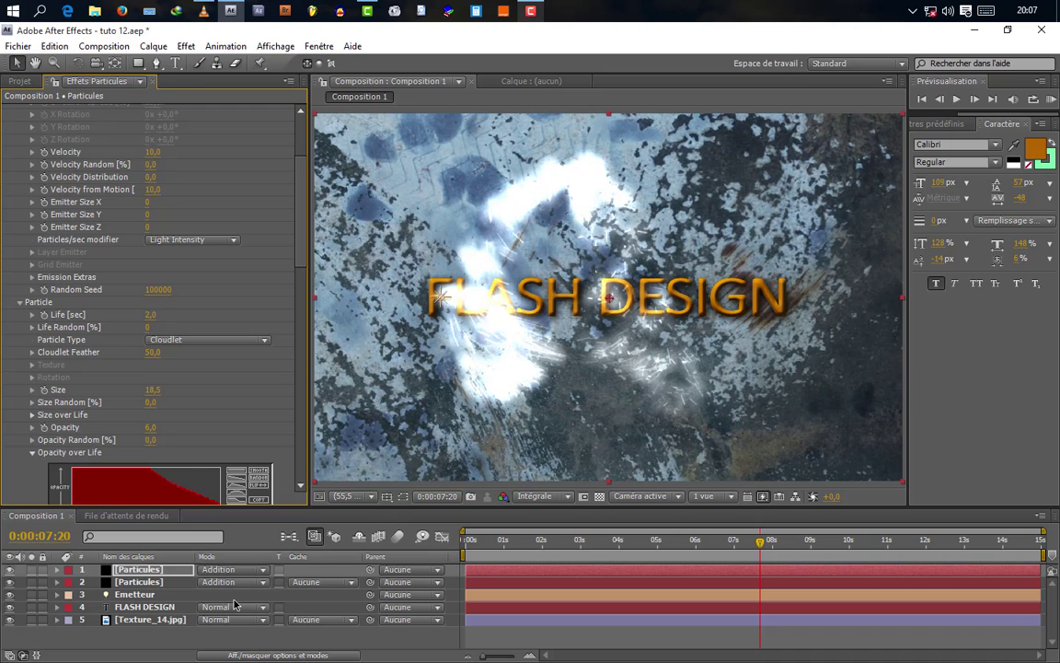
Step: Set the duplicated Particules layer's blending mode to Normal and raise its Particles/sec to about 430
left_click(219, 571)
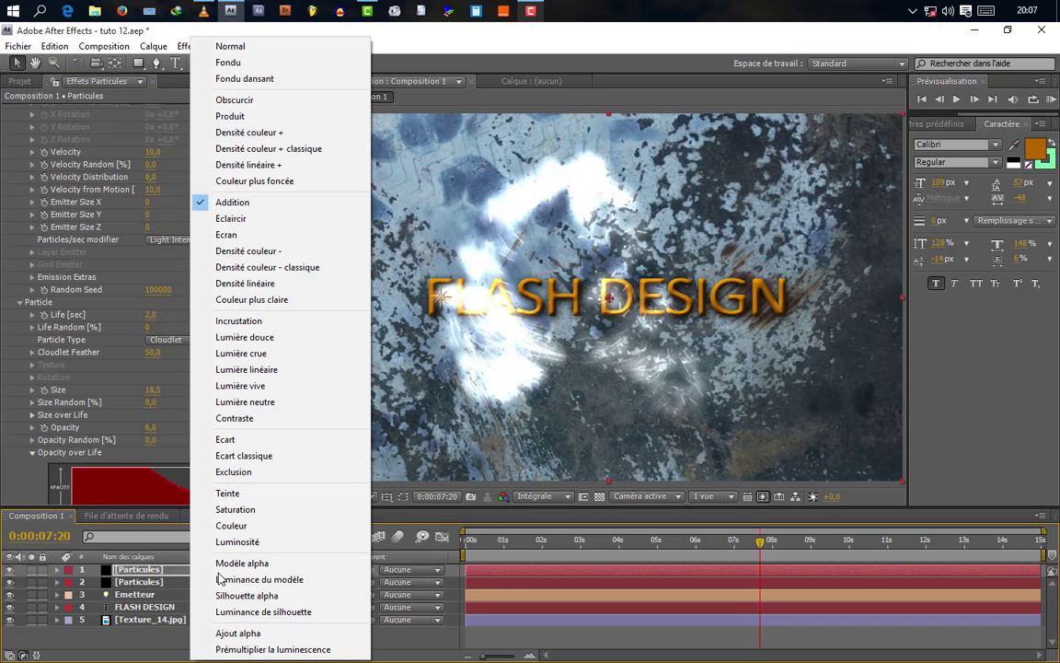
left_click(230, 46)
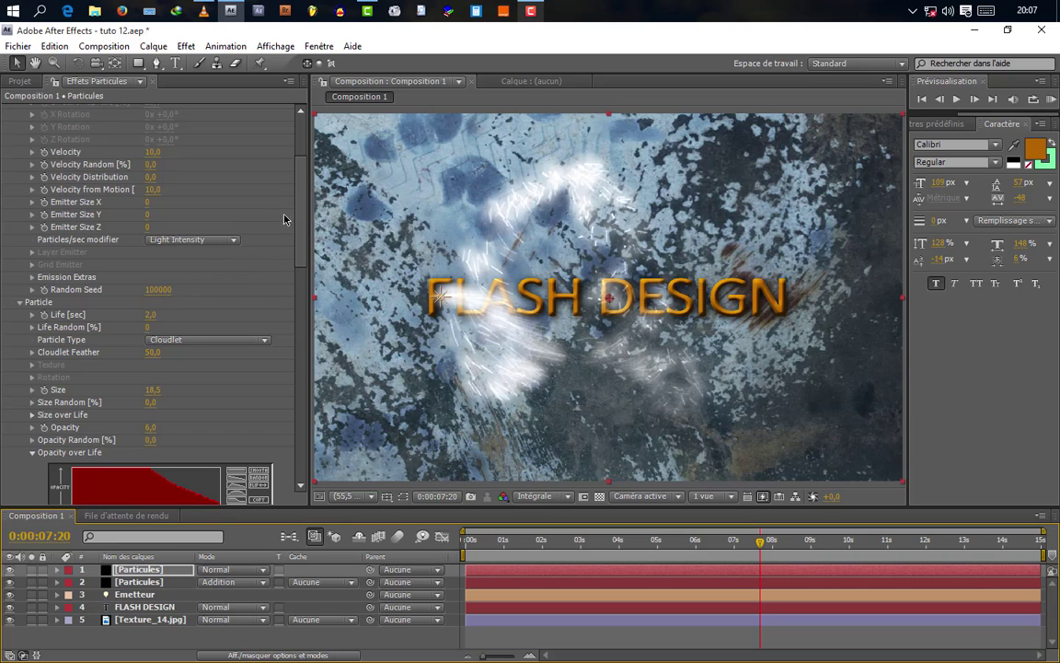
scroll(276, 193, "up", 3)
left_click_drag(150, 158, 172, 168)
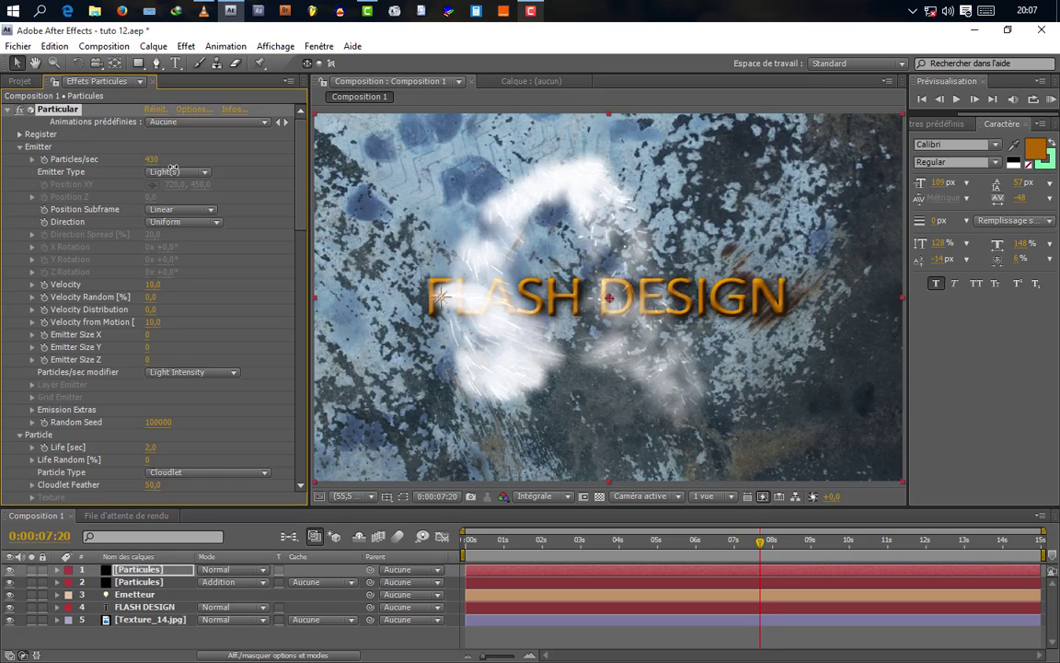
Step: Set the duplicate's particle Opacity to 3 after trying 2
scroll(170, 362, "down", 3)
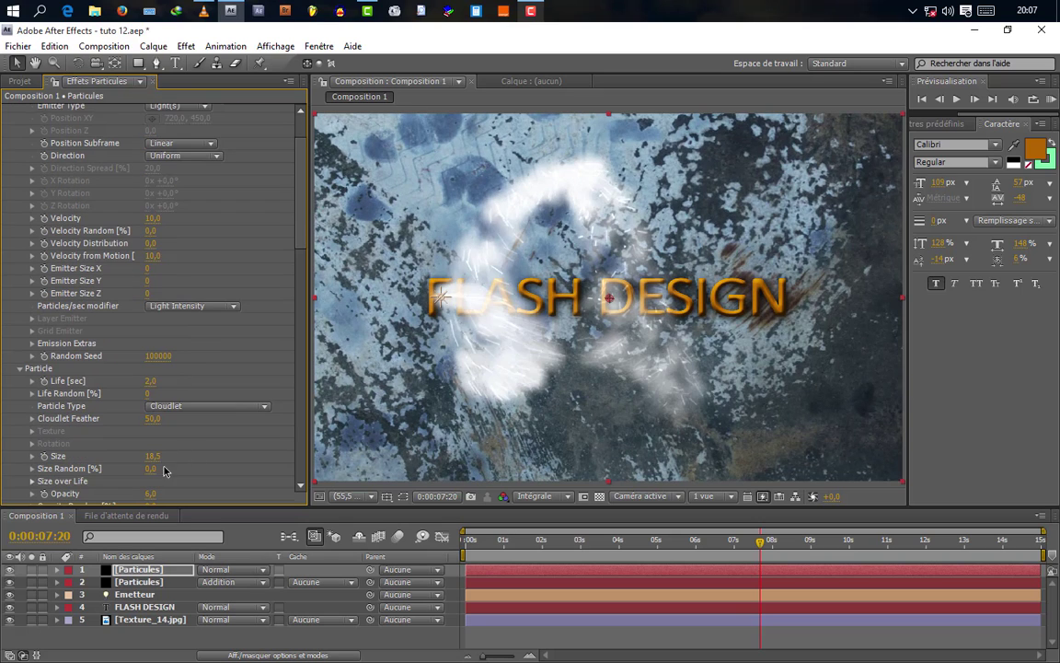
scroll(163, 471, "down", 3)
left_click(152, 428)
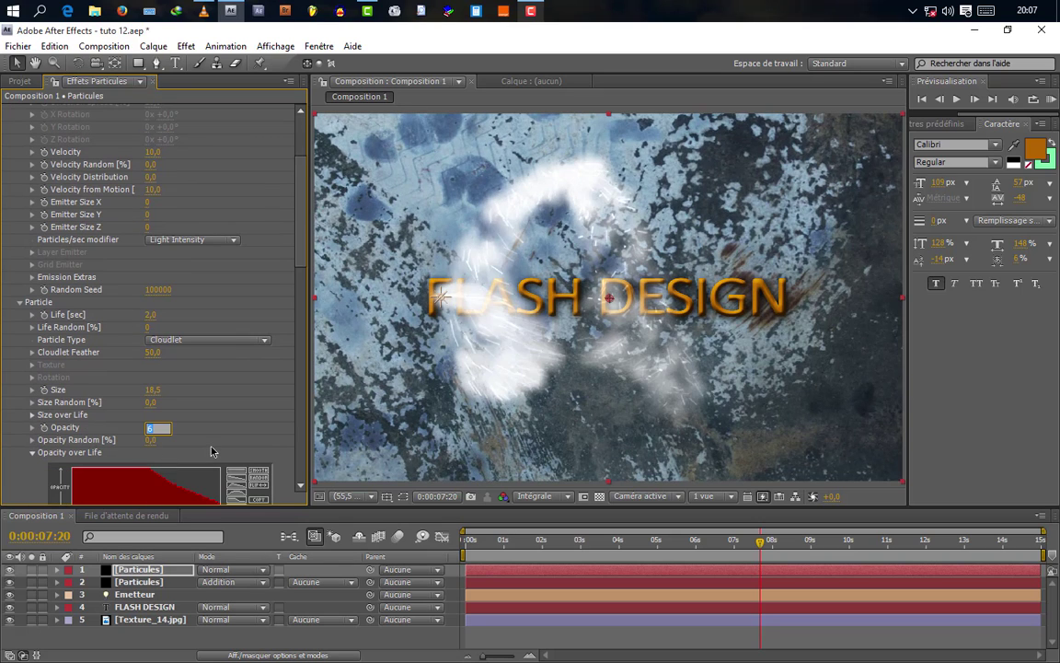
type("2")
key("Return")
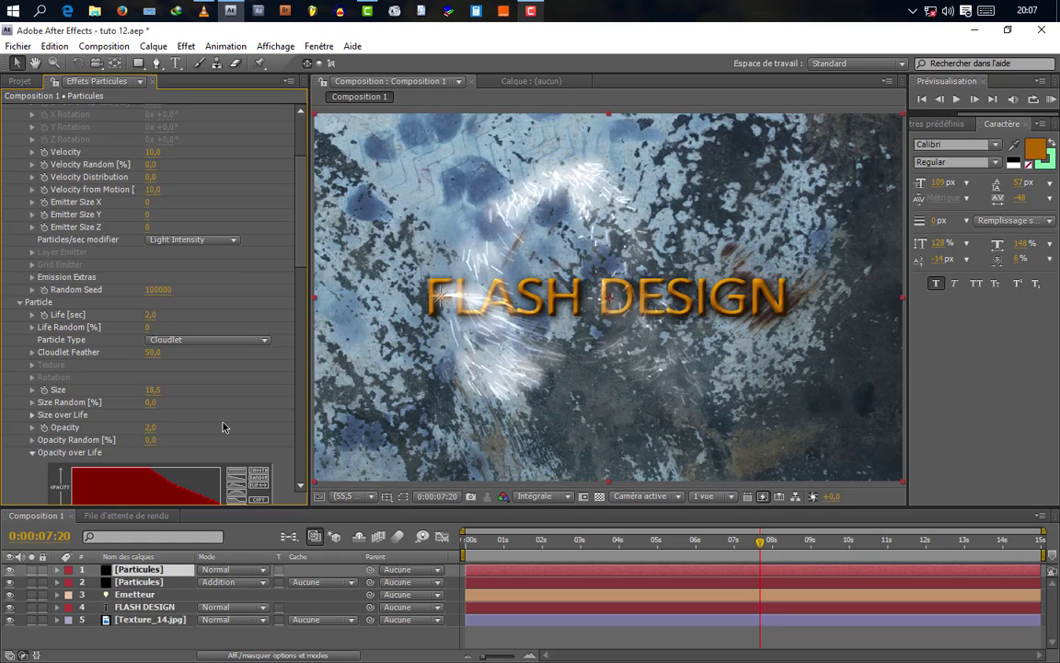
left_click(153, 428)
type("3")
key("Return")
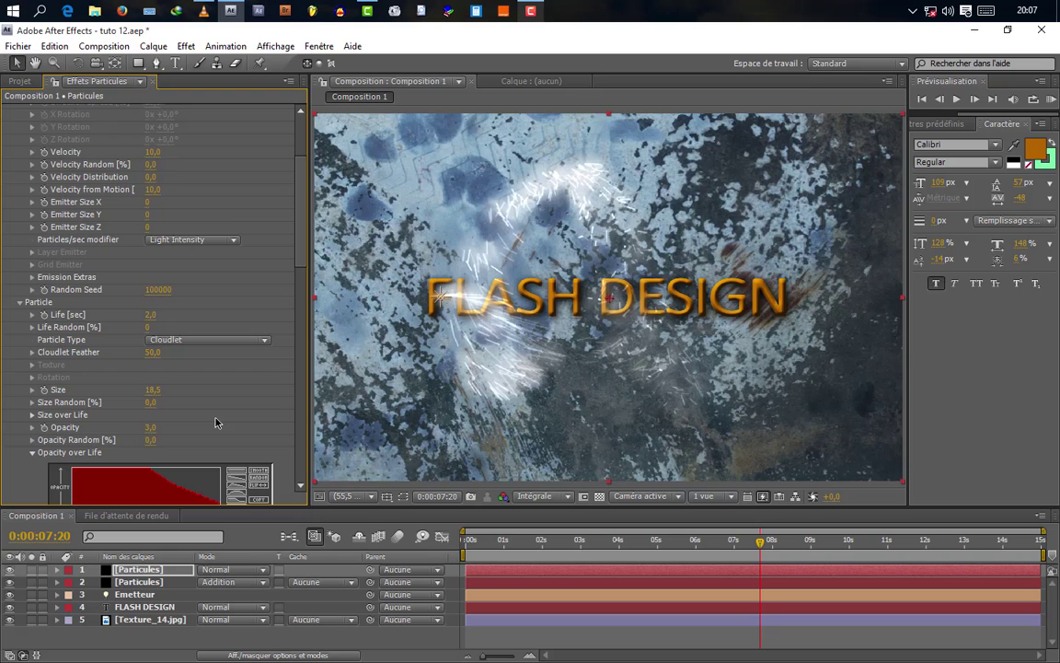
Step: Set the particle Life of the duplicated Particules layer to 1.5 seconds
scroll(216, 419, "down", 5)
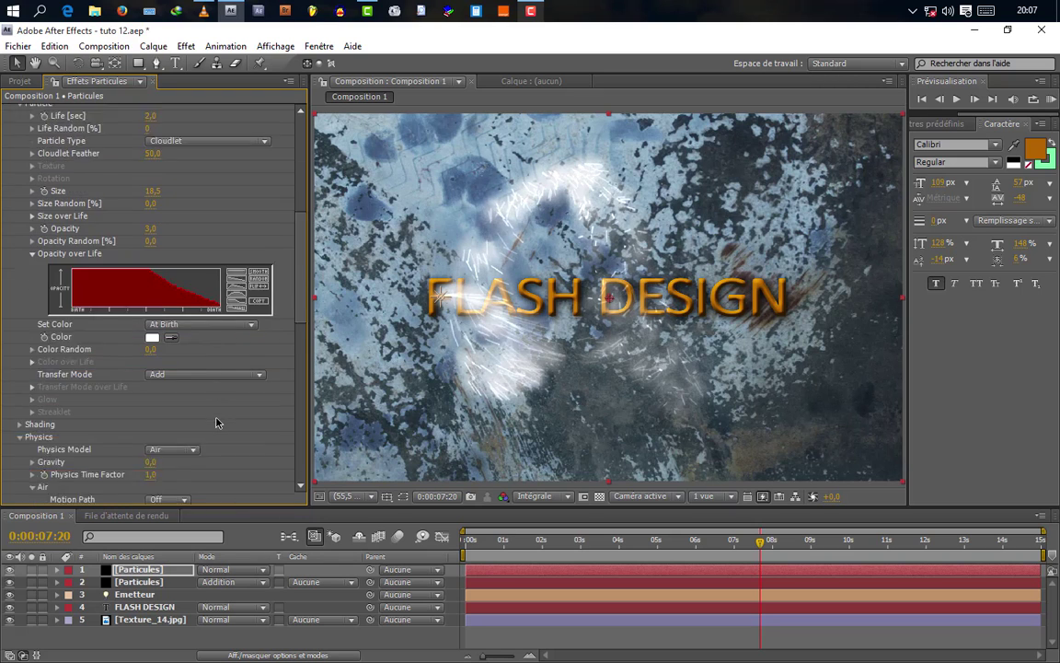
scroll(217, 419, "up", 7)
scroll(218, 422, "down", 2)
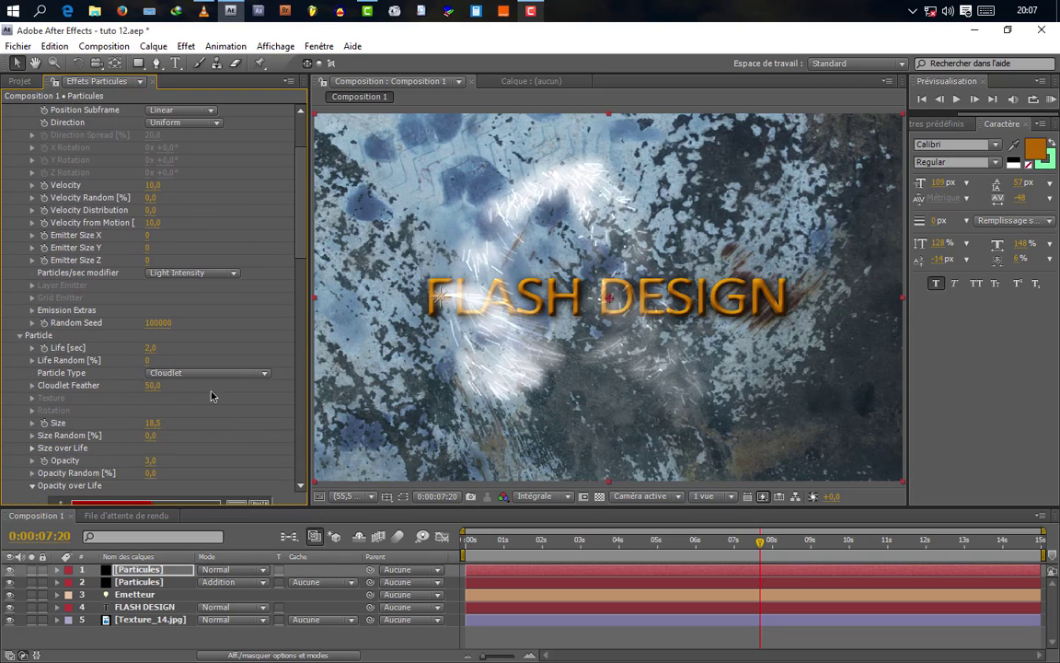
left_click(152, 347)
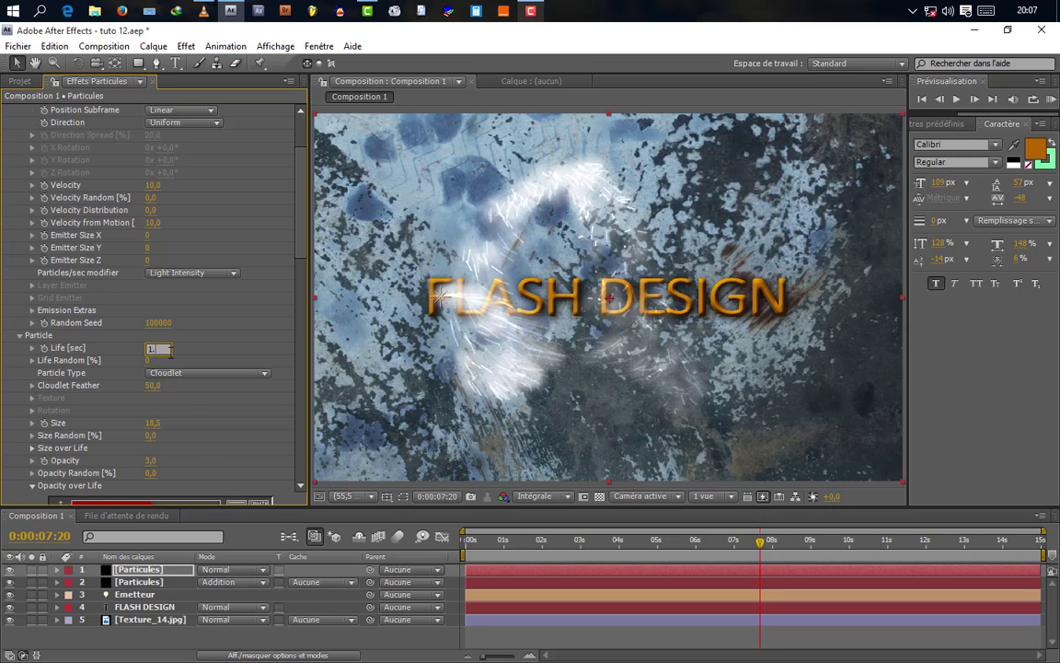
type("1.5")
key("Return")
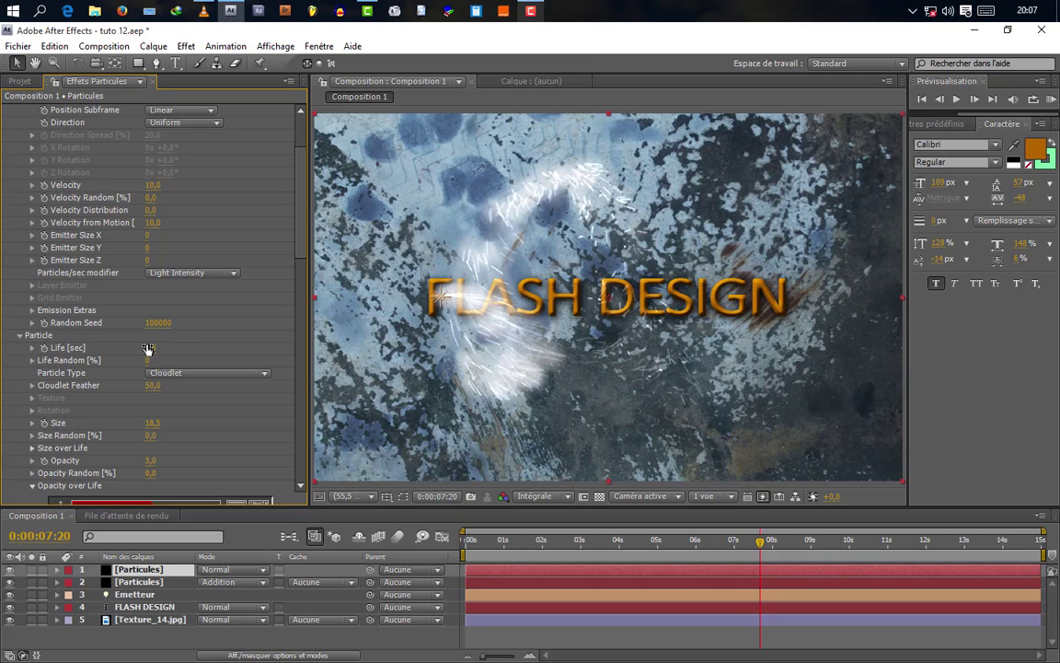
Step: Set the duplicated Particules layer's particle Life to 1,7 seconds and reduce its turbulence Affect Position to about 983
left_click(155, 348)
key("Return")
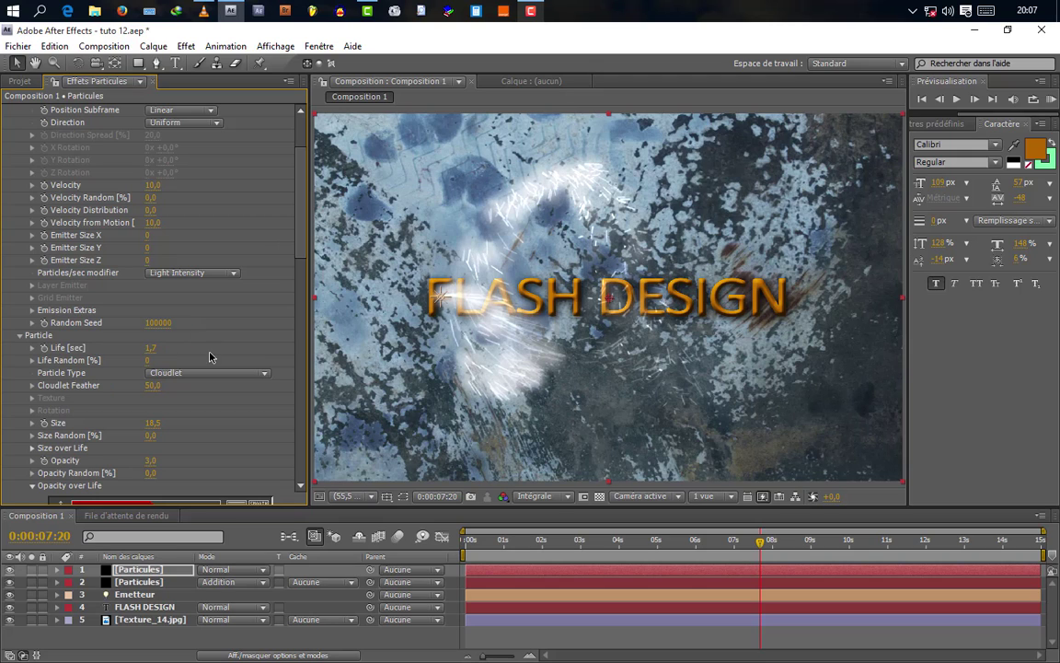
scroll(190, 336, "down", 3)
scroll(184, 368, "down", 5)
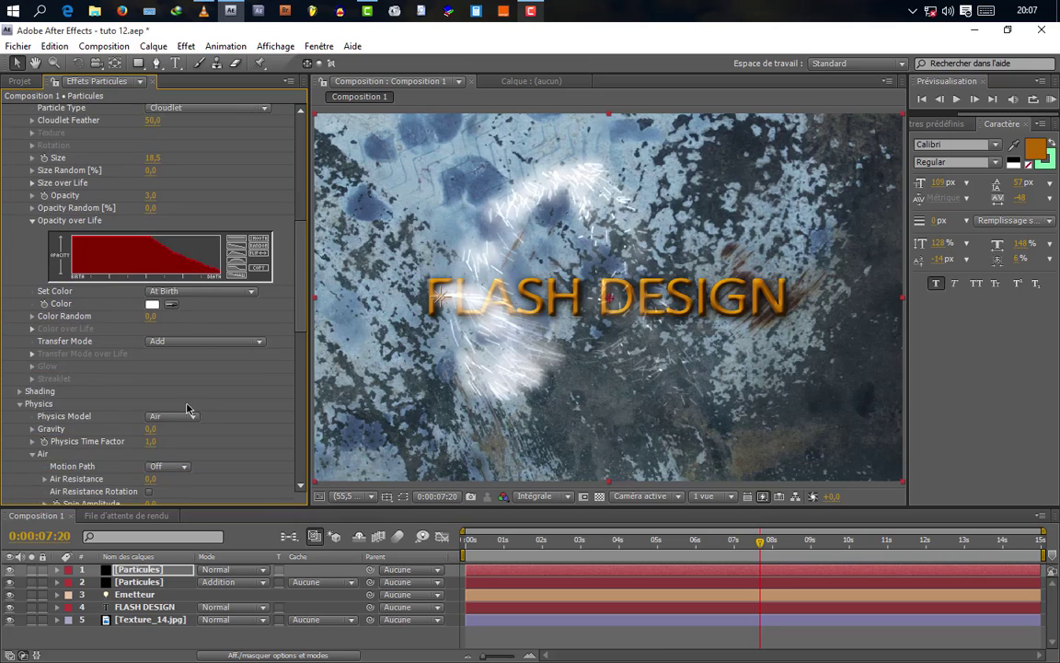
scroll(59, 382, "down", 3)
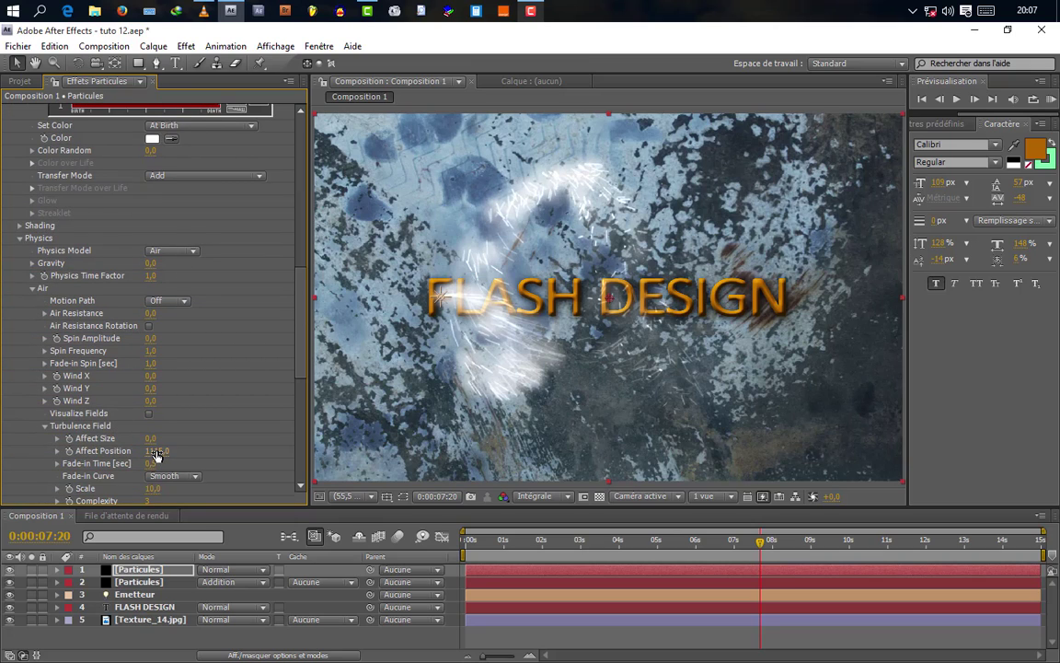
left_click_drag(156, 455, 52, 452)
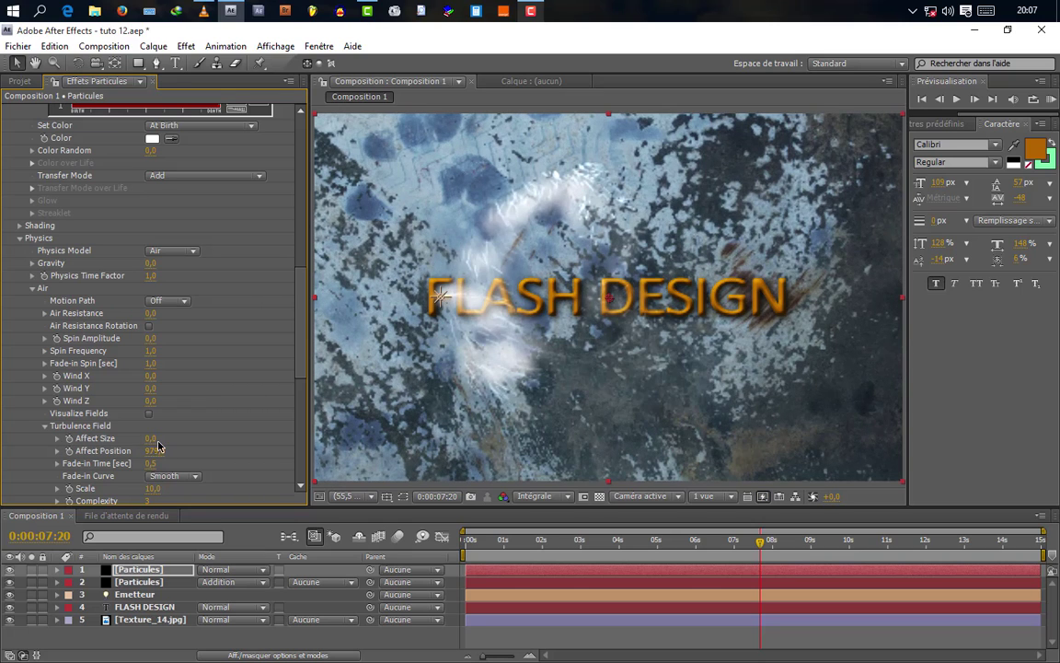
left_click_drag(165, 454, 198, 450)
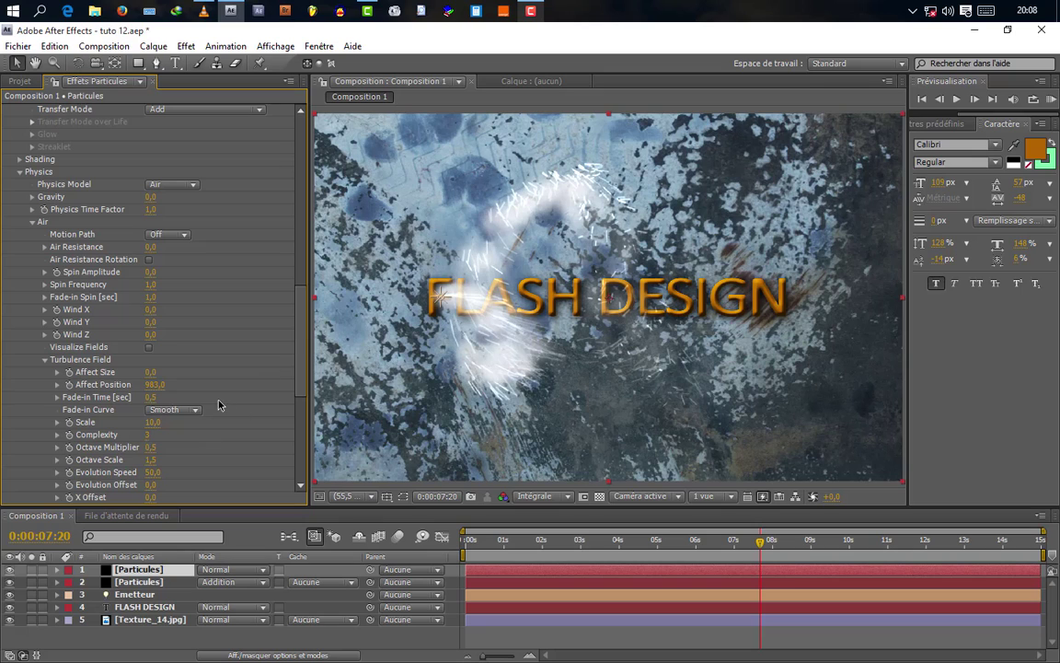
Step: Raise the turbulence Evolution Speed of the duplicated Particules layer to 52 and check the smoke around 4 to 6 seconds
scroll(161, 450, "down", 1)
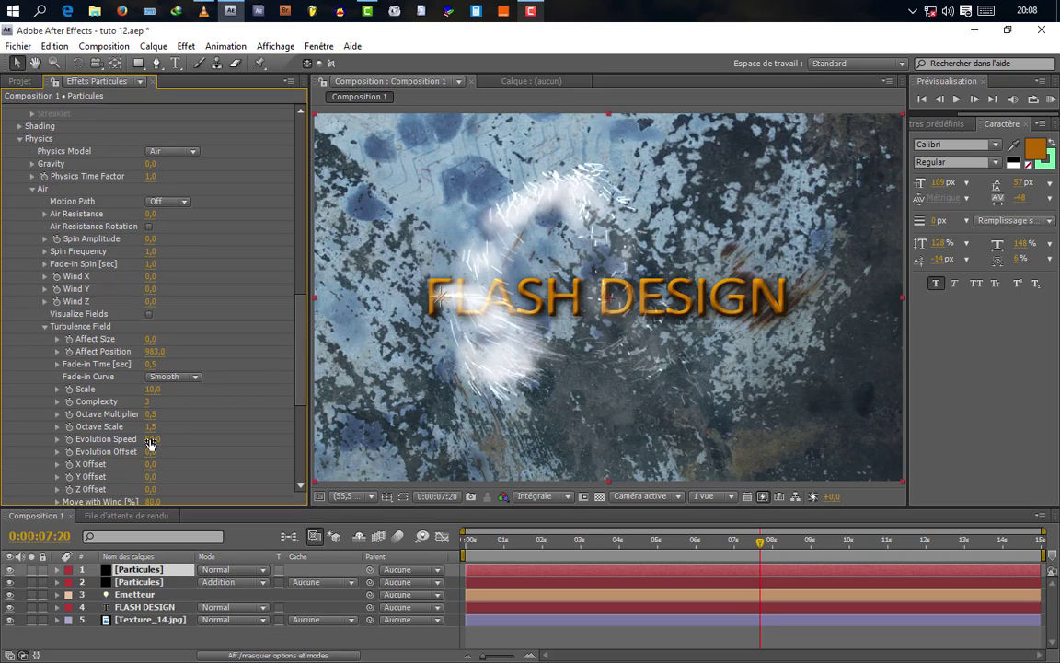
left_click_drag(151, 439, 153, 439)
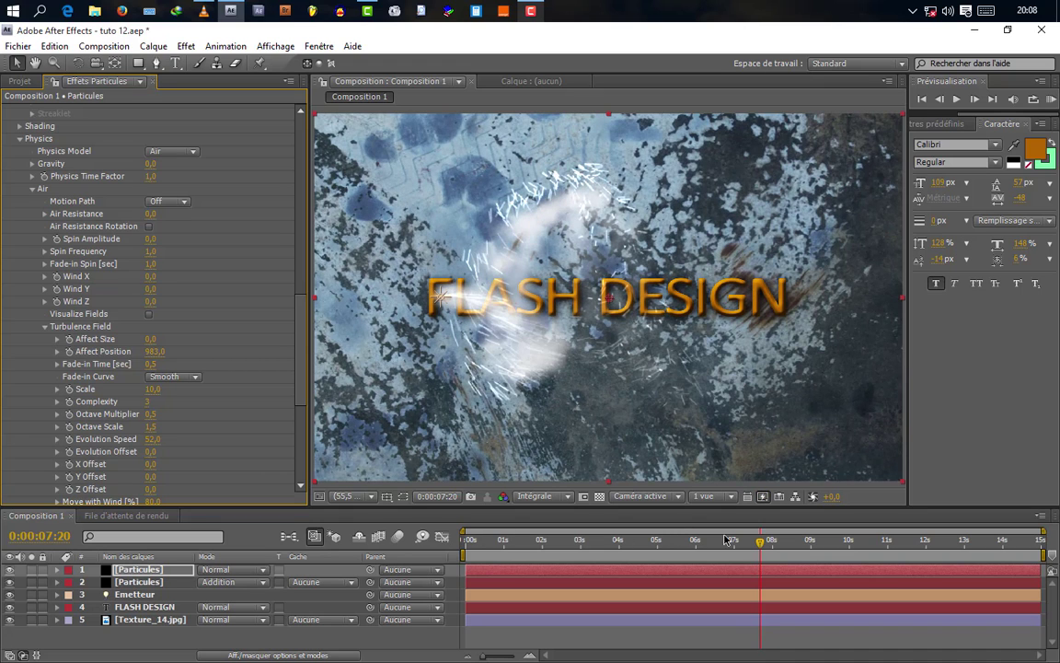
left_click(682, 553)
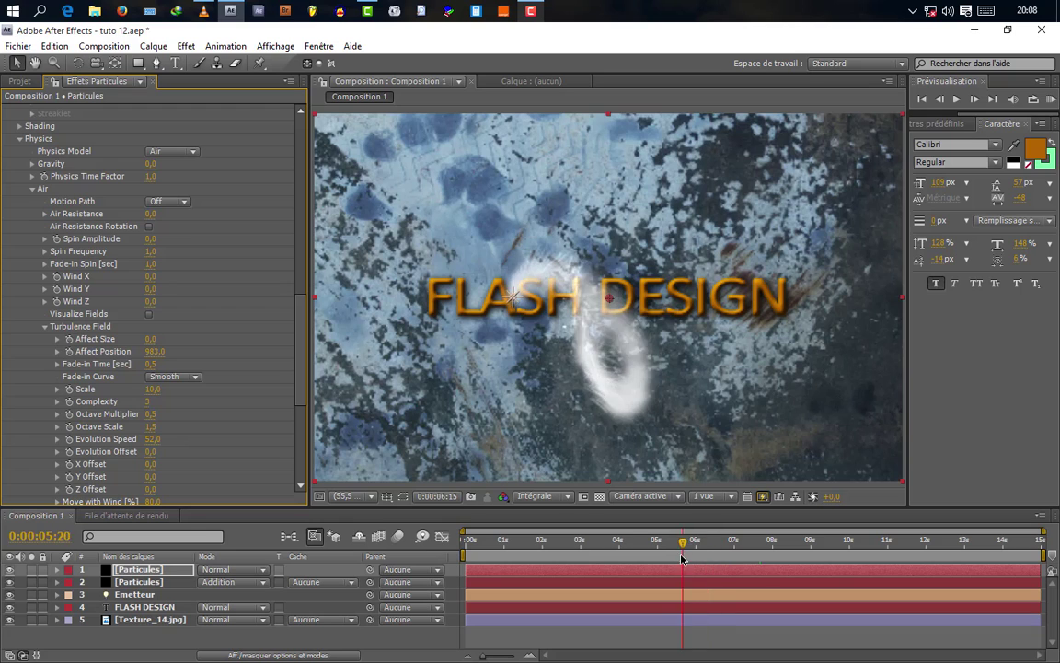
left_click_drag(682, 557, 628, 569)
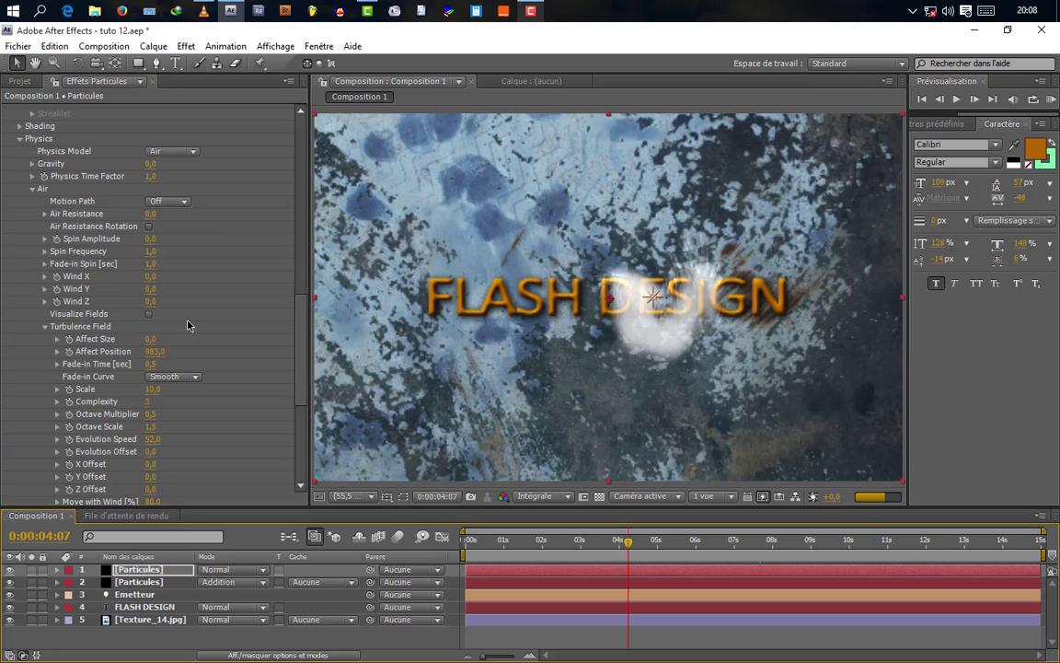
Step: Reduce the particle Opacity of the duplicated Particules layer to 1,5
scroll(175, 323, "up", 10)
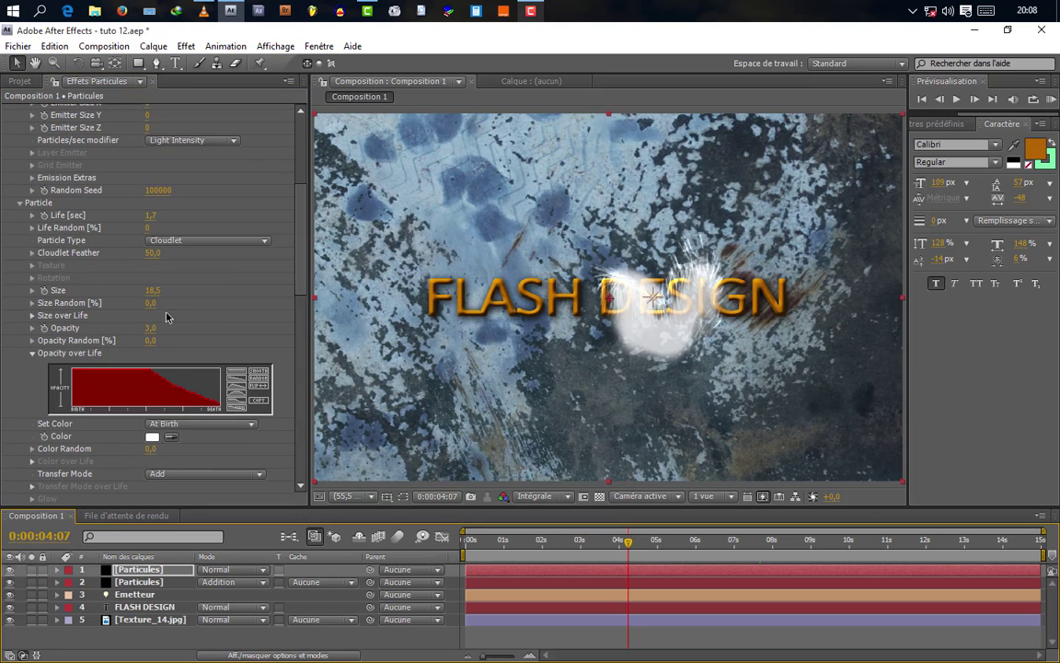
left_click(154, 328)
type("1,5")
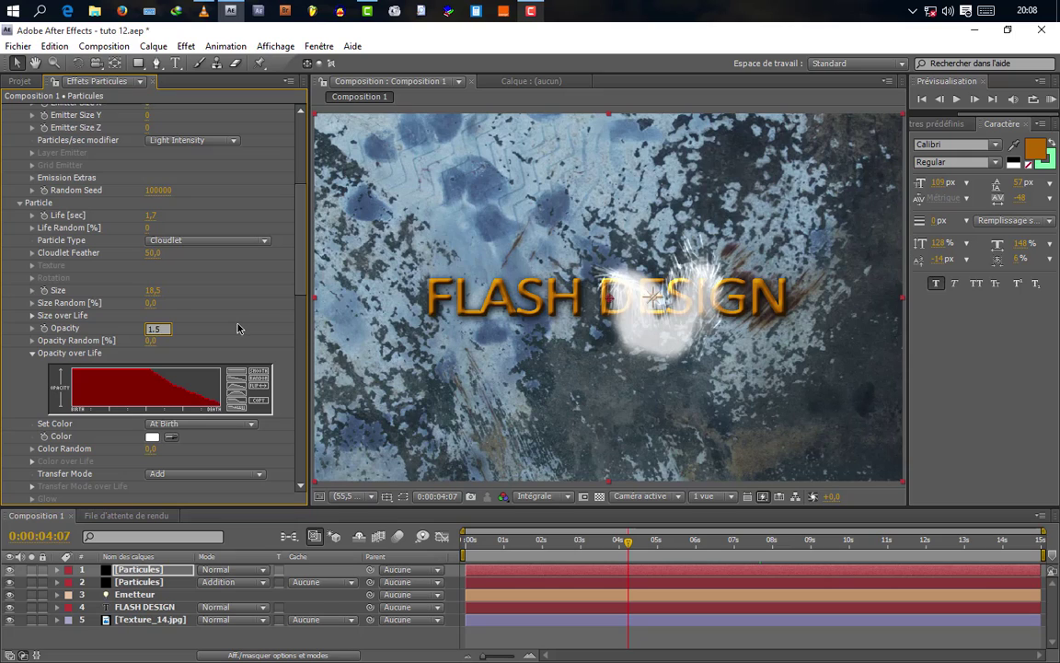
key("Return")
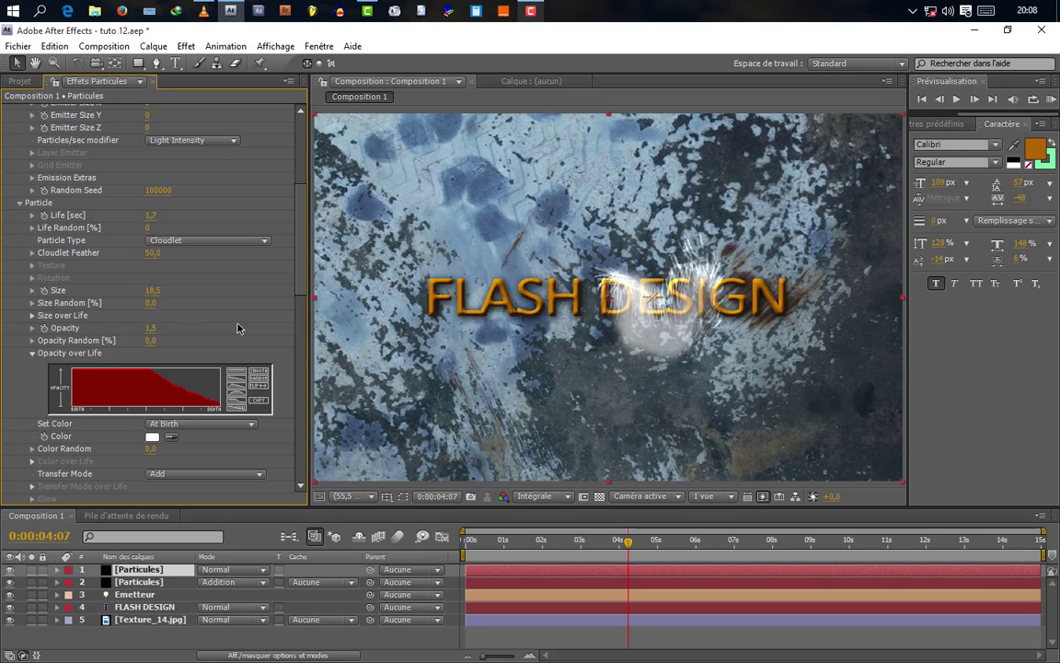
Step: Scrub the animation up to about 9 seconds to review the fainter smoke, and save the project
left_click(540, 542)
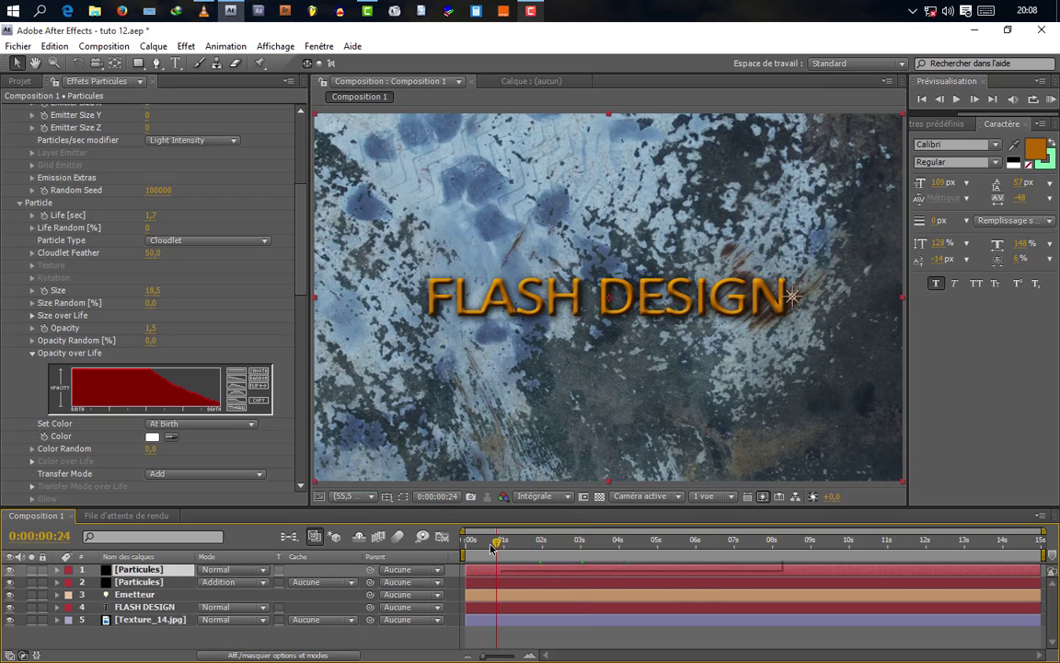
left_click(529, 549)
left_click_drag(531, 550, 835, 521)
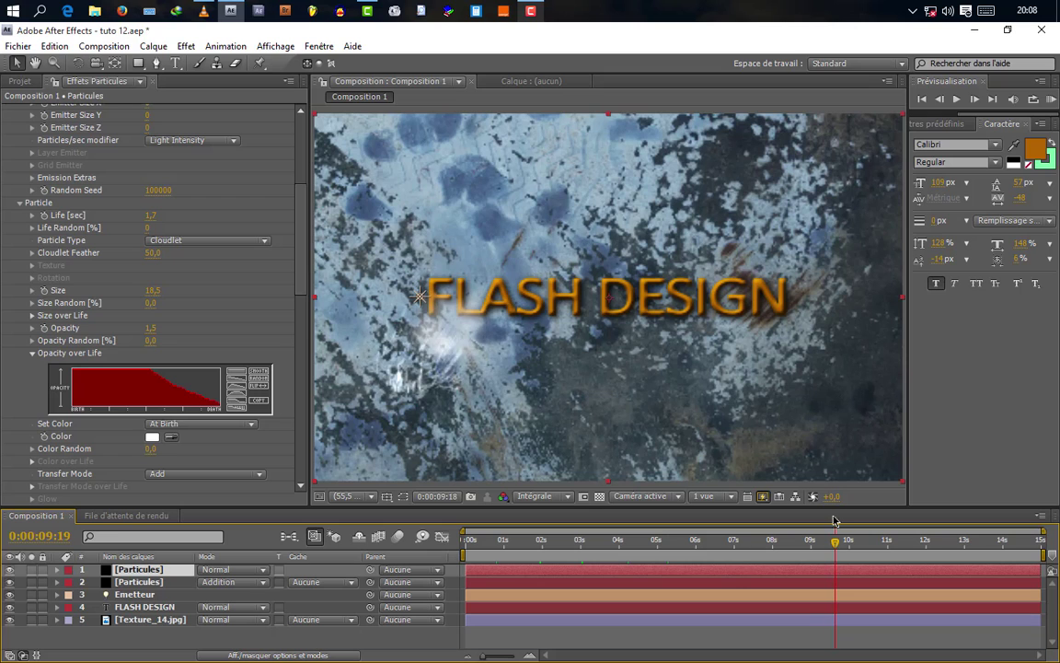
key("ctrl+s")
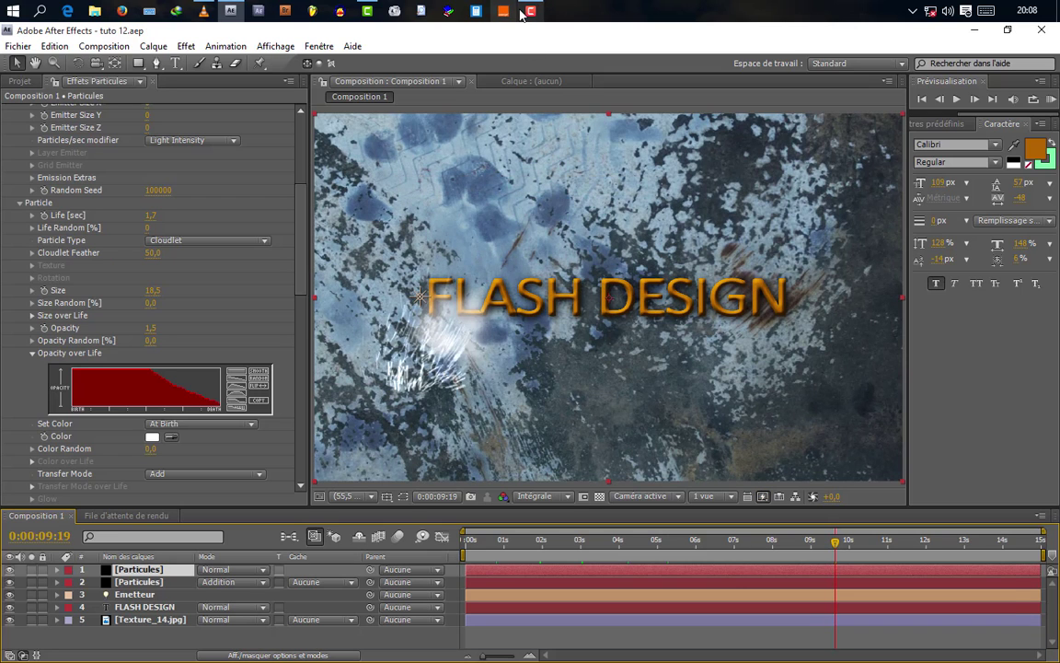
left_click(523, 12)
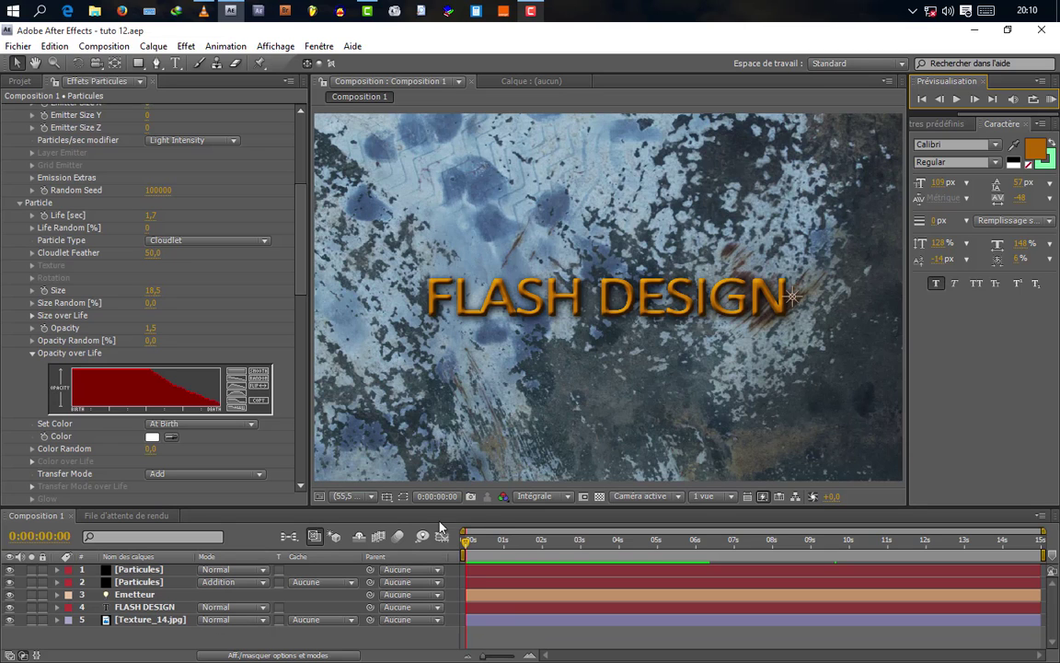
Step: At about 6 seconds, raise the top Particules layer's turbulence Affect Position to about 1114
left_click_drag(466, 541, 699, 557)
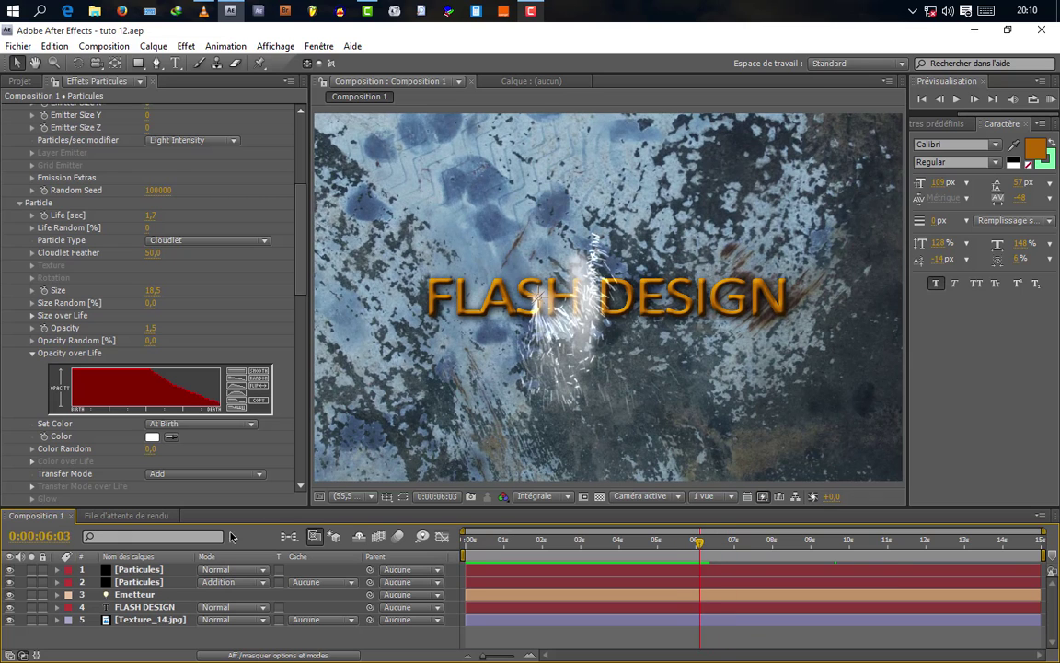
left_click(163, 571)
scroll(143, 324, "down", 10)
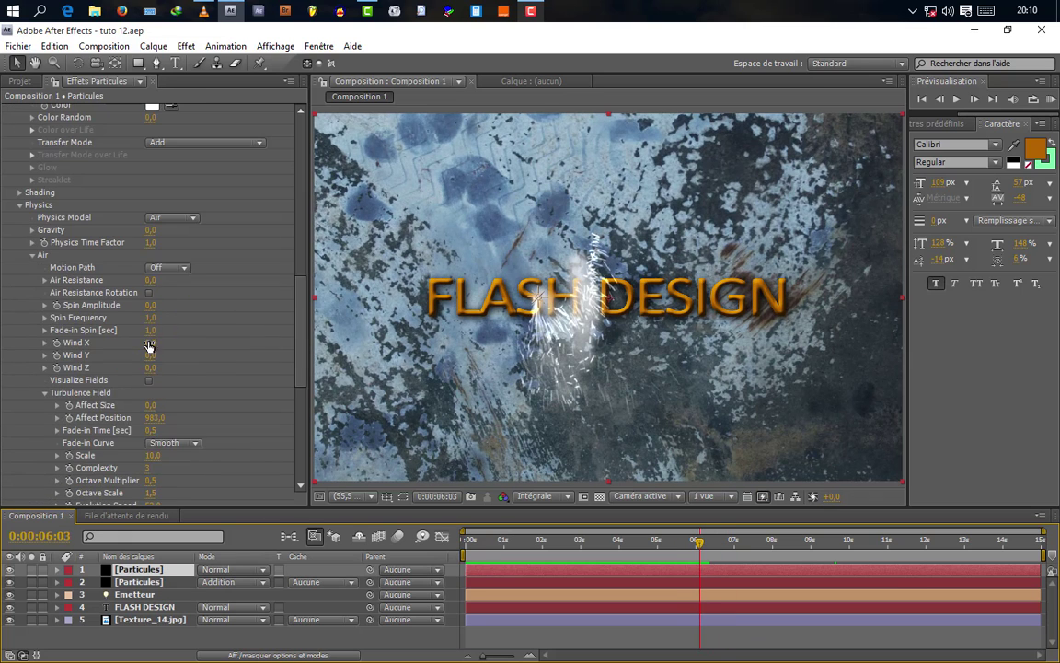
left_click_drag(156, 387, 251, 381)
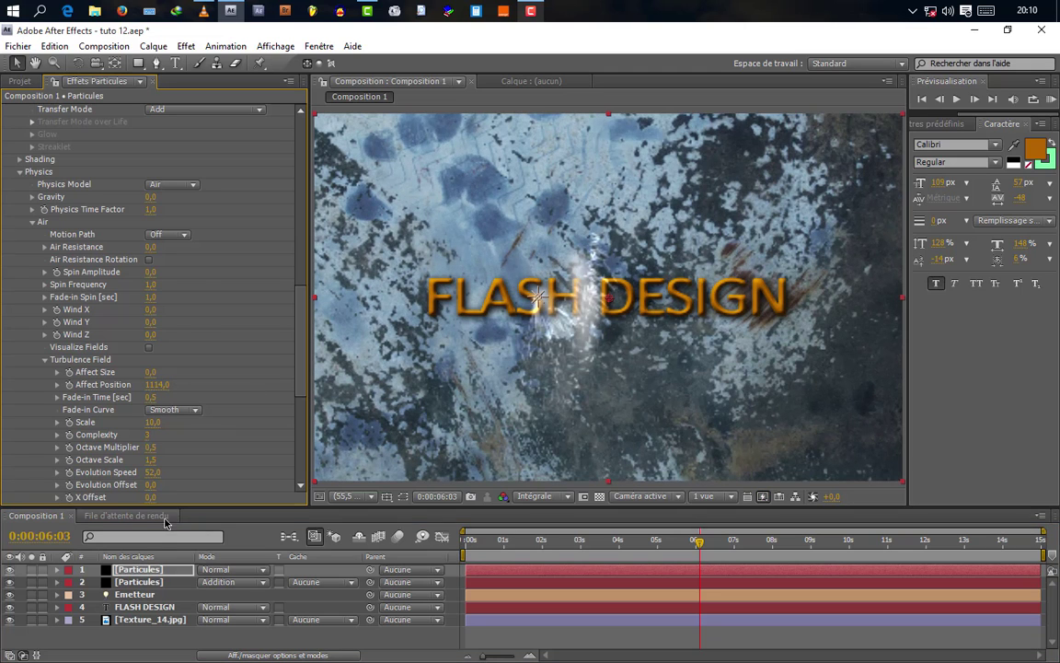
Step: Raise the turbulence Affect Position of the second Particules layer, in Addition mode, to about 1527
left_click(147, 582)
scroll(129, 386, "down", 10)
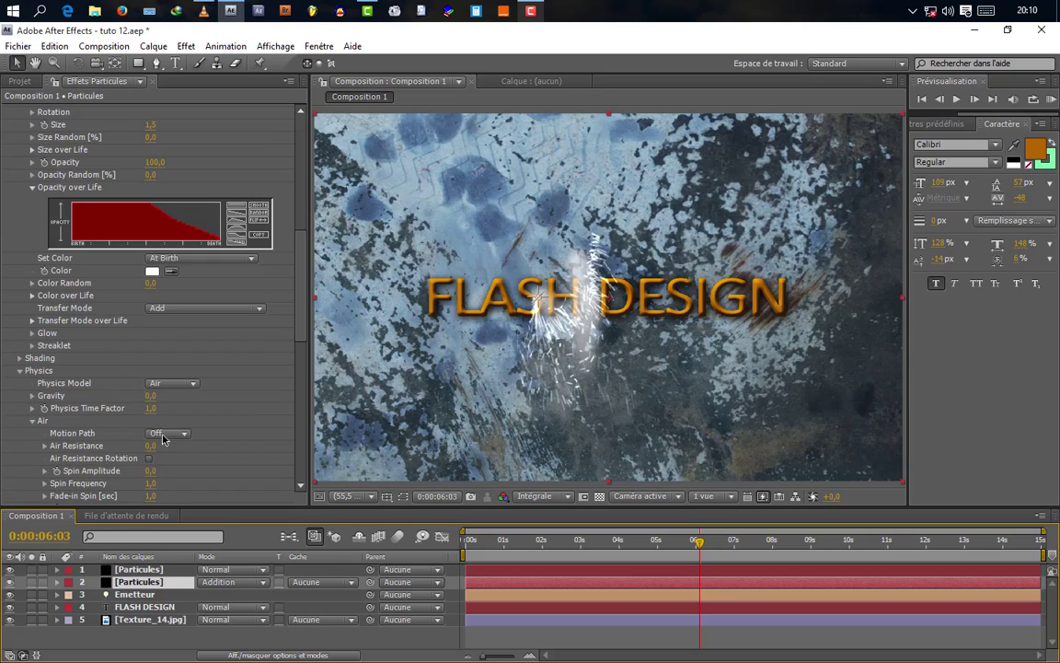
scroll(162, 439, "down", 4)
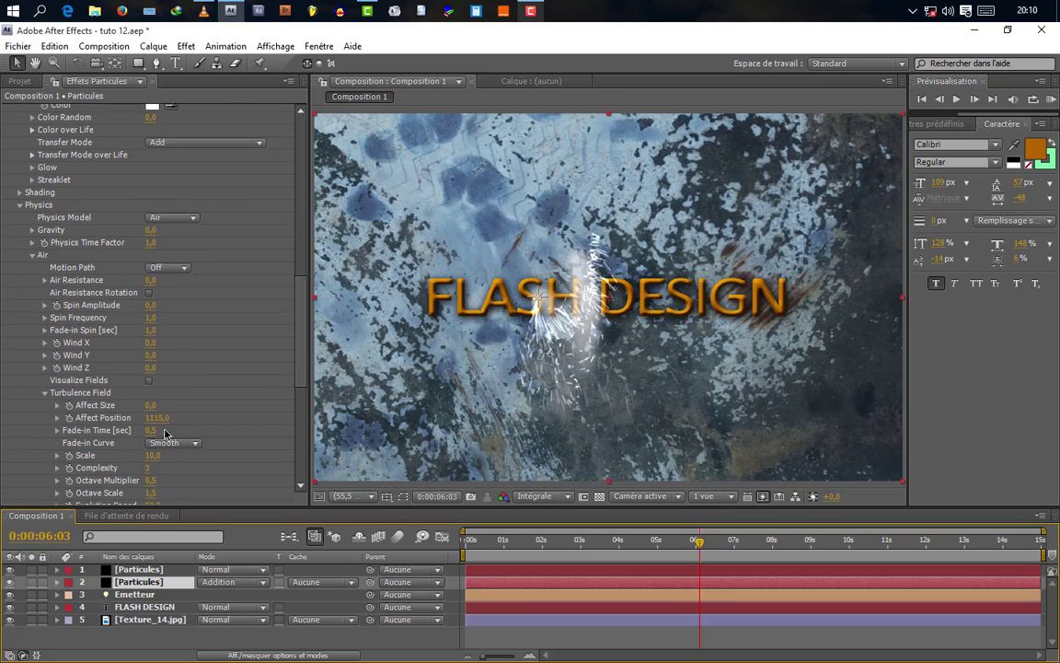
left_click_drag(157, 417, 459, 412)
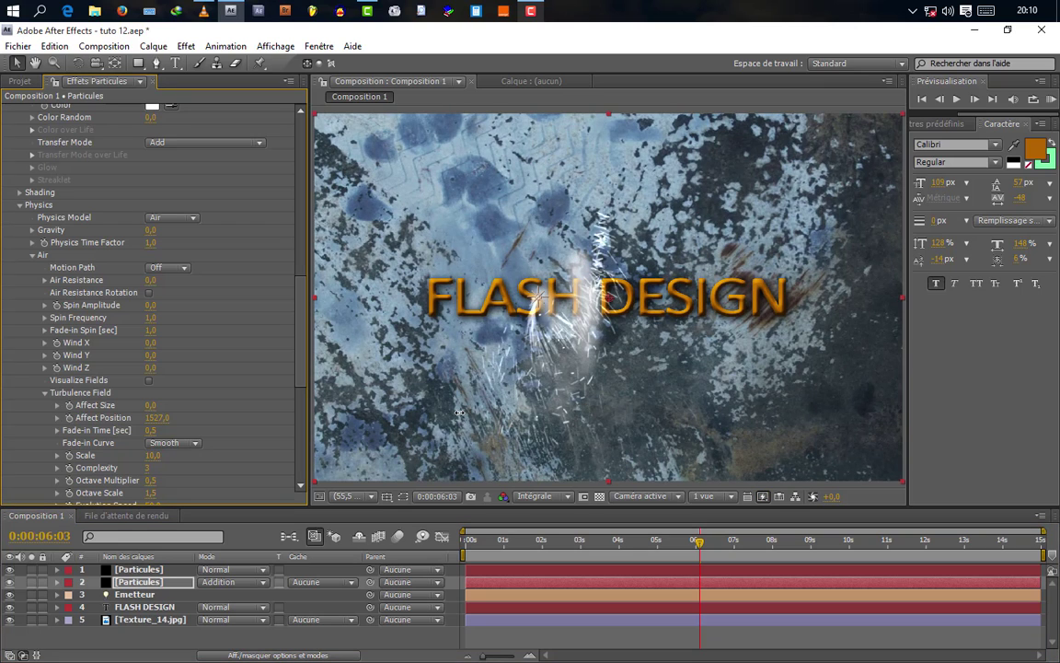
Step: Raise the turbulence Affect Position of the top Particules layer, in Normal mode, to about 1376
left_click(147, 569)
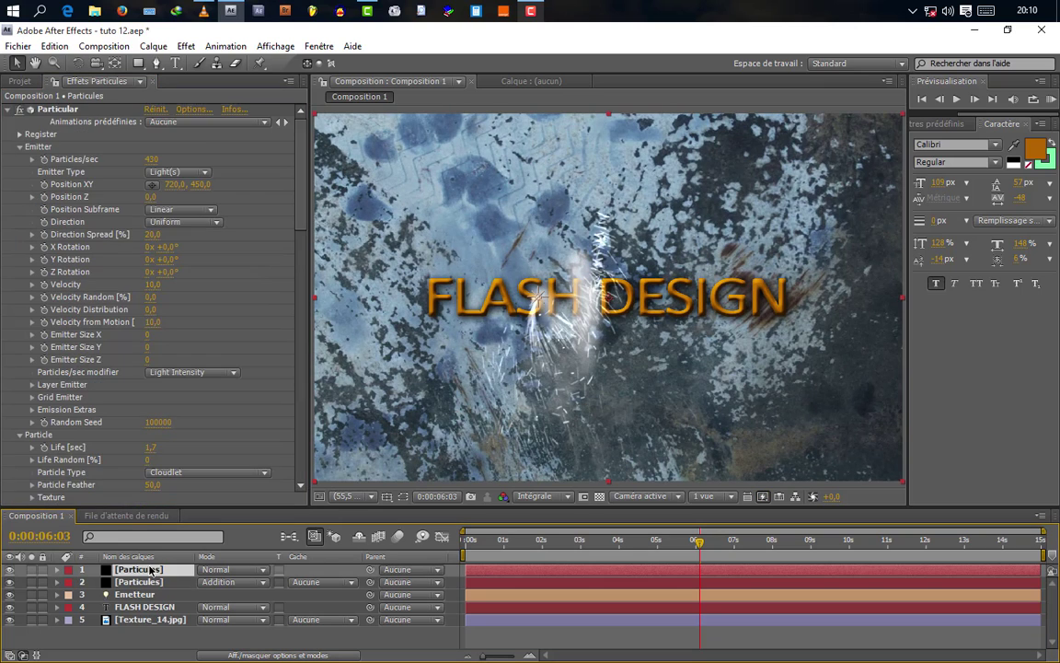
scroll(167, 440, "down", 3)
scroll(176, 365, "down", 10)
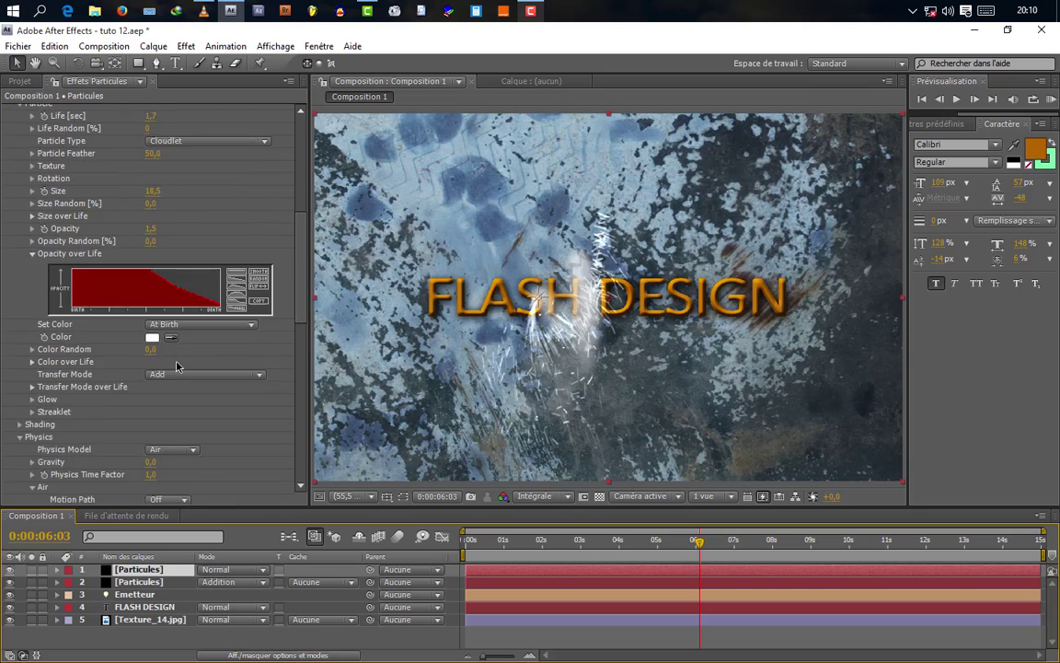
scroll(147, 432, "down", 2)
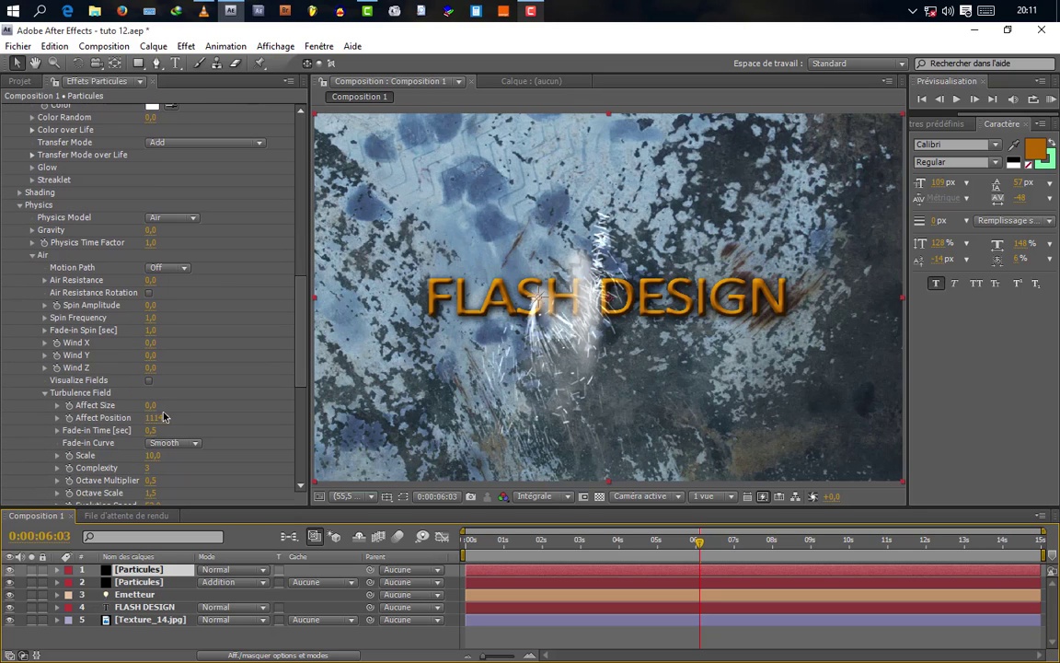
left_click_drag(157, 417, 383, 350)
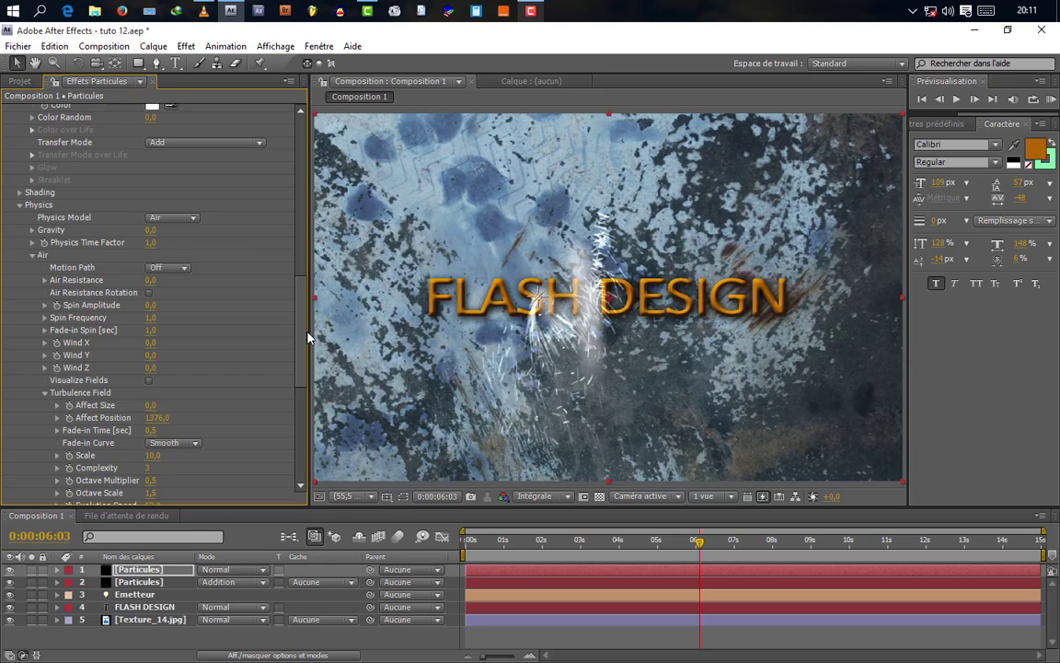
Step: Scrub the animation between about 3 and 5 seconds and compare the sparks and smoke with the reference video
left_click(630, 541)
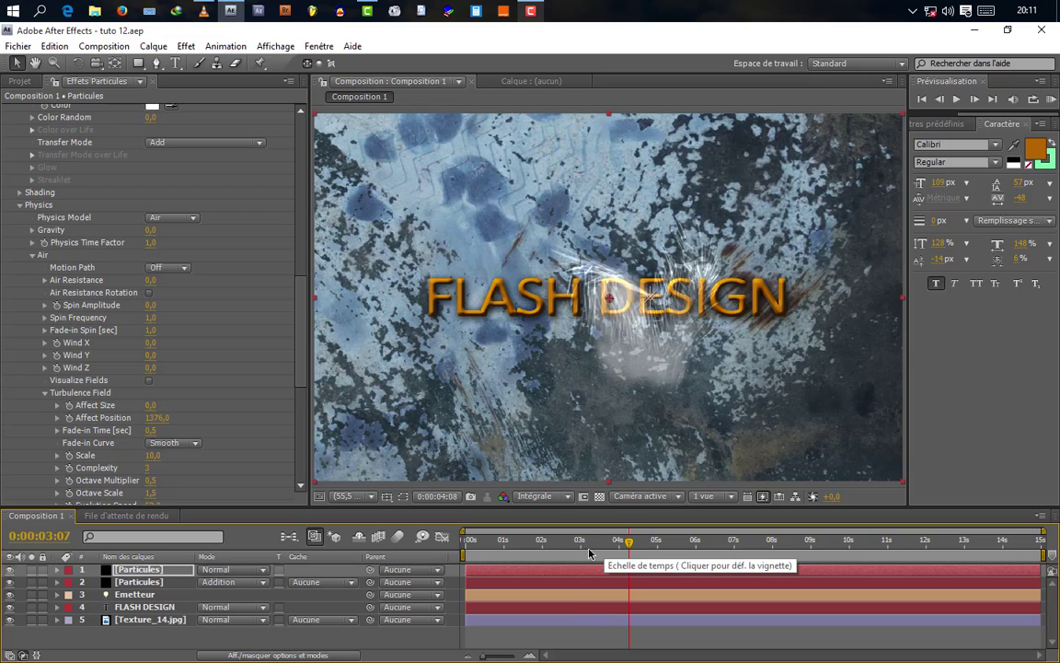
left_click_drag(589, 552, 641, 567)
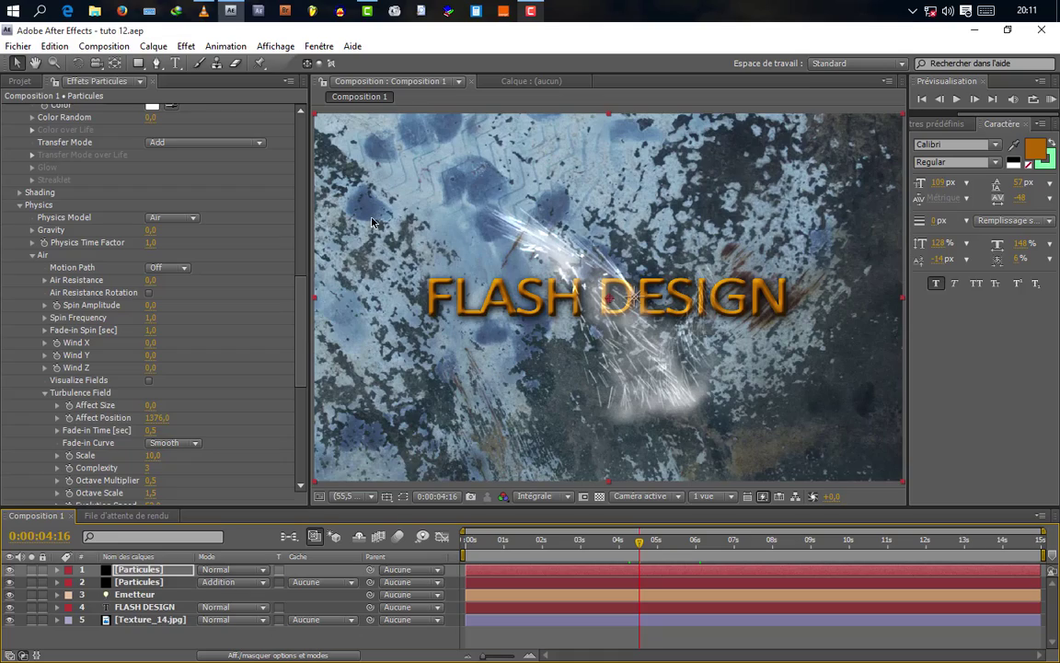
key("alt+Tab")
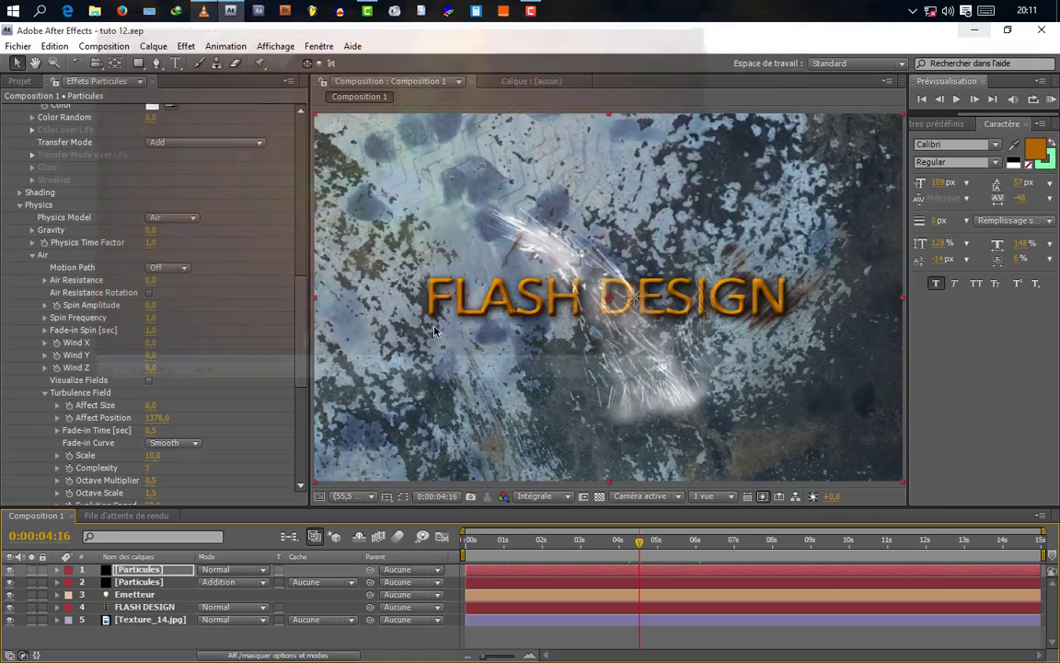
left_click(1041, 30)
Step: Create a black solid layer named Optical at the composition's size of 1440 × 900 px
right_click(150, 637)
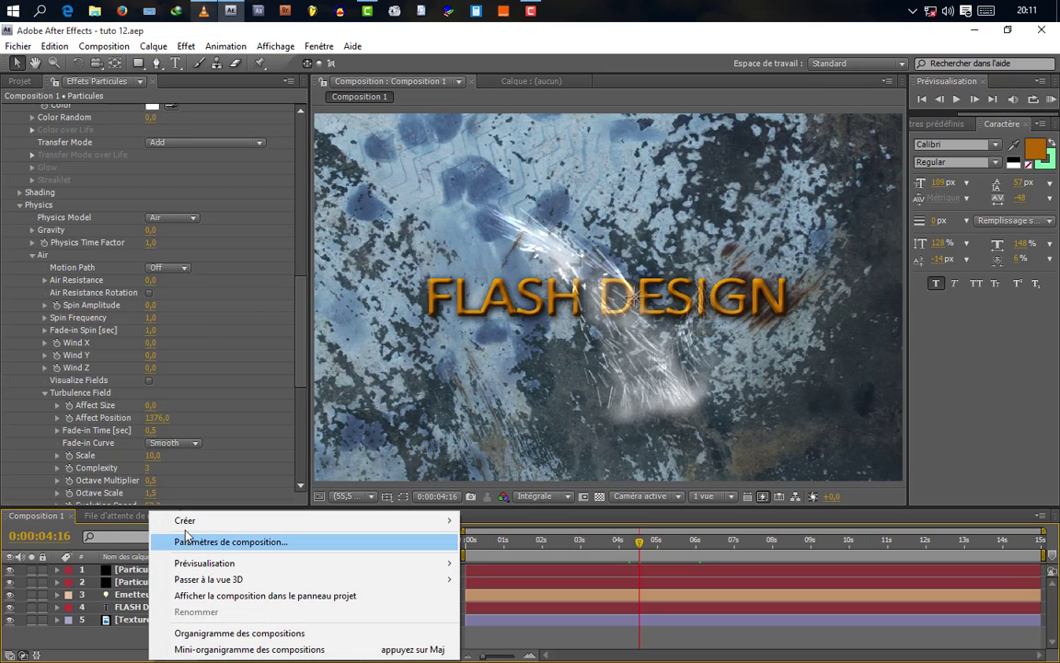
mouse_move(227, 521)
left_click(496, 423)
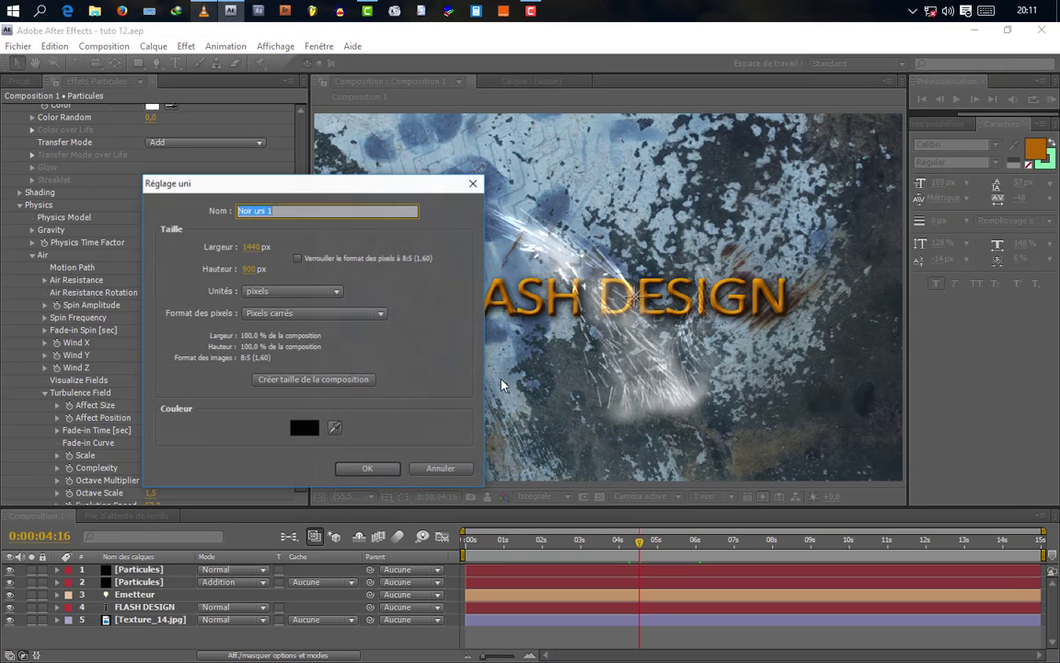
type("Optical")
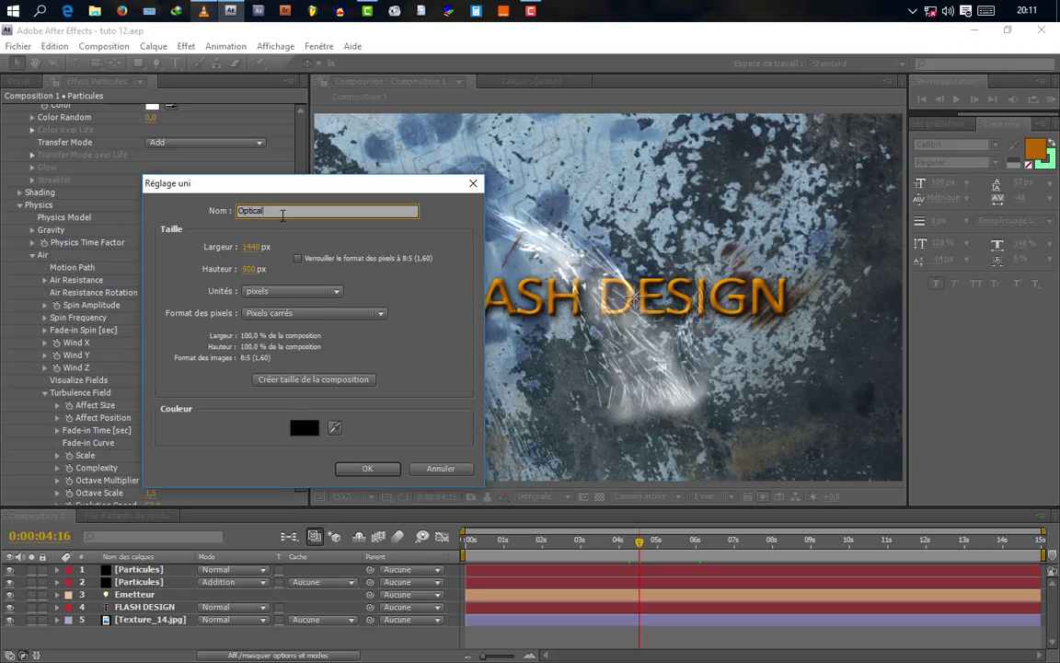
left_click(367, 470)
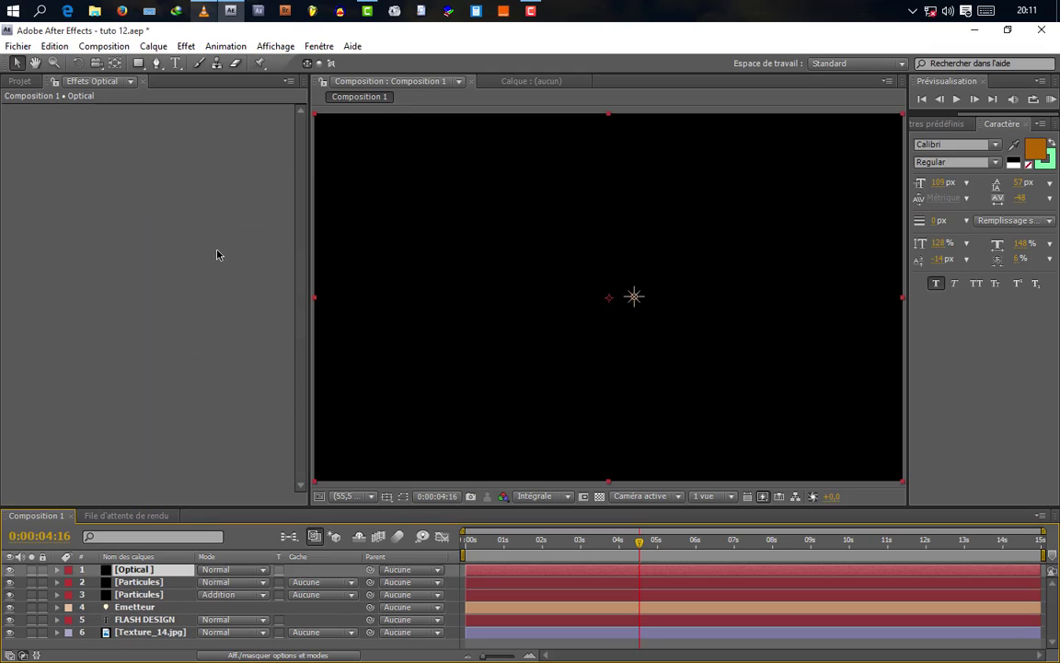
Step: Apply the Video Copilot Optical Flares effect to the Optical solid
left_click(186, 46)
mouse_move(267, 652)
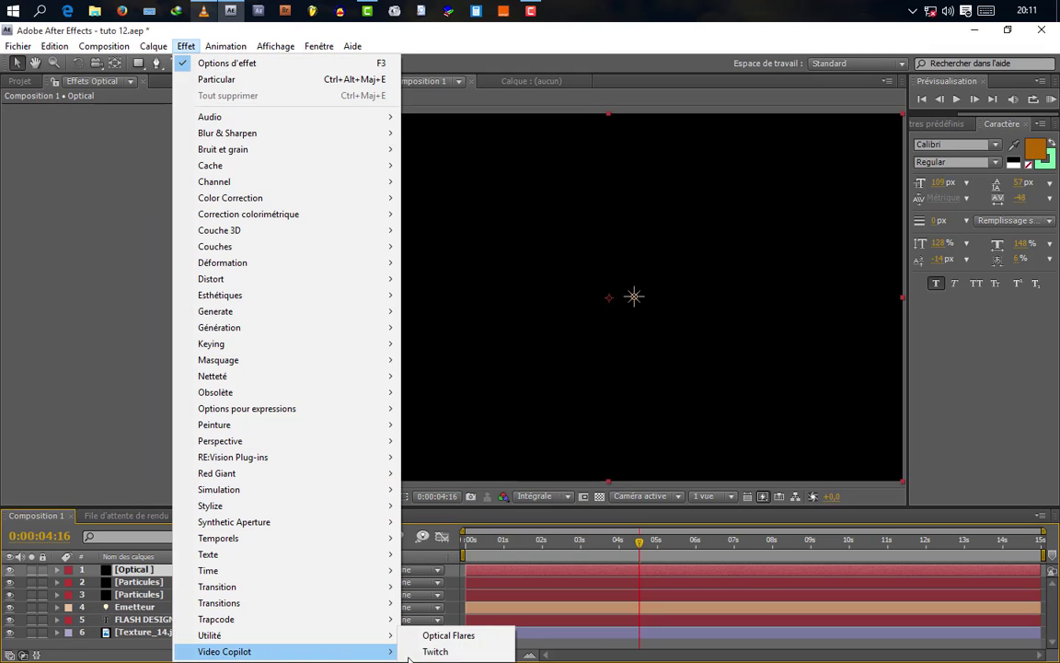
left_click(451, 636)
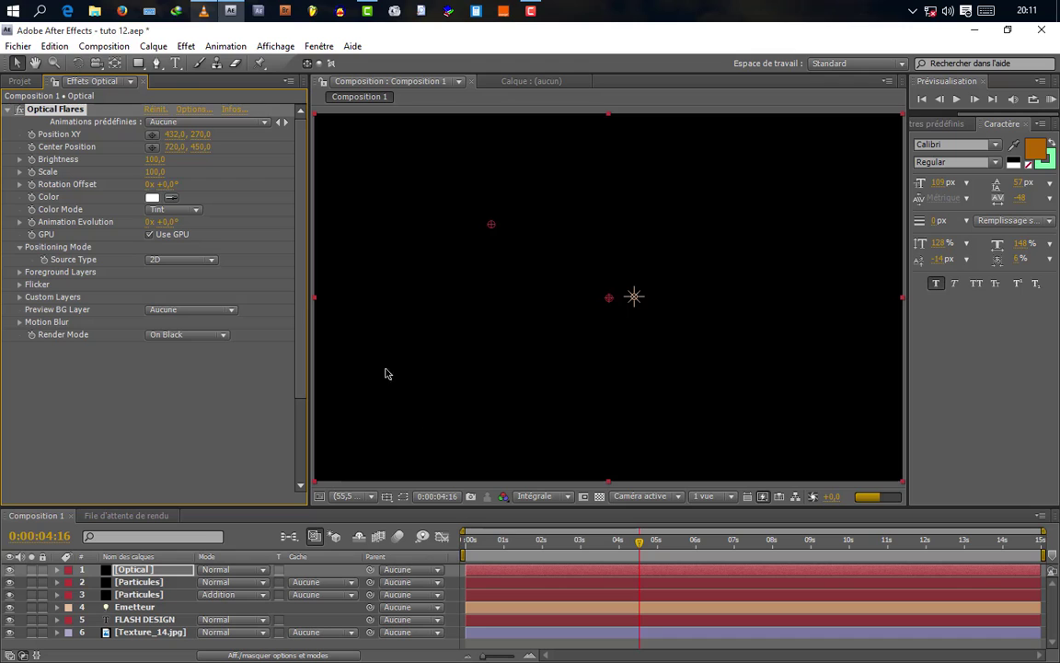
Step: Set the Optical layer's blending mode to Addition and move the flare below the word FLASH, to about 480.7, 569.2
left_click(148, 571)
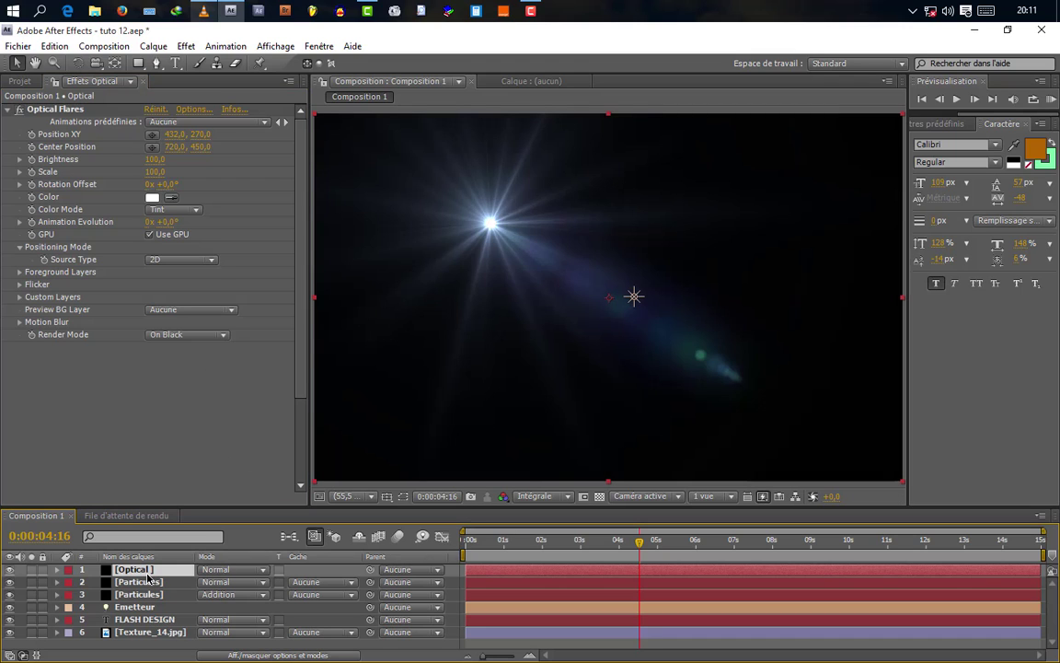
left_click(235, 575)
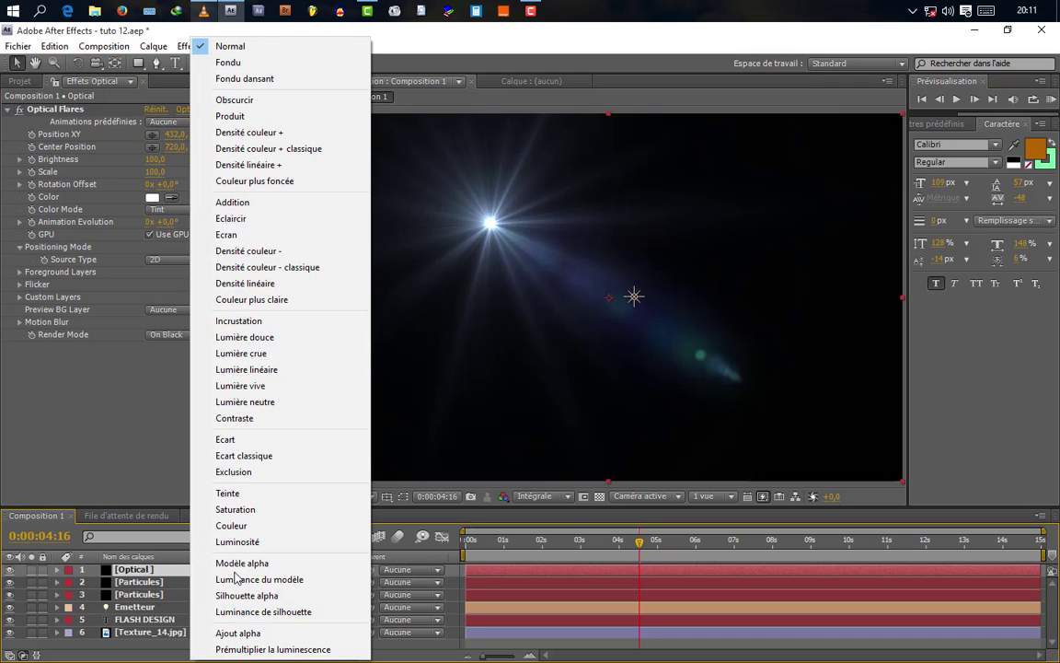
left_click(240, 203)
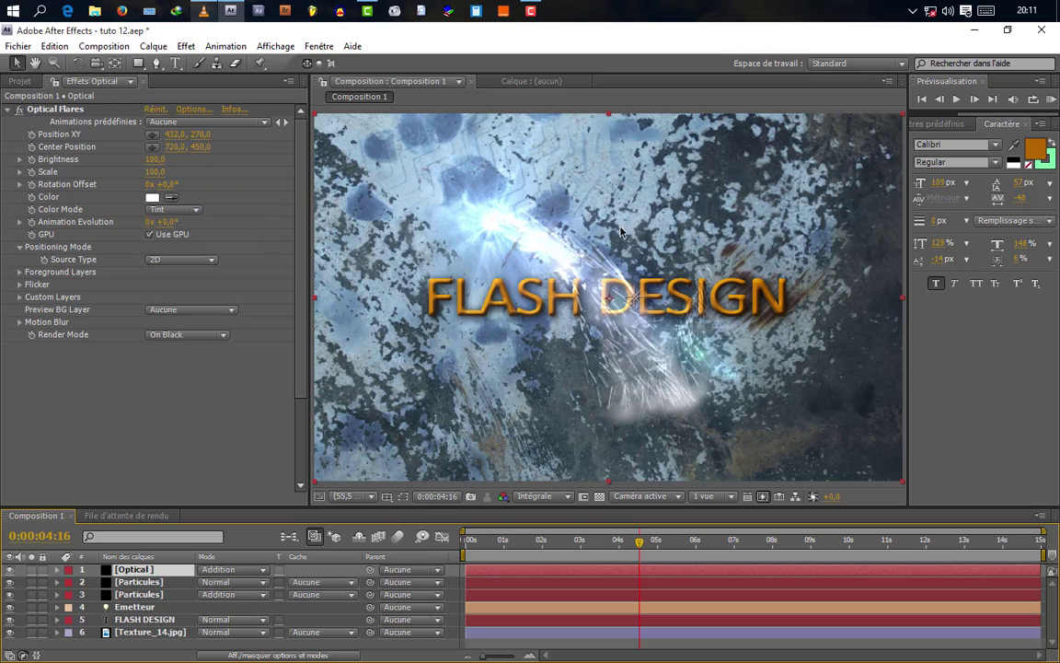
left_click(71, 110)
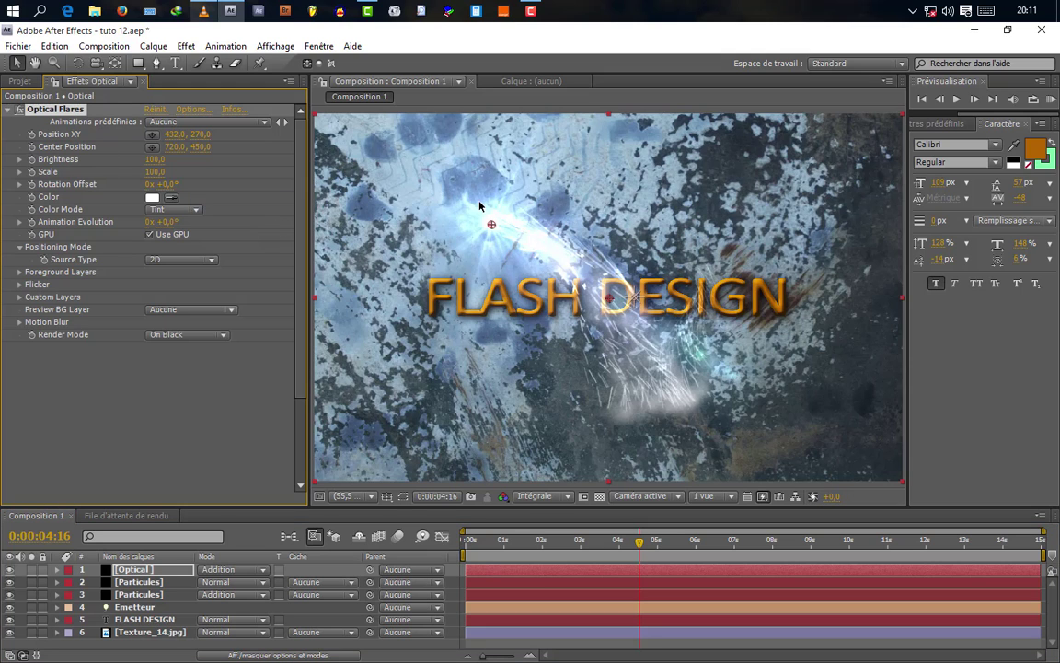
left_click_drag(498, 226, 520, 344)
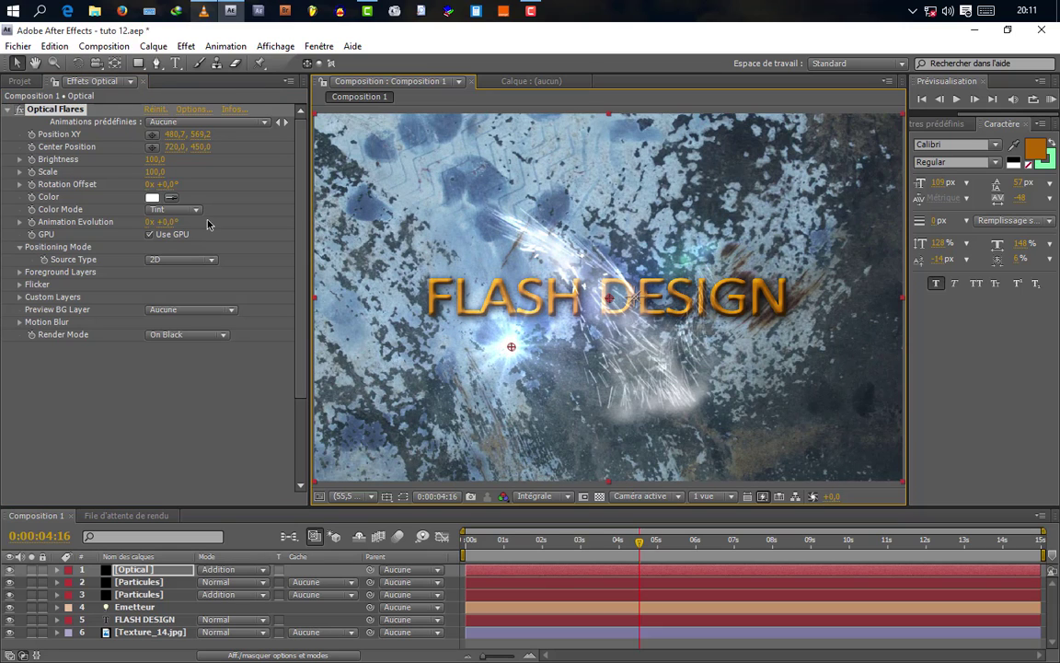
Step: Load the Blue Artifact preset from the Motion Graphics presets in the Optical Flares options
left_click(196, 110)
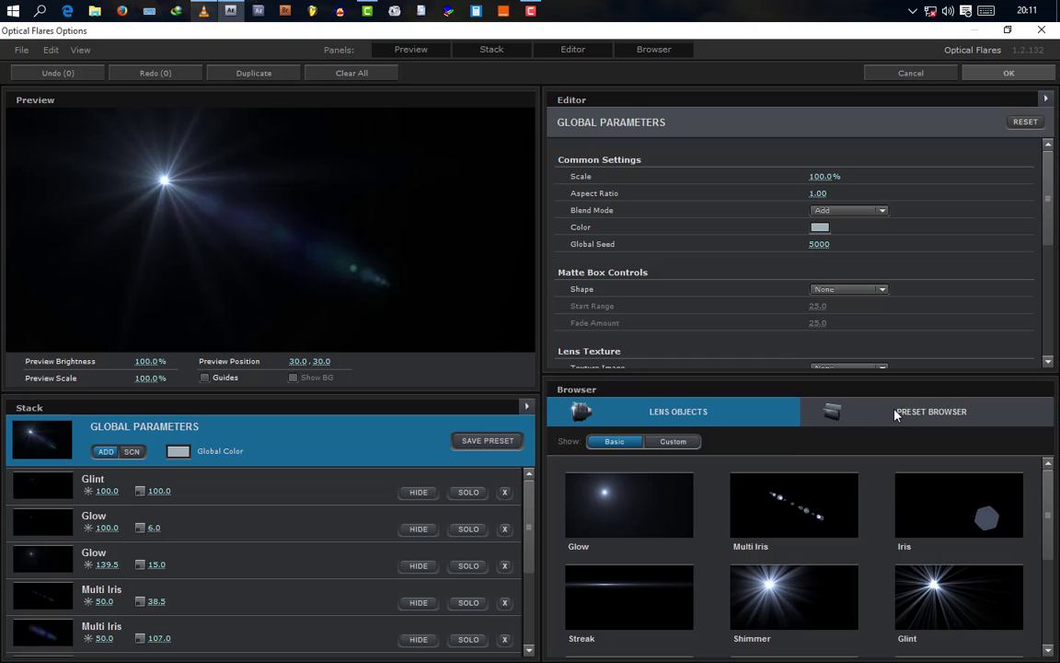
left_click(829, 411)
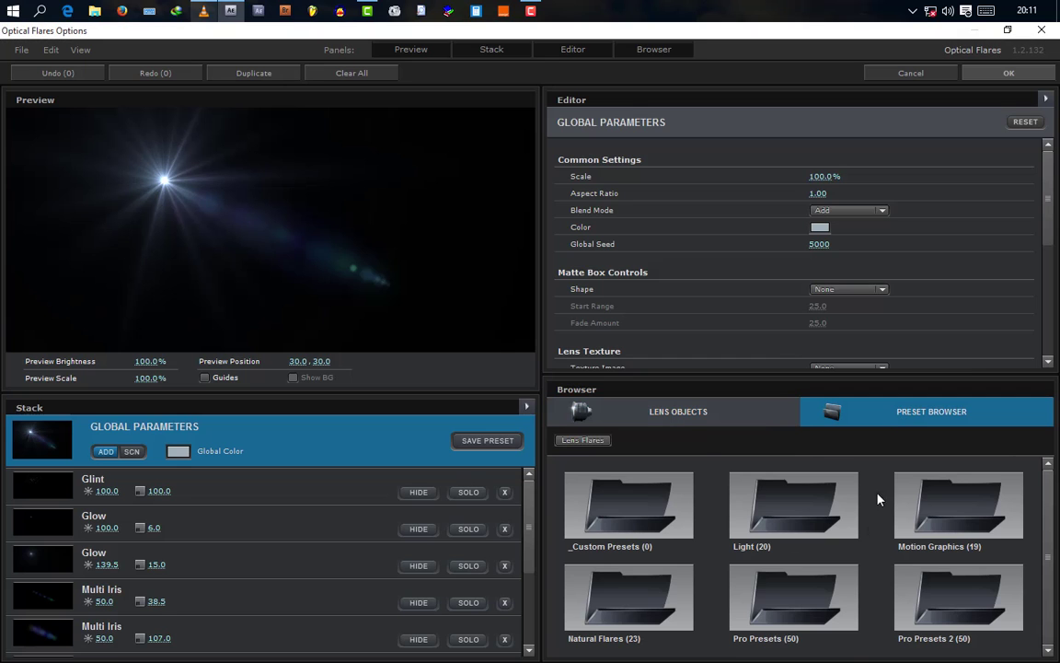
left_click(954, 532)
left_click(955, 522)
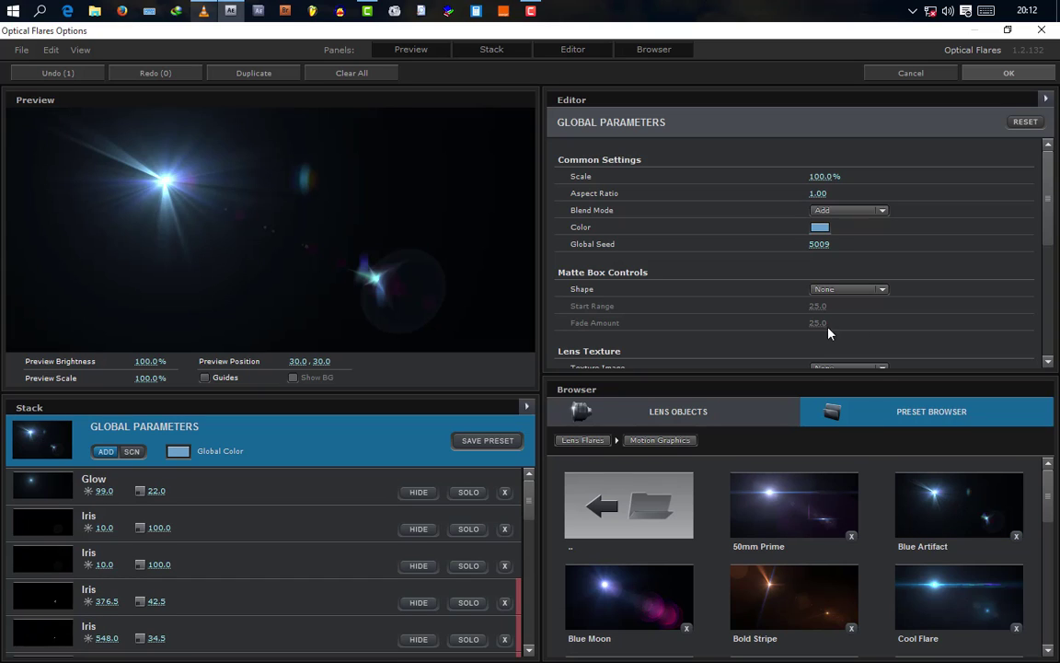
Step: Delete the two Iris elements with brightness 10 from the flare's stack, checking their effect by hiding them
left_click(419, 529)
left_click(419, 529)
left_click(505, 529)
left_click(419, 529)
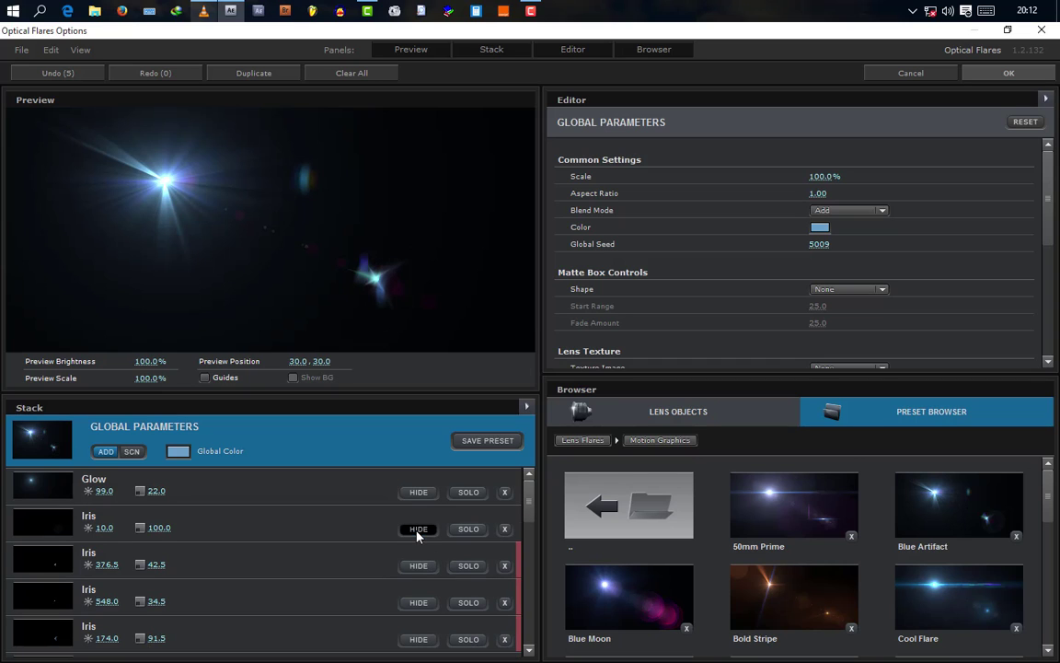
left_click(419, 530)
left_click(503, 531)
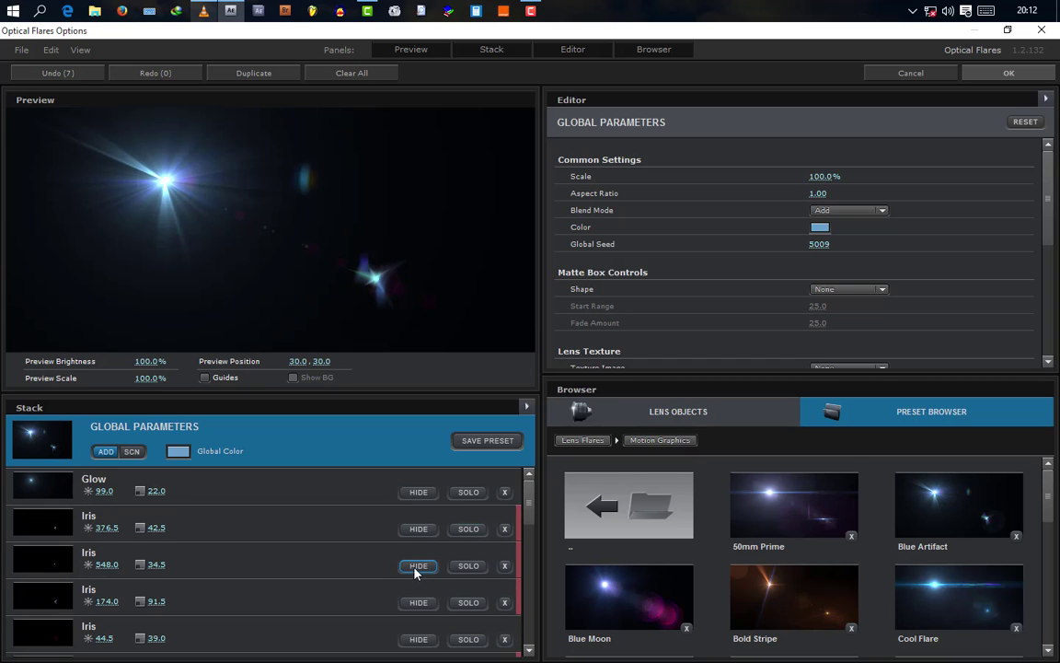
Step: Delete the Iris elements with brightness 548 and 44.5 from the flare's stack
left_click(416, 568)
left_click(416, 568)
left_click(503, 565)
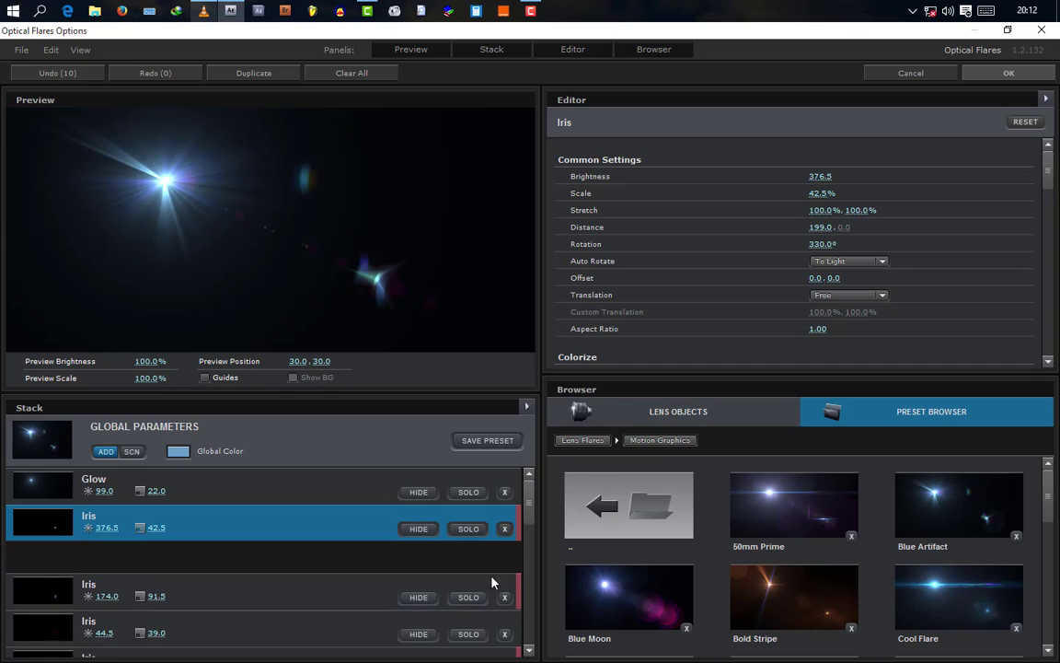
left_click(419, 590)
left_click(419, 590)
left_click(503, 589)
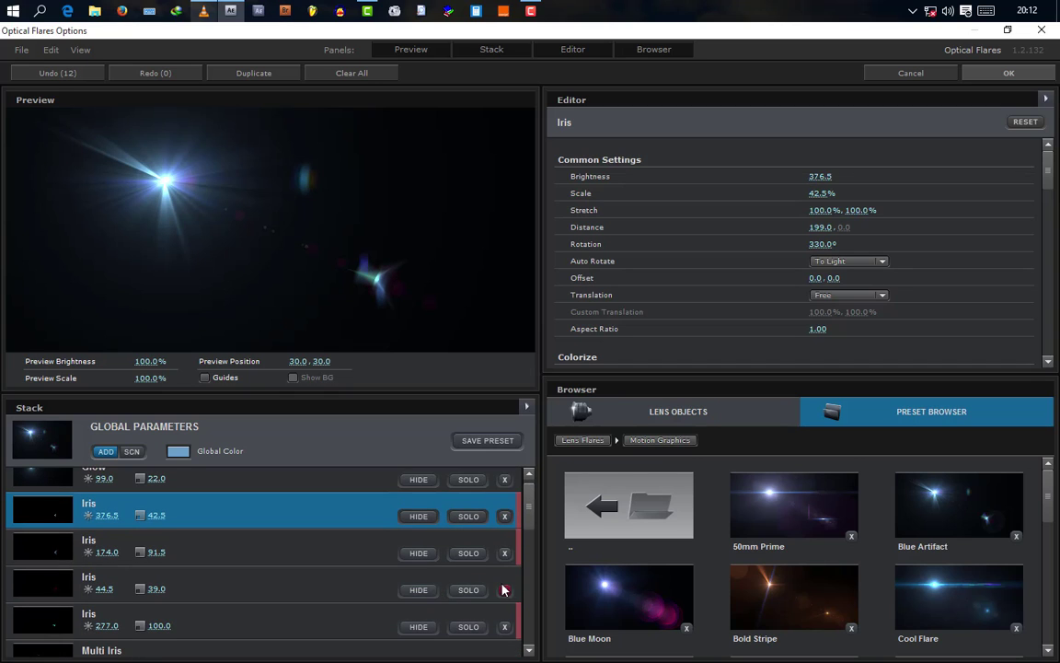
Step: Delete the remaining Iris elements, with brightness 174, 376.5 and 277, from the flare's stack
left_click(419, 554)
left_click(418, 553)
left_click(505, 553)
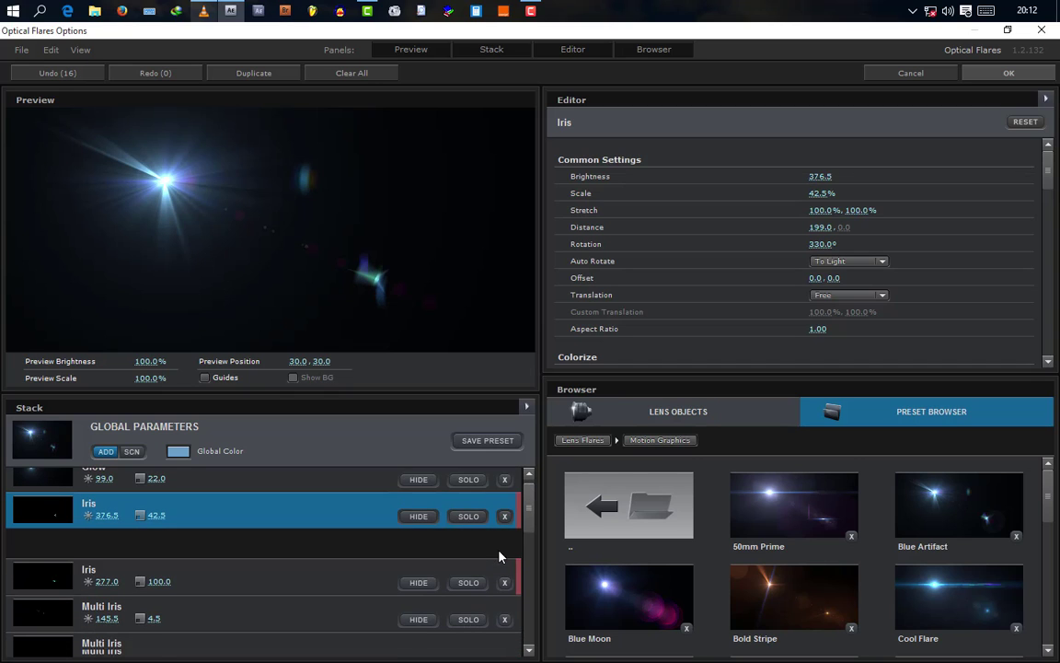
left_click(504, 518)
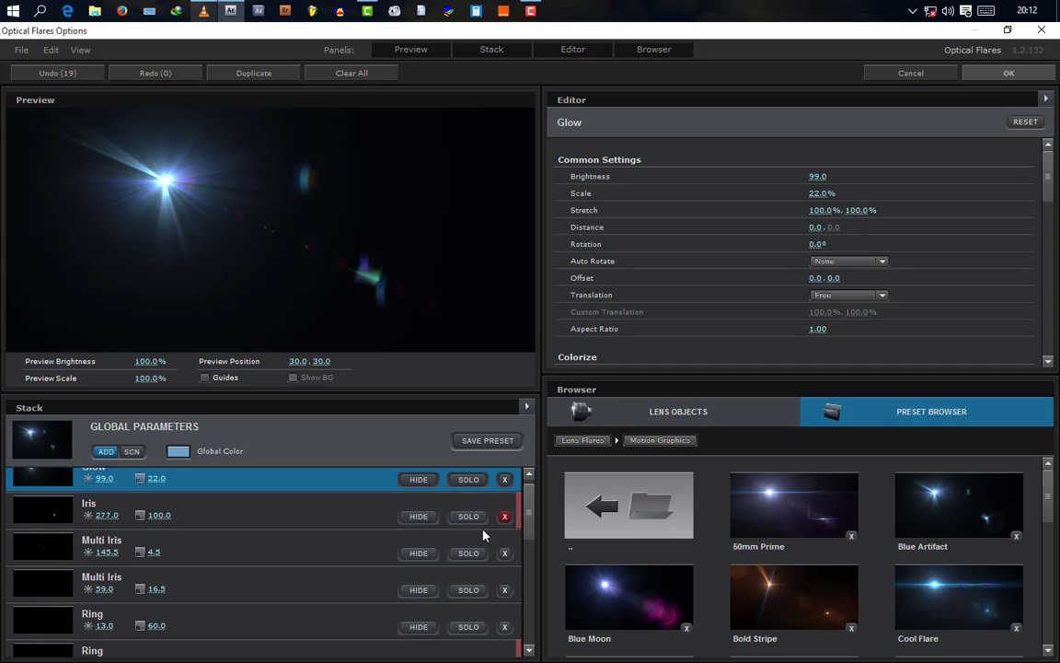
left_click(418, 517)
left_click(419, 516)
left_click(504, 516)
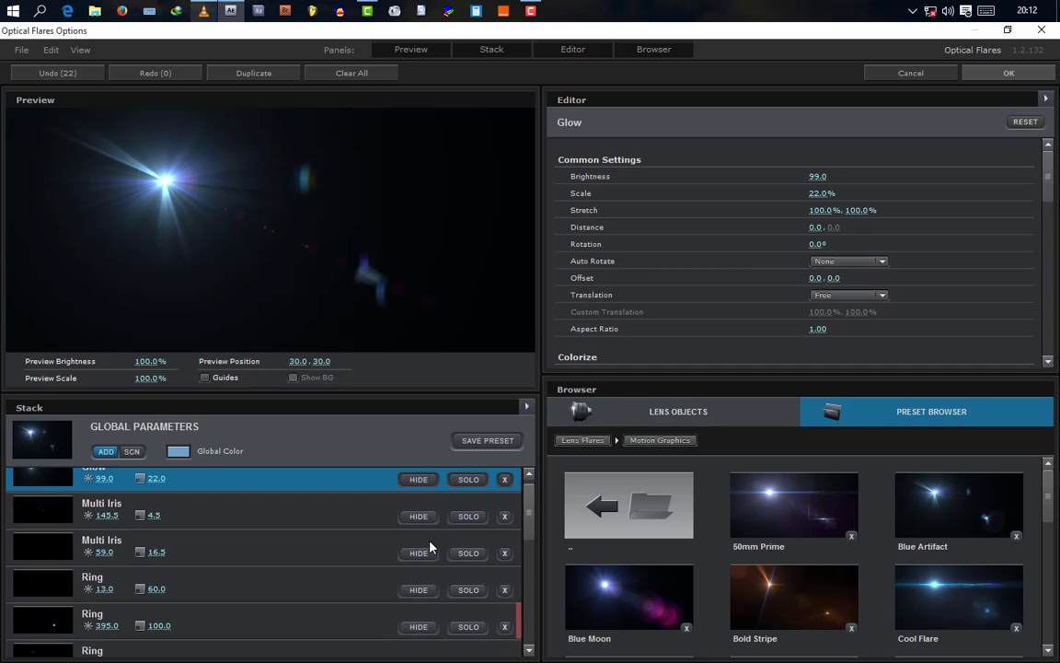
Step: Delete the Multi Iris with brightness 145.5 and the first four Ring elements, and hide the other Multi Iris
left_click(504, 517)
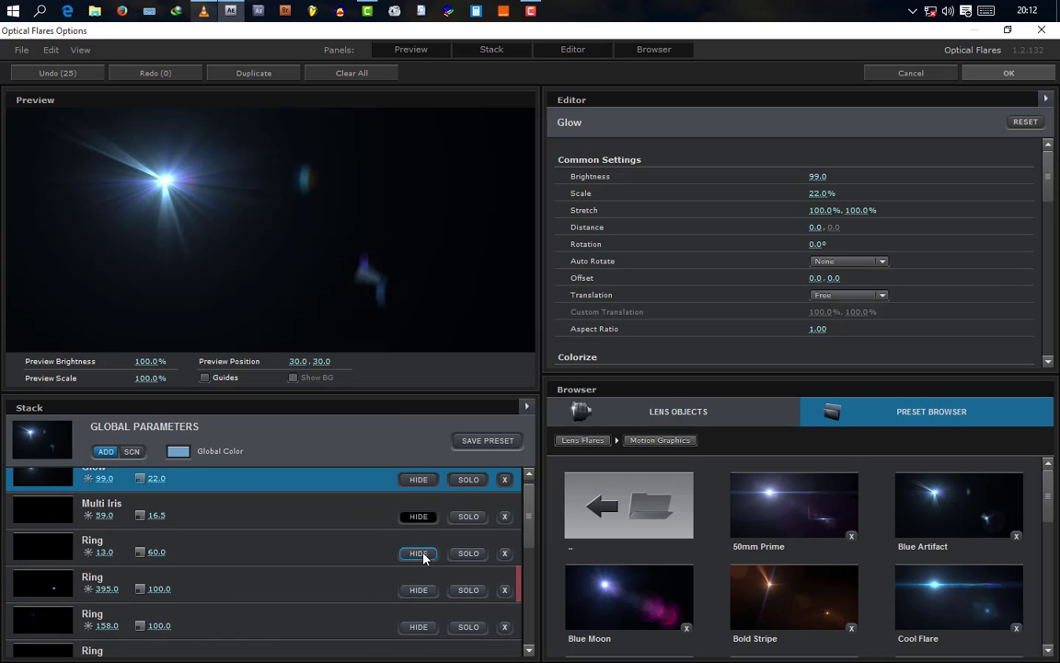
left_click(504, 552)
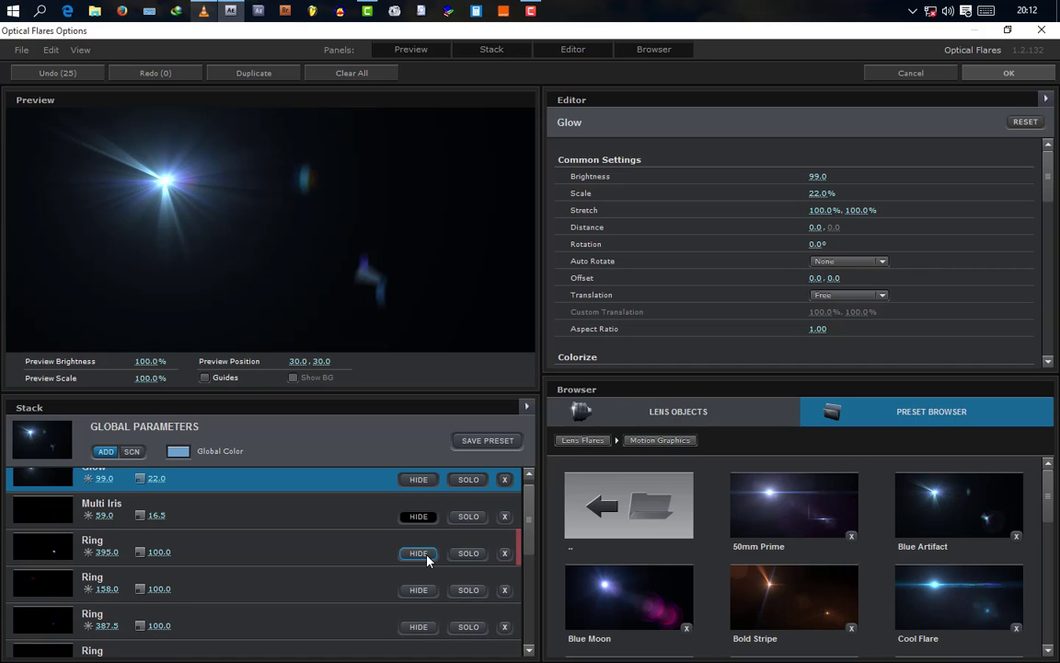
left_click(504, 553)
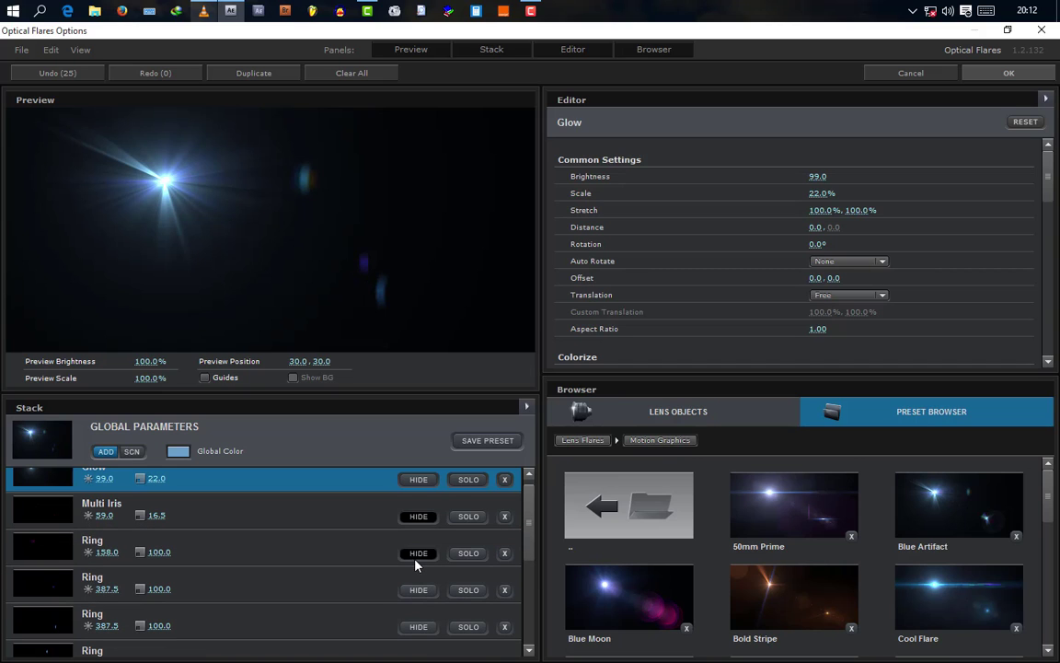
left_click(504, 553)
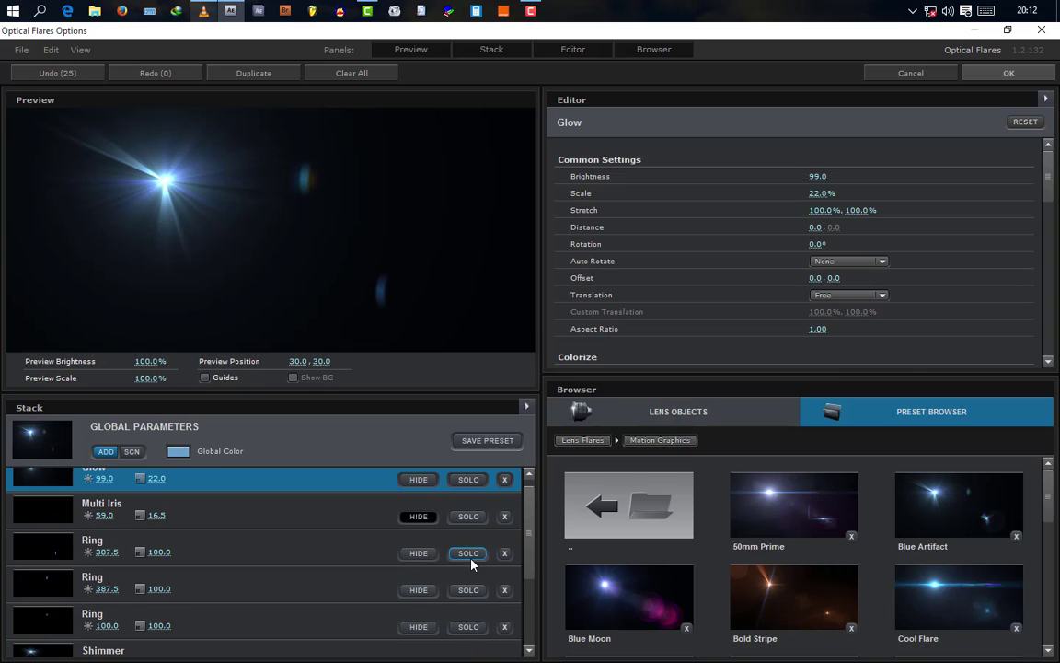
left_click(505, 553)
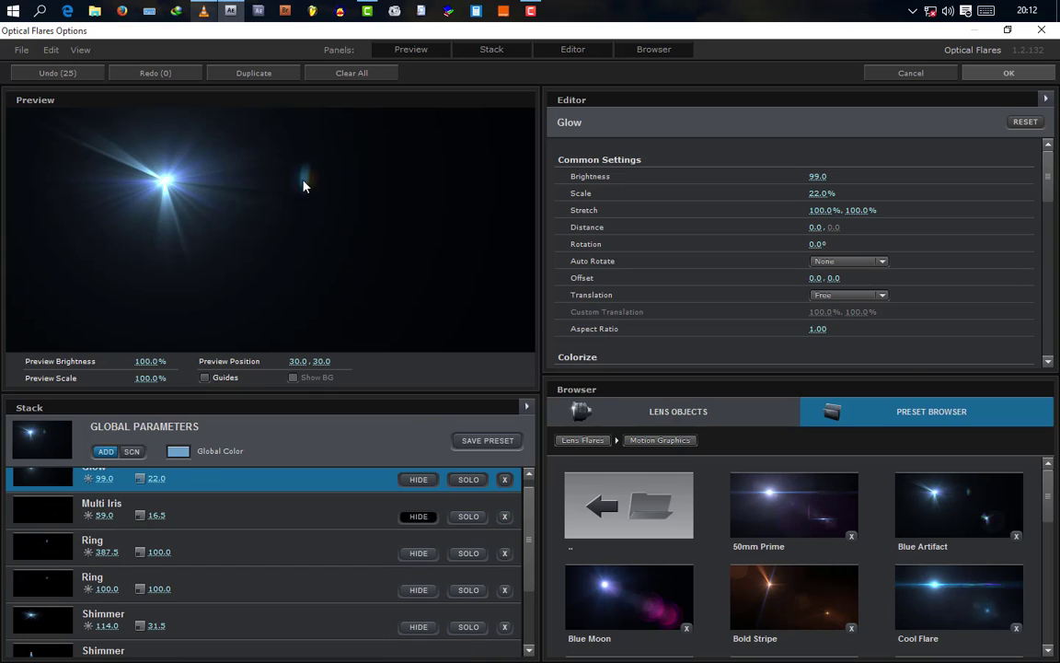
Step: Reposition the flare preview to about 64.5, 47.9, delete the last two Ring elements and accept the customised flare
left_click_drag(304, 186, 348, 224)
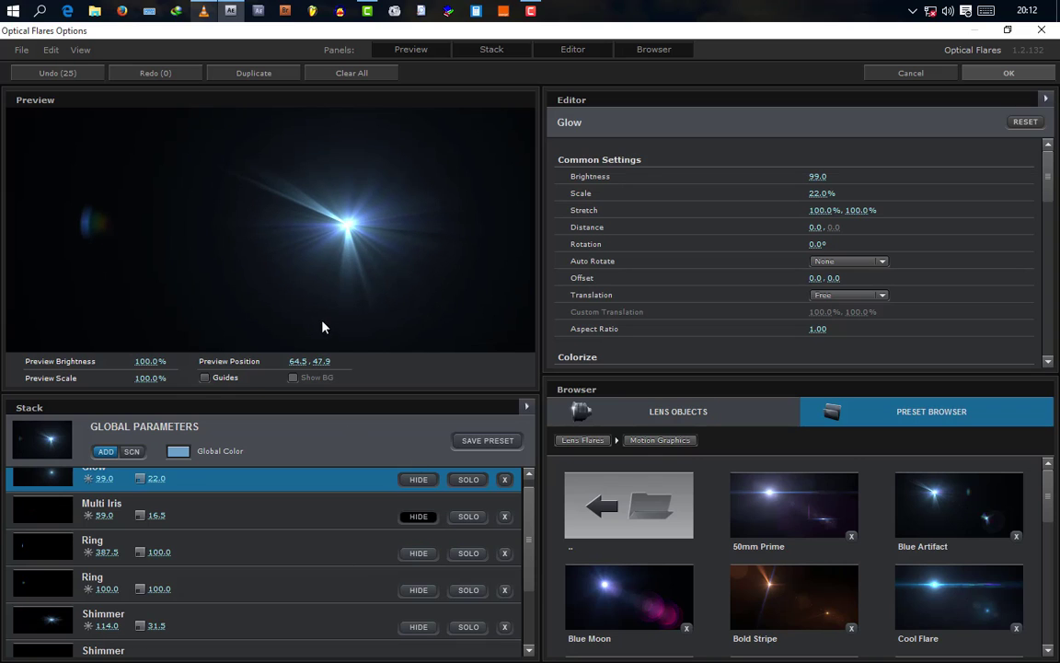
left_click(432, 564)
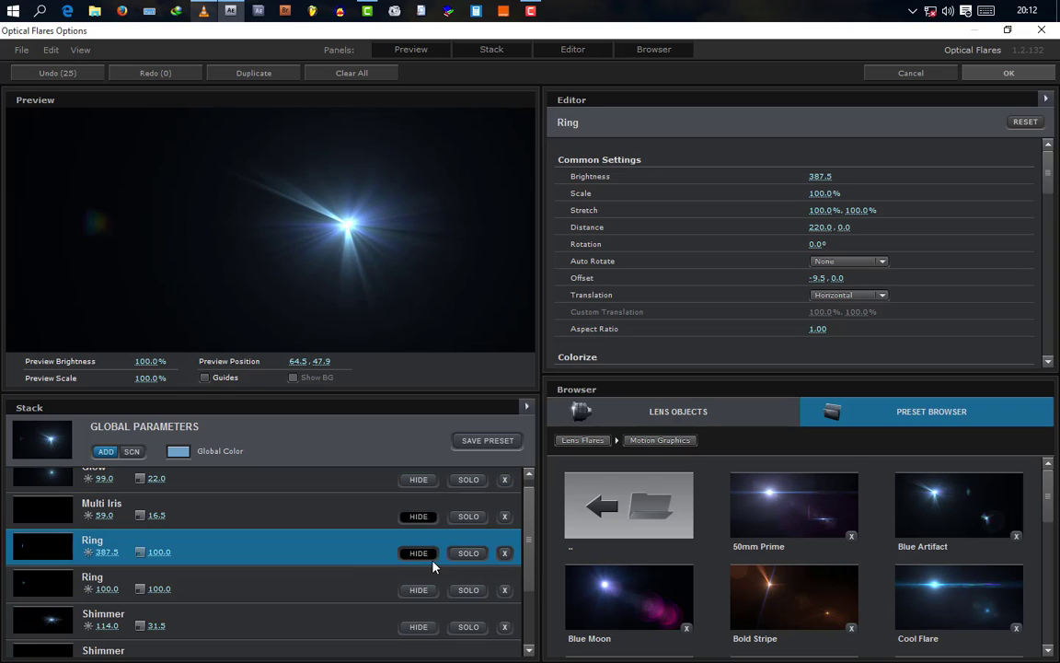
left_click(505, 553)
left_click(503, 556)
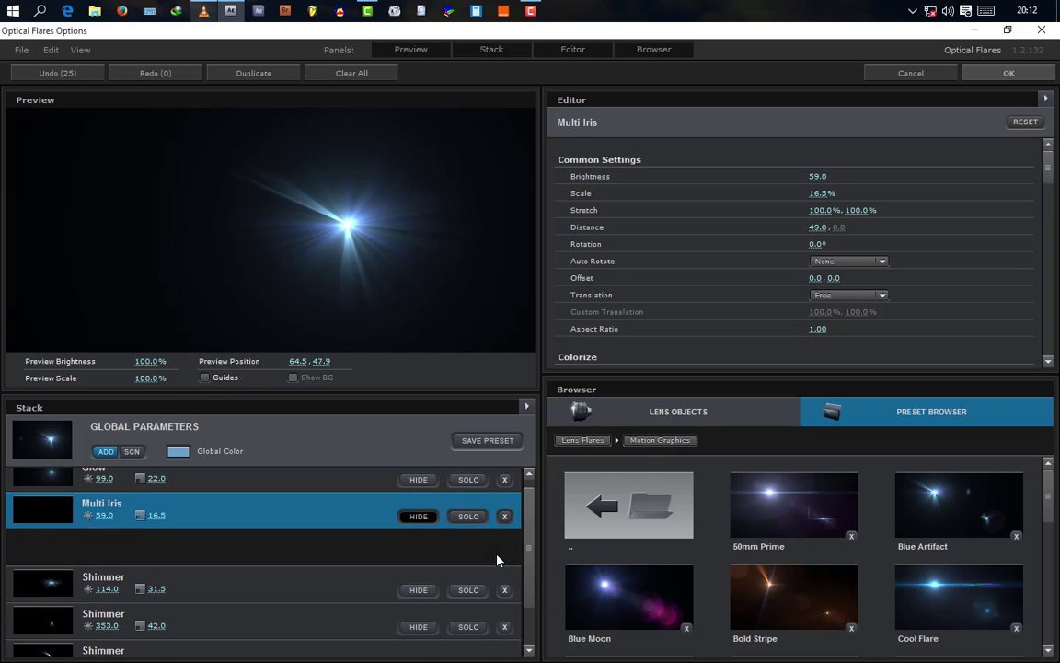
left_click(980, 73)
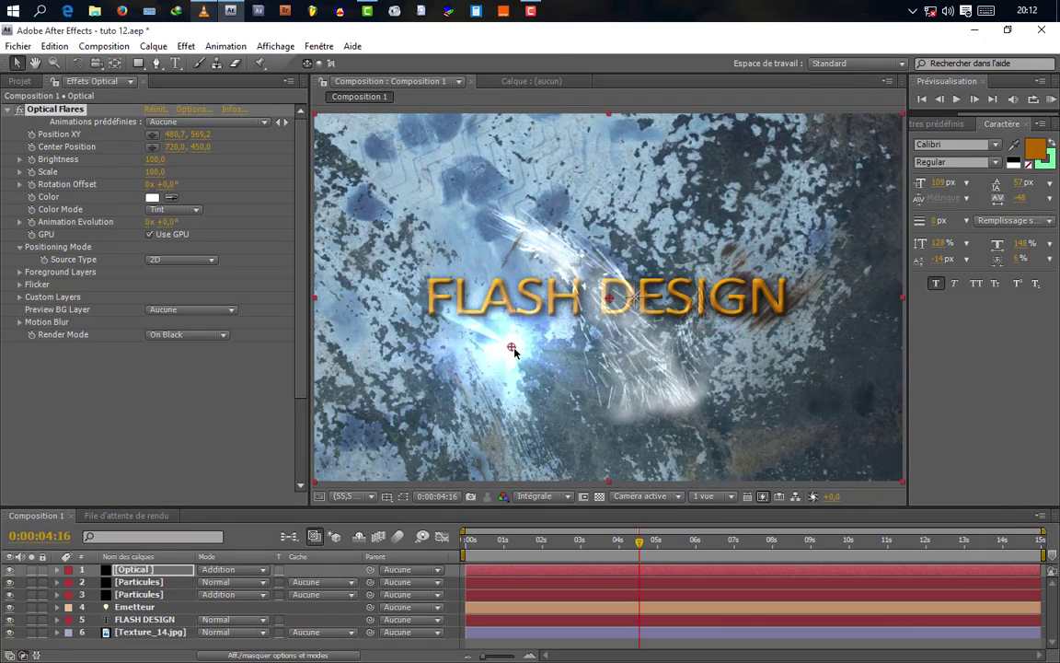
Step: Move the flare to about 1093.4, 639.5 and set the Optical Flares positioning source type to Track Lights
left_click_drag(513, 350, 763, 374)
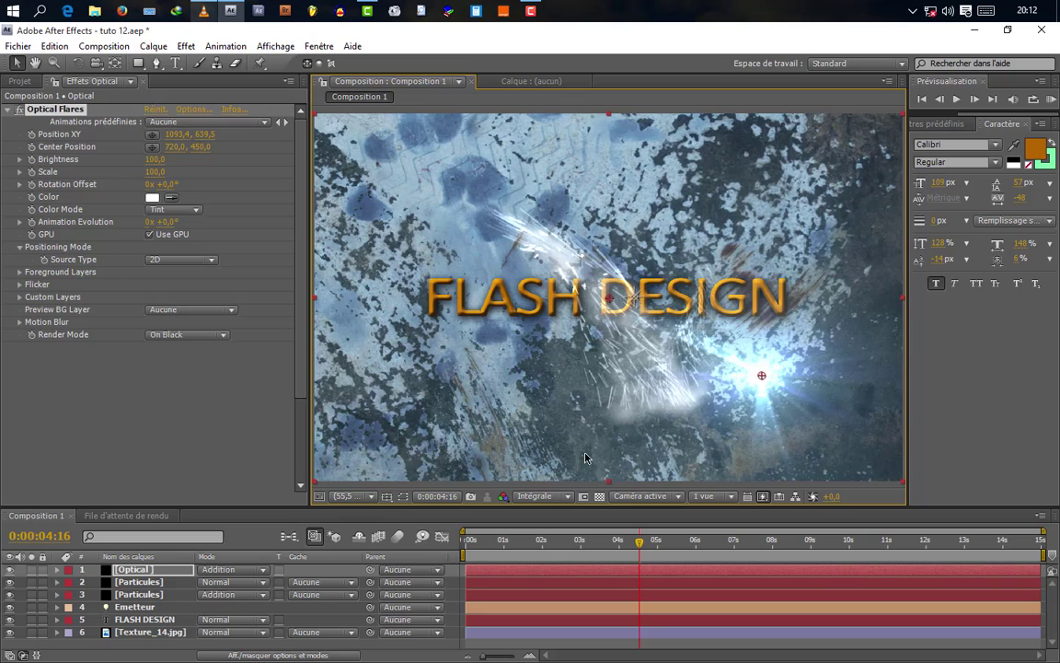
left_click(161, 573)
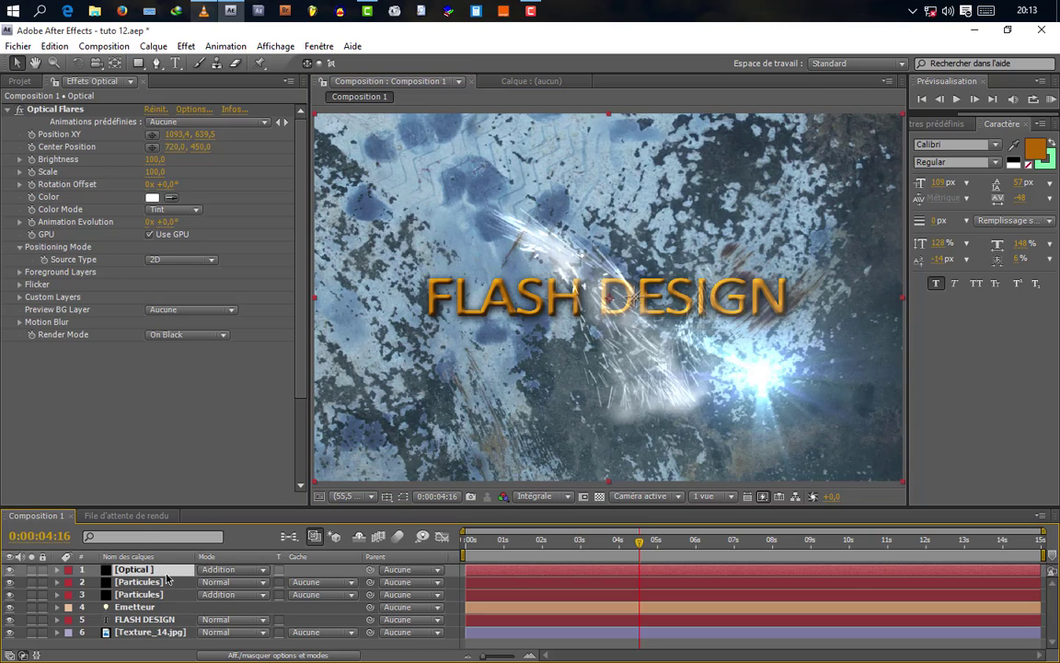
left_click(168, 266)
left_click(190, 294)
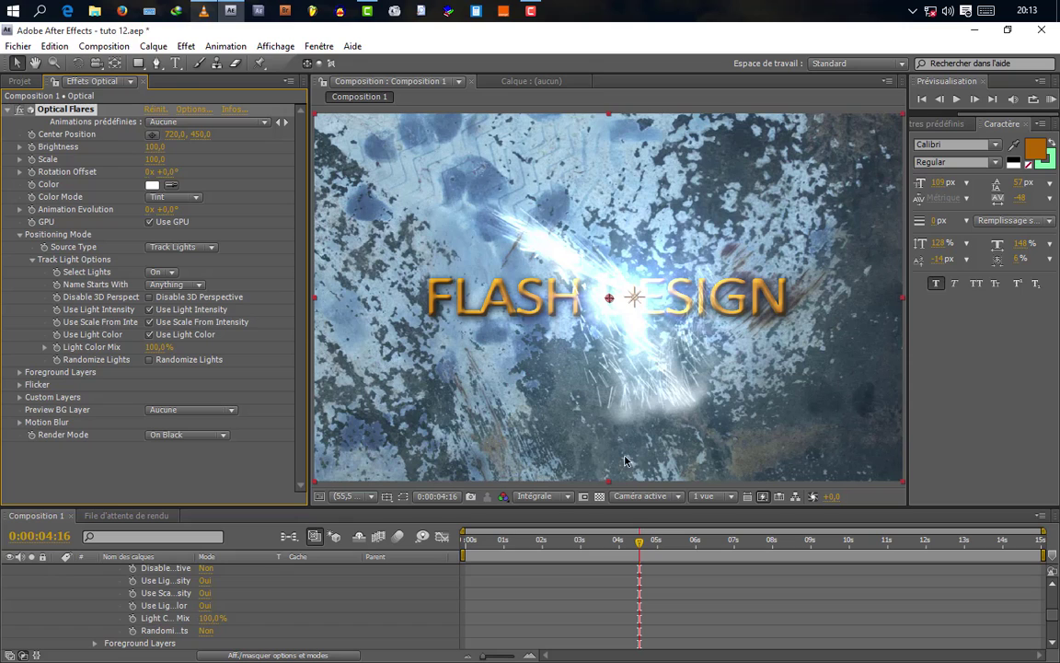
Step: Check the tracked flare at 0:00:03:14 and 0:00:01:23, and set the Optical Flares colour to orange FF7800
left_click_drag(641, 553, 599, 553)
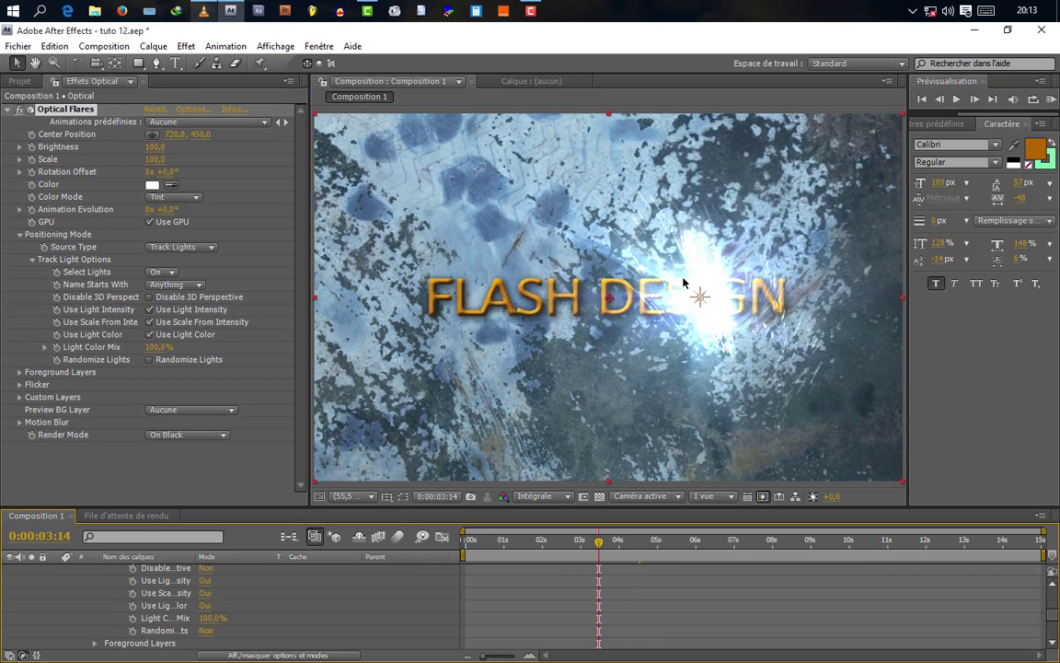
left_click(532, 551)
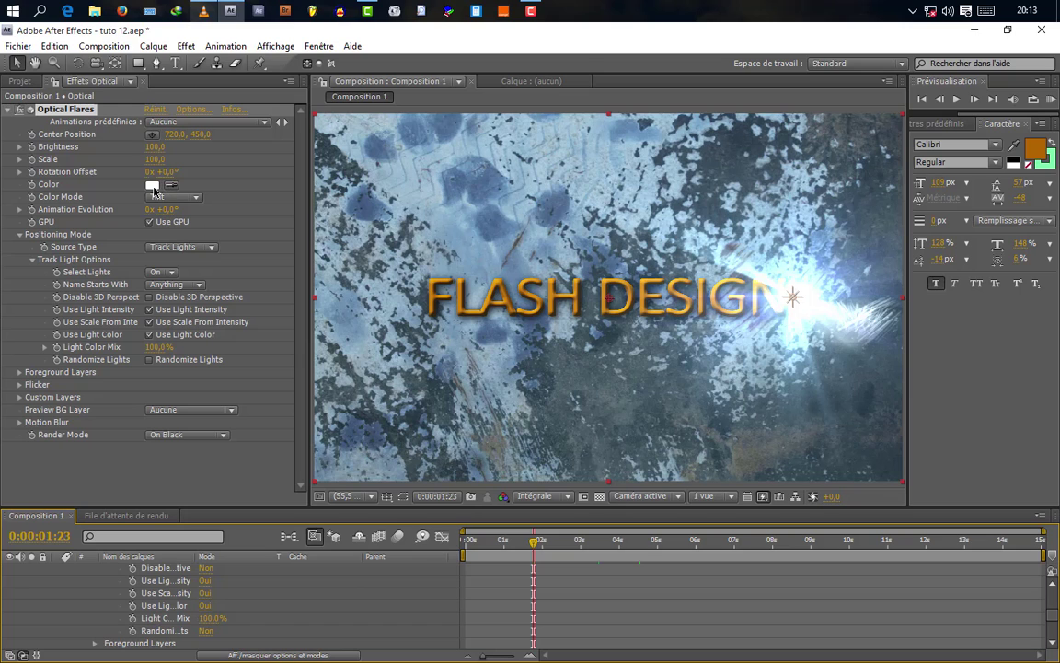
left_click(152, 185)
left_click(467, 567)
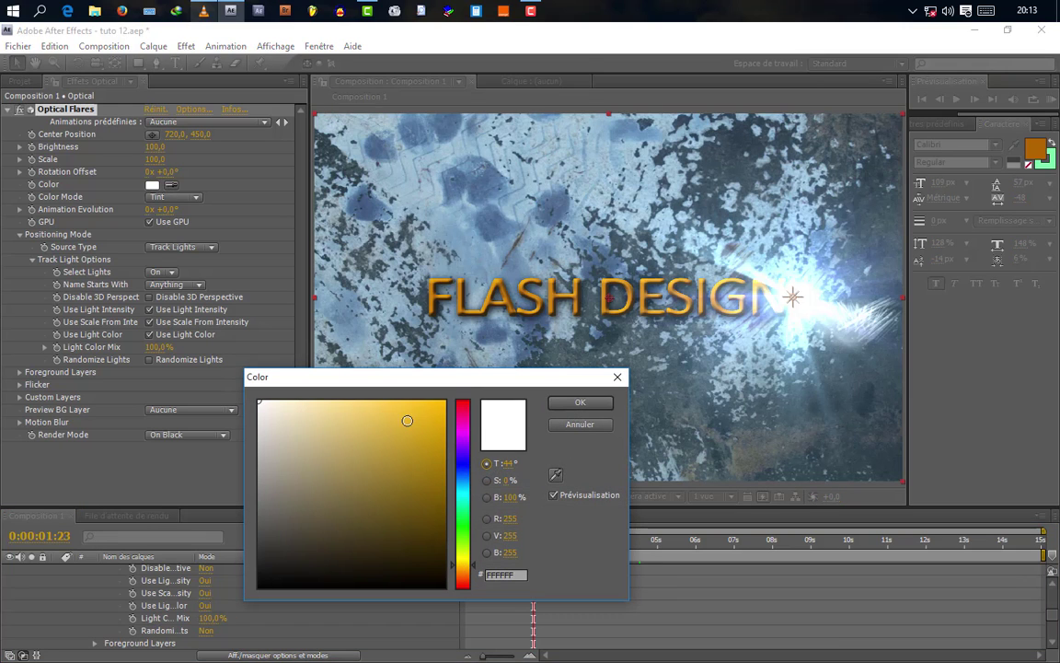
left_click(444, 401)
left_click(464, 577)
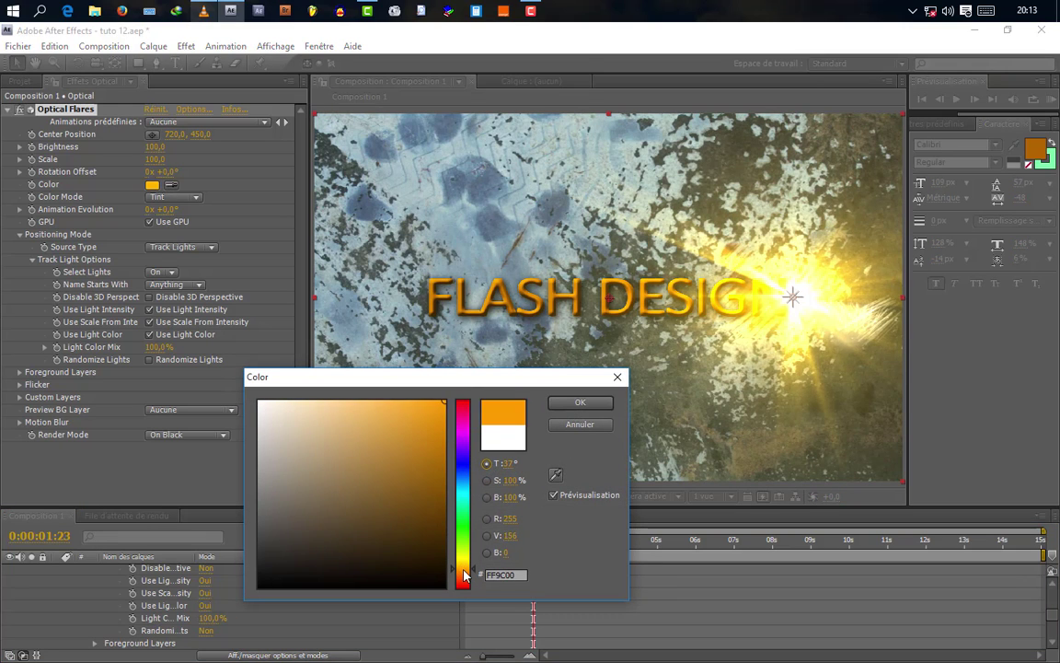
left_click_drag(466, 577, 466, 578)
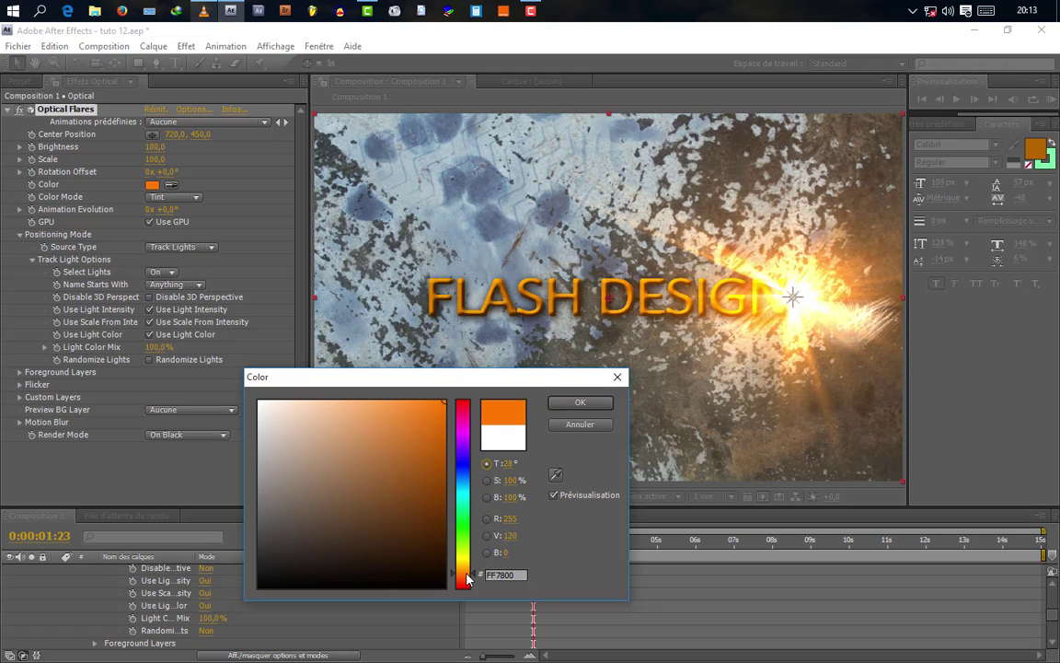
left_click(580, 402)
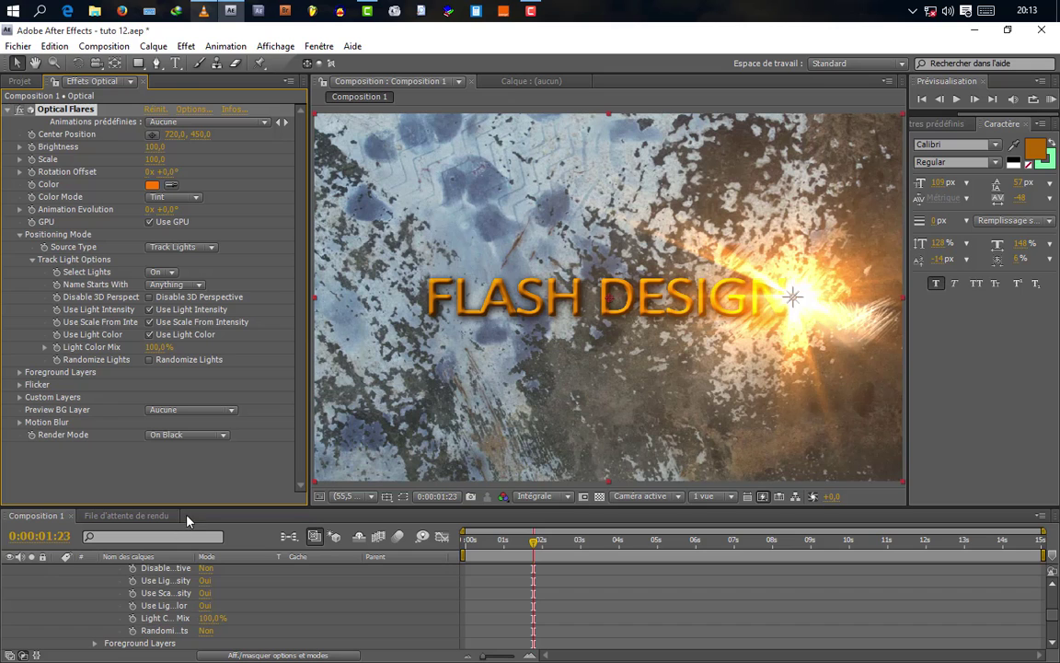
Step: Give the timeline more height and collapse the Optical layer's expanded properties
left_click_drag(187, 509, 184, 423)
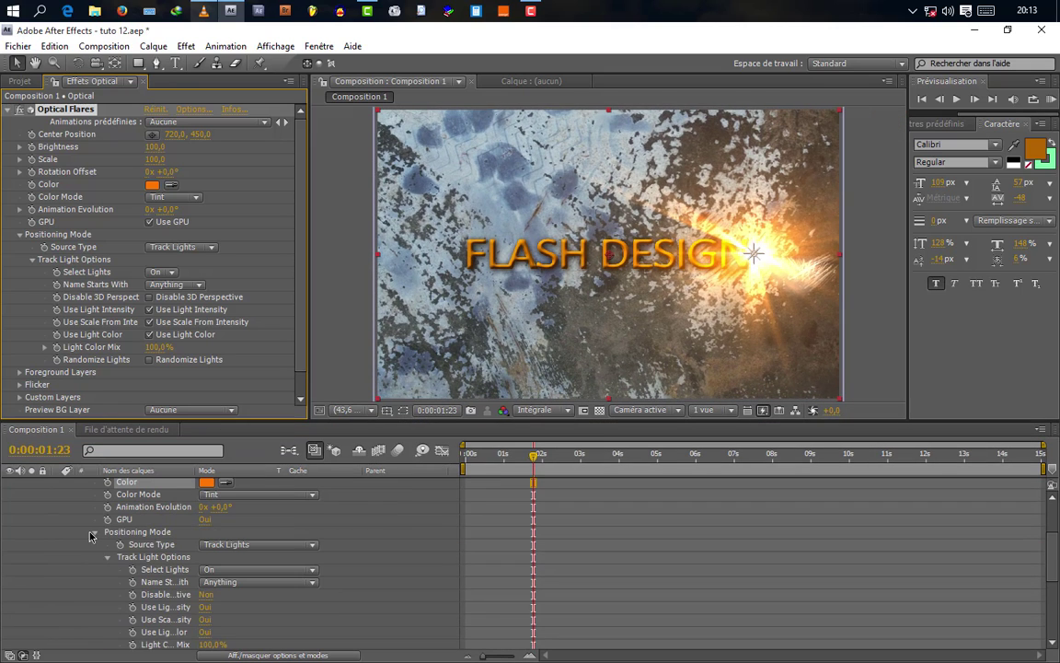
left_click(92, 532)
scroll(78, 525, "up", 4)
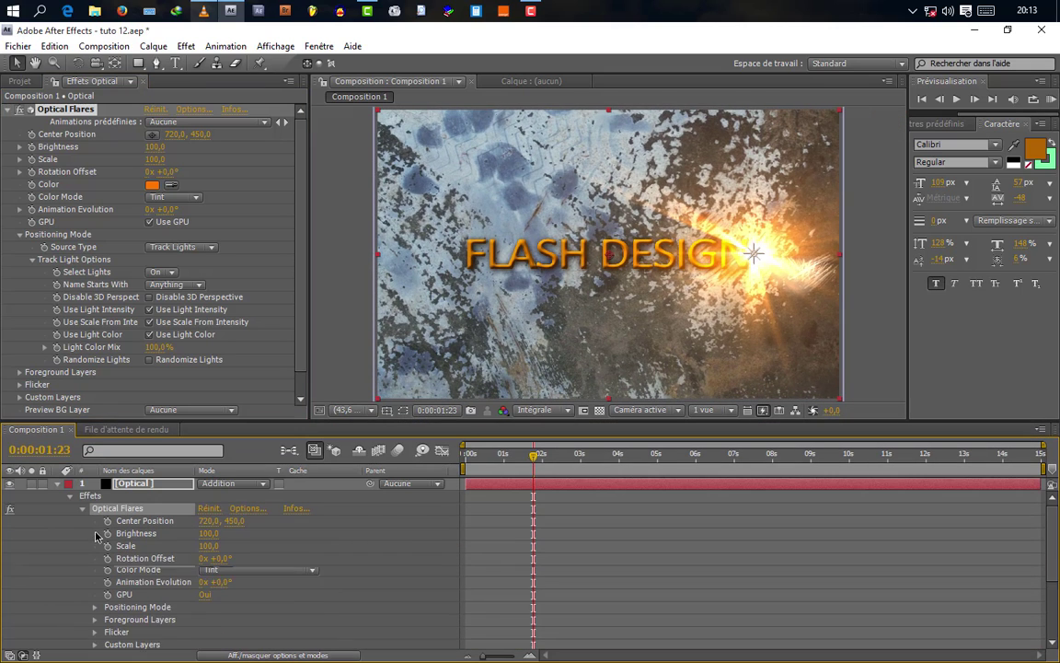
left_click(57, 483)
Step: Solo the upper Particules layer and set its Particular particle colour to orange FF971C
left_click(138, 495)
scroll(199, 219, "down", 5)
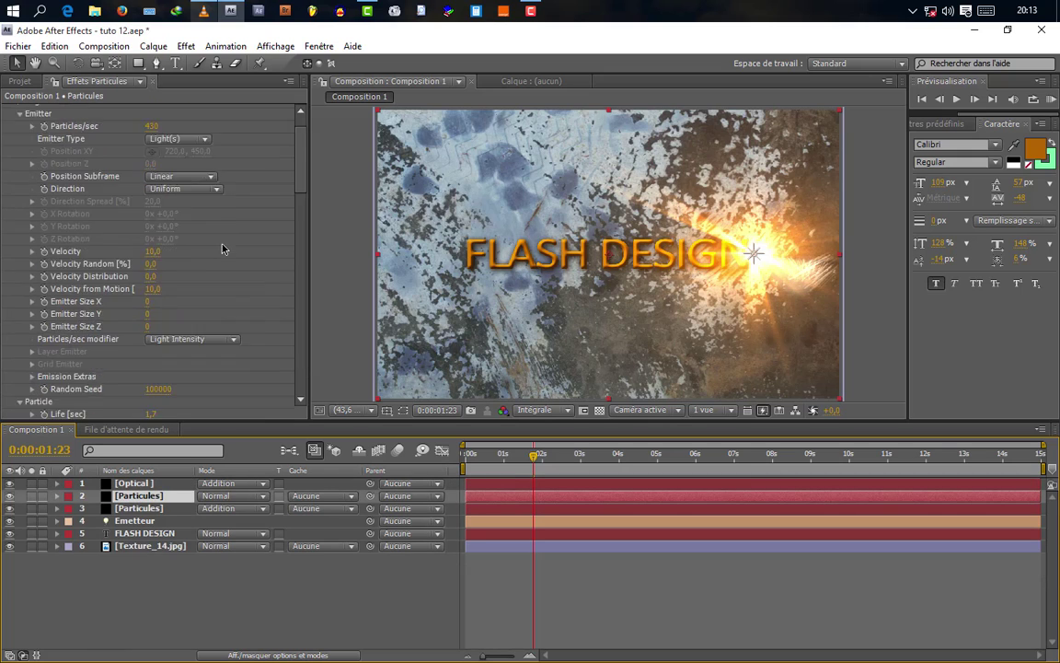
scroll(222, 250, "down", 2)
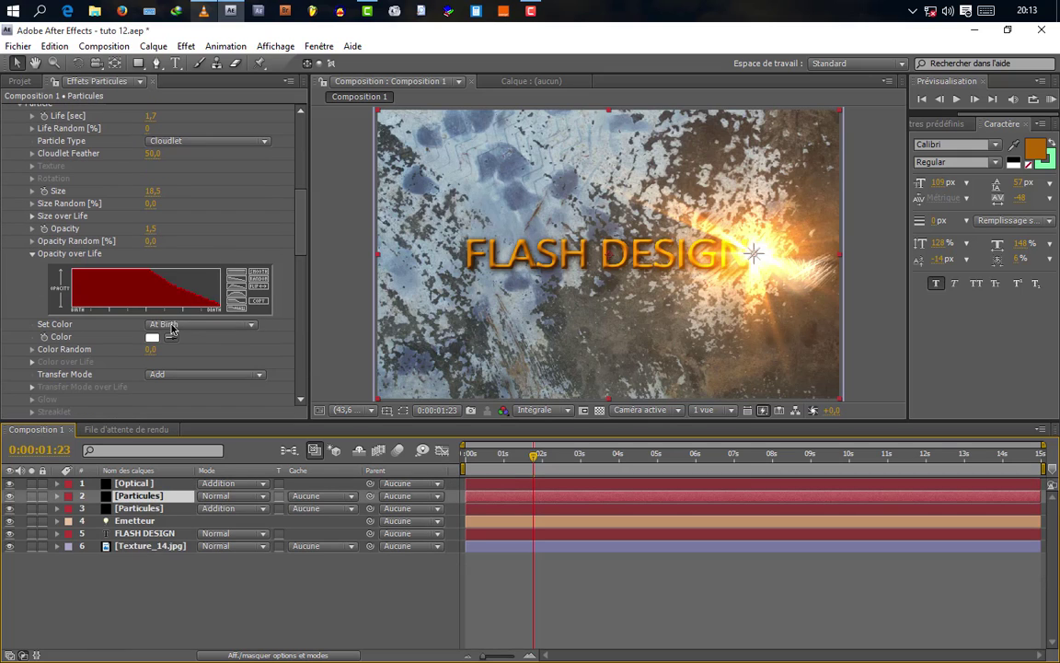
left_click(31, 495)
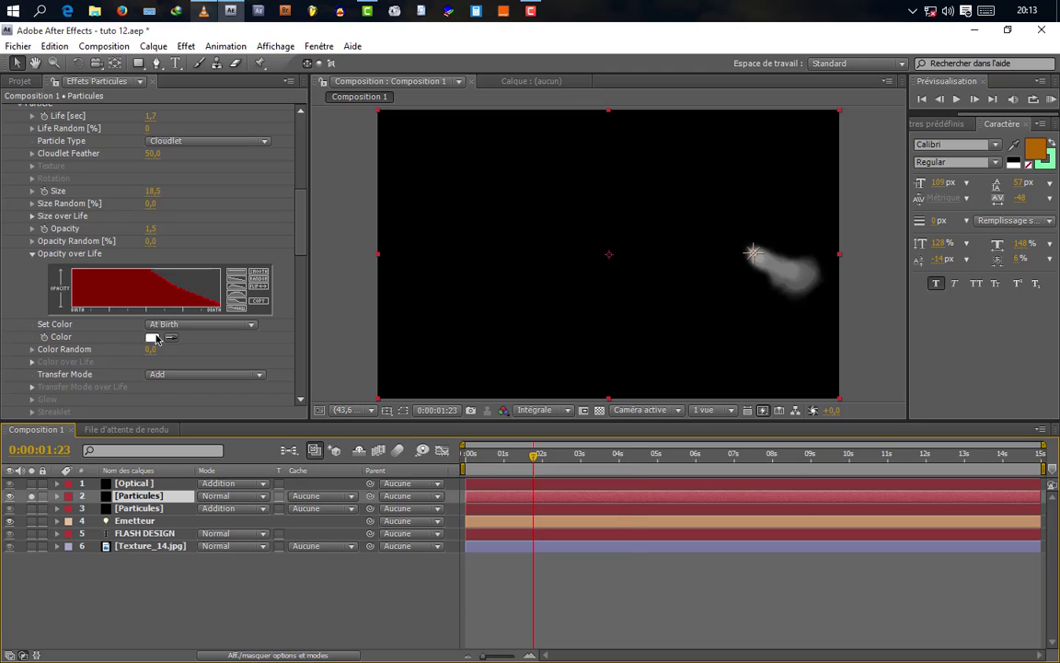
left_click(152, 337)
left_click(463, 560)
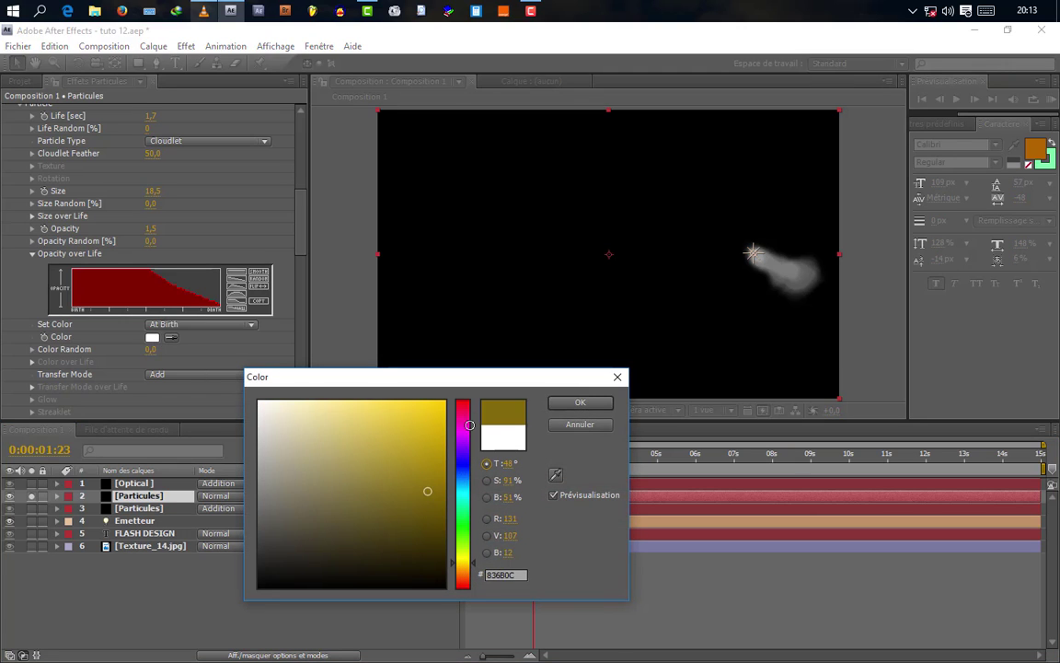
left_click(445, 417)
left_click(468, 575)
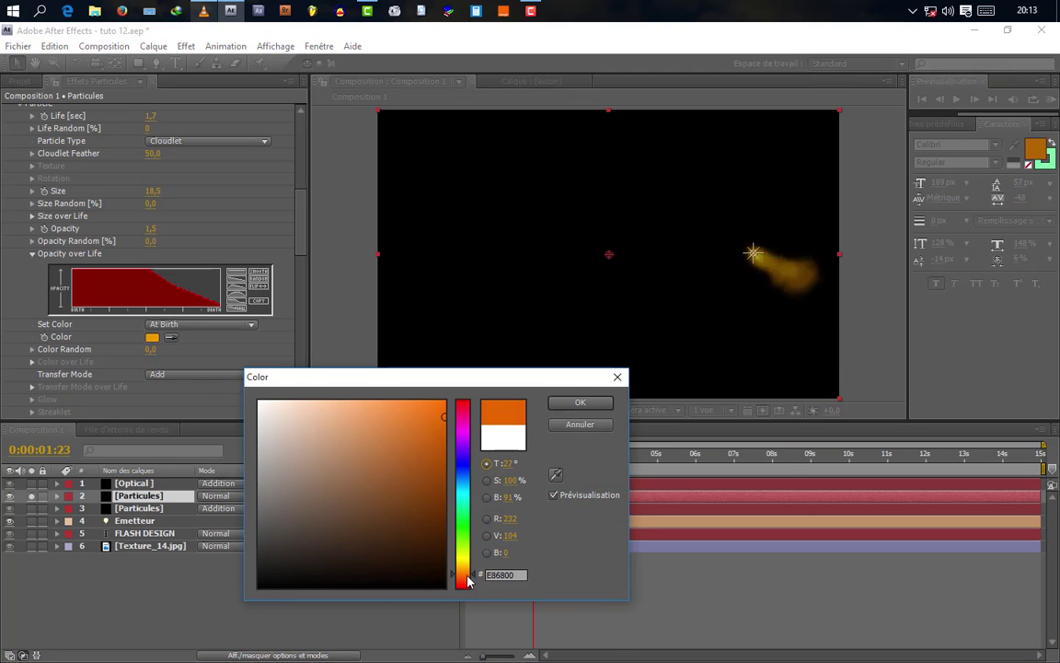
left_click_drag(468, 574, 473, 573)
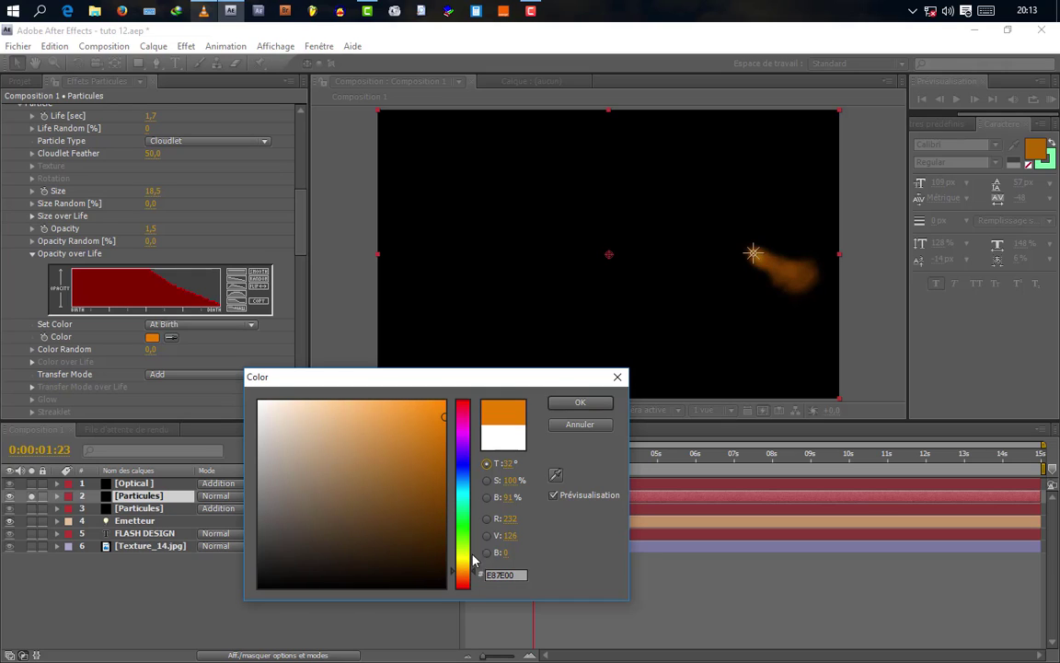
left_click_drag(428, 419, 455, 397)
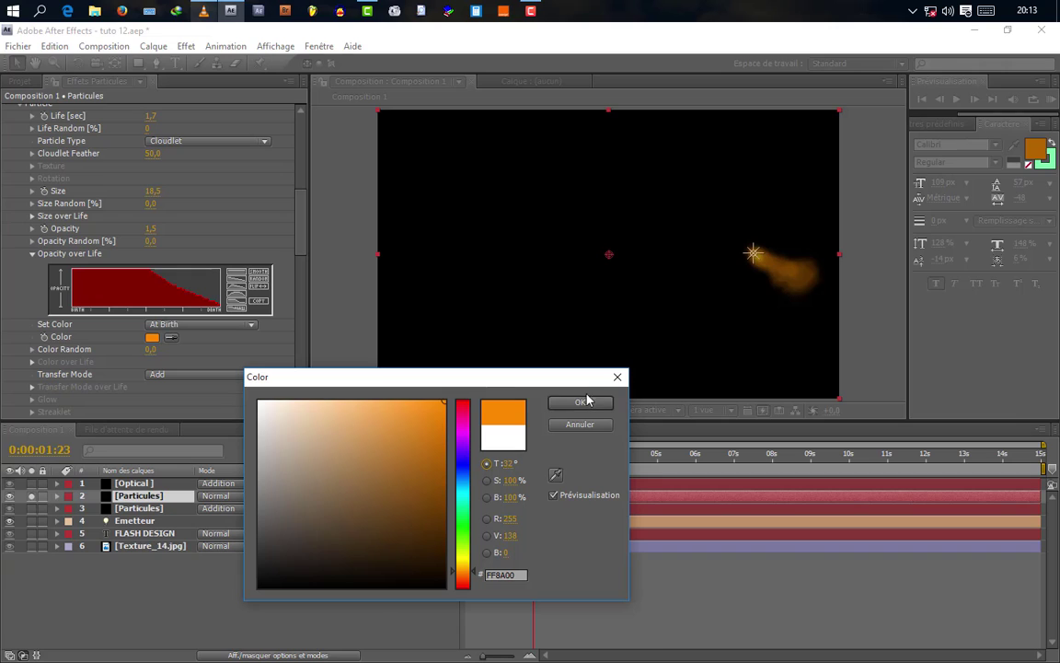
mouse_move(439, 405)
left_mouse_down()
mouse_move(406, 382)
mouse_move(431, 384)
mouse_move(423, 379)
left_mouse_up()
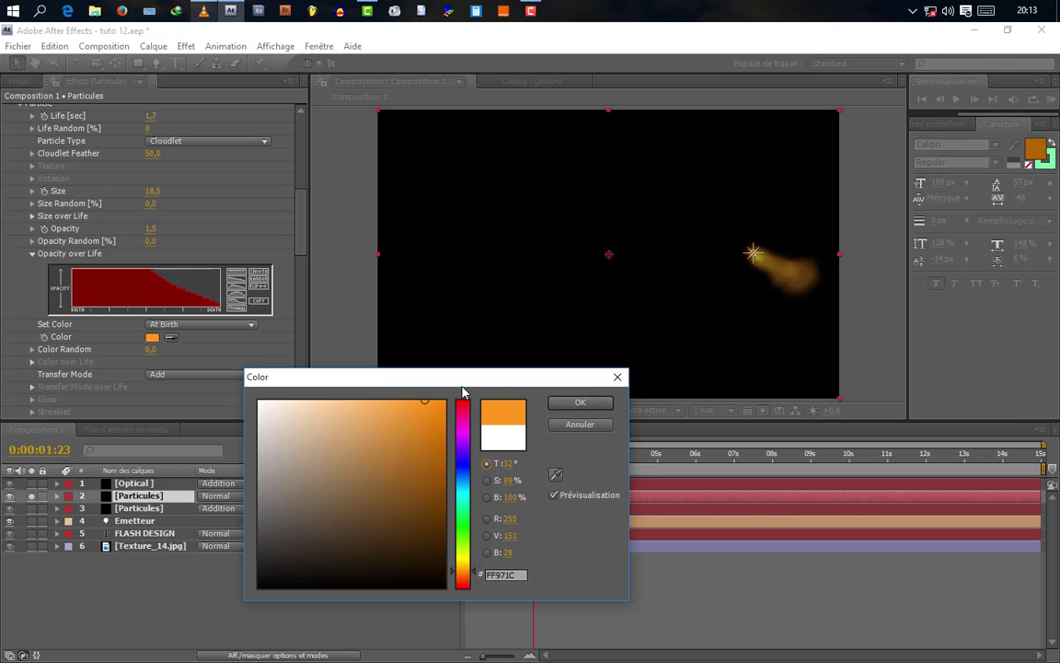
left_click(578, 402)
Step: Solo the lower Particules layer and set its Particular particle colour to orange EE8600
left_click(181, 512)
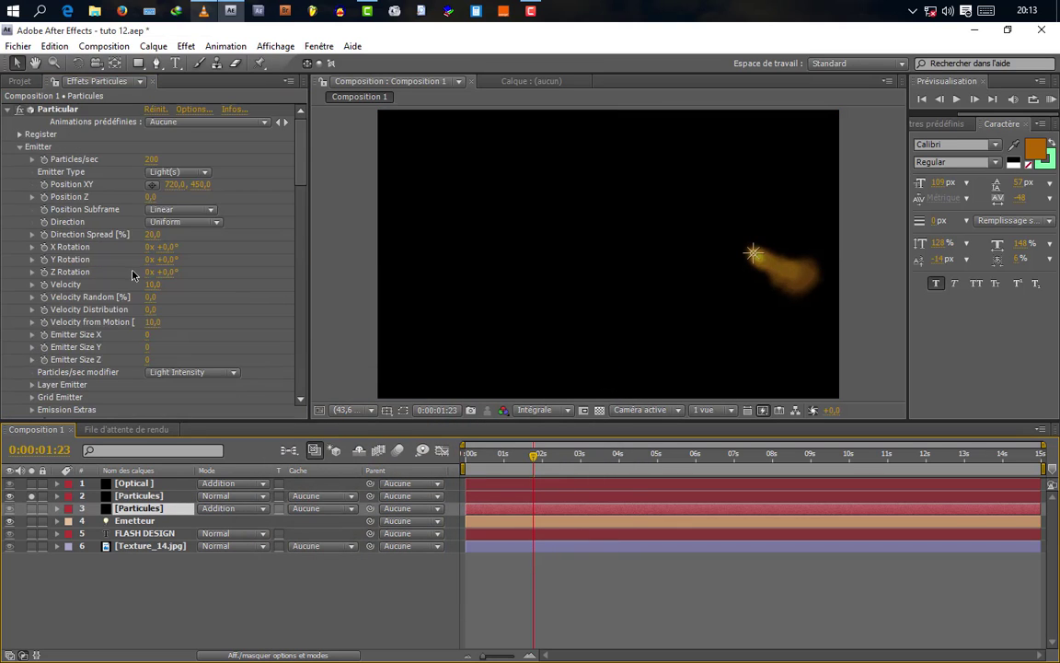
scroll(118, 243, "down", 10)
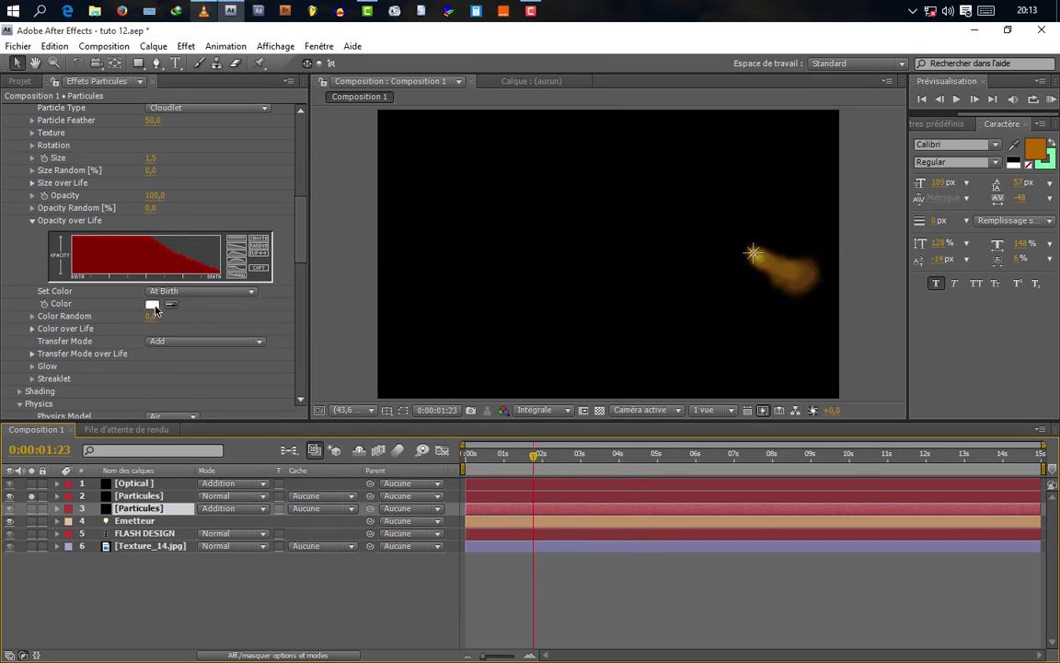
left_click(153, 305)
left_click(578, 402)
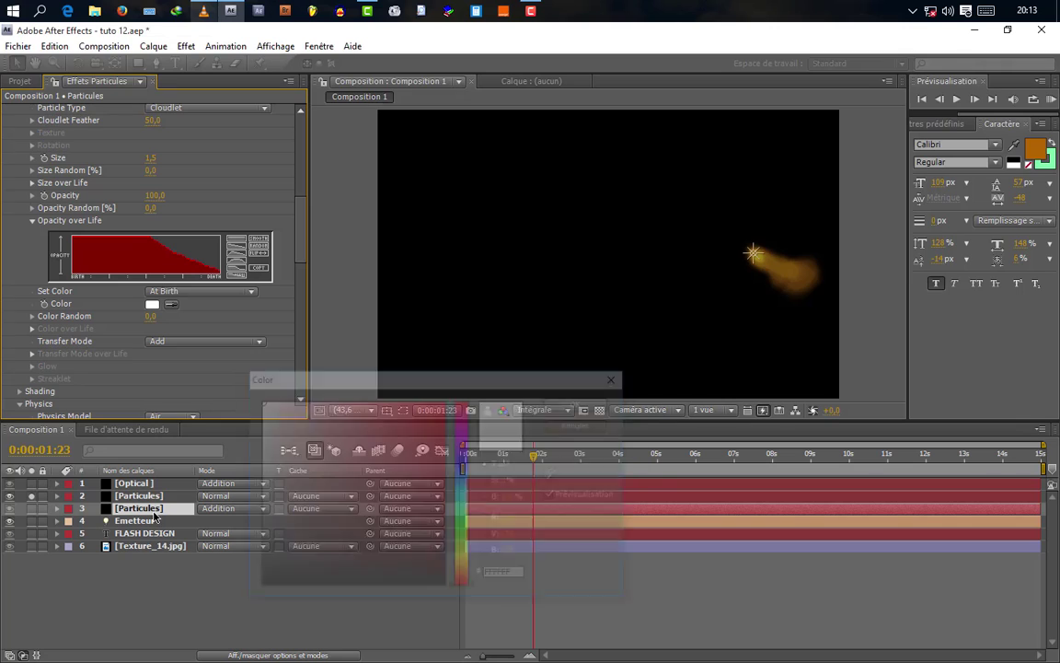
left_click(152, 305)
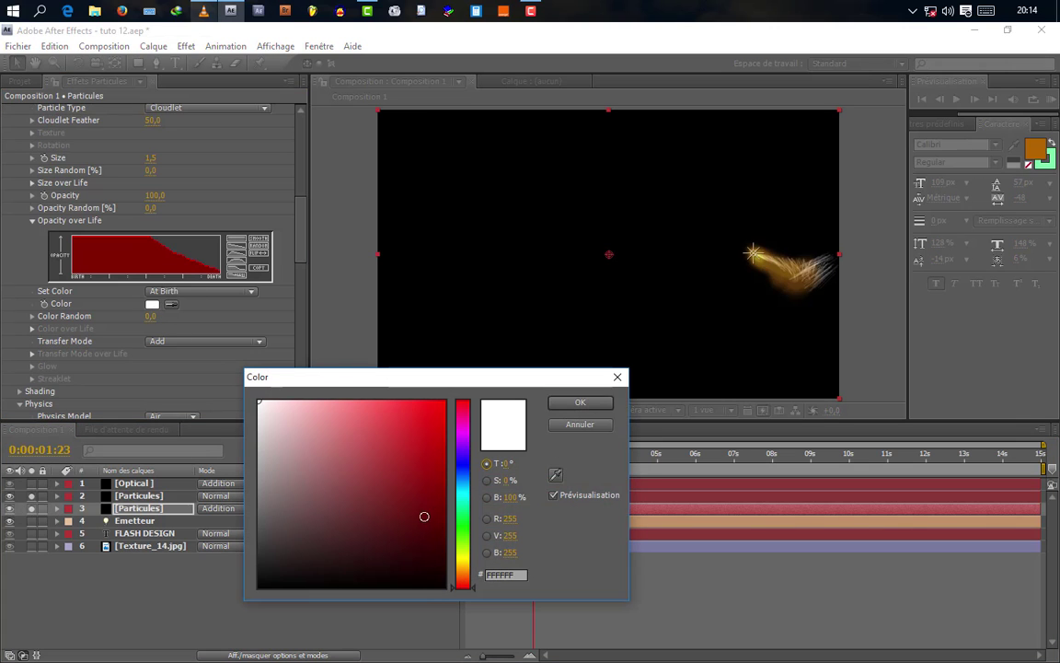
left_click_drag(464, 545, 469, 574)
left_click(444, 412)
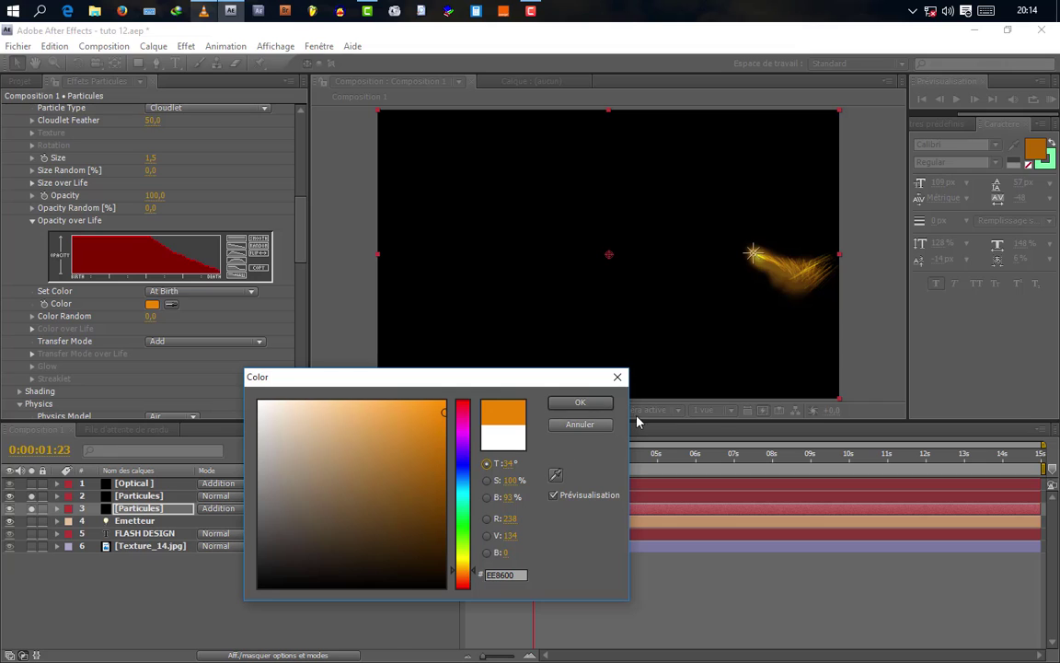
left_click(580, 402)
Step: Check the particles at 0:00:03:04 and 0:00:05:03, and adjust the lower Particules layer's particle colour to E58407
left_click(626, 460)
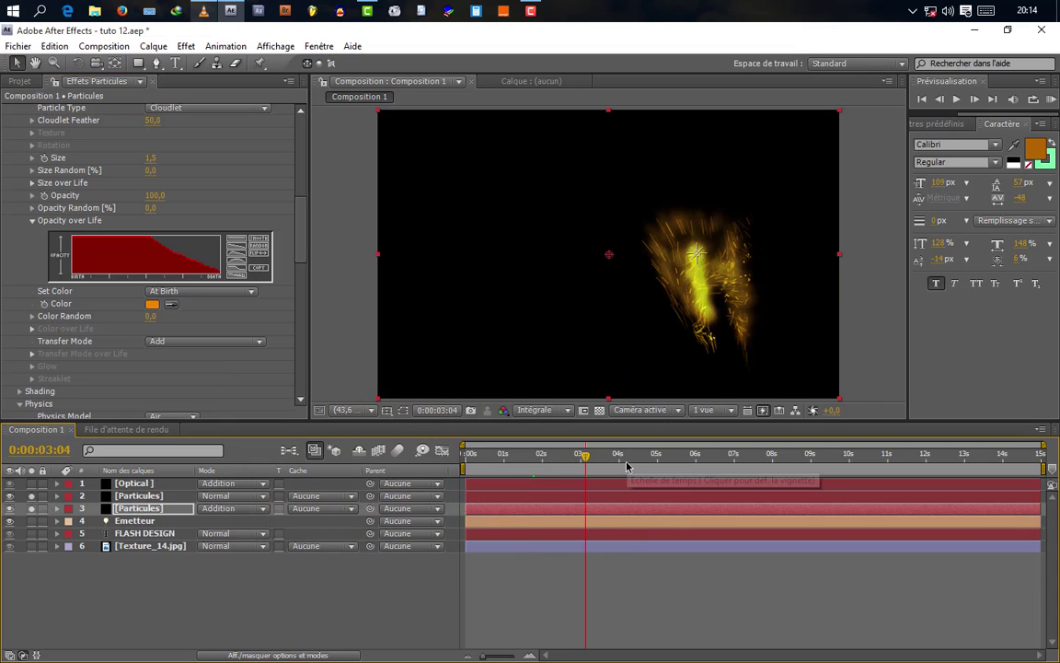
left_click(661, 457)
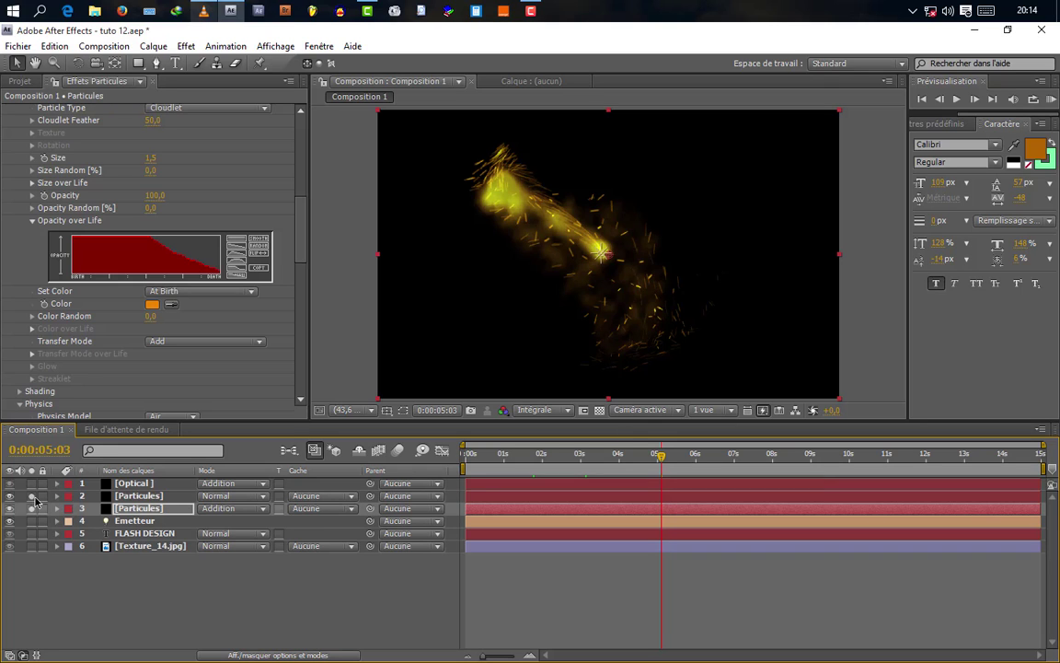
left_click(152, 304)
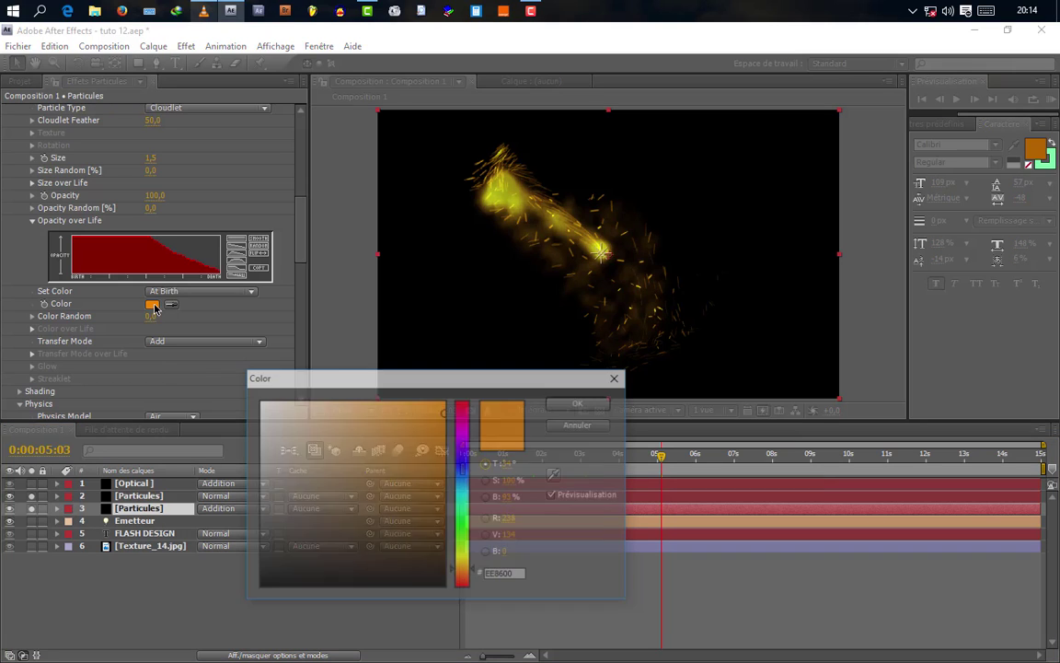
mouse_move(402, 477)
left_mouse_down()
mouse_move(422, 419)
mouse_move(411, 403)
mouse_move(426, 406)
mouse_move(438, 439)
left_mouse_up()
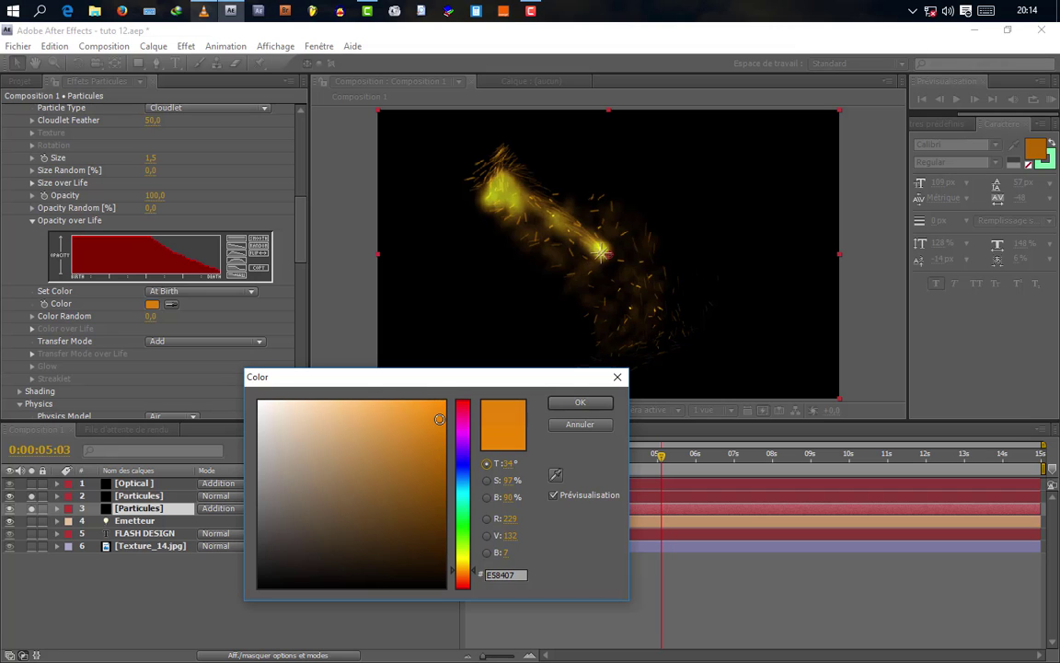
left_click(580, 403)
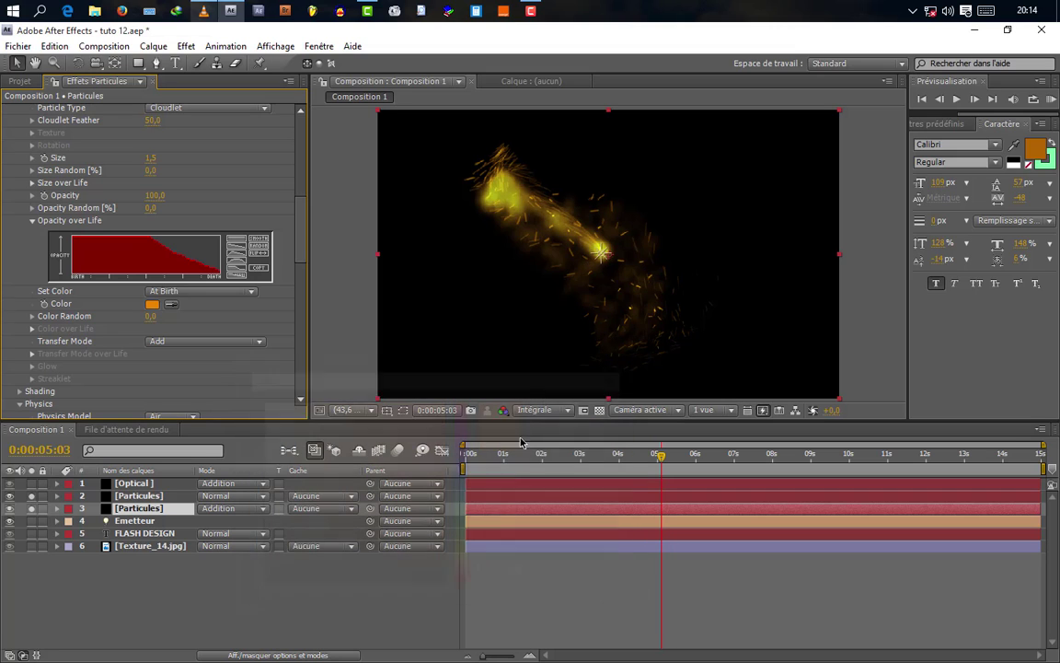
Step: Set the upper Particules layer's particle colour to orange F98700 and turn off solo on both Particules layers
left_click(138, 495)
scroll(208, 380, "down", 5)
scroll(208, 380, "down", 3)
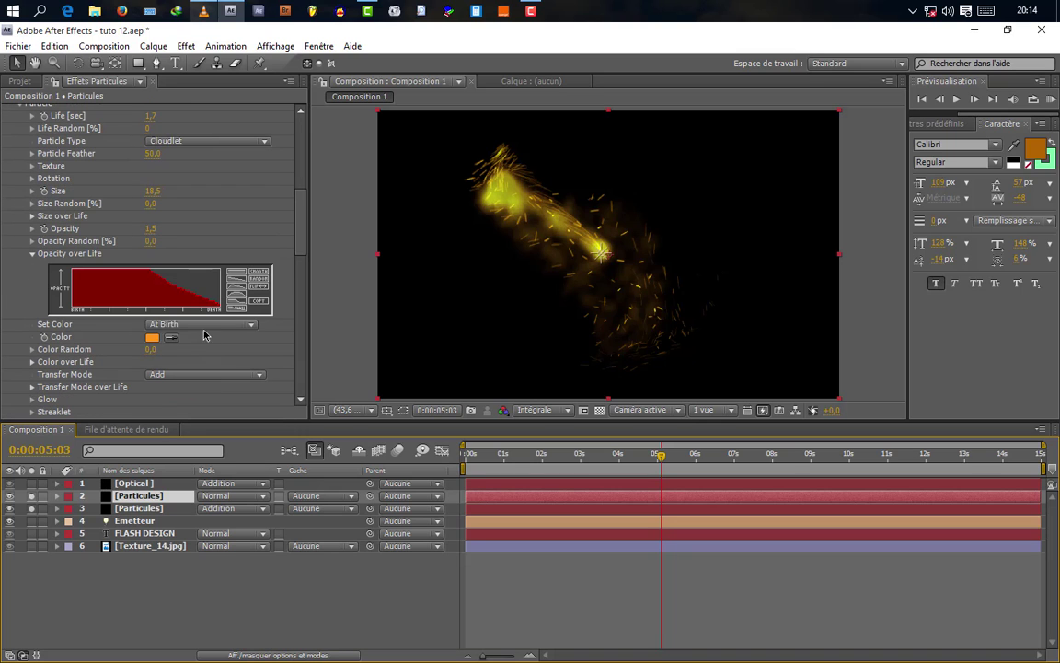
left_click(152, 337)
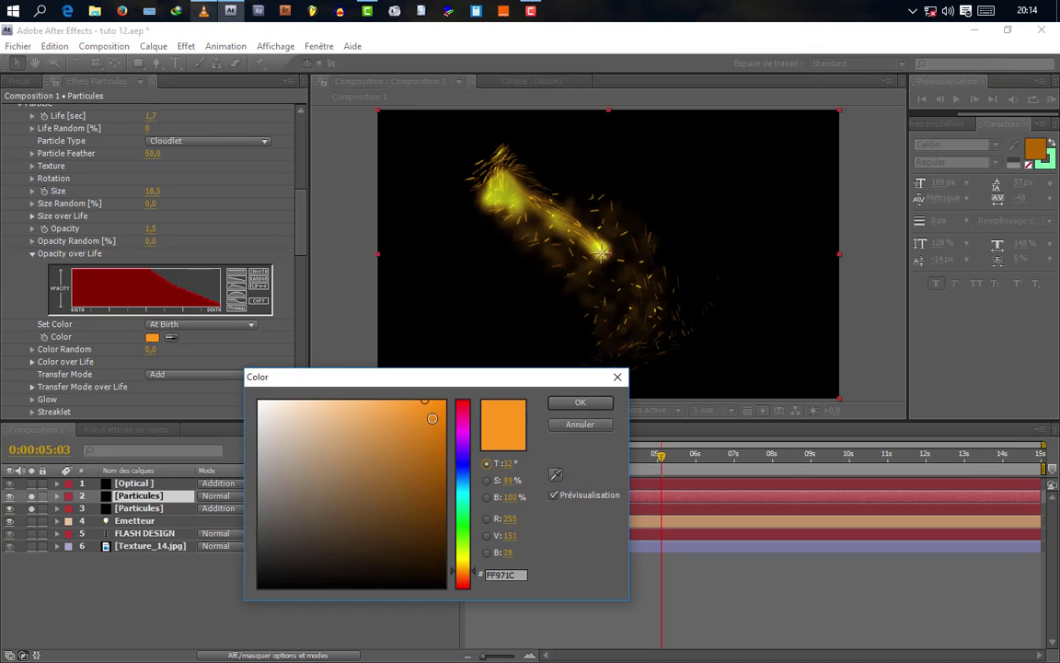
left_click(445, 404)
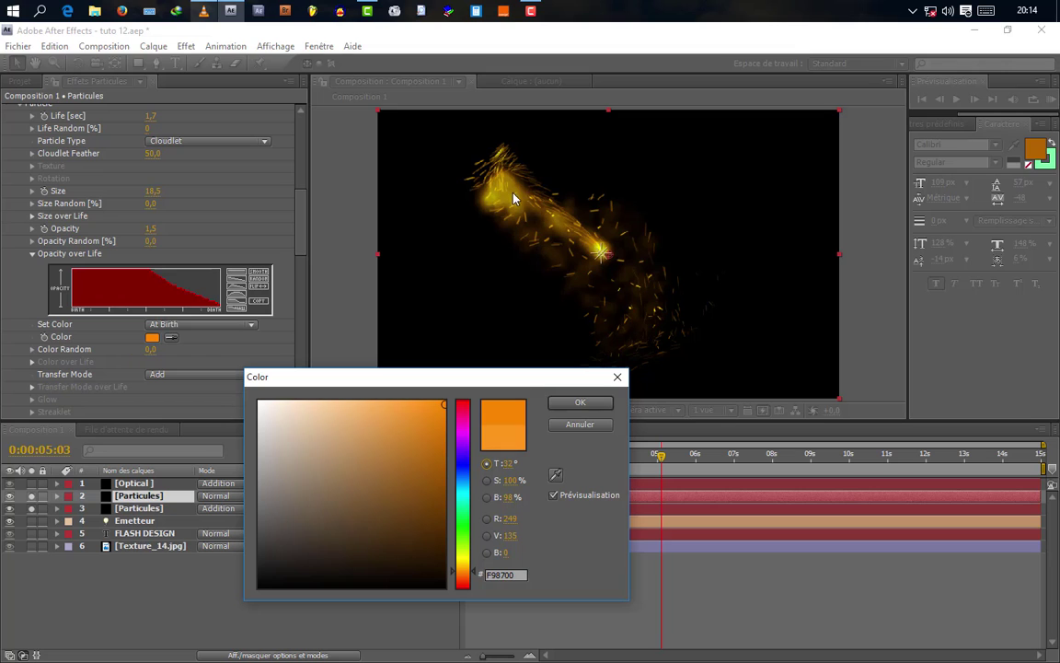
left_click(582, 403)
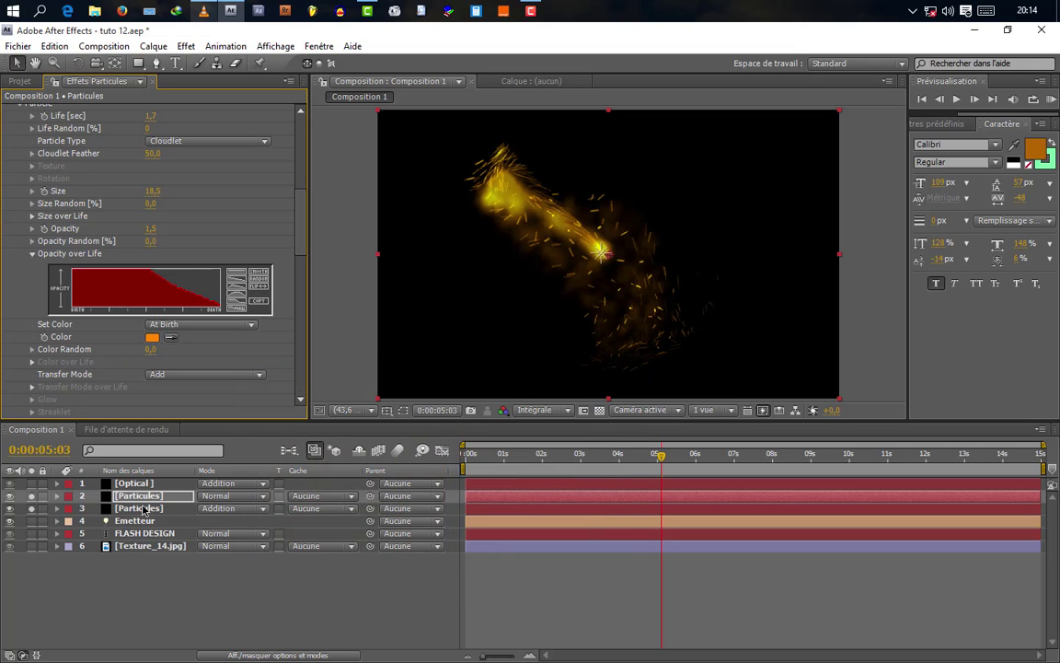
left_click_drag(31, 508, 31, 496)
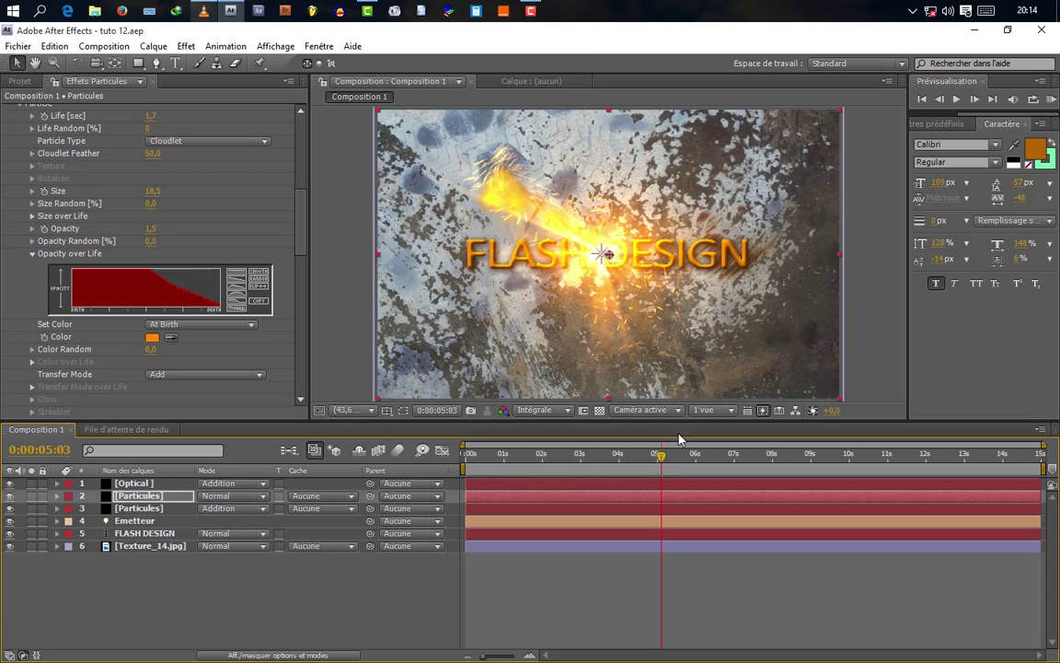
Step: Check the composition at 0:00:07:07 and 0:00:08:25, and review the reference video 012-Formation july 2016.mp4 in VLC
left_click_drag(661, 455, 743, 459)
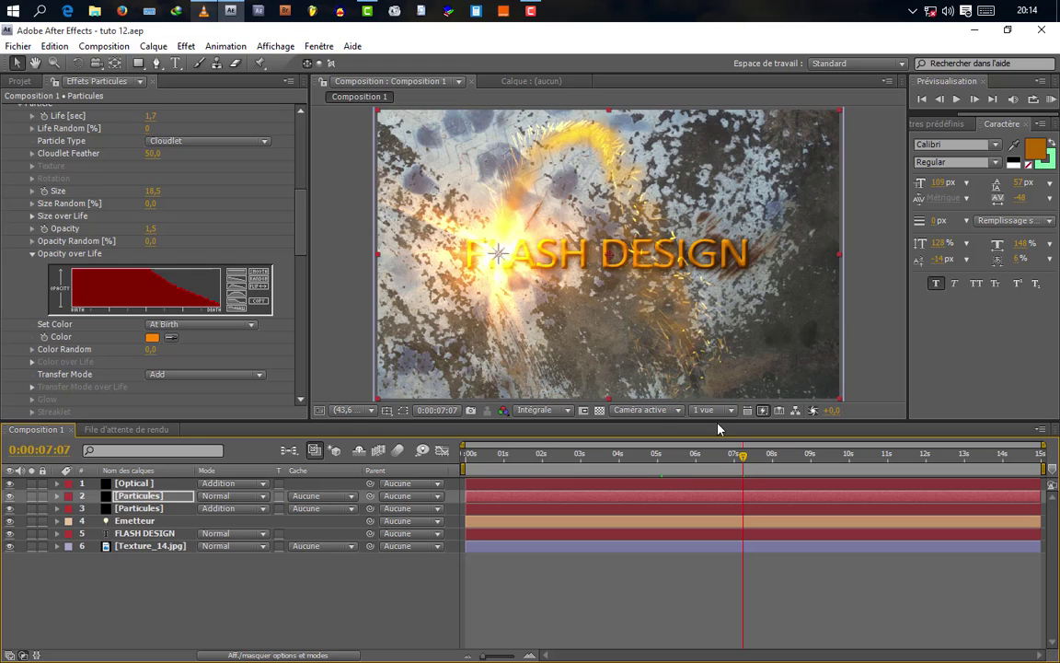
left_click(806, 455)
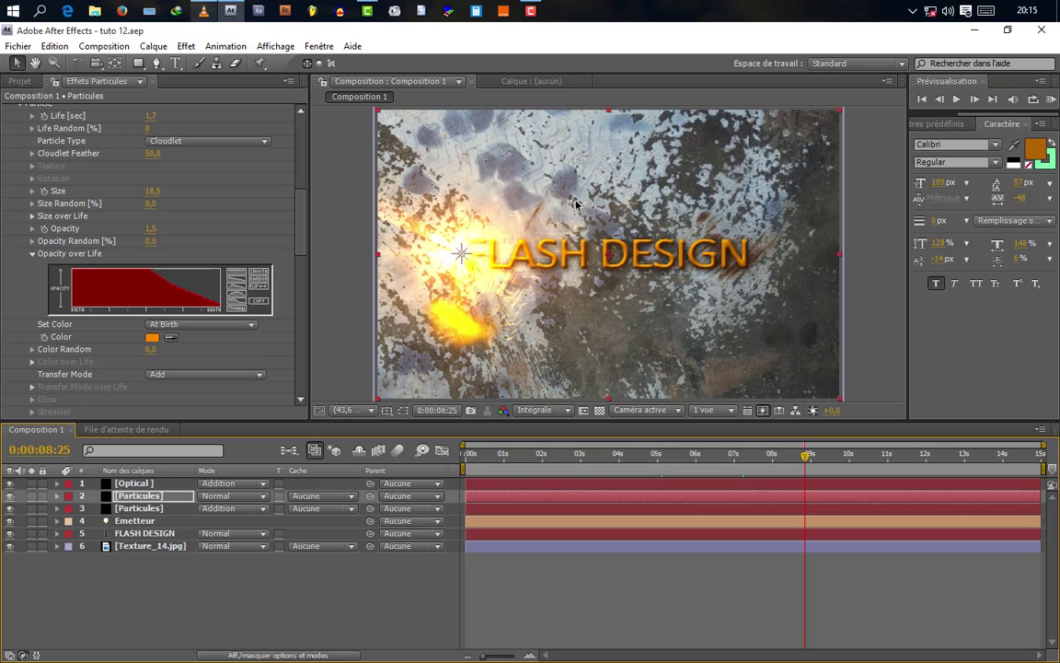
left_click(207, 15)
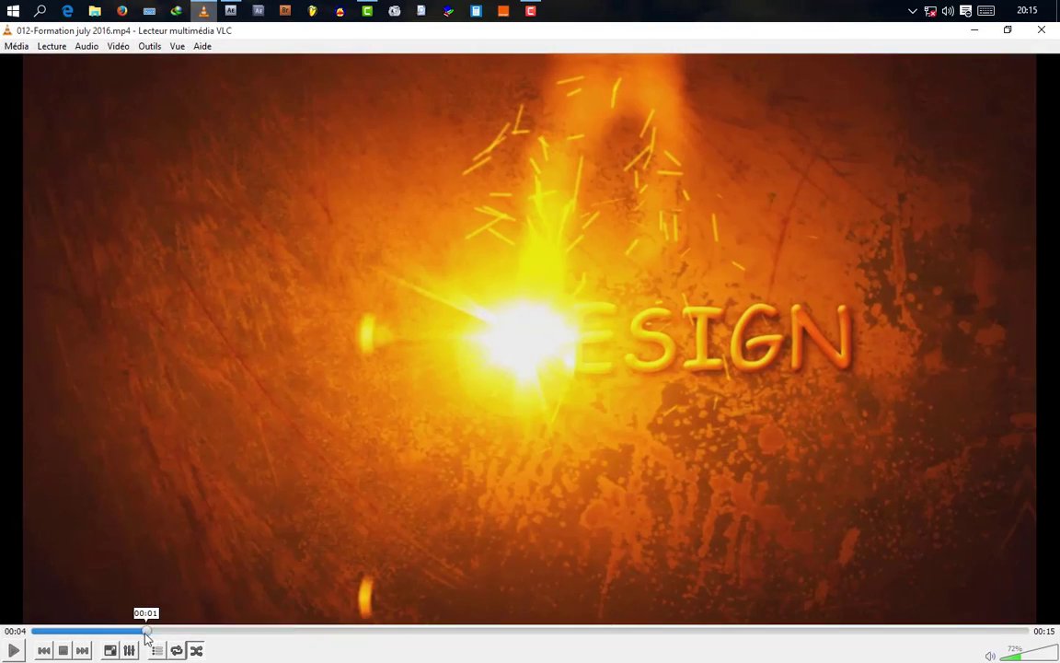
left_click(145, 630)
key("space")
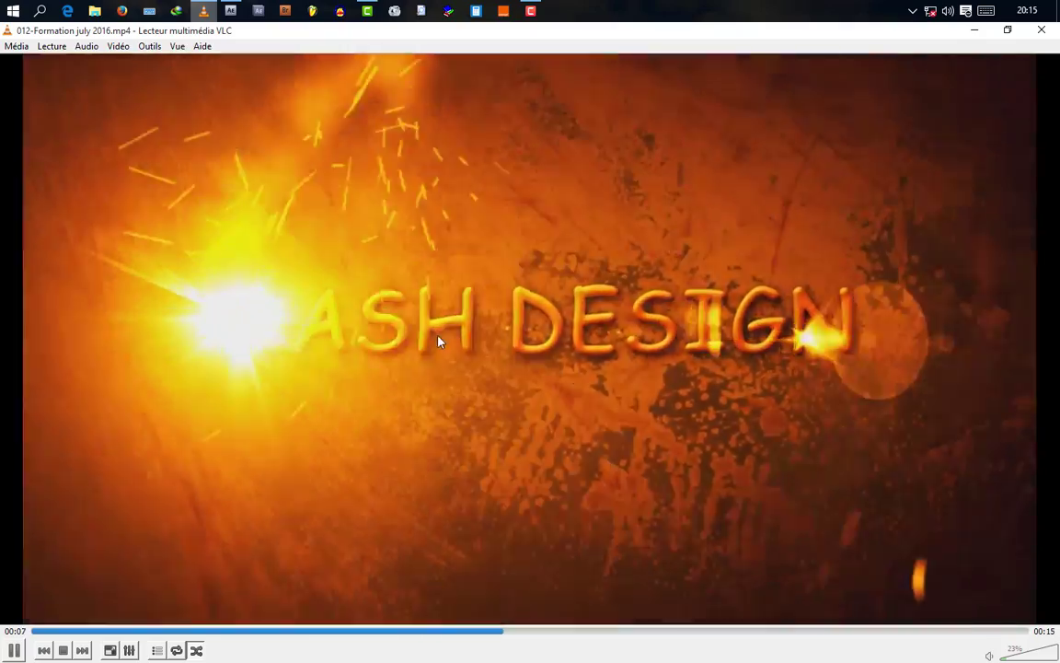
key("space")
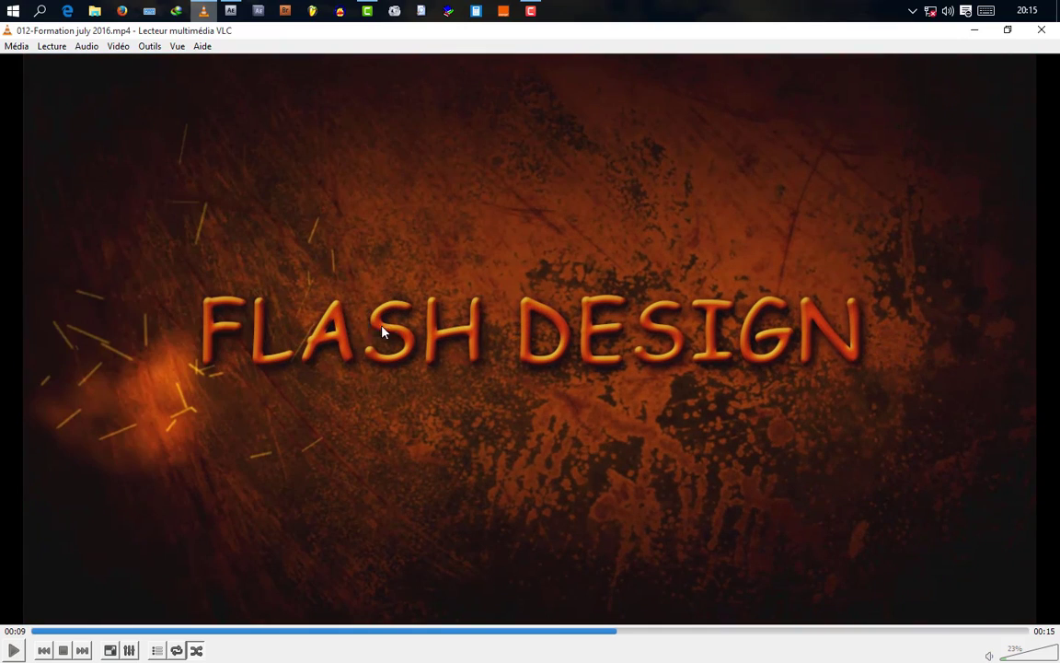
left_click(329, 631)
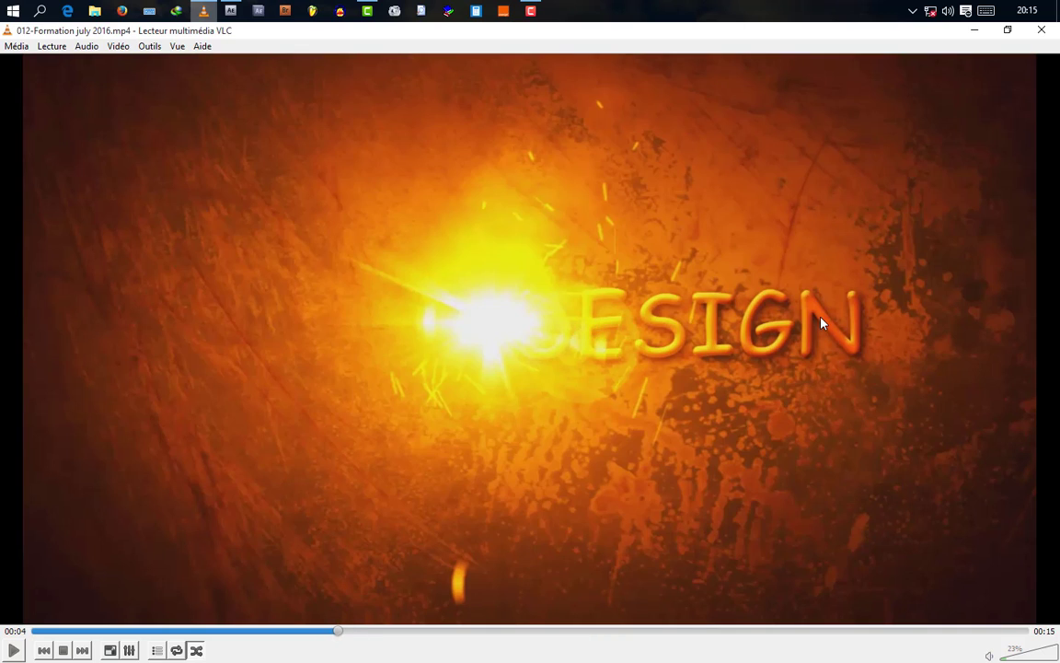
left_click(570, 631)
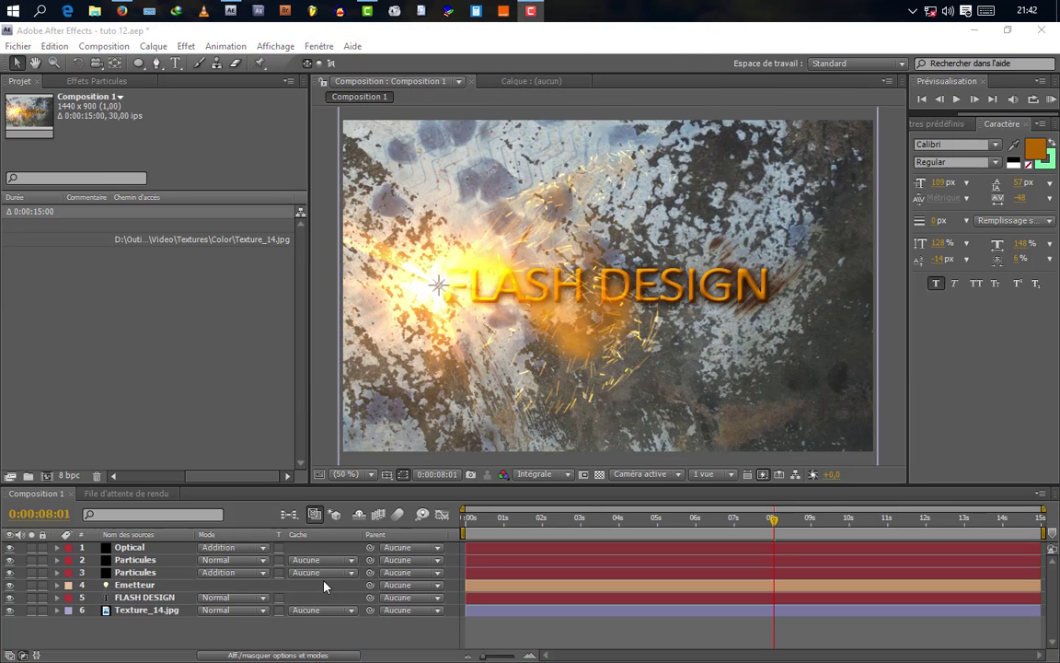
Step: Duplicate the FLASH DESIGN text layer and set the duplicate's blending mode to Addition
left_click(157, 600)
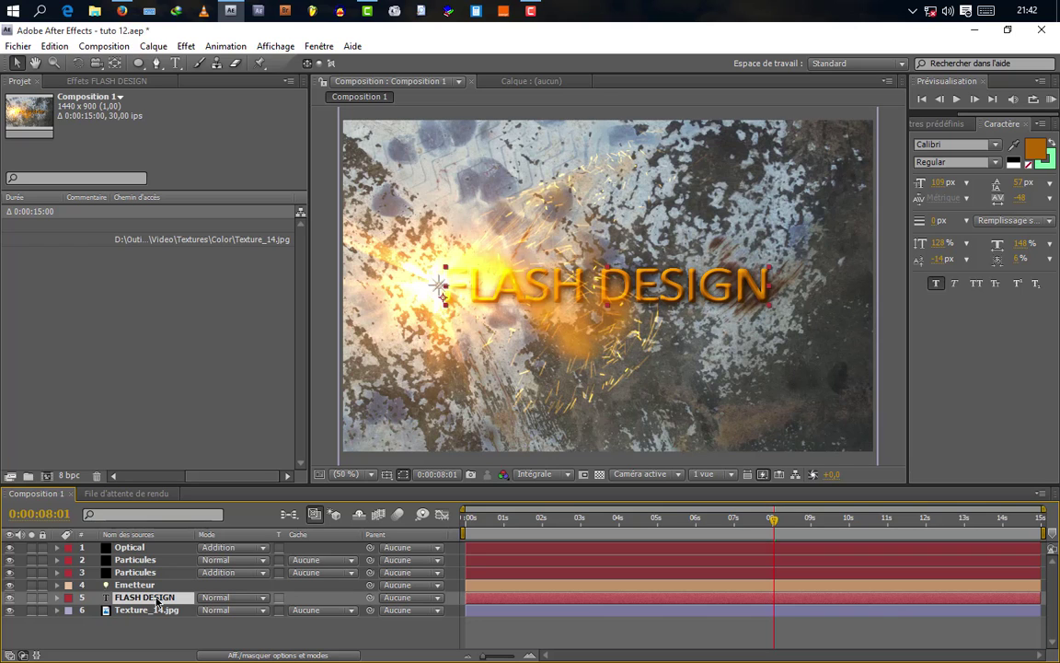
key("ctrl+d")
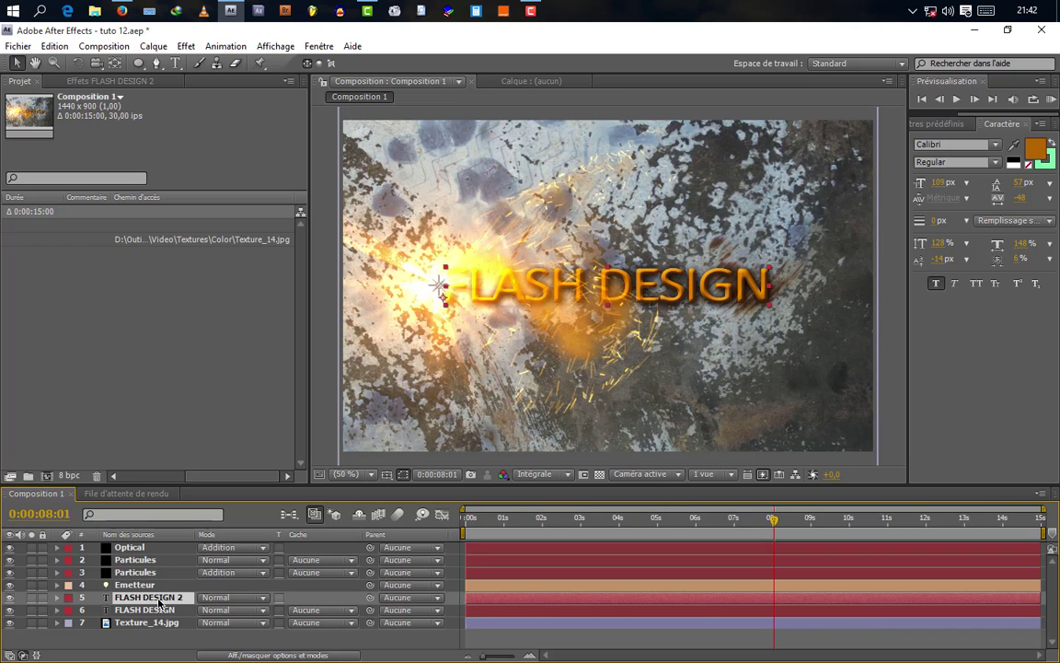
left_click(231, 603)
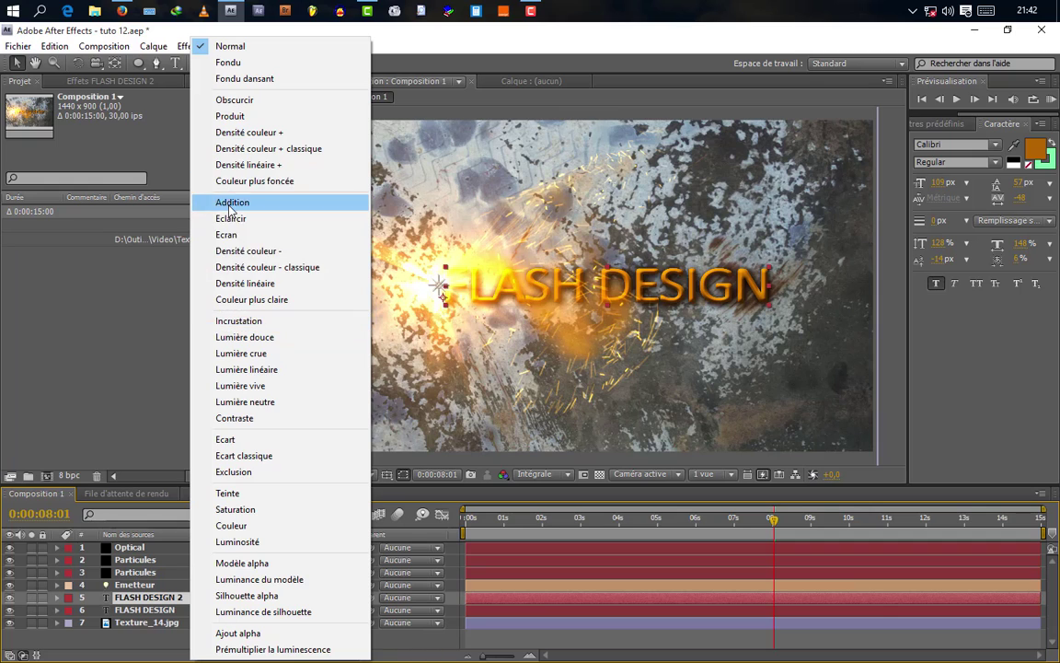
left_click(230, 204)
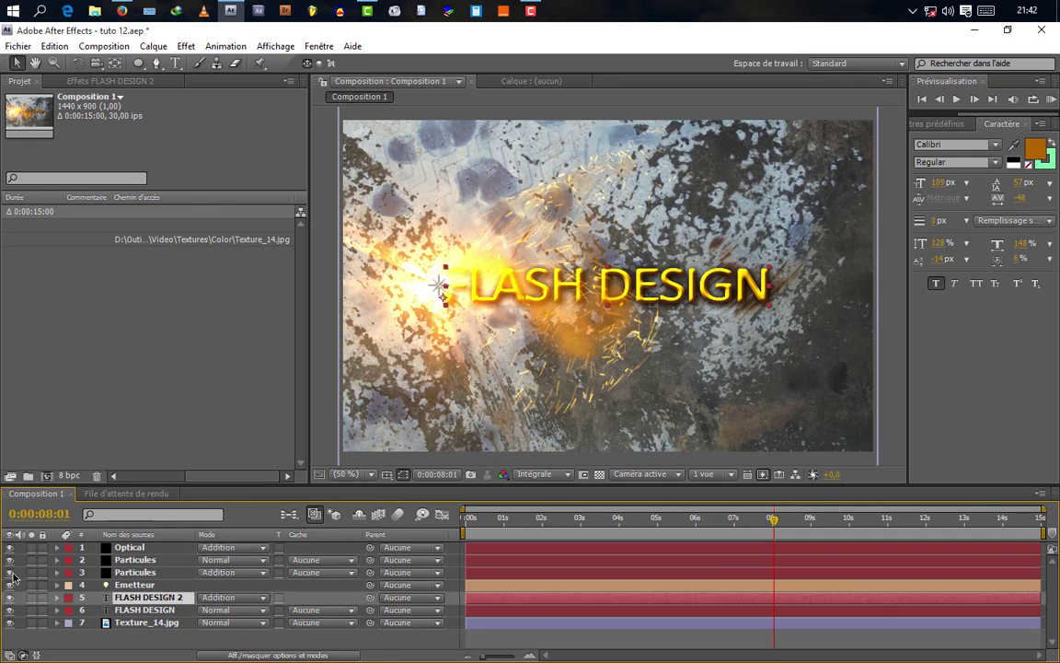
Step: Hide the Optical and both Particules layers, and draw a circular mask around the letters IGN on the FLASH DESIGN 2 layer
left_click_drag(11, 575, 14, 551)
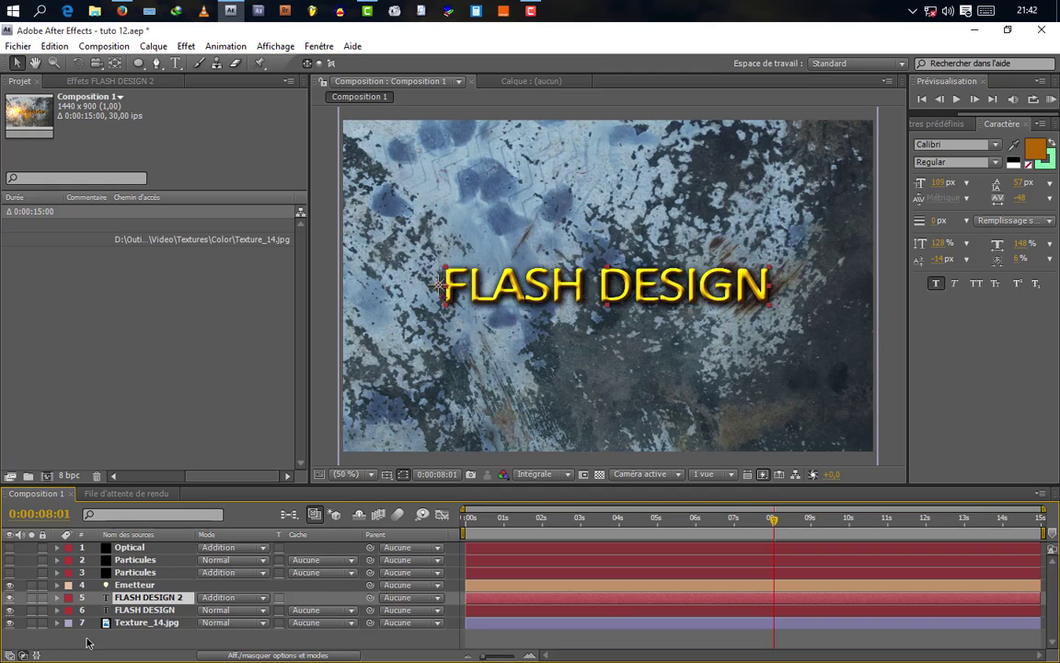
left_click(57, 598)
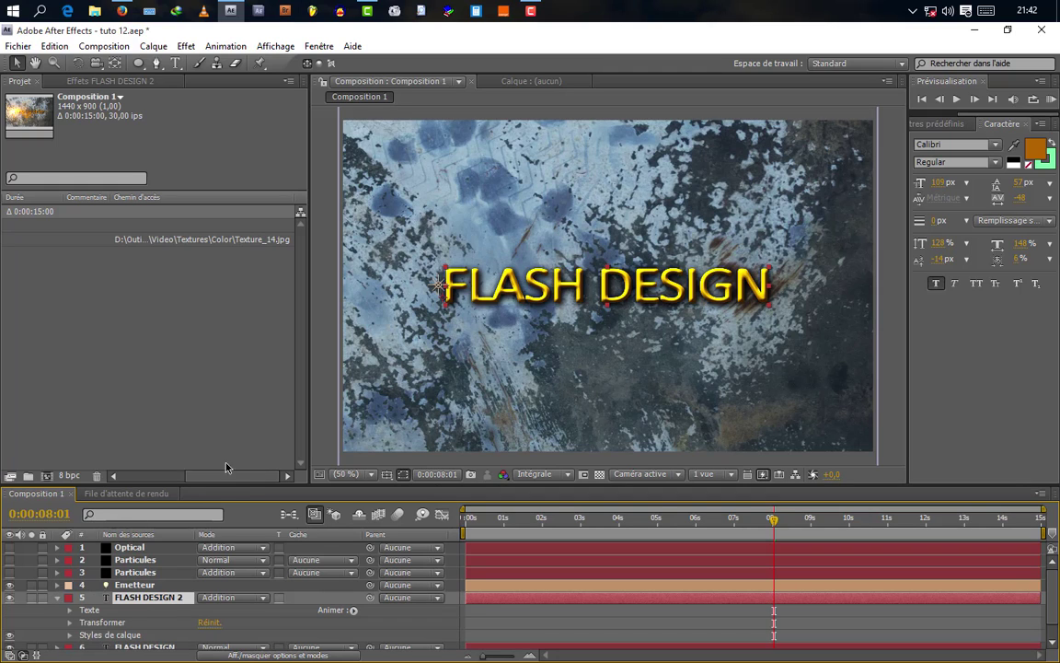
left_click(138, 62)
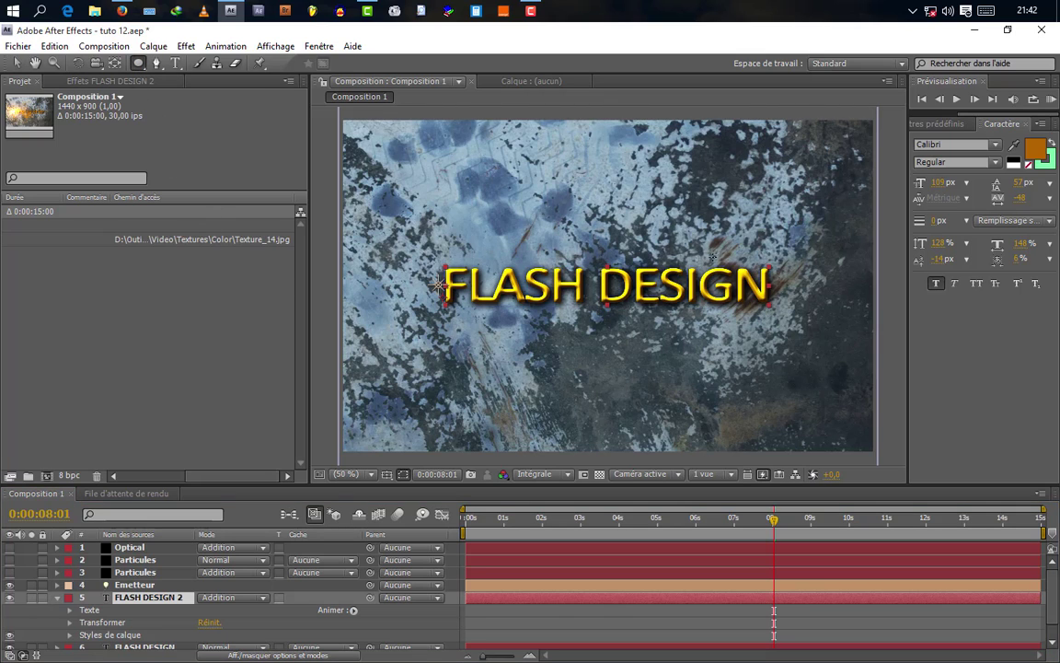
left_click_drag(712, 237, 751, 346)
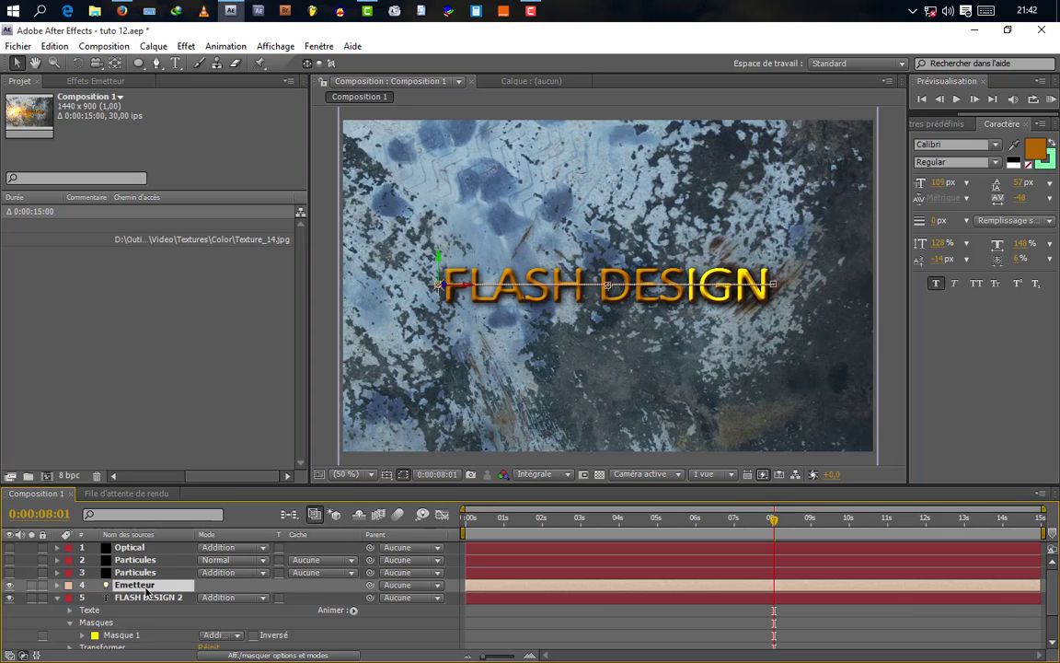
Step: Duplicate the circular mask on the FLASH DESIGN 2 layer and set the copy's mask mode to Soustraction
scroll(129, 612, "down", 2)
left_click(131, 598)
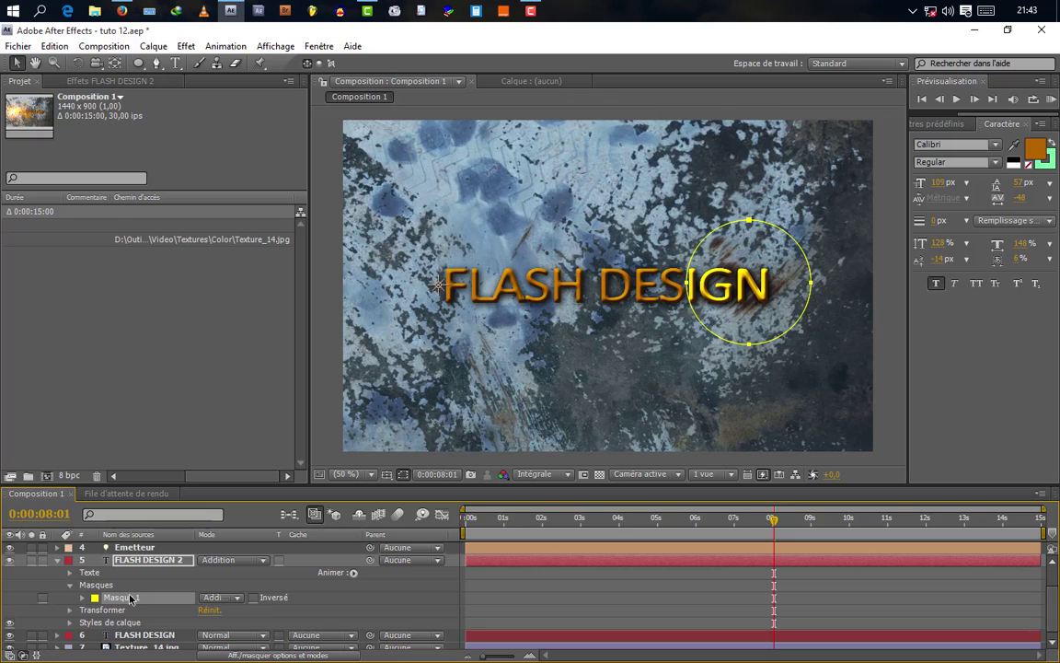
key("ctrl+d")
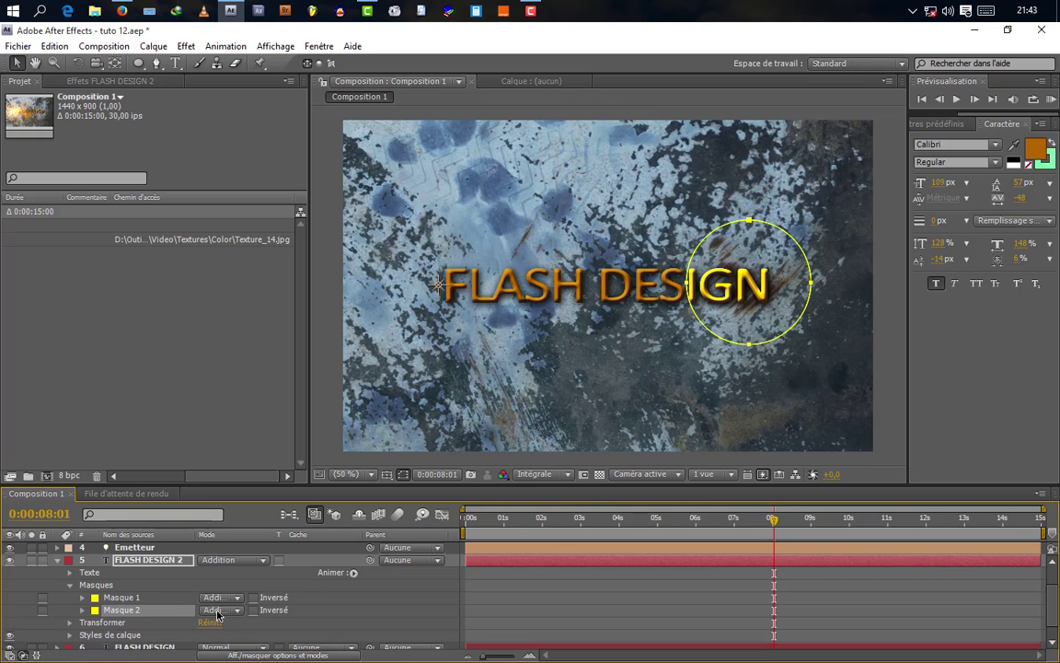
left_click(218, 616)
left_click(221, 611)
left_click(218, 610)
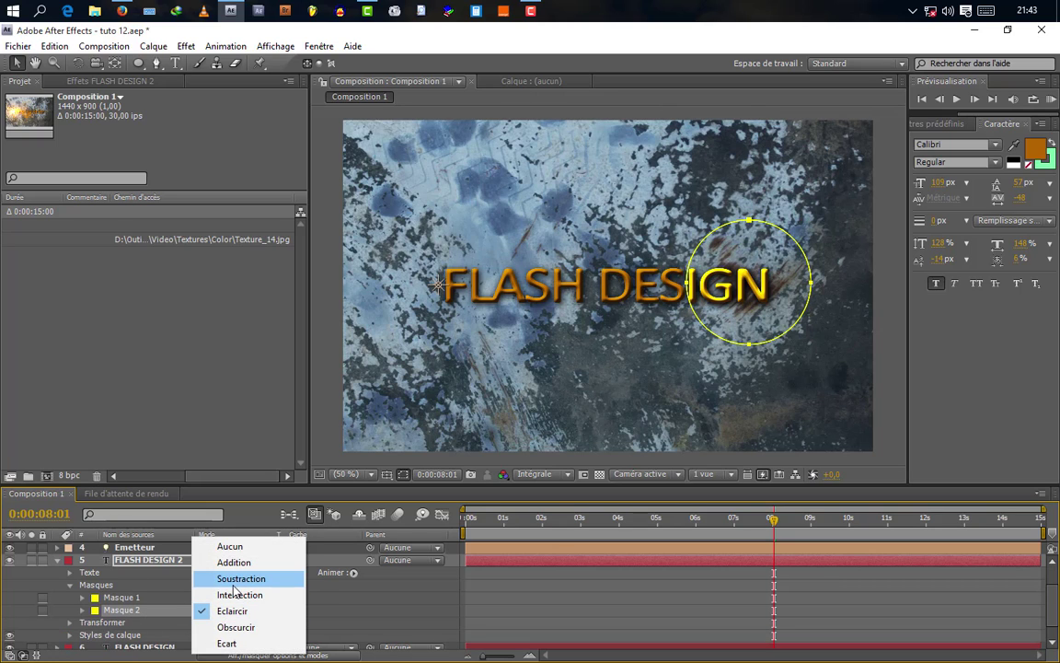
left_click(237, 580)
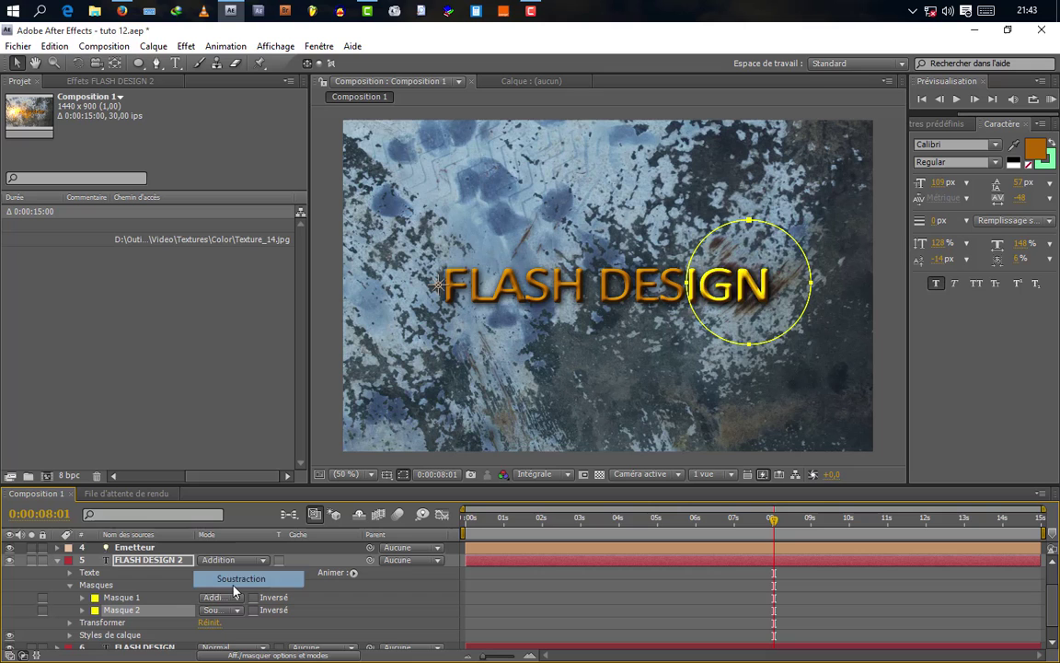
Step: Add starting keyframes at 0:00:02:00 for the mask feather and mask expansion of both Masque 1 and Masque 2
left_click(82, 610)
left_click(82, 579)
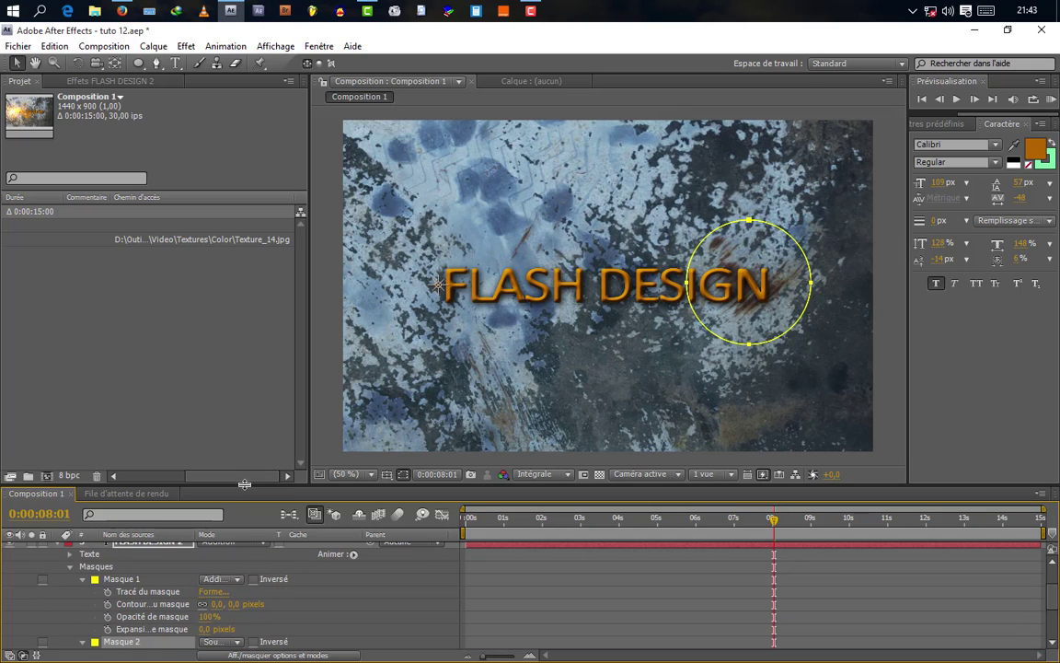
left_click_drag(276, 487, 278, 424)
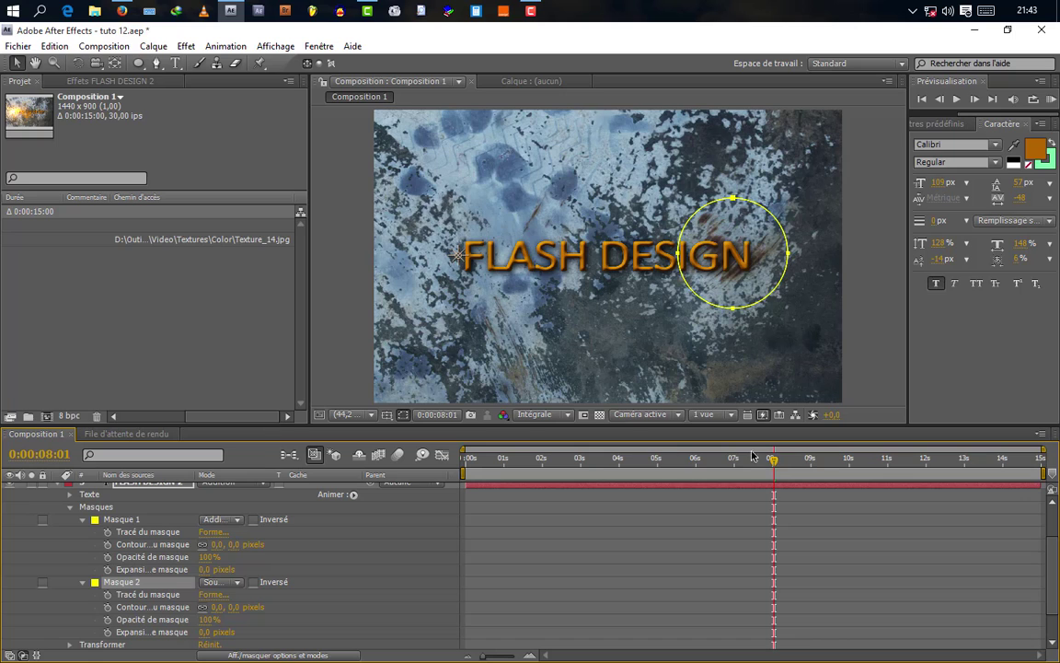
left_click_drag(771, 465, 540, 486)
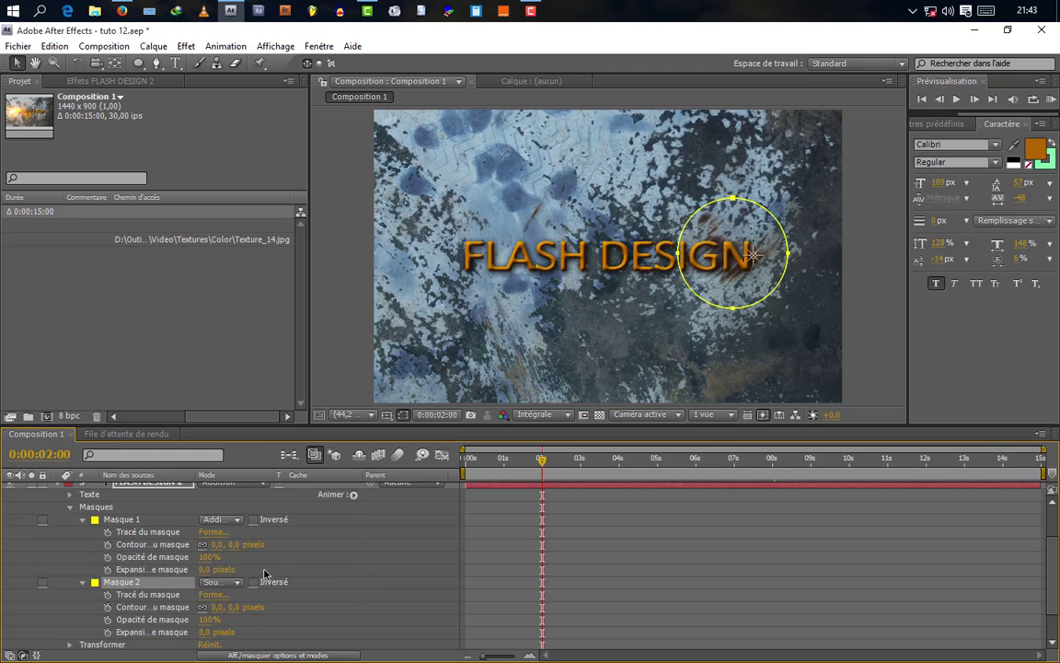
left_click(107, 544)
left_click(108, 569)
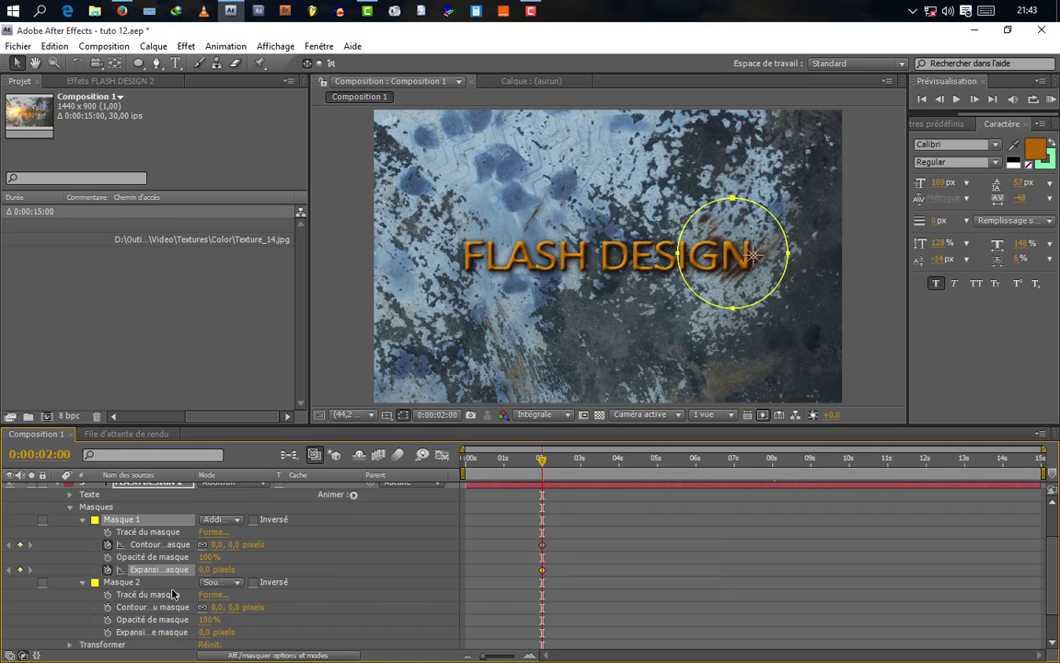
left_click(107, 606)
left_click(107, 632)
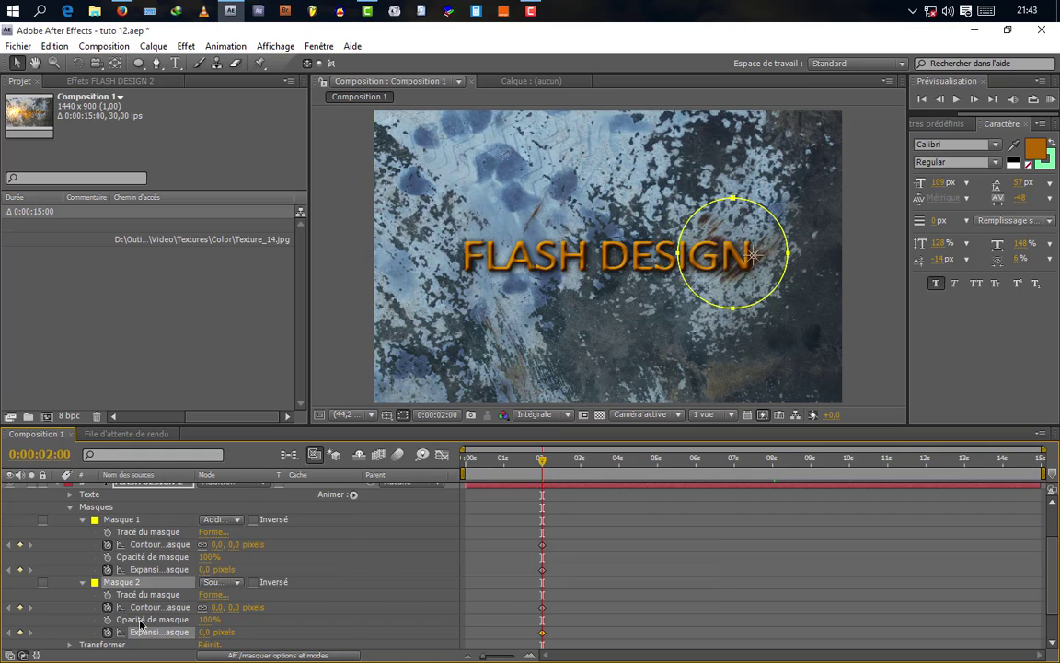
left_click(290, 588)
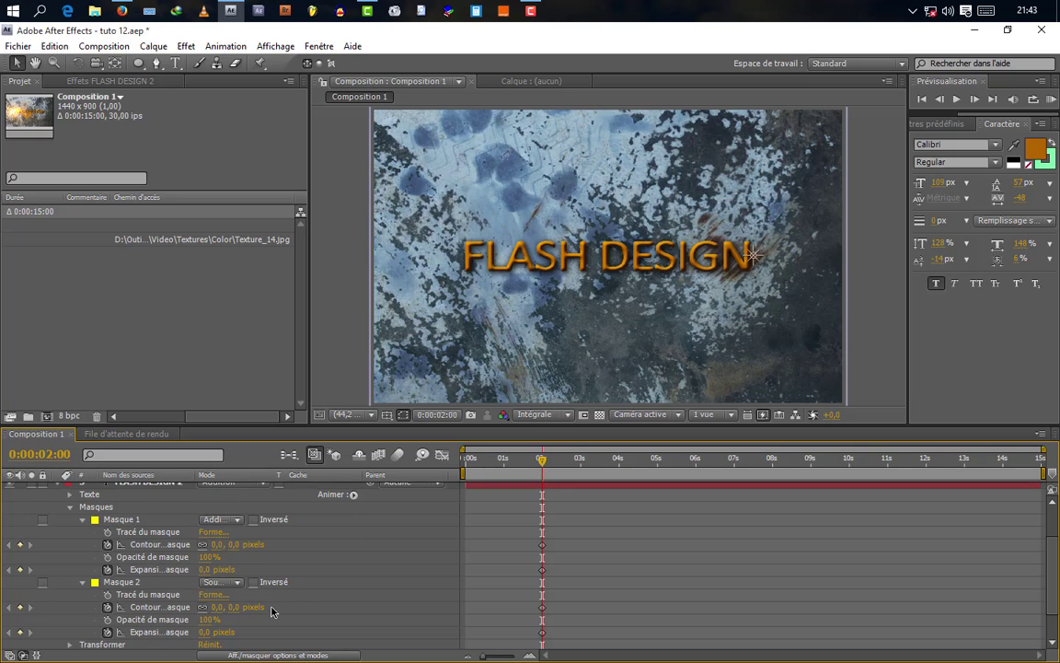
Step: At 0:00:02:00, set Masque 2's expansion to -192 pixels, and Masque 1's expansion to 219 and feather to 381 pixels
left_click_drag(221, 633, 66, 632)
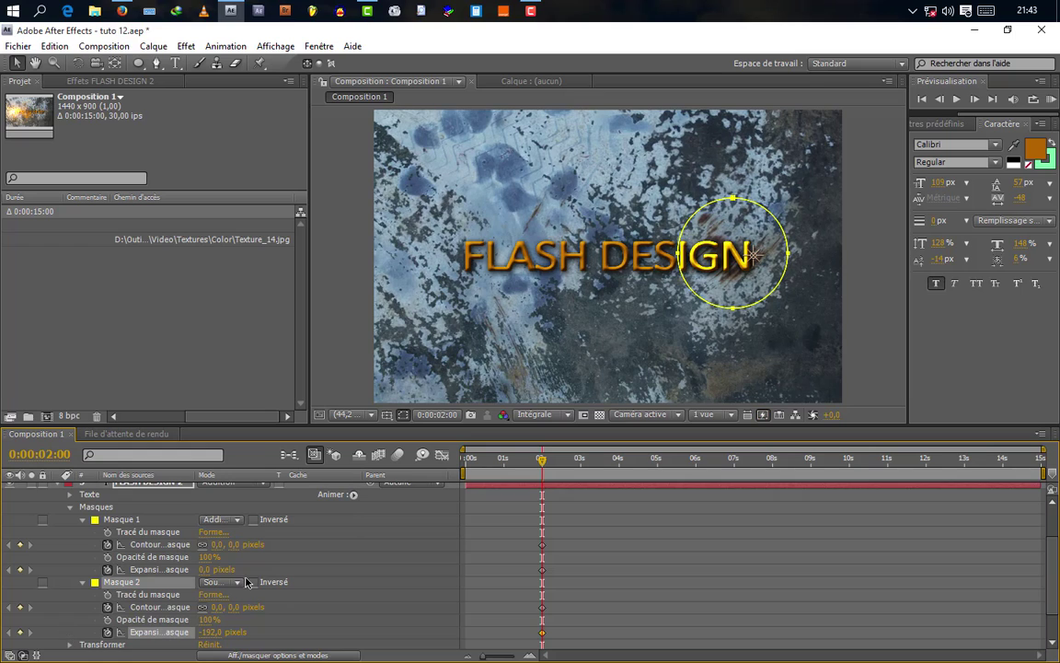
left_click_drag(204, 571, 334, 541)
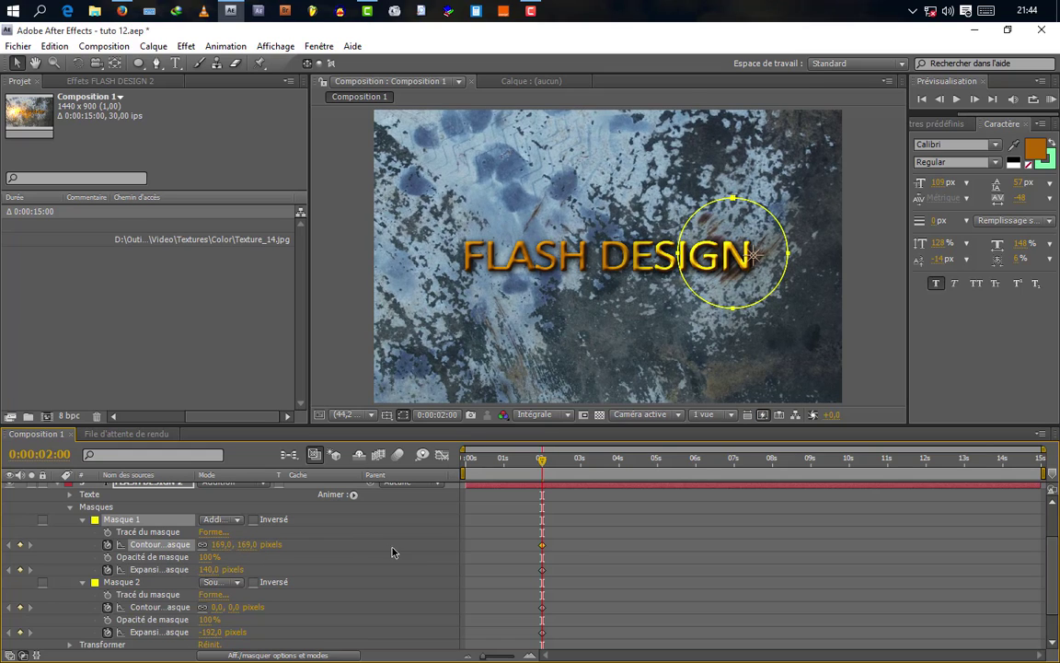
left_click_drag(221, 569, 299, 544)
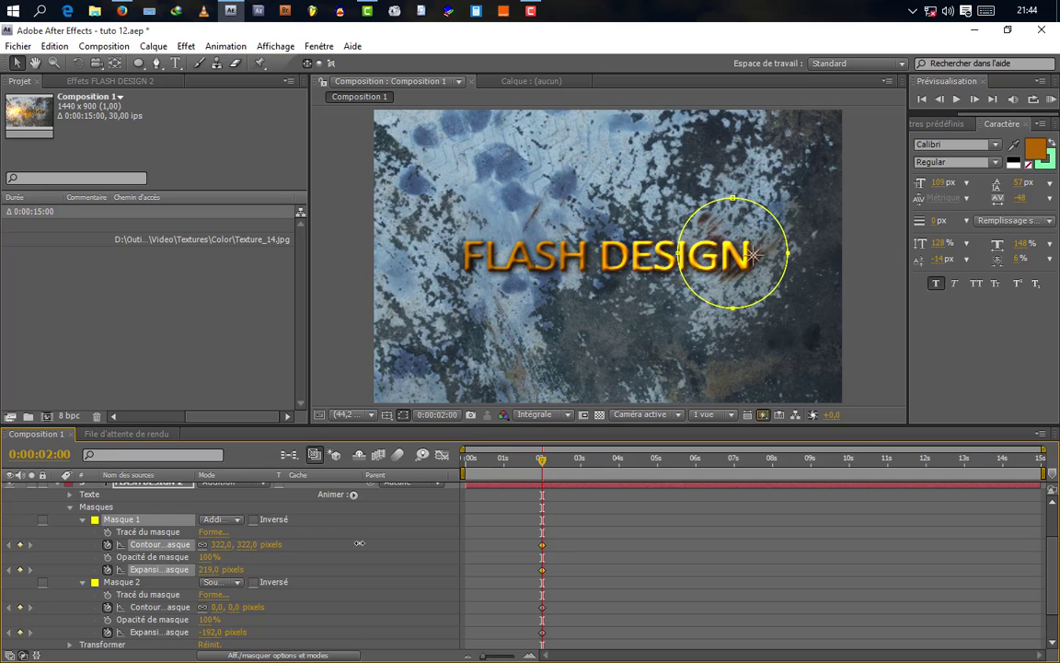
left_click(378, 568)
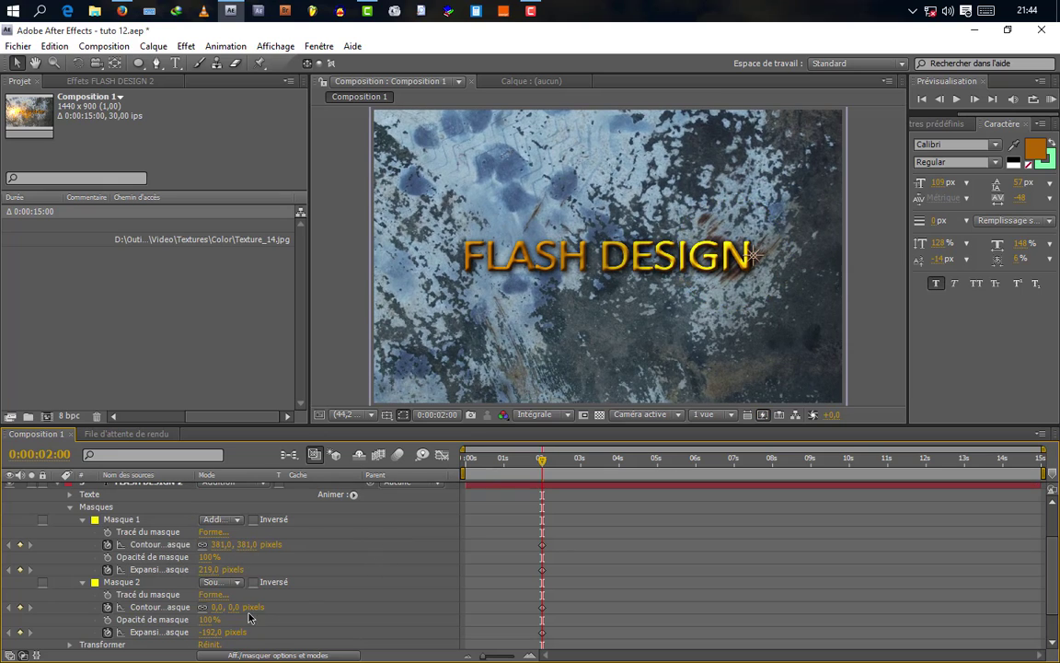
Step: Set the mask opacity to 90% for Masque 2 and 80% for Masque 1, and save the project
left_click(126, 586)
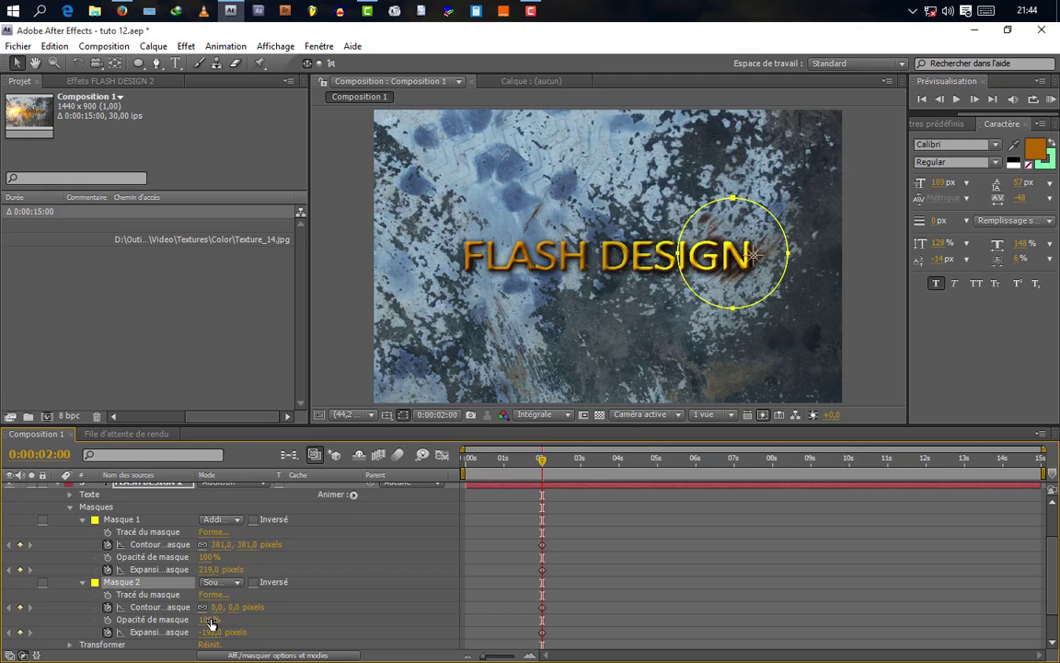
left_click(210, 620)
type("90")
left_click(298, 622)
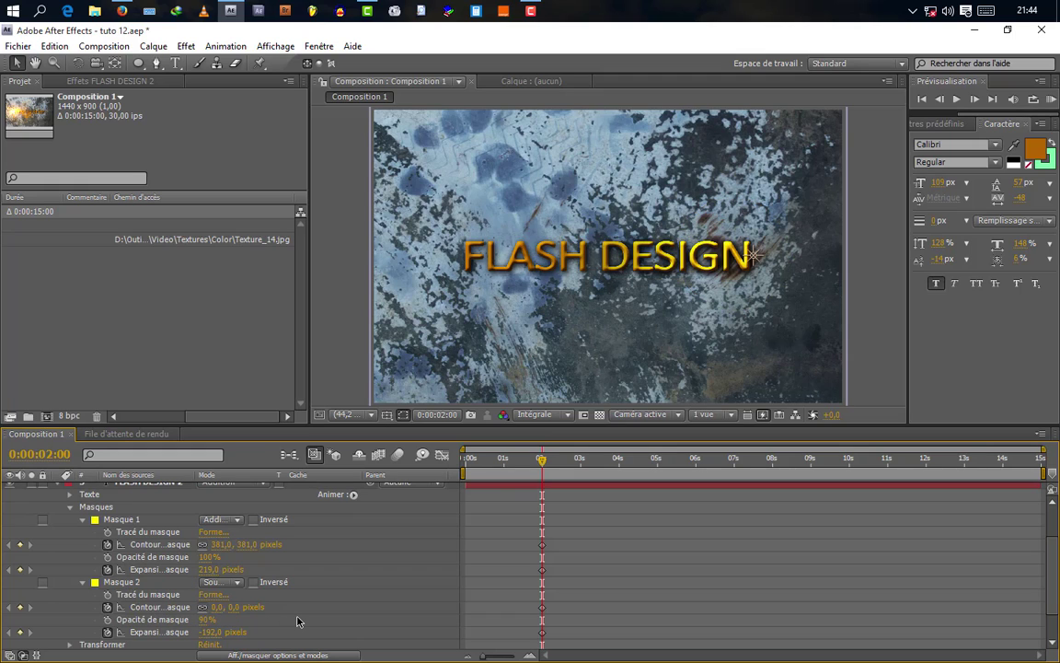
left_click(210, 557)
type("70")
left_click(322, 586)
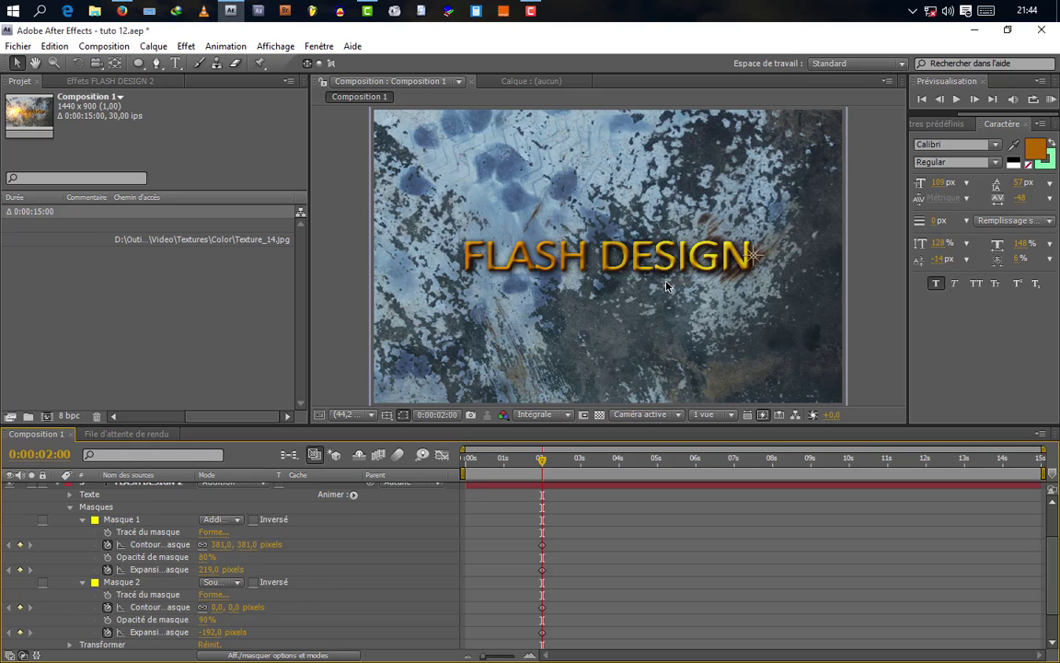
key("ctrl+s")
Step: At 0:00:08:00, keyframe Masque 1's expansion at 851 pixels, and Masque 2's expansion at 202 and feather at 320 pixels
left_click_drag(548, 473, 773, 481)
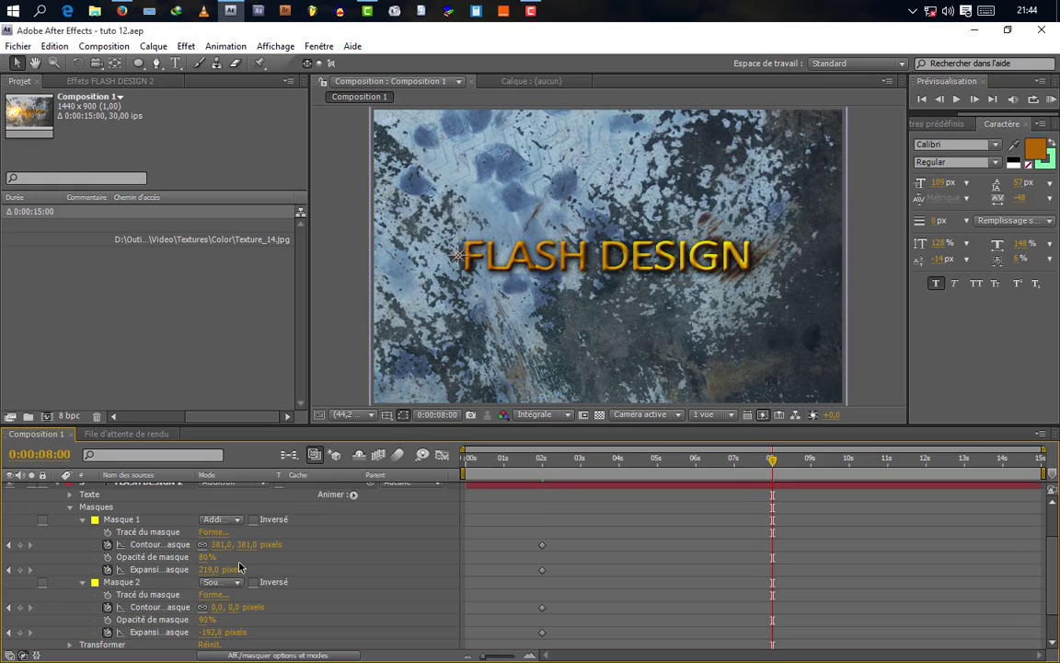
left_click_drag(212, 570, 522, 547)
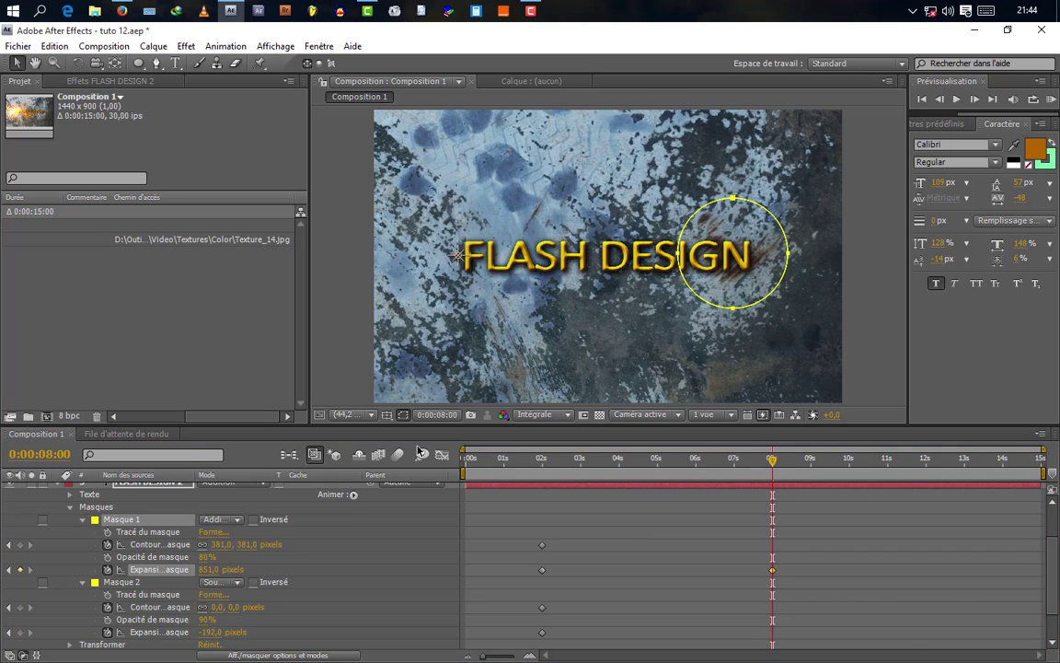
left_click_drag(210, 633, 482, 613)
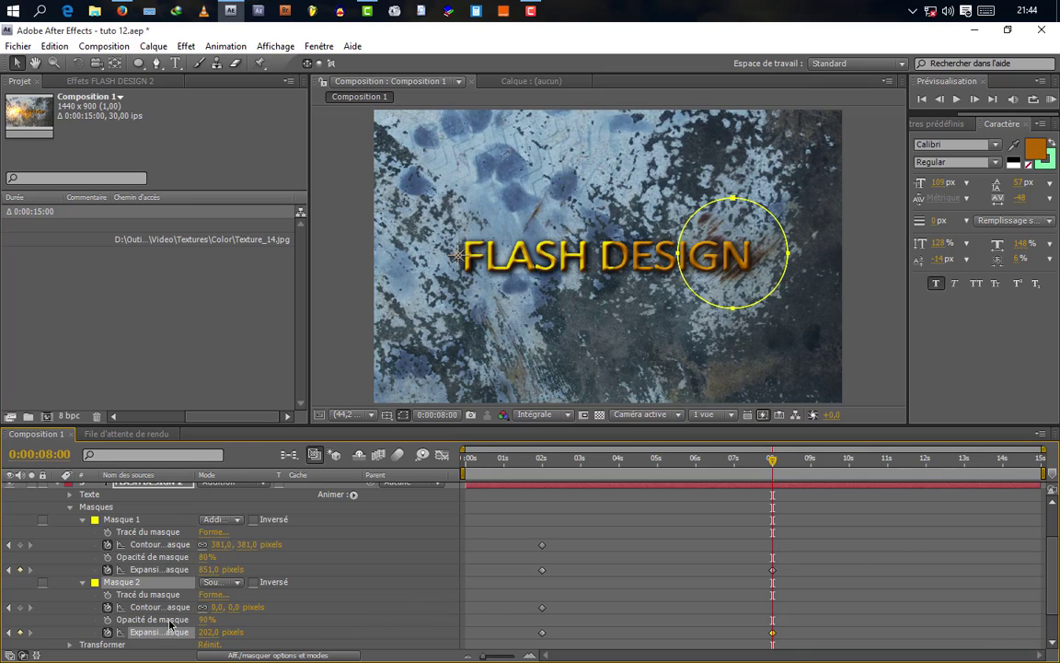
left_click_drag(209, 610, 441, 593)
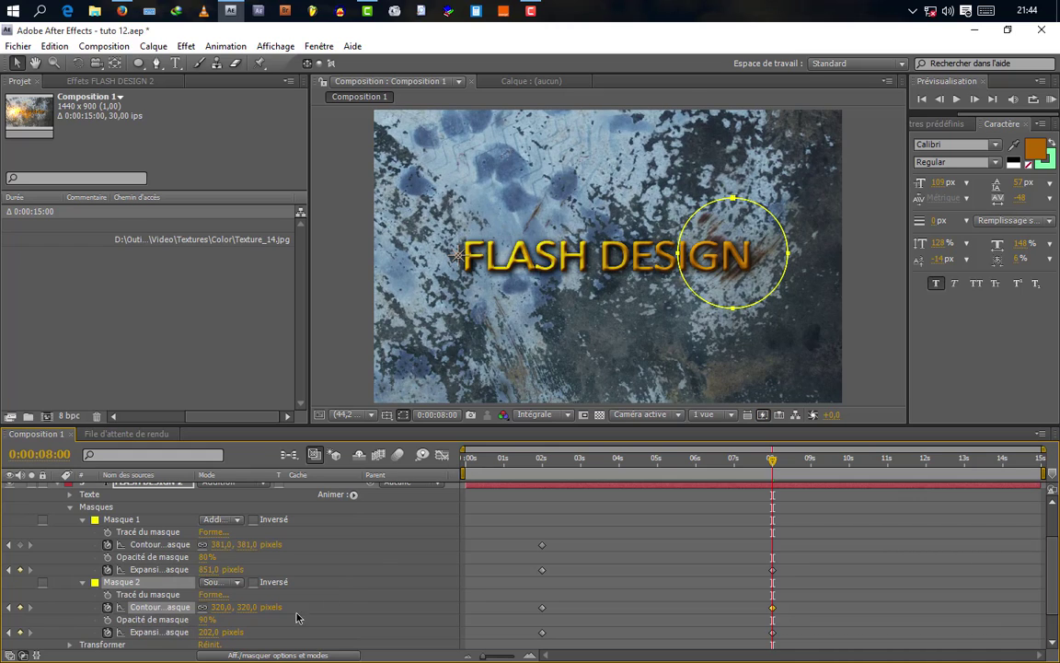
Step: Set Masque 2's mask opacity to 80%
left_click(204, 619)
type("80")
key("Return")
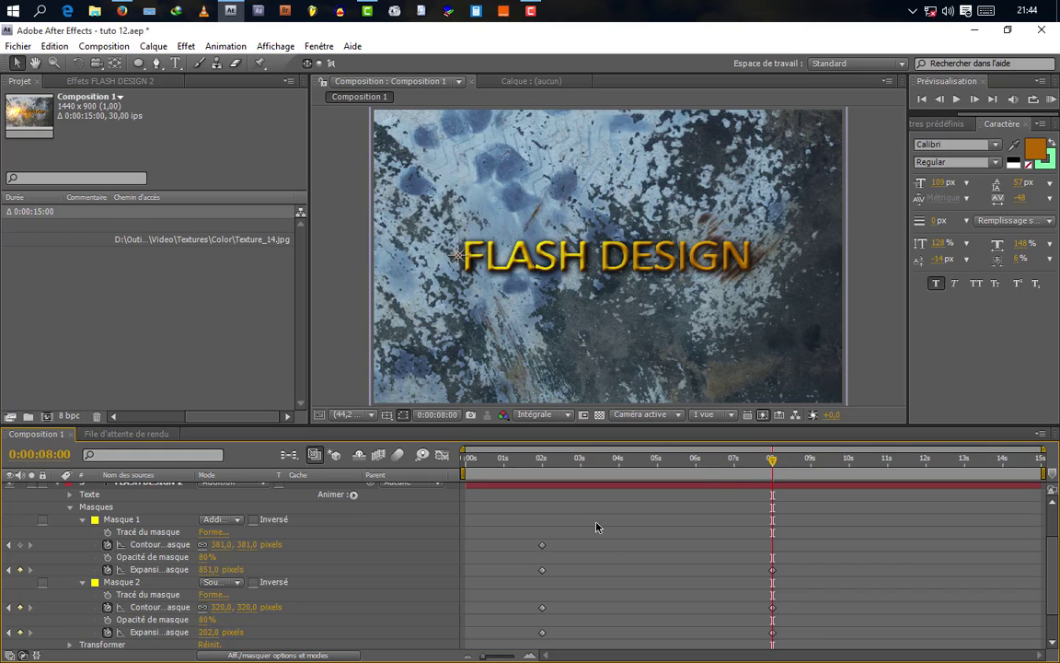
Step: At 0:00:02:00, set Masque 2's mask feather to 200 pixels and scrub forward through the reveal
left_click_drag(764, 471, 539, 523)
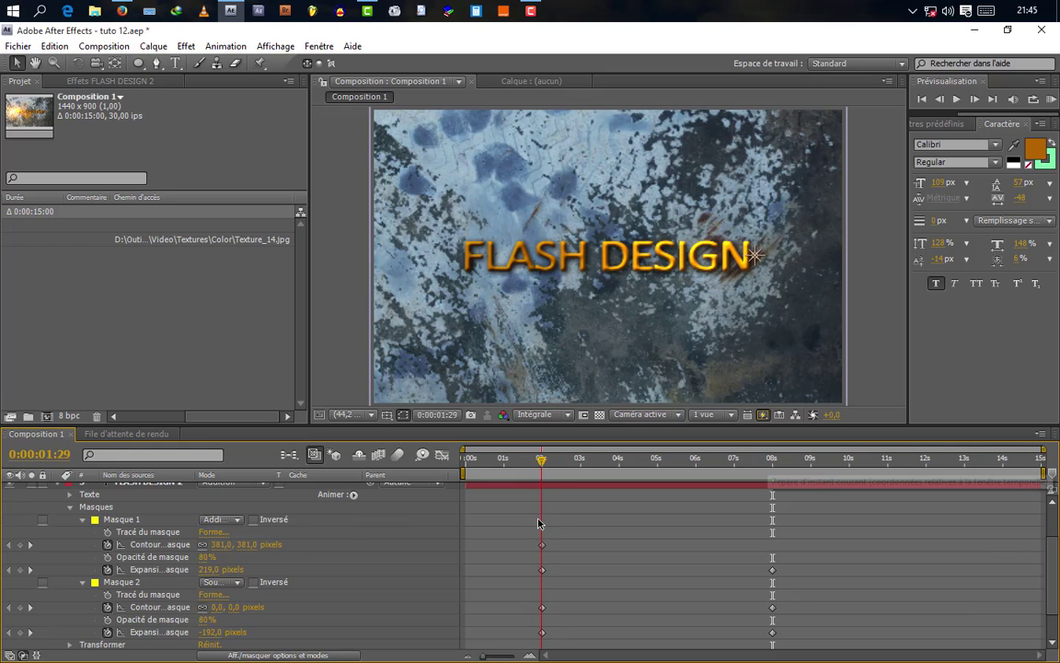
left_click(541, 467)
left_click(242, 606)
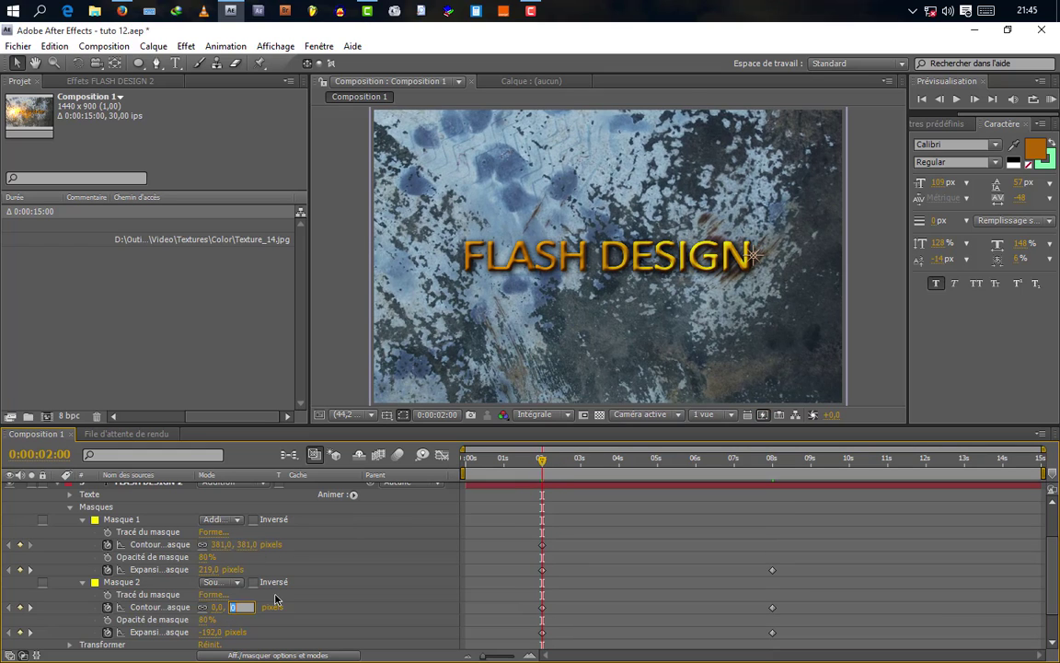
type("200")
key("Return")
left_click_drag(567, 476, 674, 474)
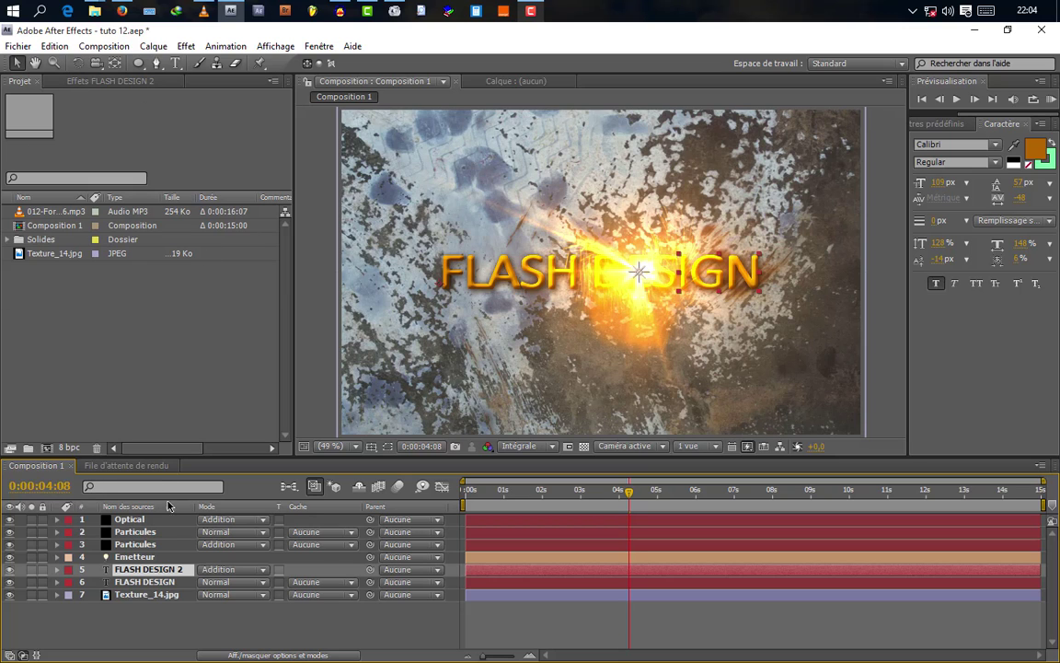
Step: On the upper Particules layer, set the Particular emitter's Particles/sec to 550 and view the frame at 0:00:06:01
left_click(138, 532)
left_click(102, 81)
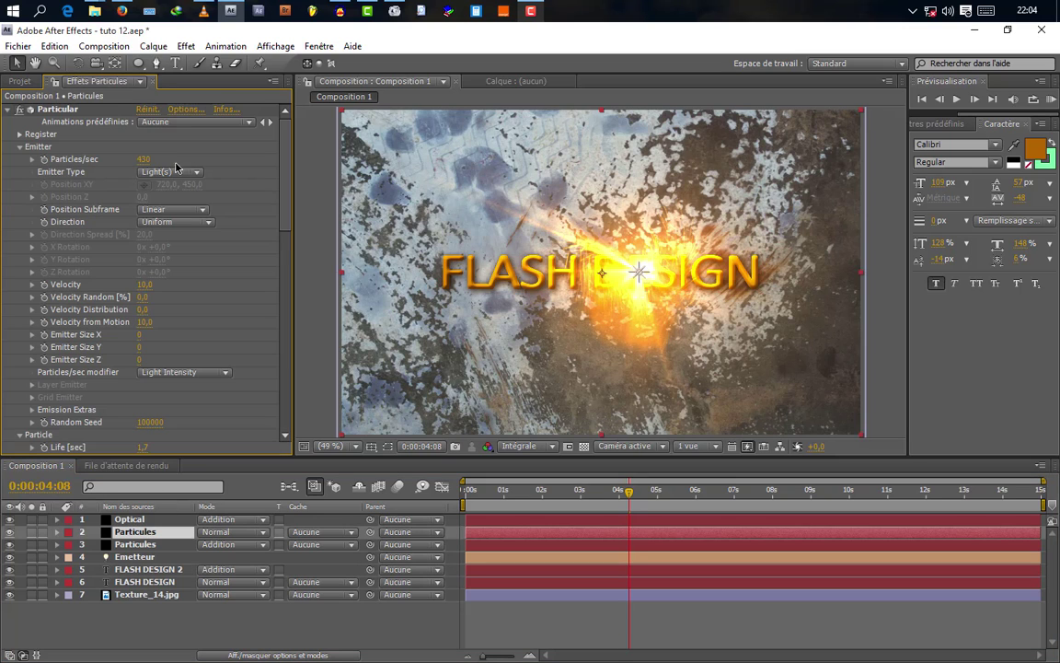
left_click(143, 160)
key("Return")
scroll(235, 230, "down", 1)
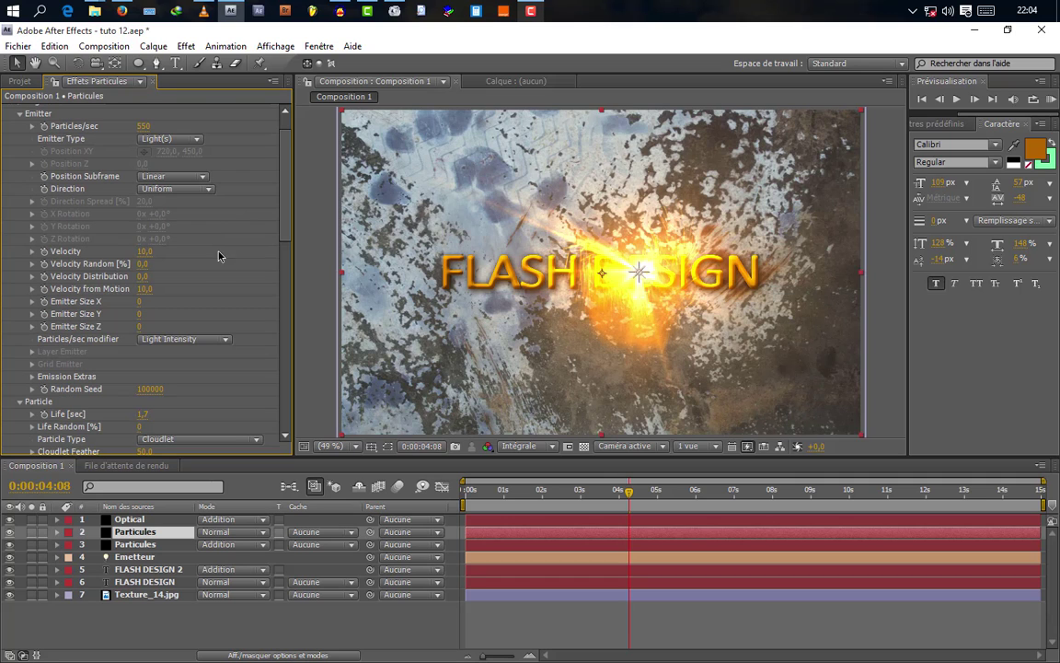
left_click(668, 497)
left_click(698, 497)
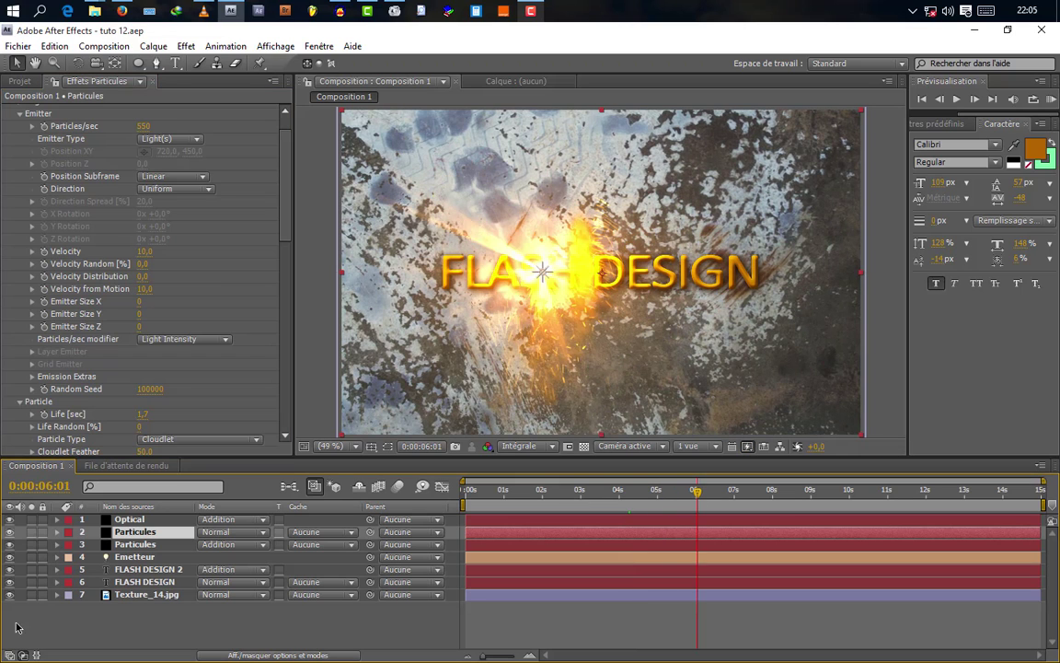
Step: On the Optical layer, set the Optical Flares scale to 80 and brightness to 90, and view the frame at 0:00:06:22
left_click(136, 519)
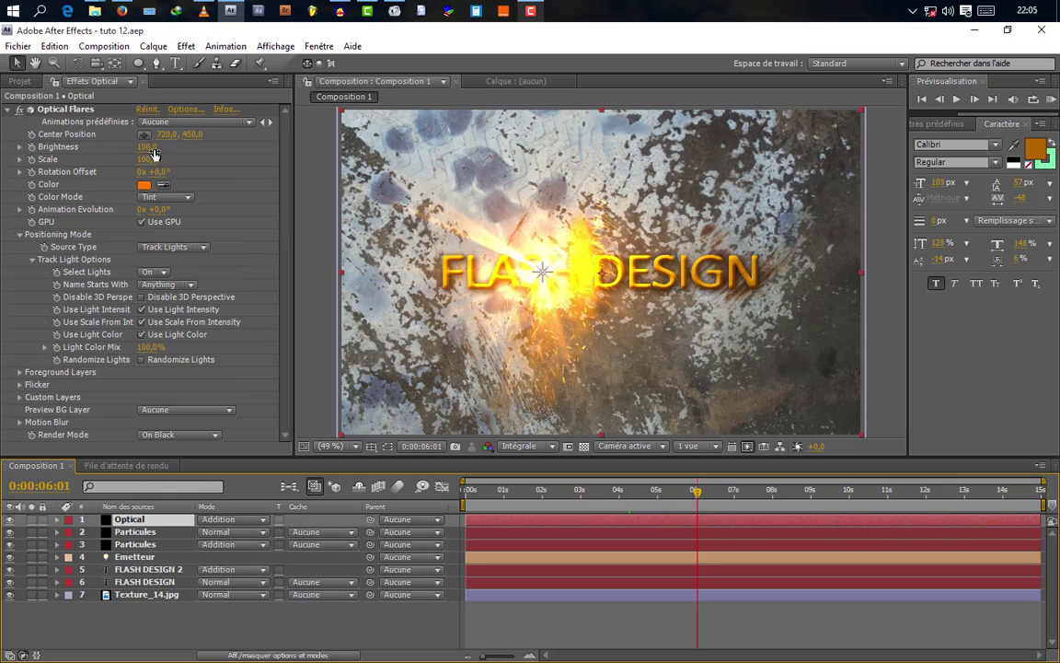
left_click(148, 159)
type("80")
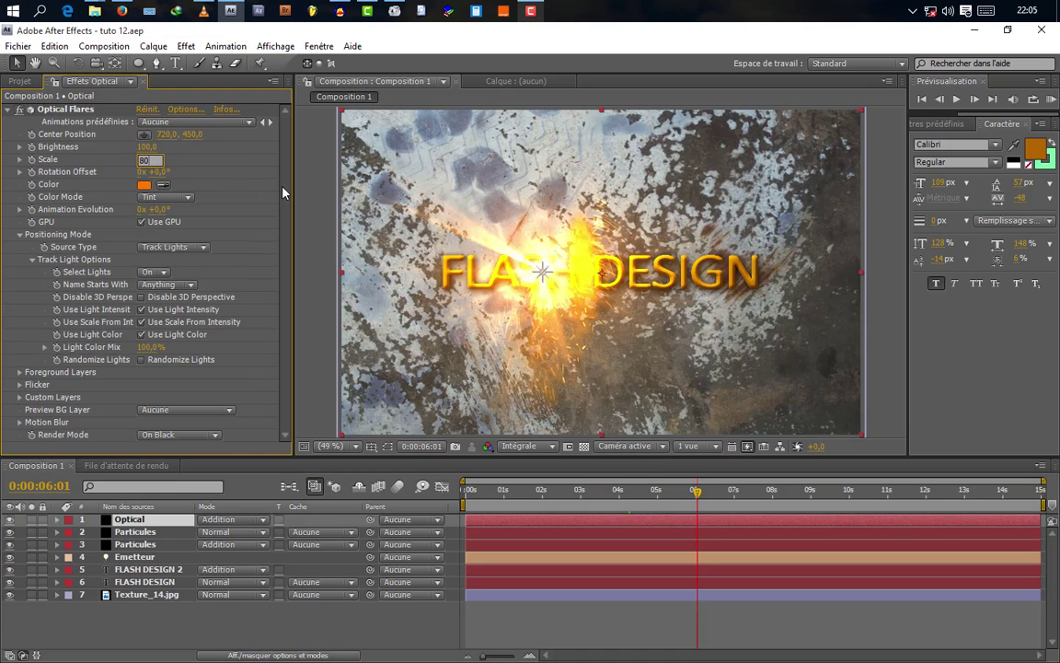
left_click(146, 147)
type("90")
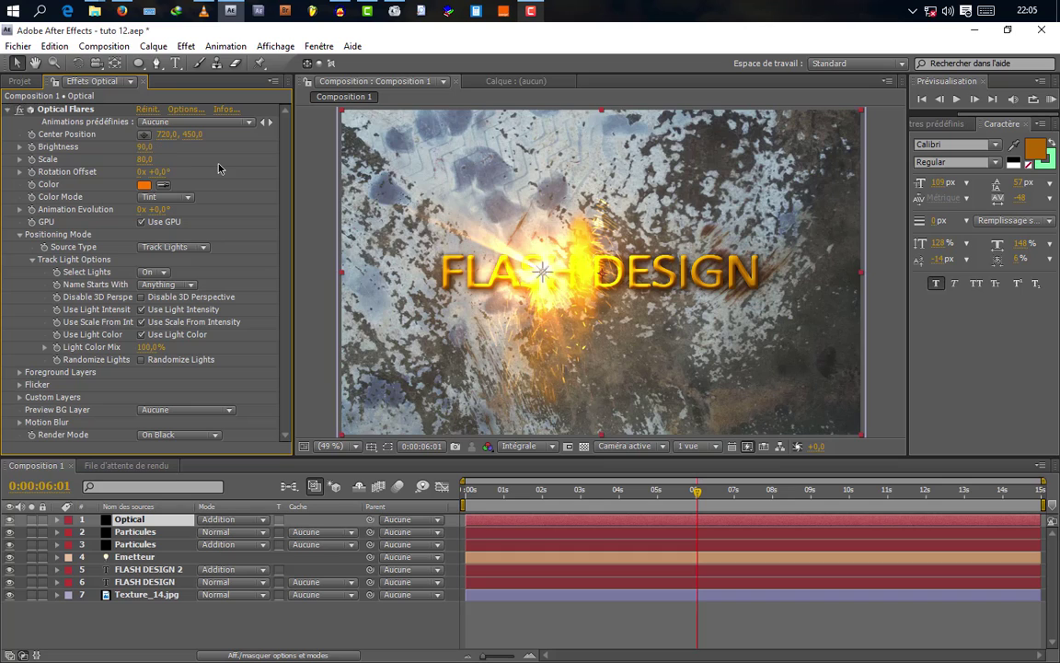
key("Return")
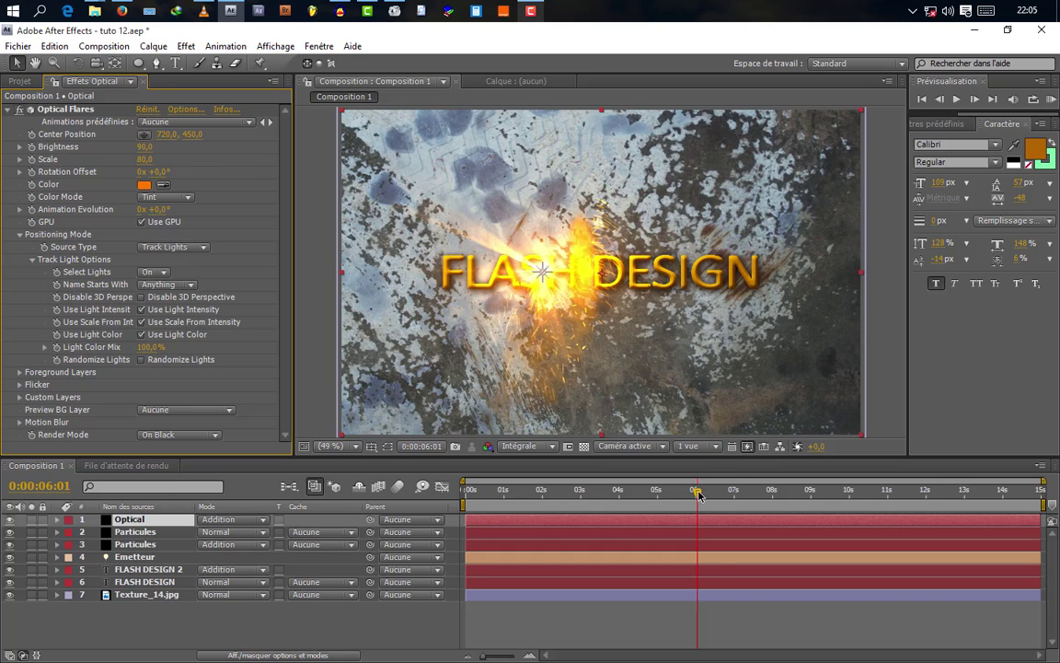
left_click_drag(697, 495, 724, 493)
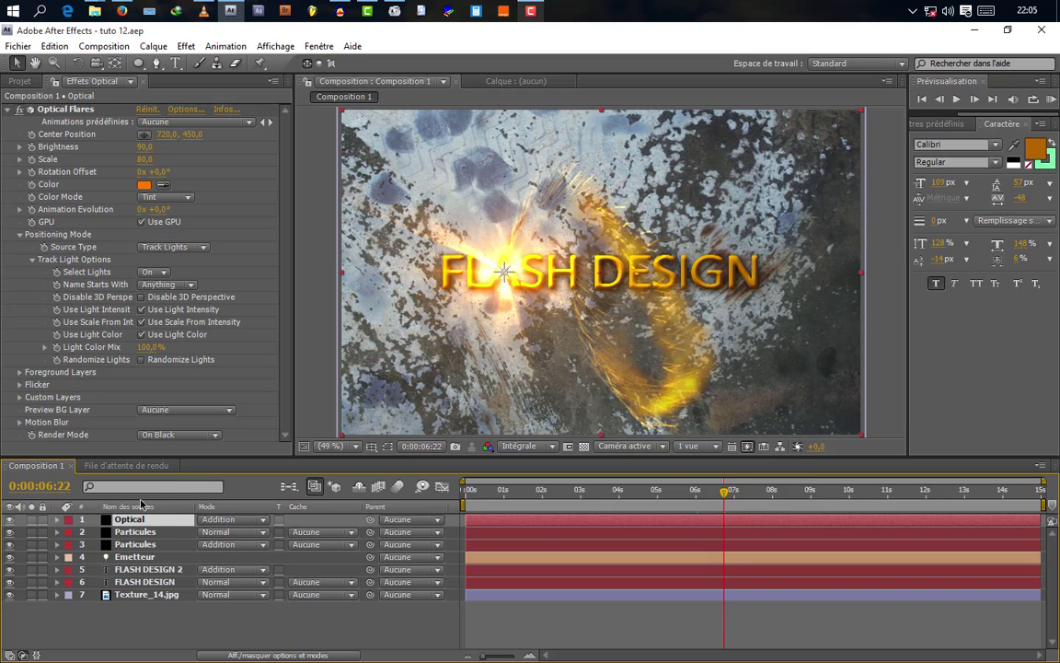
Step: Apply the Courbes colour correction effect to the Texture_14.jpg layer and pull its RVB curve down slightly
left_click(161, 594)
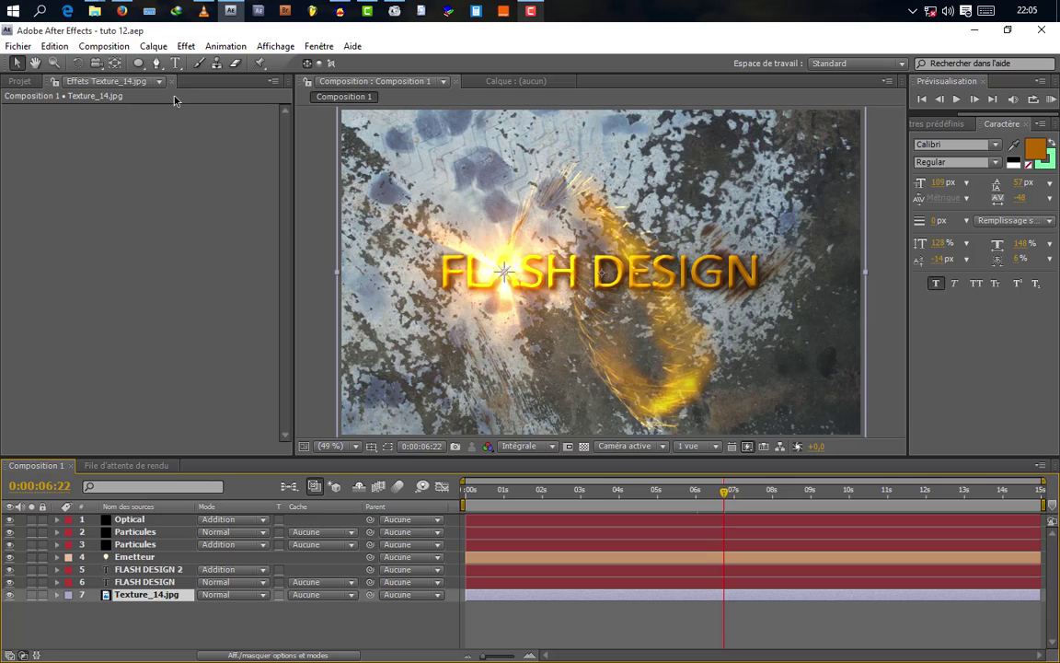
left_click(190, 52)
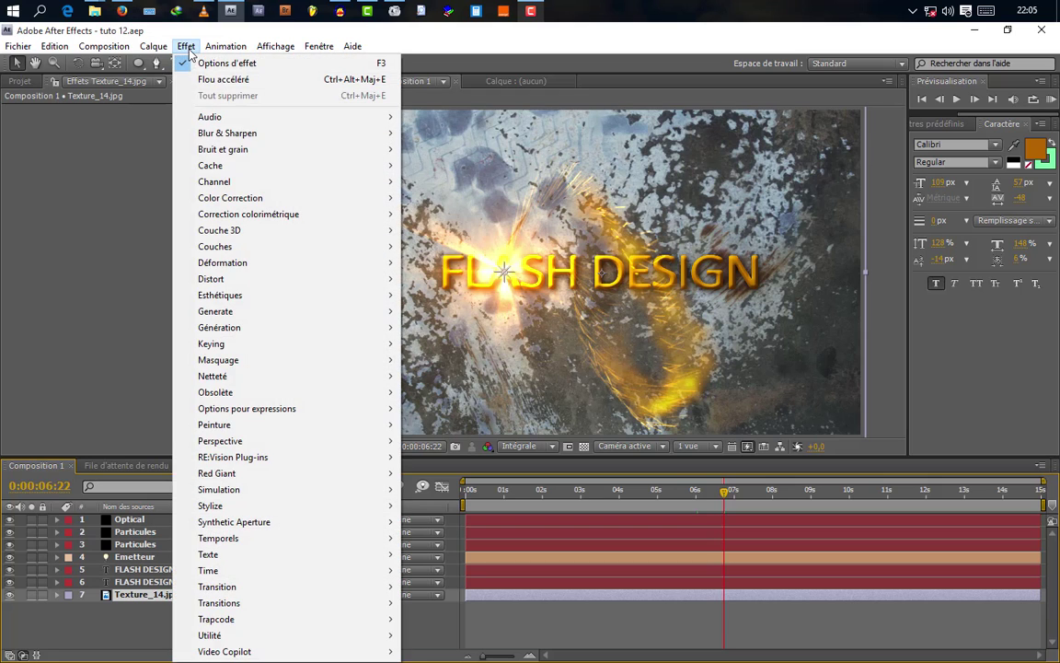
mouse_move(296, 216)
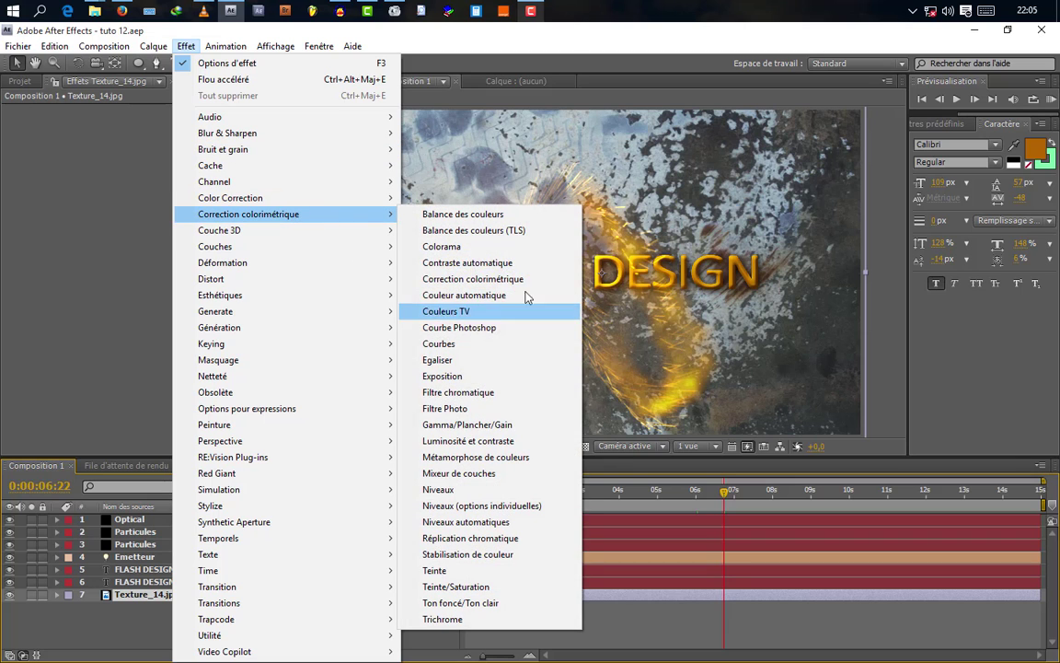
left_click(442, 348)
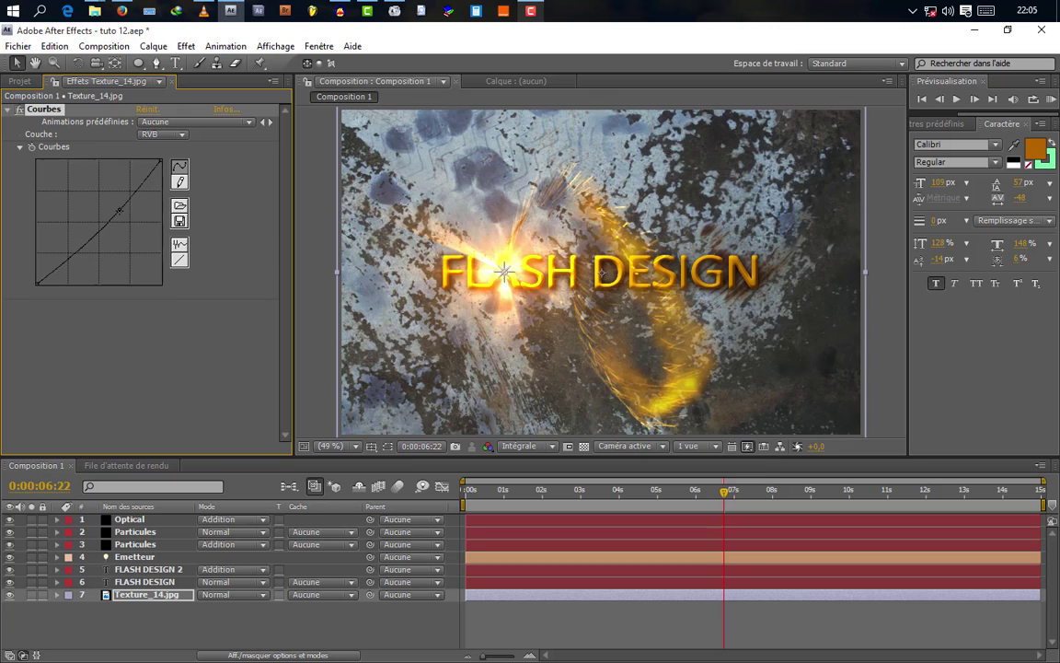
Step: In the Courbes effect, raise the Rouge channel's midtones clearly and the Vert channel's slightly
left_click(157, 134)
left_click(173, 154)
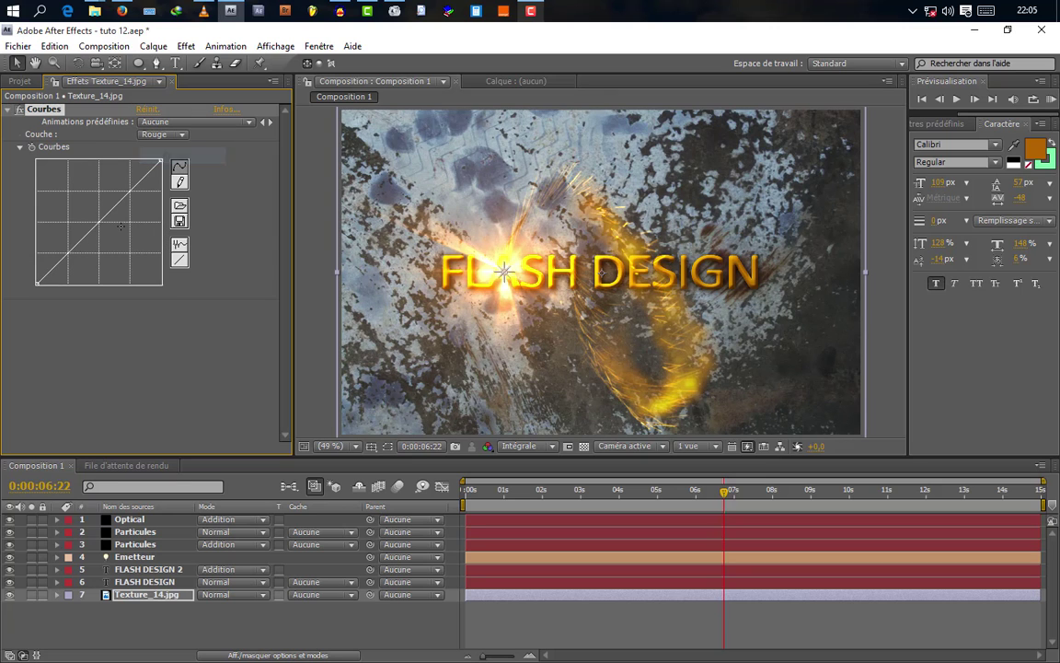
left_click_drag(110, 212, 99, 201)
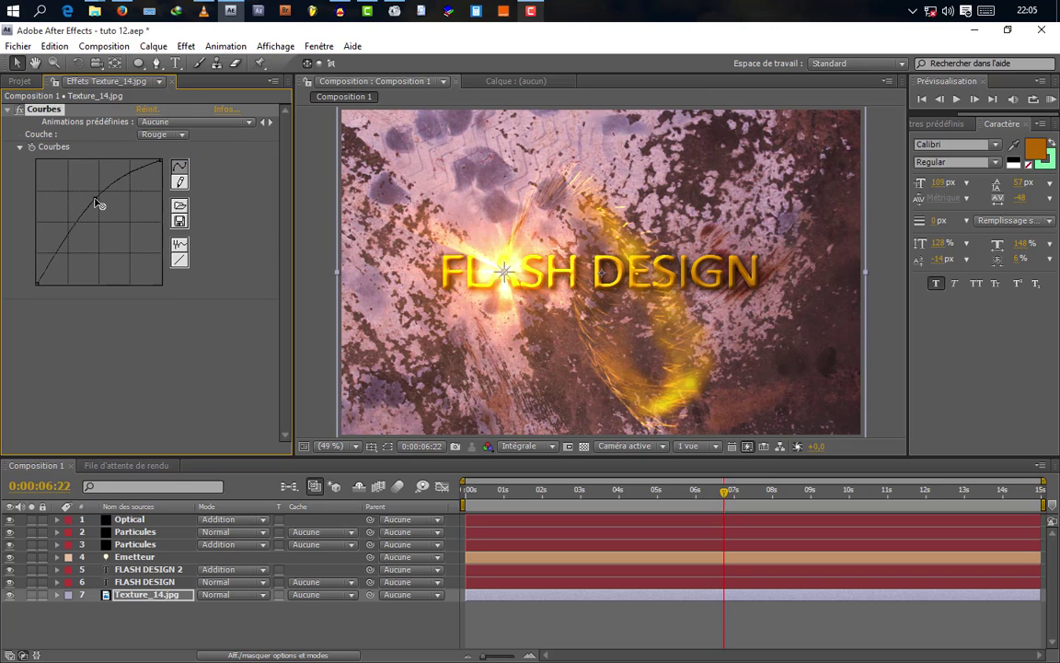
left_click(164, 135)
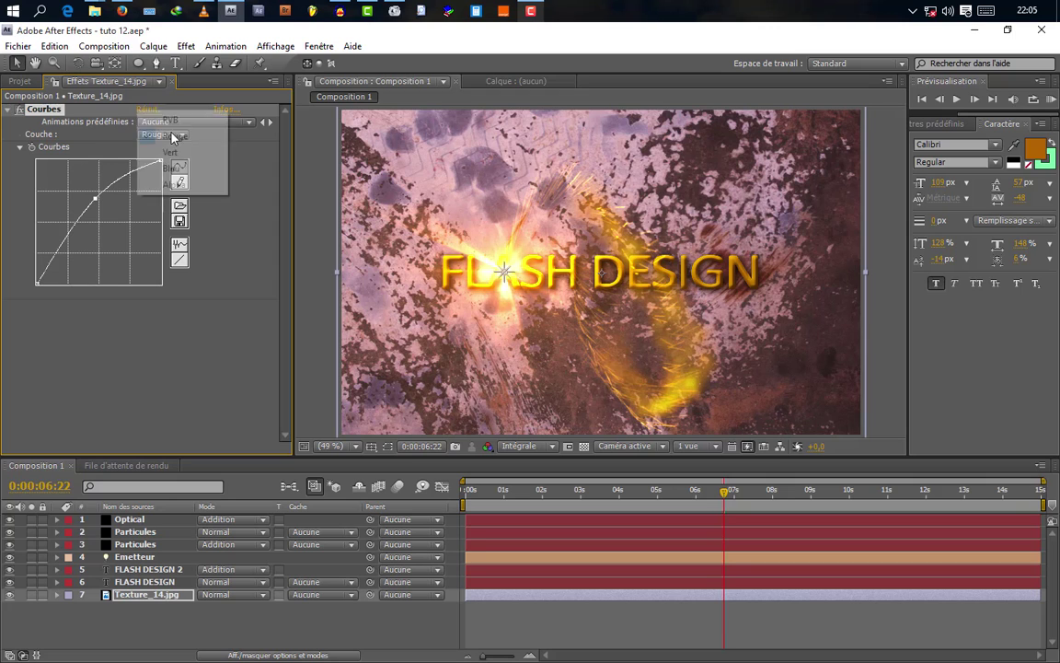
left_click(177, 148)
left_click_drag(117, 204, 110, 201)
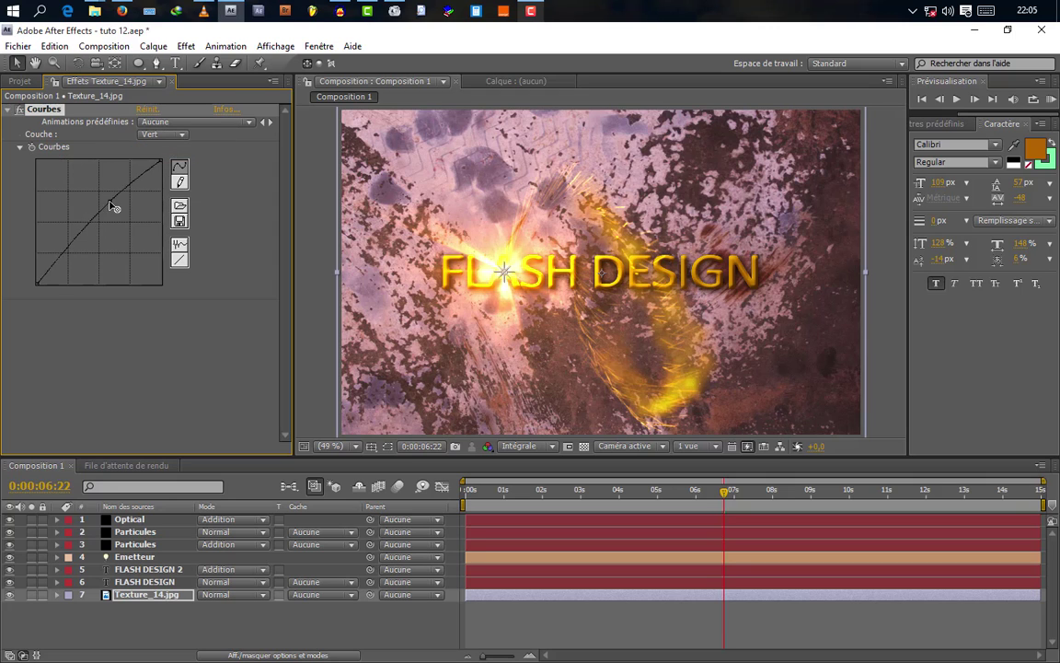
Step: Lower the midtones of the Bleu channel slightly in the Courbes effect
left_click(164, 134)
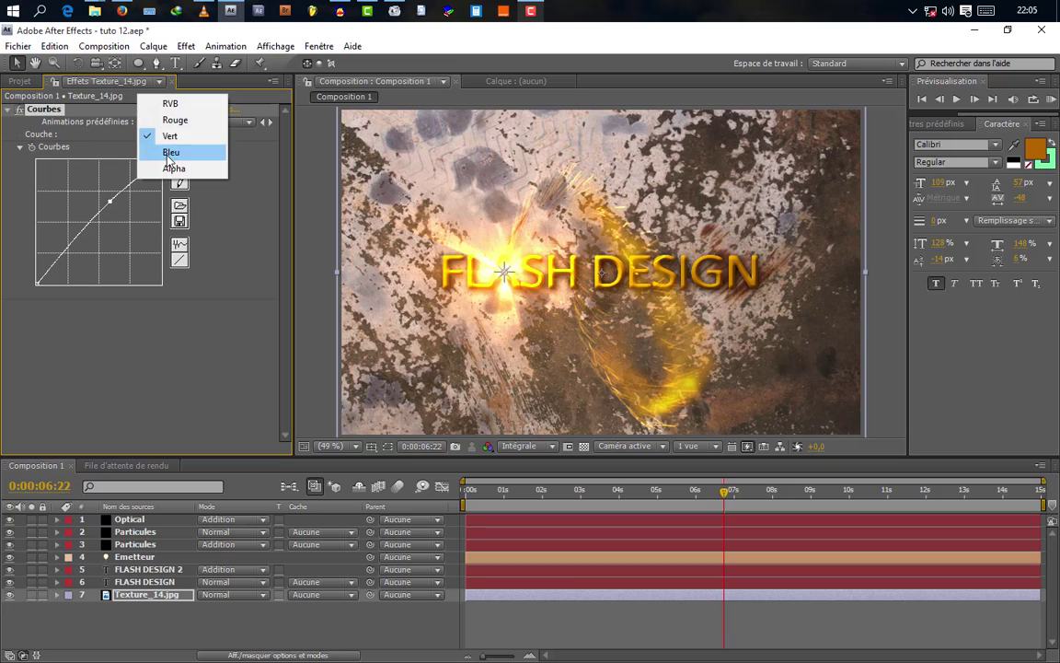
left_click(175, 149)
mouse_move(111, 212)
left_mouse_down()
mouse_move(102, 194)
mouse_move(119, 216)
left_mouse_up()
Step: Bring the Vert curve back to nearly a straight diagonal and raise the Rouge curve's midtones further
left_click(164, 135)
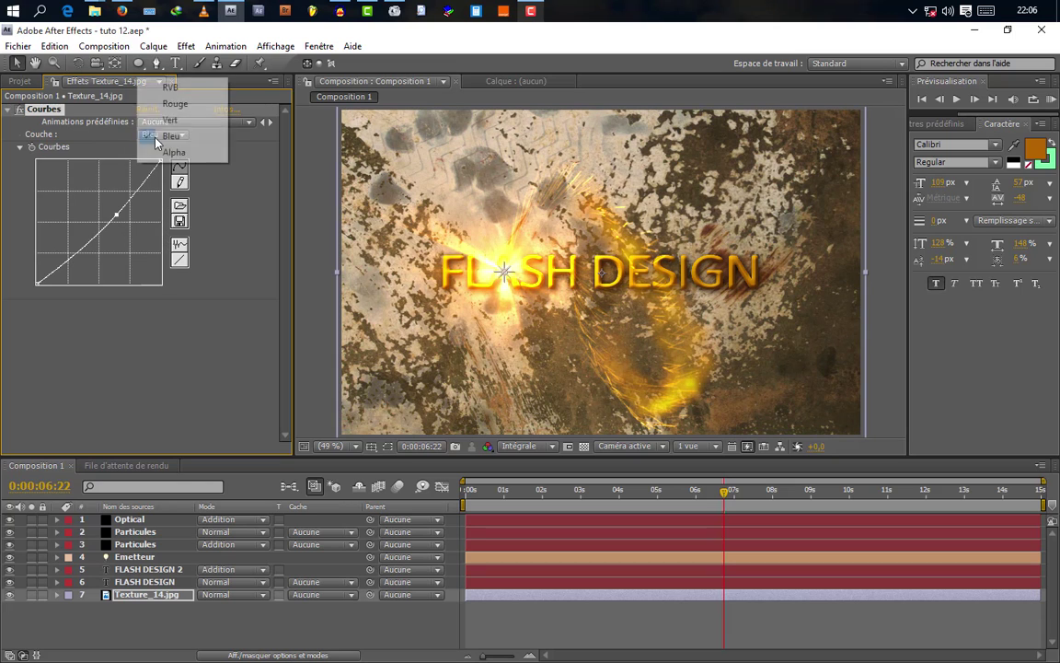
left_click(171, 121)
mouse_move(110, 199)
left_mouse_down()
mouse_move(118, 217)
mouse_move(112, 209)
left_mouse_up()
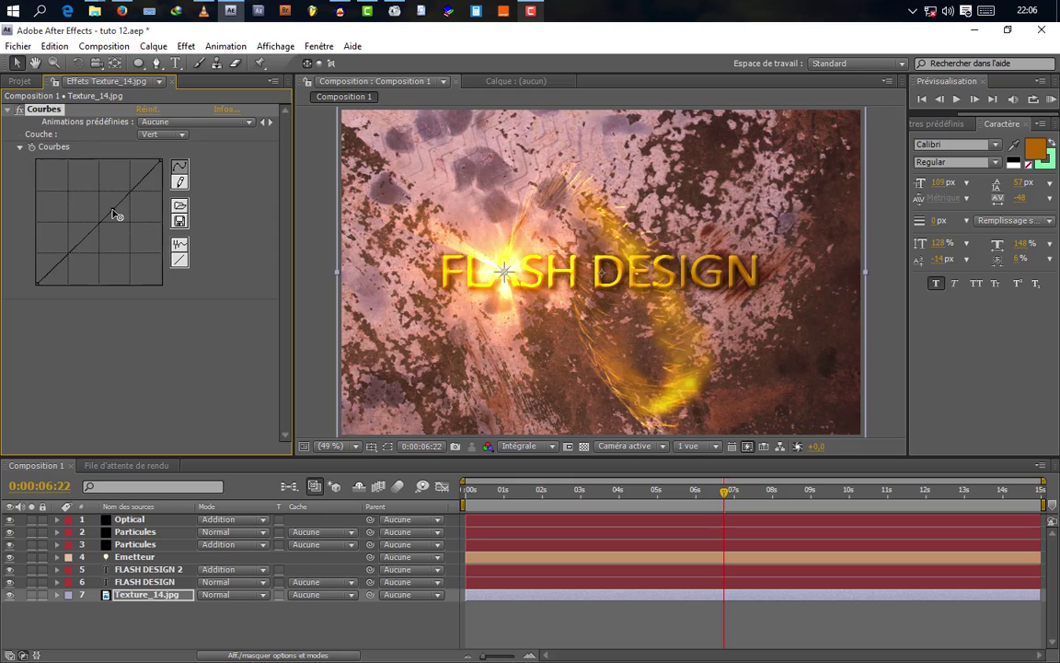
left_click(157, 135)
left_click(162, 121)
left_click_drag(96, 198, 89, 194)
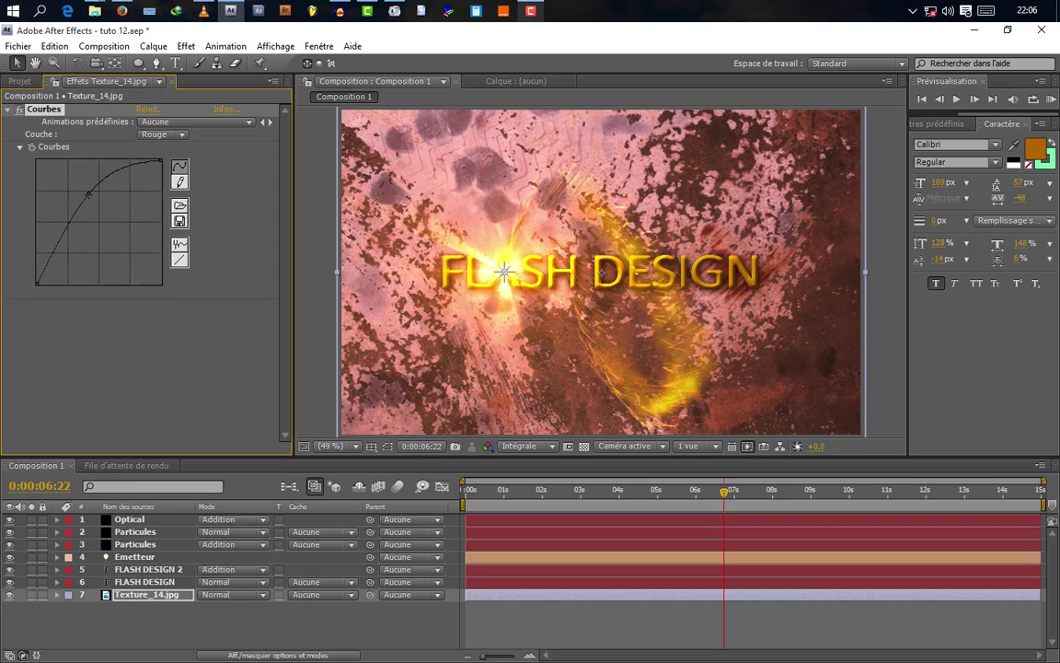
Step: Switch the Courbes effect back to the RVB channel and lower its midtones slightly
left_click(162, 134)
left_click(156, 114)
mouse_move(119, 210)
left_mouse_down()
mouse_move(110, 201)
mouse_move(117, 214)
left_mouse_up()
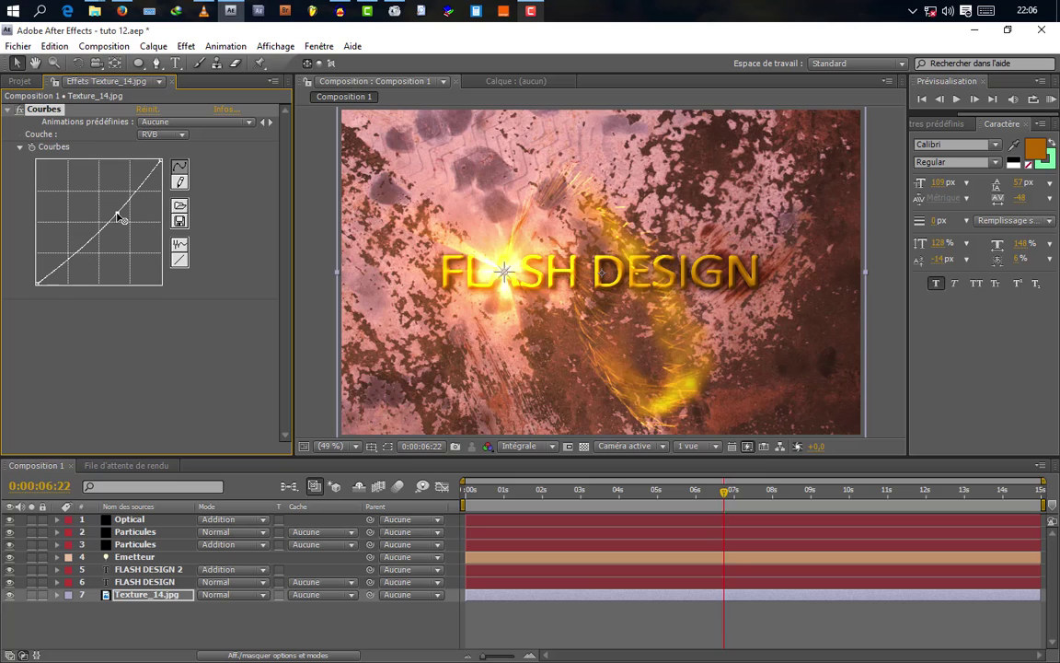
left_click(147, 626)
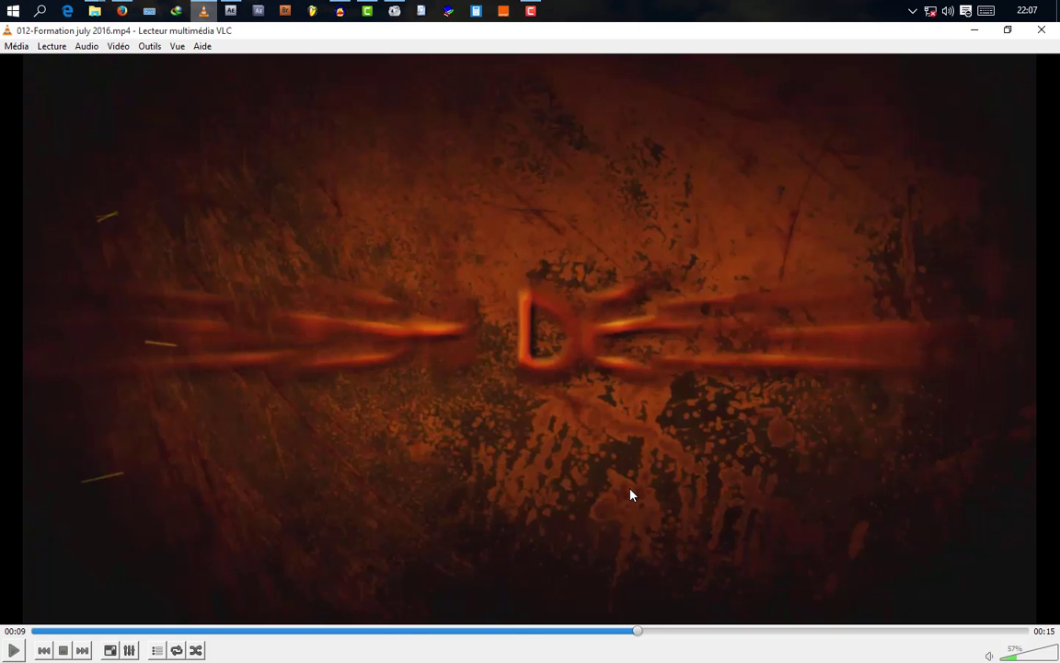
Step: Return to After Effects and precompose the FLASH DESIGN and FLASH DESIGN 2 layers as Précomp. 1, transferring all attributes
left_click(230, 11)
left_click(148, 594)
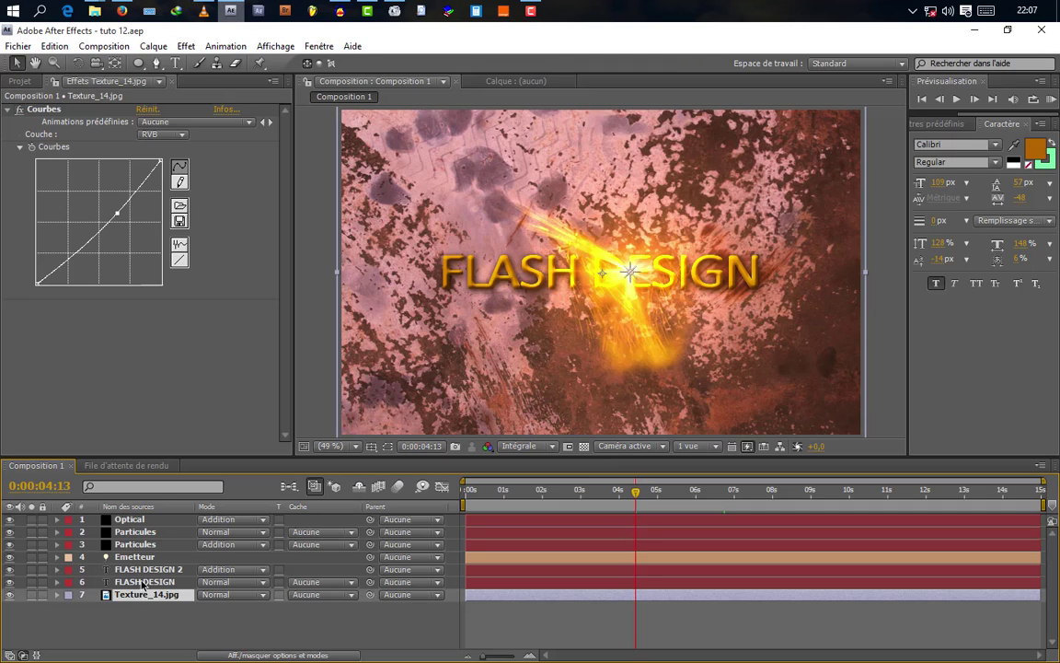
left_click(144, 580)
left_click(145, 575, "shift")
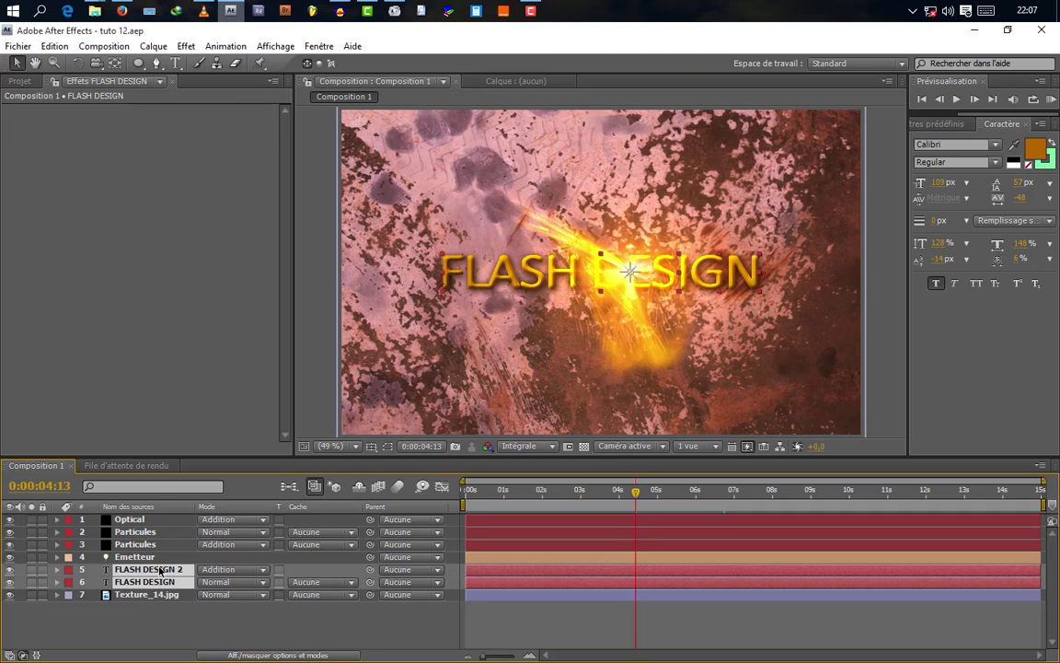
left_click(153, 46)
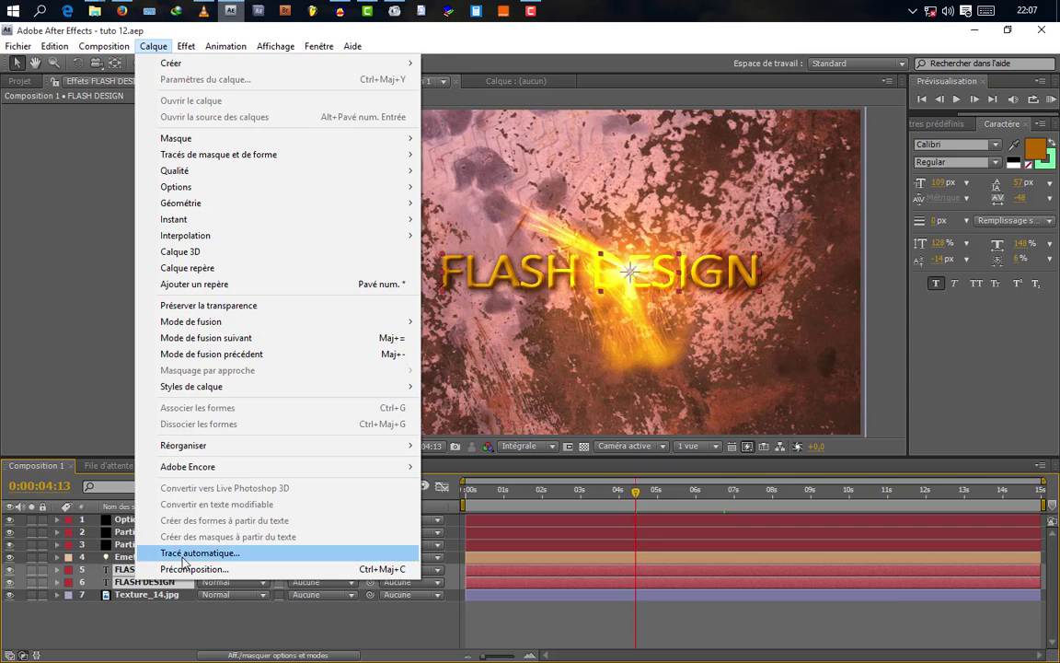
left_click(261, 568)
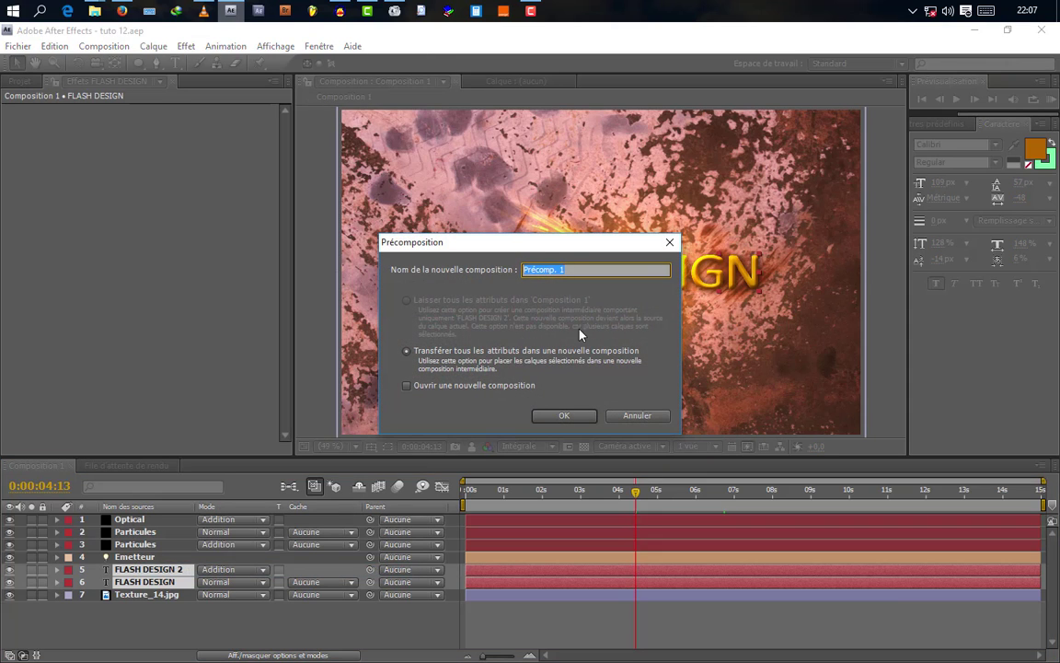
left_click(562, 415)
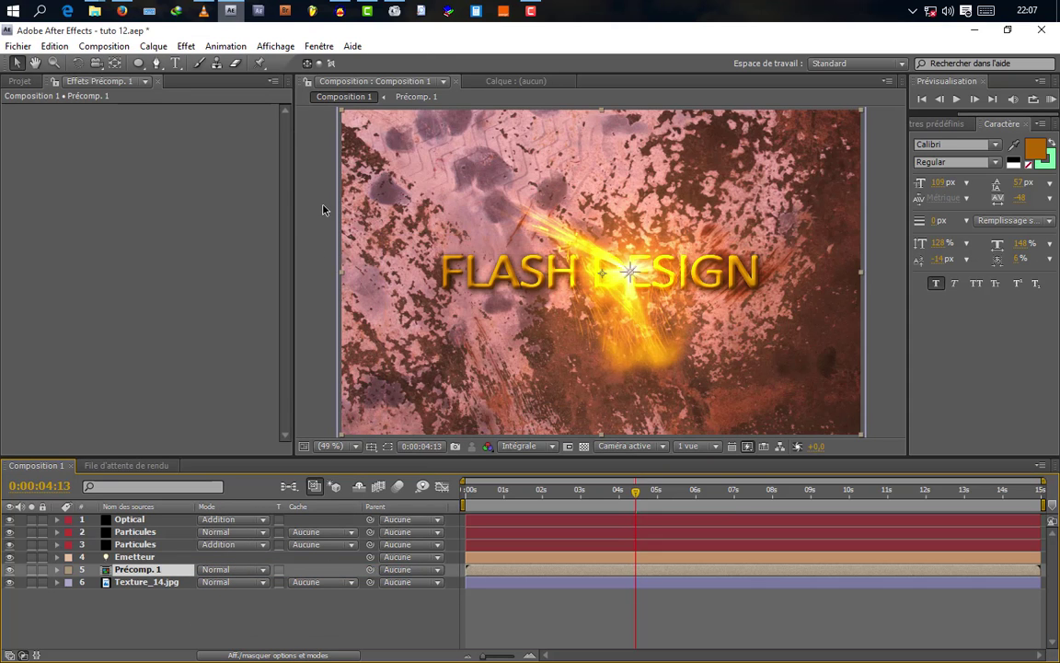
Step: Apply CC Radial Blur to Précomp. 1 with the Straight Zoom type and an Amount of 52
left_click(186, 46)
mouse_move(336, 136)
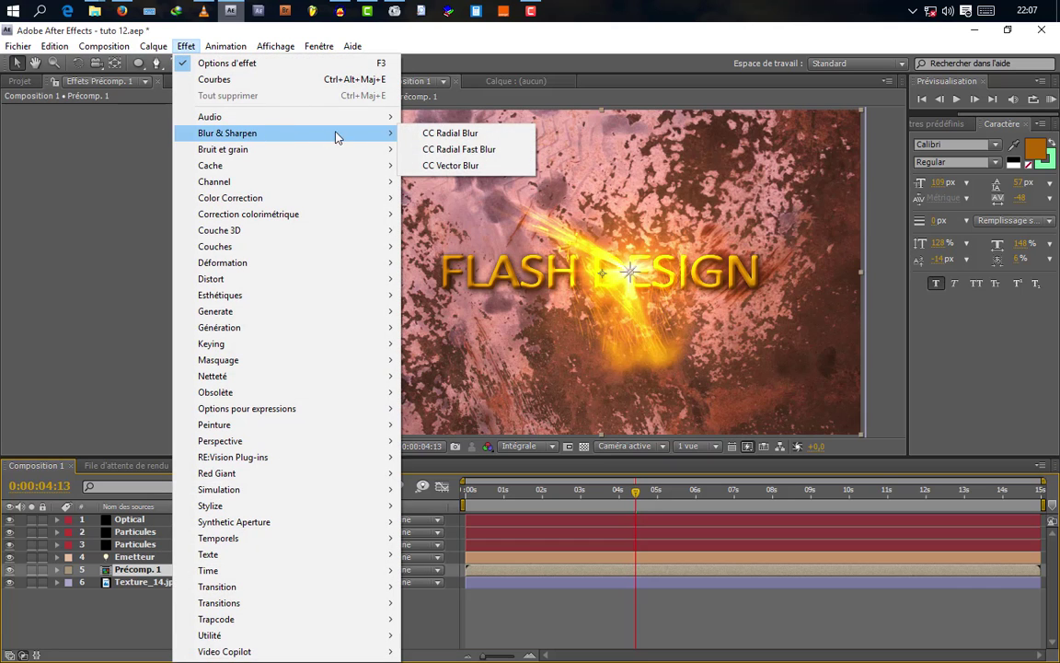
left_click(457, 134)
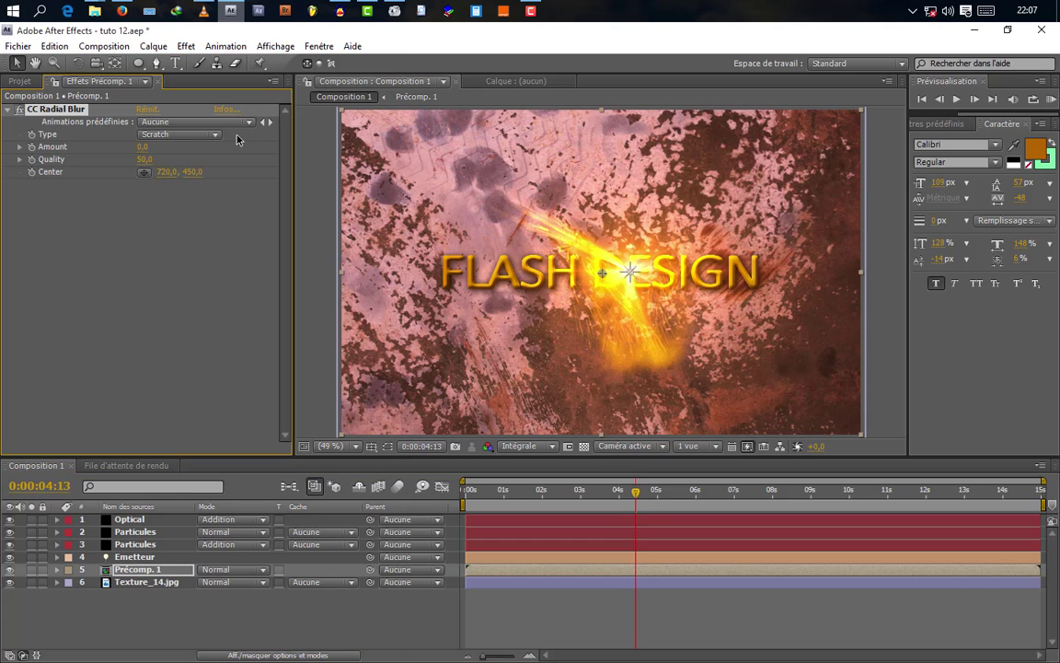
left_click(165, 134)
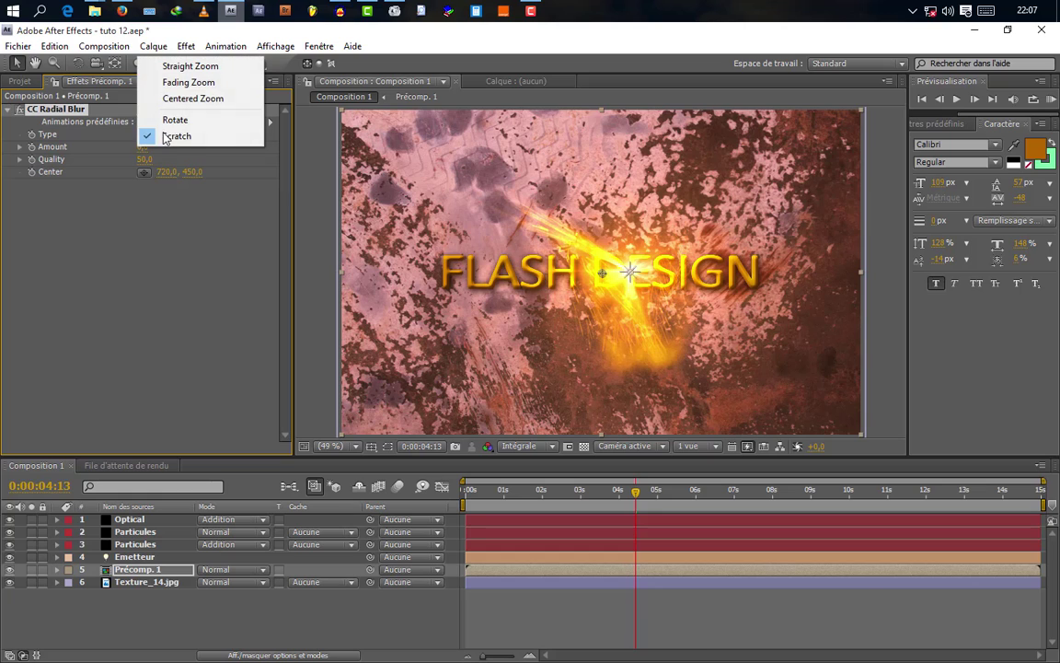
left_click(193, 66)
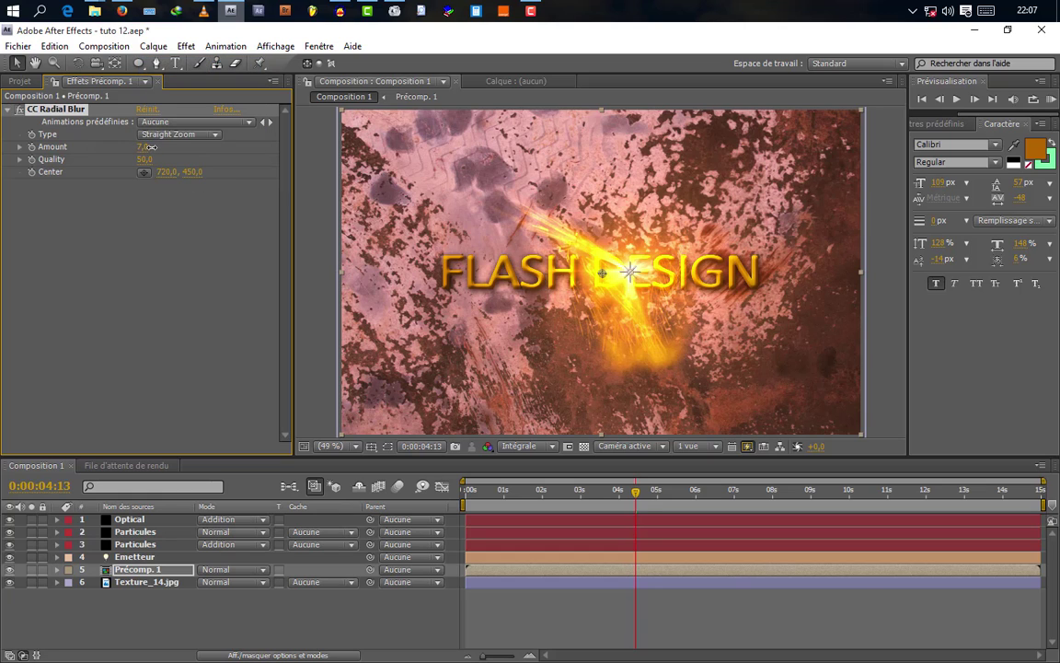
left_click_drag(148, 146, 190, 146)
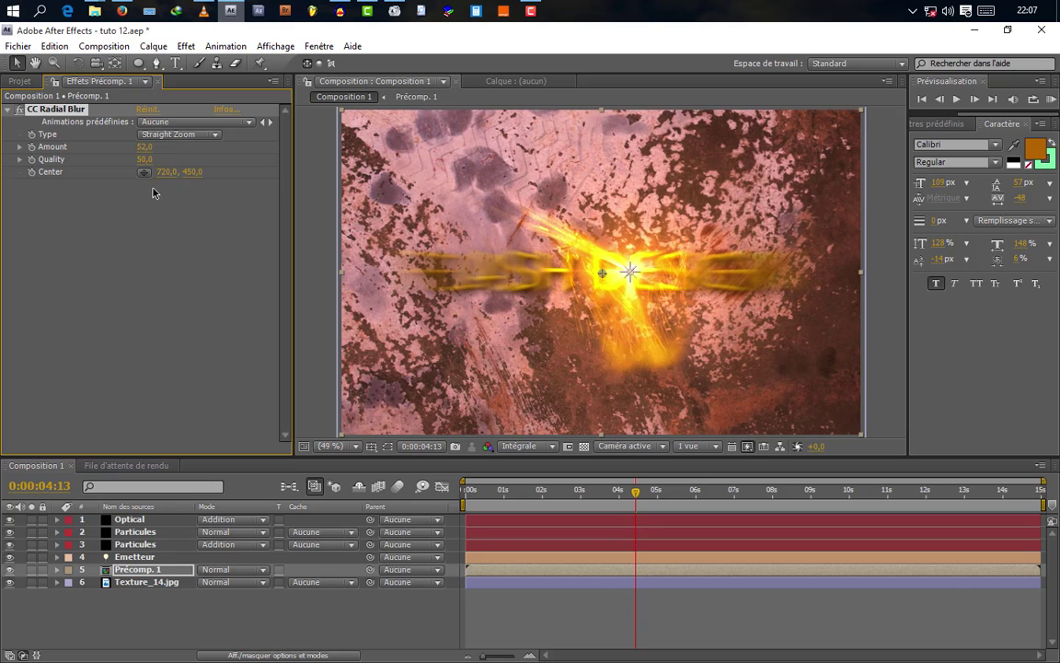
Step: Keyframe the CC Radial Blur Amount from 0 at 0:00:09:06 to 68 at 0:00:09:11 and preview it
left_click(147, 568)
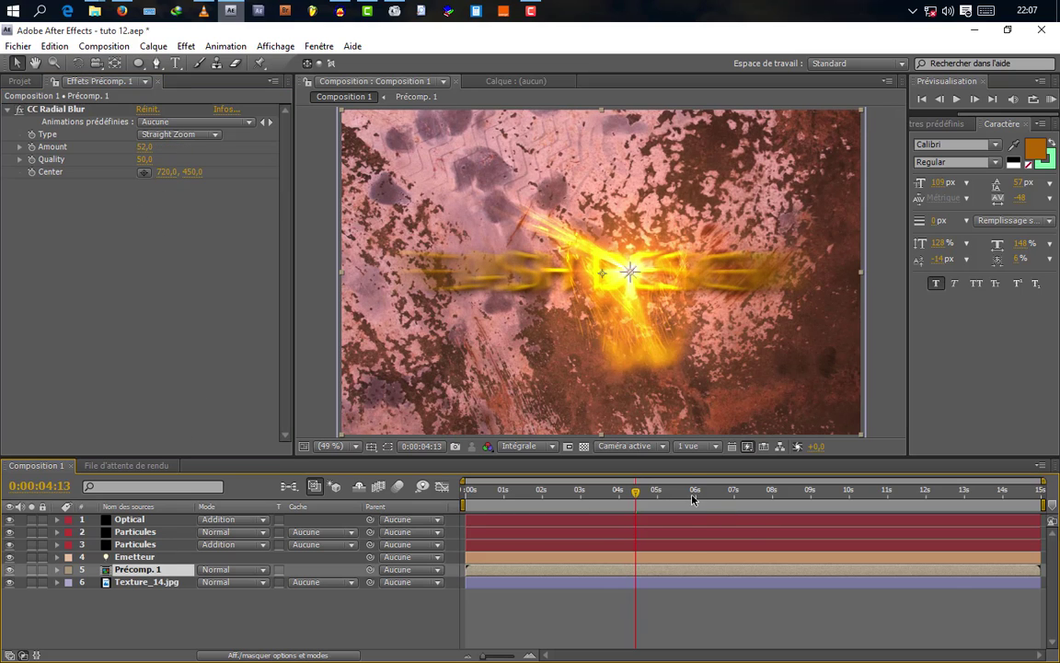
left_click_drag(693, 498, 712, 502)
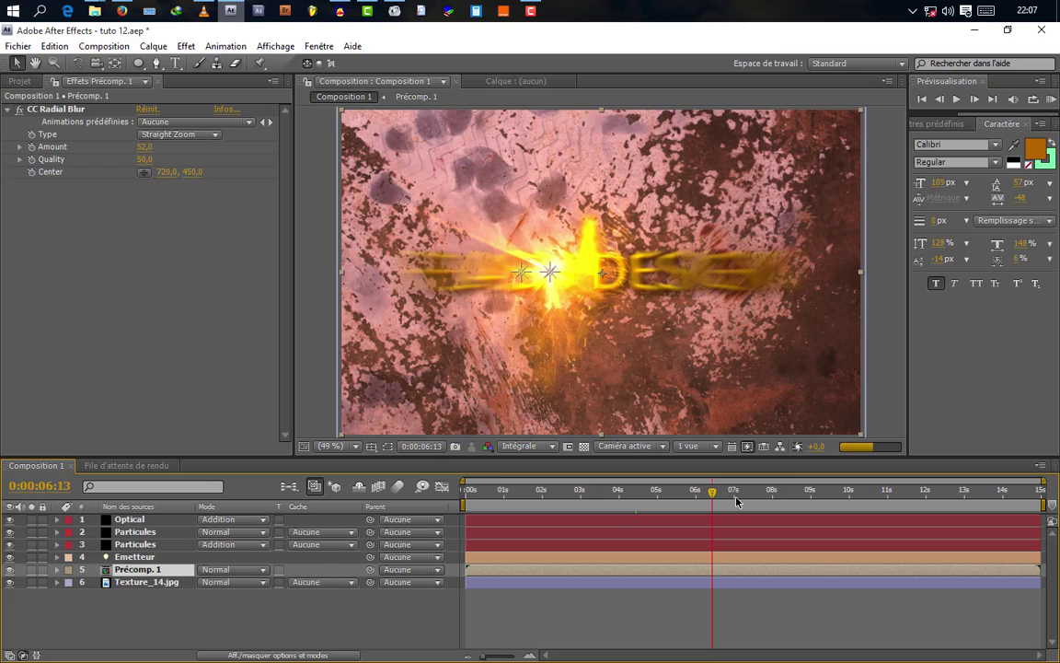
left_click_drag(737, 502, 761, 500)
left_click(819, 499)
key("e")
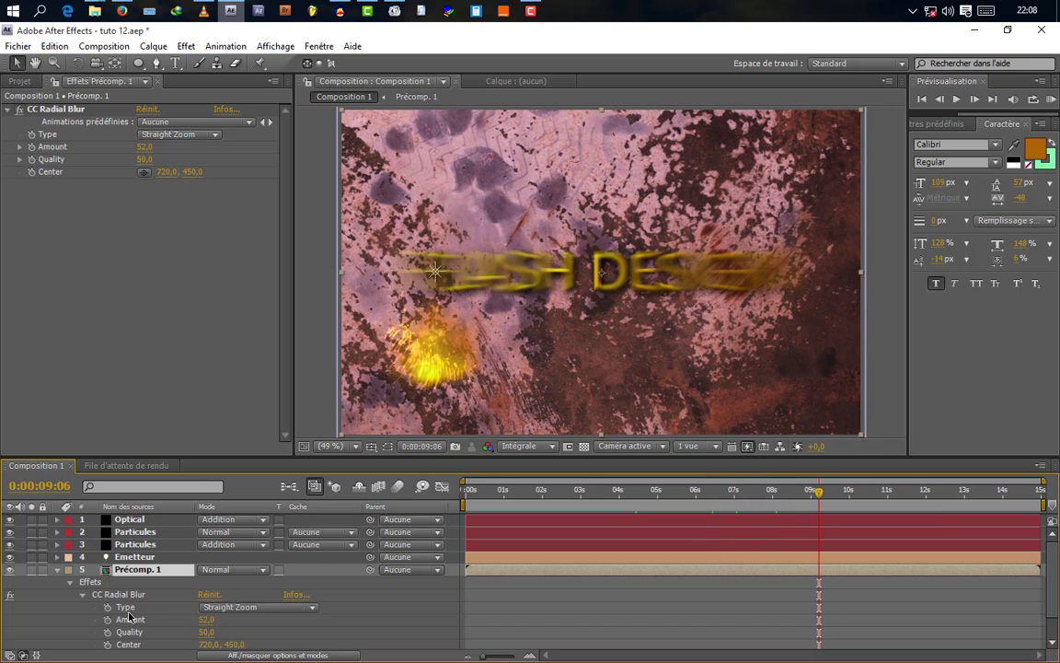
left_click(108, 619)
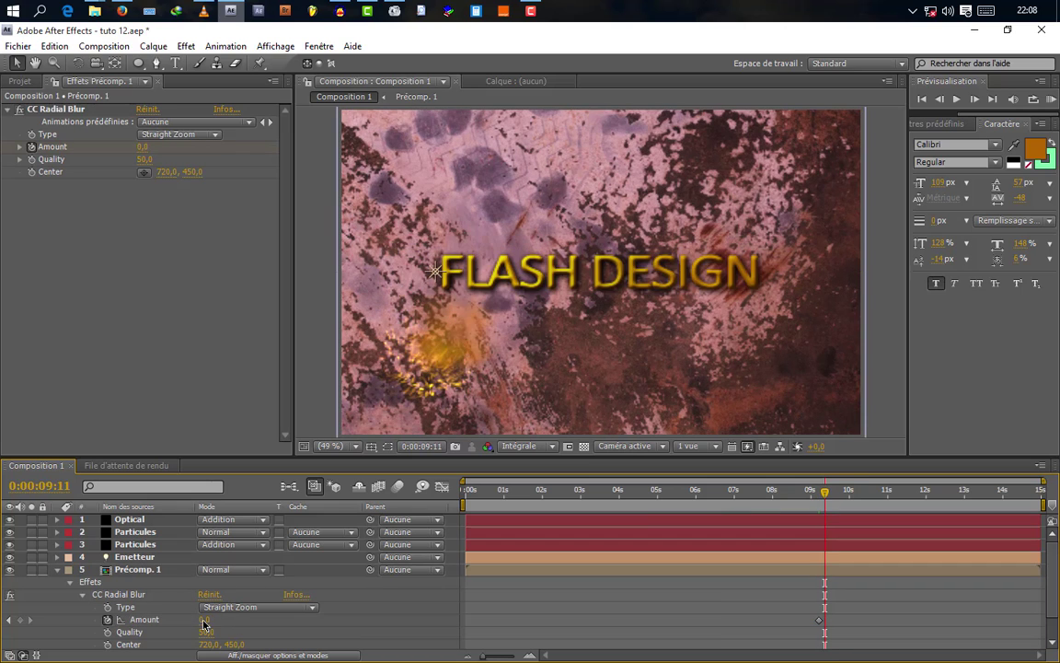
left_click_drag(203, 623, 255, 622)
left_click(255, 565)
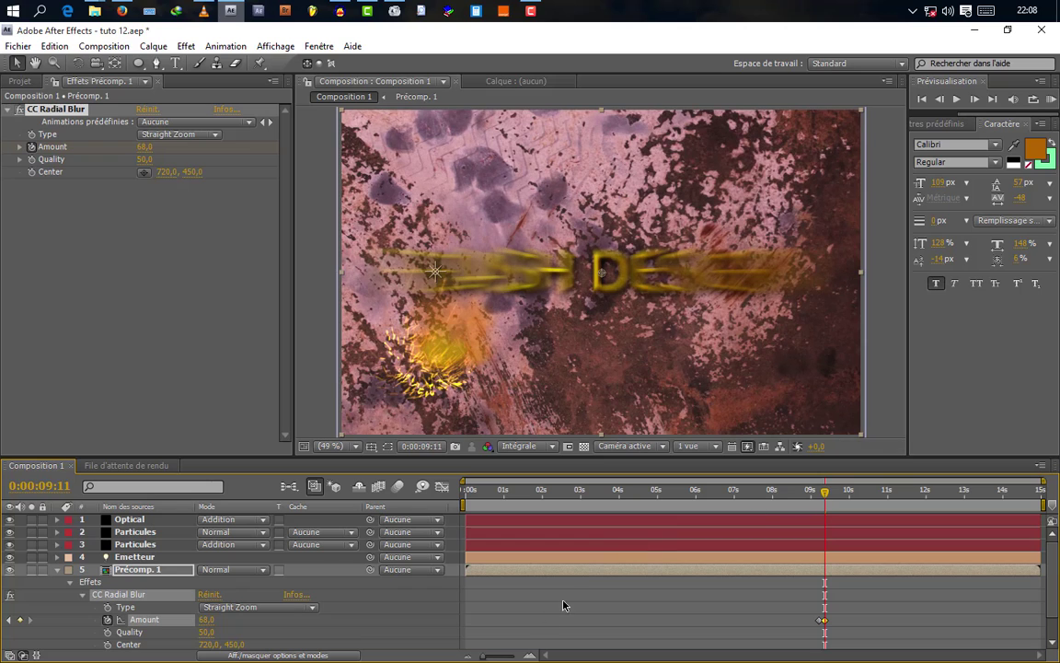
key("space")
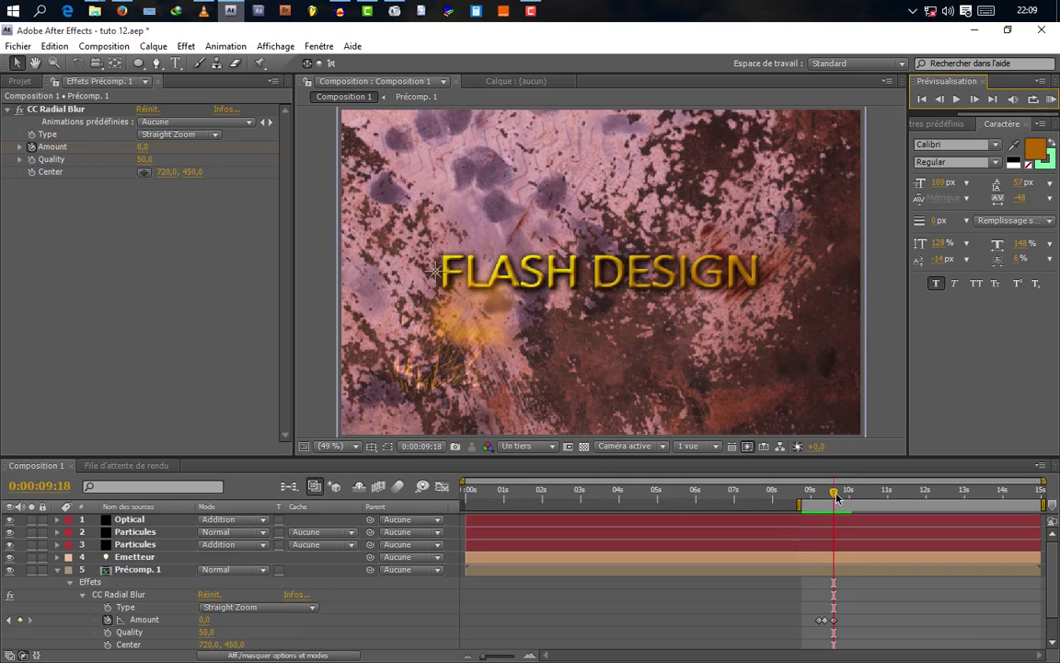
Step: Raise the blur Amount keyframe at 0:00:09:11 to 84 and preview the animation
left_click_drag(836, 497, 825, 498)
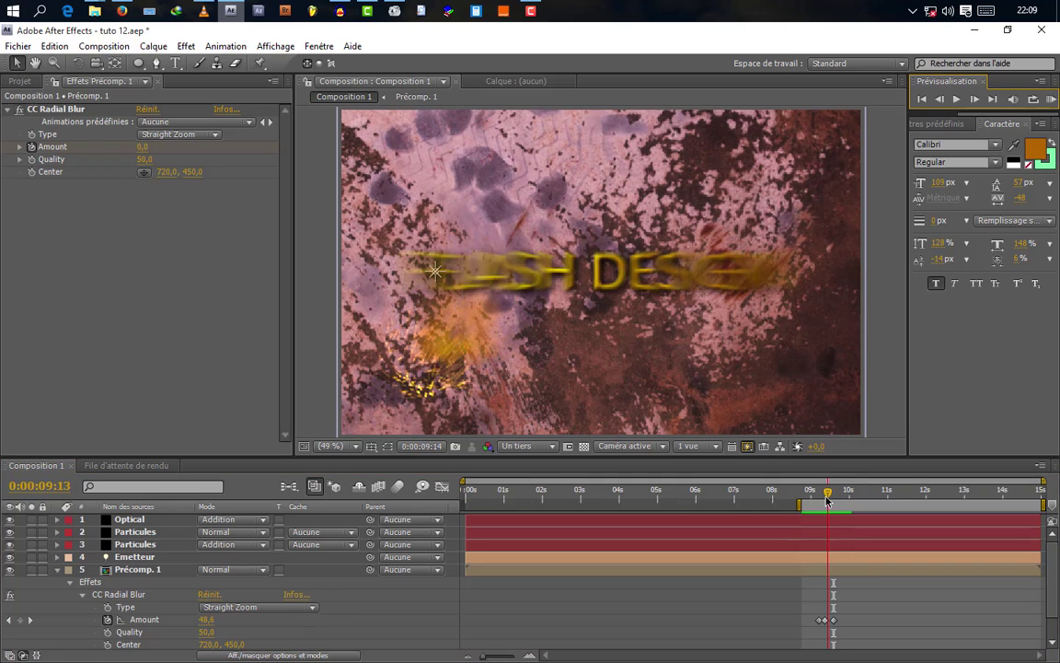
left_click(826, 622)
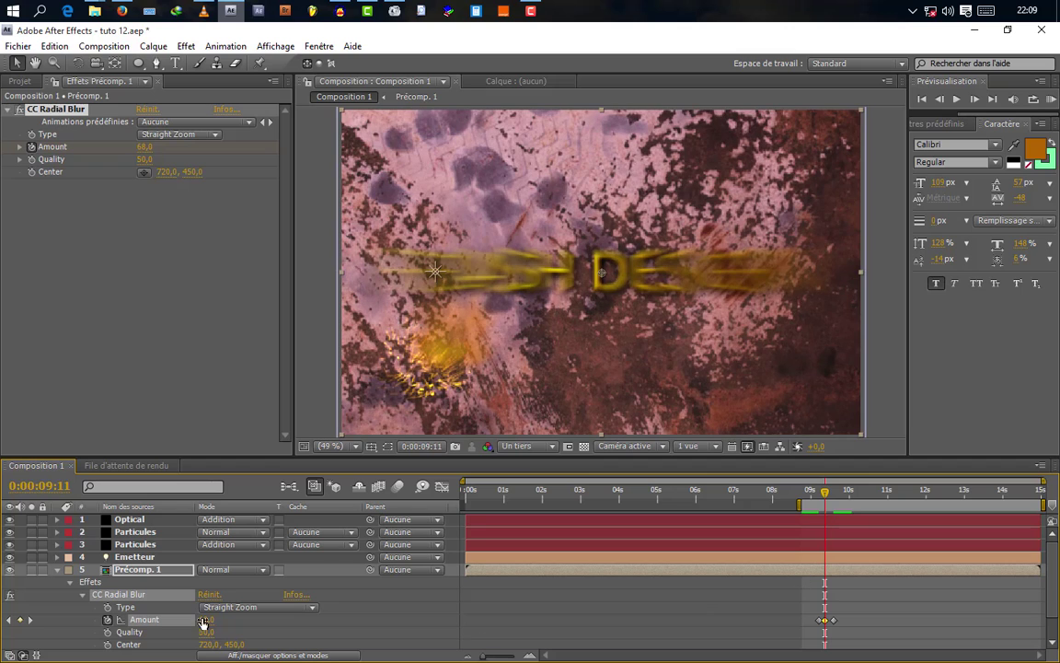
mouse_move(208, 619)
left_mouse_down()
mouse_move(248, 619)
mouse_move(219, 620)
left_mouse_up()
left_click(1052, 99)
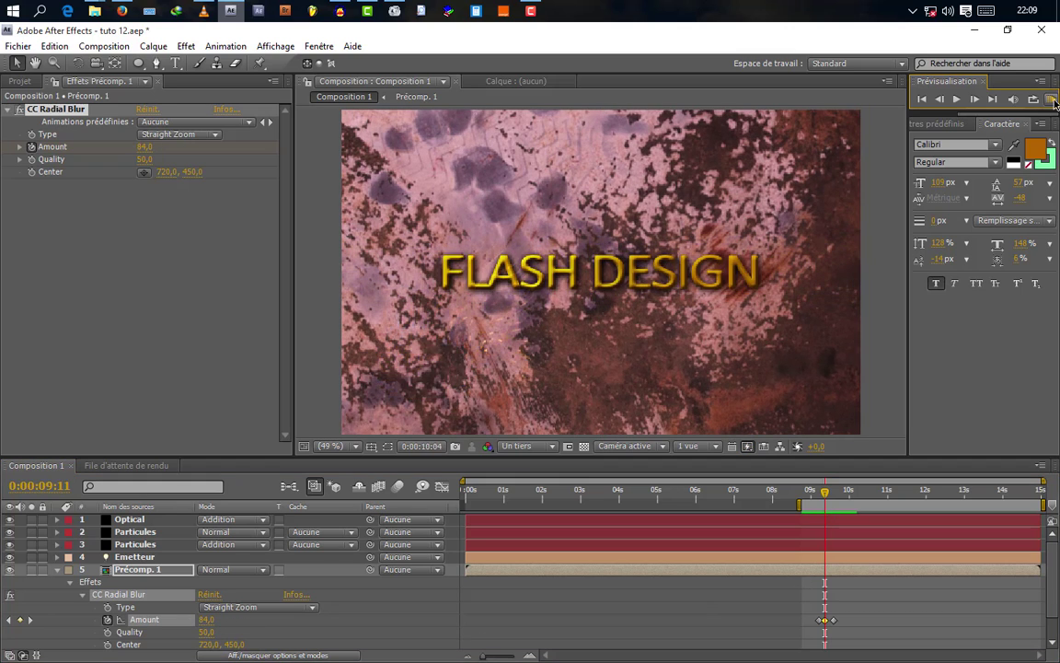
Step: Shift the middle blur Amount keyframe to 0:00:09:12 and set its value to 90
left_click_drag(825, 619, 827, 620)
left_click(530, 655)
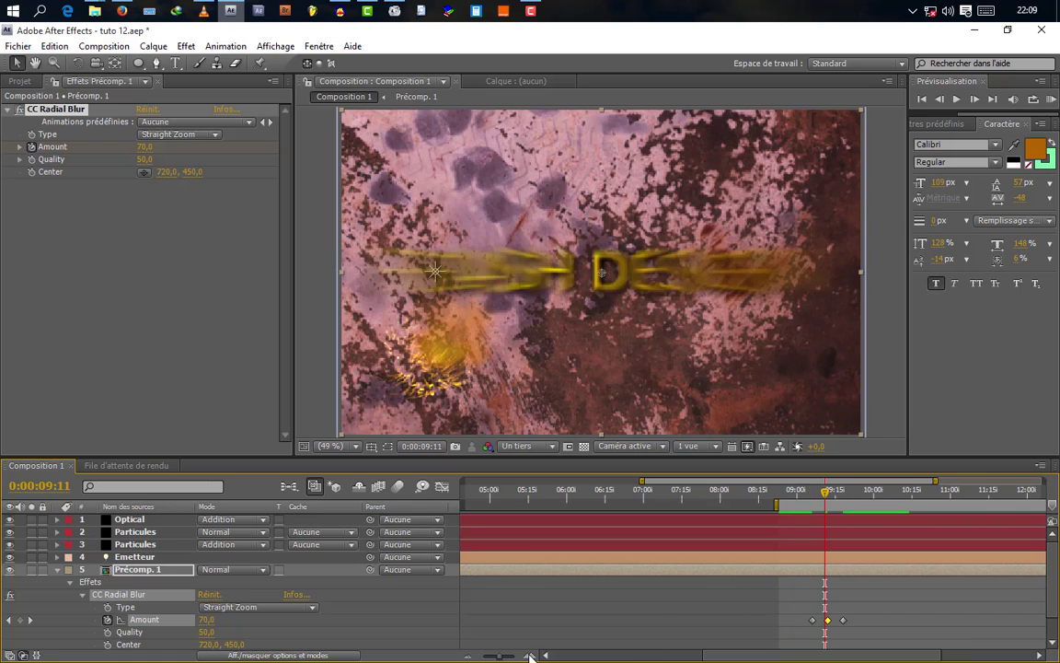
left_click(831, 495)
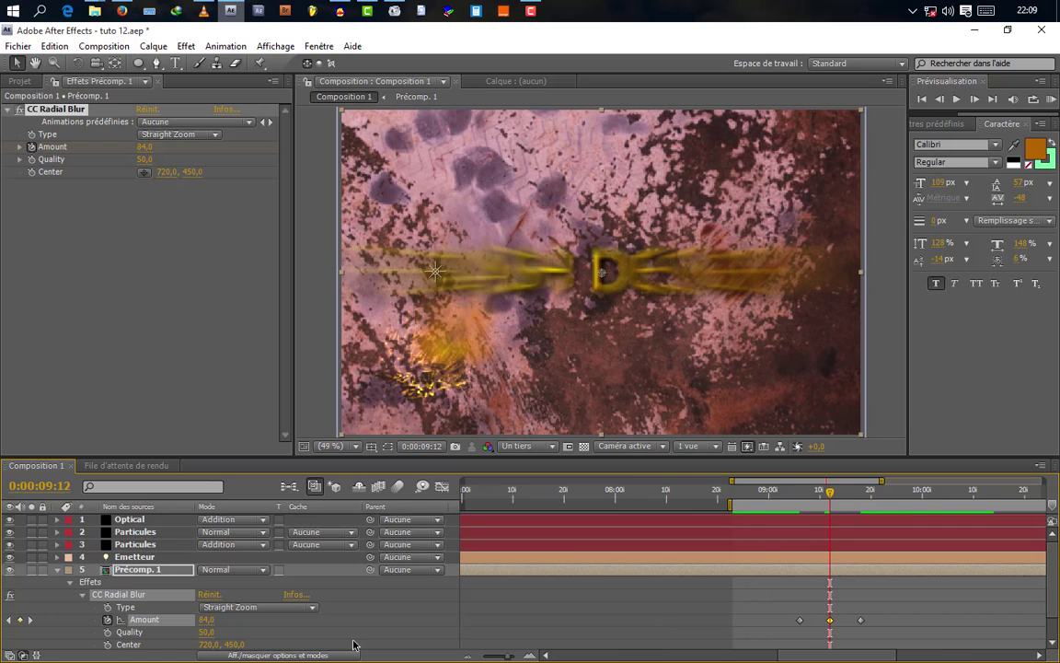
left_click(206, 620)
type("90")
key("Return")
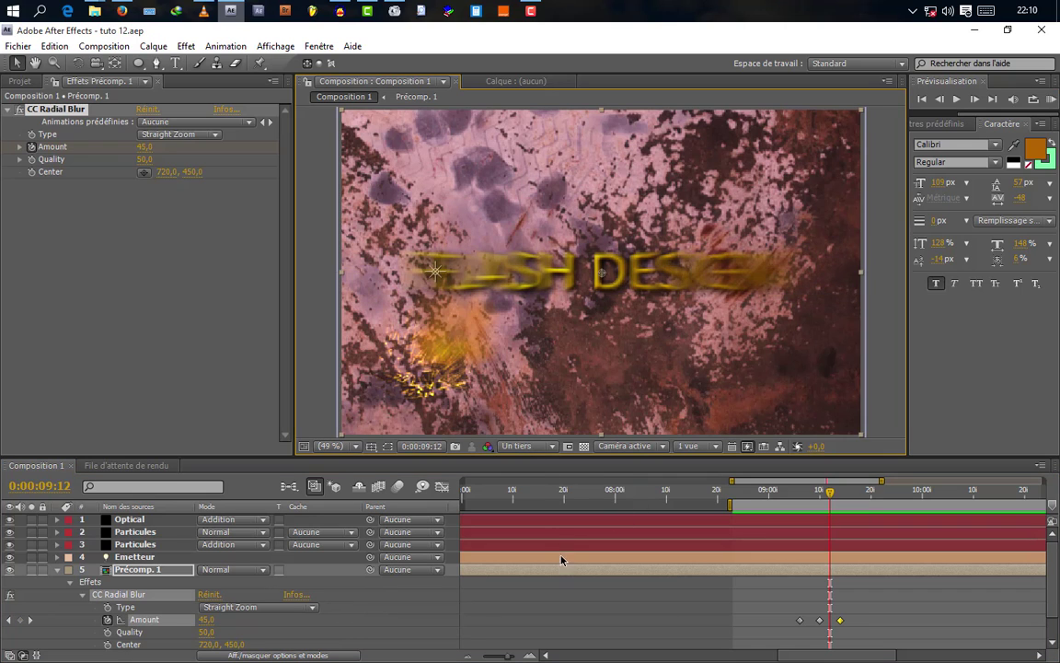
Step: Collapse the Précomp. 1 properties and extend the work area back to the start of the composition
left_click_drag(514, 650, 412, 658)
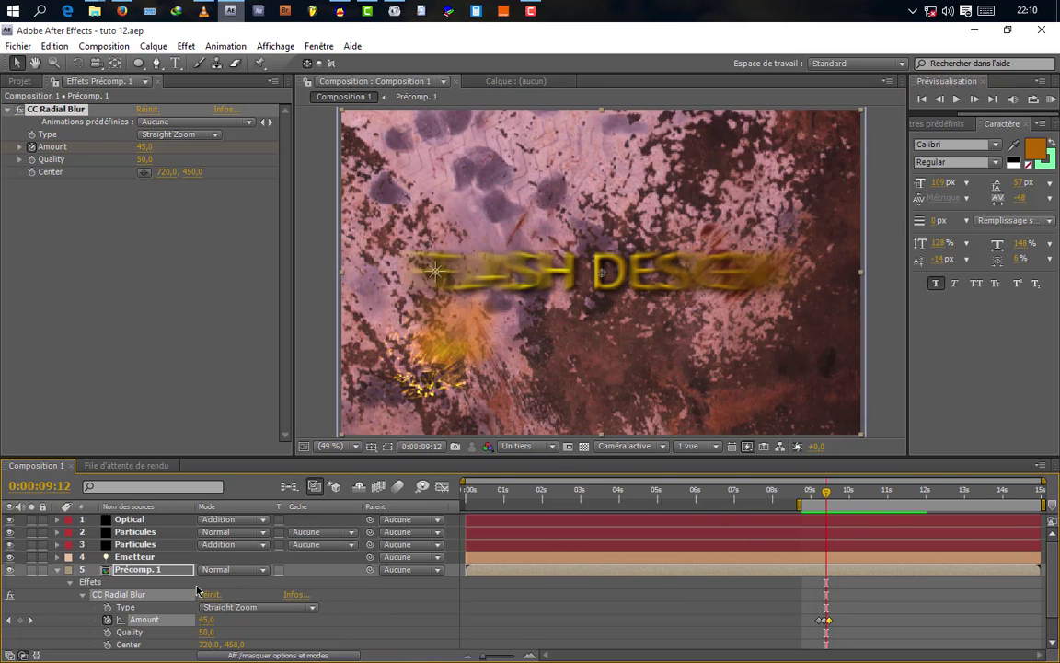
left_click(53, 577)
left_click(56, 571)
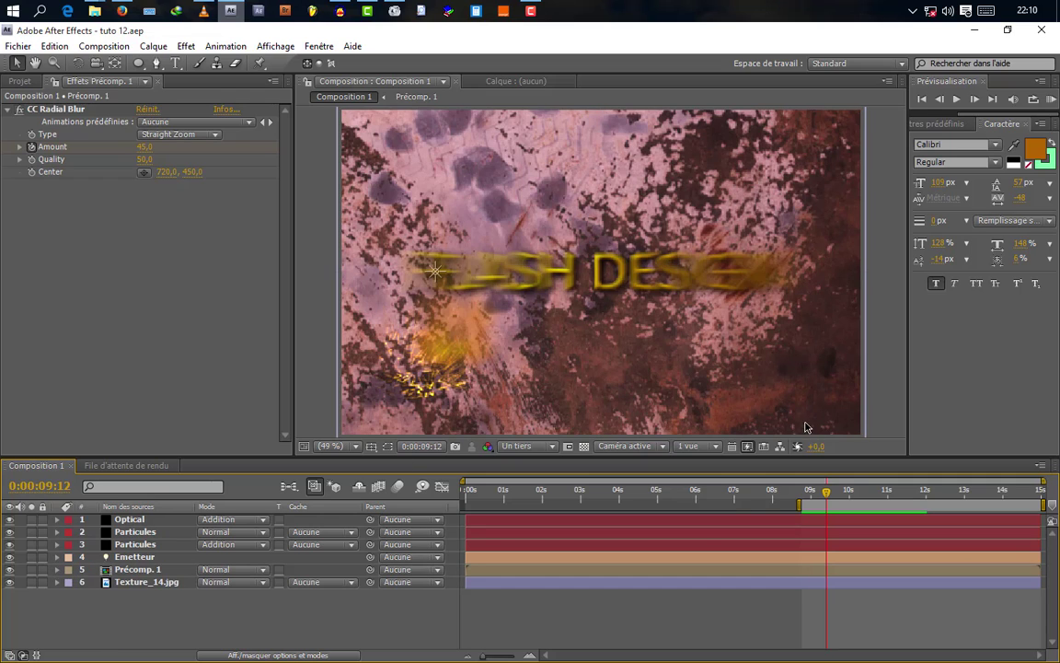
left_click_drag(798, 505, 407, 451)
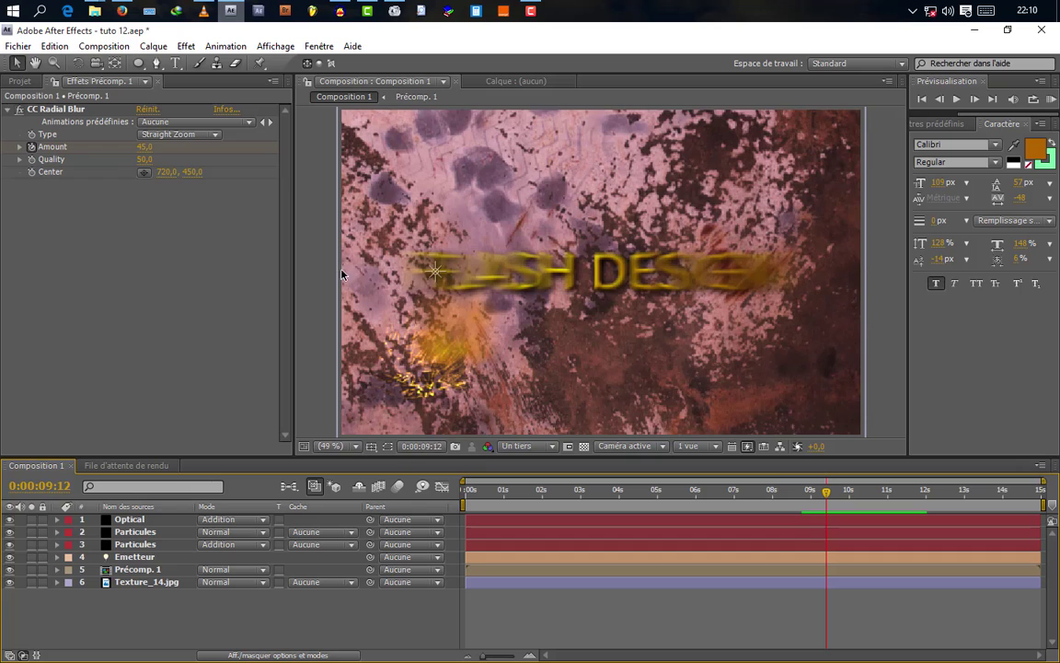
Step: Add 012-Formation july 2016.mp3 from the project beneath Texture_14.jpg in Composition 1 and preview the animation with it
left_click(20, 81)
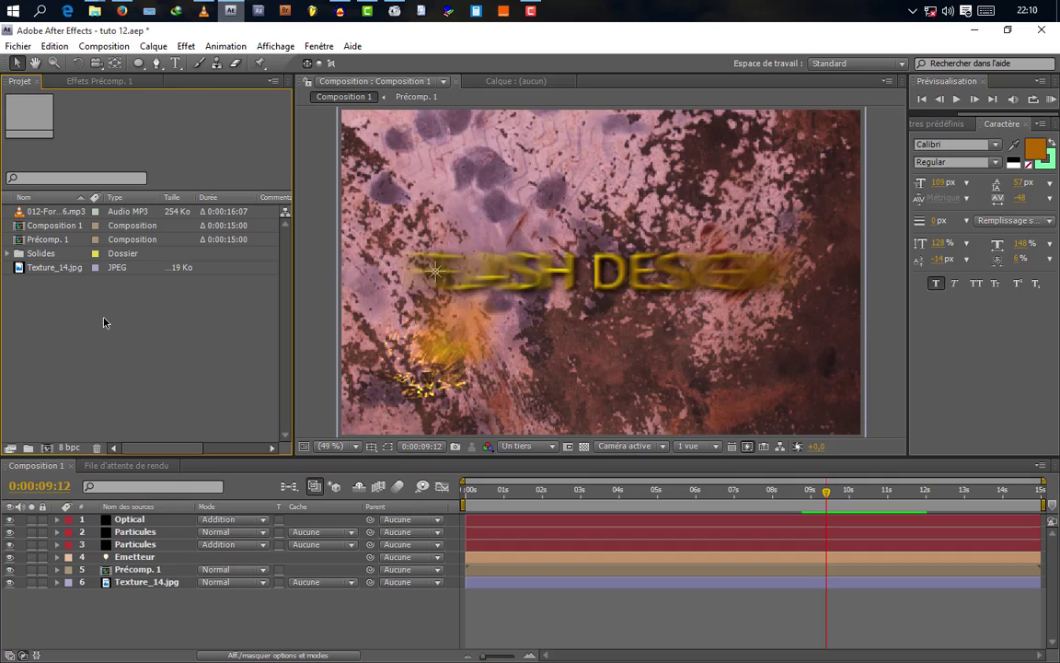
left_click(66, 213)
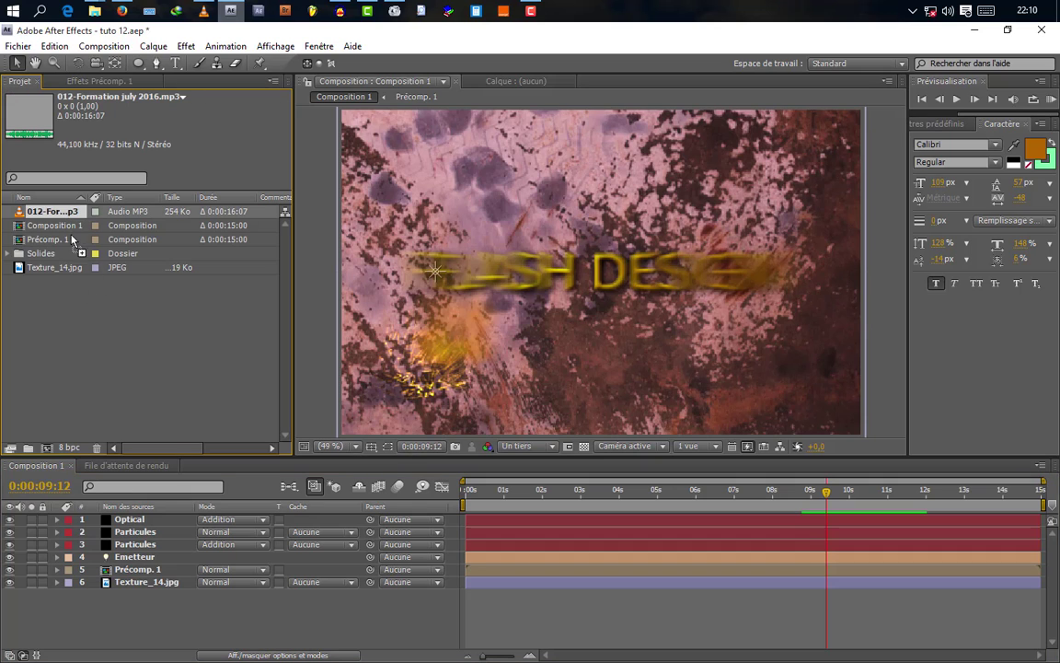
left_click_drag(67, 217, 158, 594)
key("KP_0")
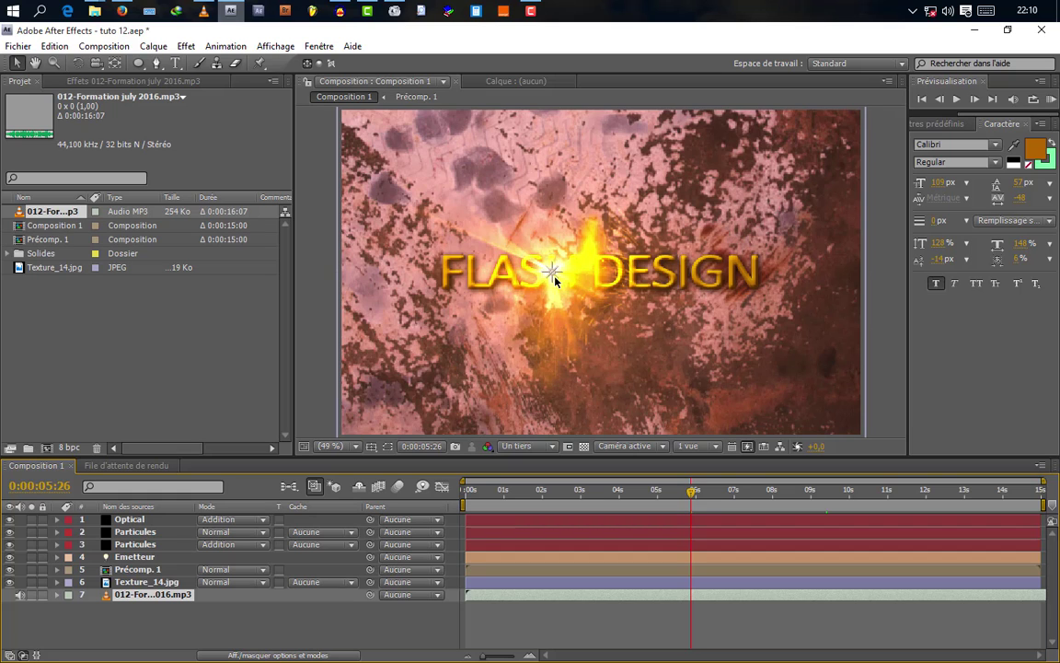
Step: Convert the audio data of the 012-Formation july 2016.mp3 layer into keyframes
right_click(136, 600)
mouse_move(255, 390)
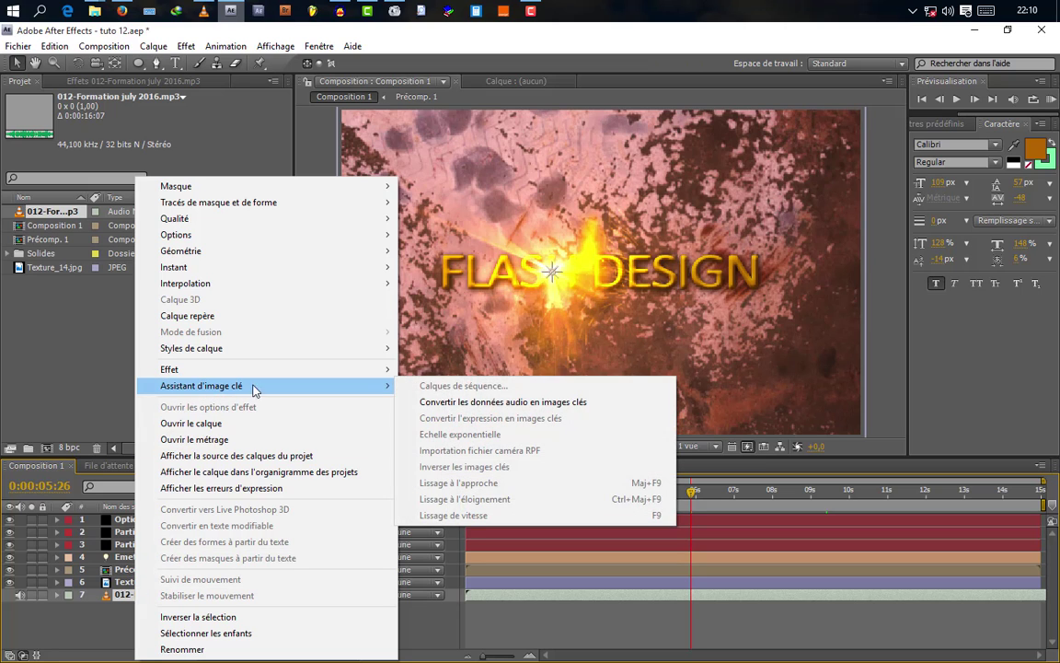
left_click(491, 402)
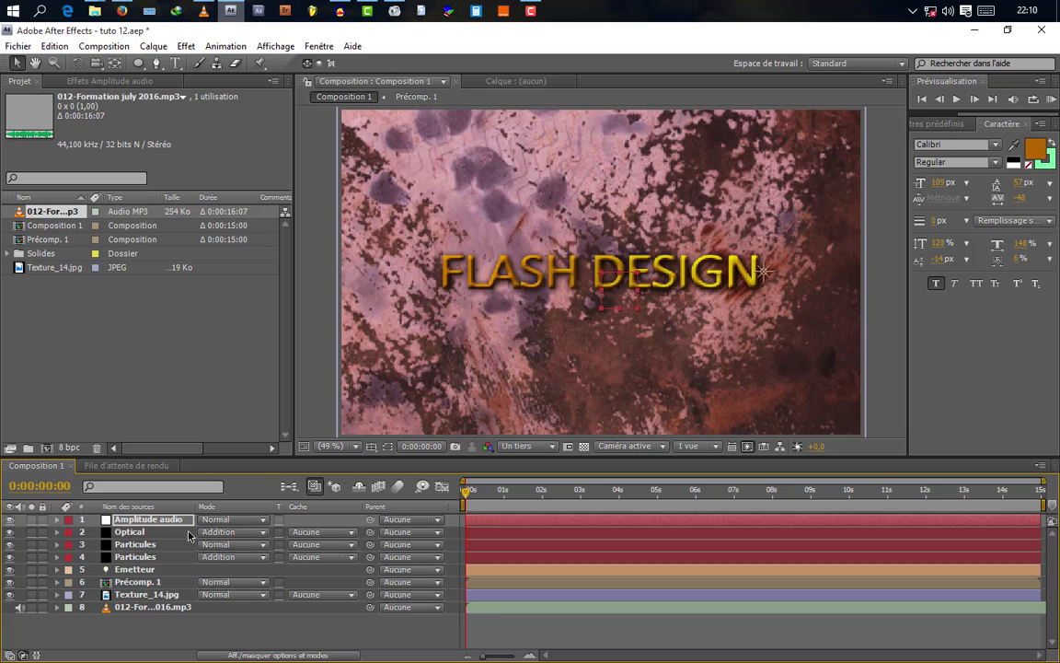
Step: Delete the Couche de gauche and Couche de droite effects from the Amplitude audio layer, keeping only Les deux couches
left_click(103, 79)
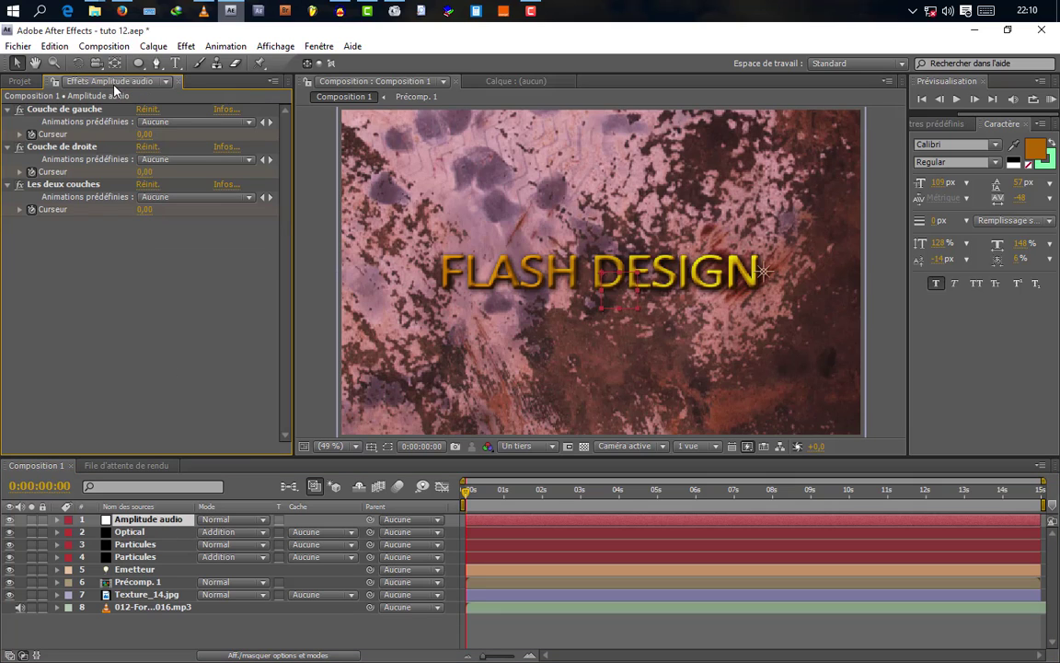
left_click(90, 112)
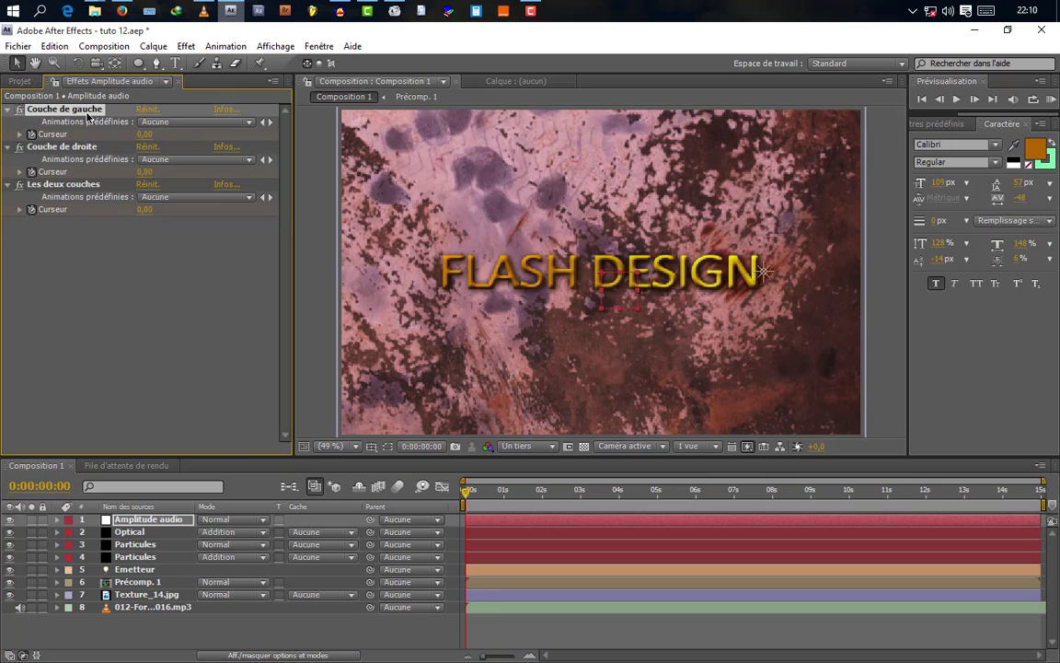
key("Delete")
left_click(82, 110)
key("Delete")
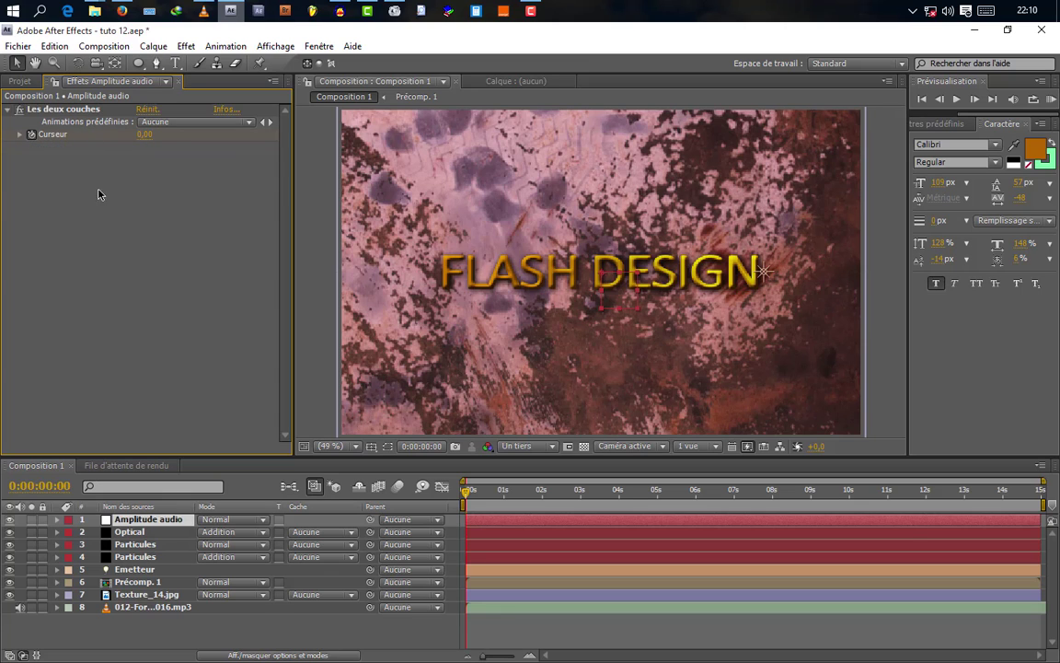
Step: Link the Optical layer's Optical Flares Brightness by expression to Amplitude audio's Les deux couches Curseur, multiply it by 6, and scrub the timeline
left_click(128, 532)
left_click(57, 557)
scroll(92, 553, "down", 3)
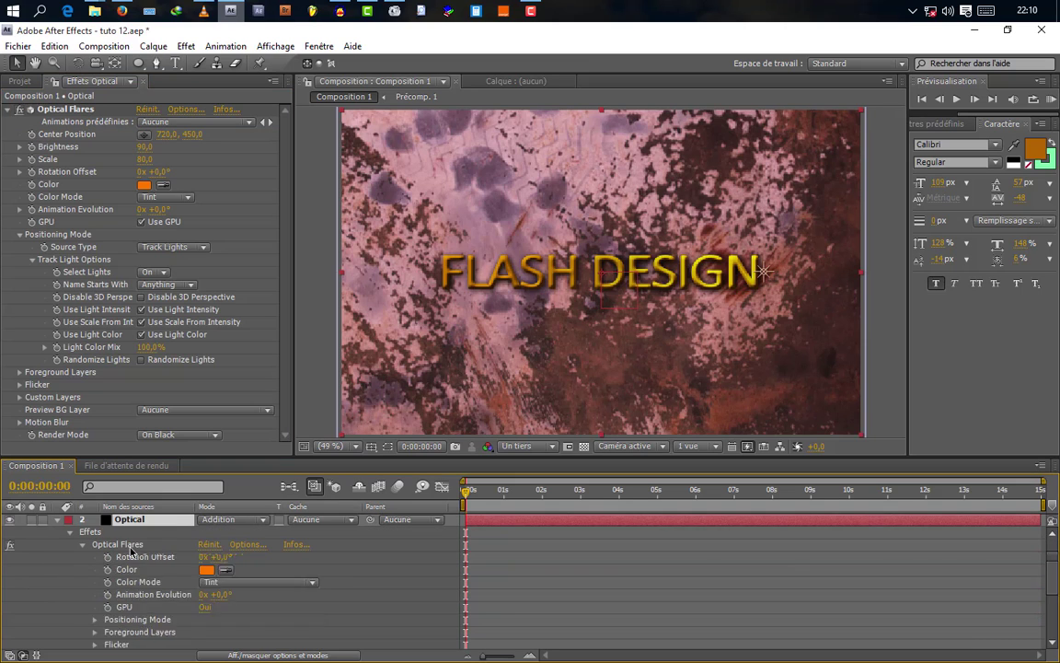
scroll(110, 534, "up", 4)
left_click(154, 520)
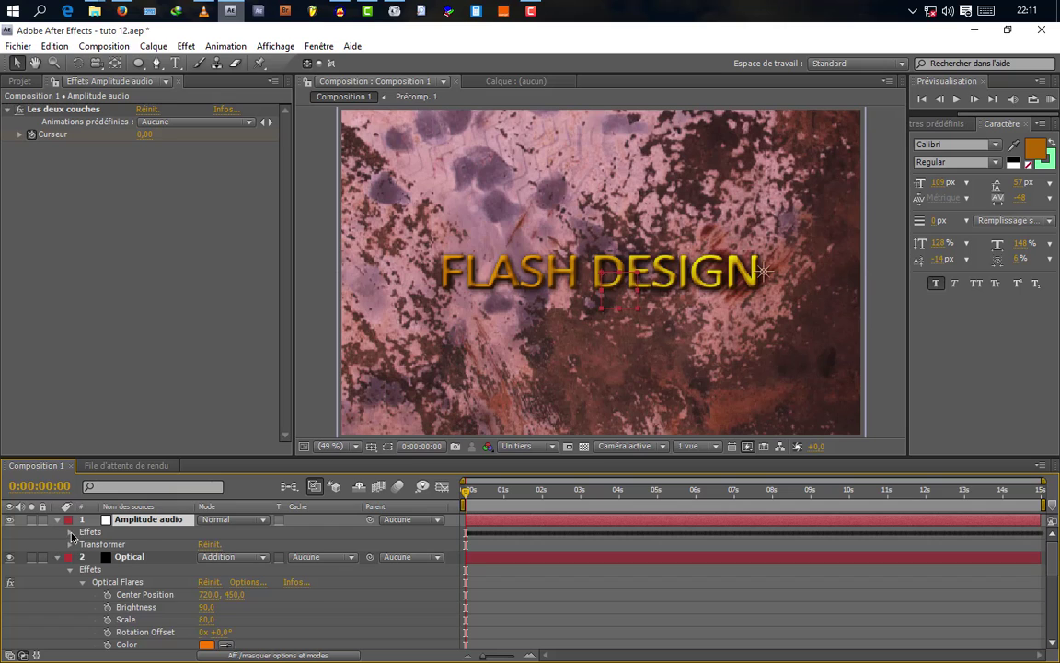
left_click(70, 533)
left_click(83, 546)
scroll(120, 566, "down", 2)
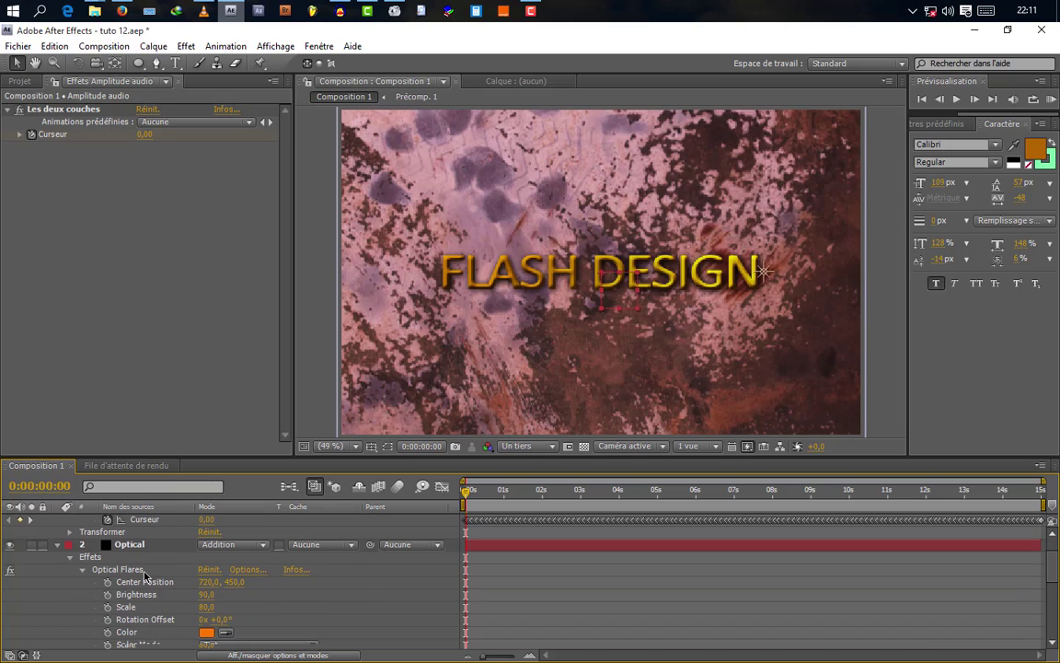
left_click(106, 598, "alt")
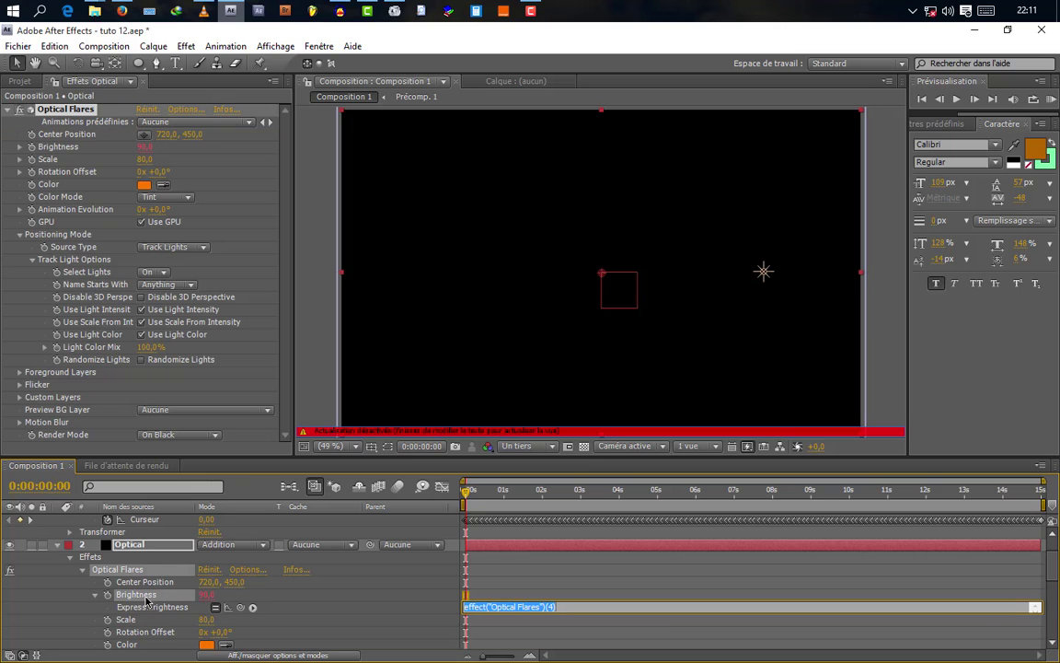
left_click_drag(240, 606, 152, 549)
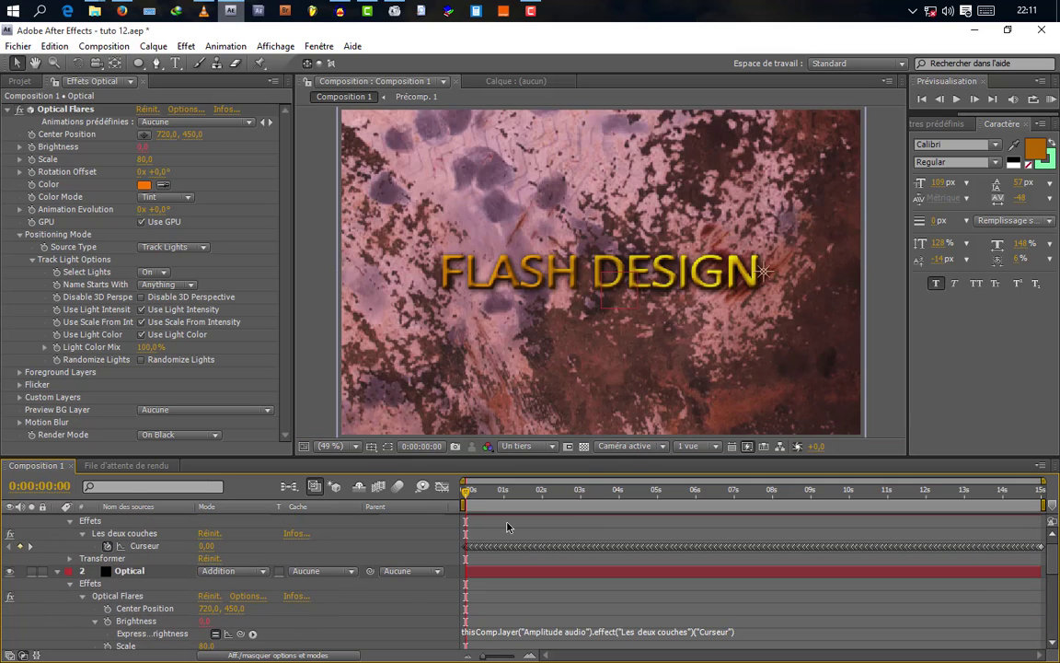
left_click_drag(465, 492, 559, 498)
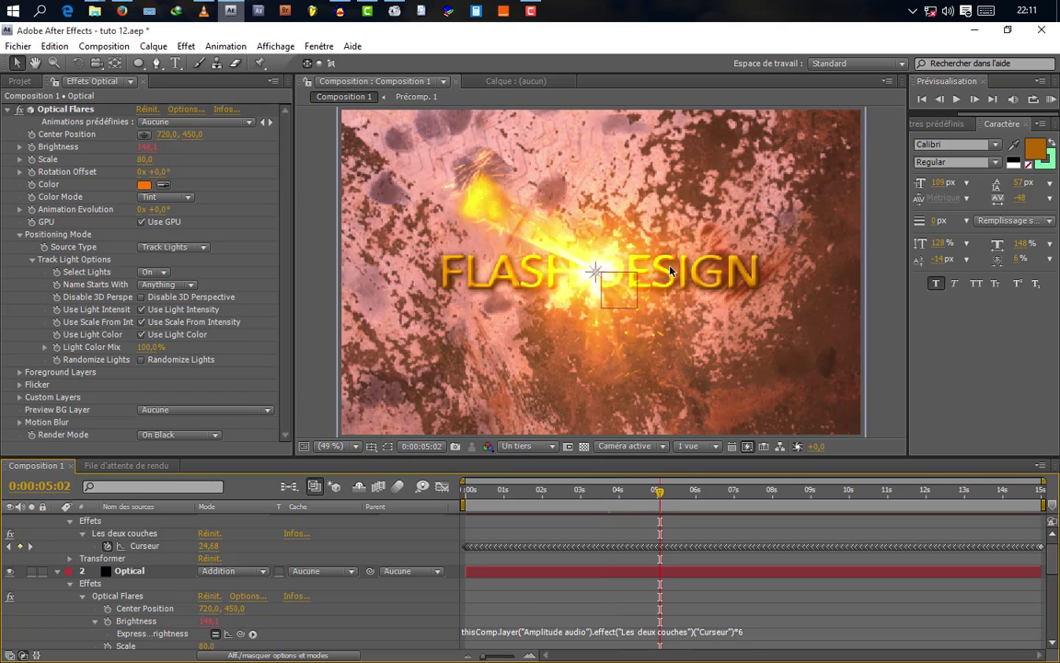
Step: Save the project and collapse the properties of the Amplitude audio and Optical layers
key("ctrl+s")
scroll(62, 570, "up", 1)
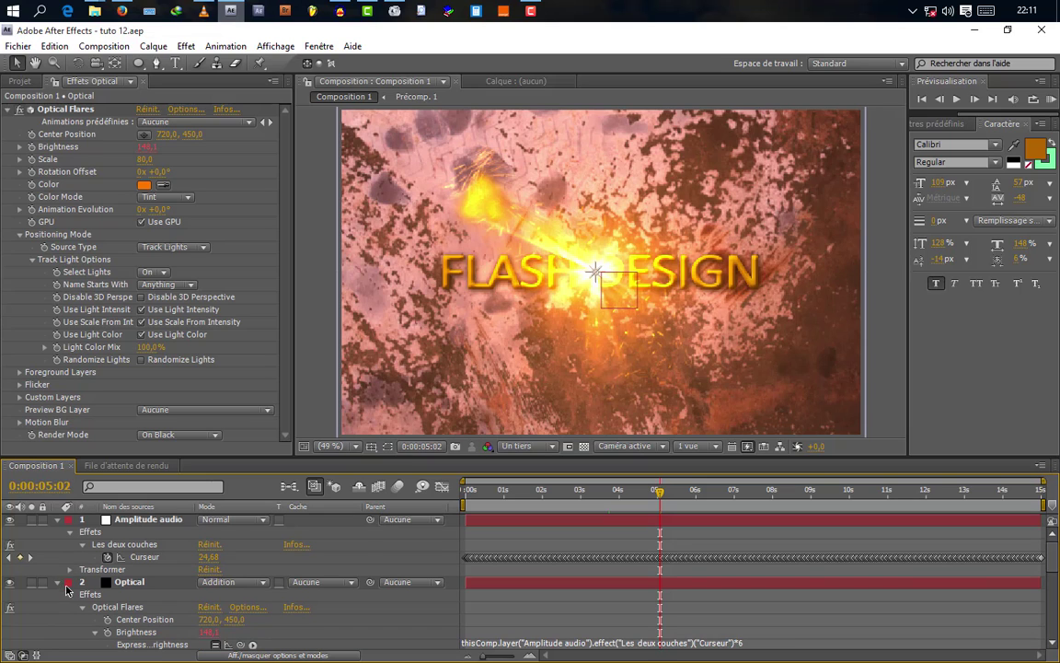
left_click(58, 519)
left_click(57, 531)
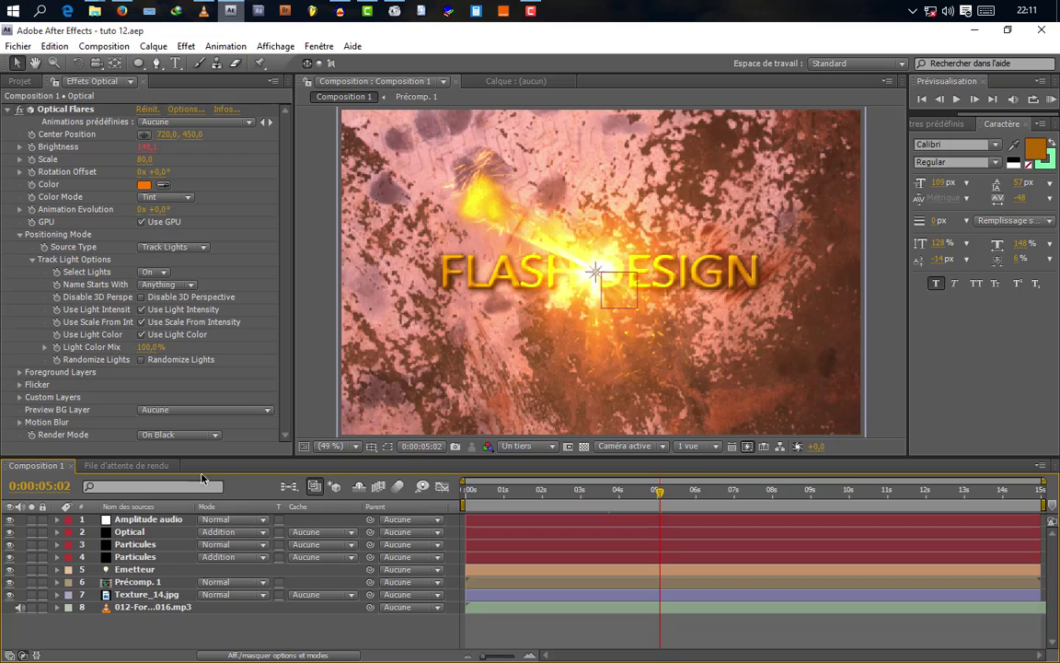
Step: Create a new adjustment layer at the top of Composition 1 and give it a full-frame elliptical mask
right_click(178, 631)
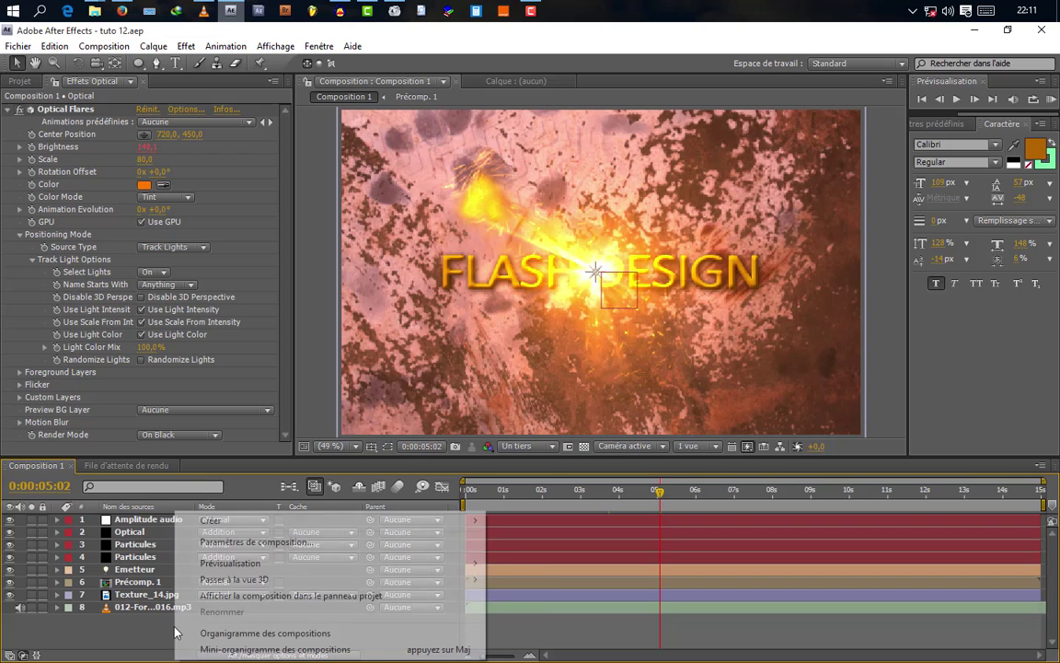
mouse_move(212, 522)
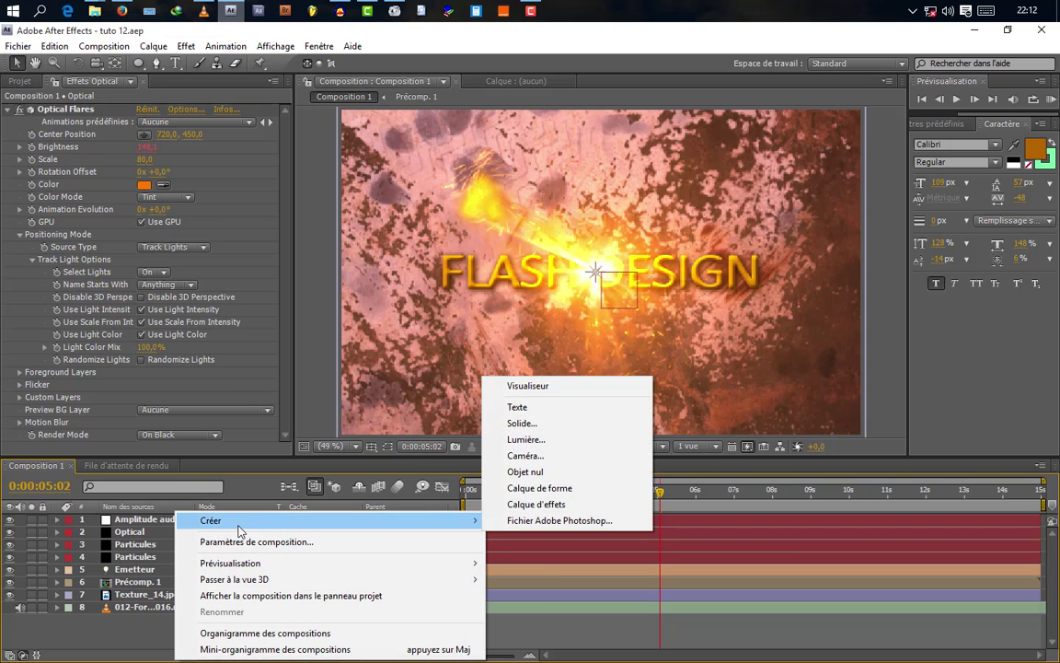
left_click(536, 504)
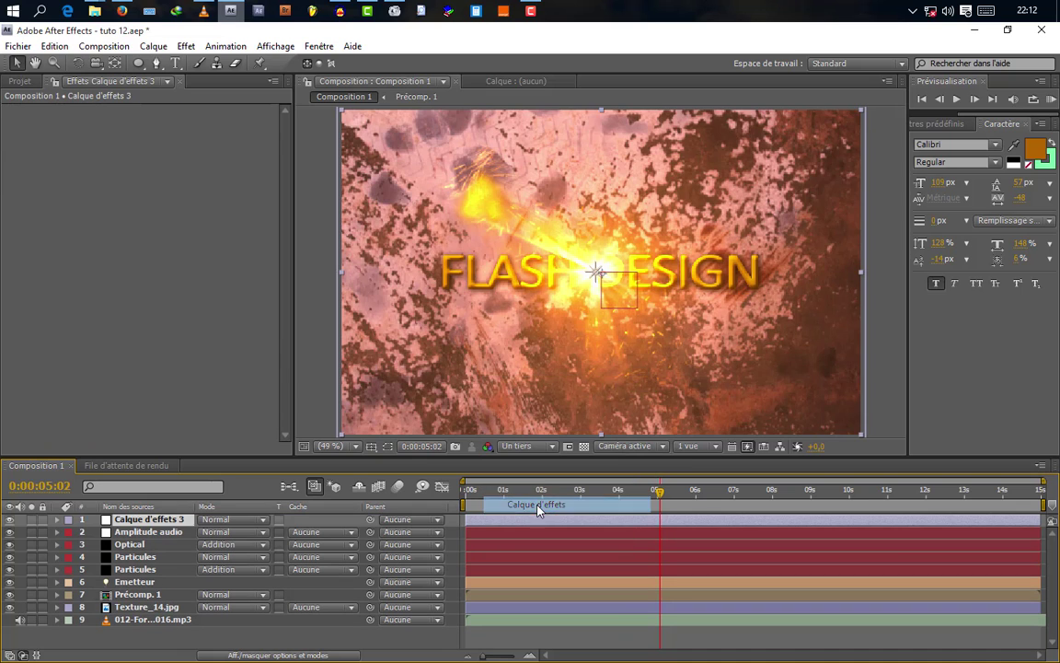
double_click(137, 64)
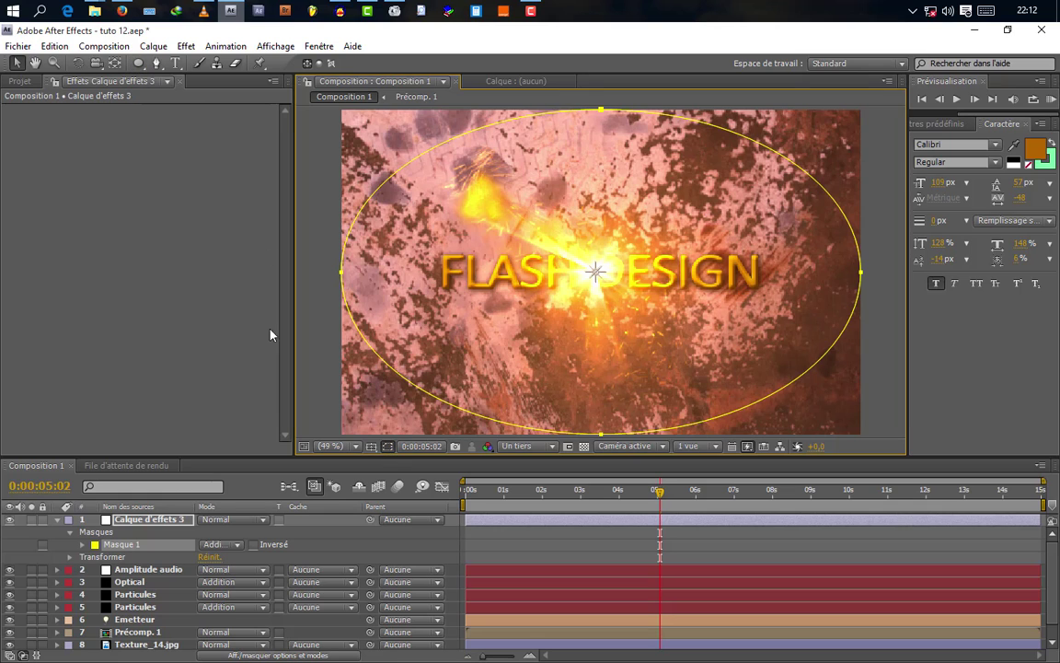
Step: Apply the Courbes effect to Calque d'effets 3 and pull the RVB curve down to darken its upper midtones
left_click(186, 46)
mouse_move(295, 214)
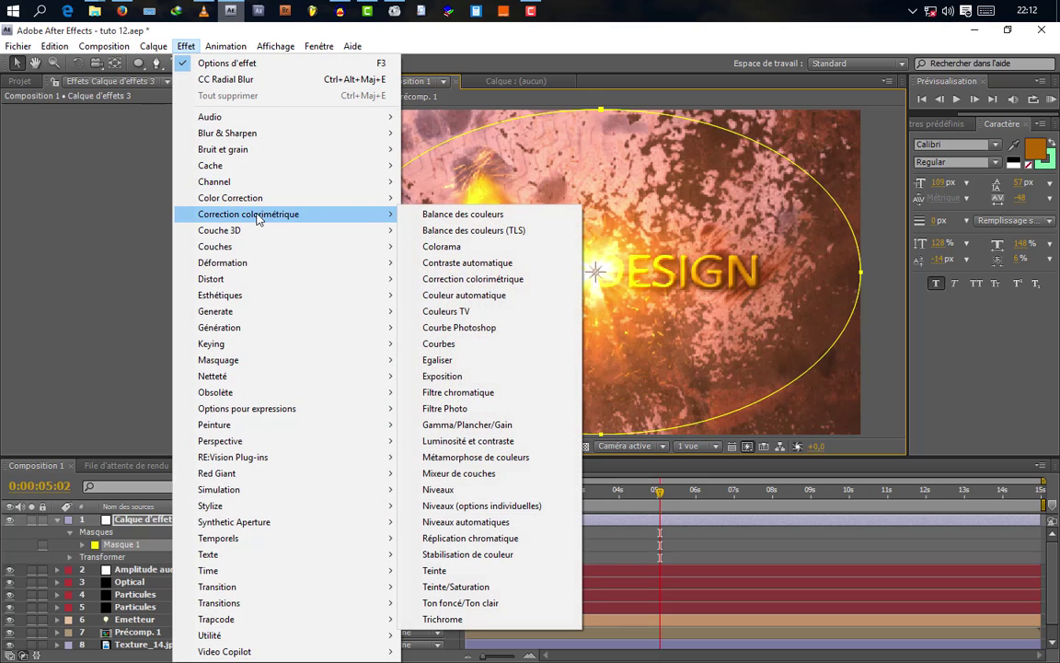
left_click(438, 343)
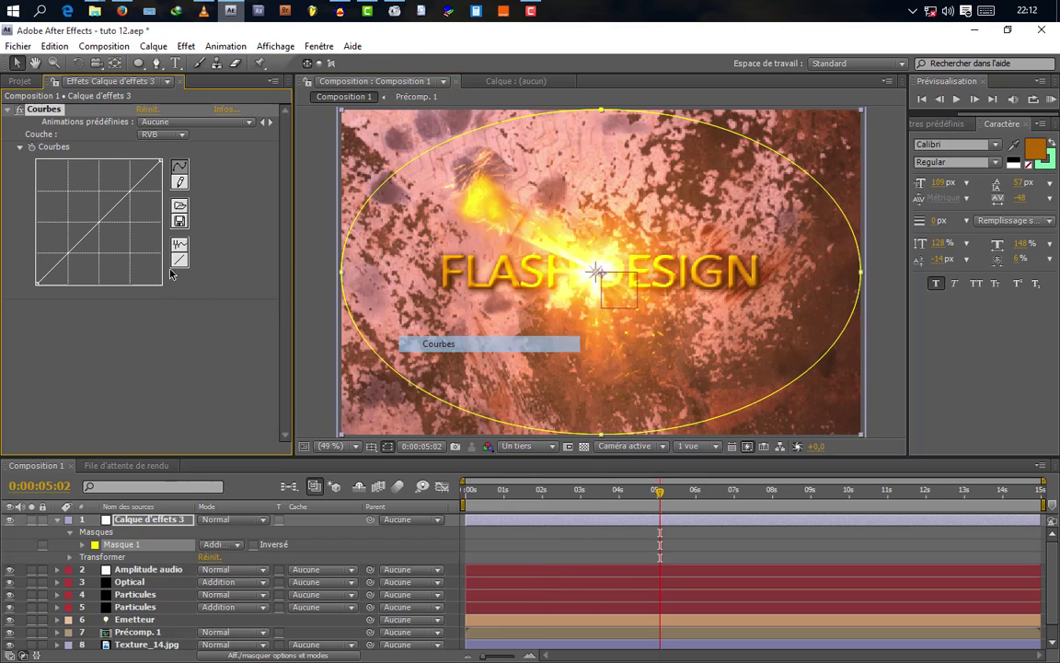
mouse_move(115, 200)
left_mouse_down()
mouse_move(129, 227)
mouse_move(123, 218)
left_mouse_up()
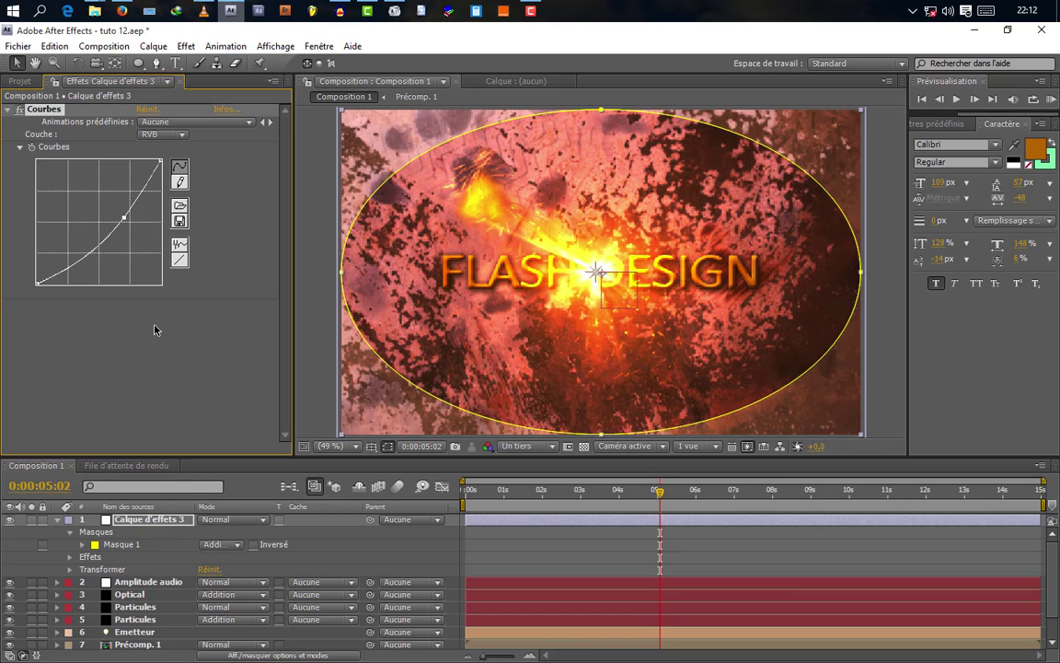
Step: Add the Flou accéléré effect to Calque d'effets 3 with an intensity of 11
left_click(186, 46)
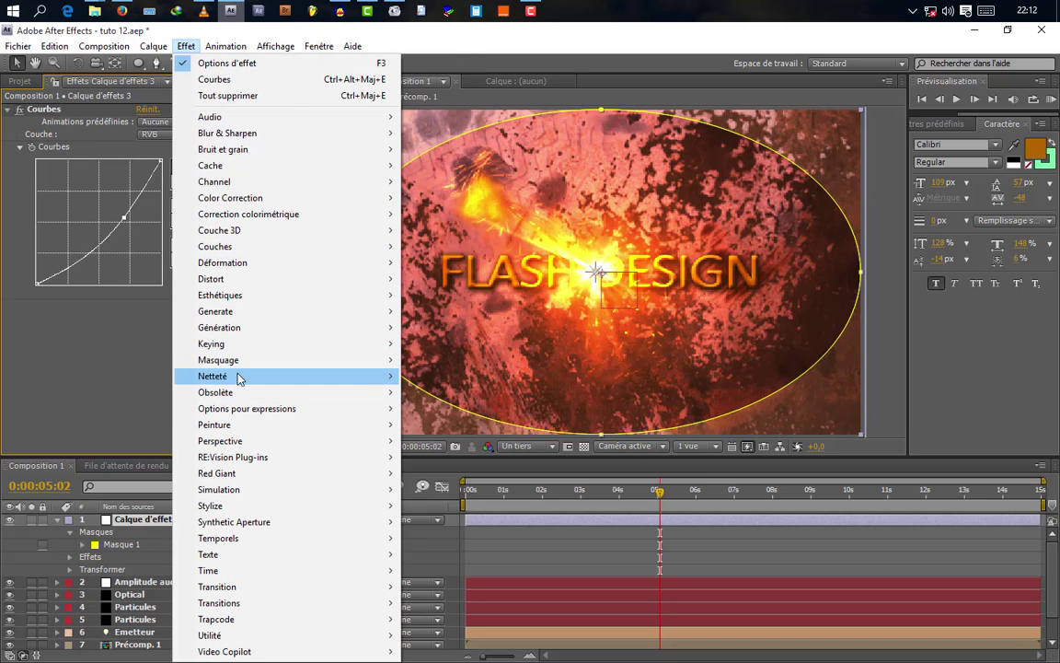
mouse_move(237, 376)
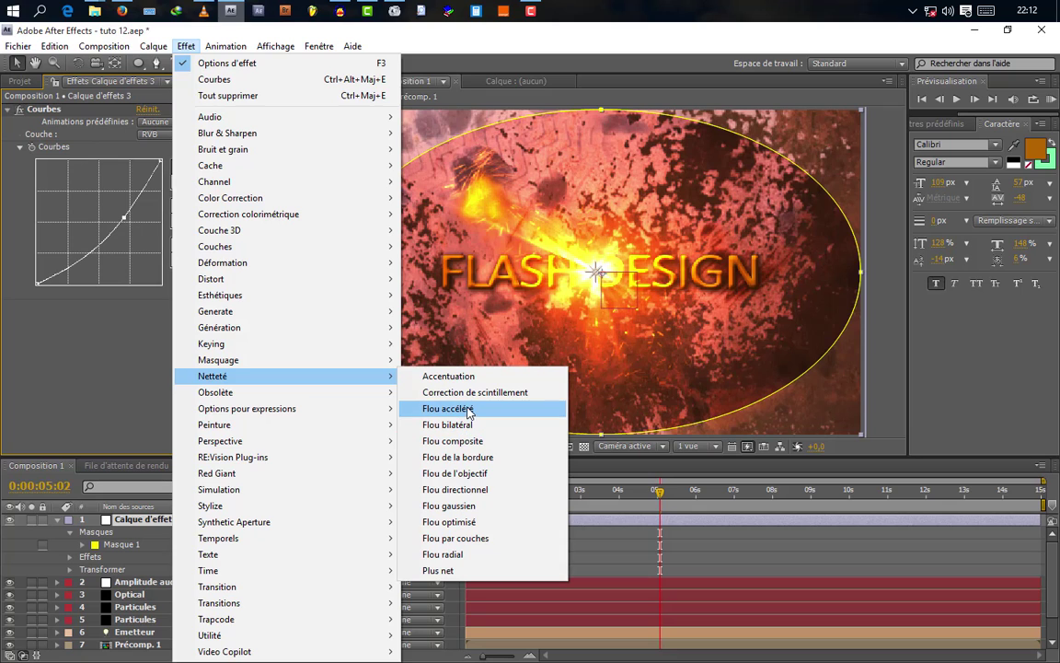
left_click(449, 408)
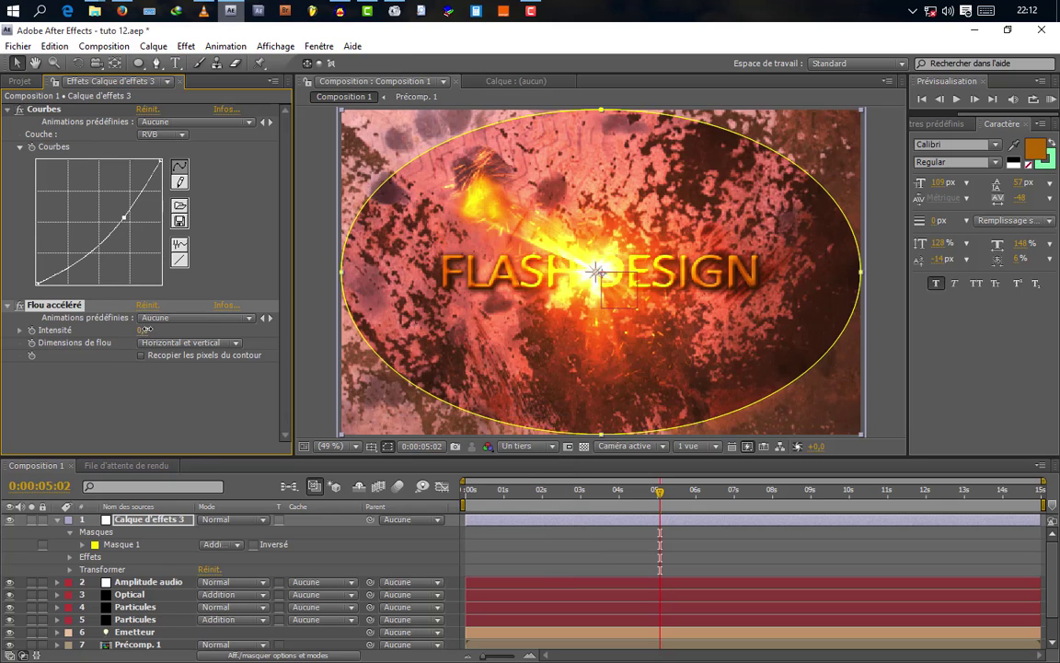
left_click_drag(145, 330, 161, 330)
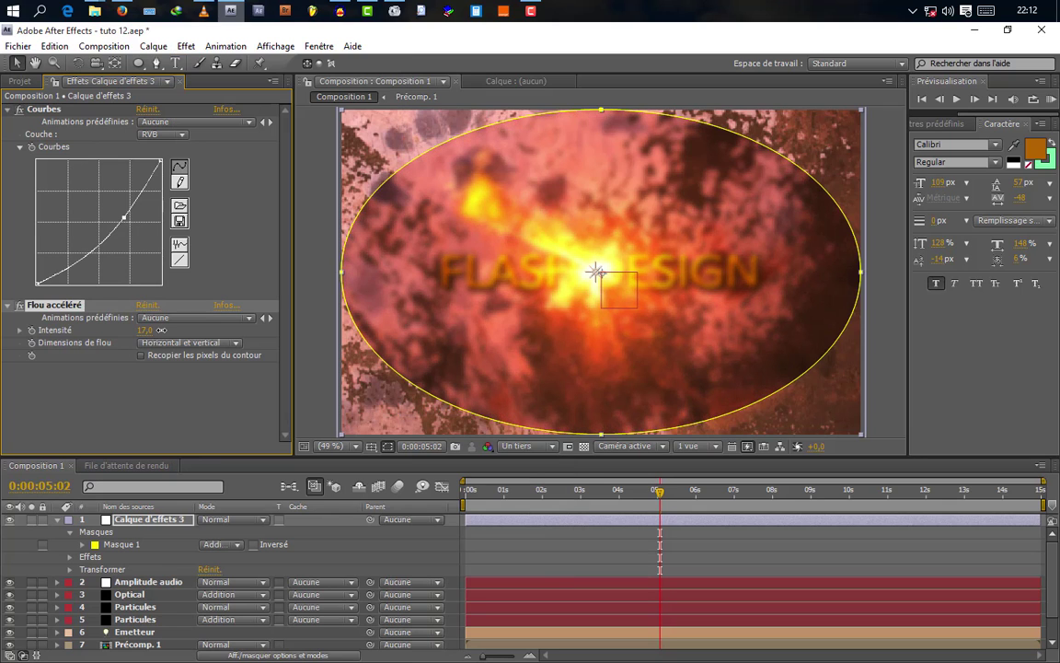
left_click(244, 405)
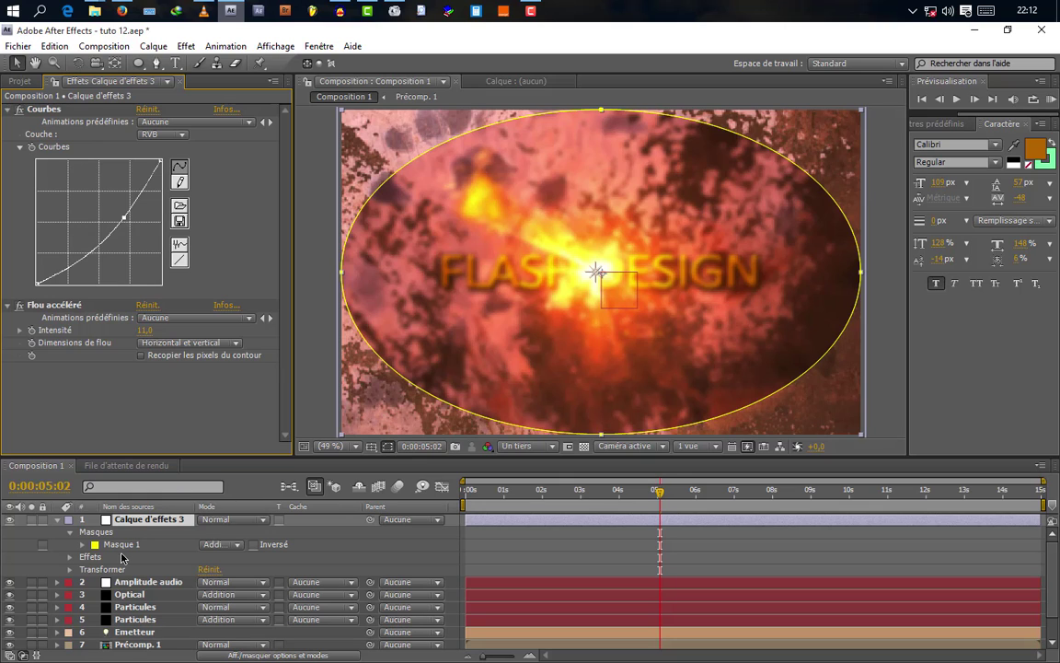
Step: Hide the mask outline, invert Masque 1 of Calque d'effets 3 and feather it by 201 pixels
left_click(388, 448)
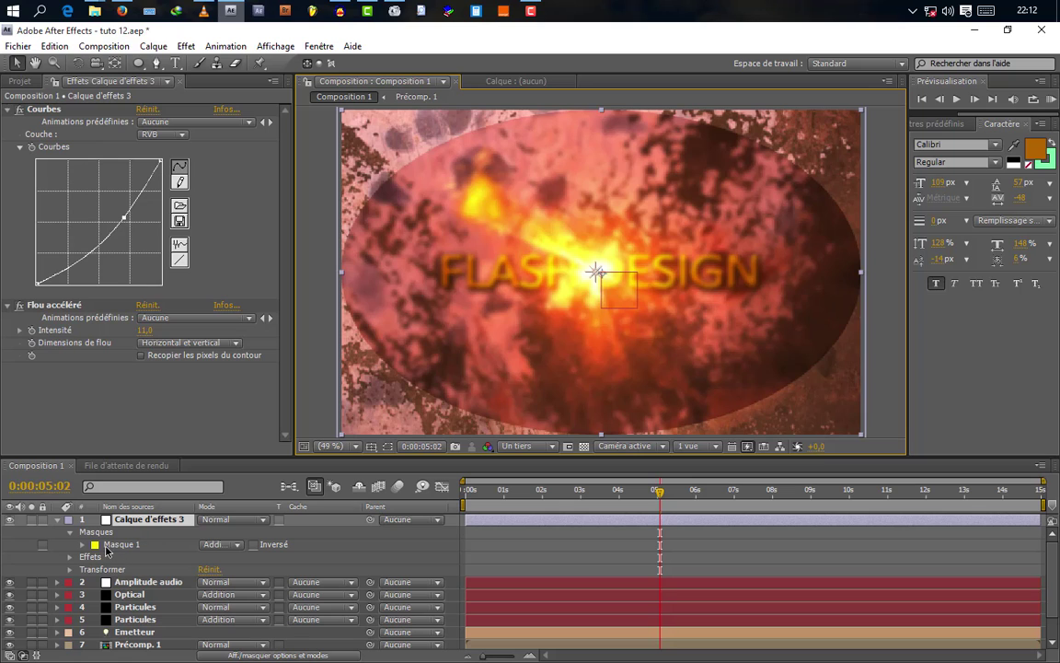
left_click(84, 545)
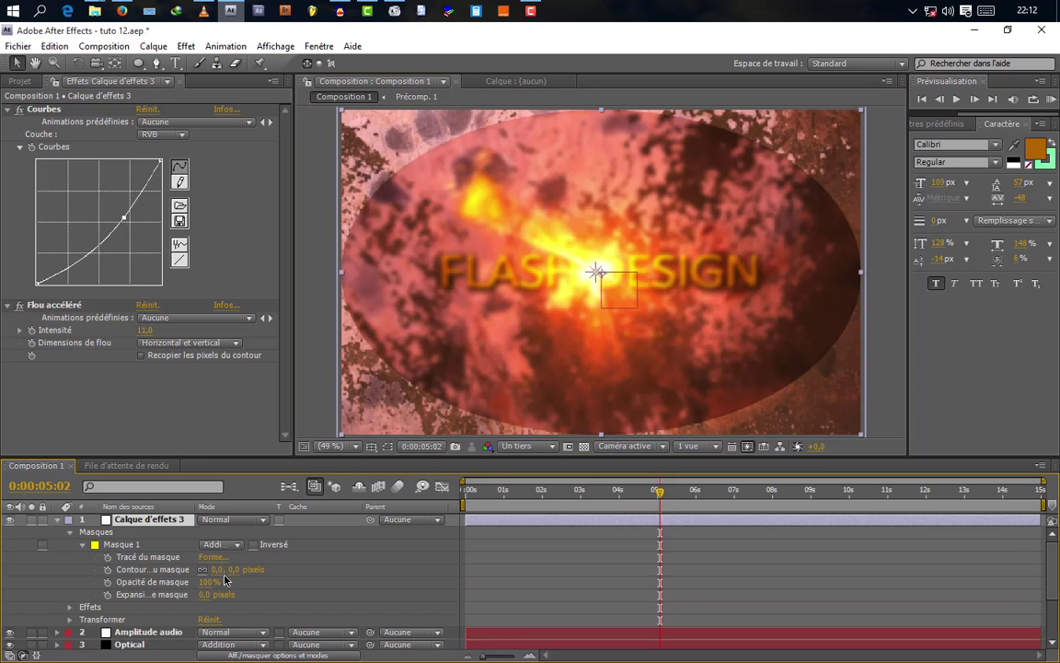
left_click_drag(228, 576, 256, 571)
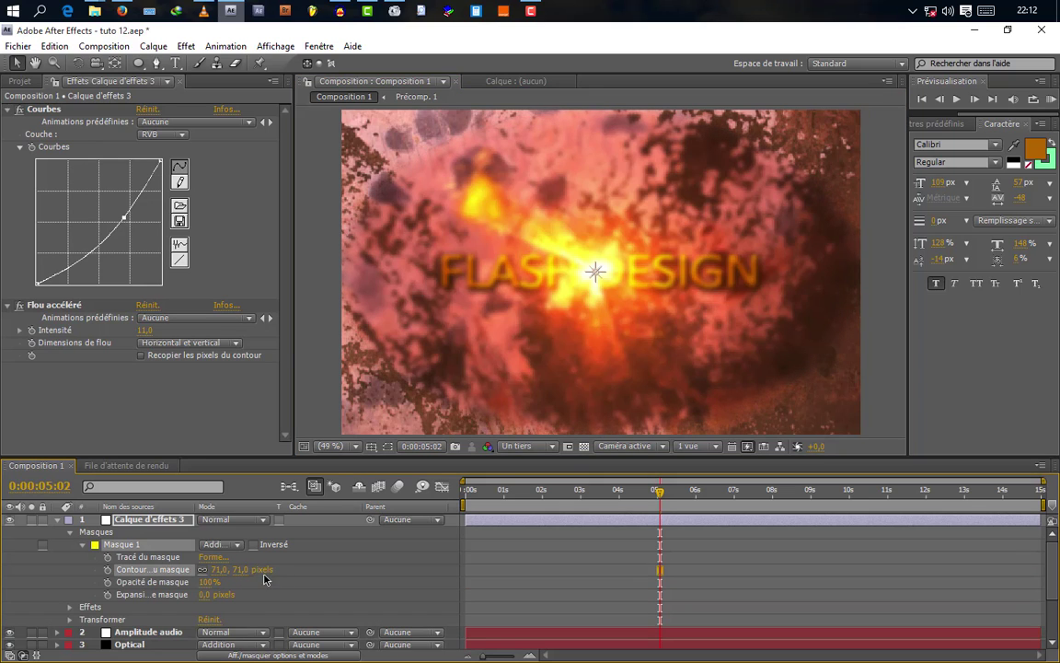
left_click(253, 544)
left_click_drag(309, 569, 293, 569)
left_click(362, 570)
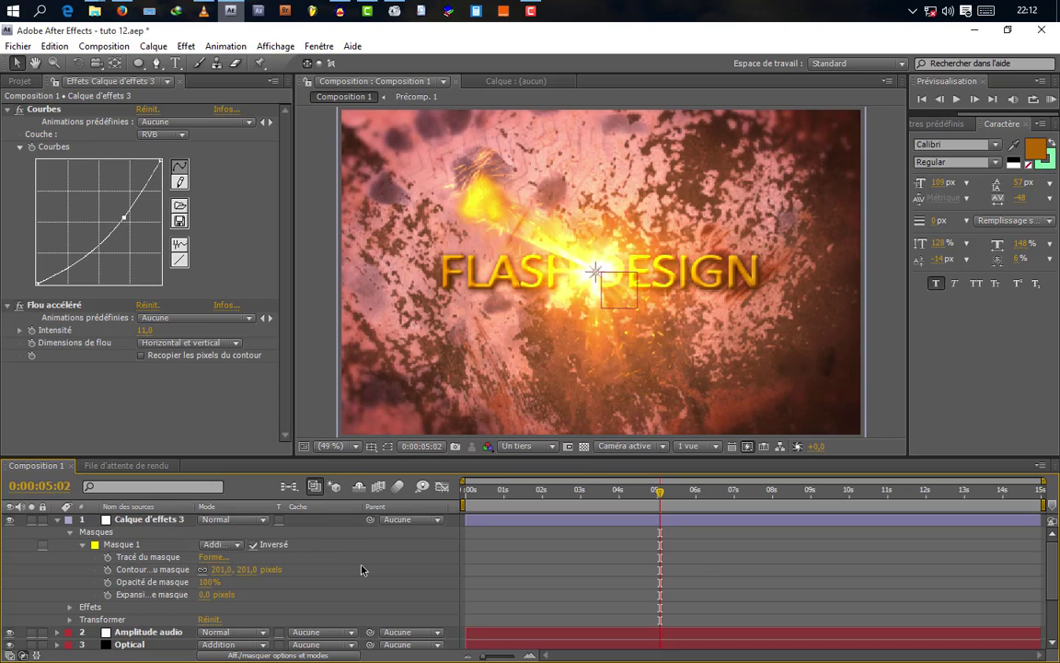
Step: Try a Flou accéléré intensity of 8 on Calque d'effets 3, then lower it to 6
left_click(144, 330)
type("8")
key("Return")
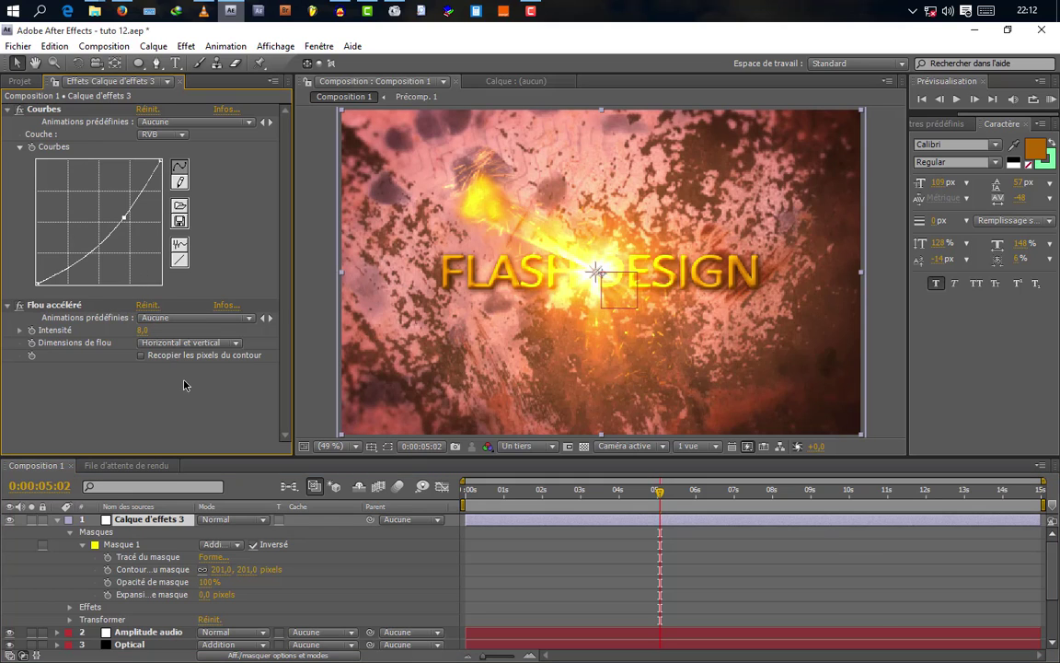
left_click(144, 329)
type("6")
key("Return")
Step: Widen the Masque 1 feather to 255 pixels, lower the Courbes curve slightly further, and collapse Calque d'effets 3
left_click_drag(223, 569, 250, 569)
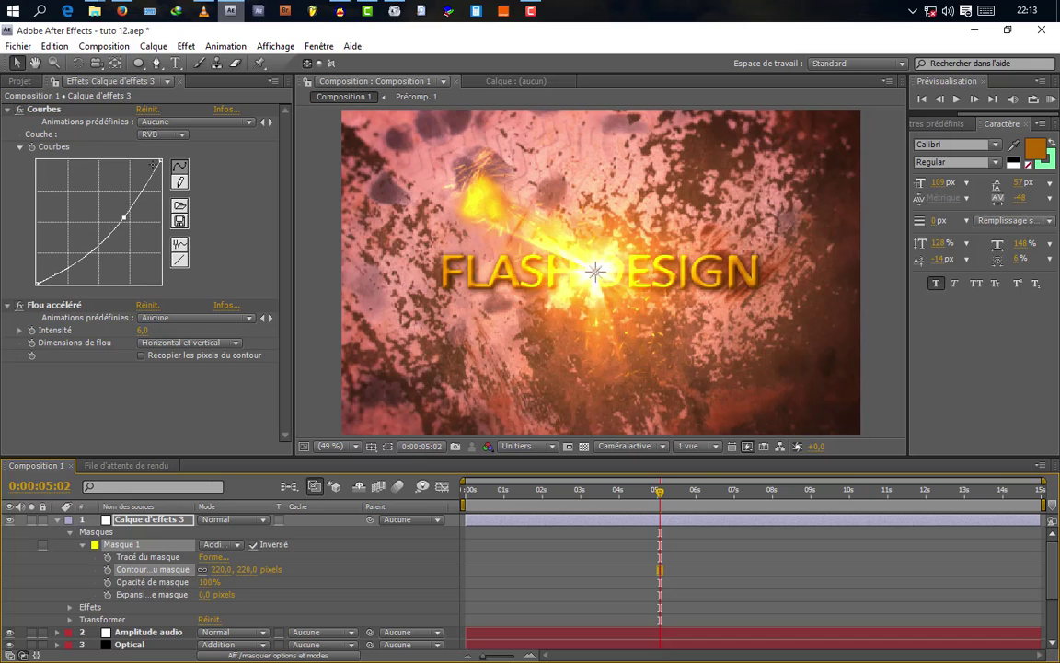
left_click_drag(123, 217, 126, 222)
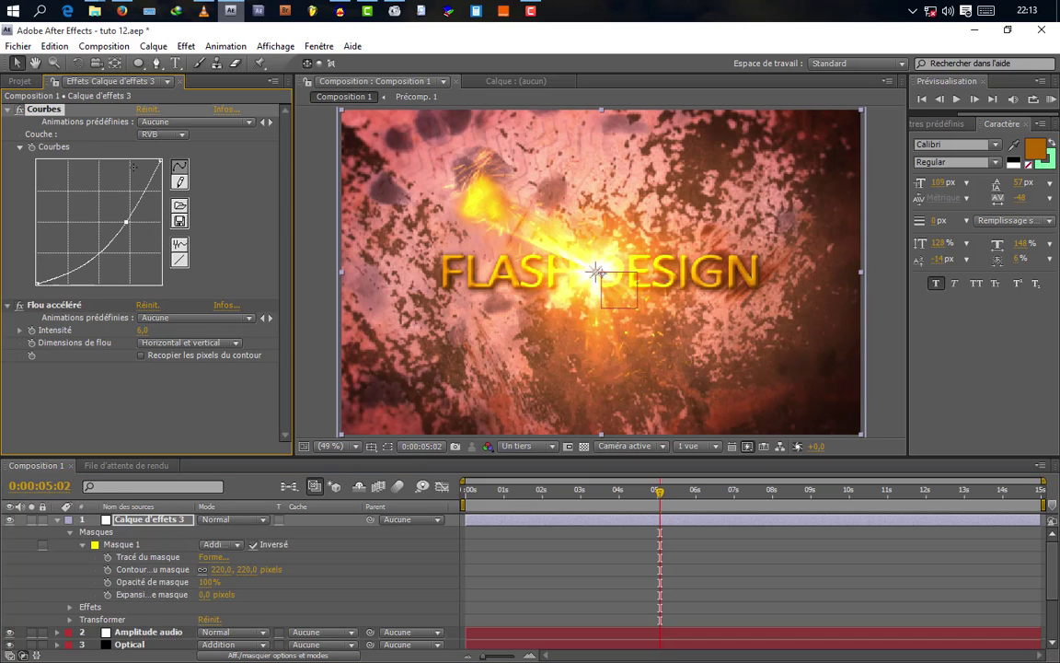
left_click_drag(223, 570, 266, 570)
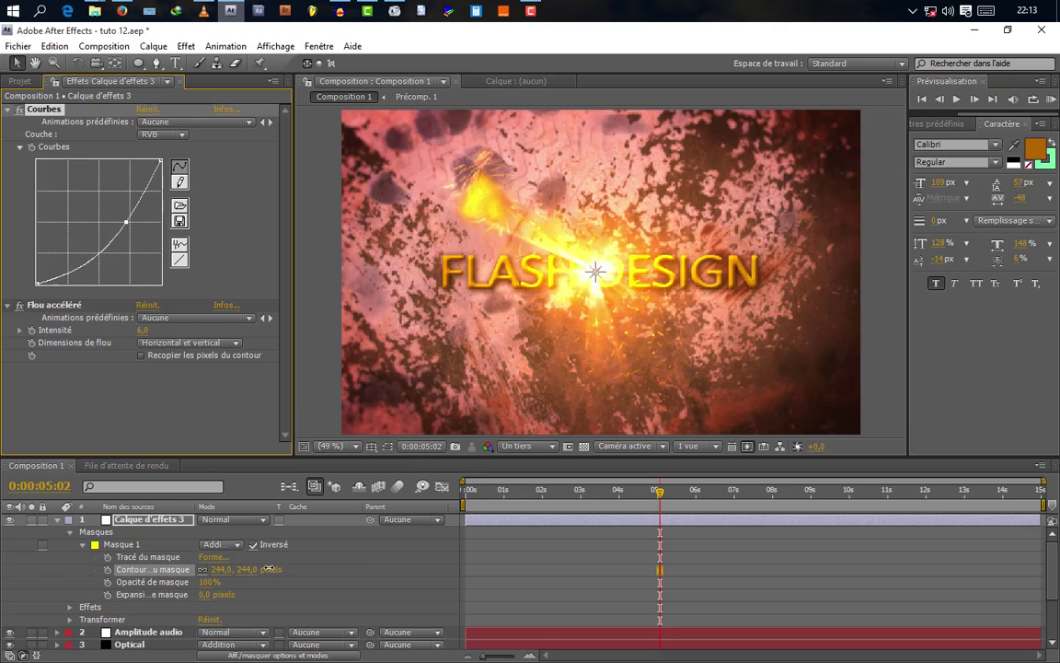
left_click(195, 420)
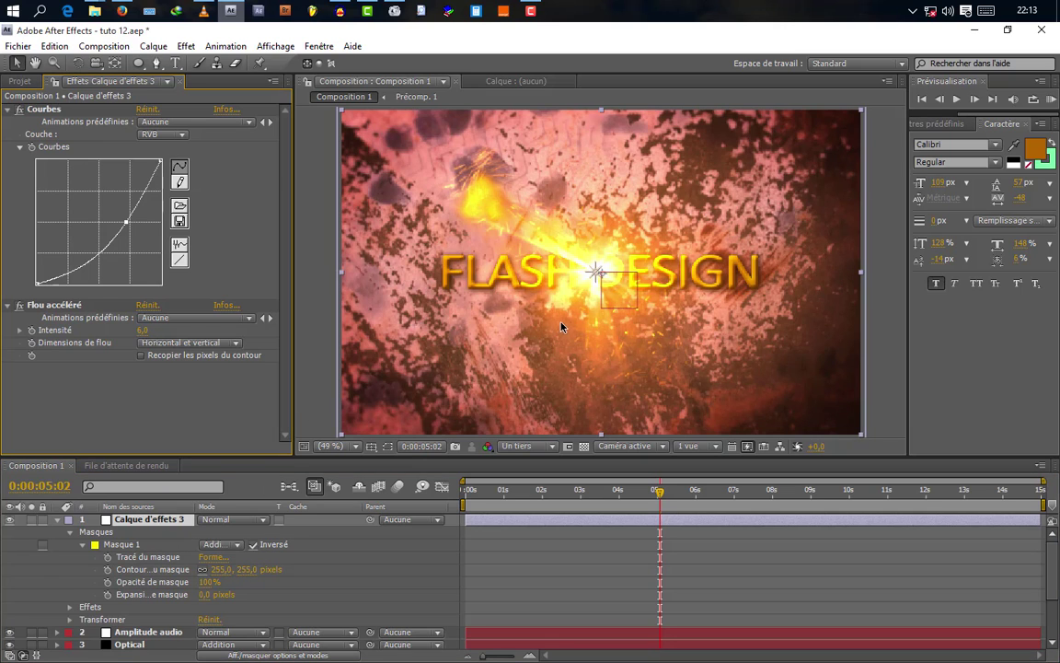
left_click(57, 519)
Step: Create a second adjustment layer above Calque d'effets 3
right_click(148, 619)
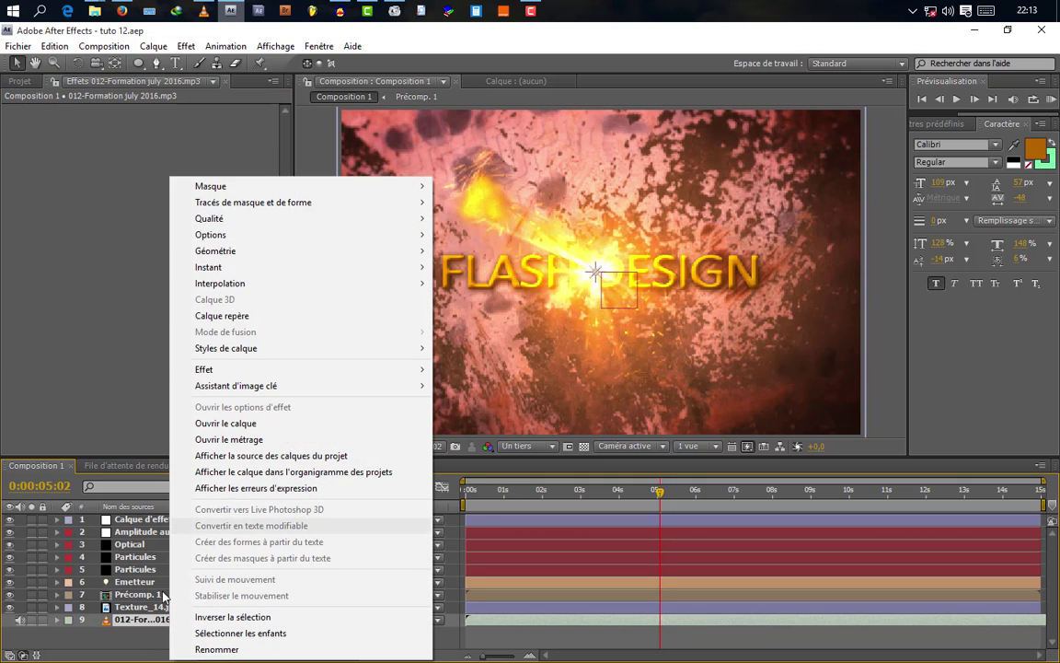
key("Escape")
right_click(145, 635)
mouse_move(179, 521)
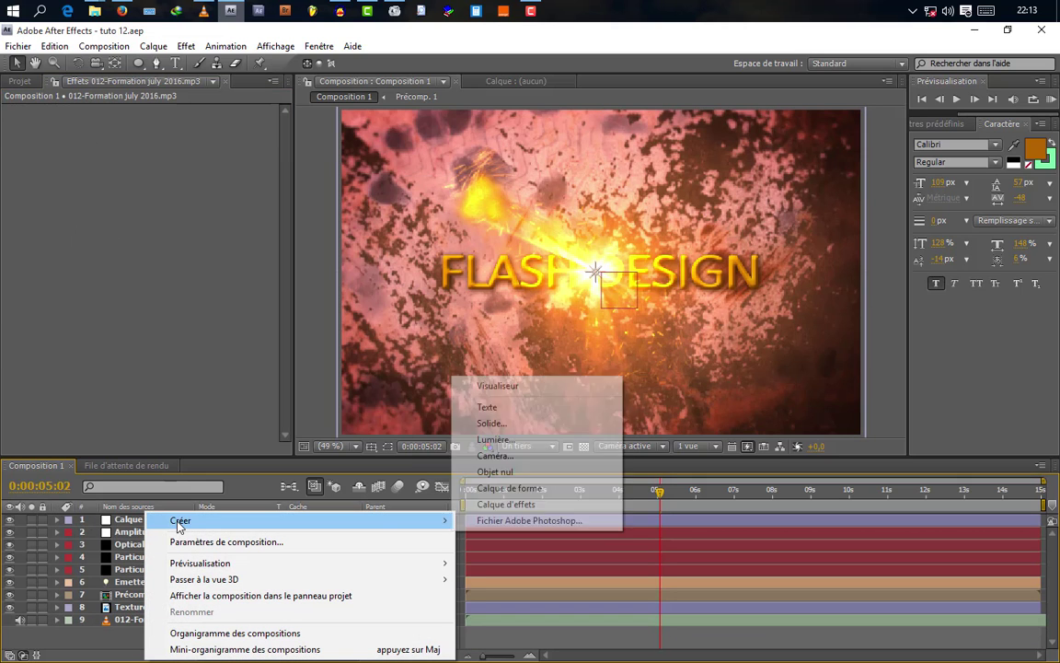
left_click(497, 505)
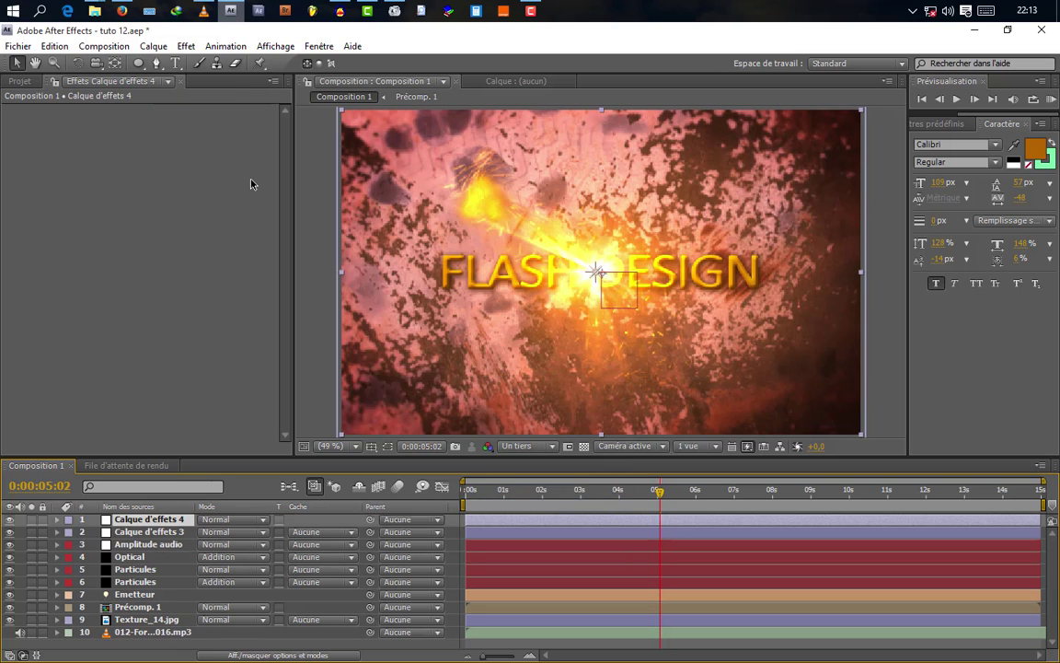
Step: Apply the Courbes effect to Calque d'effets 4 and lower the RVB curve slightly at a shadow point and a highlight point
left_click(186, 46)
mouse_move(267, 217)
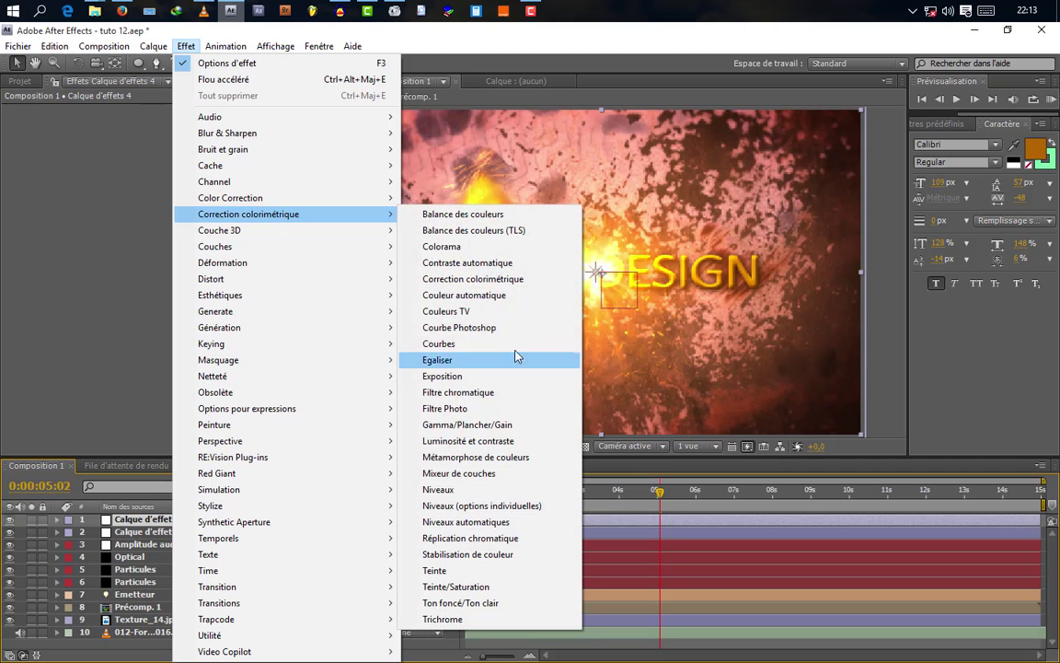
left_click(457, 348)
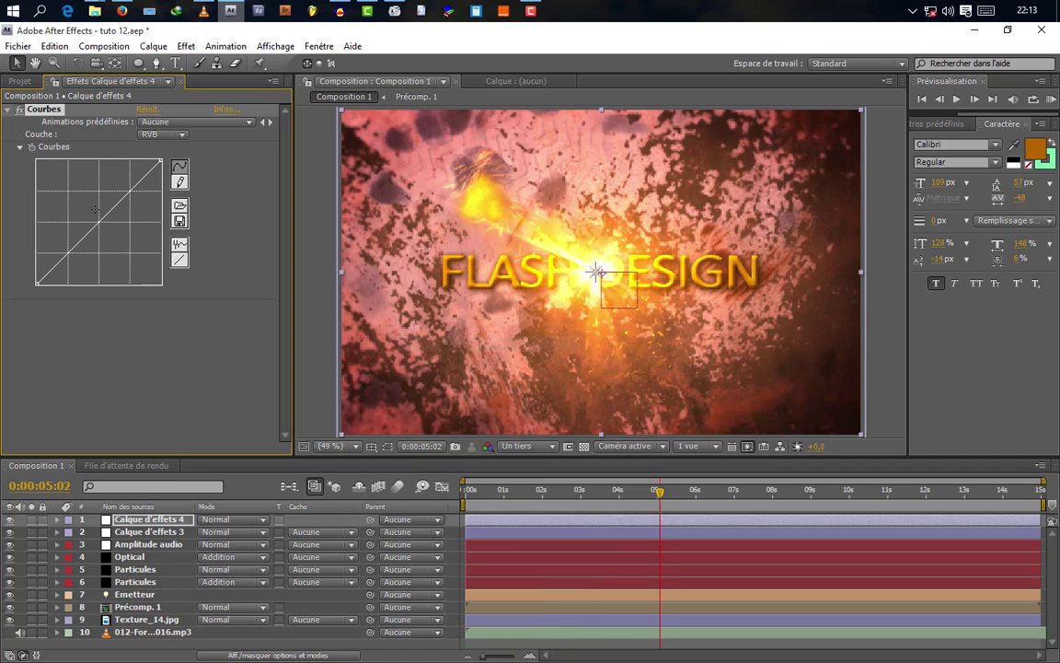
mouse_move(131, 202)
left_mouse_down()
mouse_move(118, 177)
mouse_move(122, 208)
mouse_move(135, 216)
mouse_move(120, 201)
left_mouse_up()
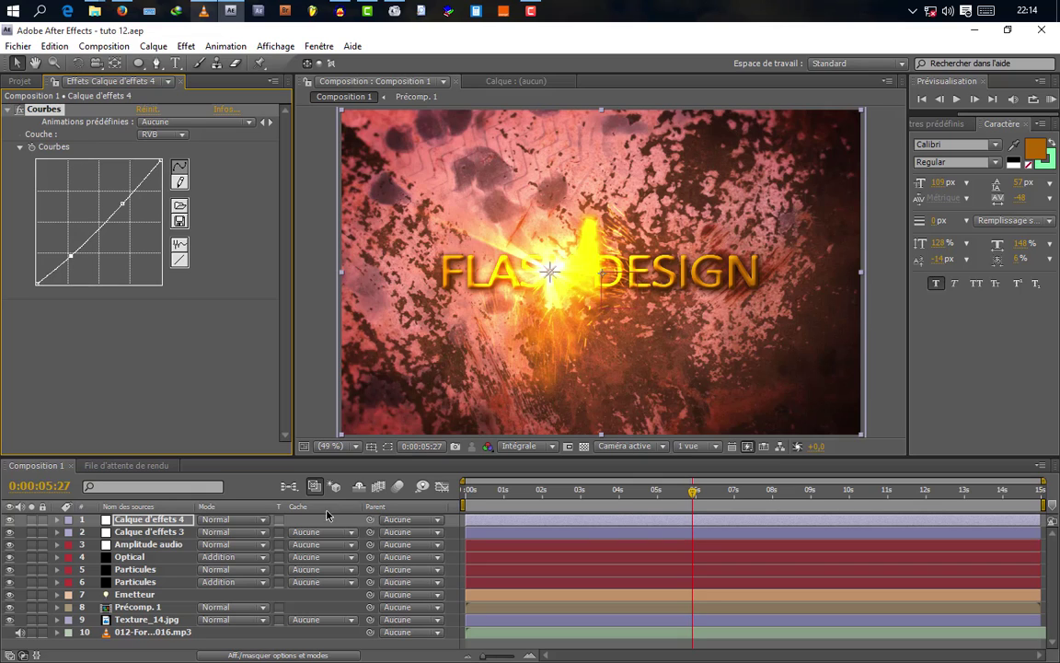
Step: Apply a Flou gaussien effect to the Texture_14.jpg layer and set its intensity to 3
left_click(145, 620)
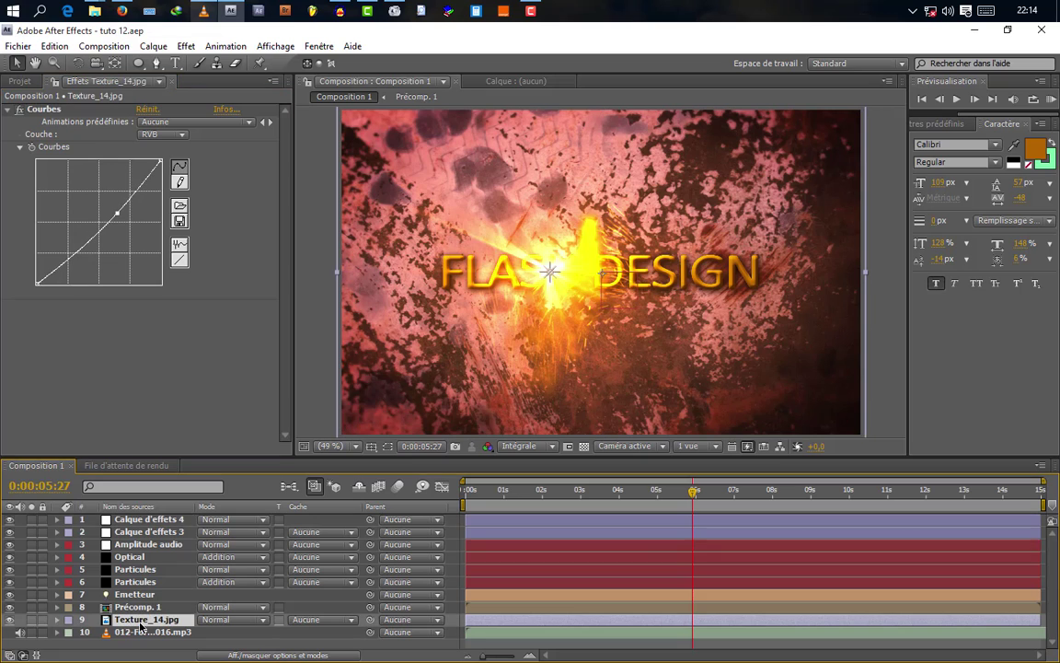
left_click(186, 46)
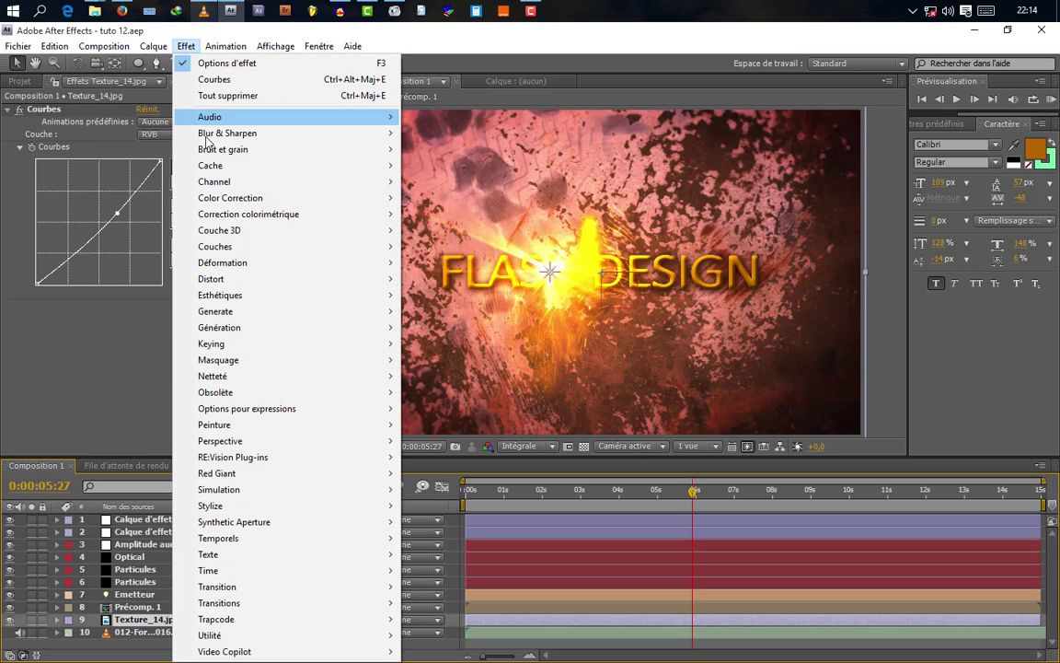
mouse_move(238, 378)
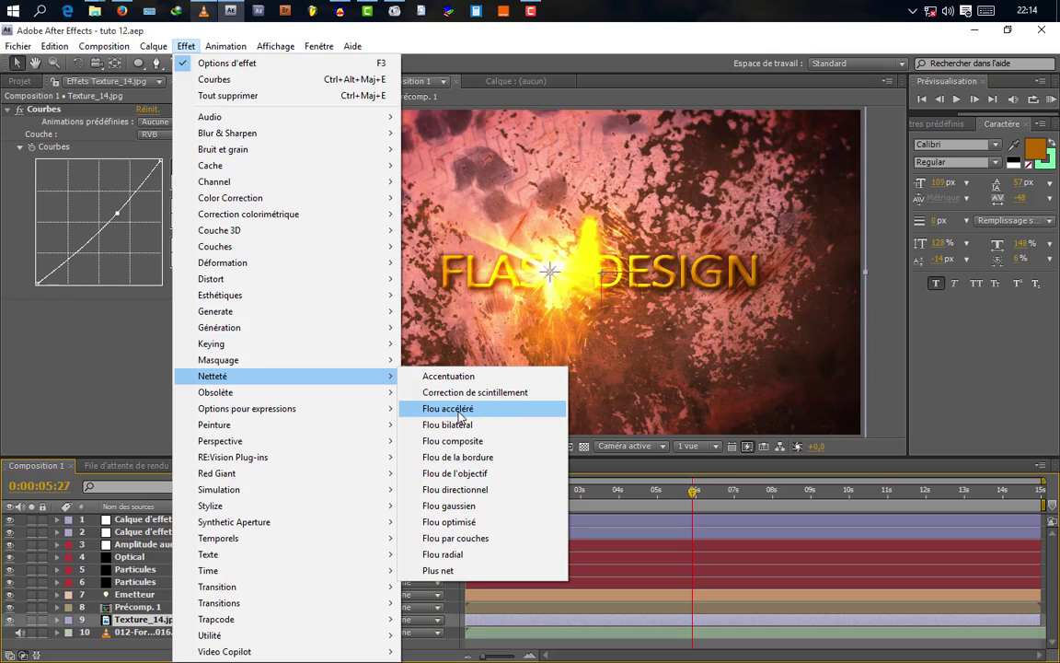
left_click(465, 505)
left_click_drag(155, 331, 158, 330)
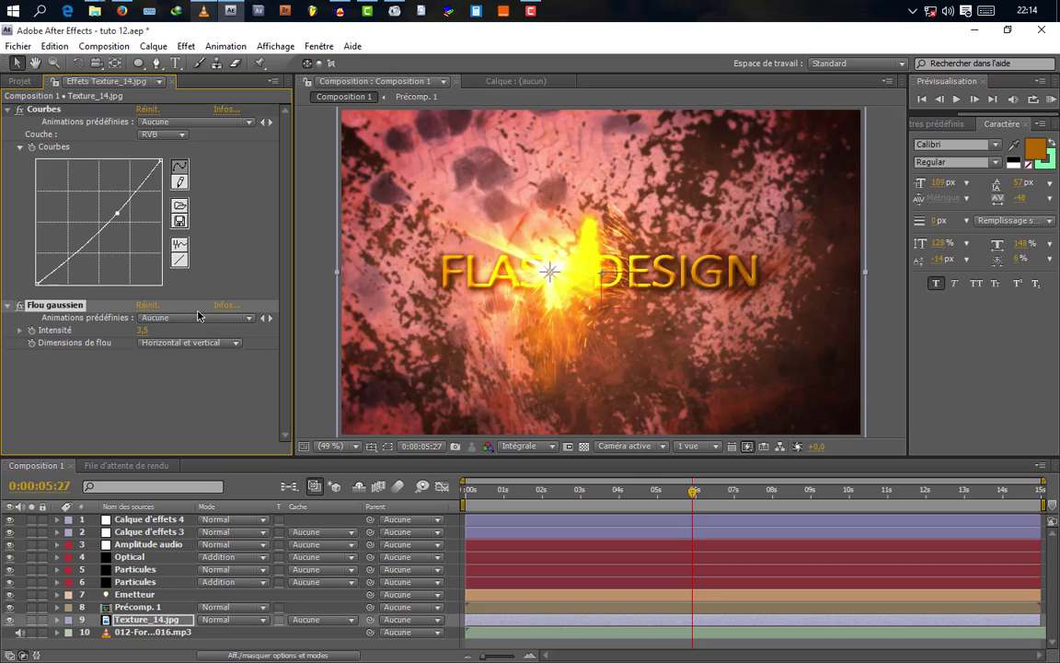
left_click(147, 332)
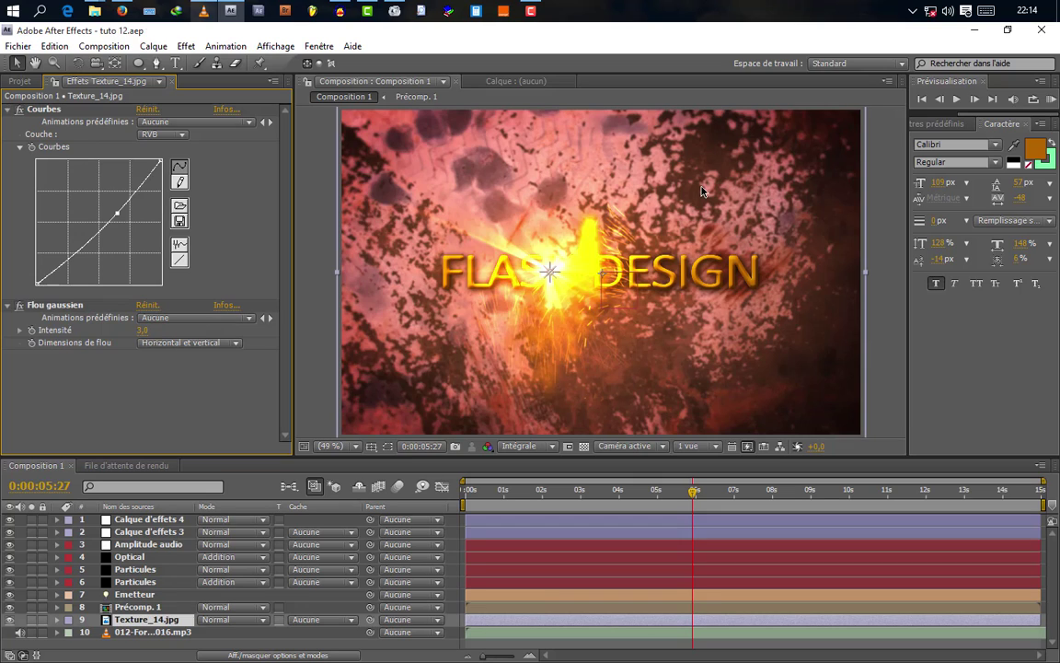
Step: Rename the Calque d'effets 3 adjustment layer as Vignette
left_click(148, 532)
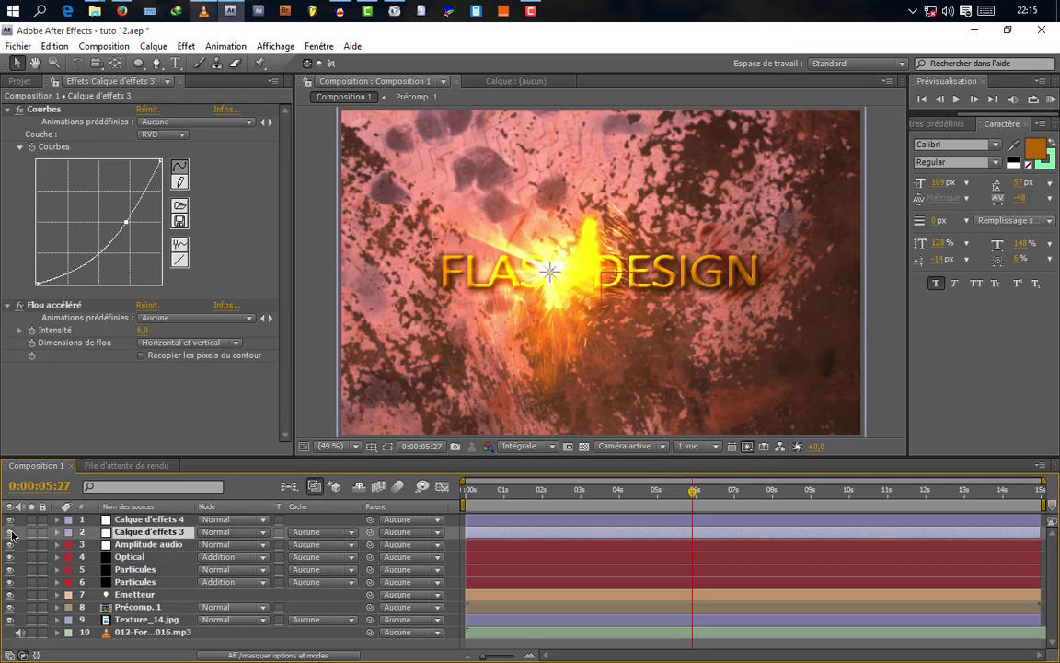
right_click(130, 532)
left_click(180, 649)
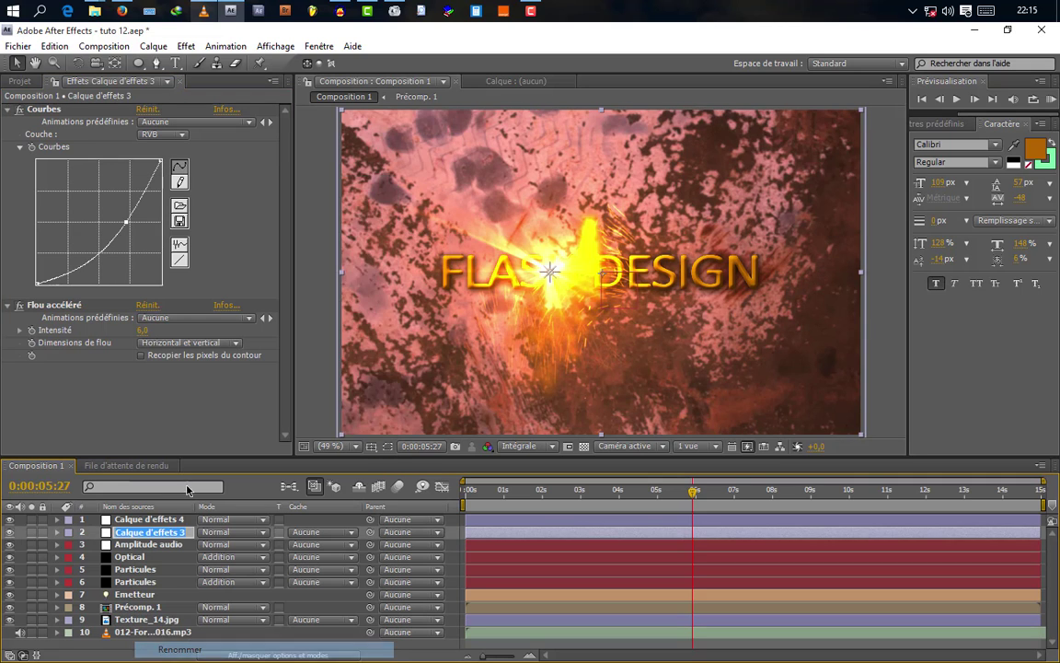
type("V")
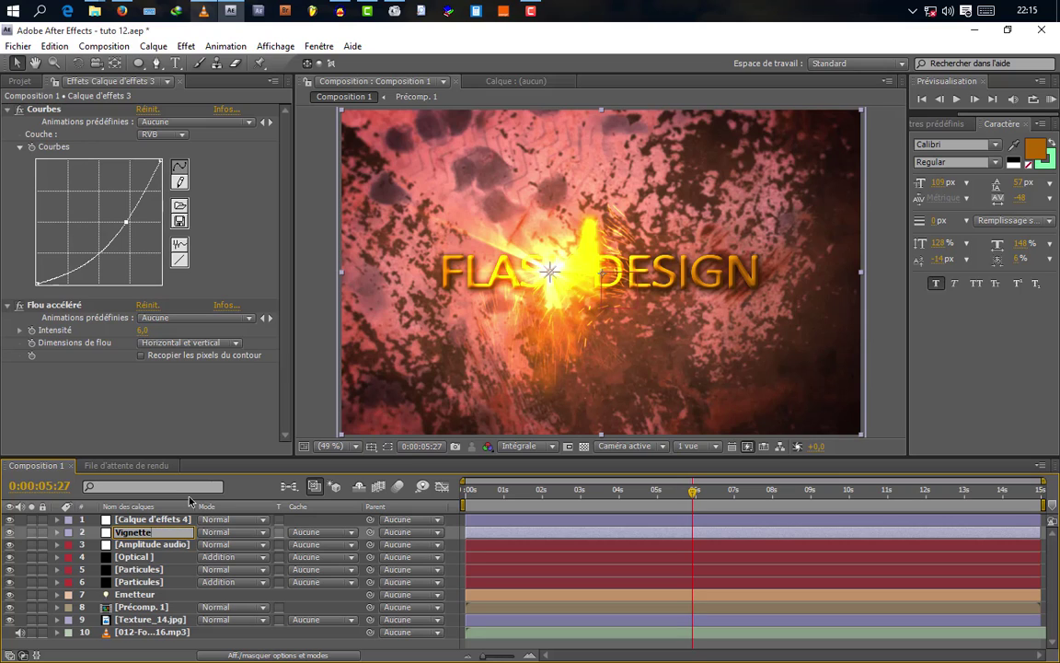
type("ignette")
key("Return")
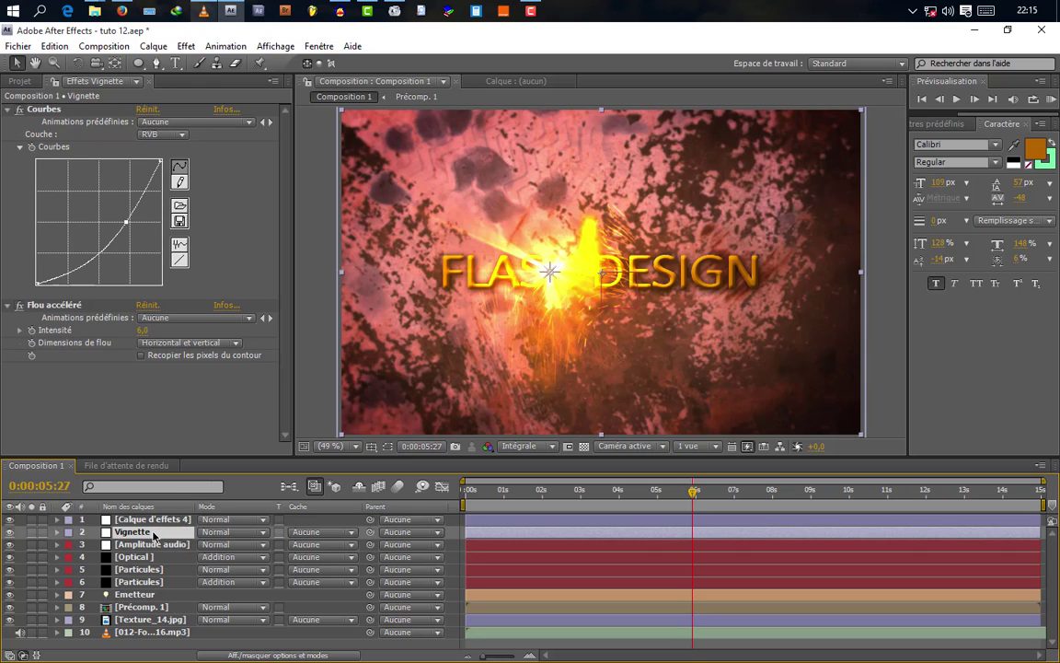
Step: Duplicate the Vignette layer and widen the copy's Masque 1 feather to 468 pixels
key("ctrl+d")
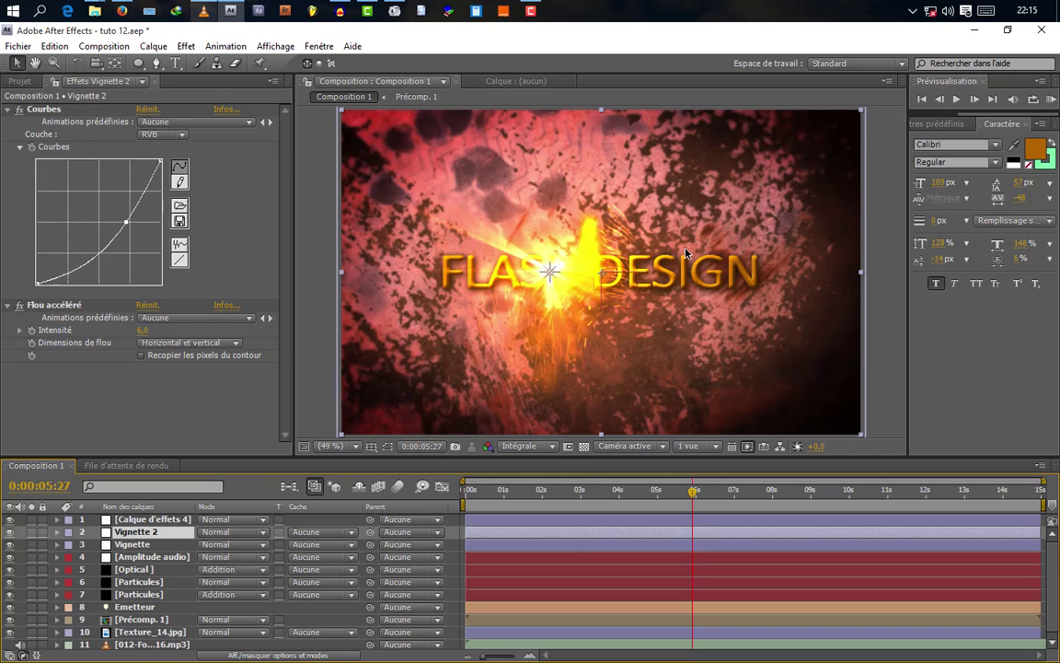
left_click(57, 532)
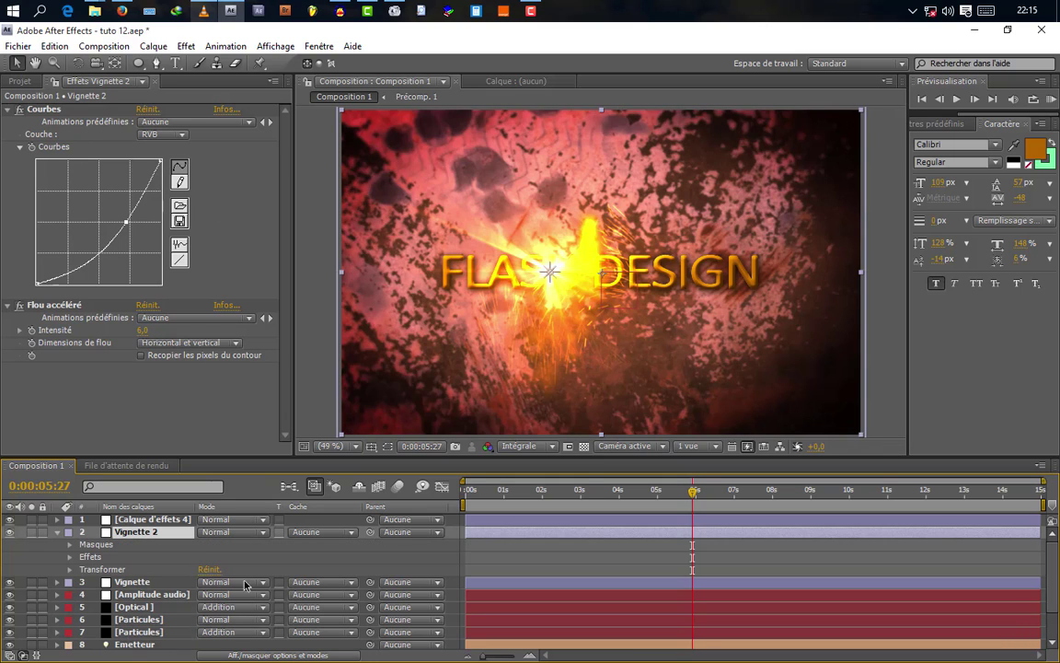
left_click(83, 557)
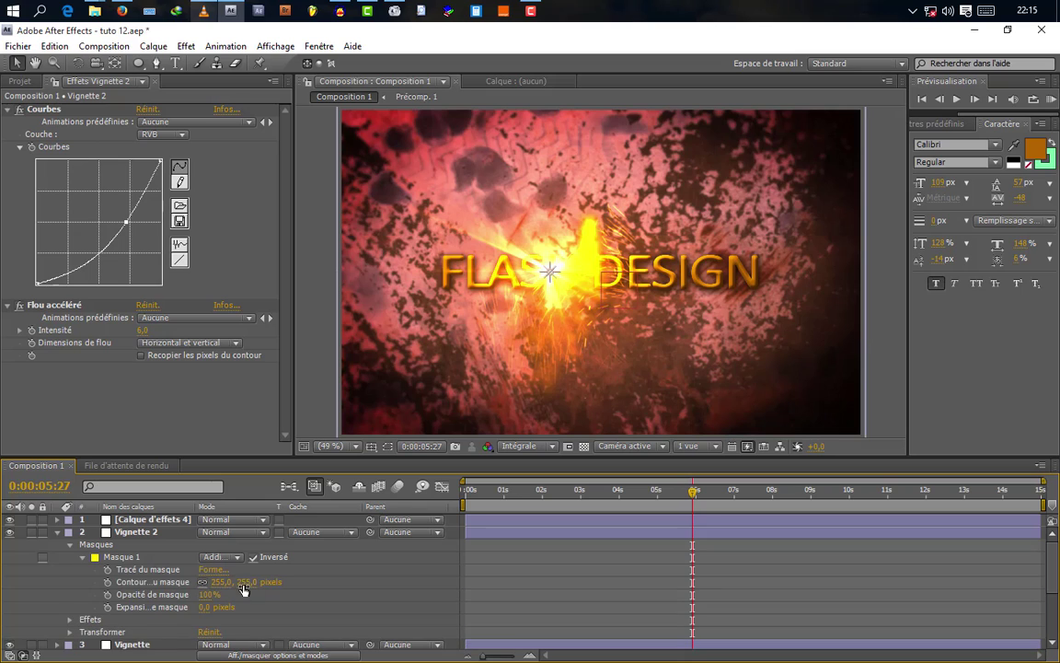
left_click_drag(473, 580, 398, 585)
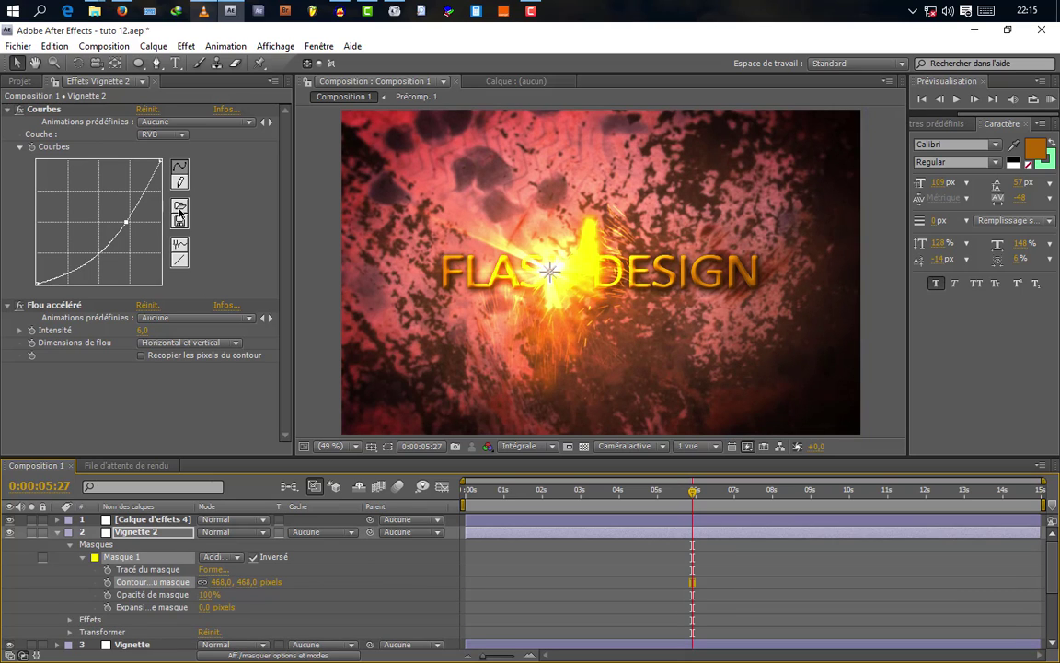
Step: Lower the Courbes curve a little further on Vignette 2 and set its Flou accéléré intensity to 12
left_click_drag(127, 222, 131, 225)
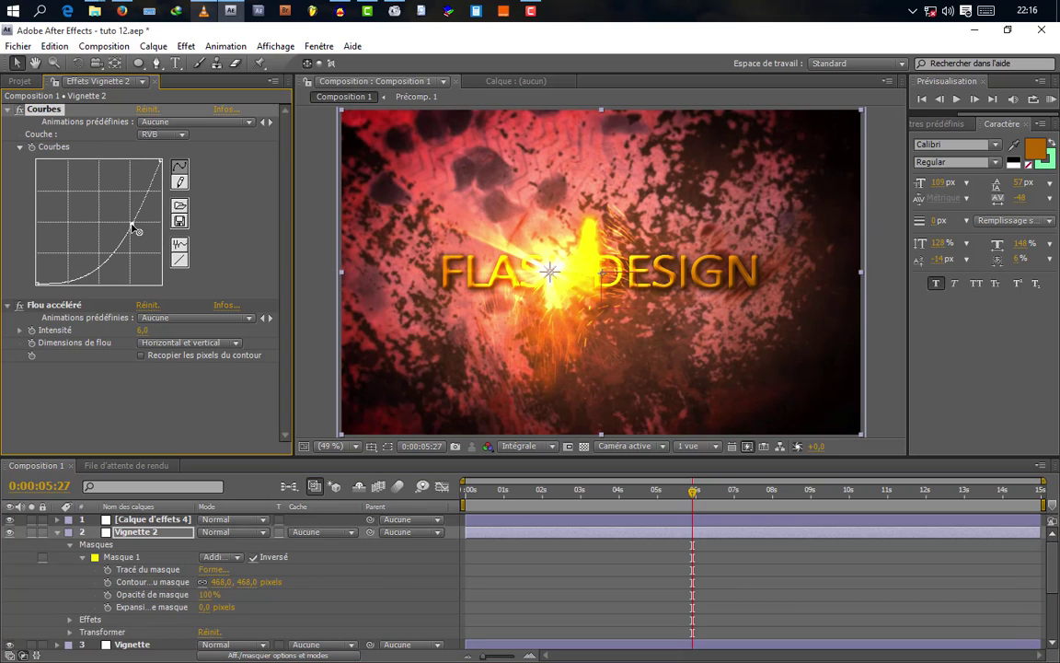
left_click_drag(143, 330, 164, 330)
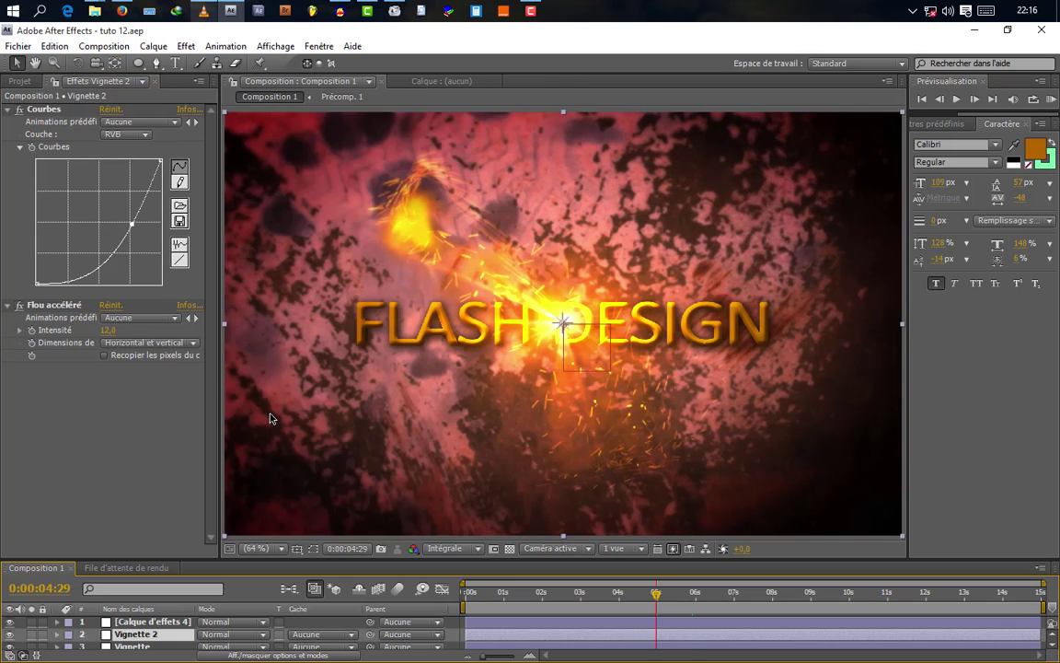
left_click_drag(566, 560, 564, 442)
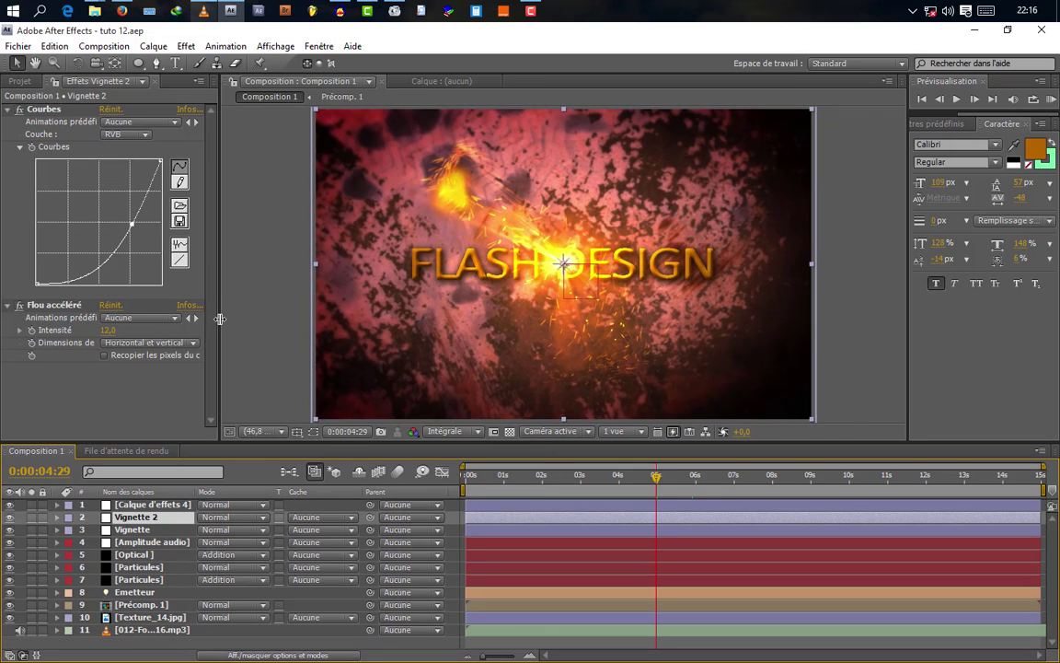
left_click_drag(220, 318, 311, 320)
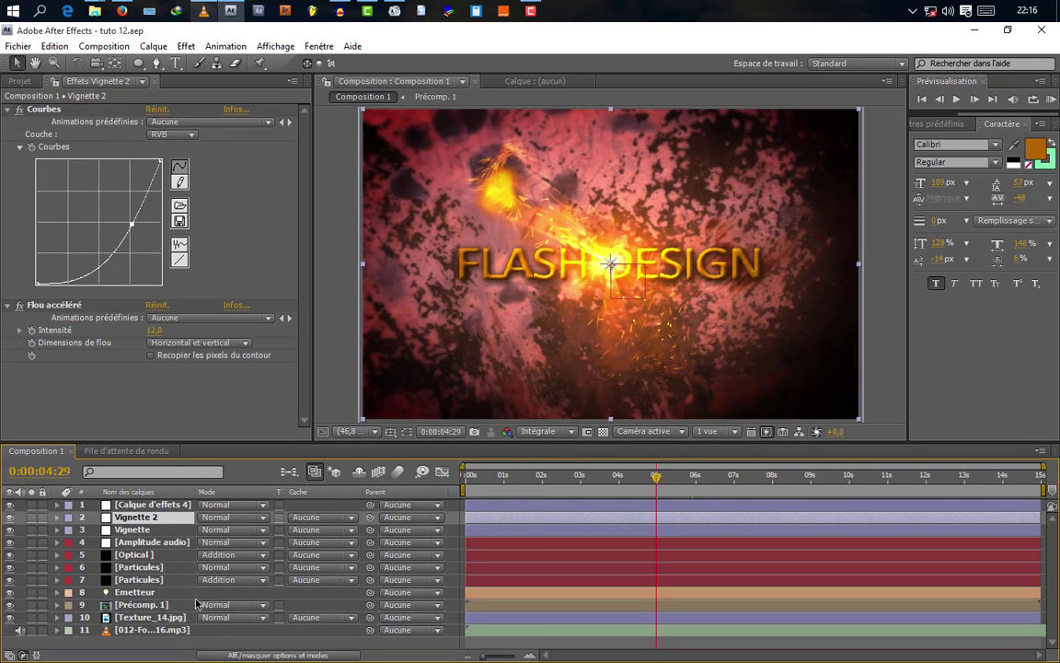
Step: Precompose all layers of Composition 1 as Précomp. 2, transferring all attributes into the new composition
left_click_drag(232, 637, 172, 554)
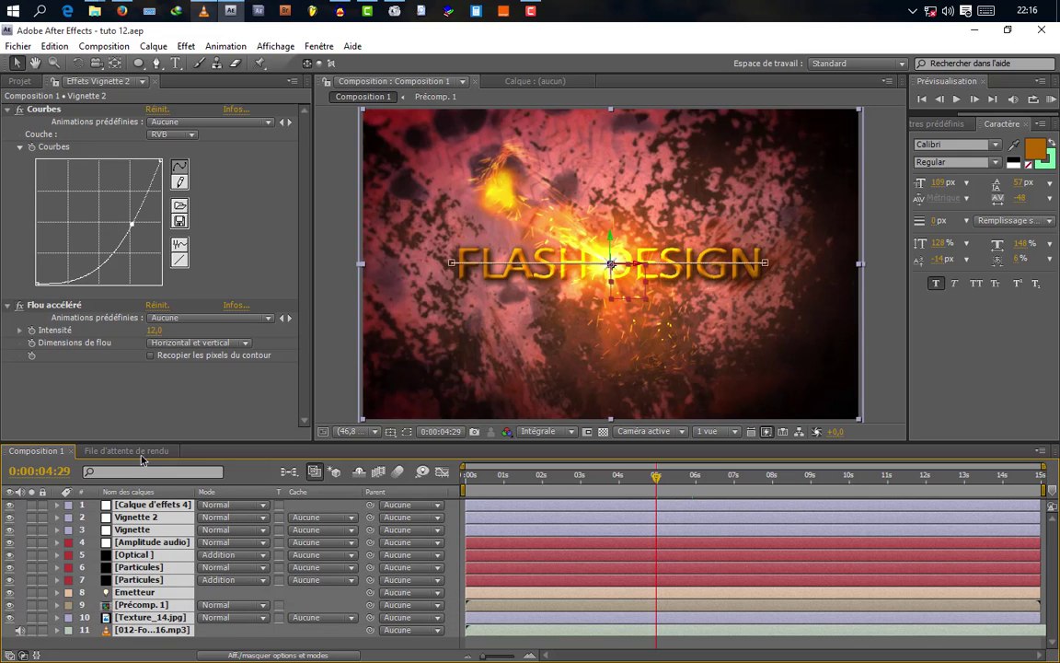
left_click(153, 46)
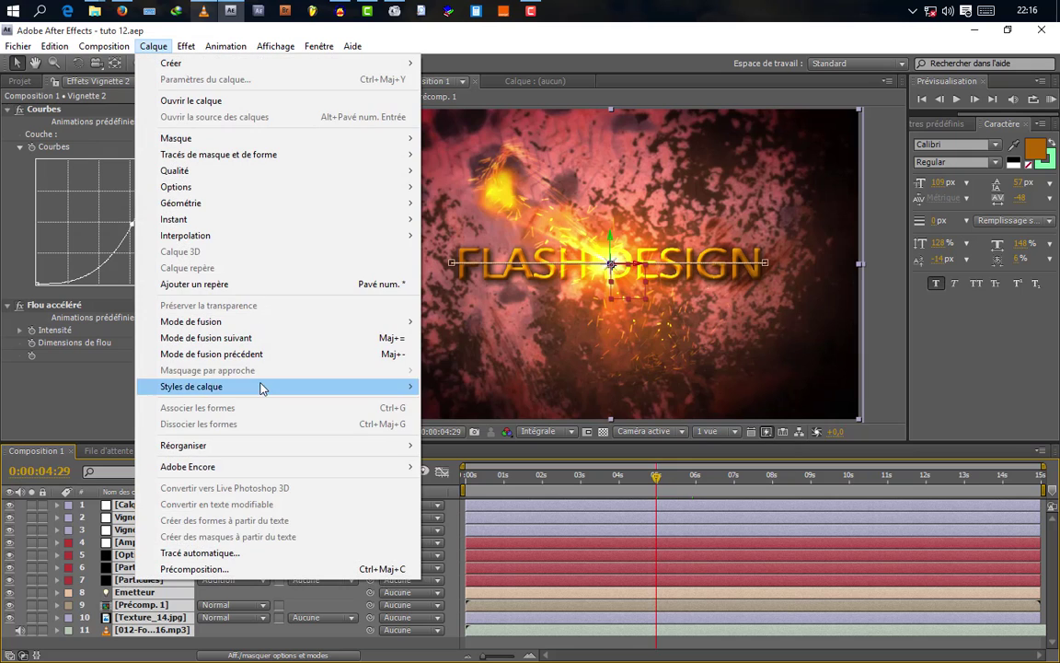
left_click(194, 568)
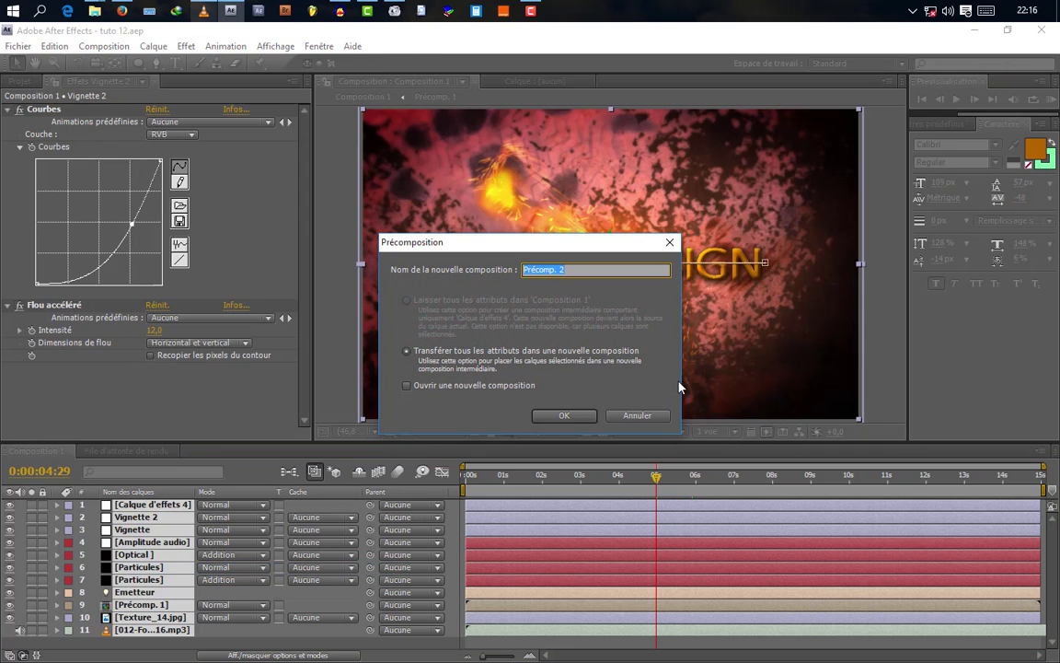
left_click(565, 415)
Step: Add Position keyframes to the Précomp. 2 layer at 2 seconds and at about 8 seconds
left_click(543, 485)
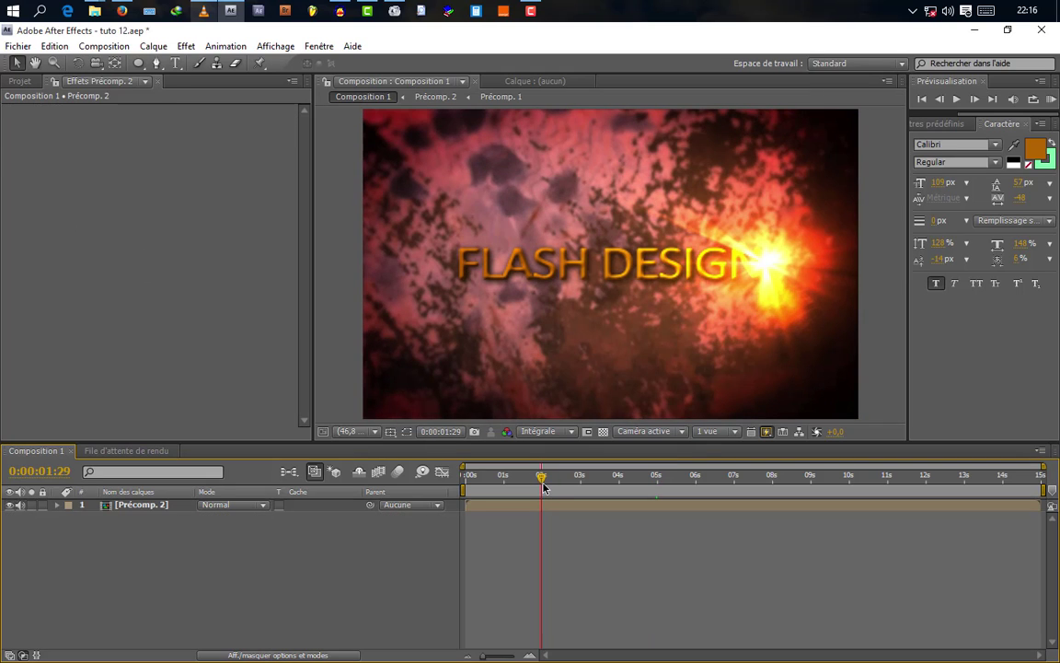
left_click(544, 485)
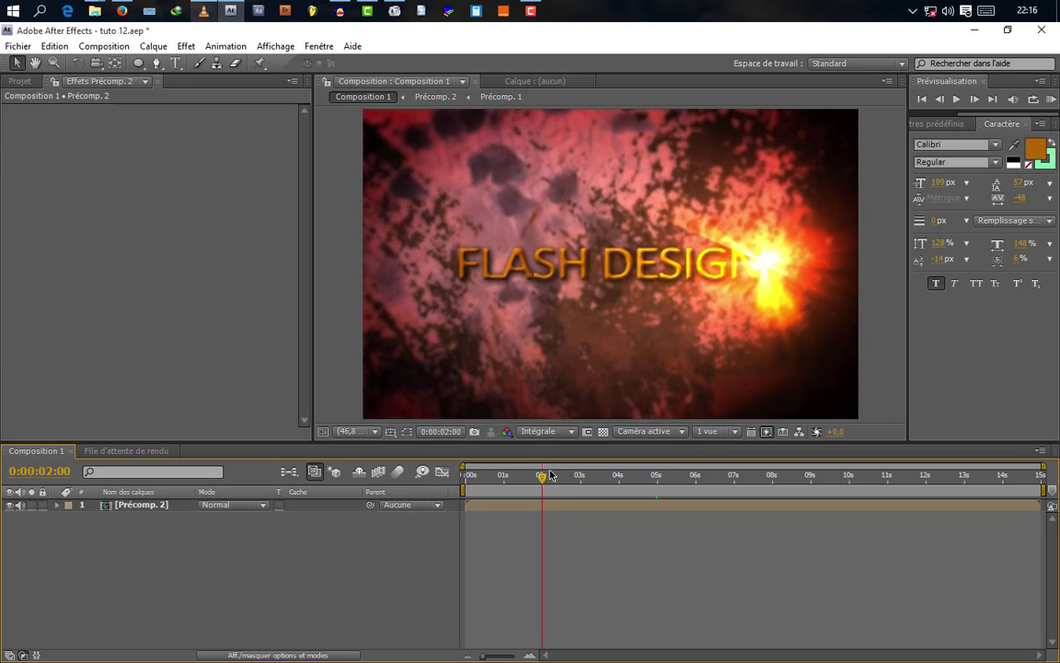
left_click(138, 505)
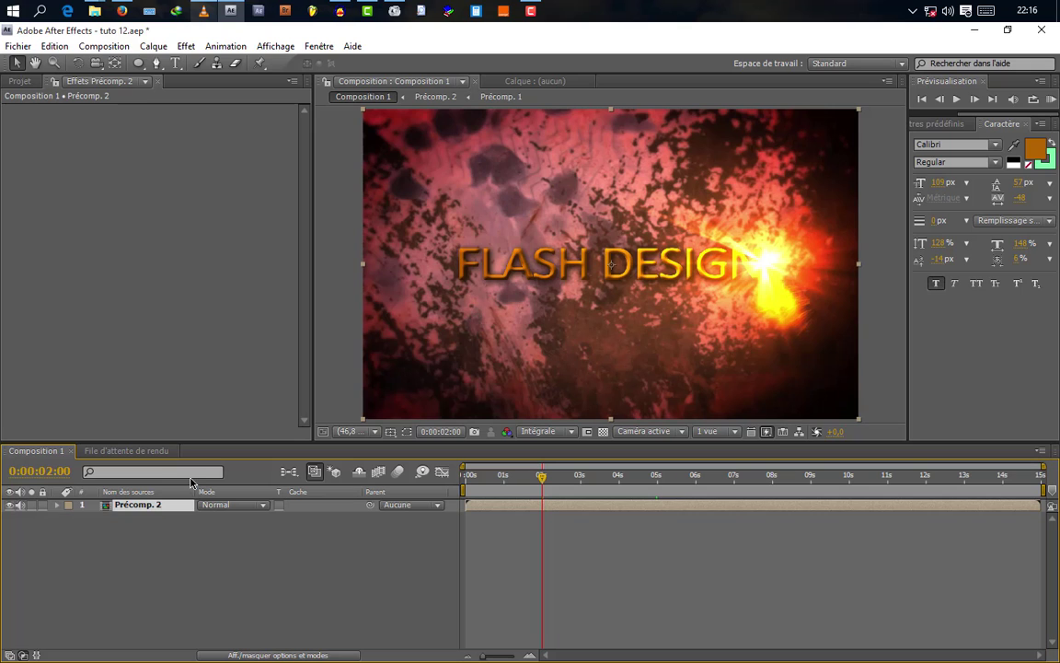
key("p")
left_click(95, 517)
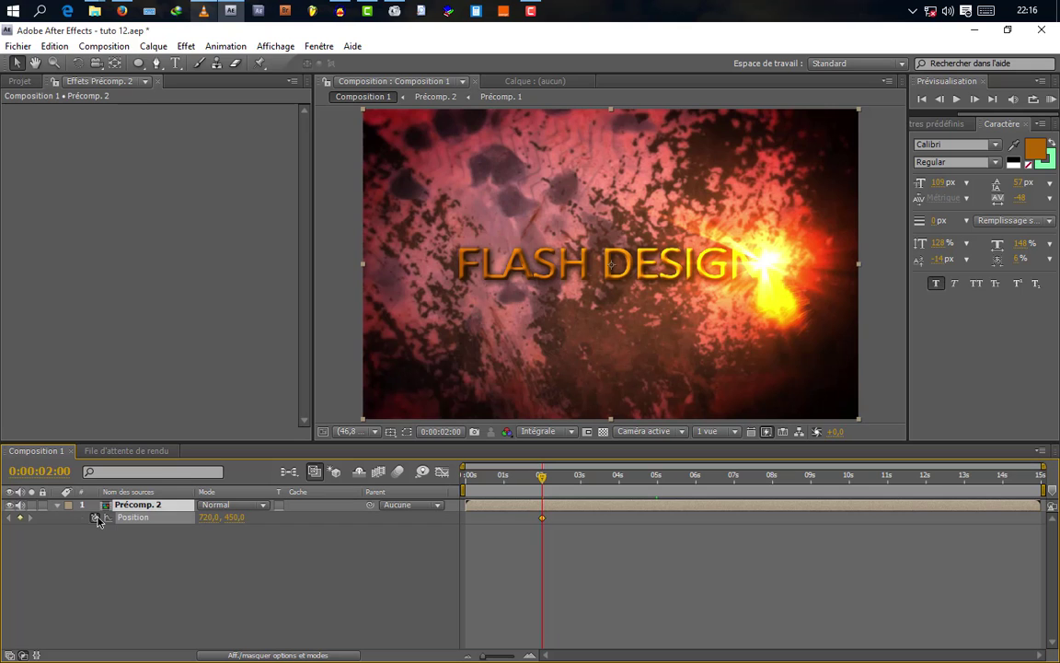
left_click_drag(545, 485, 774, 493)
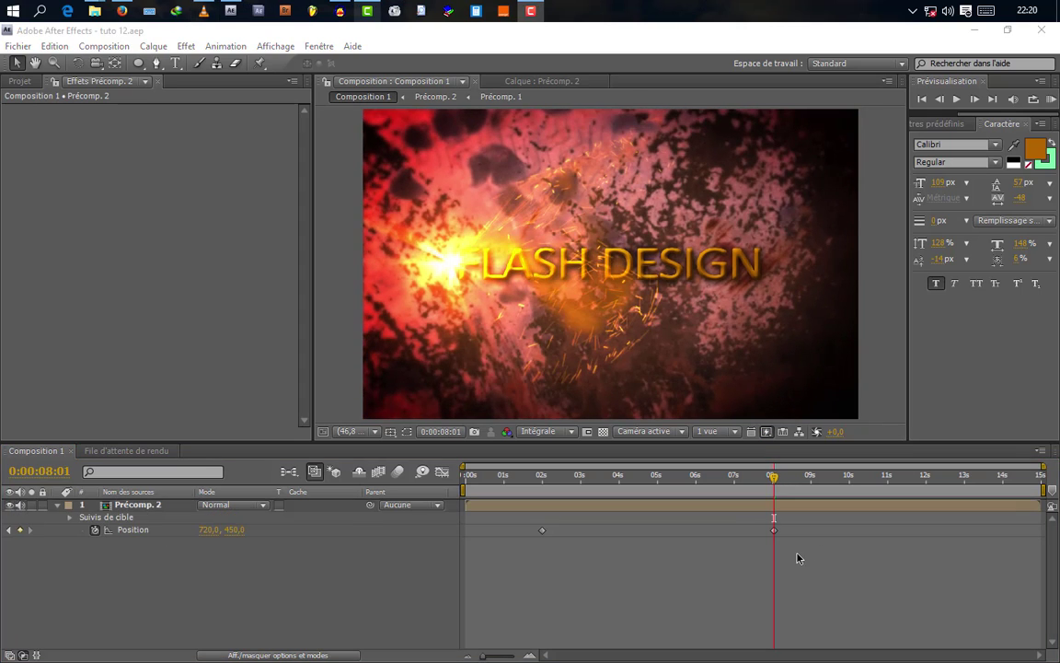
Step: Apply Tremblement to both Position keyframes of Précomp. 2, using Non lissé noise, a frequency of 12 per second and an adjusted magnitude
left_click_drag(798, 558, 519, 531)
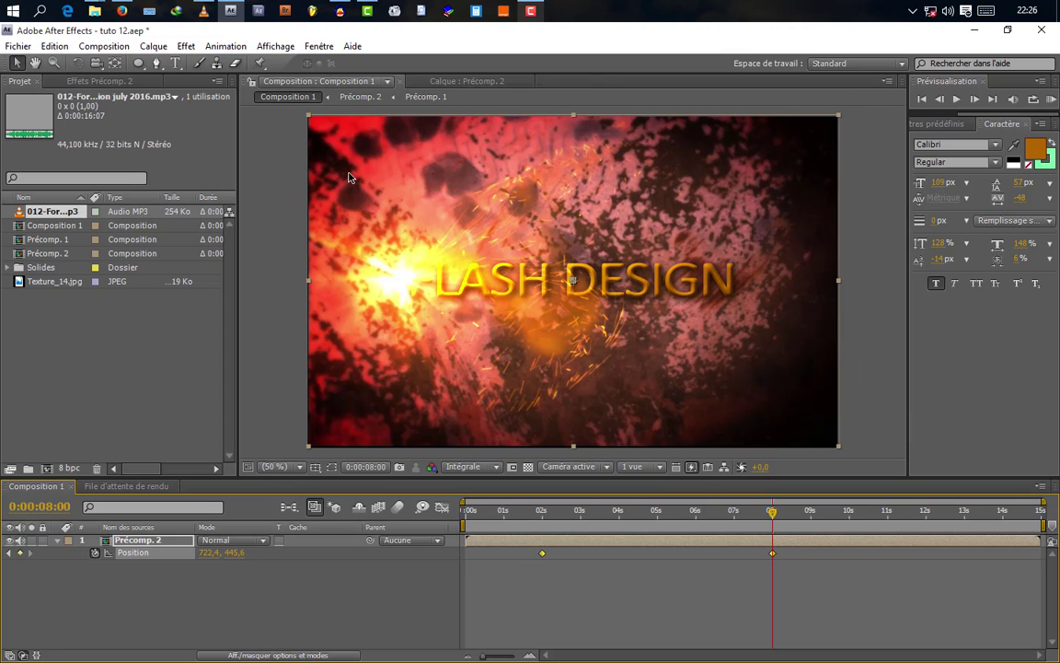
left_click(319, 46)
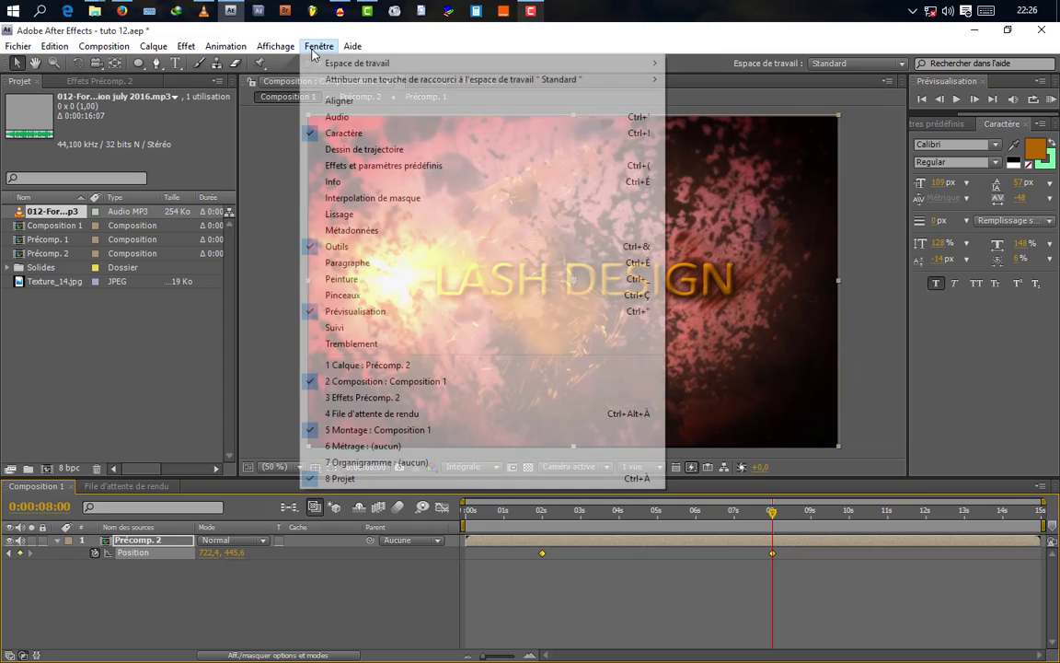
left_click(361, 344)
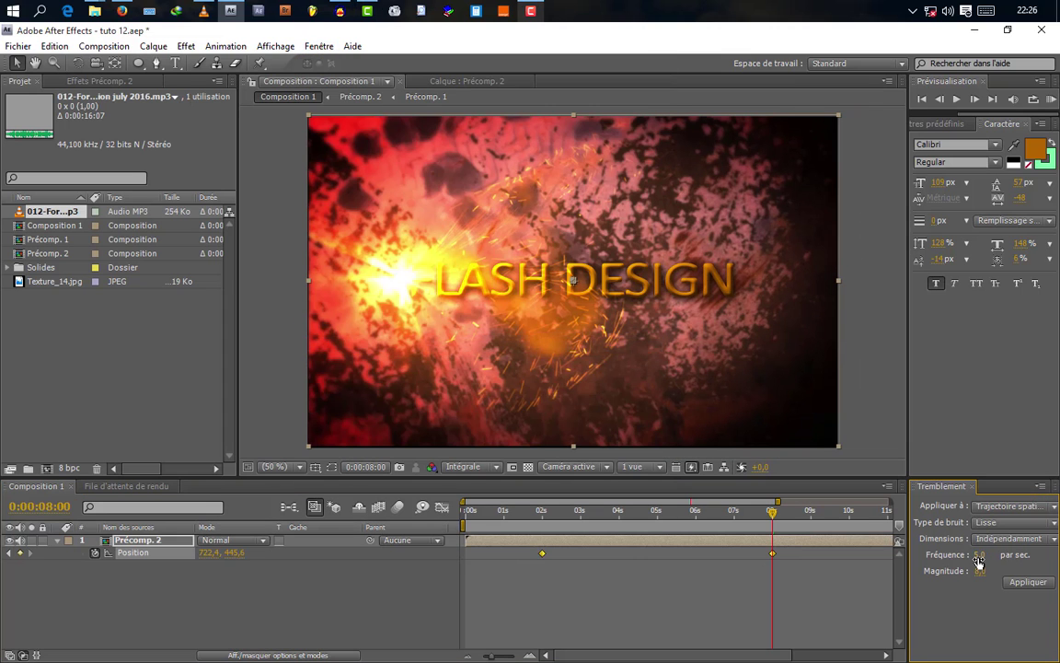
type("12")
left_click(982, 572)
key("Return")
type("10")
key("Return")
left_click(1013, 522)
left_click(996, 557)
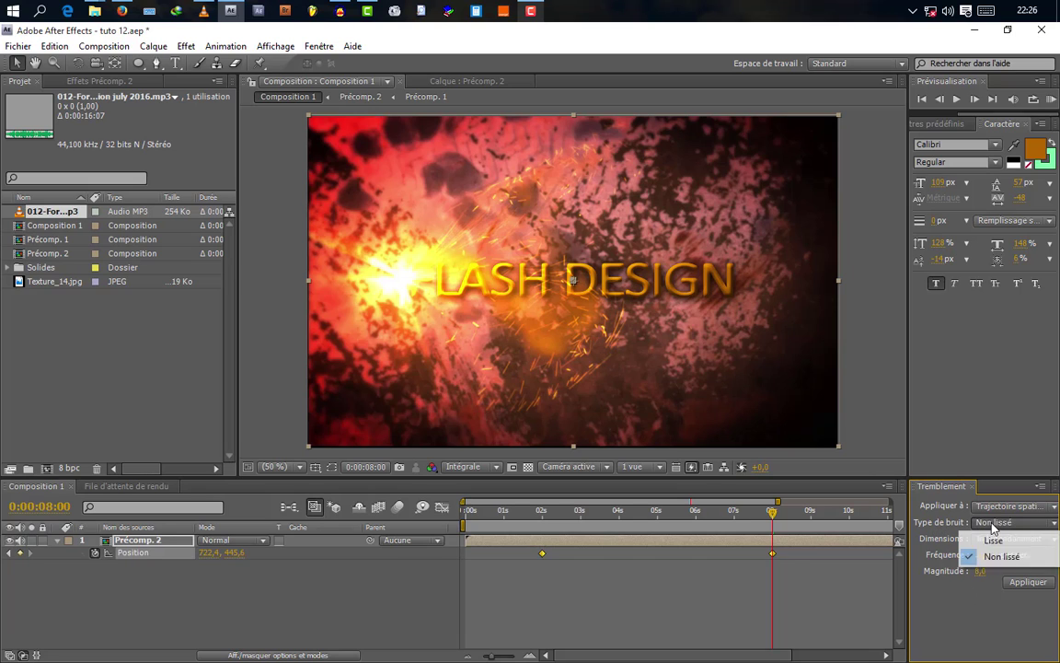
left_click(1027, 581)
Step: Apply Juxtaposition directionnelle to Précomp. 2, set the output width and height to 120, and enable Contours du miroir
left_click(157, 541)
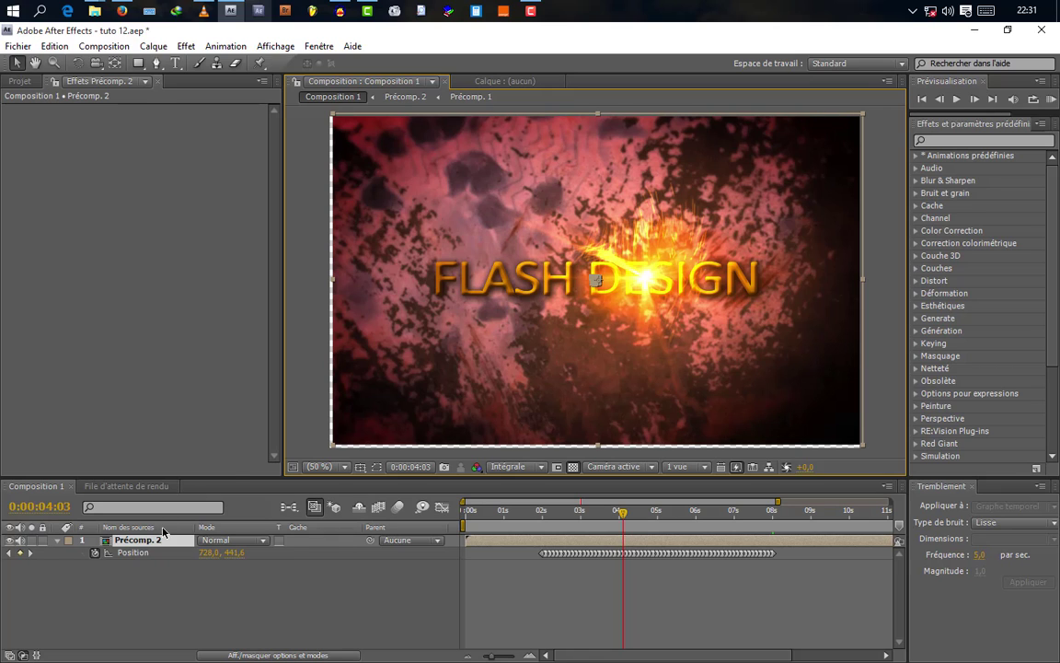
left_click(185, 46)
mouse_move(237, 299)
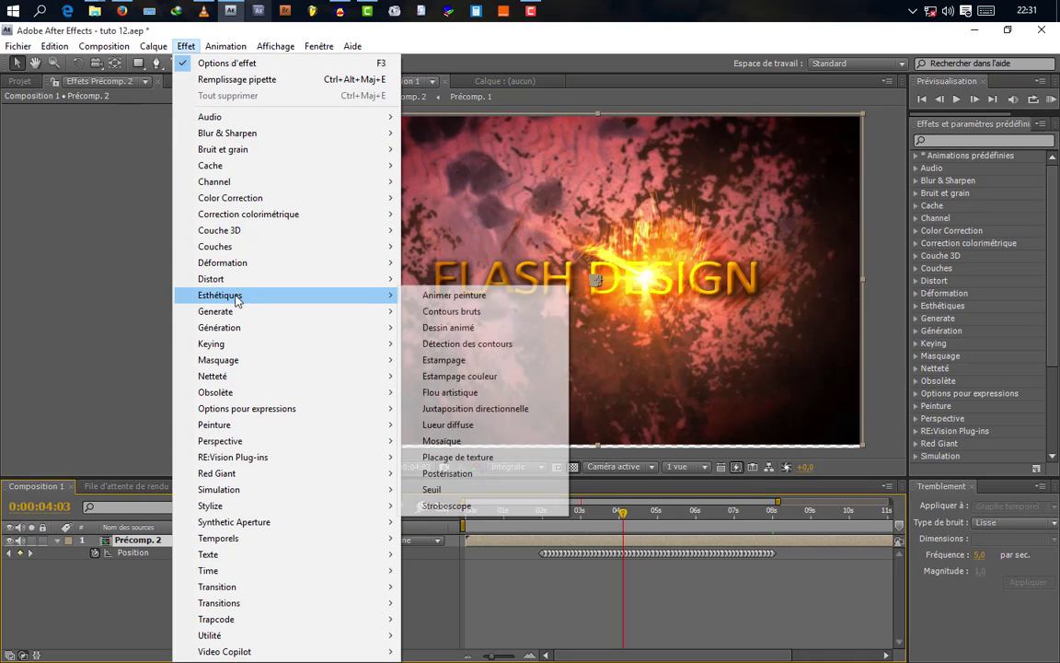
left_click(492, 415)
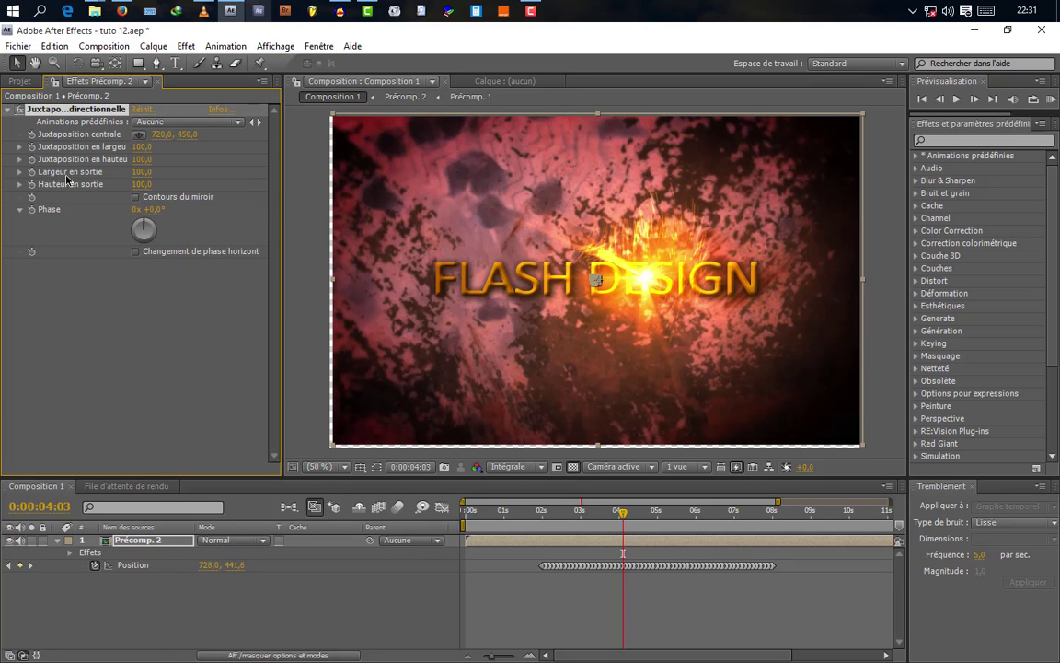
left_click_drag(138, 172, 147, 186)
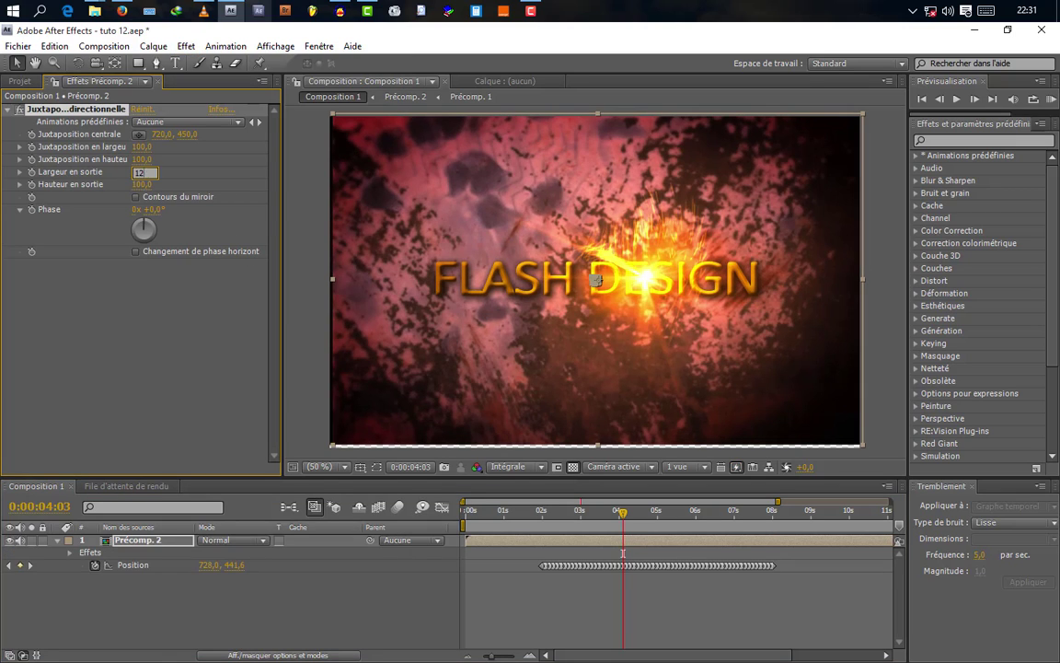
key("Return")
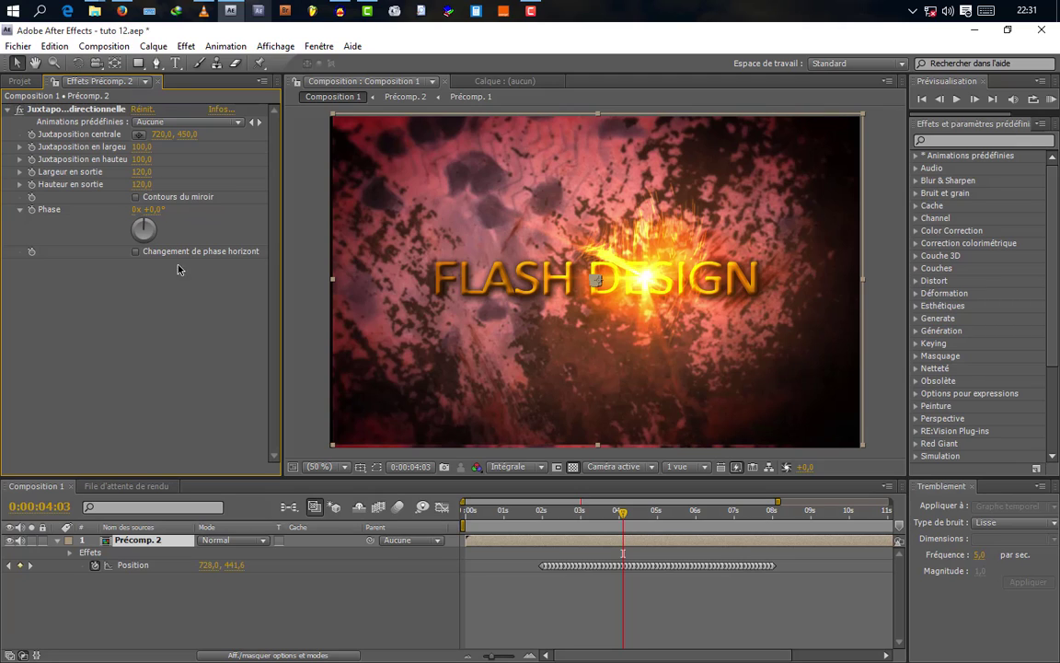
left_click(135, 197)
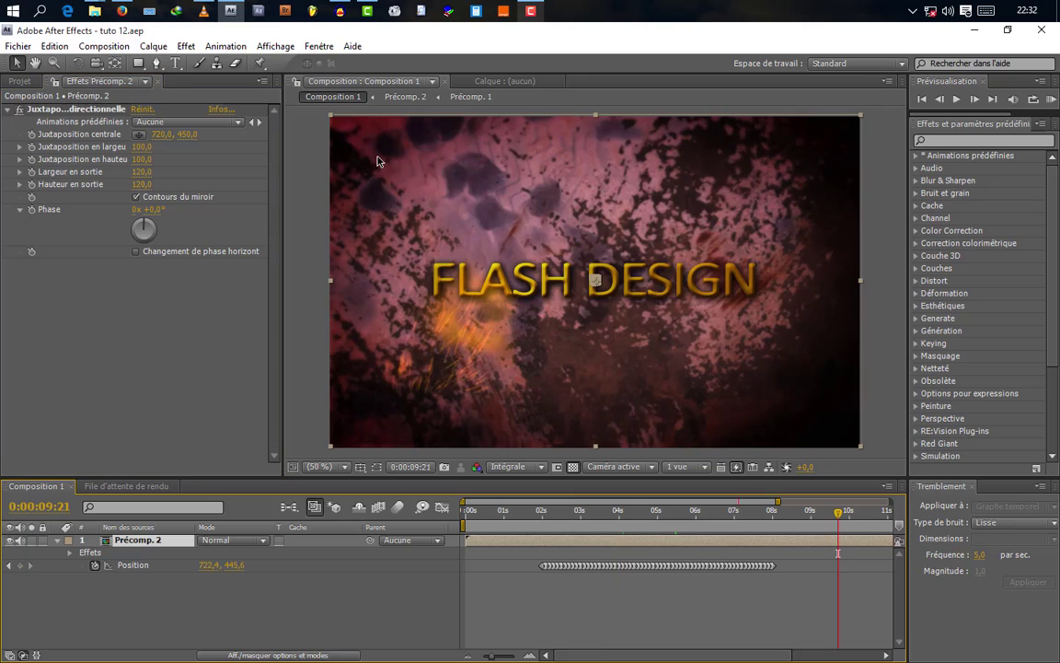
Step: Switch to VLC and review the reference title video around the 9-second mark
left_click(204, 11)
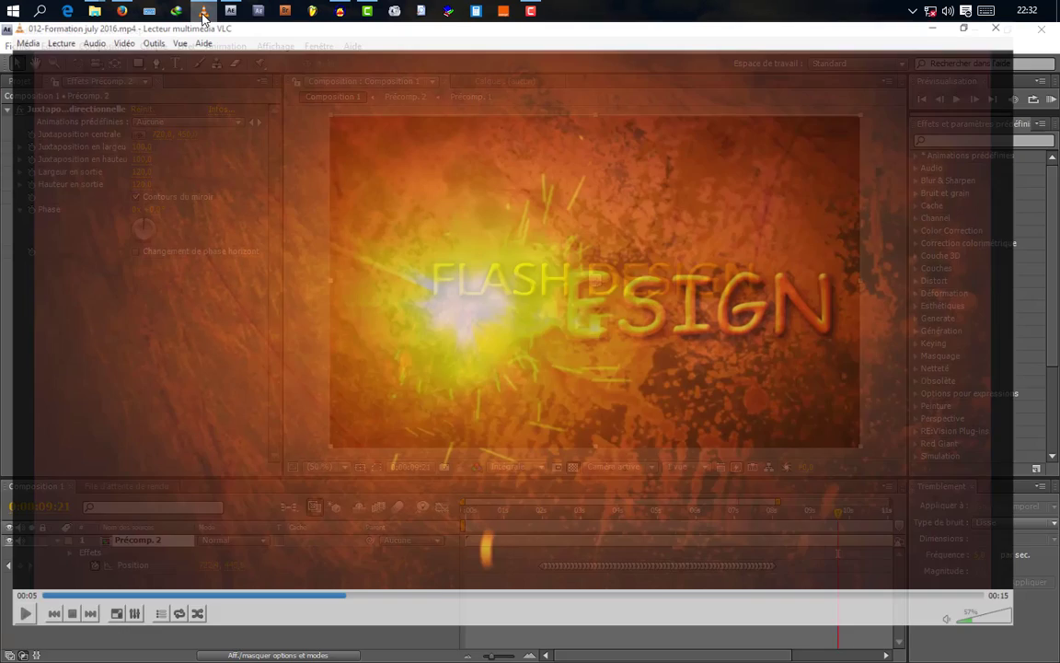
left_click_drag(425, 635, 659, 635)
left_click(580, 395)
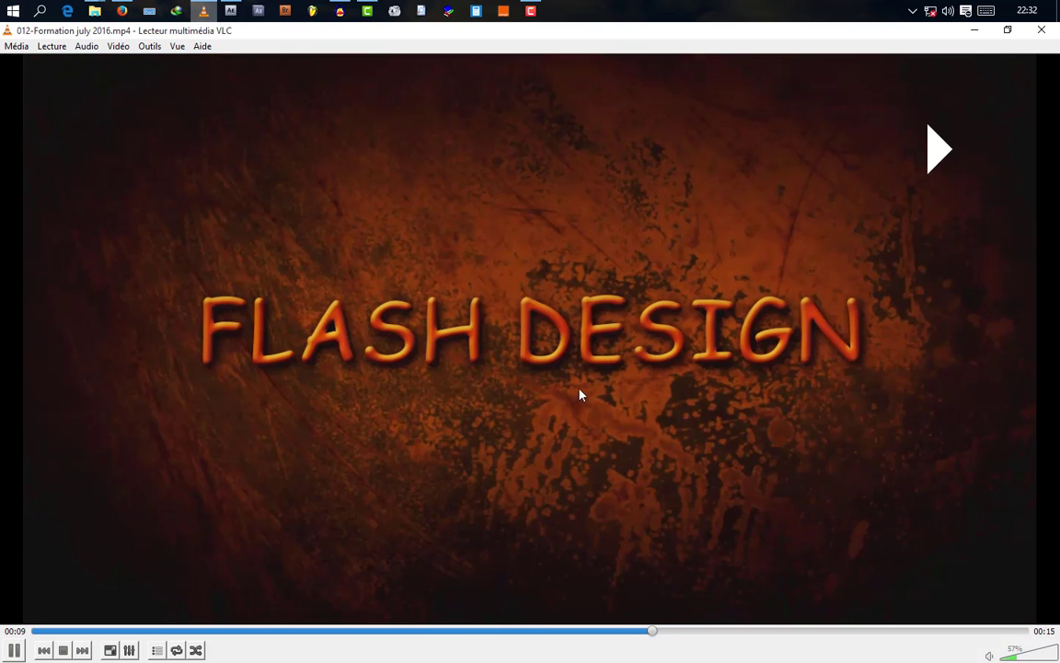
left_click(606, 360)
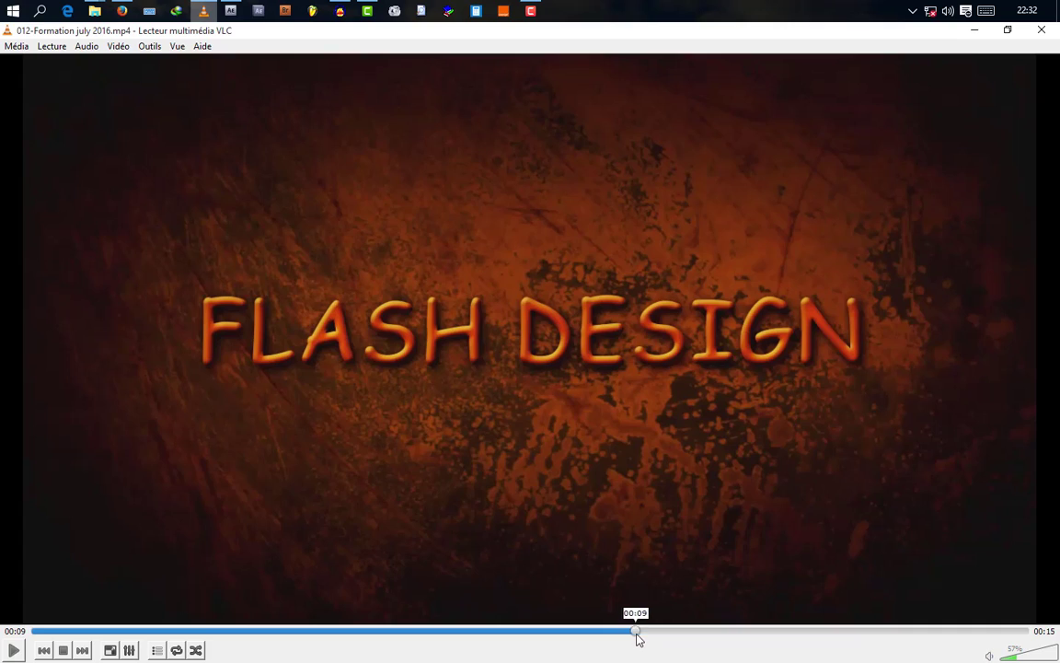
left_click(618, 381)
left_click(677, 307)
Step: Return to After Effects, add an adjustment layer in Précomp. 2, and rename it F.lumineux
left_click(230, 11)
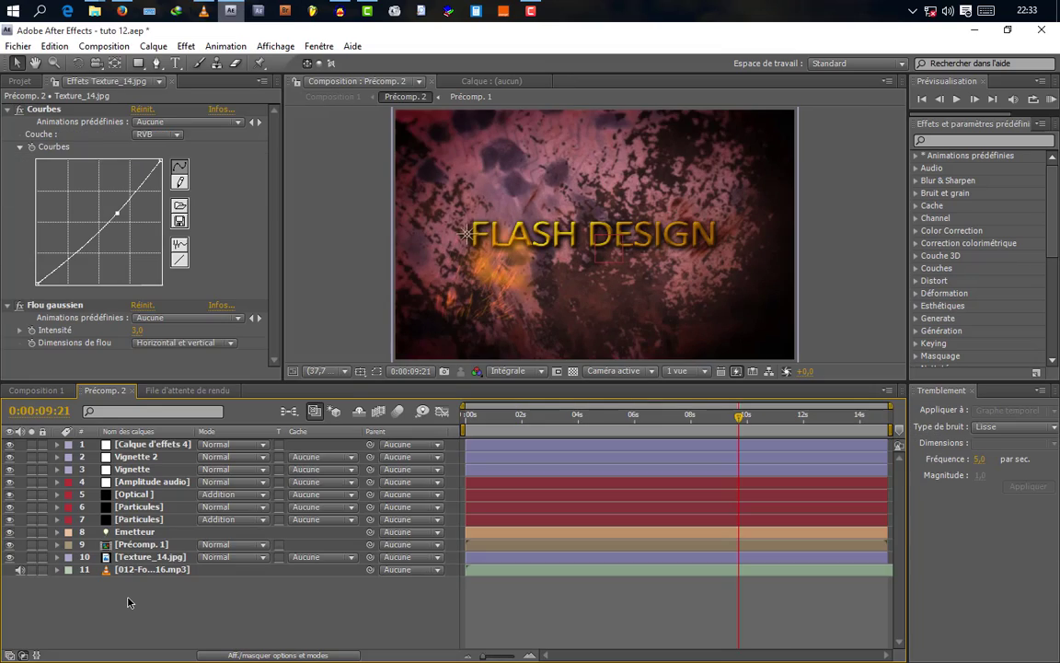
right_click(116, 607)
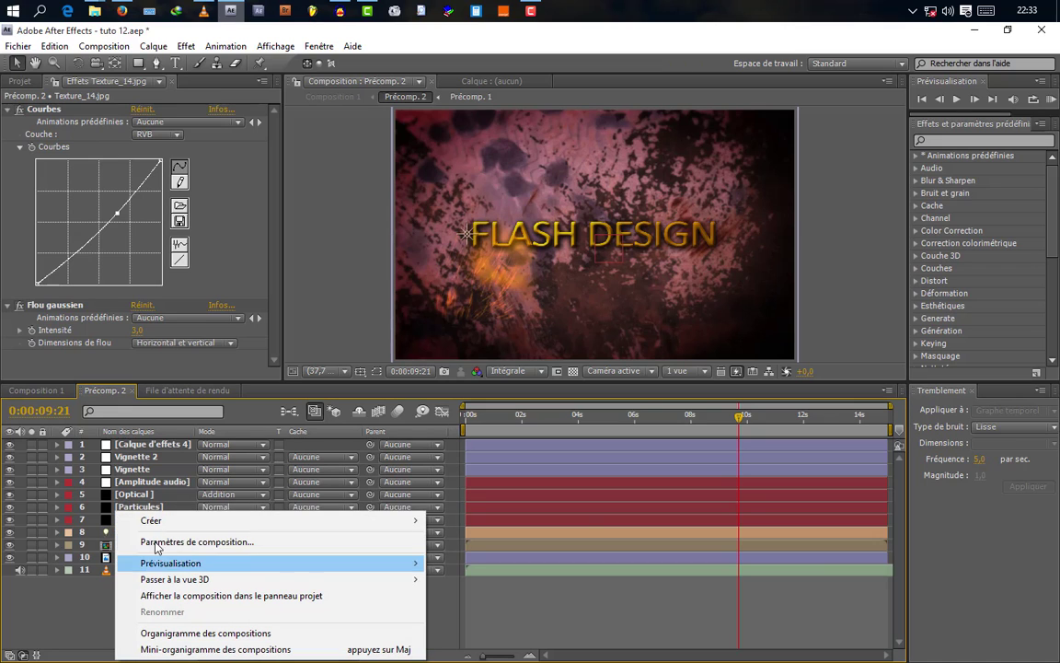
mouse_move(152, 520)
left_click(508, 504)
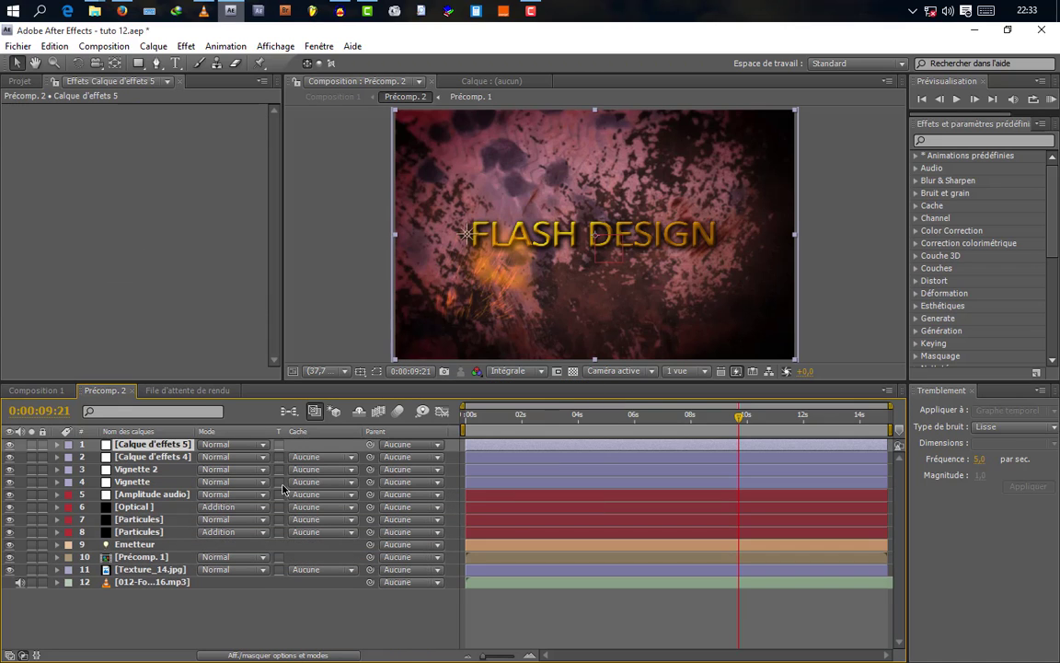
right_click(152, 445)
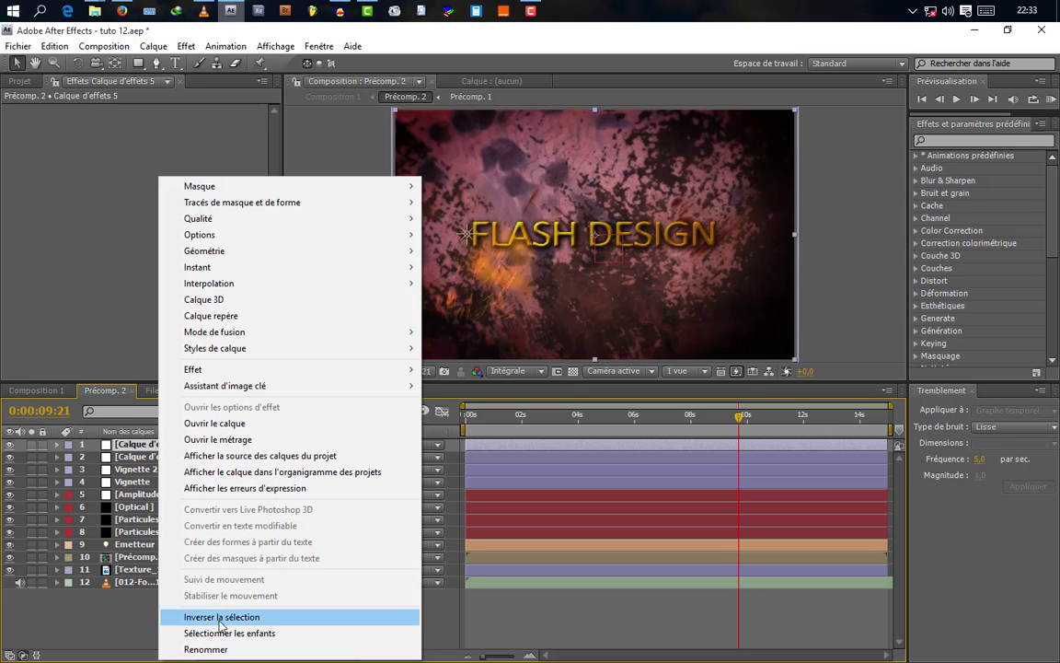
left_click(223, 639)
type("F")
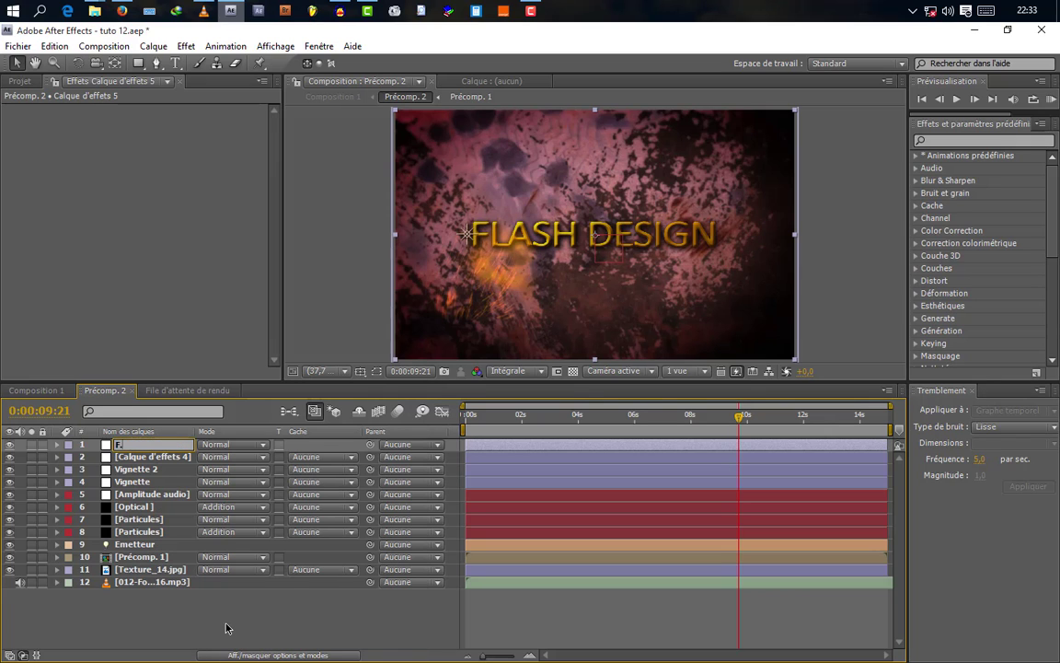
type(".lumineux")
key("Return")
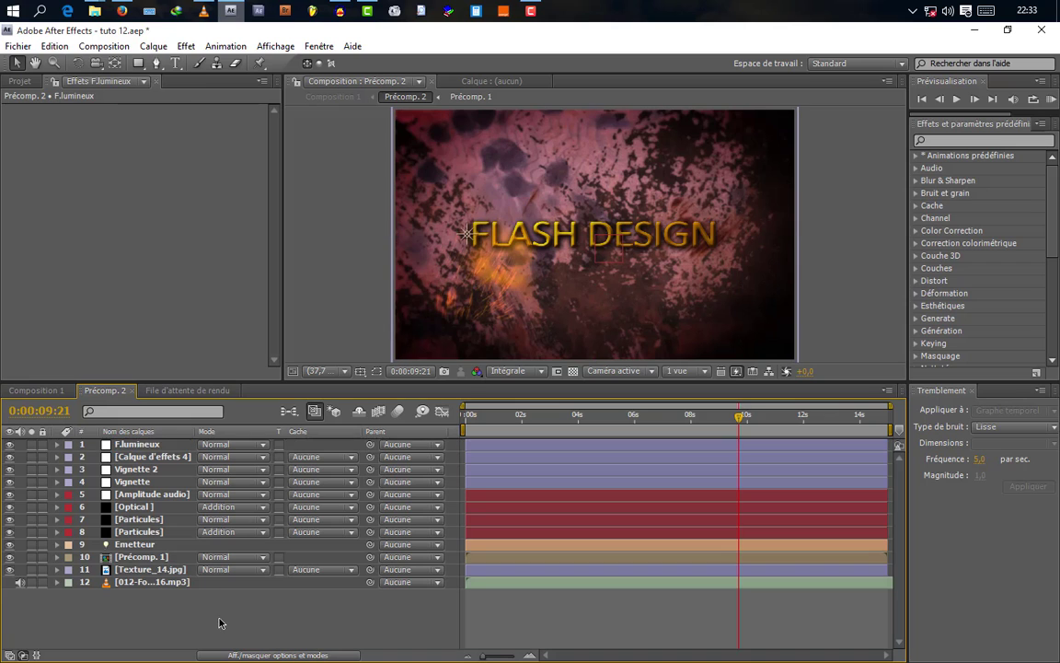
Step: Apply the Courbes effect to the F.lumineux adjustment layer
left_click(134, 444)
left_click(186, 47)
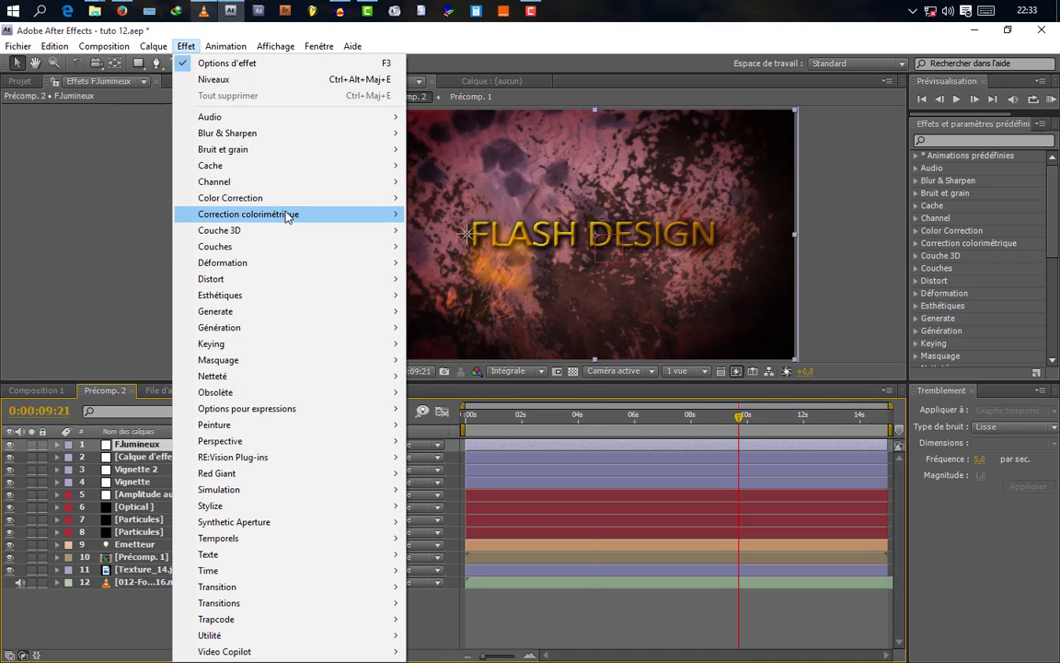
mouse_move(287, 214)
left_click(445, 343)
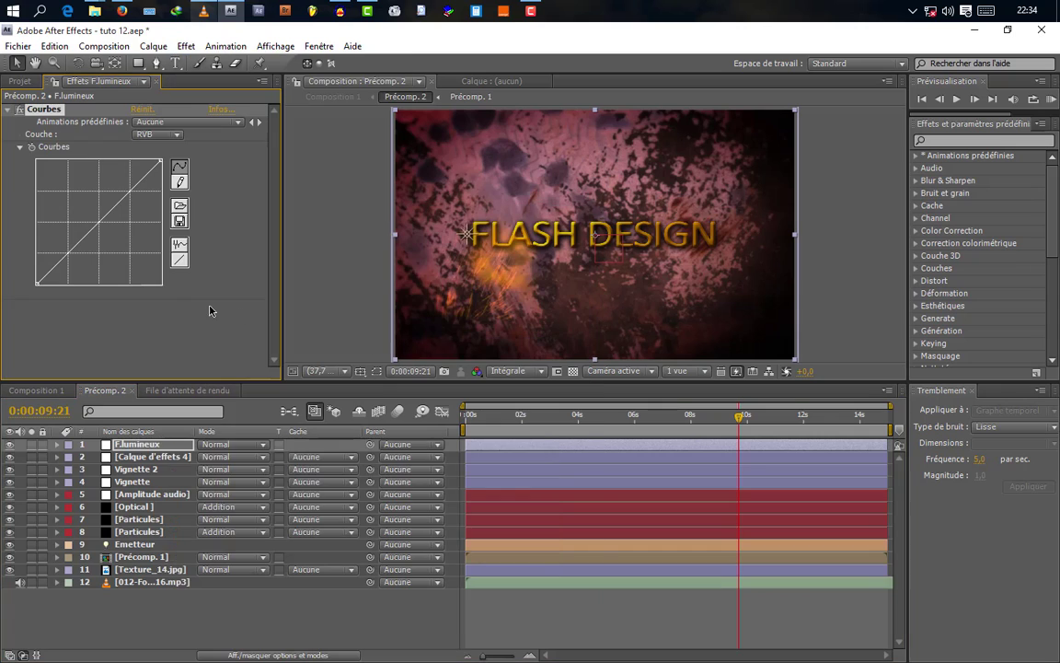
Step: Add the first Courbes keyframe on F.lumineux at 0:00:09:07
left_click(57, 444)
left_click(977, 108)
left_click(975, 98)
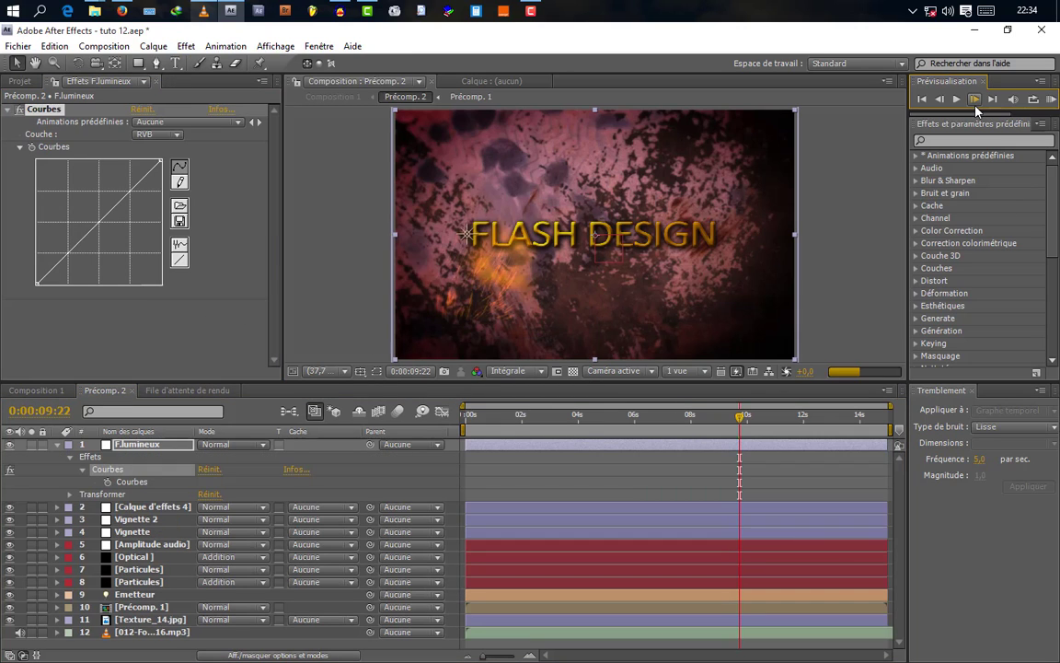
left_click(975, 99)
left_click(975, 98)
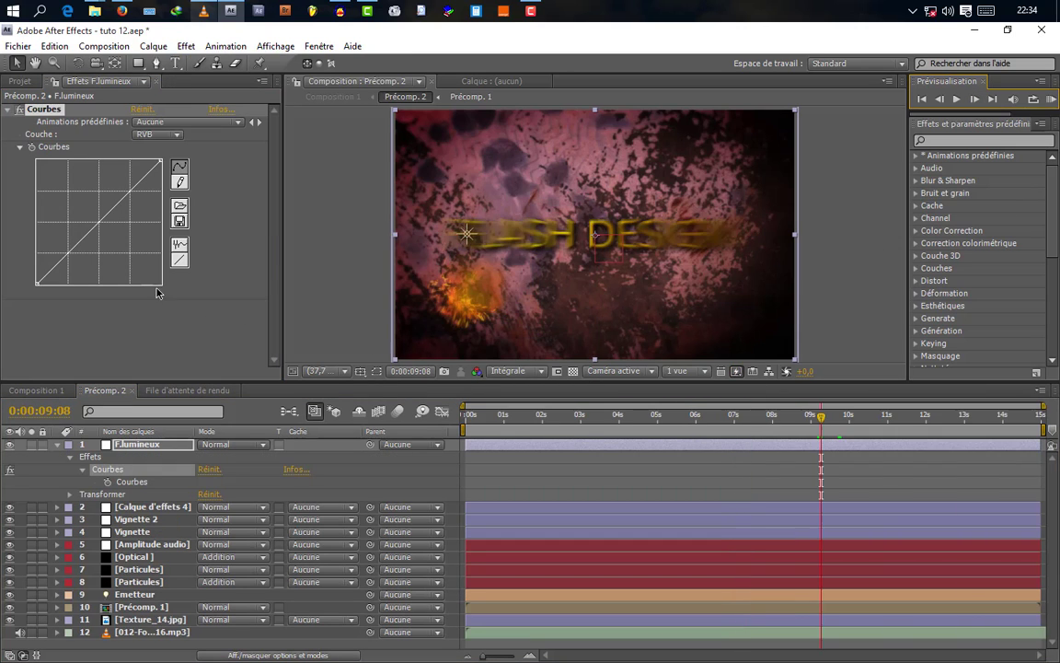
left_click(939, 99)
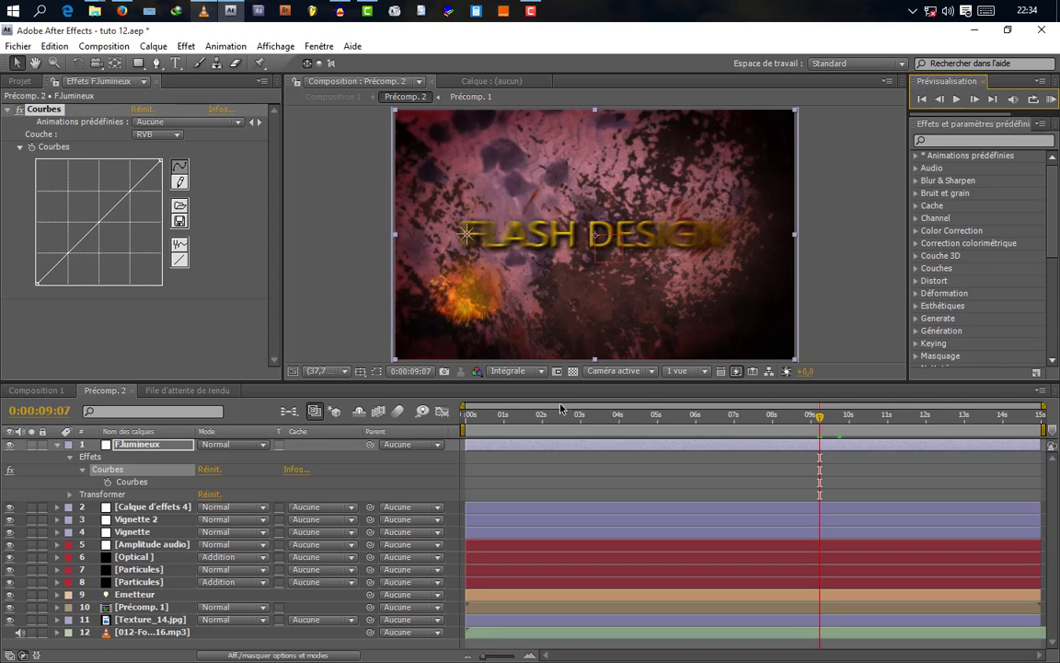
left_click(107, 482)
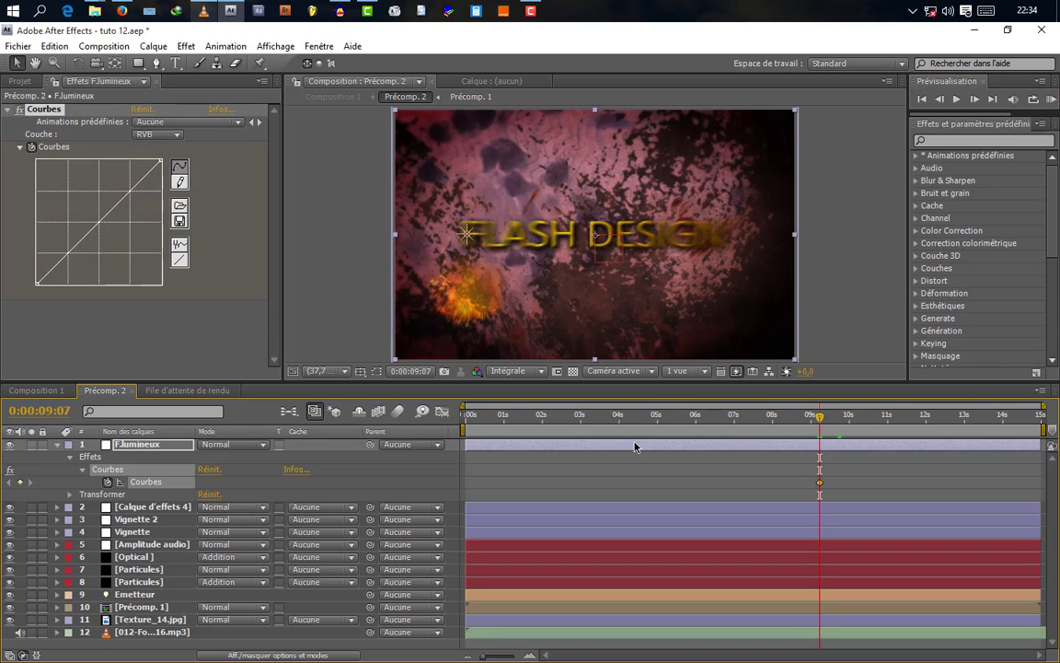
Step: Animate a flash on F.lumineux by raising the RVB curve steeply at 0:00:09:11 and resetting it to linear at 0:00:09:17
key("Page_Down")
key("Page_Down")
key("Page_Down")
key("Page_Down")
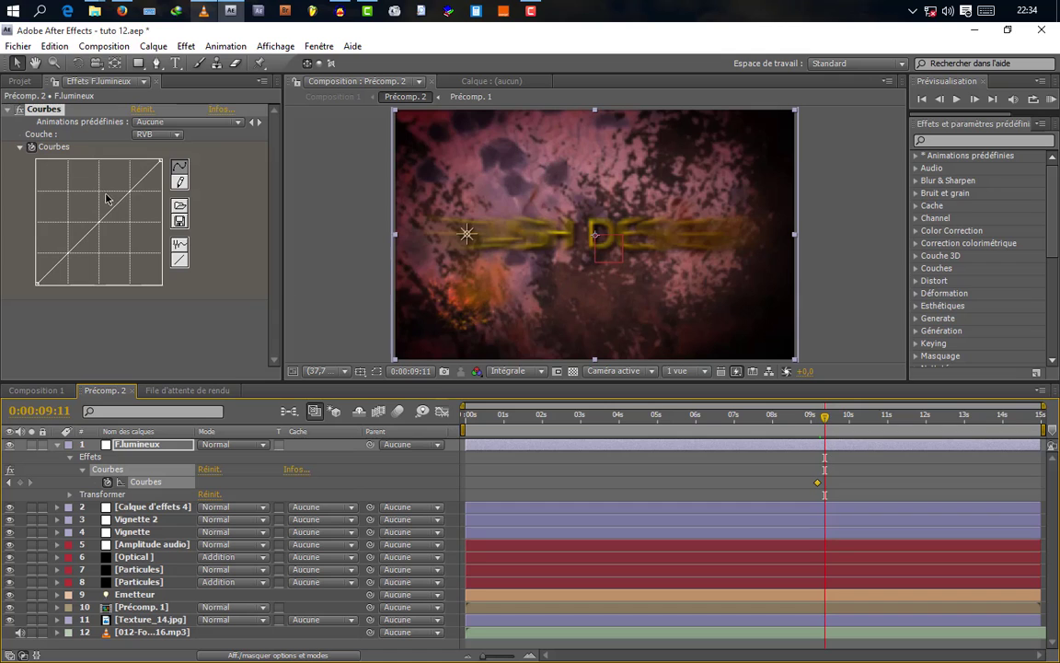
left_click_drag(118, 199, 61, 166)
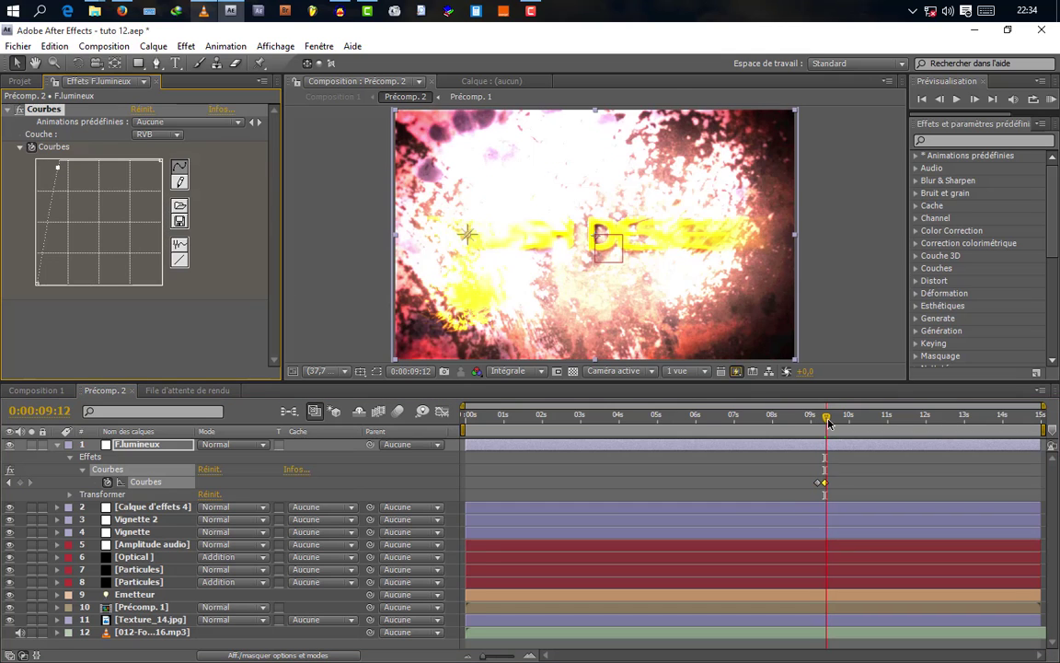
left_click_drag(825, 418, 834, 423)
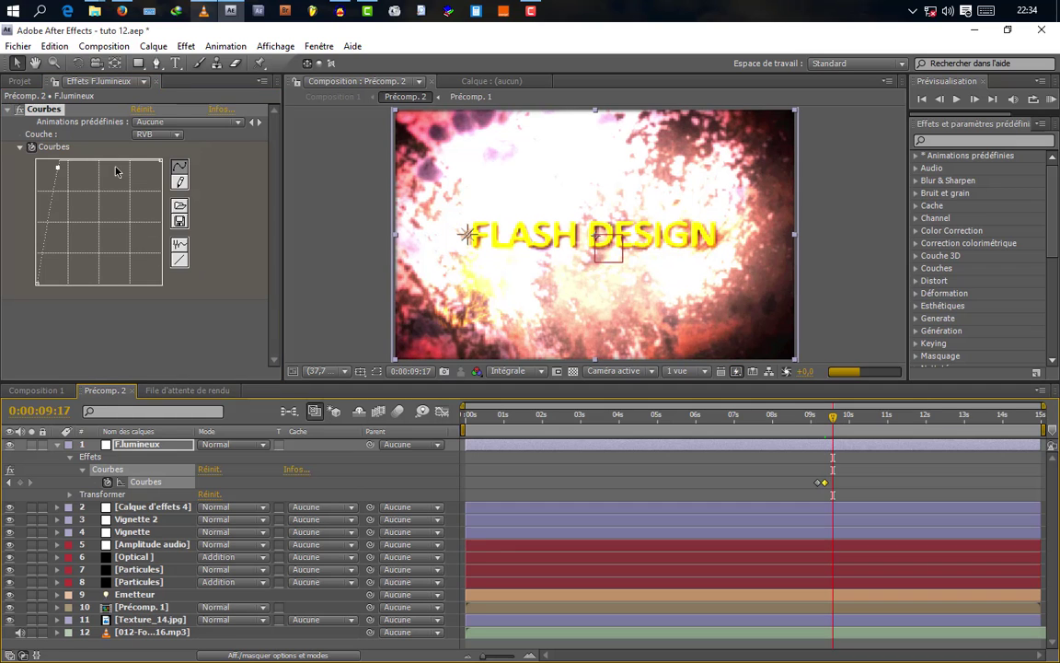
left_click(179, 260)
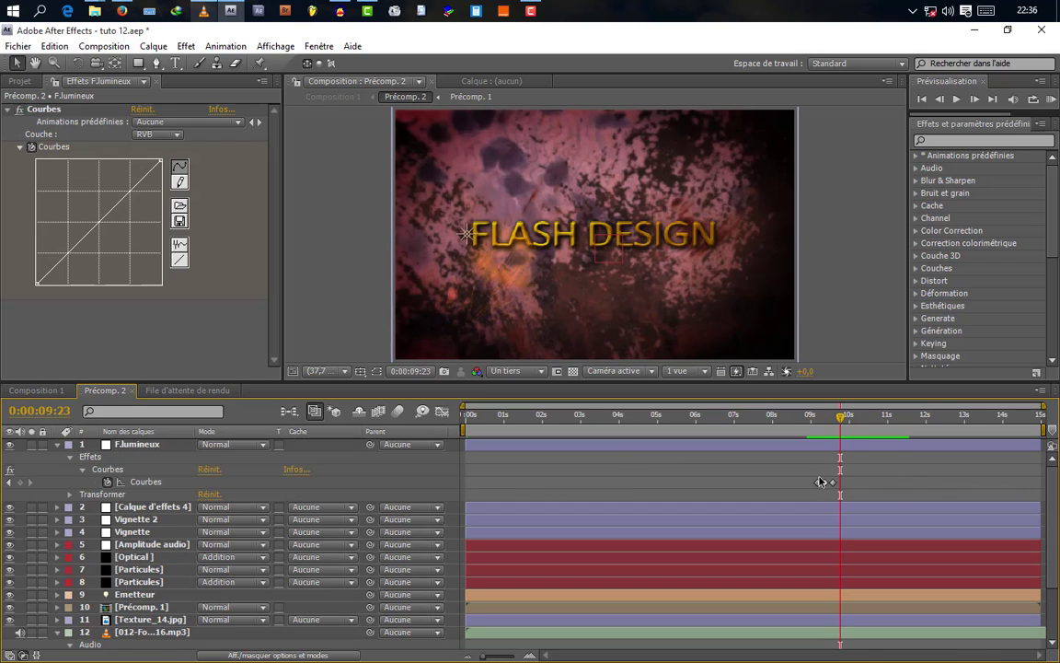
Step: Shift the three F.lumineux Courbes keyframes to around 10 seconds and move the current time to 0:00:10:06
left_click_drag(807, 472, 858, 487)
left_click(863, 468)
left_click_drag(841, 417, 858, 417)
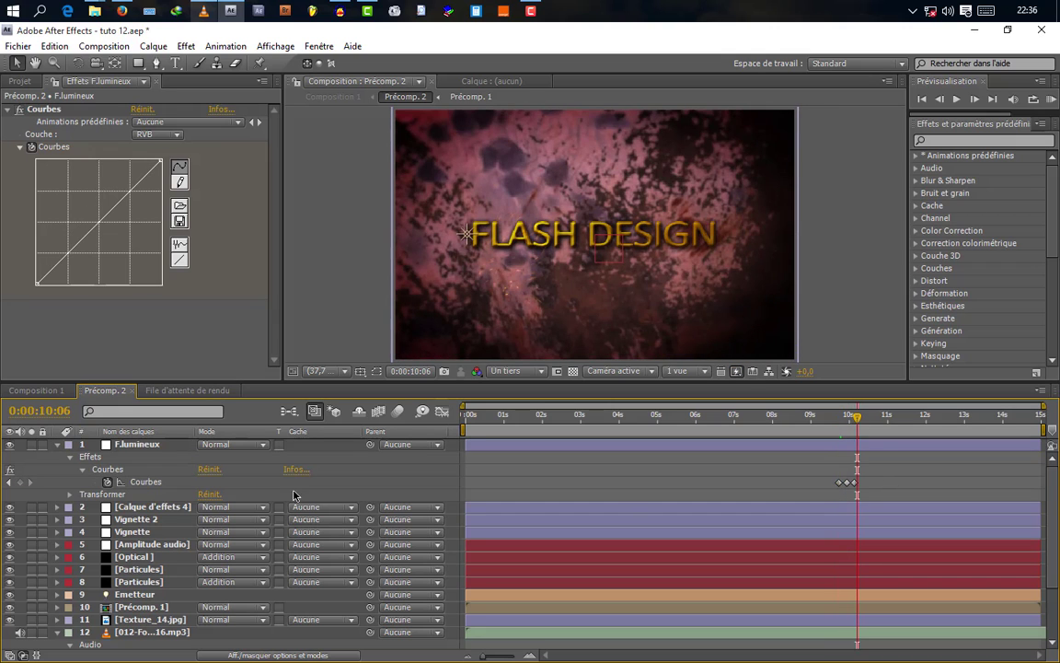
Step: Shift the three CC Radial Blur Amount keyframes of Précomp. 1 to just before 0:00:10:06
scroll(151, 608, "down", 2)
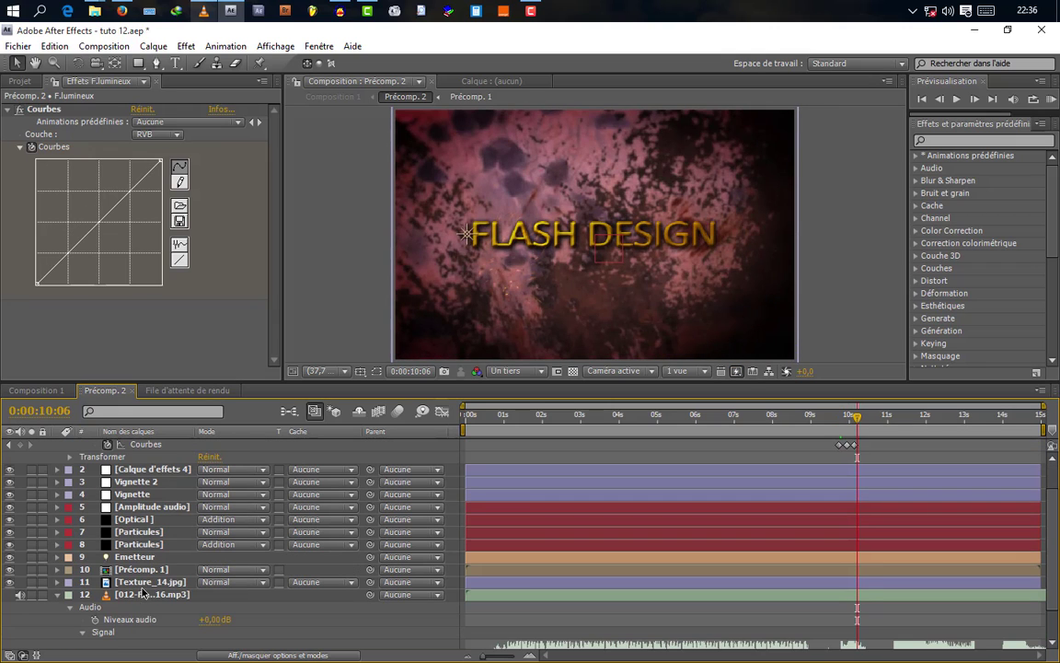
scroll(142, 589, "up", 2)
left_click(138, 609)
left_click(57, 607)
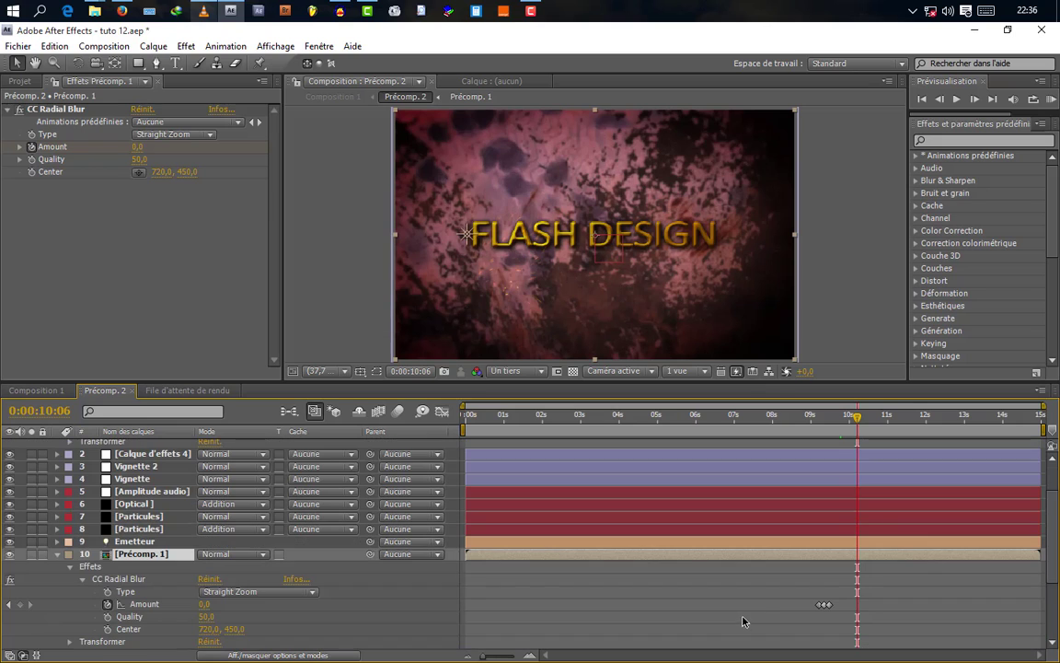
left_click_drag(787, 595, 857, 606)
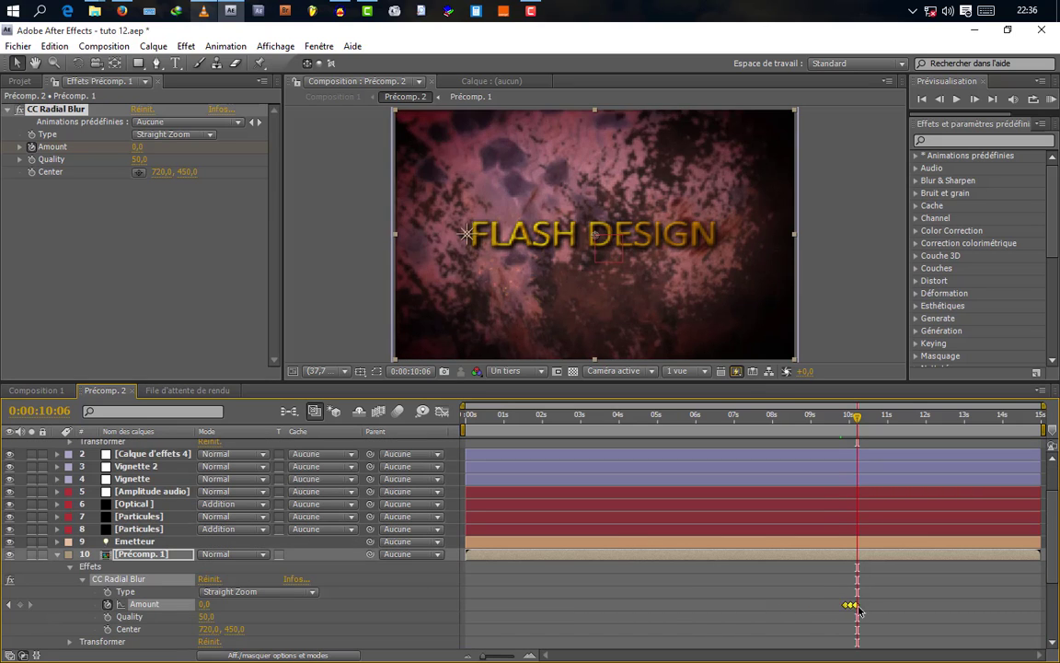
Step: Preview the shifted flash and blur, and compare their timing around 10 seconds with the audio waveform
left_click(1051, 100)
key("l")
key("l")
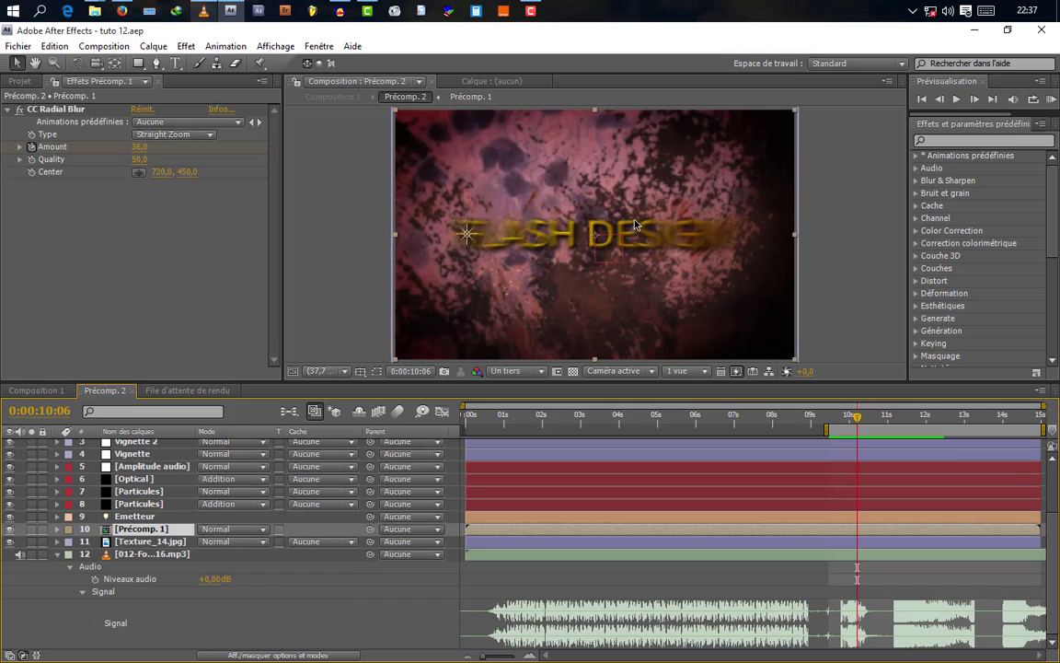
key("shift+Page_Up")
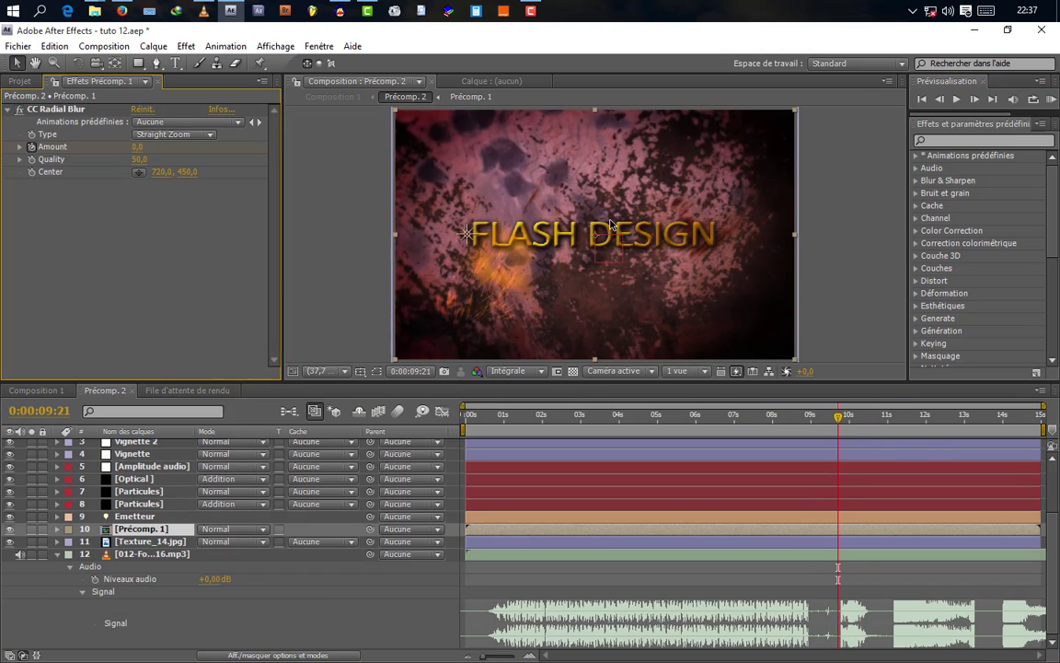
Step: Apply Courbes to Précomp. 1 and shape the RVB curve with a raised upper point and a second lower point
left_click_drag(570, 380, 569, 463)
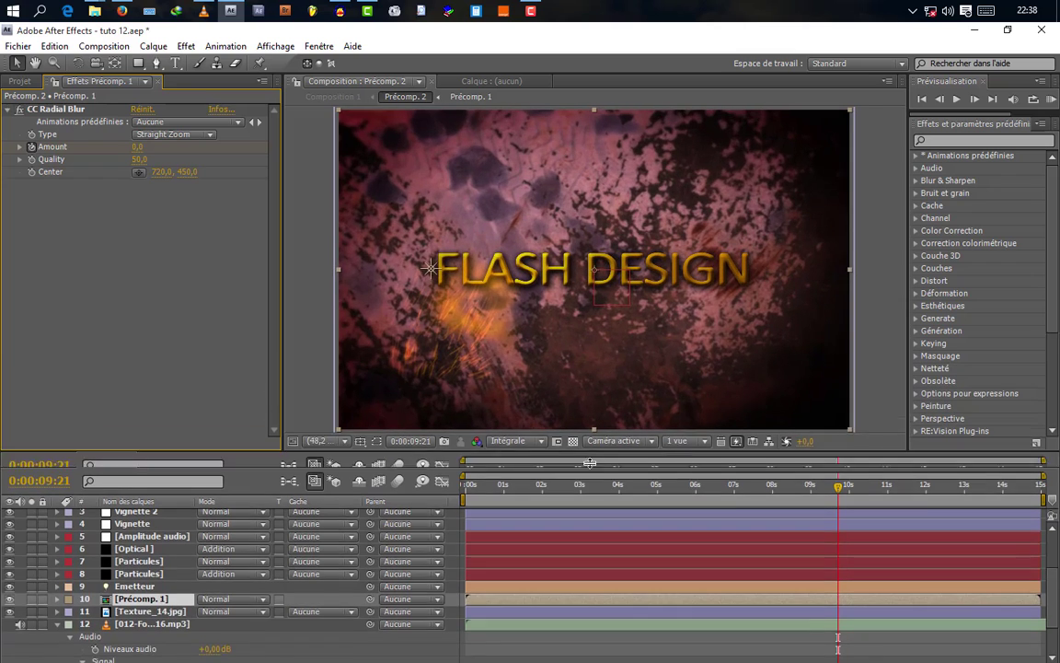
left_click(186, 46)
left_click(208, 79)
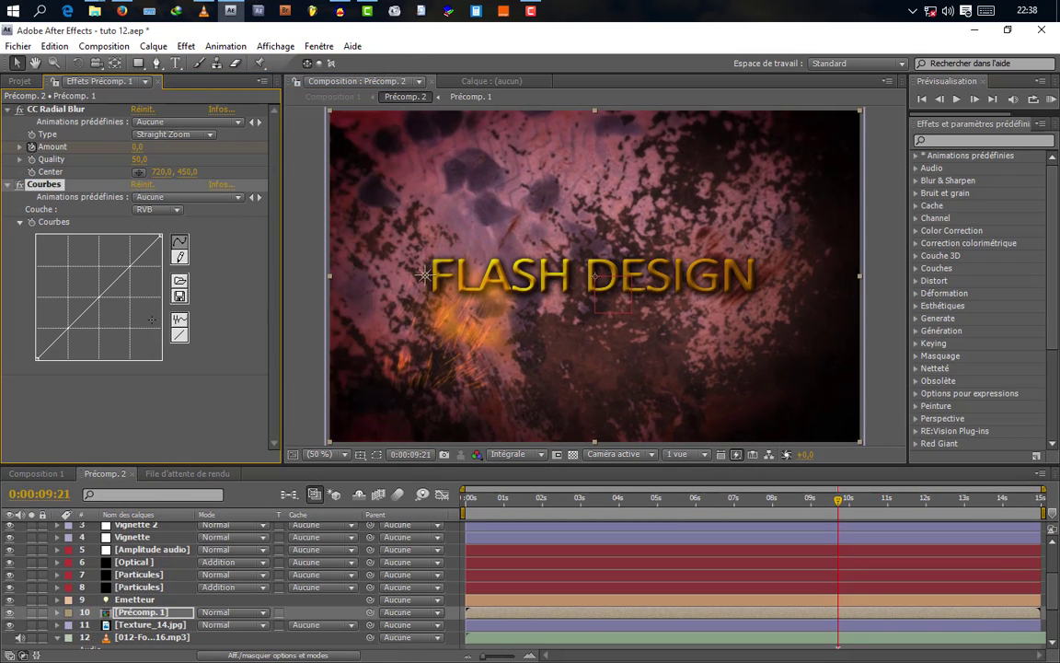
mouse_move(121, 274)
left_mouse_down()
mouse_move(100, 241)
mouse_move(114, 272)
left_mouse_up()
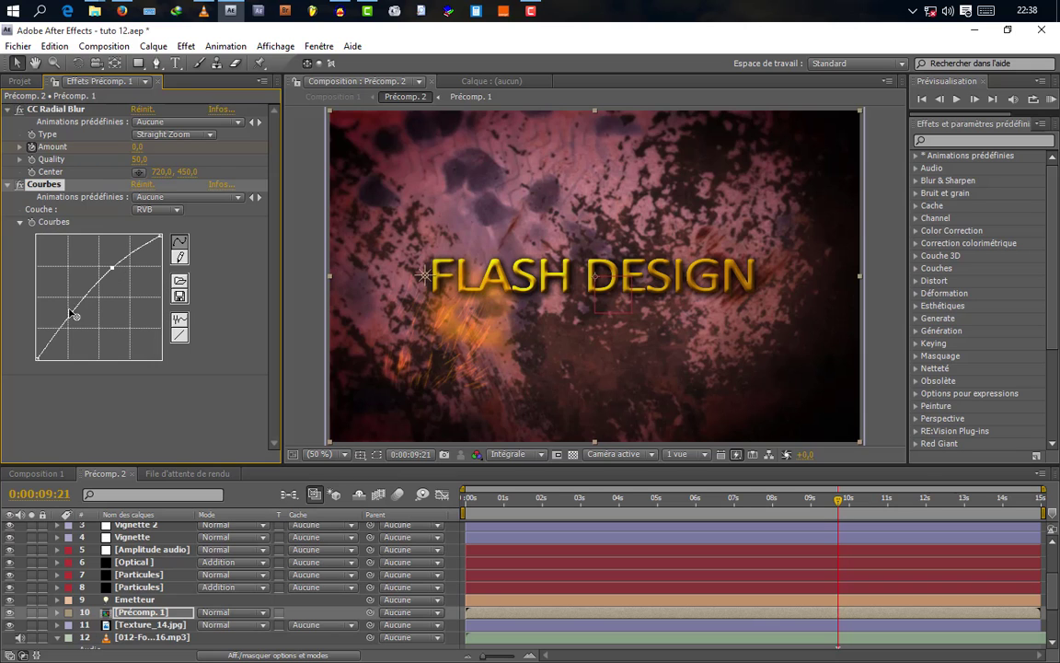
left_click_drag(72, 314, 75, 314)
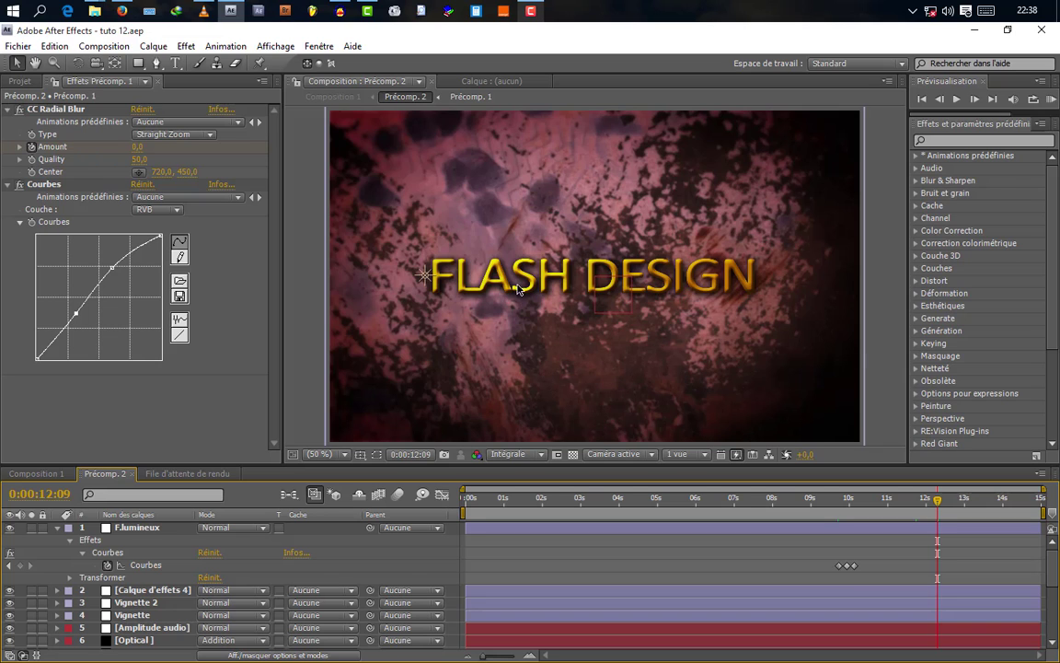
Step: Open Précomp. 1 and place its timeline directly after Précomp. 2, ahead of the render queue
left_click_drag(352, 465, 352, 431)
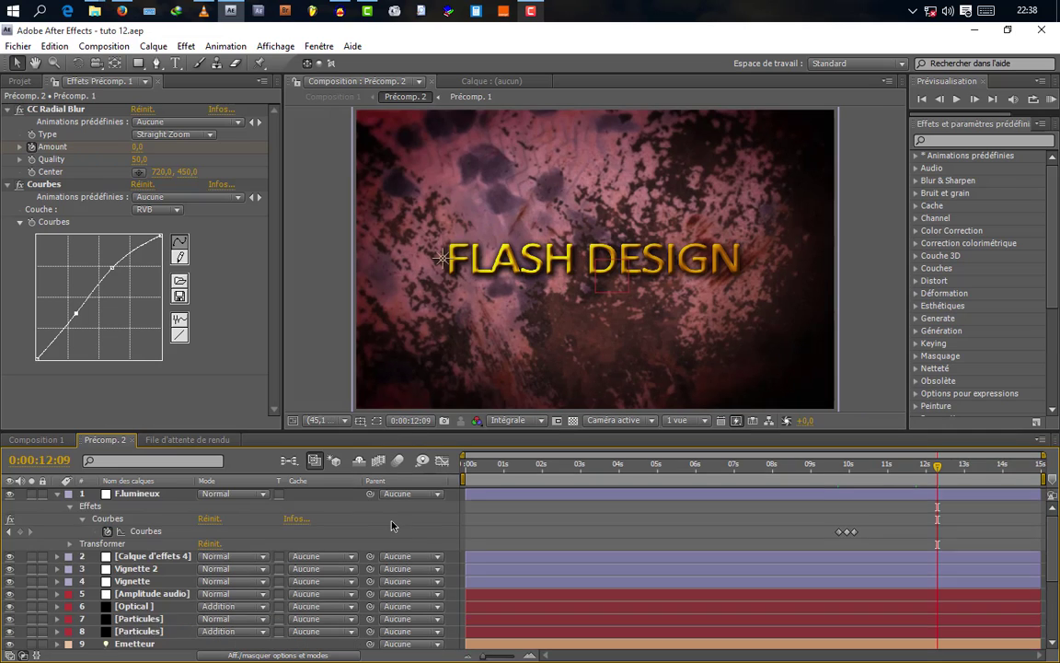
scroll(352, 534, "down", 3)
scroll(277, 511, "down", 1)
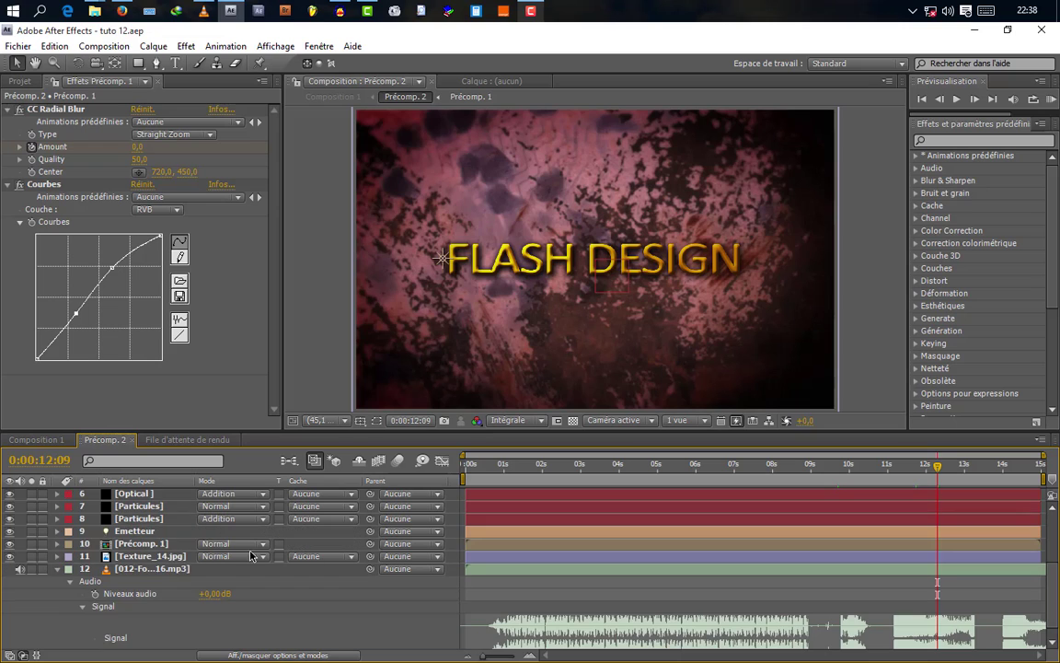
double_click(138, 544)
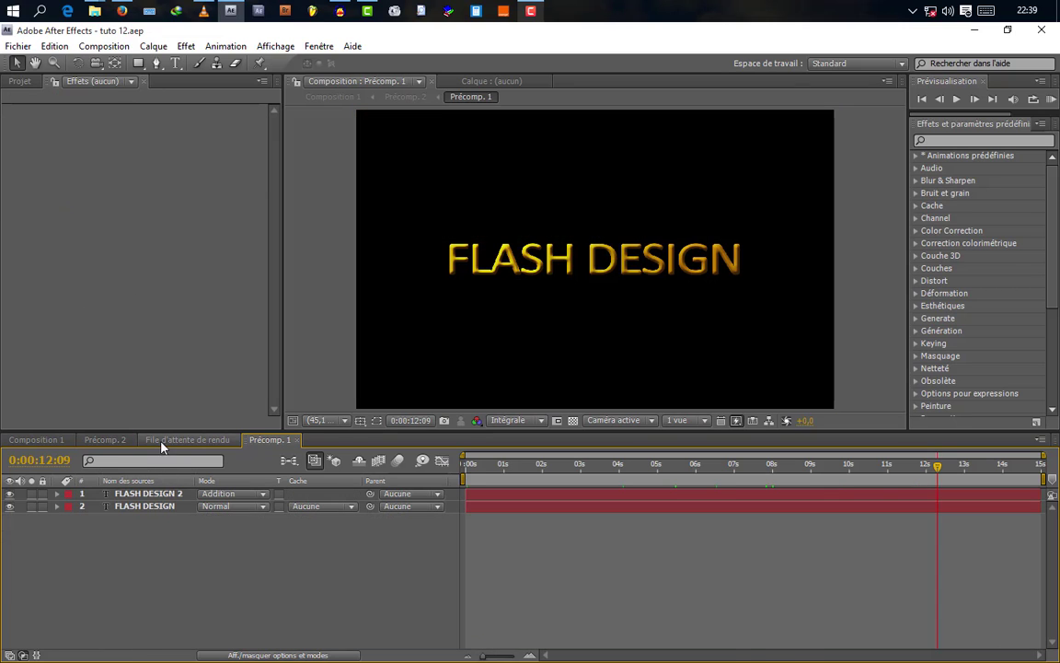
left_click_drag(161, 446, 267, 441)
left_click(166, 441)
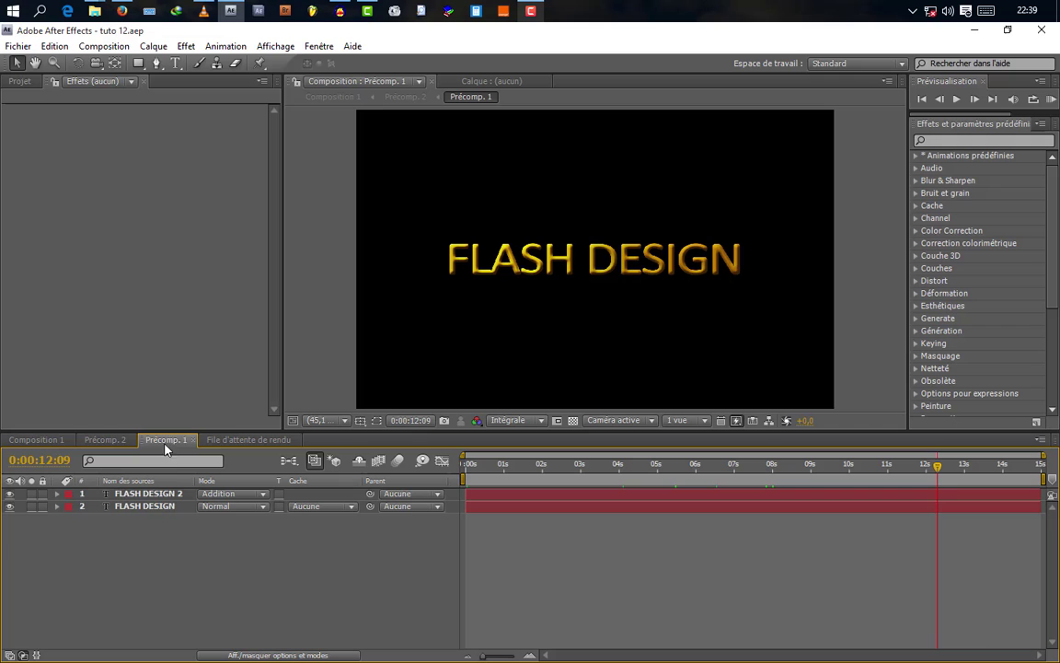
Step: Add opacity keyframes at 0:00:08:00 to Masque 1 and Masque 2 of the FLASH DESIGN 2 text layer
left_click(178, 495)
left_click(57, 494)
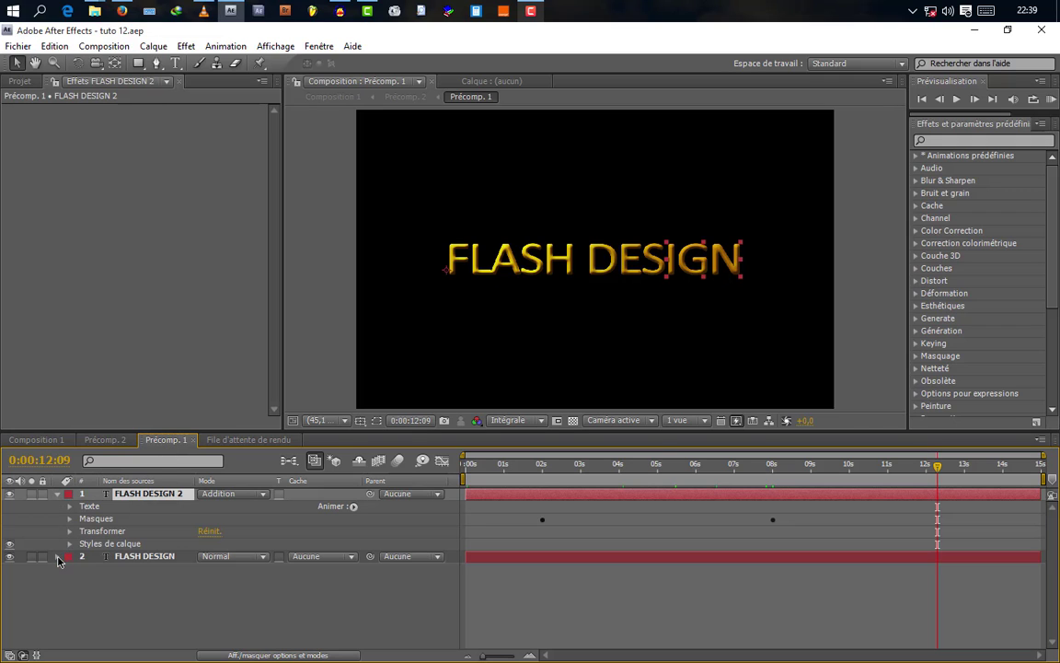
left_click(57, 557)
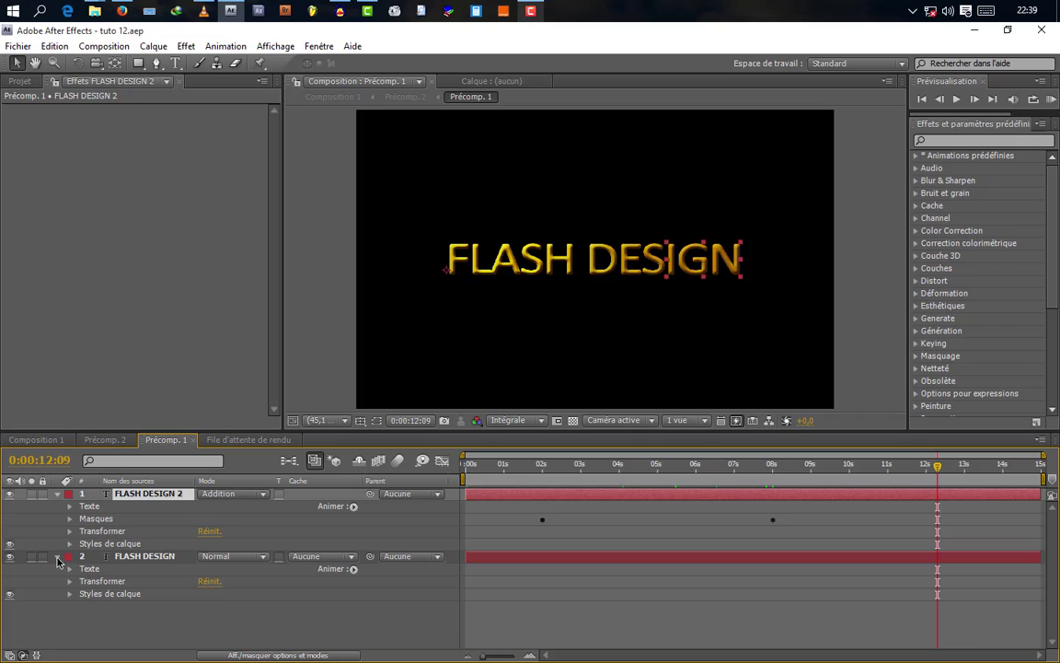
left_click(774, 465)
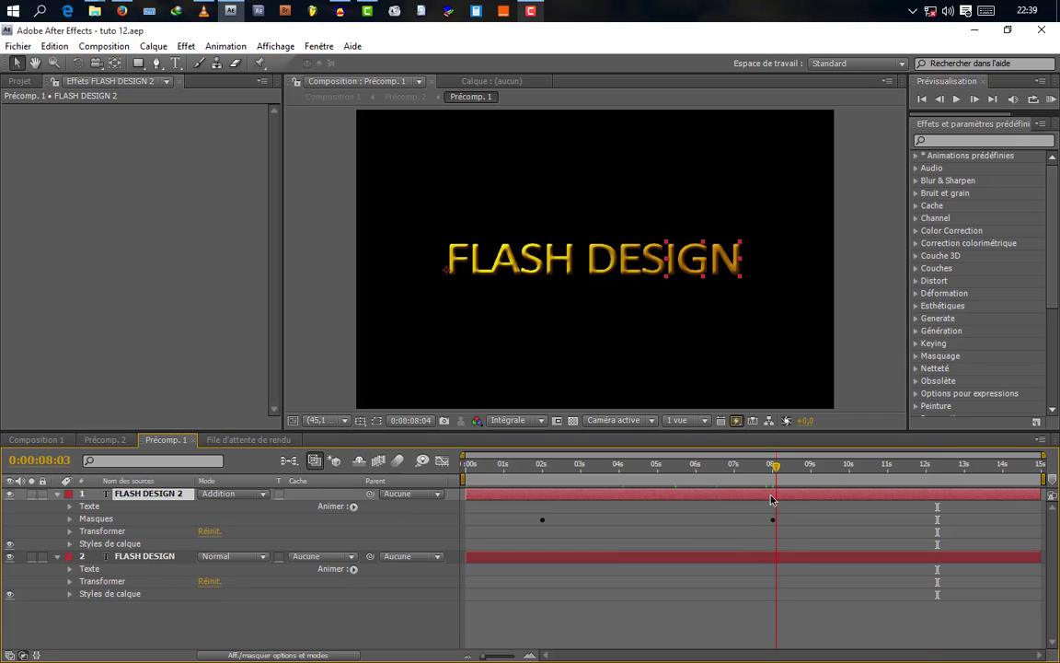
left_click(69, 520)
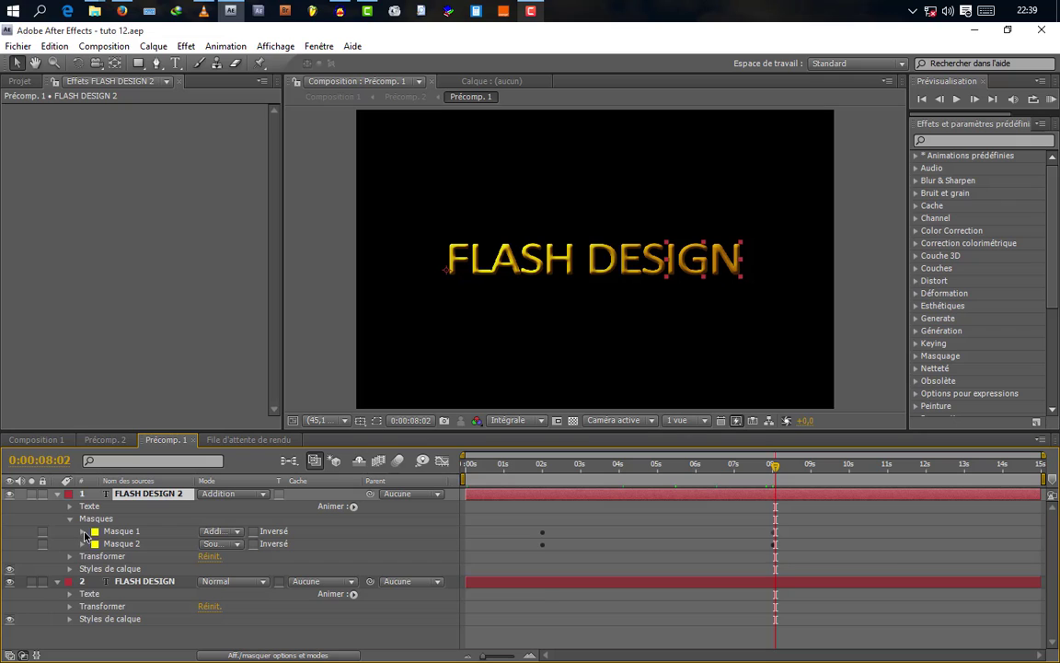
left_click(83, 531)
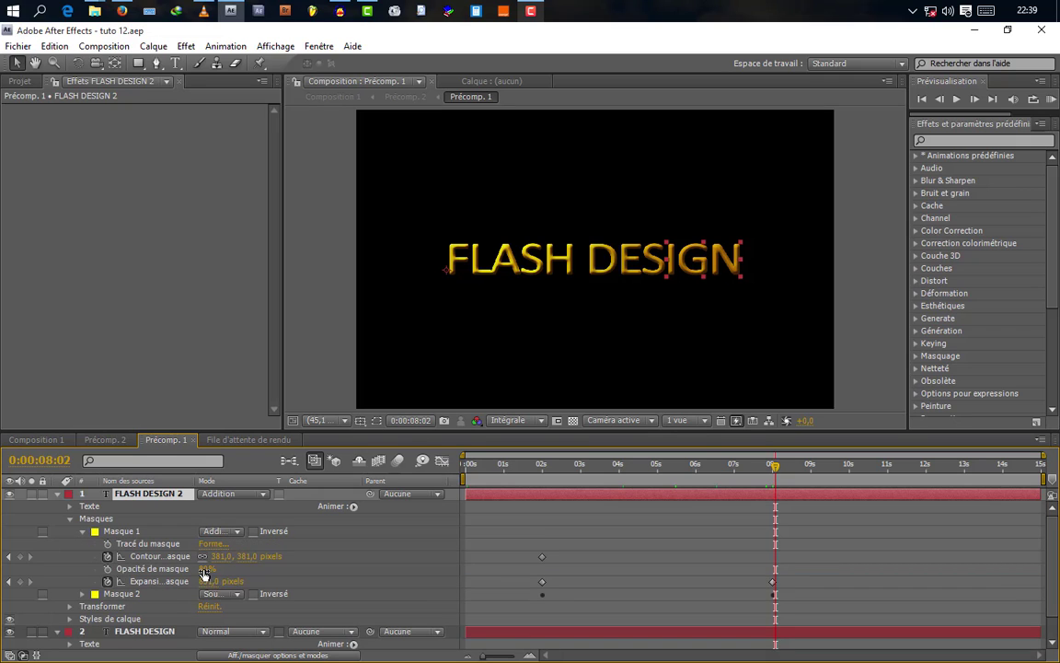
left_click(83, 594)
key("j")
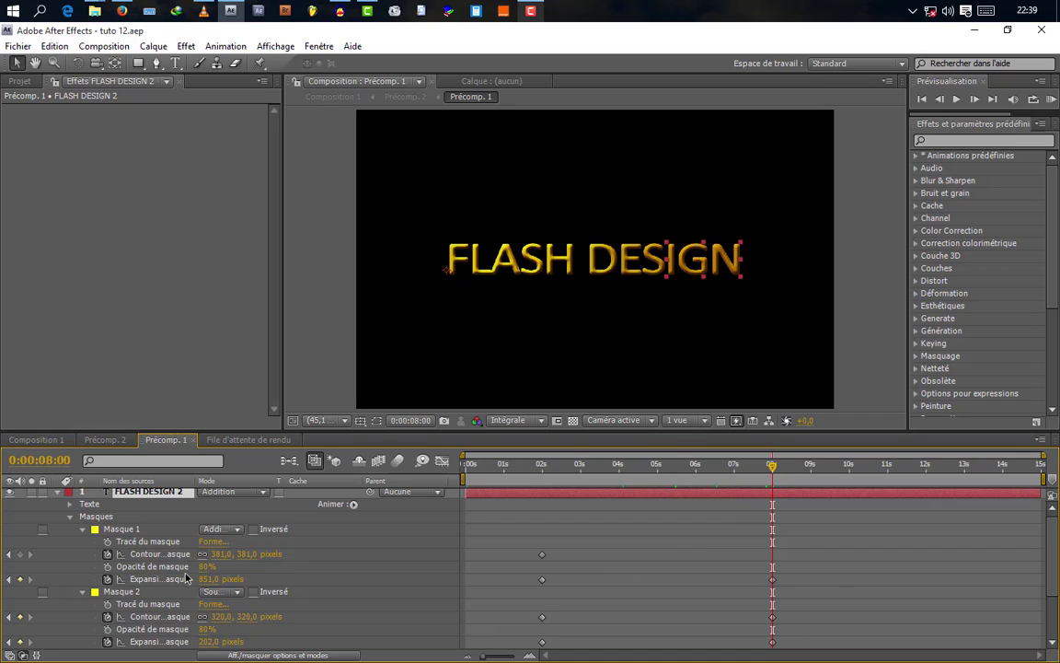
left_click(106, 566)
left_click(109, 630)
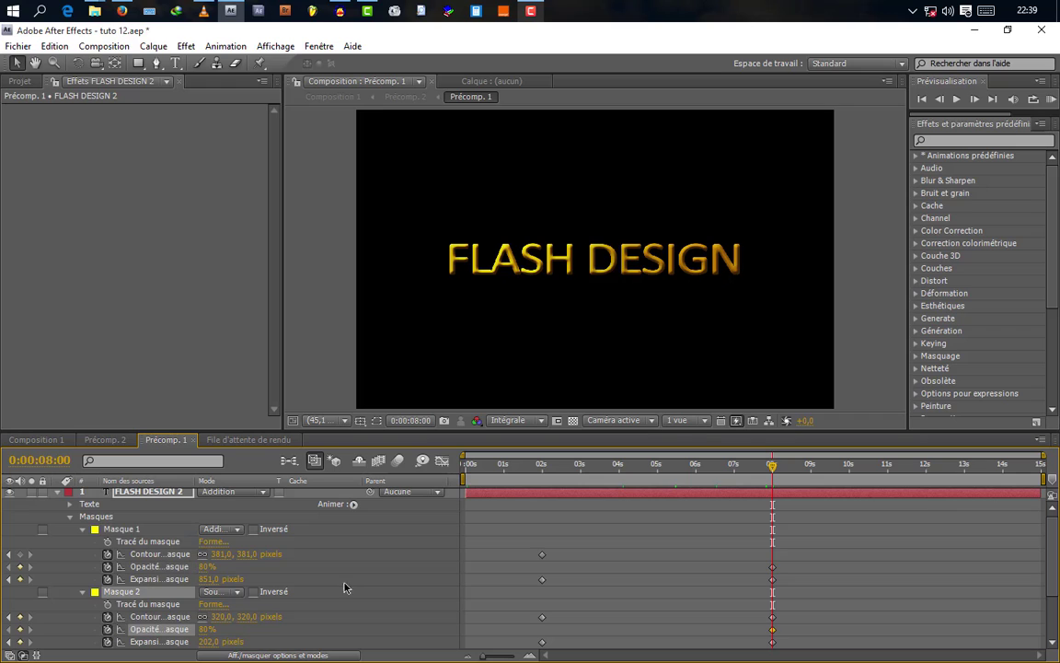
Step: Set the opacity of both FLASH DESIGN 2 masks to 0% at 0:00:08:06
left_click(780, 464)
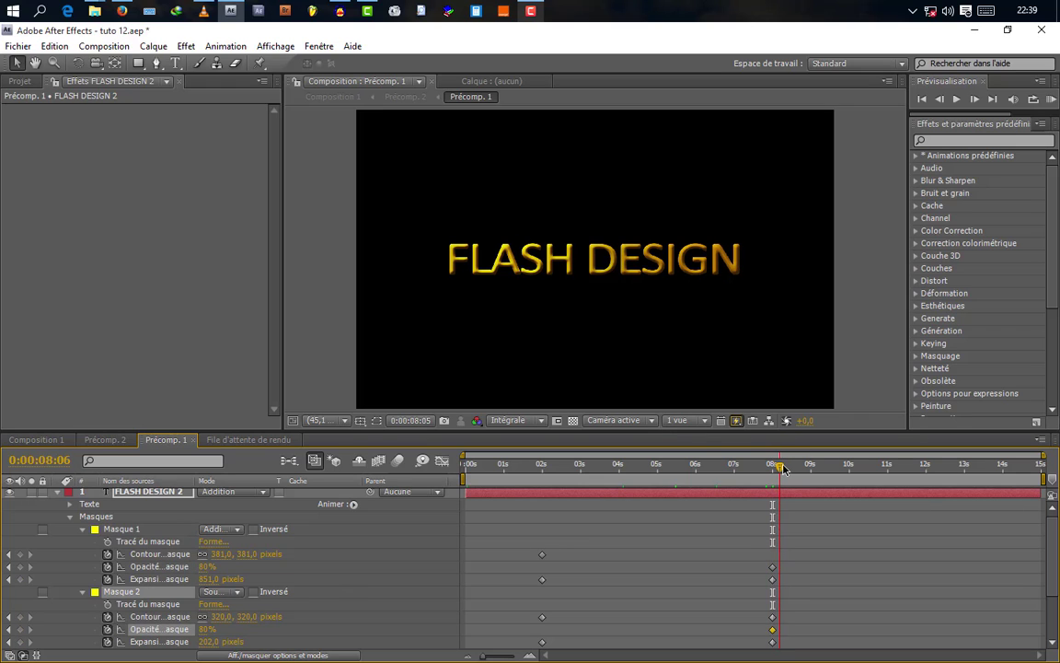
left_click(207, 568)
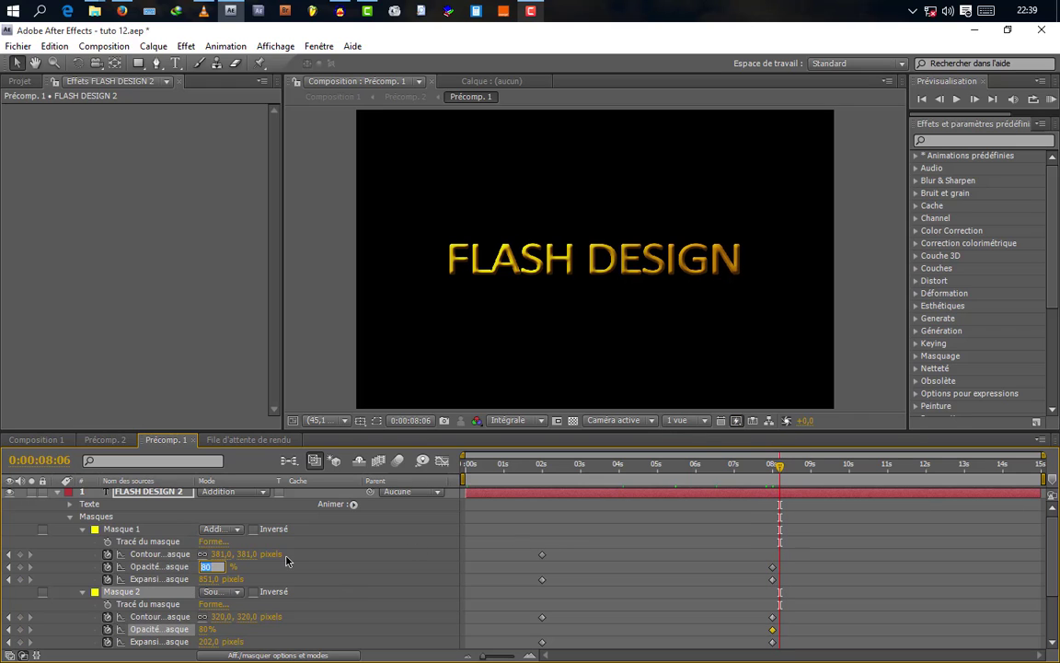
type("0")
left_click(206, 631)
type("0")
left_click(294, 627)
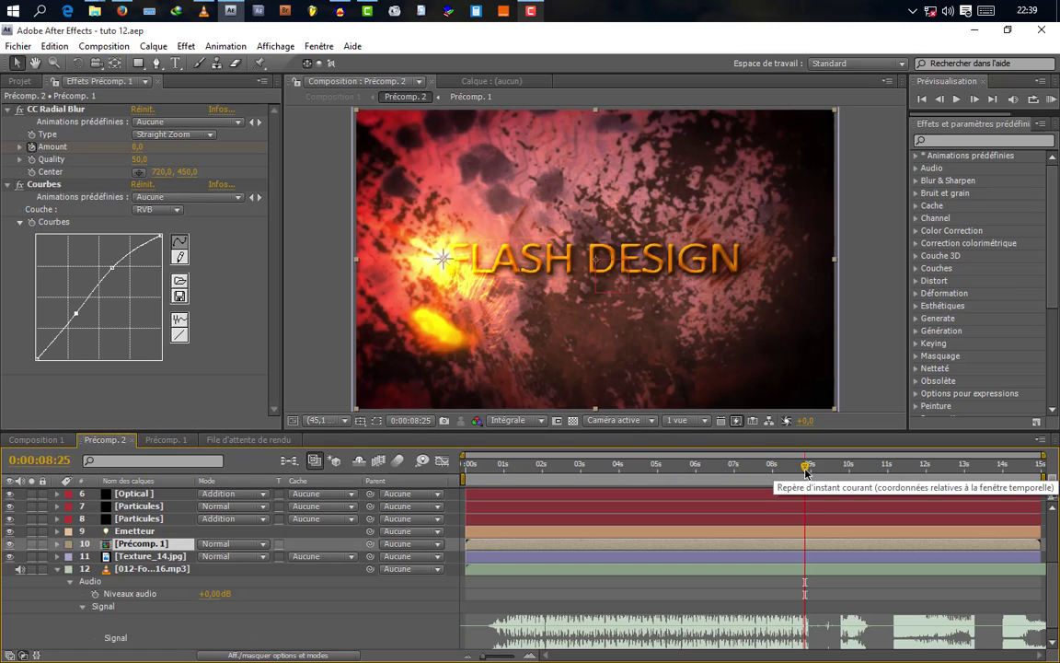
Step: At 0:00:09:07 in Précomp. 2, steepen Précomp. 1's RVB curve by raising its upper point, and inspect the Bleu channel curve
left_click_drag(810, 469, 822, 474)
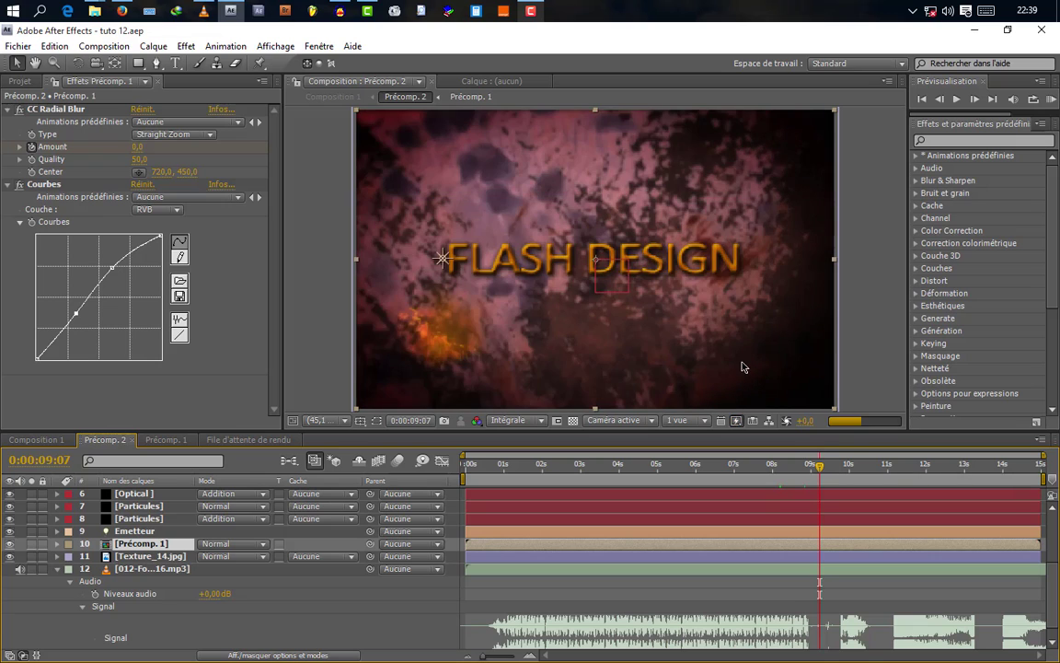
left_click_drag(111, 267, 107, 264)
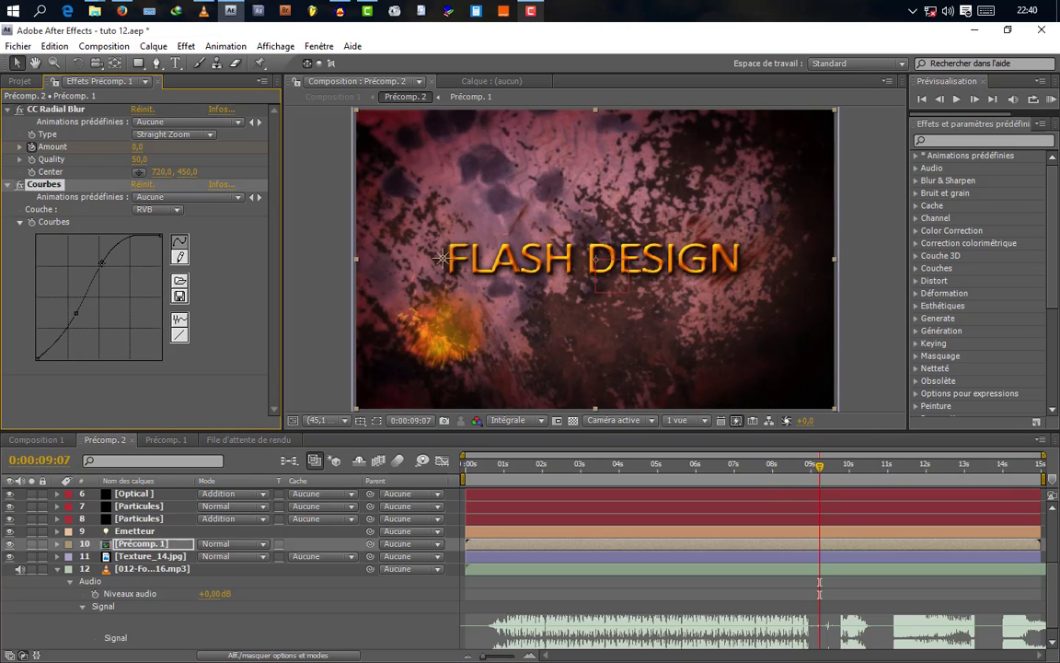
left_click(155, 210)
left_click(152, 231)
left_click_drag(103, 263, 66, 224)
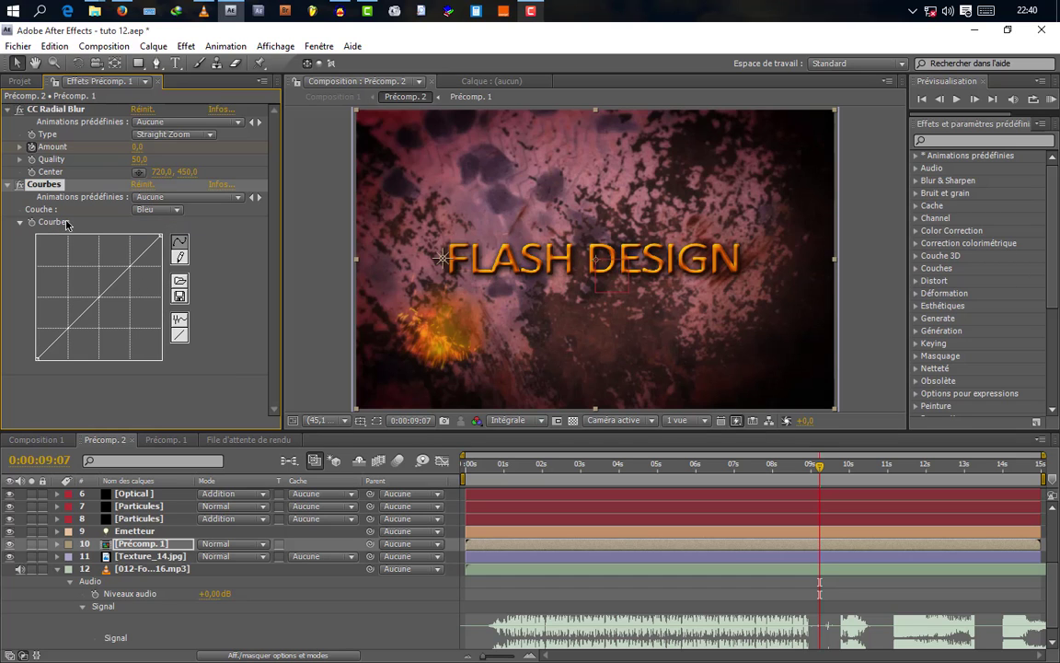
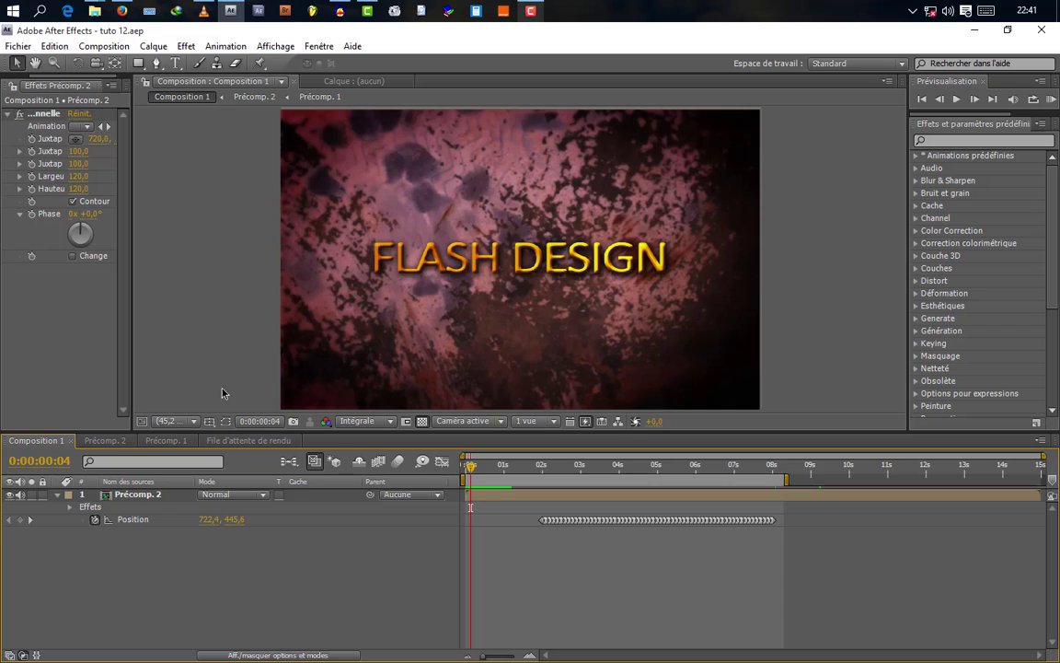
Step: In Précomp. 1, add opacity keyframes at 0:00:02:00 to both FLASH DESIGN 2 masks
left_click(162, 441)
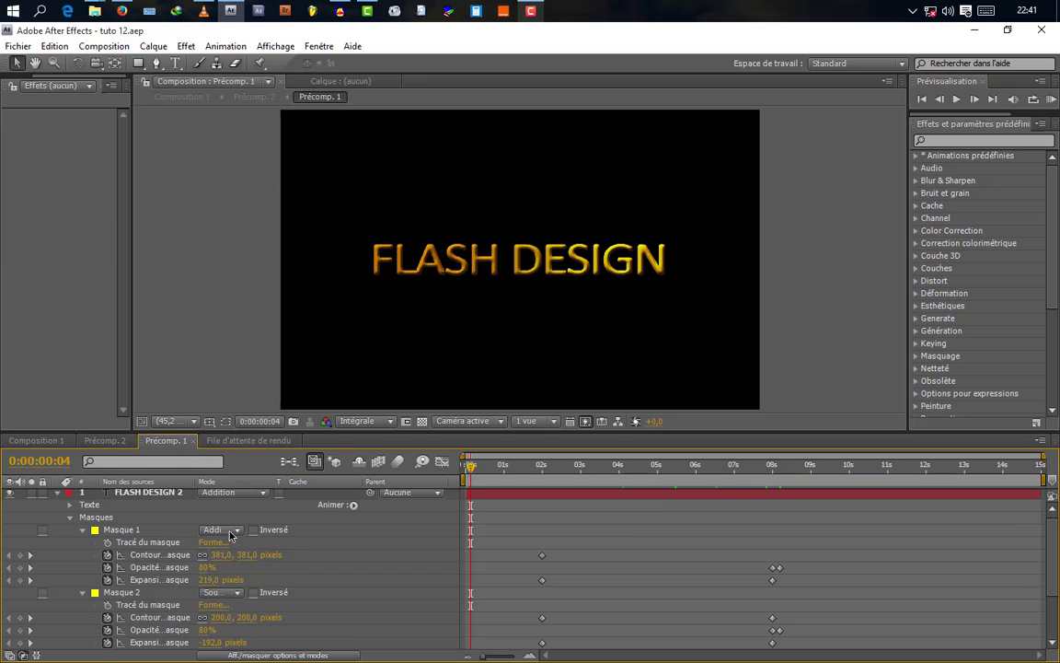
left_click(544, 479)
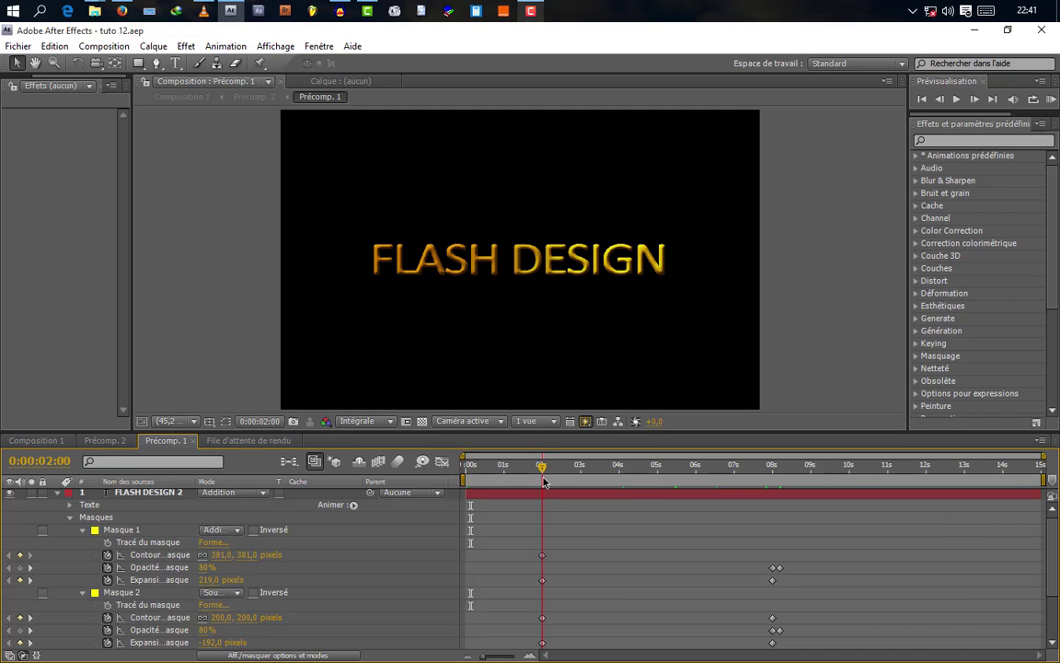
scroll(512, 547, "down", 1)
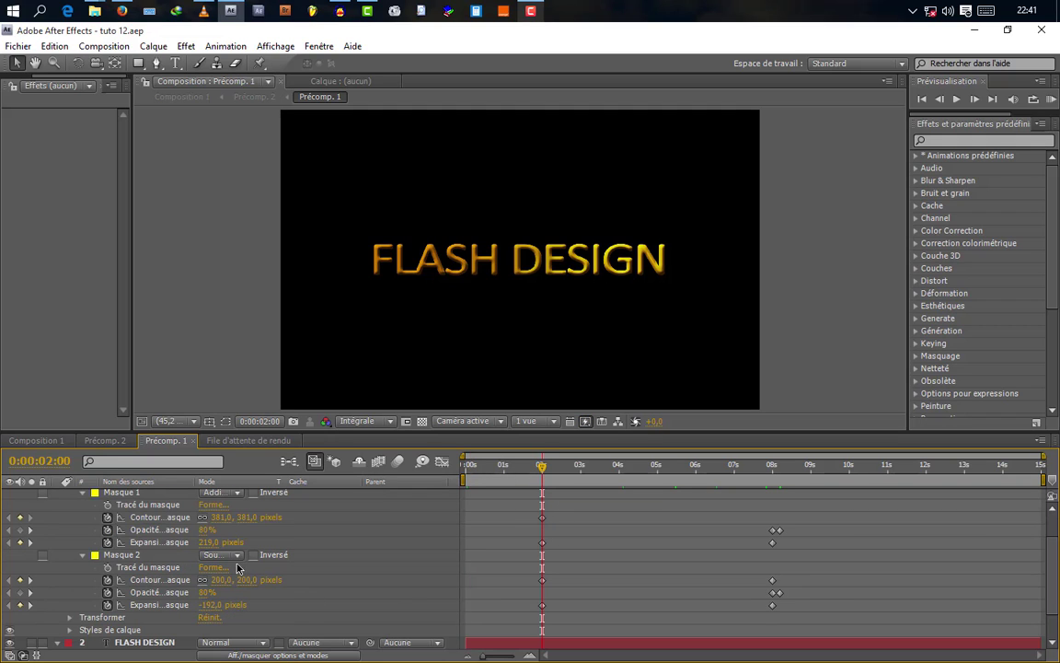
left_click(20, 530)
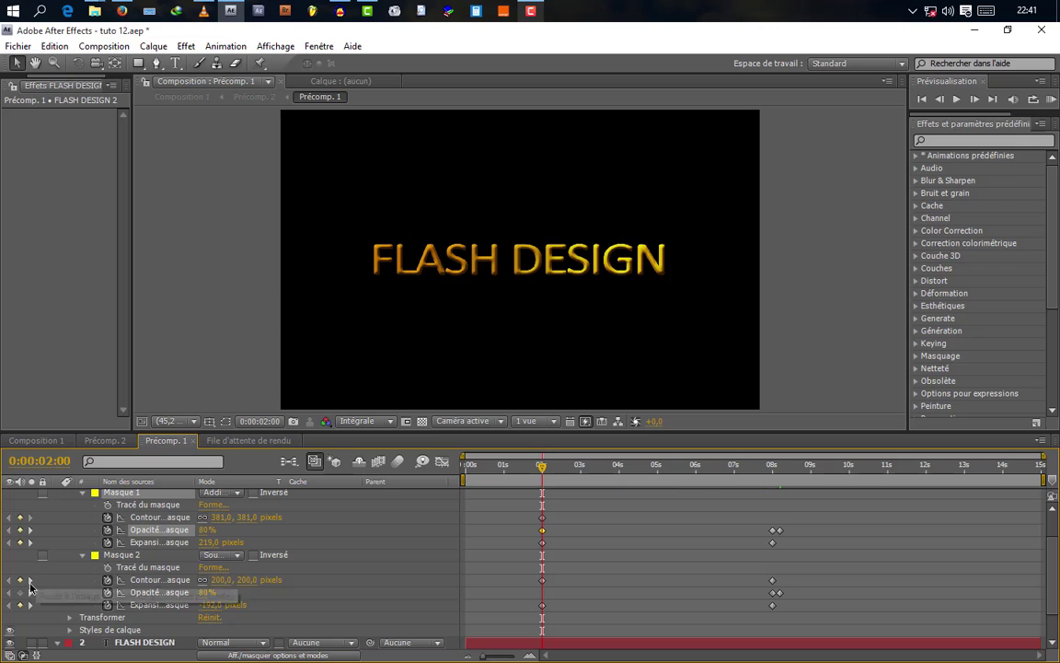
left_click(20, 592)
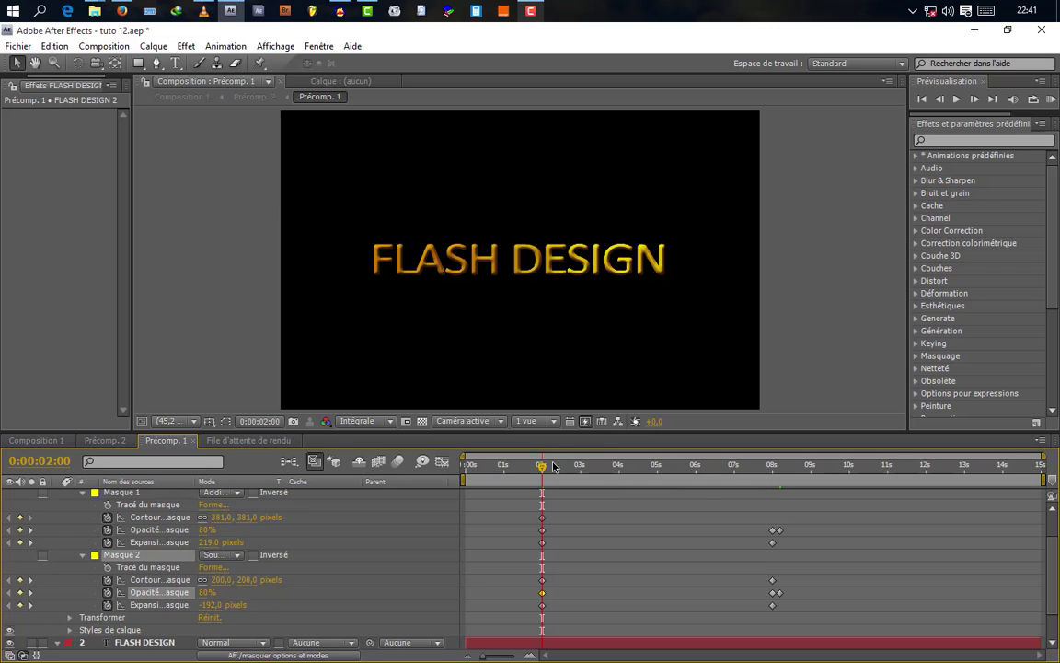
Step: Set the opacity of Masque 1 and Masque 2 to 0% at 0:00:01:24
left_click_drag(553, 466, 534, 466)
left_click(207, 530)
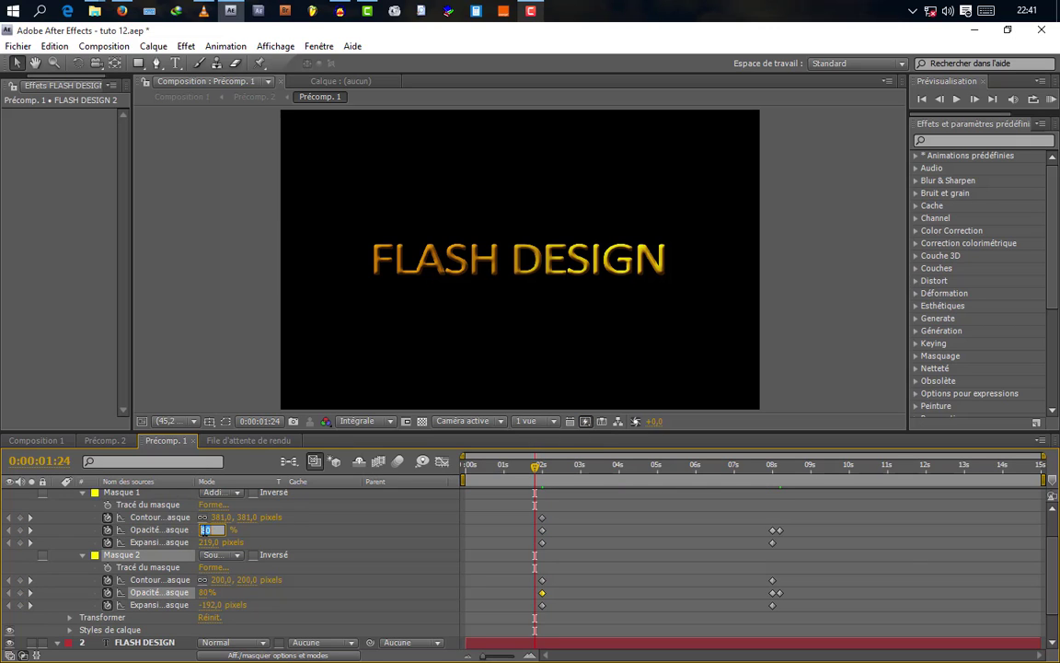
type("0")
left_click(208, 592)
type("0")
key("Return")
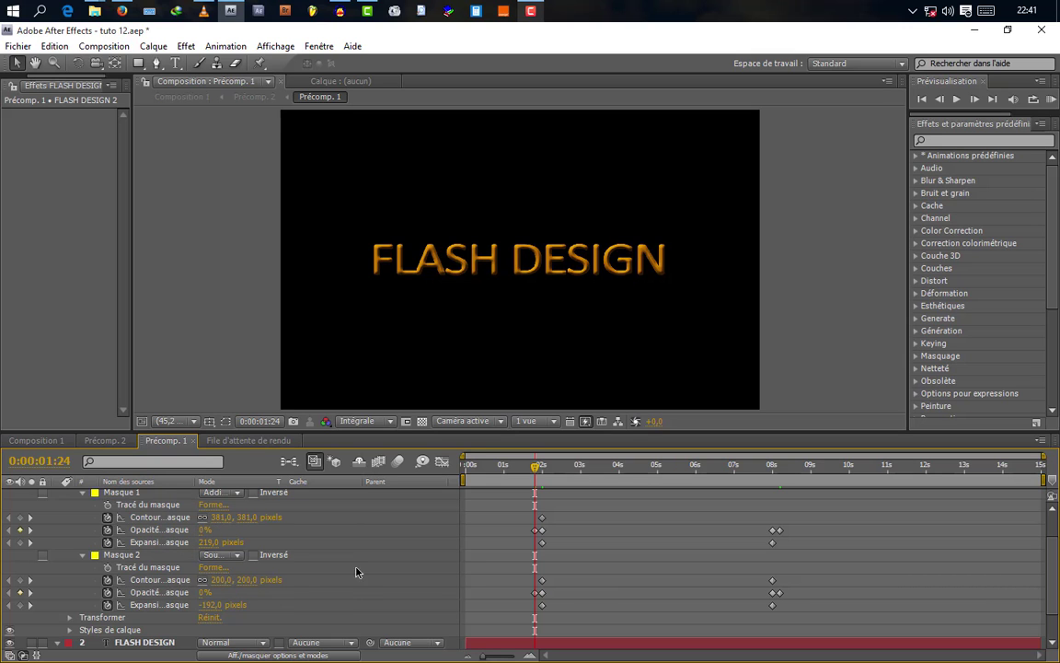
key("Page_Down")
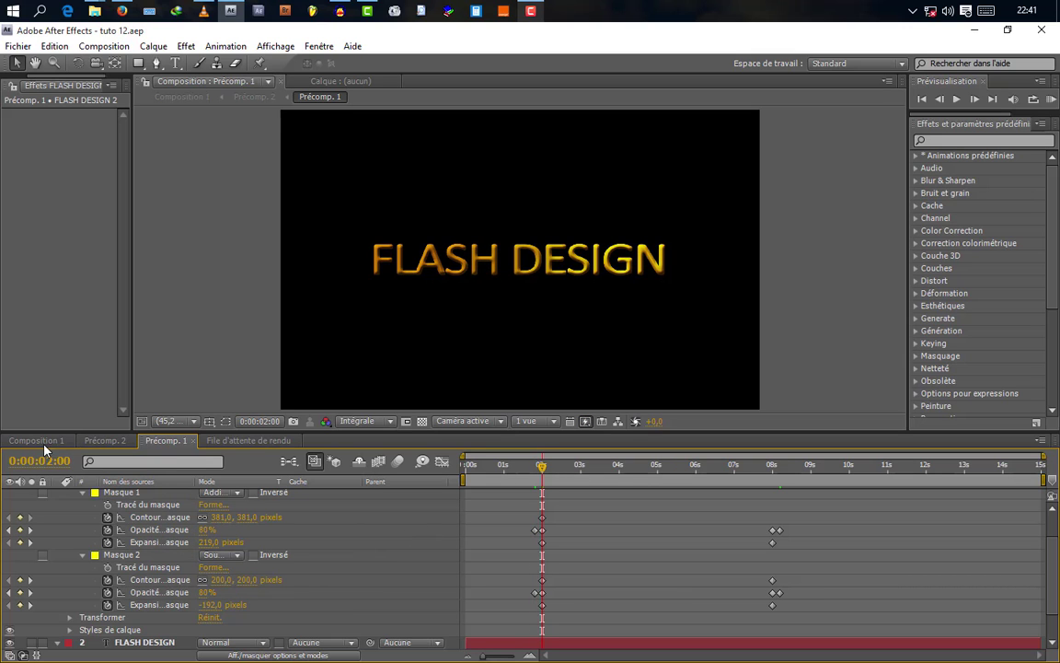
Step: Move Masque 1's first opacity keyframe to 0:00:01:01 and shift Masque 2's first opacity keyframe earlier, then return to Composition 1
left_click(43, 445)
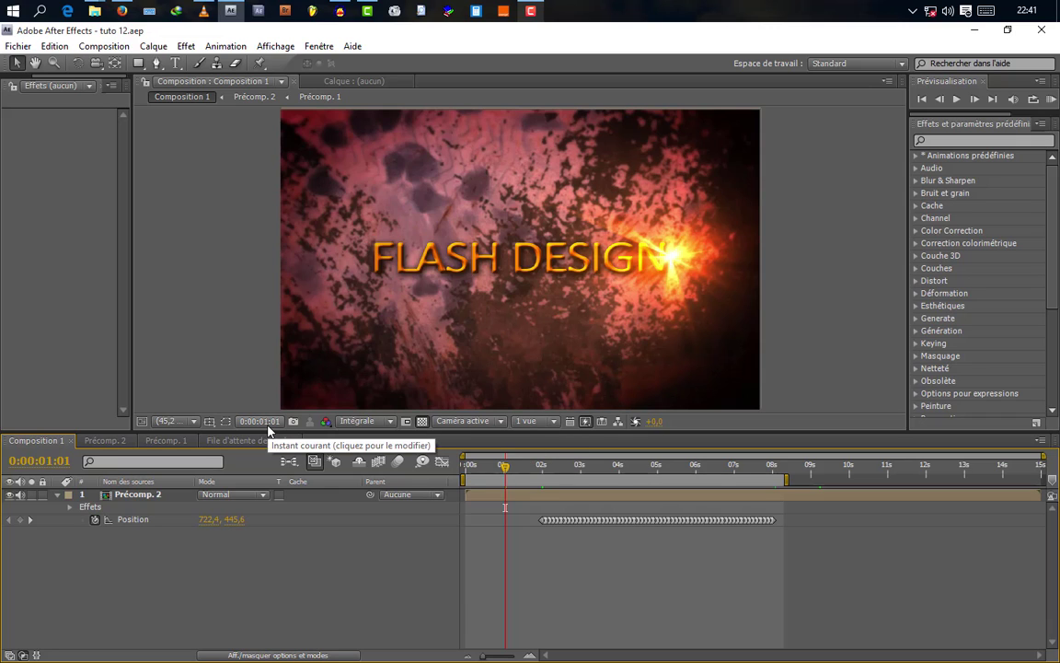
left_click(167, 441)
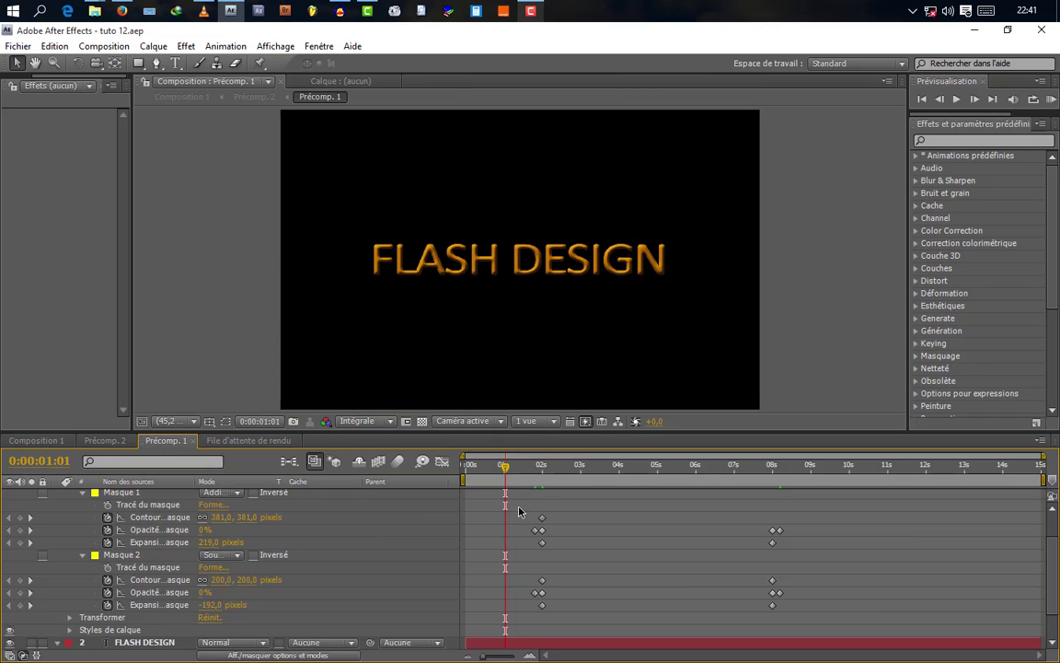
left_click_drag(536, 531, 509, 532)
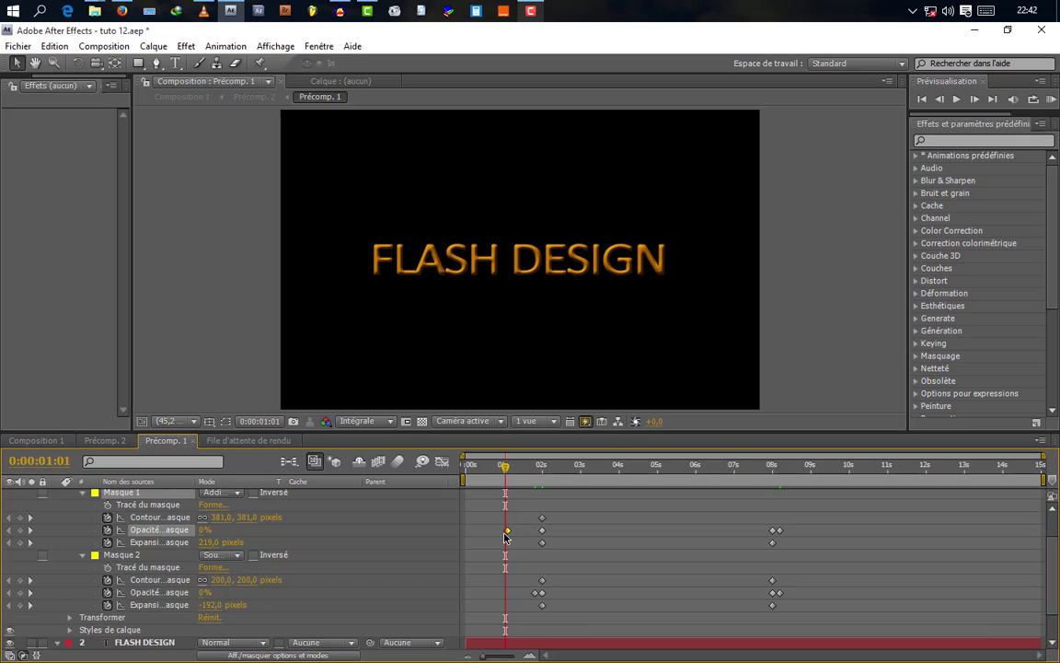
key("equal")
key("equal")
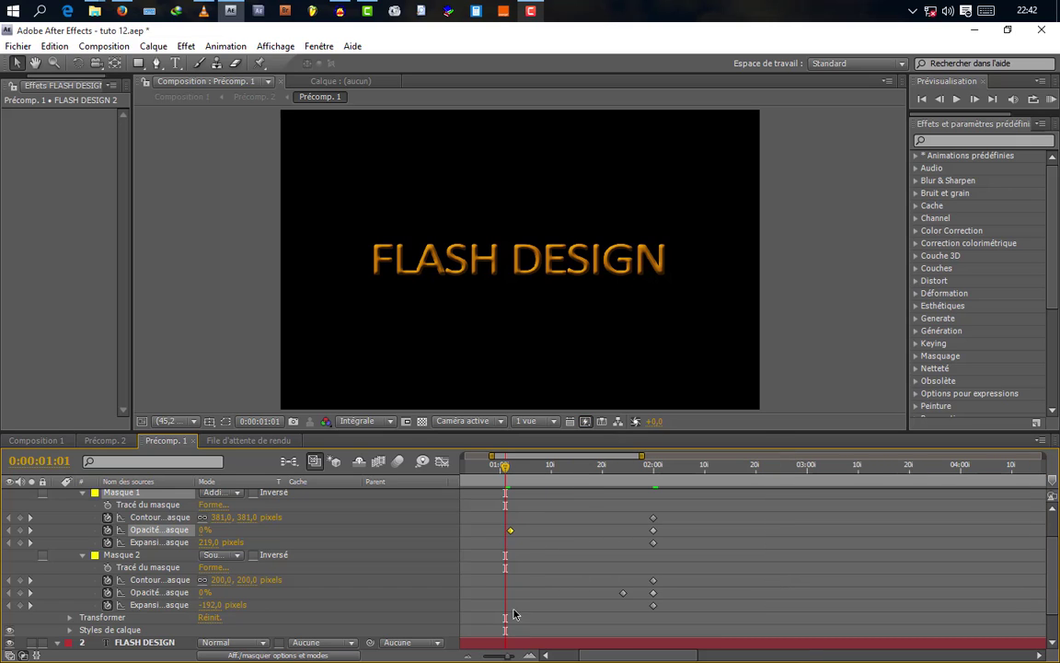
left_click_drag(511, 529, 505, 531)
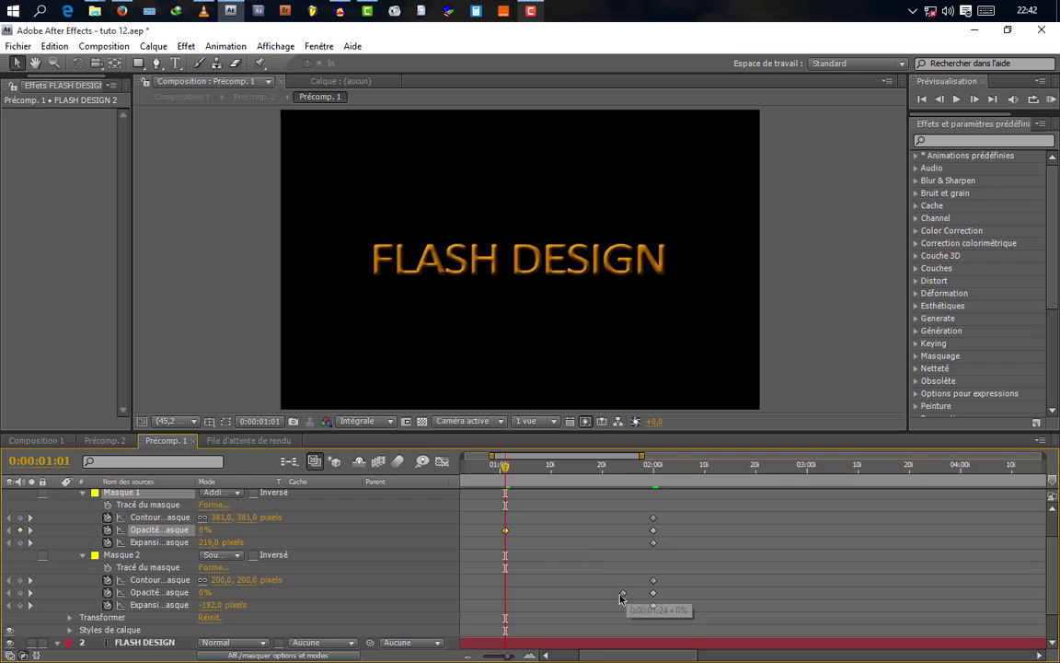
left_click_drag(621, 595, 604, 596)
left_click(37, 440)
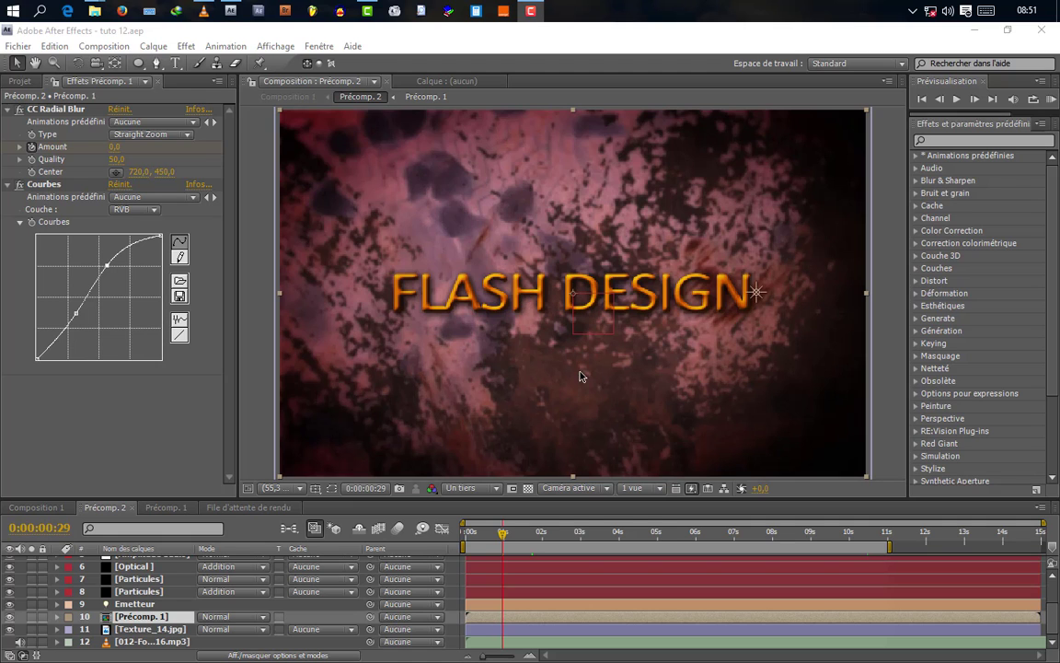
Step: Draw an elliptical mask on Précomp. 1 around the last letters of DESIGN, beside the flare, and show its mask properties
key("space")
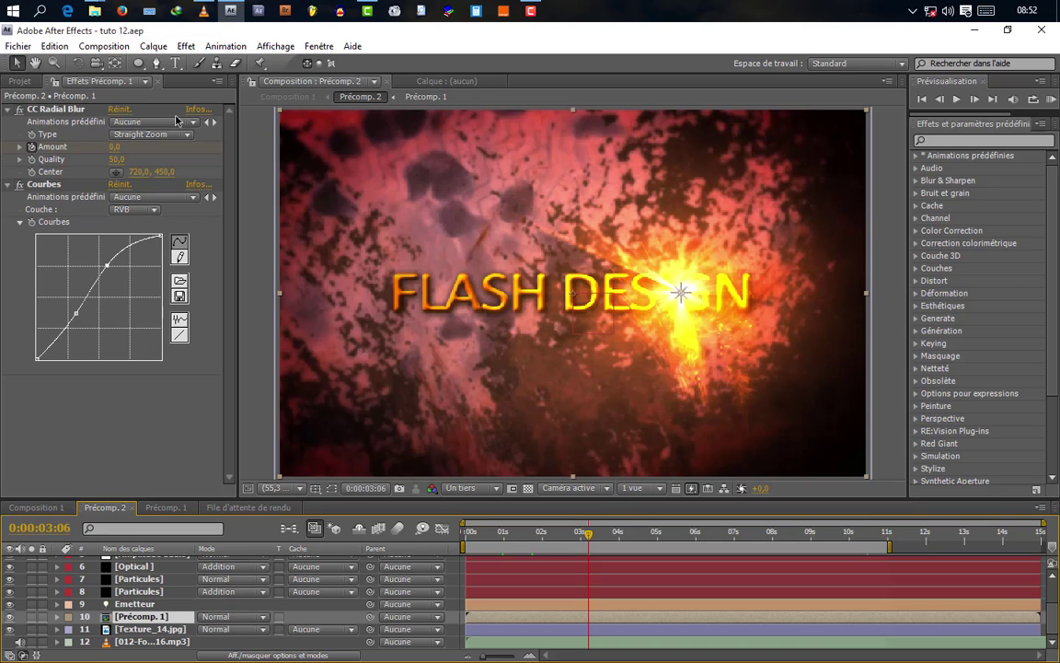
left_click(138, 62)
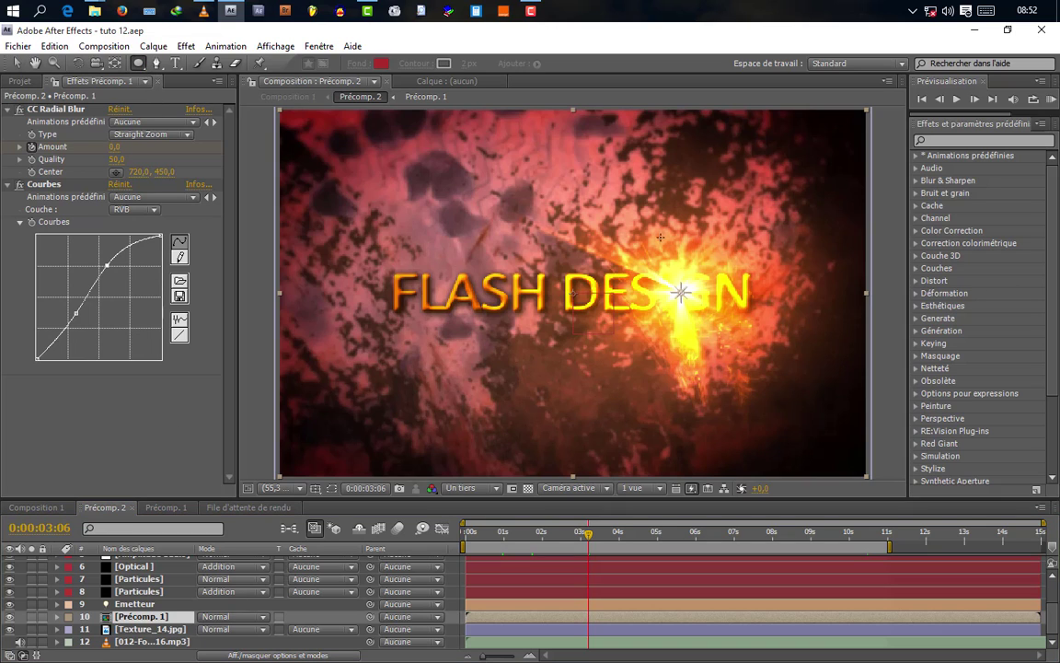
left_click_drag(663, 236, 768, 343)
key("m")
key("m")
Step: Keyframe the Masque 1 expansion of Précomp. 1 at -82 pixels at 0:00:02:02
left_click(550, 548)
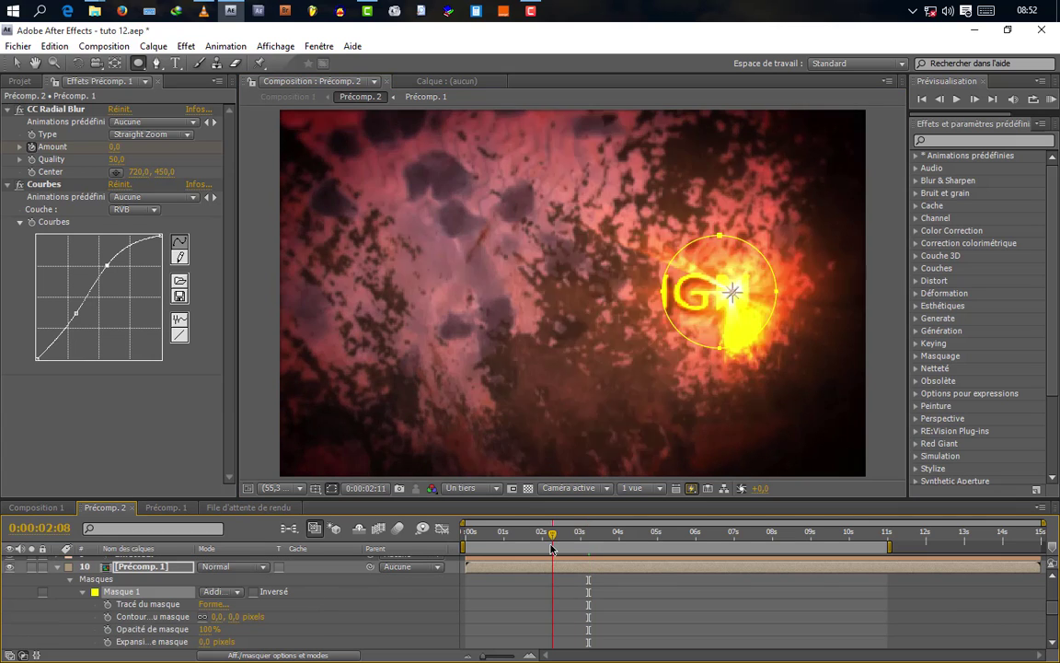
left_click_drag(551, 549, 544, 543)
key("equal")
key("equal")
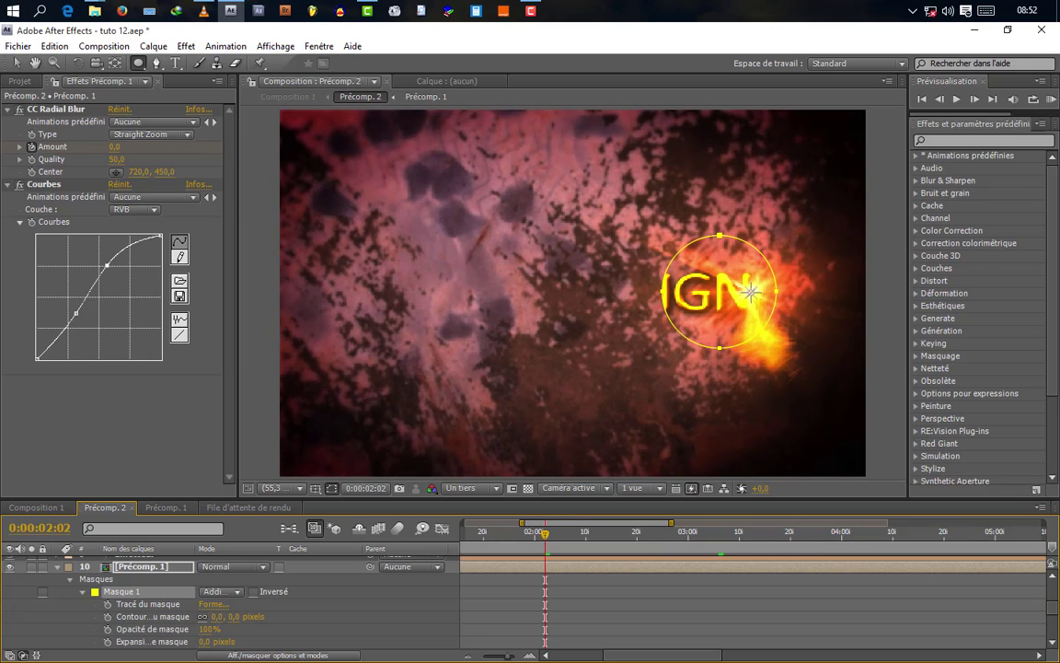
scroll(167, 613, "down", 1)
left_click_drag(208, 607, 138, 605)
Step: Move Masque 1 of Précomp. 1 onto the flare's centre and set its expansion keyframe at 0:00:02:02 to -130 pixels
left_click(17, 63)
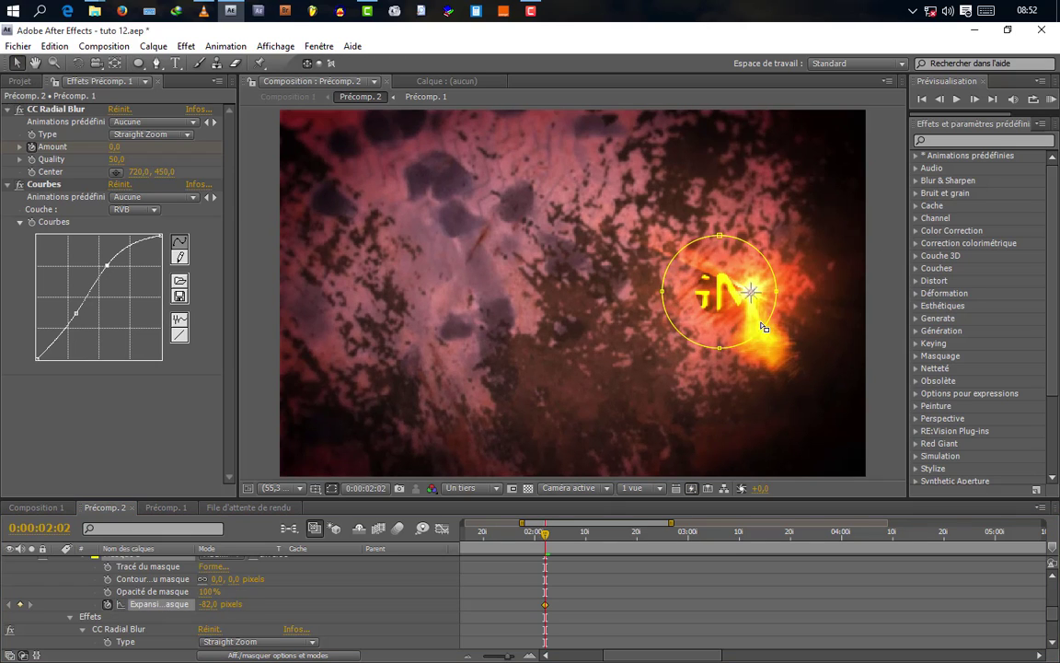
scroll(160, 598, "up", 1)
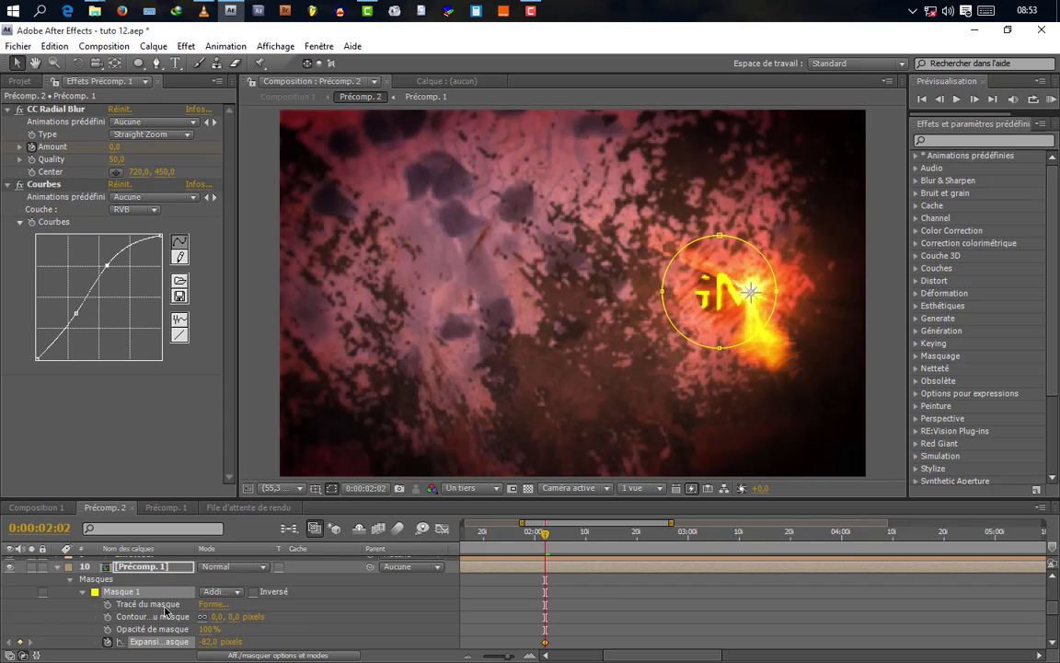
left_click(150, 604)
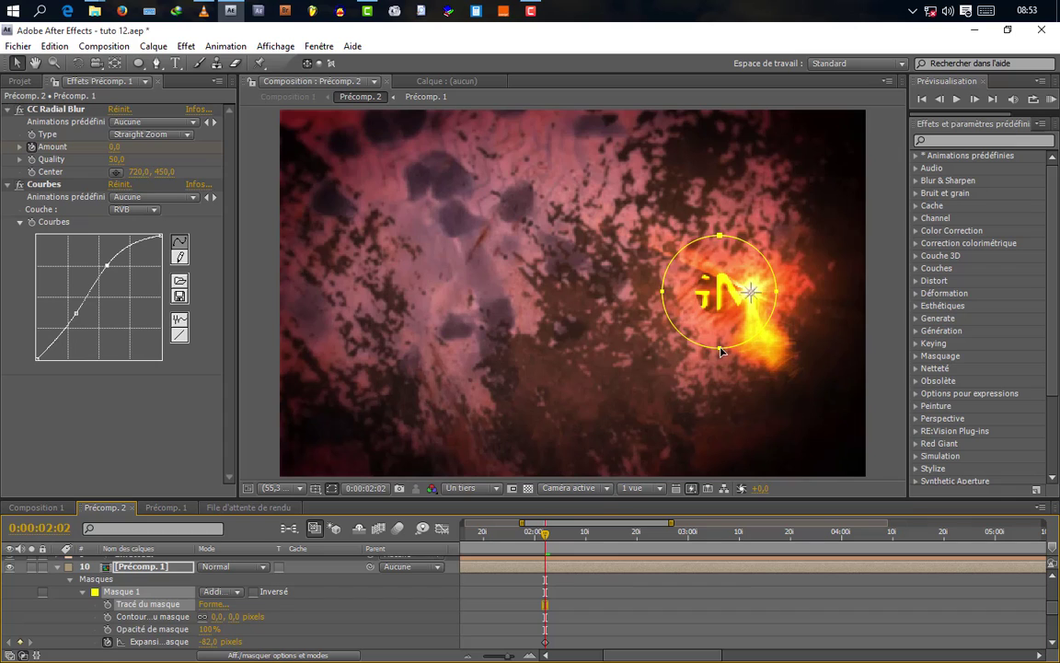
left_click_drag(723, 348, 755, 354)
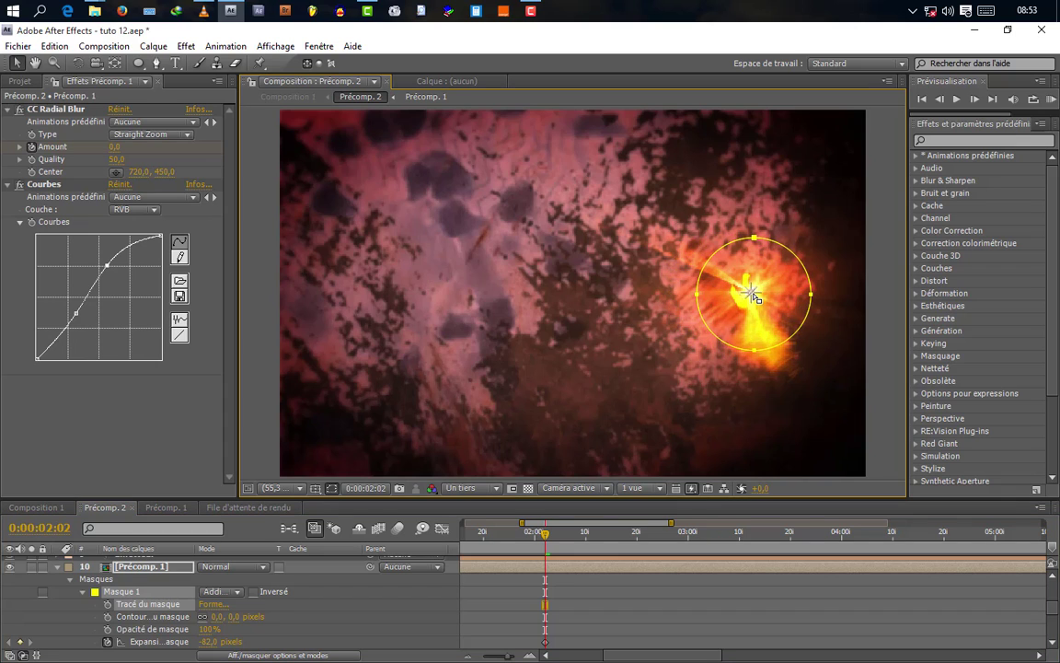
scroll(193, 611, "down", 2)
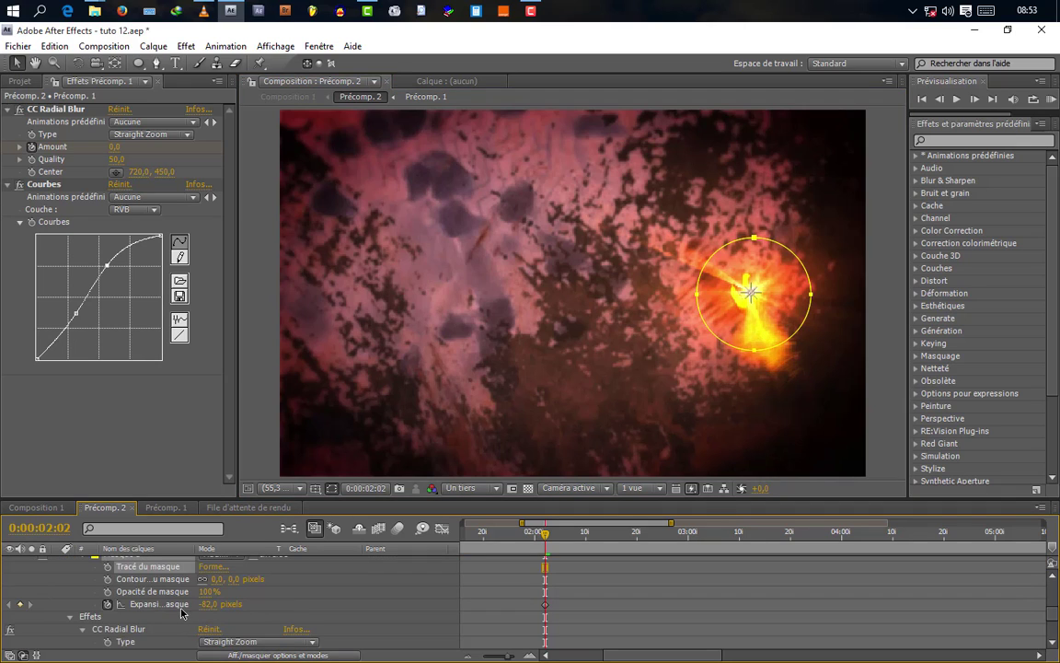
left_click_drag(209, 604, 185, 604)
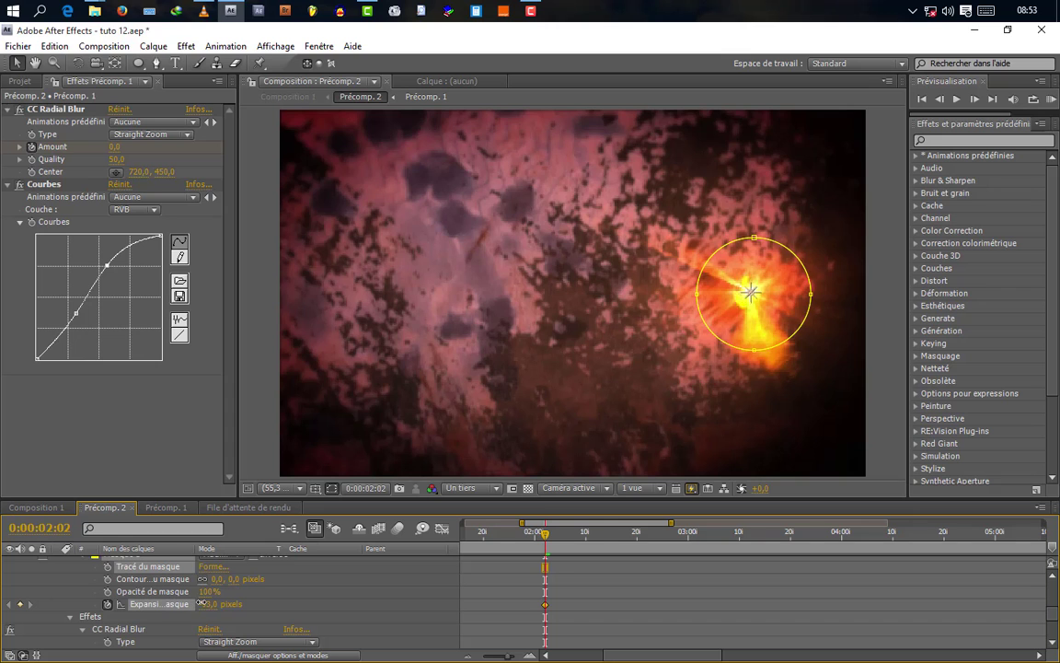
Step: Keyframe the Masque 1 expansion of Précomp. 1 at 768 pixels at 0:00:07:29
left_click(637, 536)
left_click_drag(658, 550, 765, 557)
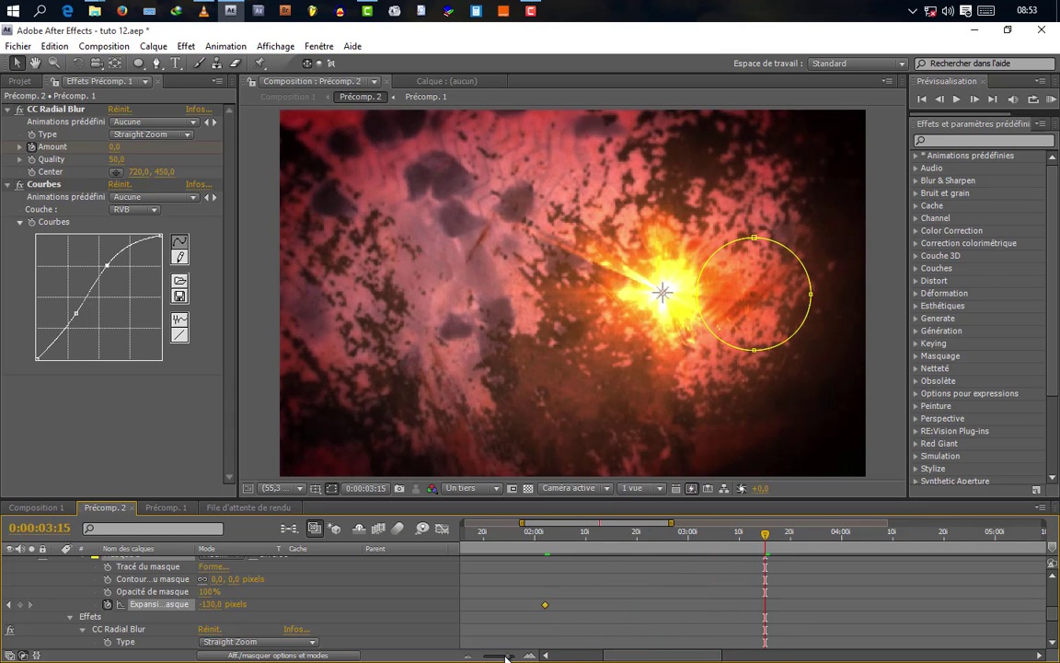
left_click_drag(506, 658, 493, 658)
left_click(890, 550)
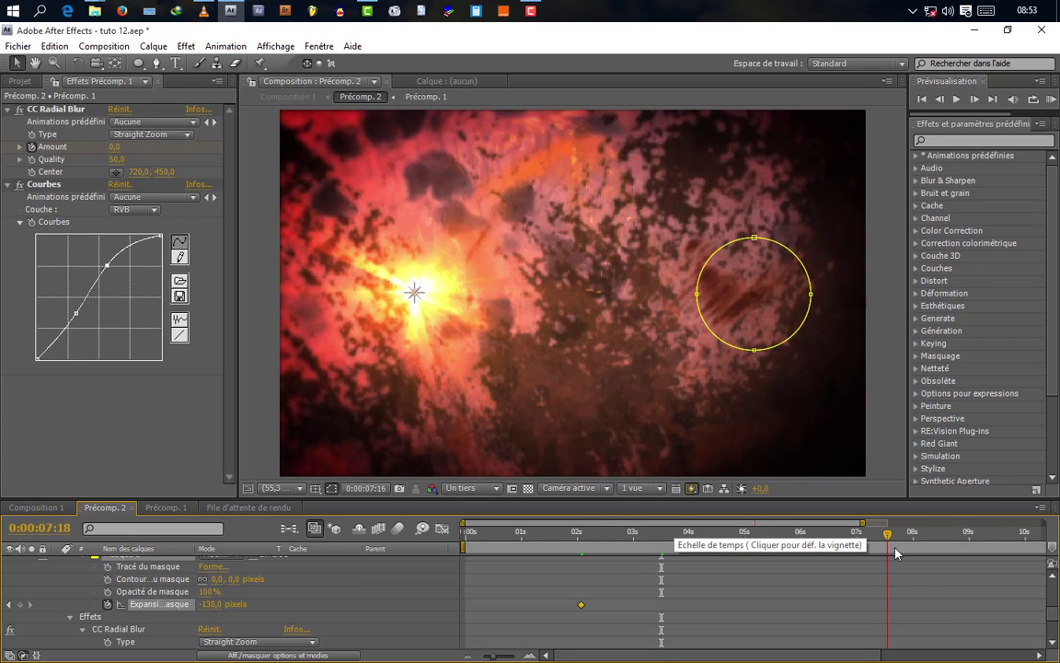
mouse_move(895, 552)
left_mouse_down()
mouse_move(921, 551)
mouse_move(912, 553)
left_mouse_up()
left_click_drag(221, 603, 889, 618)
Step: Set the feather of Masque 1 to 20 pixels and scrub through the timeline to review the title reveal
left_click(241, 579)
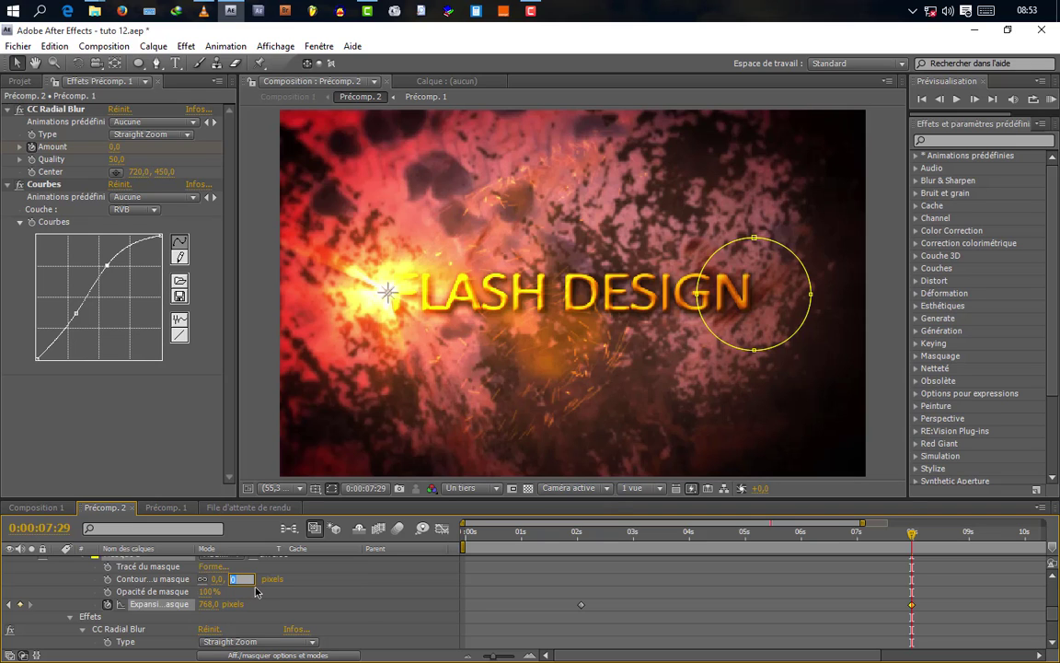
type("20")
key("Return")
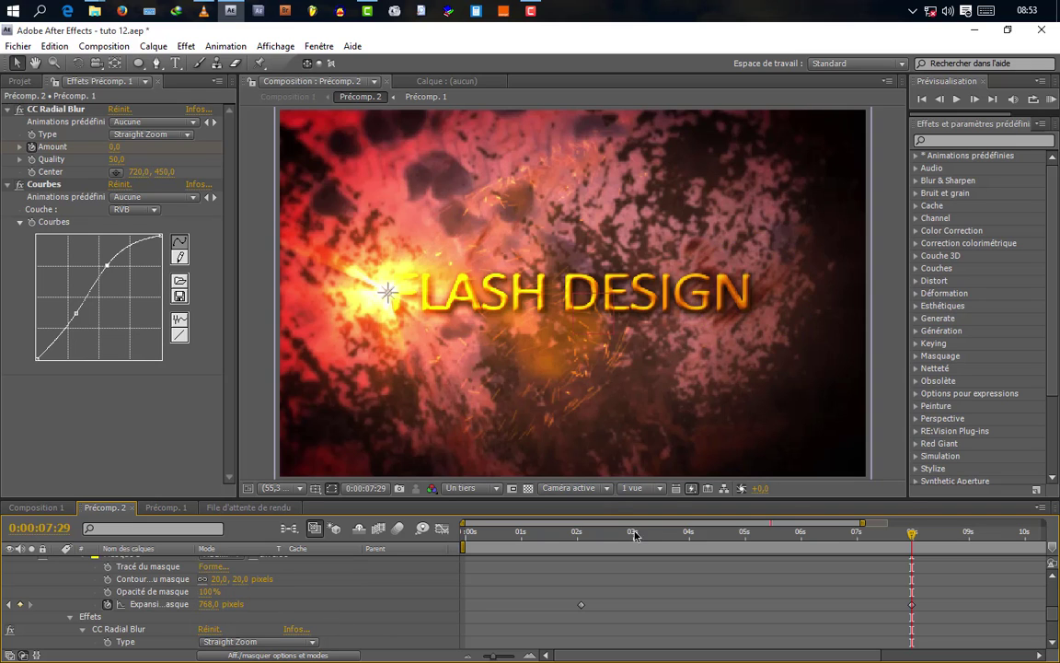
left_click_drag(679, 534, 773, 571)
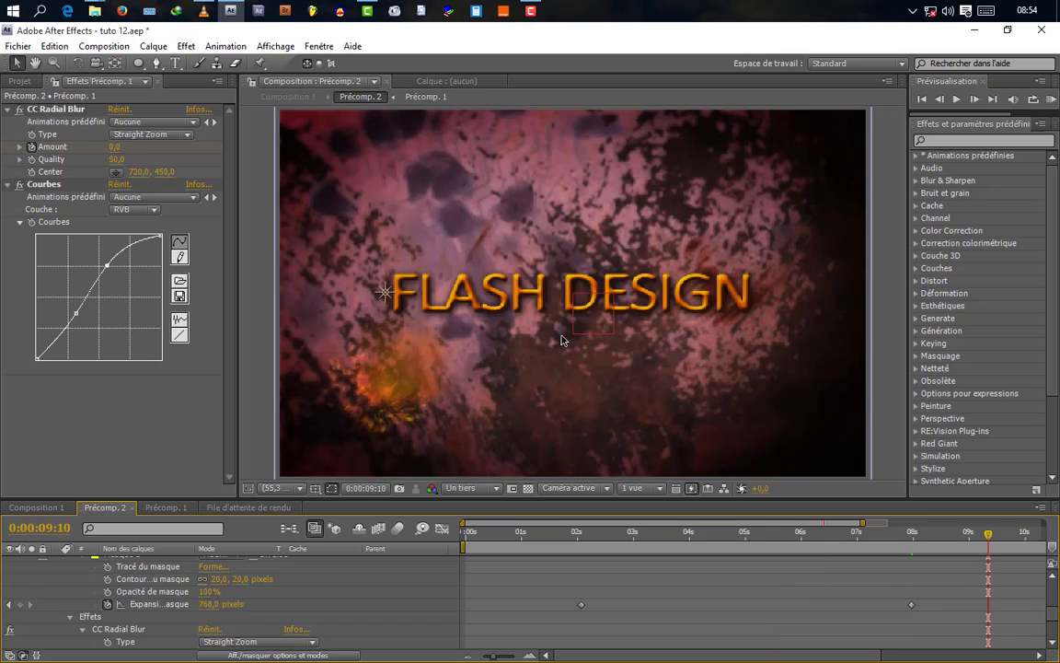
scroll(112, 599, "up", 2)
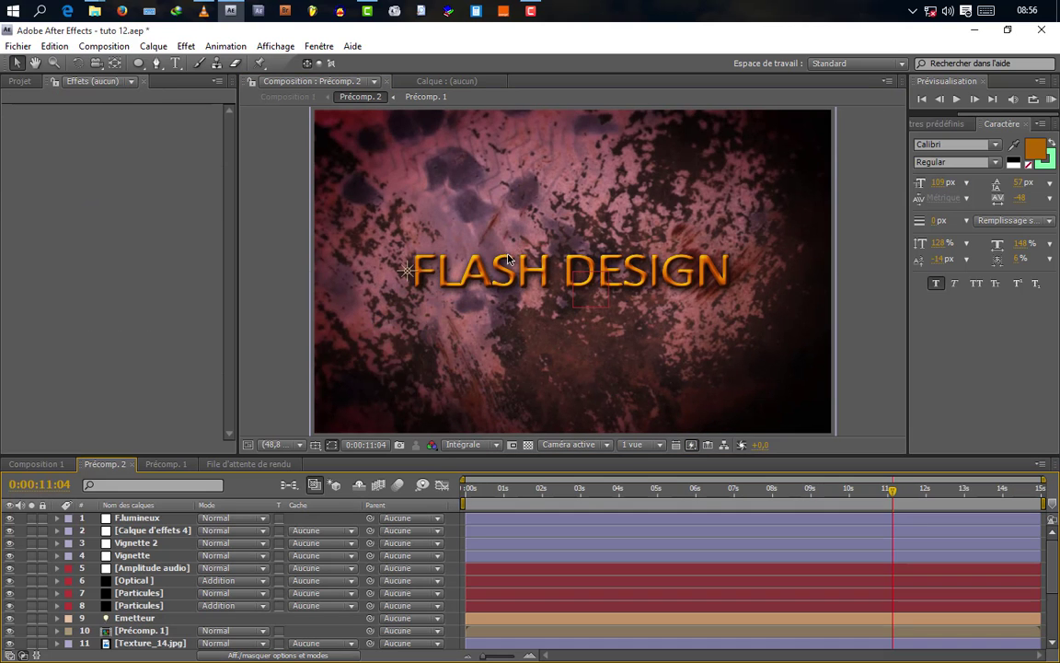
Step: In Composition 1, add a two-line text layer reading "ABONNEZ-VOUS" and "A MA CHAÎNE" below the FLASH DESIGN title
left_click(37, 463)
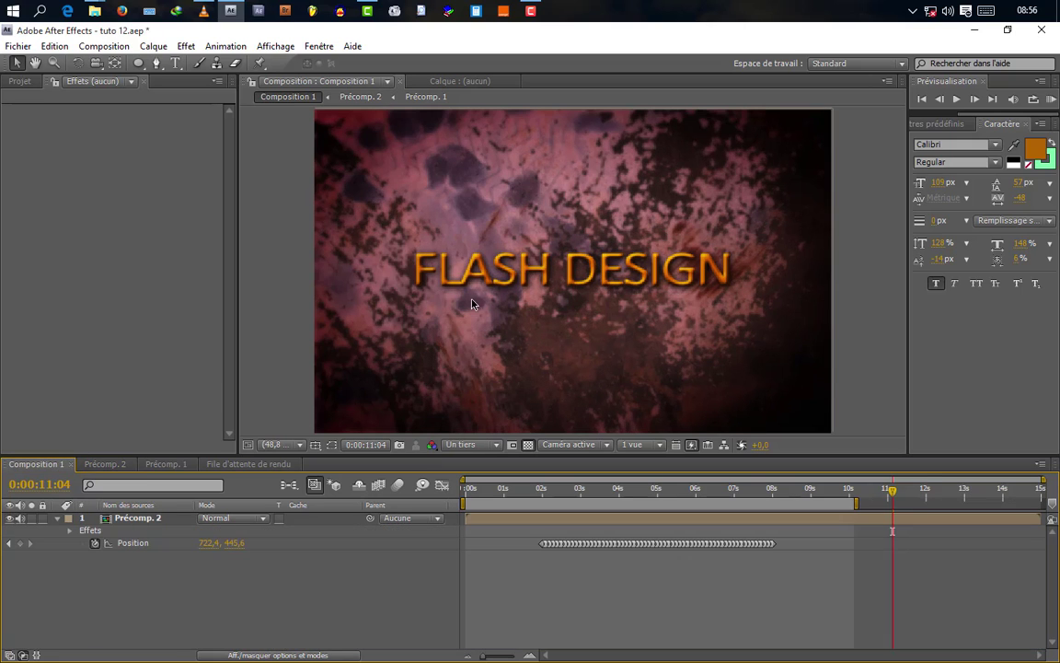
left_click(176, 63)
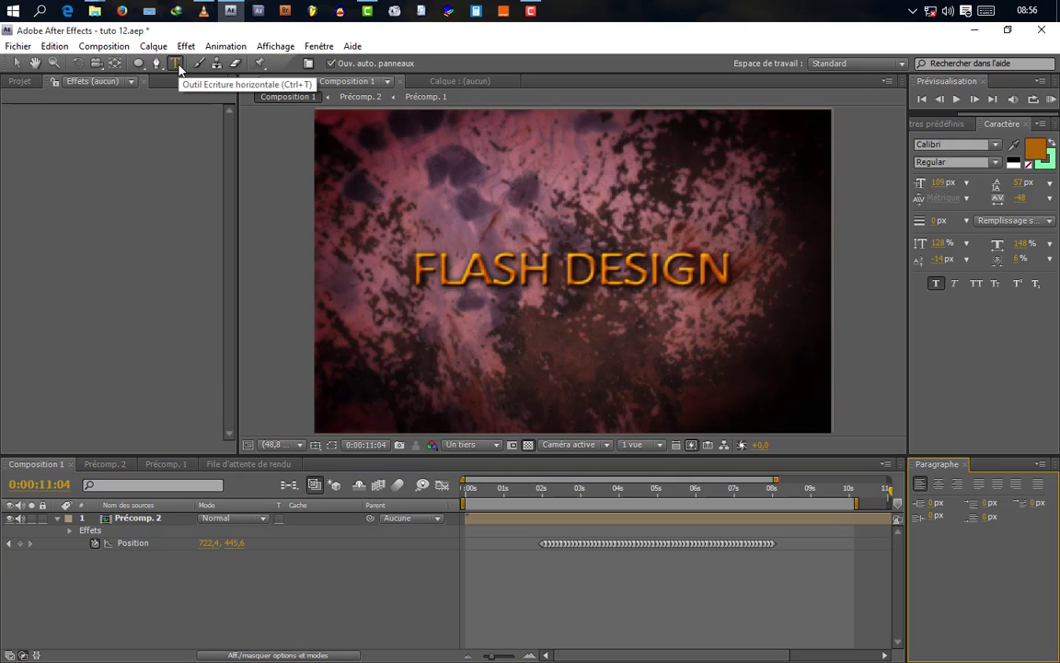
left_click(479, 326)
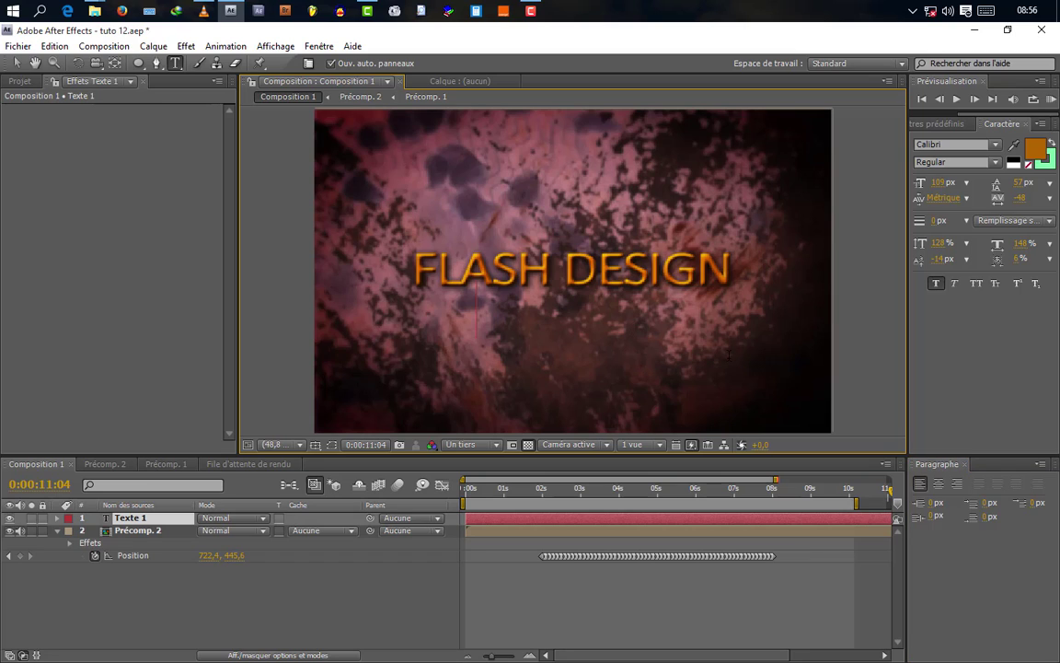
type("ABON")
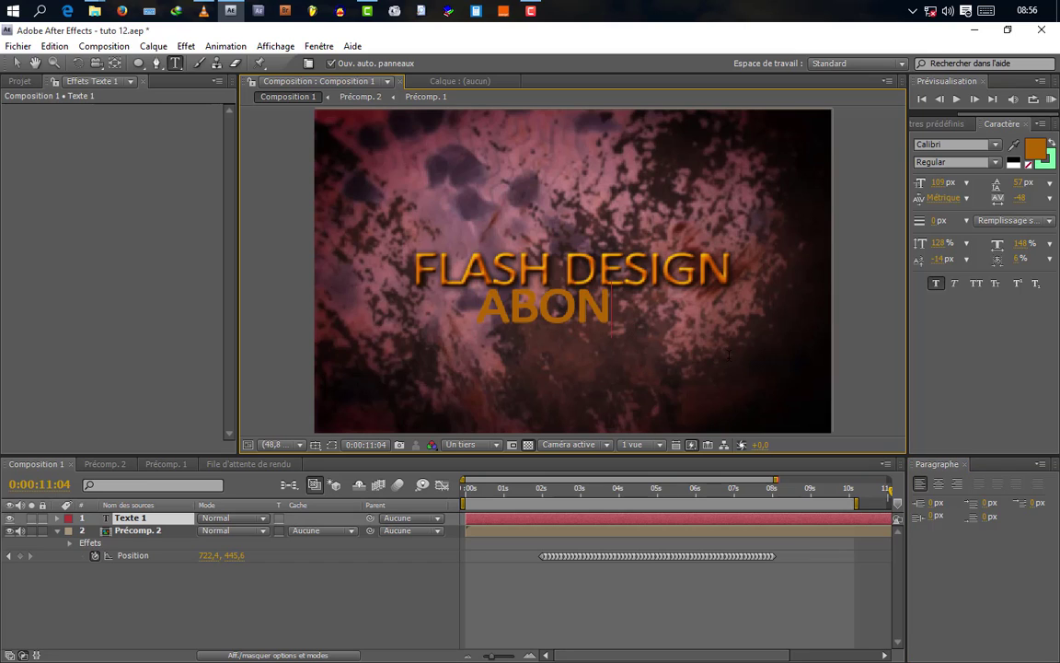
type("NEZ")
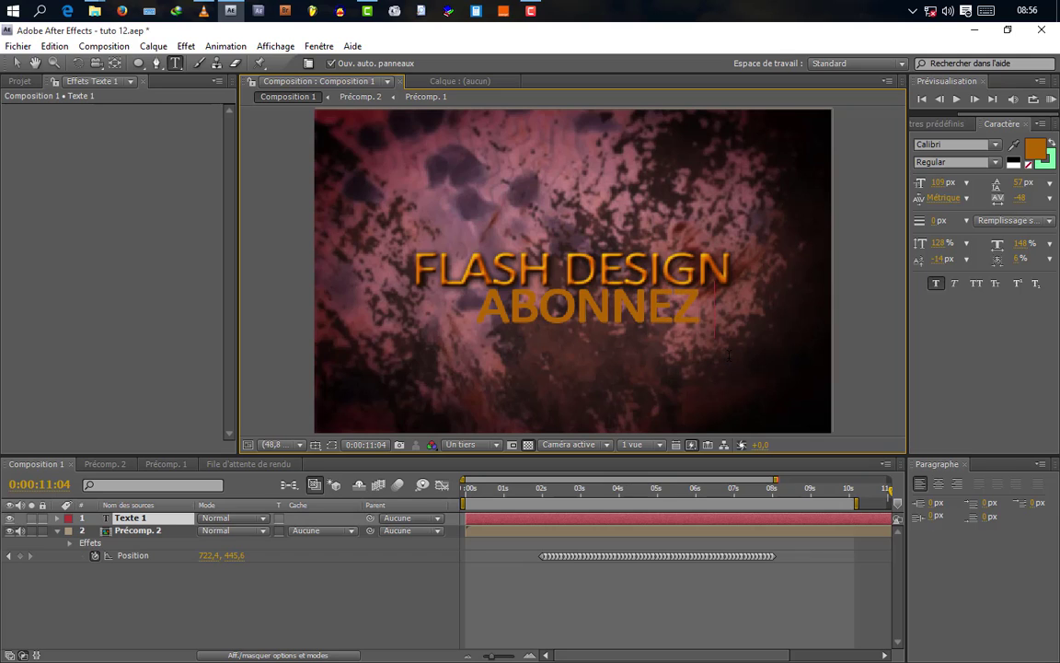
type("-VOUS")
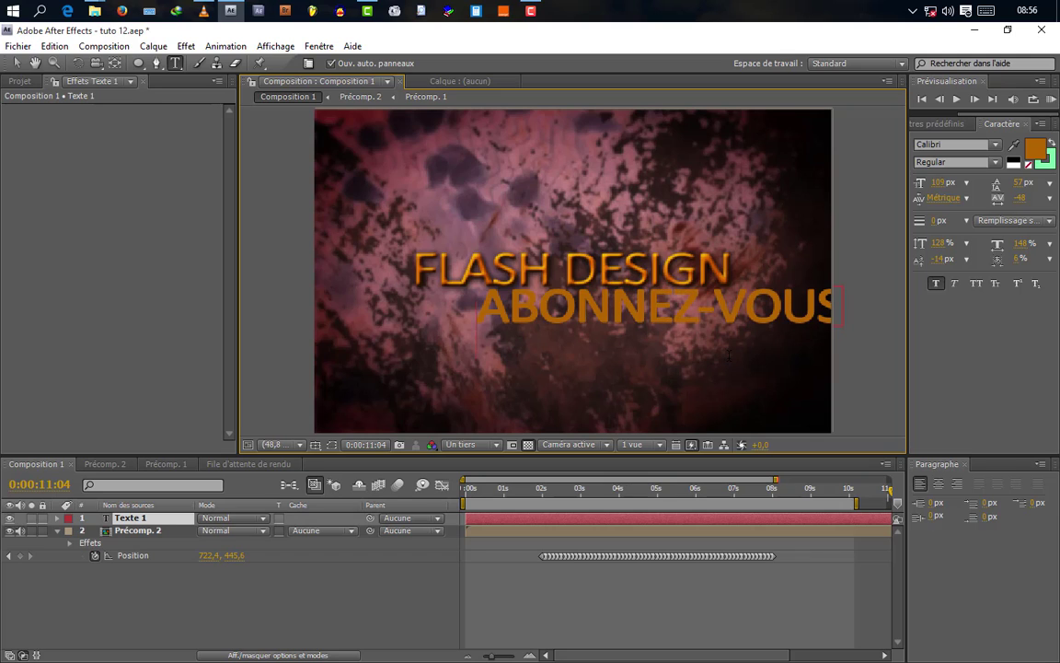
key("Return")
type("A MA CH")
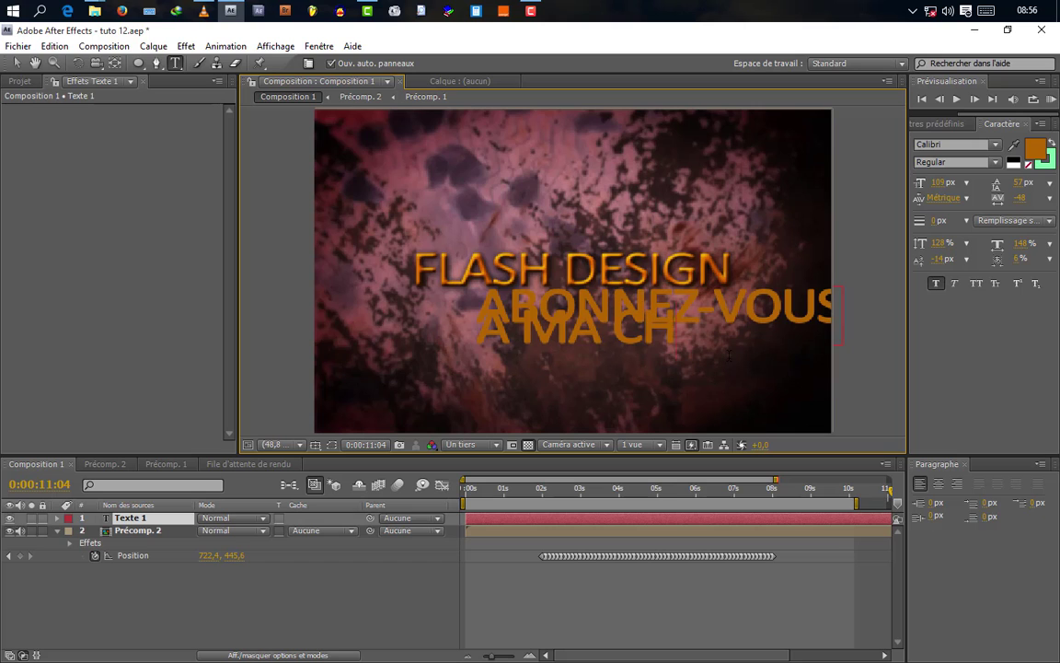
type("NE")
type("I")
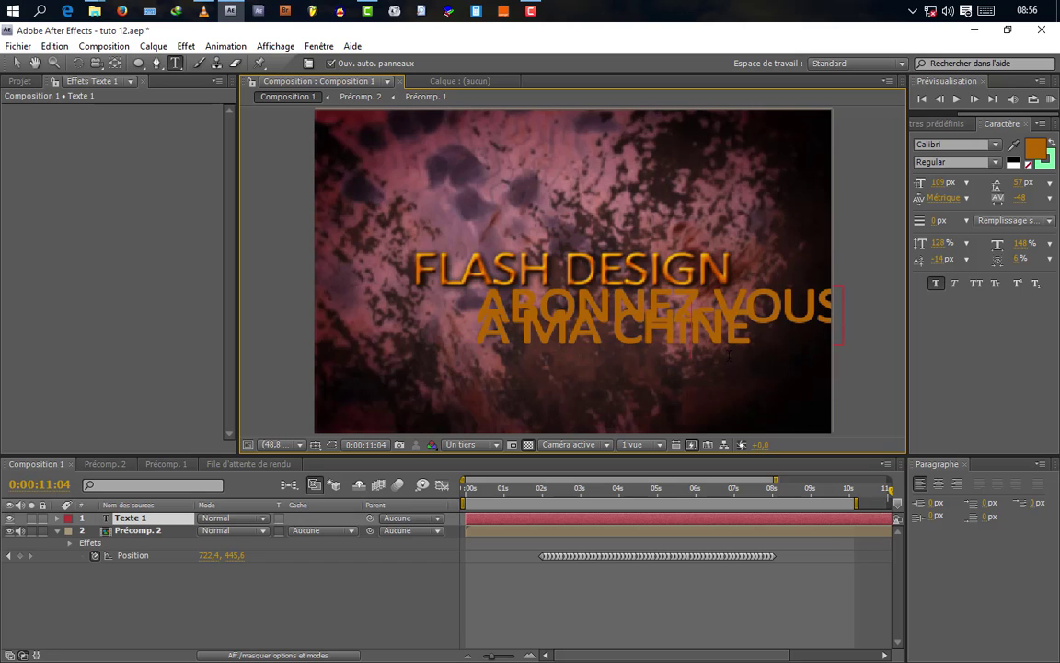
type("A")
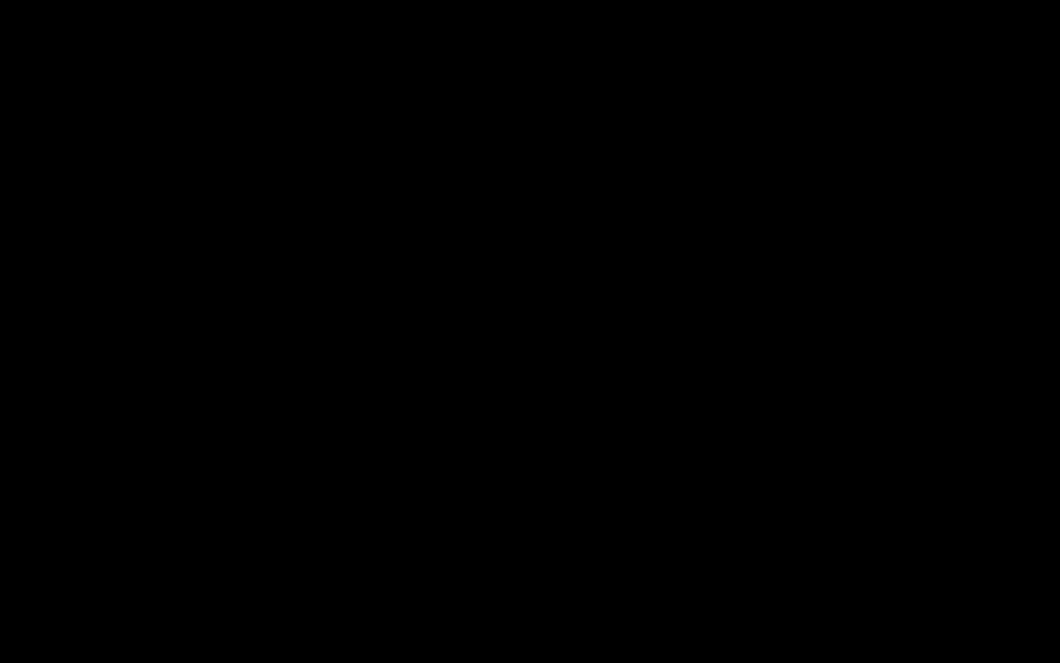
Step: Show the title and action safe margins and move the new text to the centre of the frame
left_click(316, 445)
left_click(368, 461)
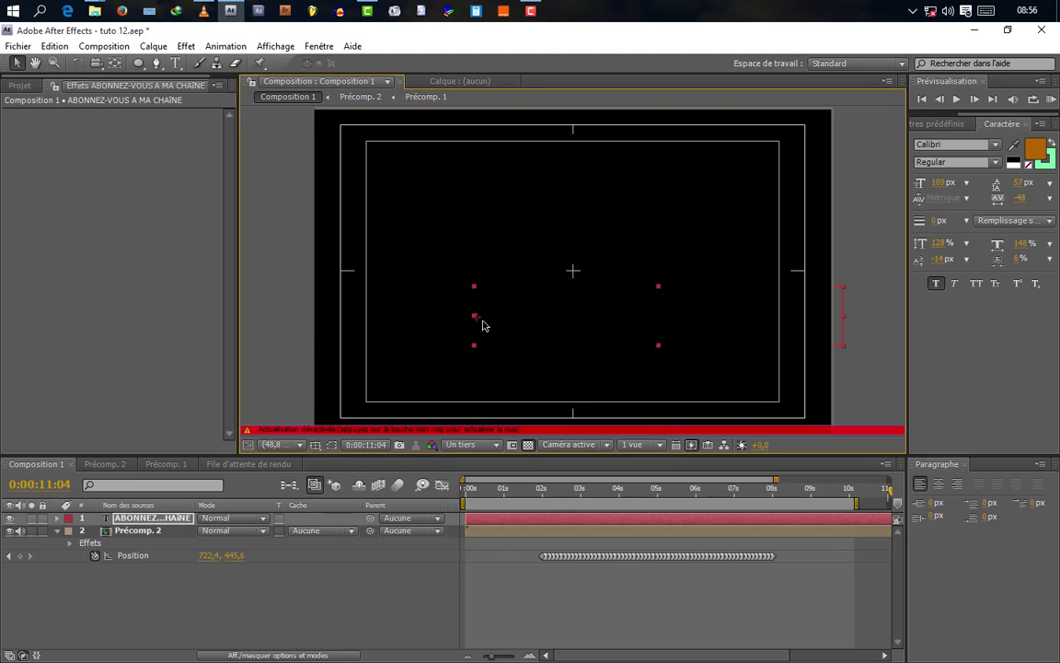
key("v")
left_click_drag(519, 320, 444, 276)
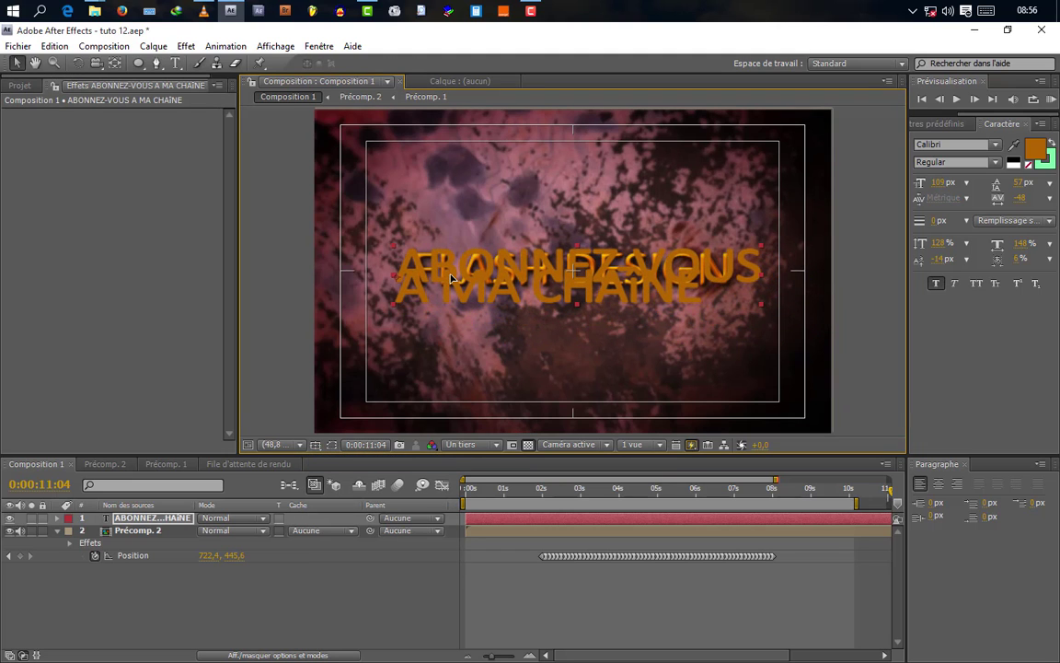
Step: Separate the two text lines by setting ABONNEZ-VOUS to -31 tracking, 20 px leading and 73 px baseline shift
key("ctrl+t")
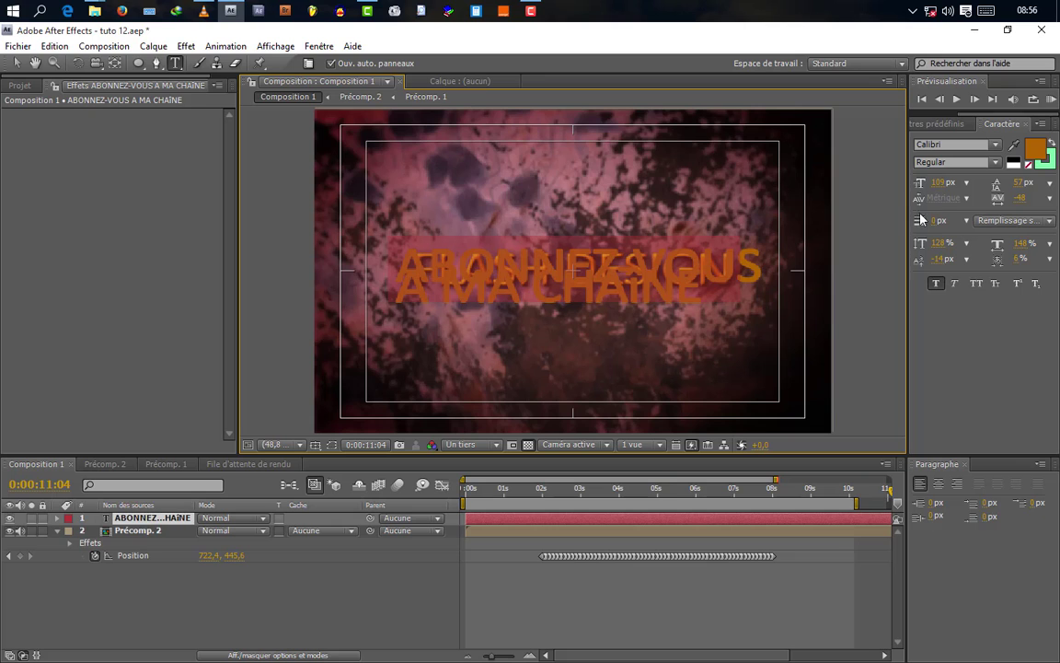
left_click(54, 46)
left_click(101, 64)
key("ctrl+z")
key("ctrl+z")
key("ctrl+z")
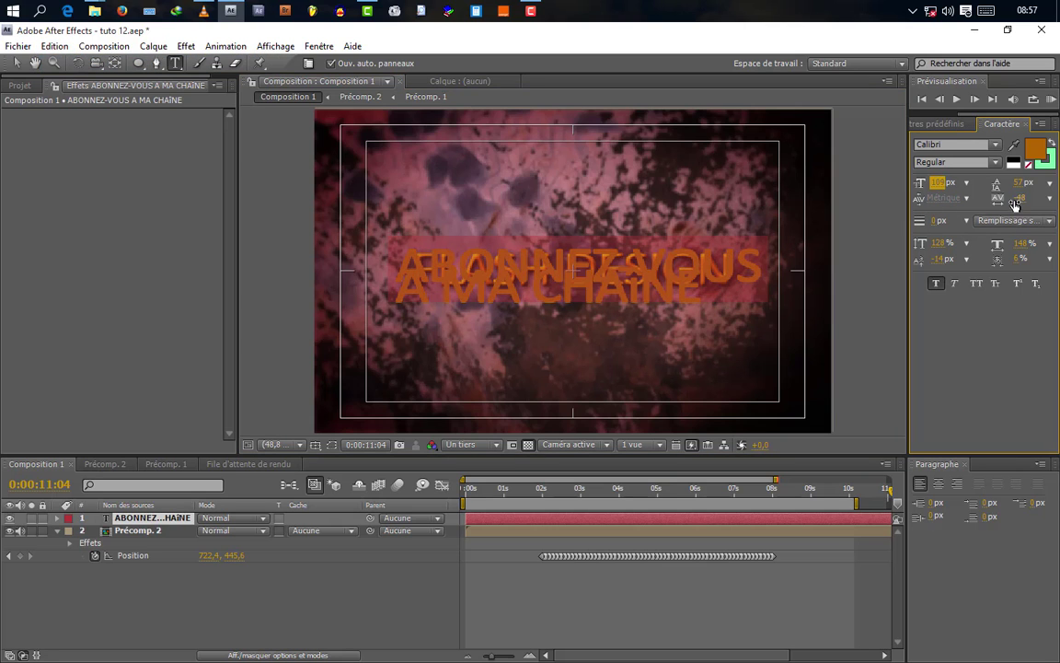
left_click_drag(1019, 198, 1041, 198)
key("ctrl+z")
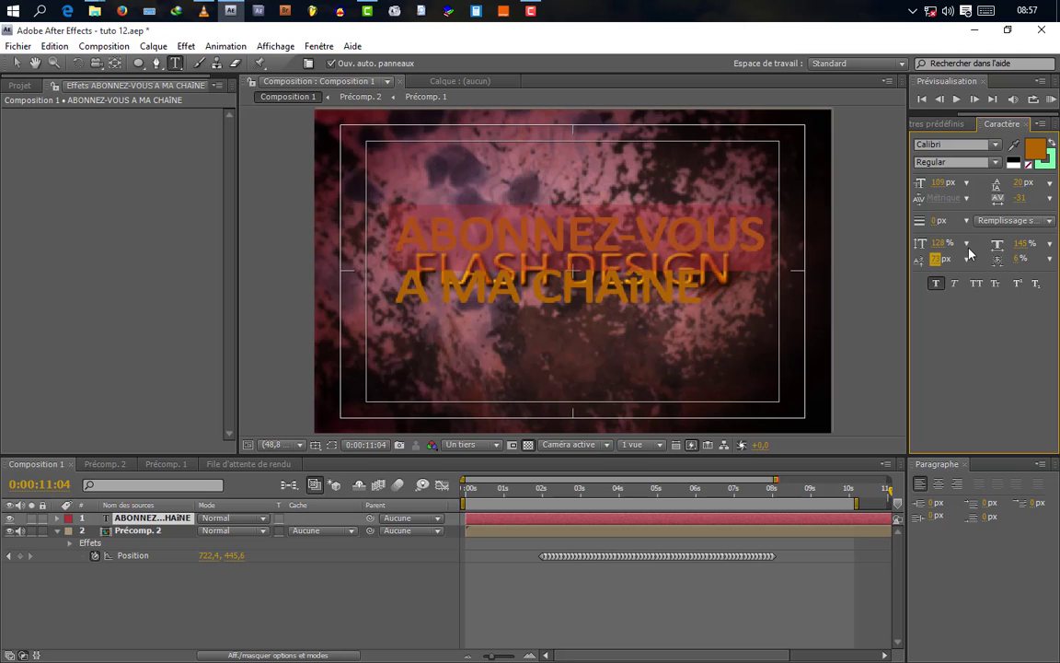
Step: Change the fill colour of both text lines to green 00B588 and enlarge the composition view
left_click(1034, 149)
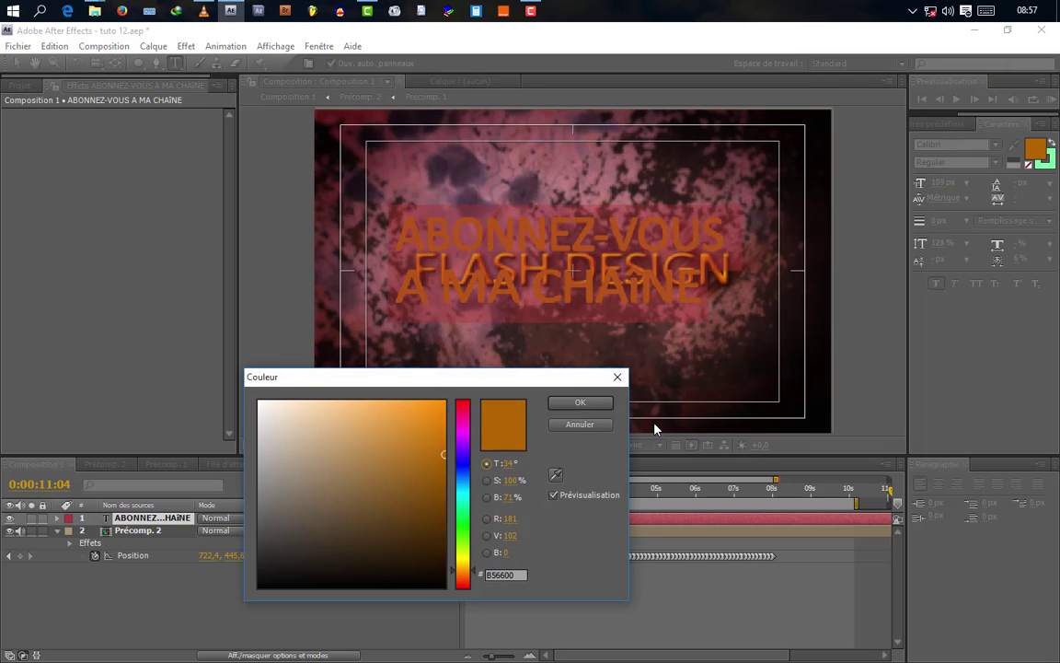
mouse_move(468, 488)
left_mouse_down()
mouse_move(469, 527)
mouse_move(469, 502)
left_mouse_up()
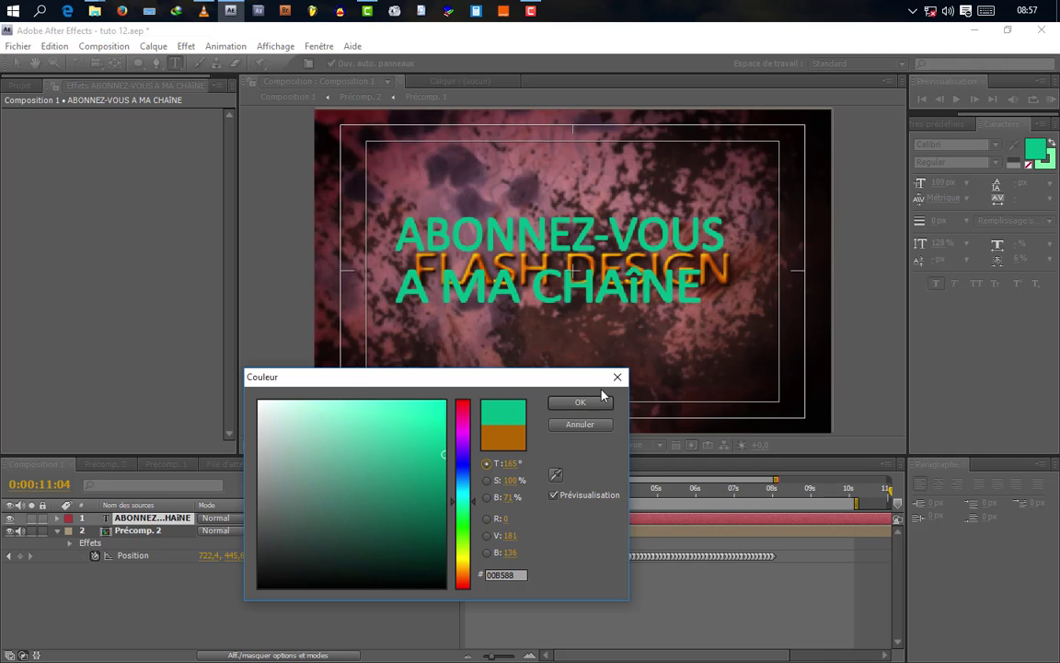
left_click(581, 403)
left_click_drag(541, 457, 540, 513)
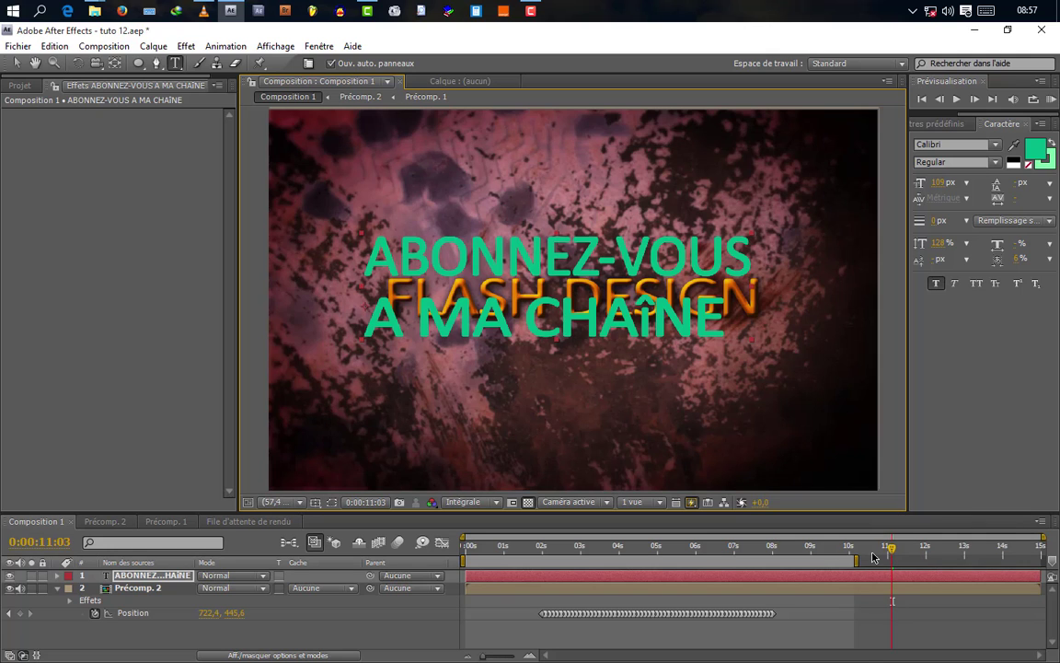
Step: Show the audio waveform of Précomp. 2 and place the current time at 0:00:11:04
left_click_drag(891, 547, 857, 562)
left_click(57, 589)
left_click(57, 589)
scroll(106, 613, "down", 2)
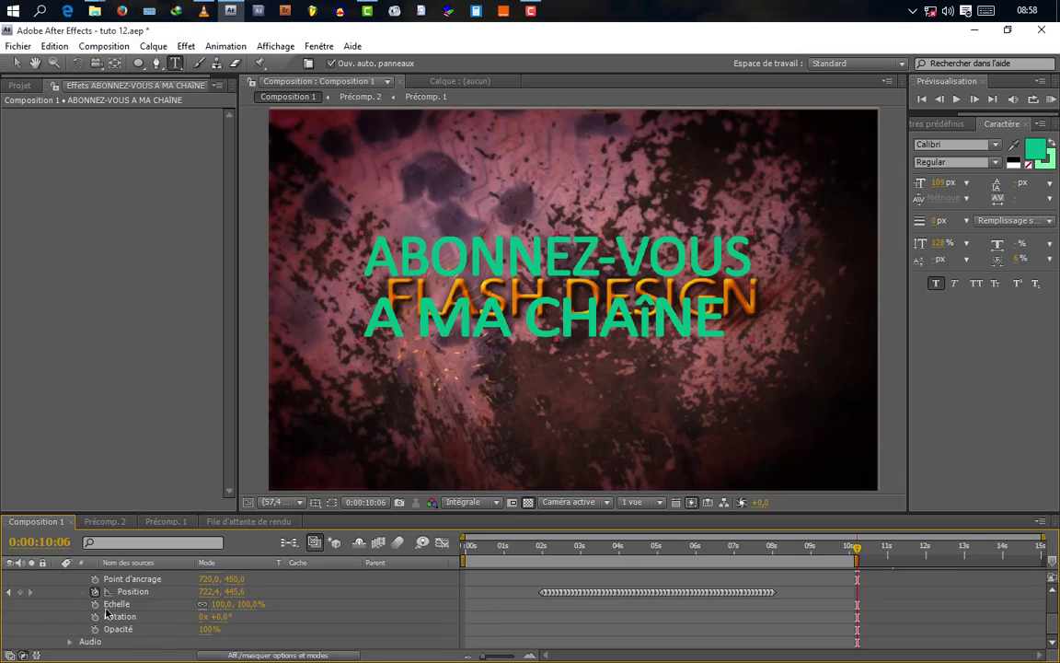
left_click(71, 641)
left_click(78, 642)
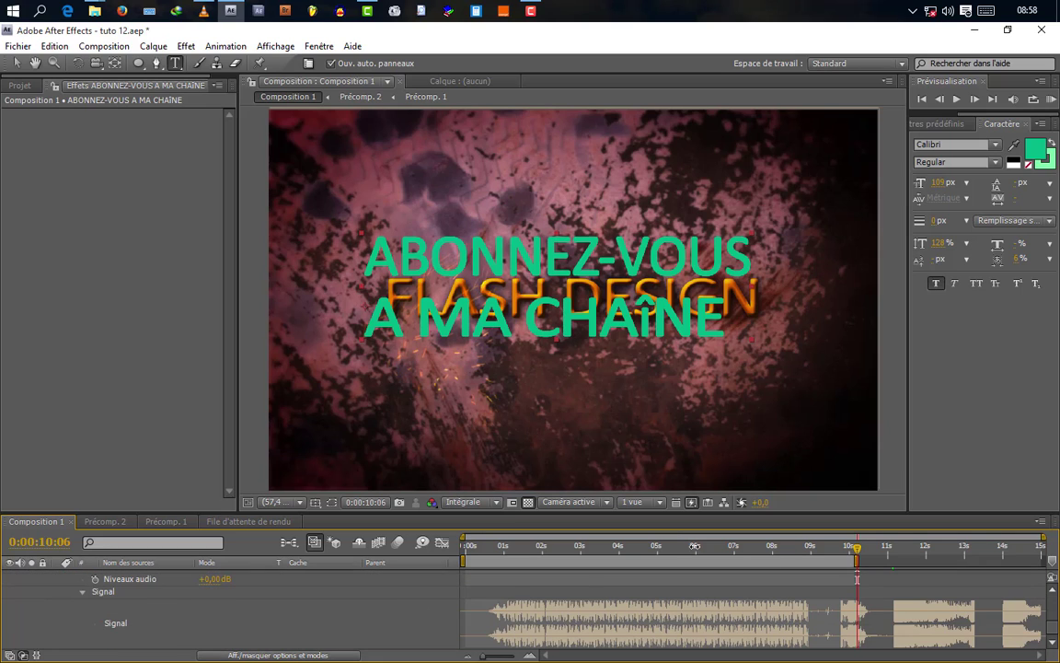
left_click_drag(862, 552, 892, 551)
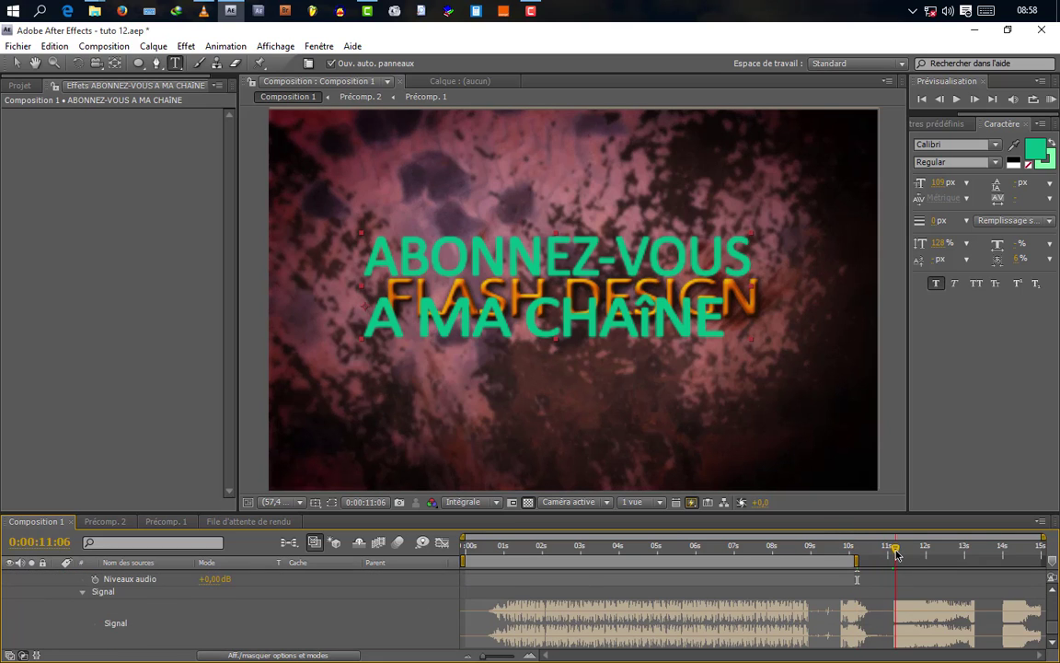
Step: Trim the ABONNEZ-VOUS text layer to start at 0:00:11:04 and shorten the end of Précomp. 2 to about that time
scroll(445, 568, "up", 5)
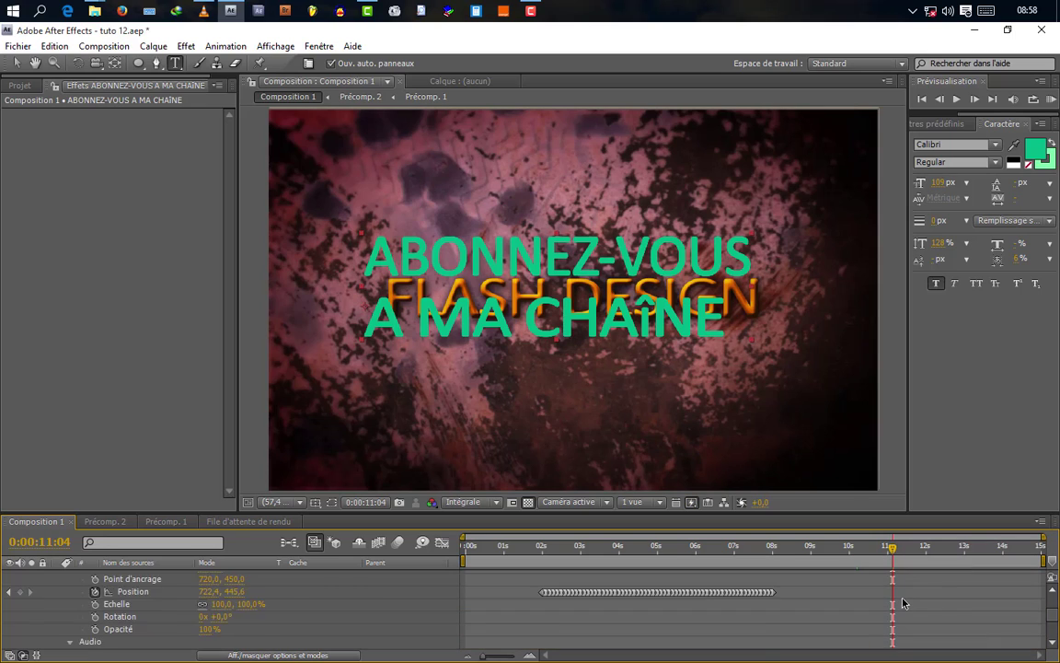
left_click_drag(465, 577, 894, 581)
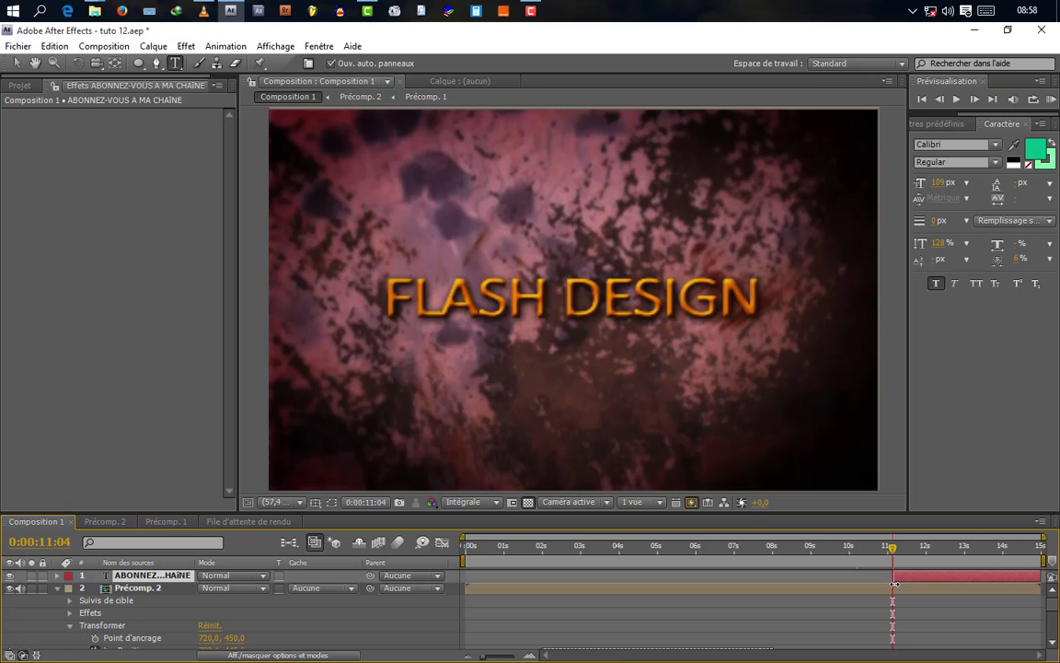
left_click(1041, 589)
left_click_drag(1041, 589, 902, 599)
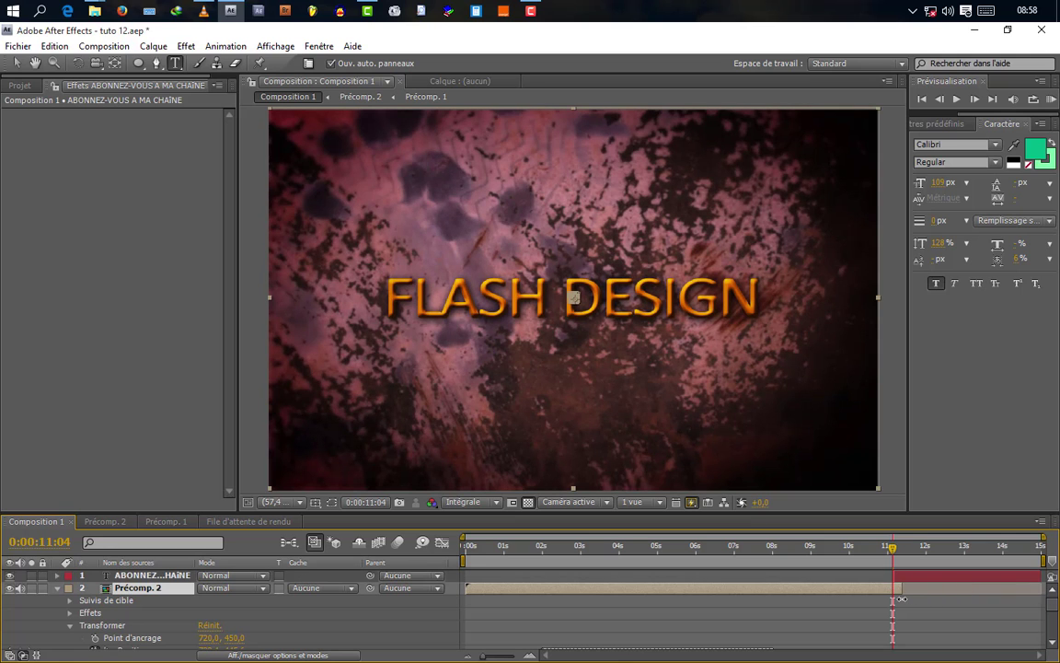
Step: Centre the ABONNEZ-VOUS A MA CHAÎNE text in the frame with the help of the title/action safe guides
left_click_drag(893, 549, 898, 549)
left_click(315, 504)
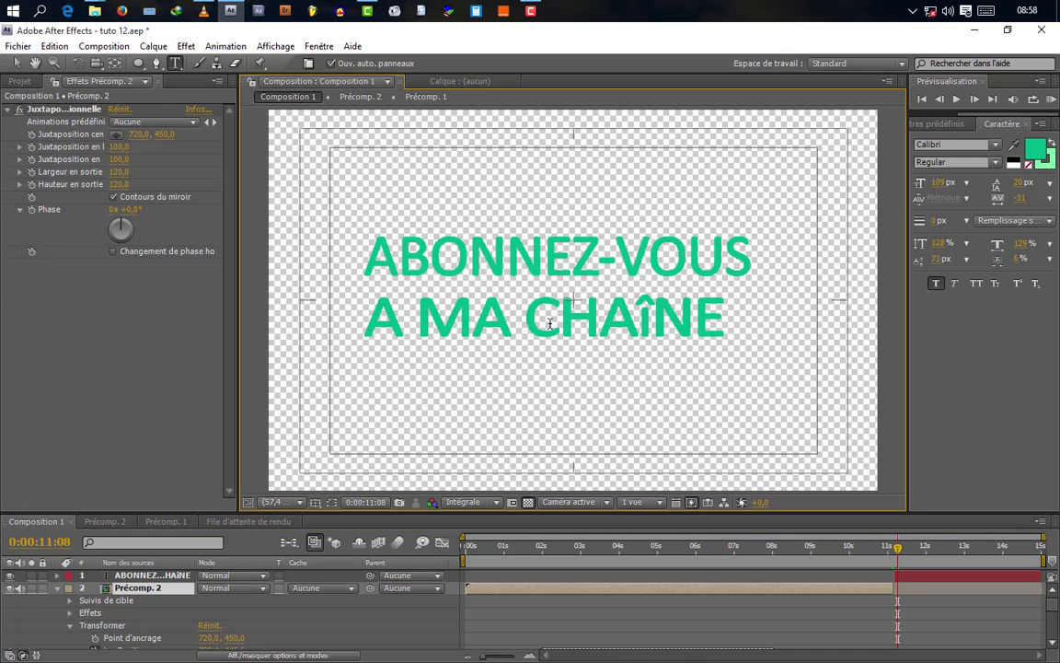
left_click(143, 578)
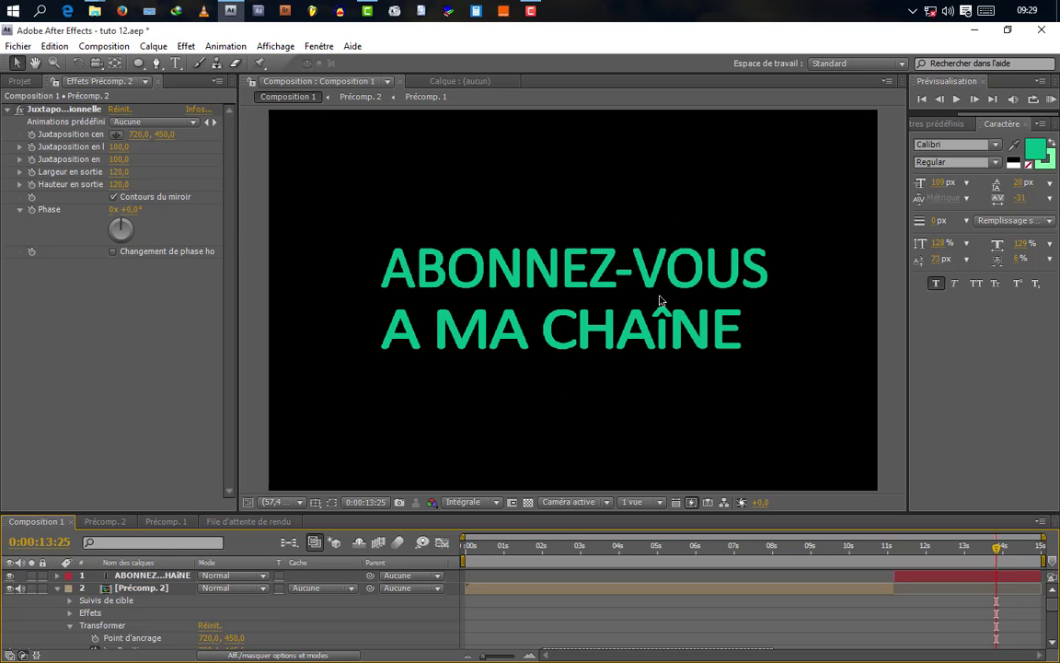
Step: Add the gaz footage as the top layer of Composition 1 and trim its start to 0:00:13:24
left_click(17, 81)
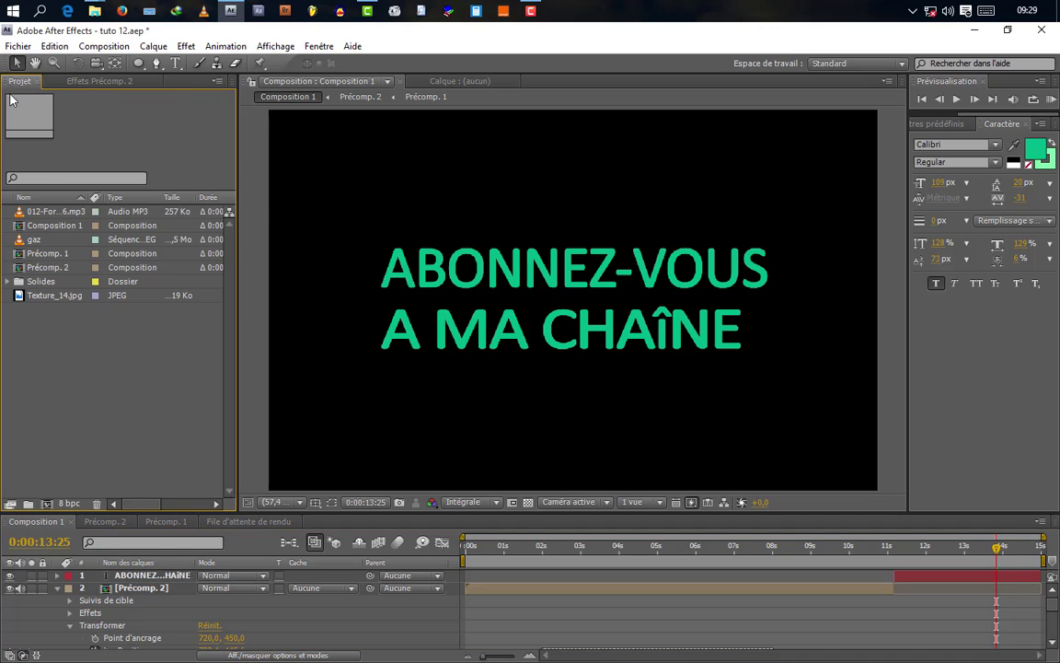
left_click(28, 239)
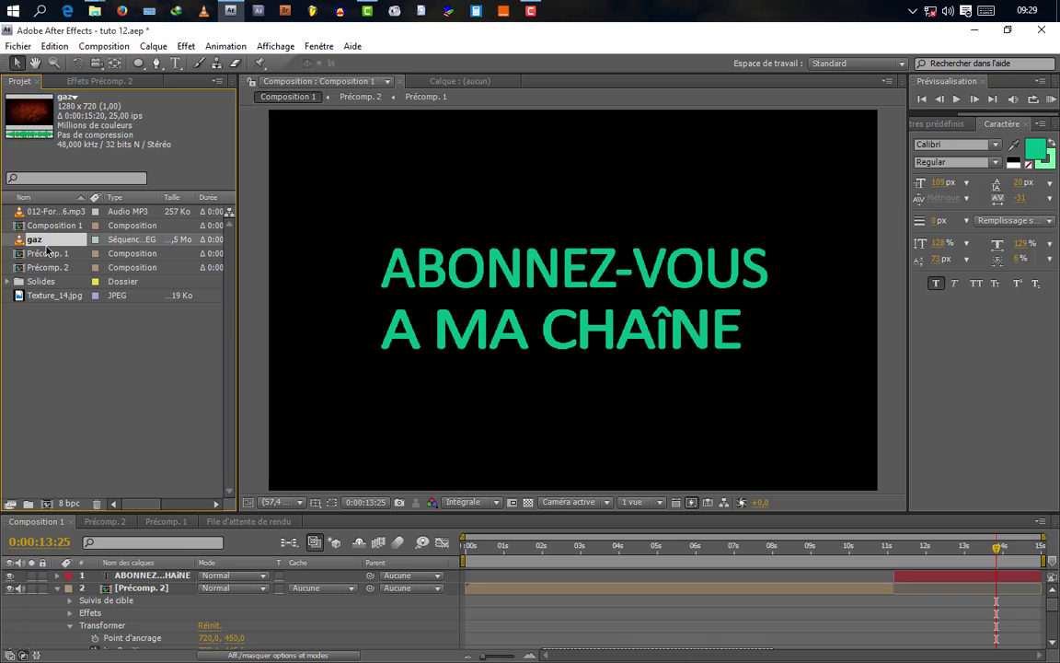
left_click(193, 574)
key("ctrl+/")
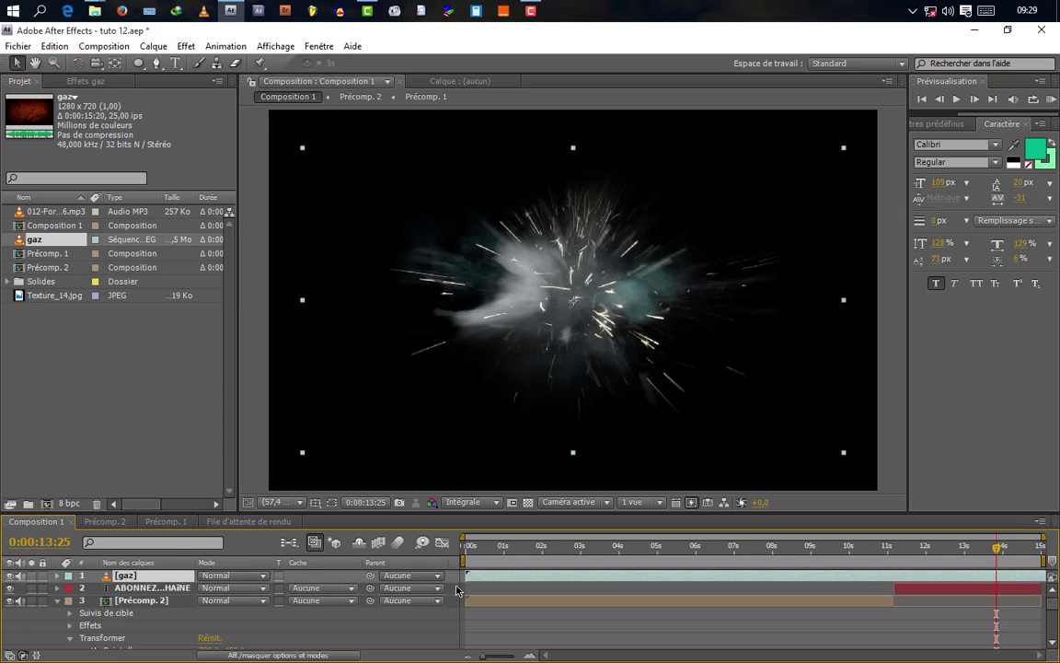
left_click_drag(464, 576, 987, 597)
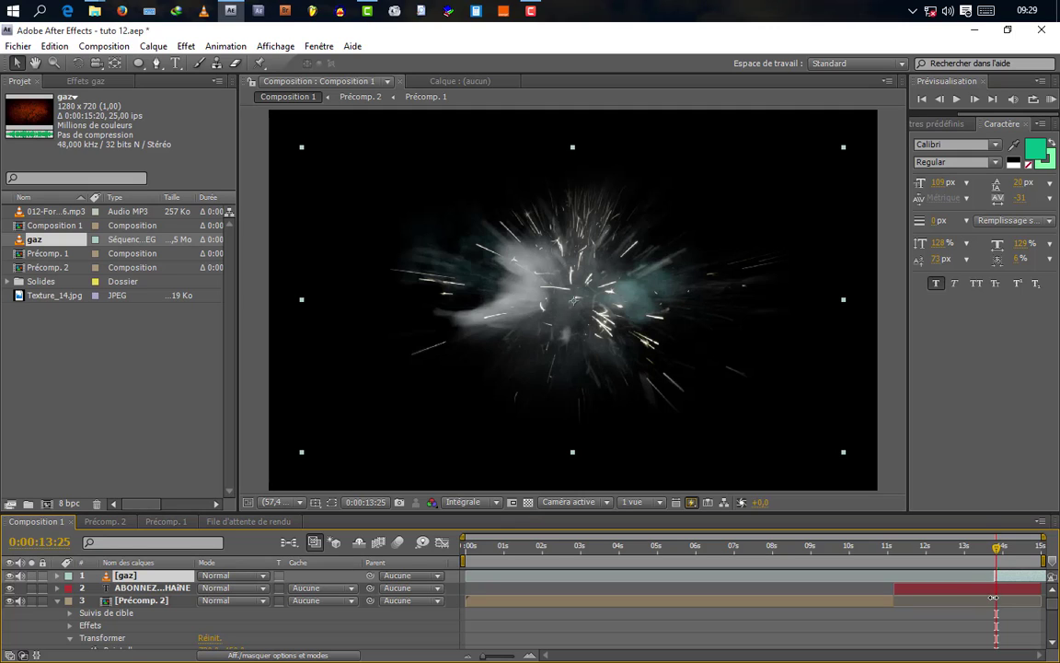
left_click(998, 551)
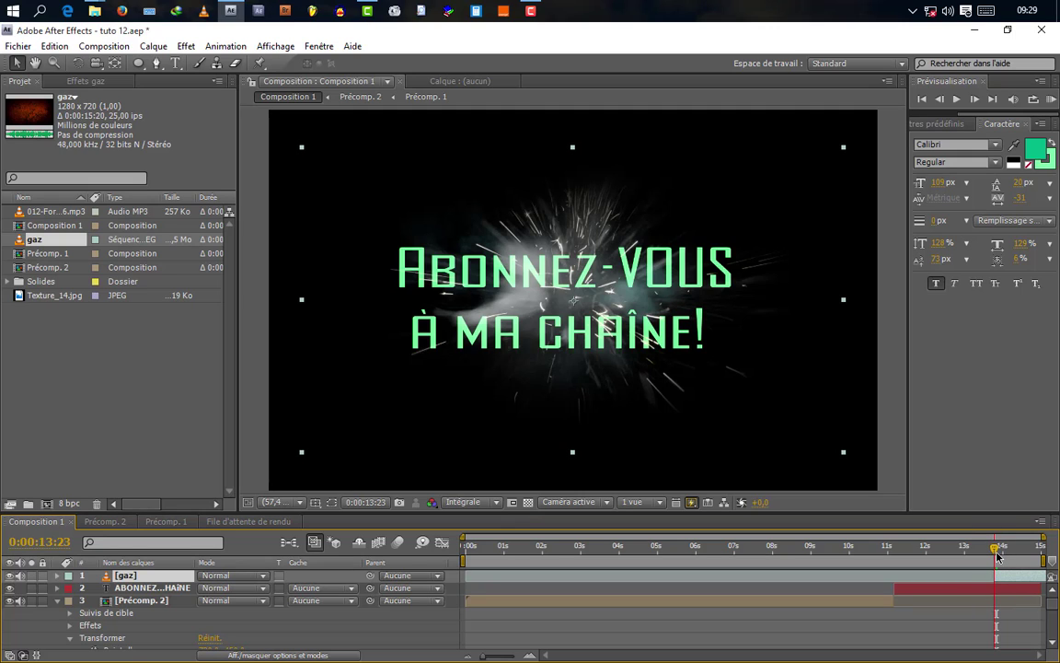
left_click(975, 98)
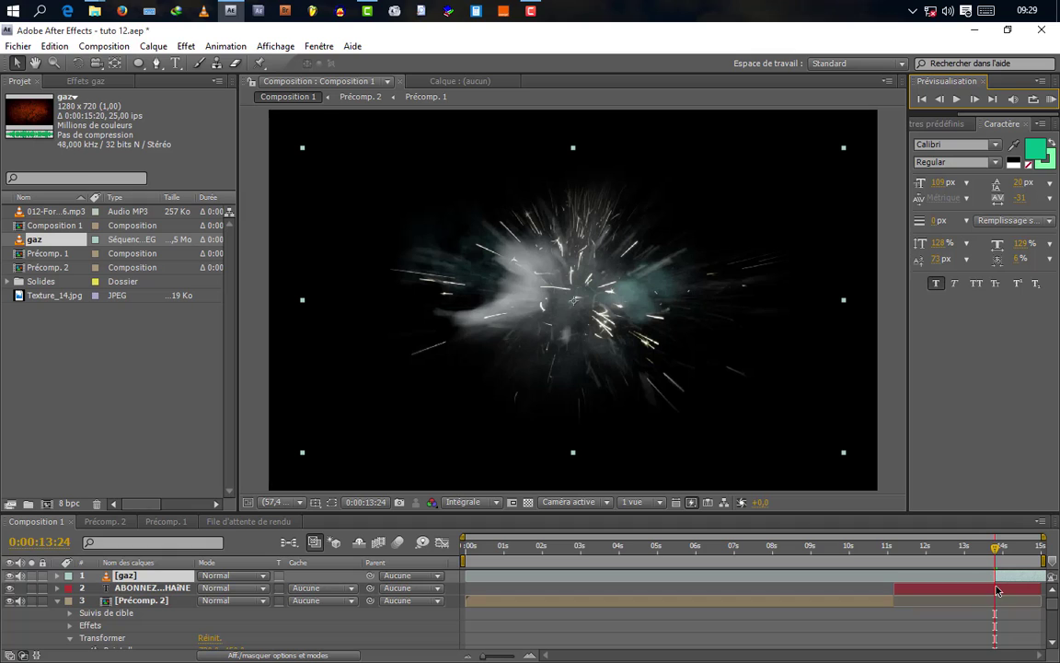
left_click(530, 656)
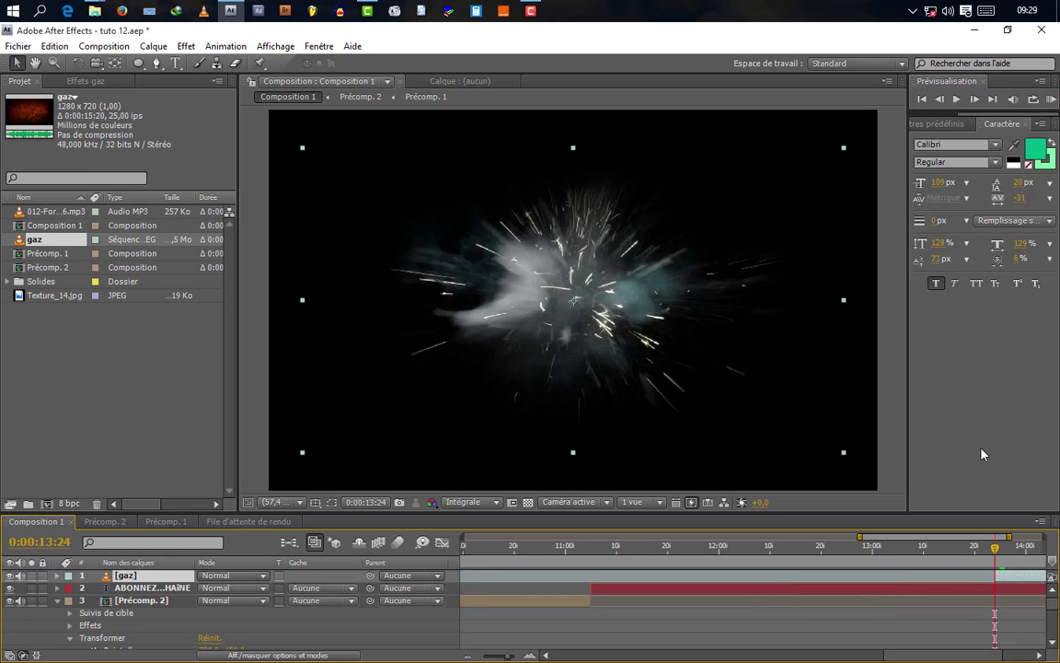
key(";")
Step: Shorten the end of the ABONNEZ-VOUS text layer to 0:00:14:00
left_click(885, 550)
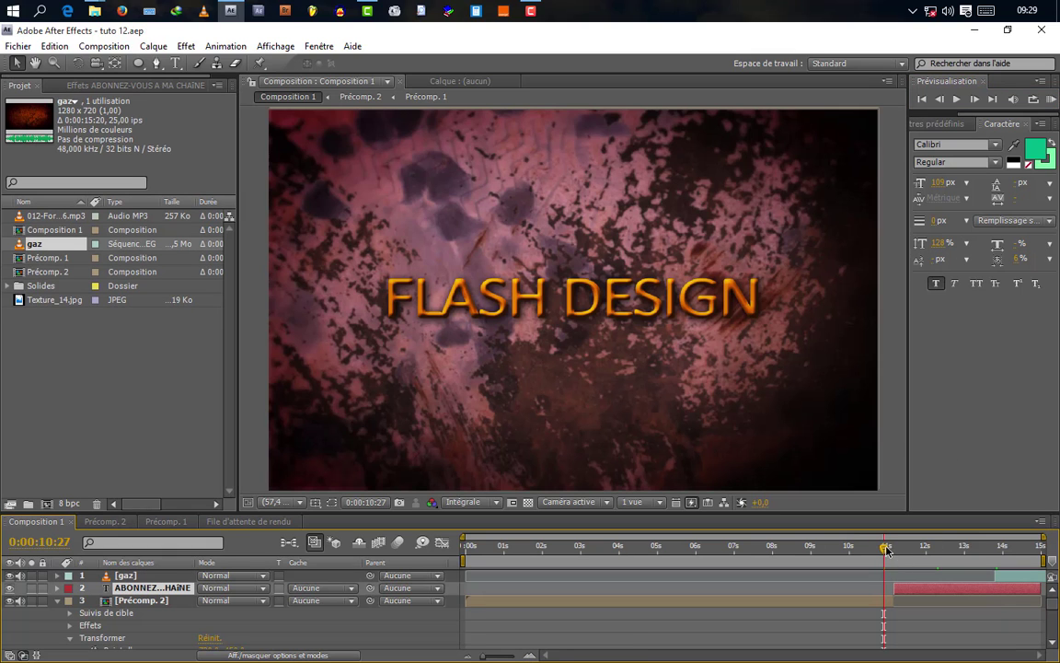
left_click_drag(886, 549, 901, 551)
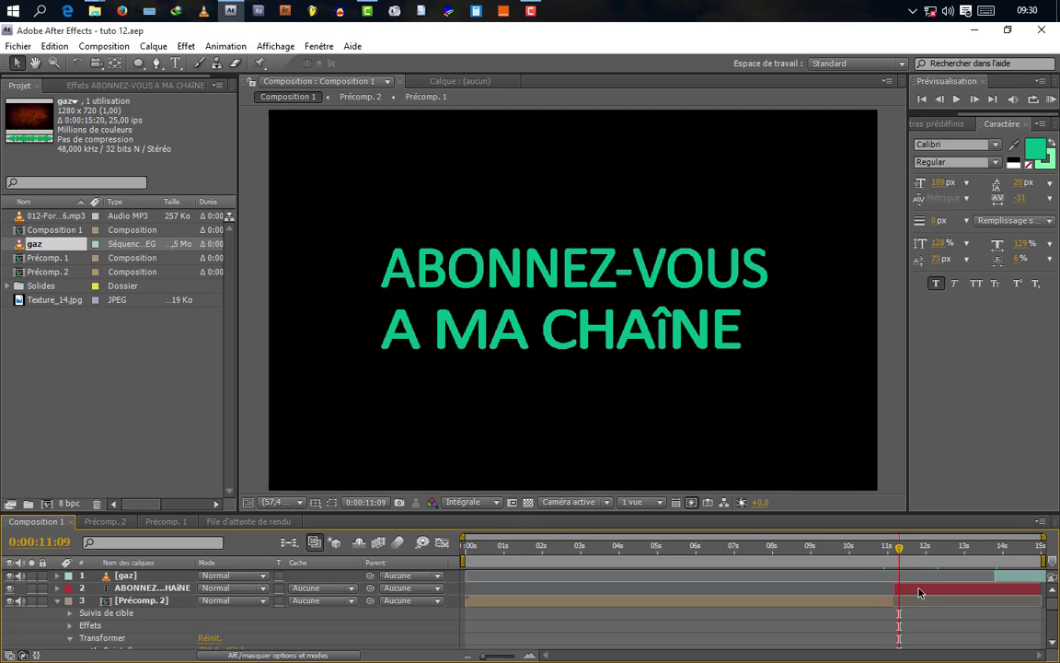
left_click(1004, 549)
left_click_drag(1041, 589, 1000, 600)
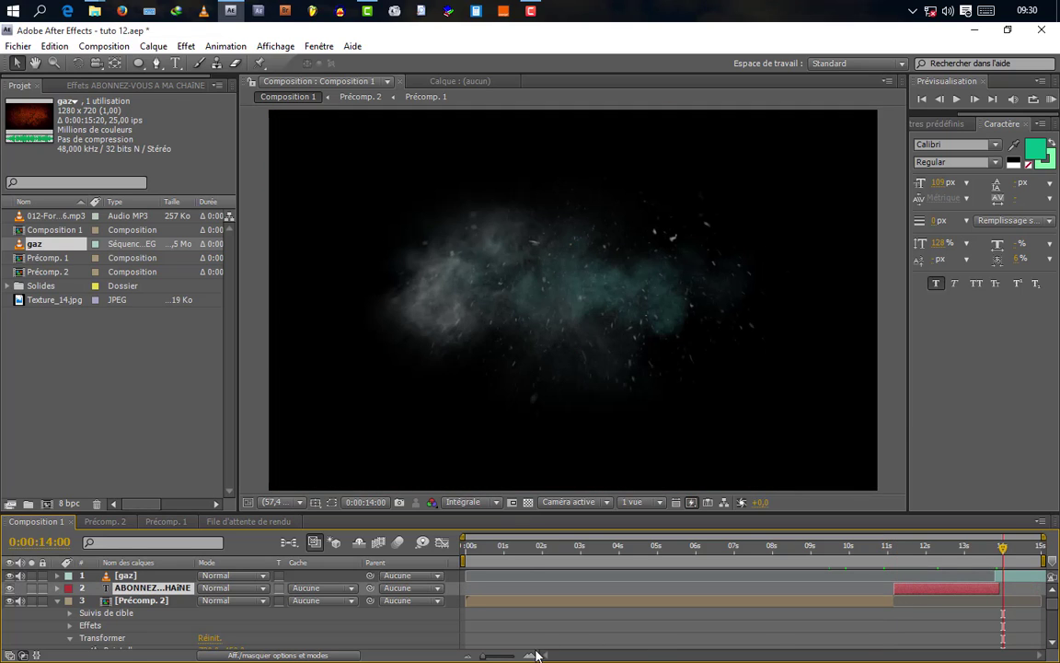
Step: Shift the gaz layer in time so its visible part starts at 0:00:13:28
left_click(533, 654)
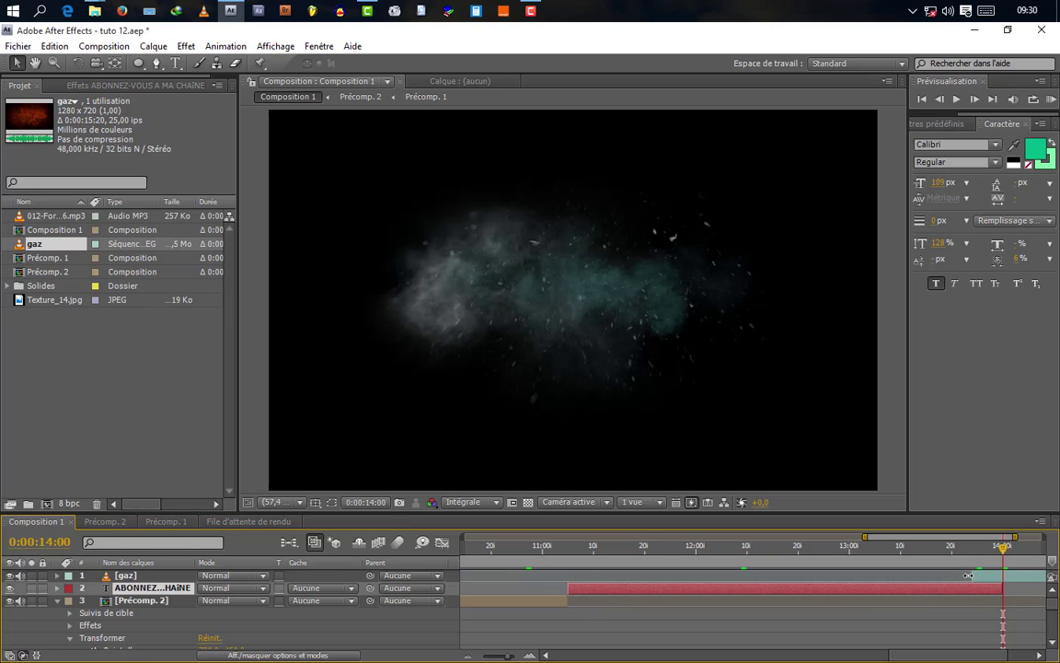
left_click_drag(1015, 582, 929, 588)
left_click_drag(924, 549, 735, 556)
scroll(889, 577, "up", 3)
Step: Place the ABONNEZ-VOUS text layer above gaz and set its blending mode to Addition
left_click(151, 587)
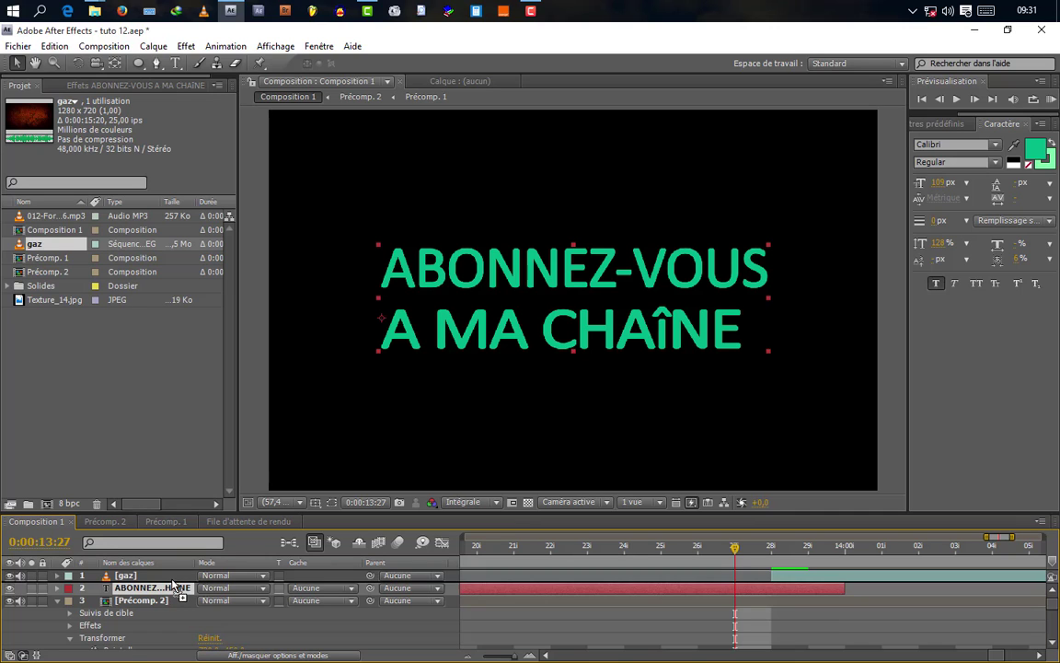
left_click_drag(168, 590, 168, 572)
left_click(255, 578)
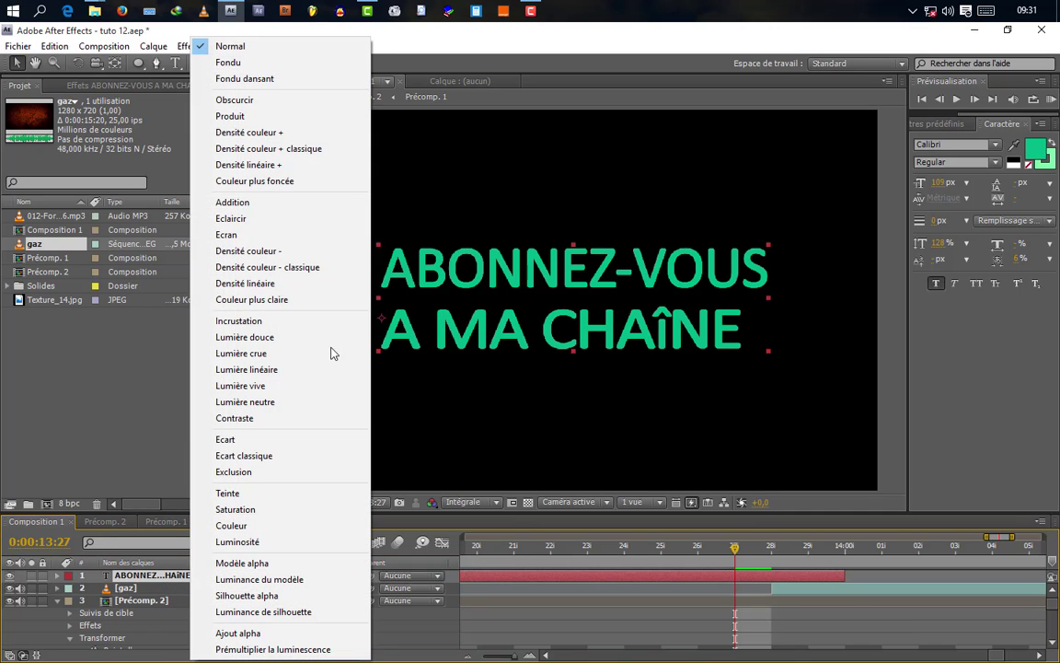
left_click(213, 188)
left_click_drag(759, 550, 808, 549)
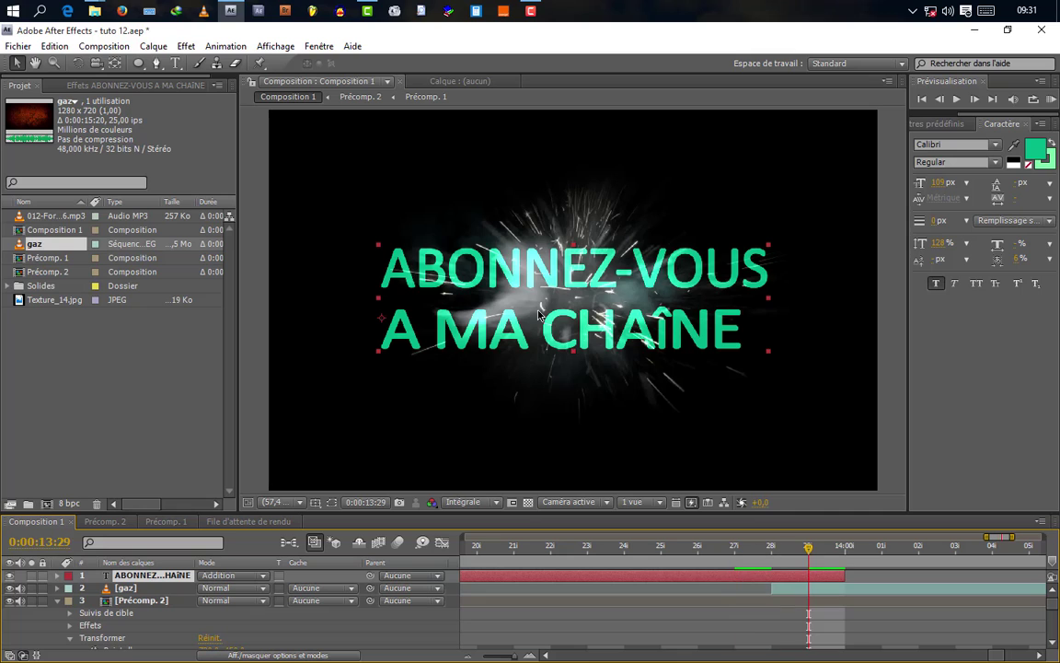
left_click(822, 591)
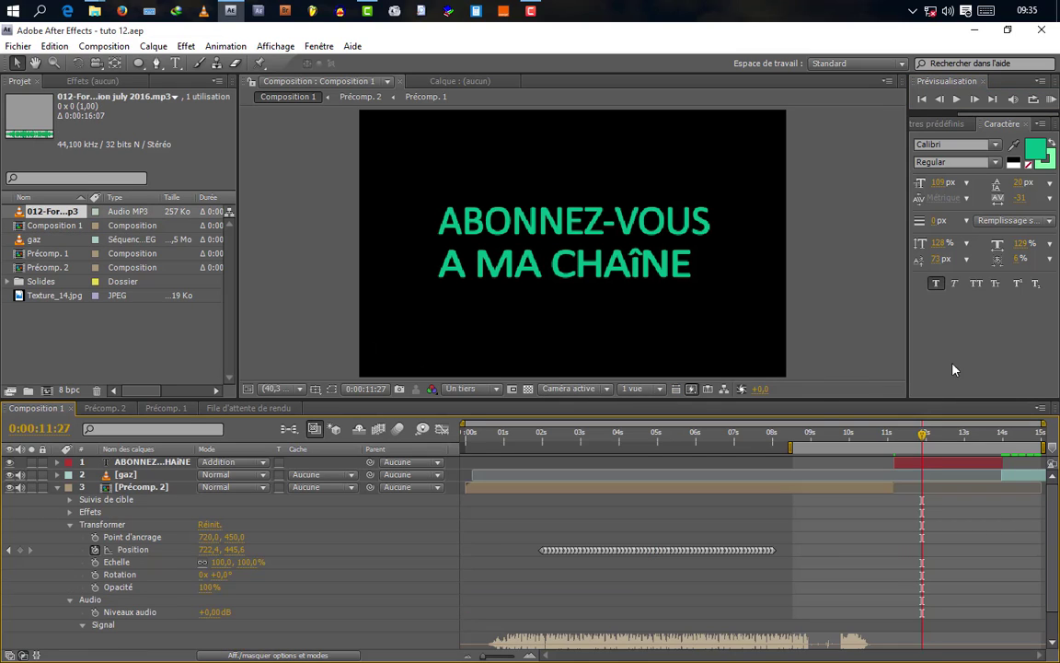
Step: Examine the audio waveform of Précomp. 2 around 0:00:11:10, just after the layer's end
left_click(70, 601)
left_click(70, 602)
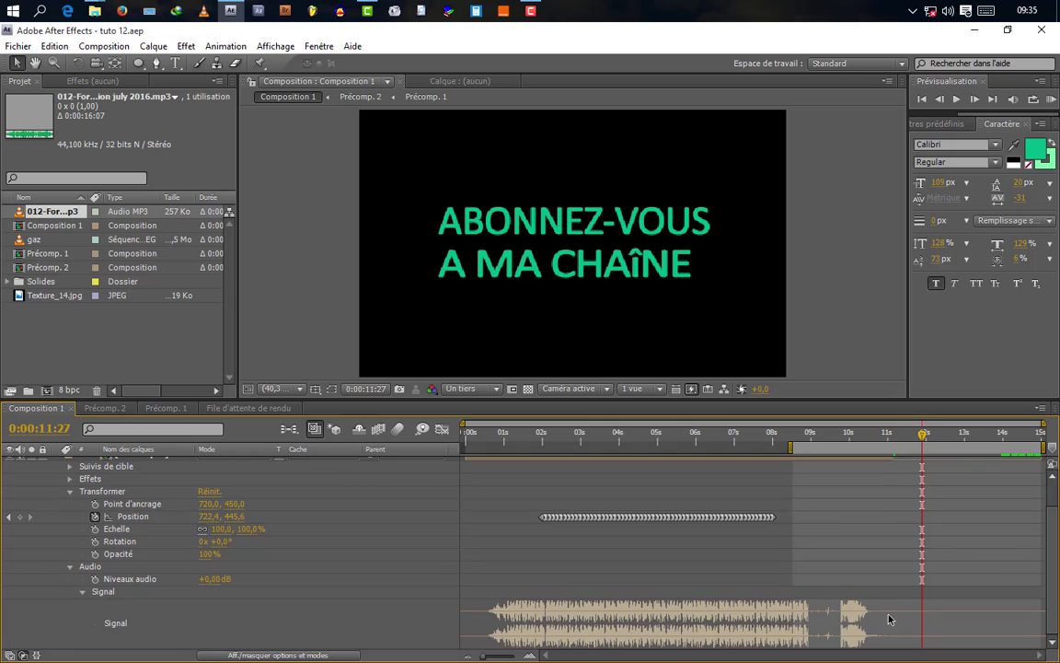
left_click_drag(886, 442, 900, 516)
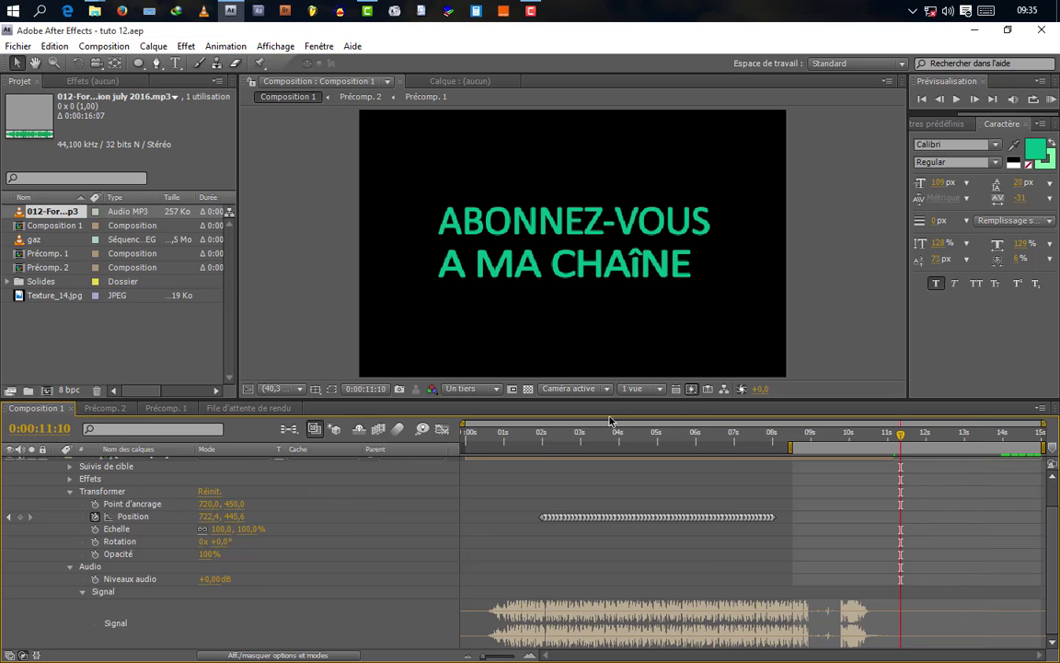
Step: Remove the 012-Formation july 2016.mp3 layer from Précomp. 2 and add that audio file as the bottom layer of Composition 1
left_click(103, 408)
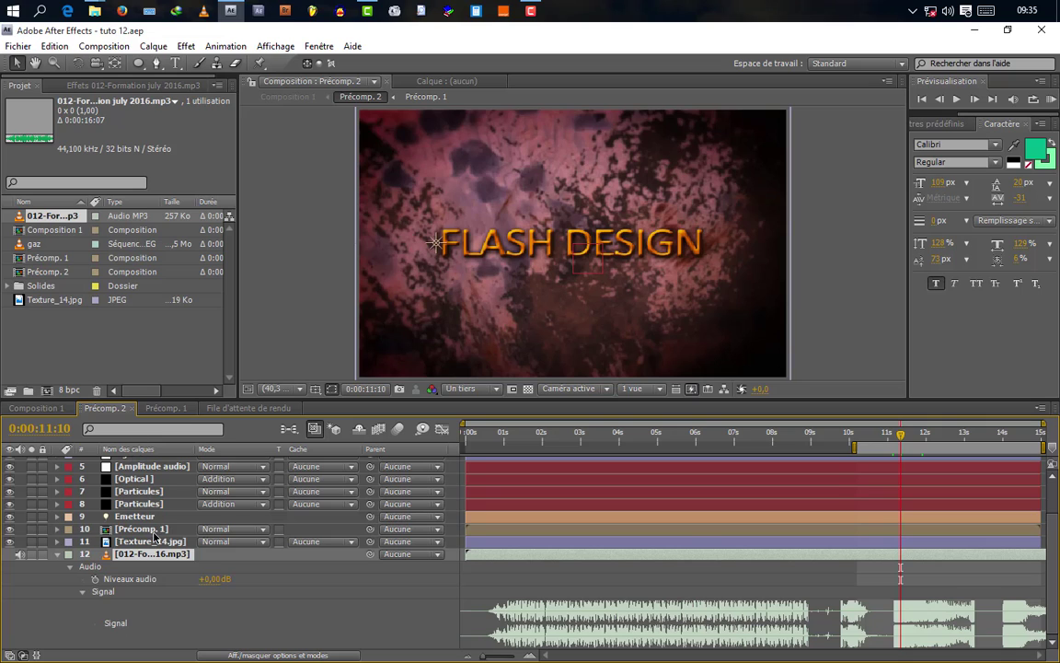
scroll(144, 558, "up", 3)
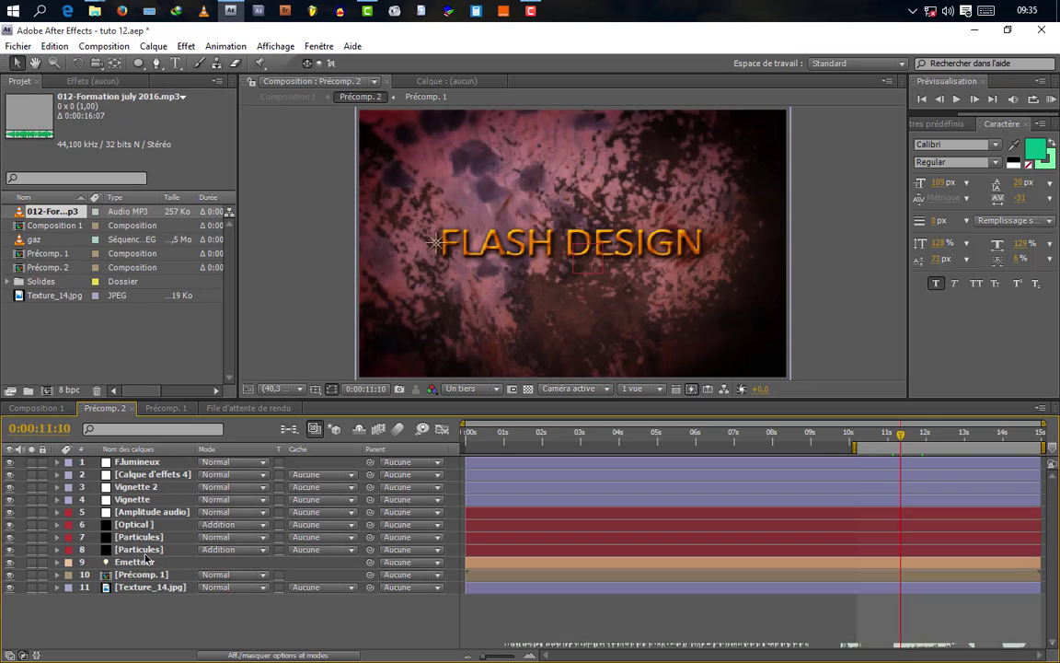
left_click(30, 408)
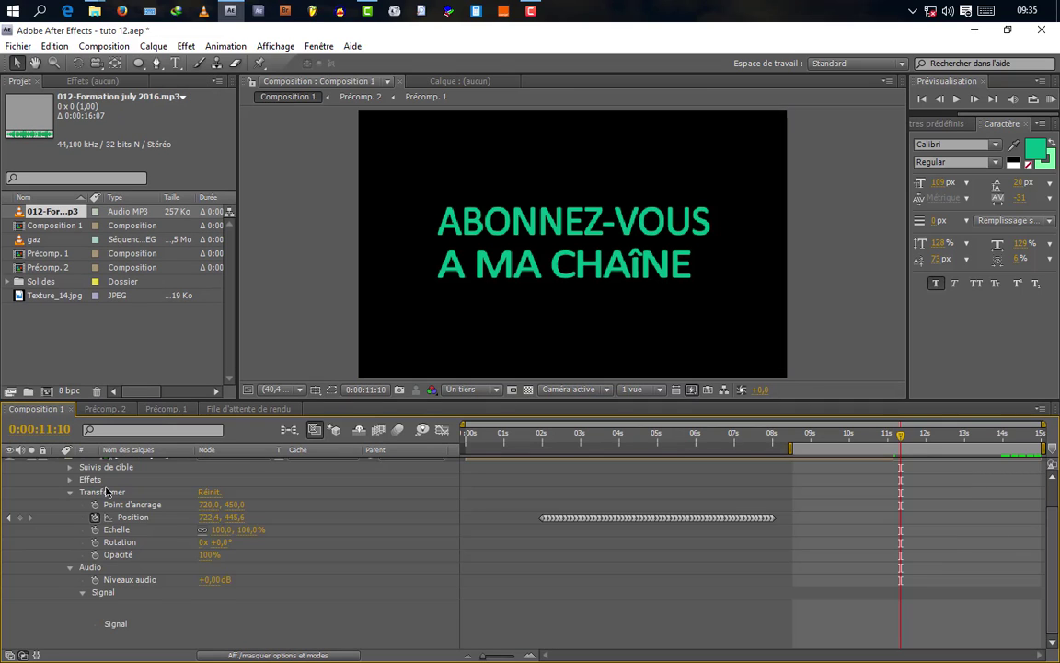
scroll(62, 488, "up", 1)
left_click(58, 489)
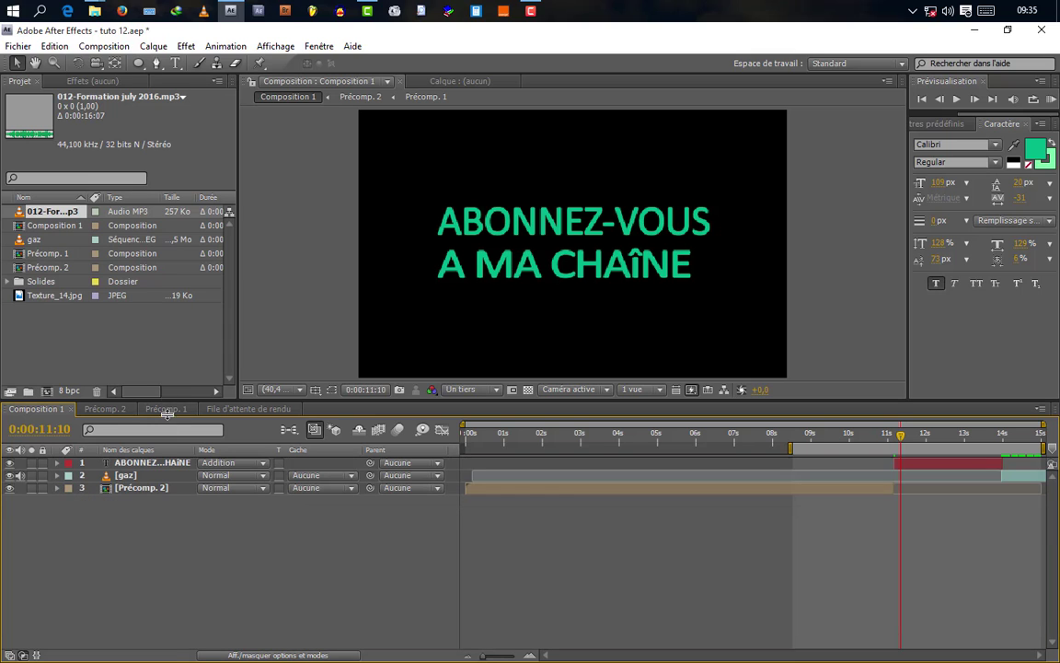
left_click_drag(167, 397, 166, 439)
left_click_drag(195, 590, 198, 601)
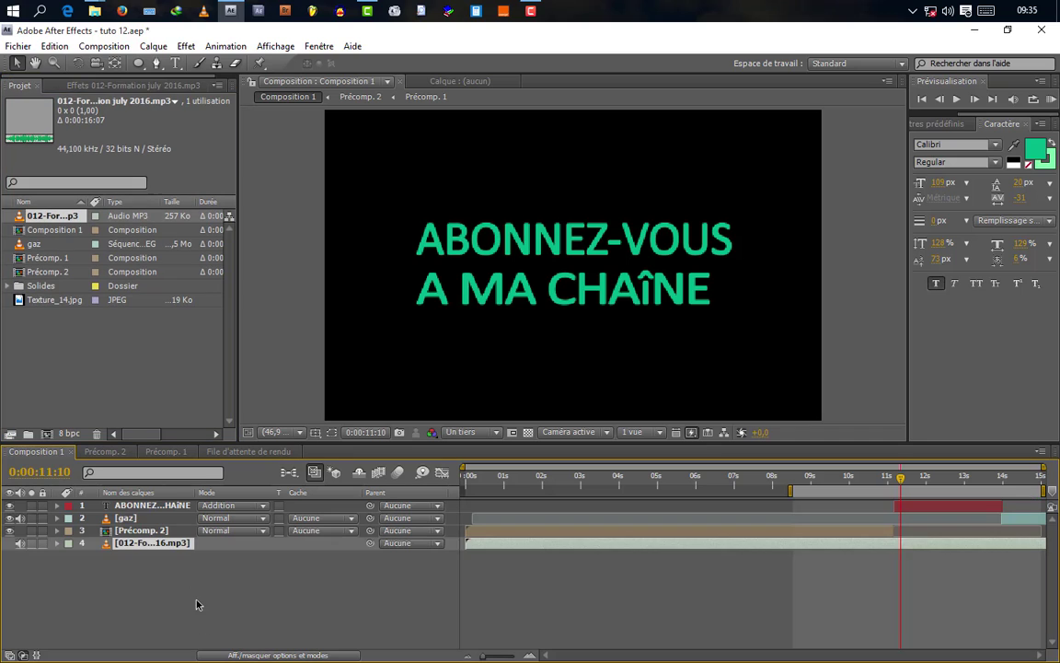
Step: Show the audio waveform of the mp3 layer in Composition 1
left_click(58, 543)
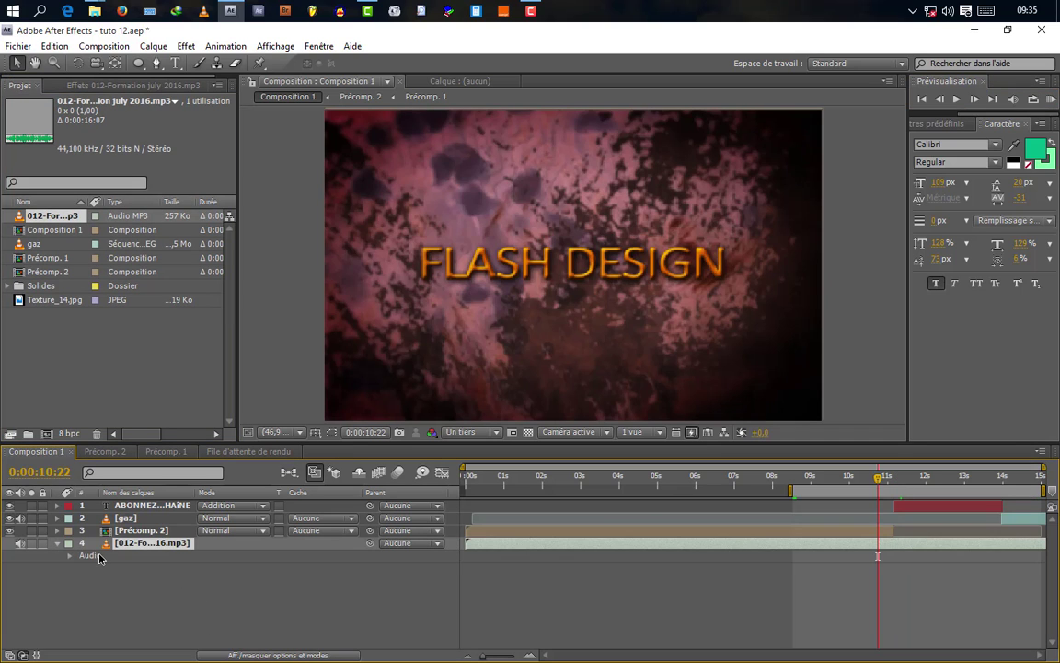
left_click(70, 555)
left_click(81, 581)
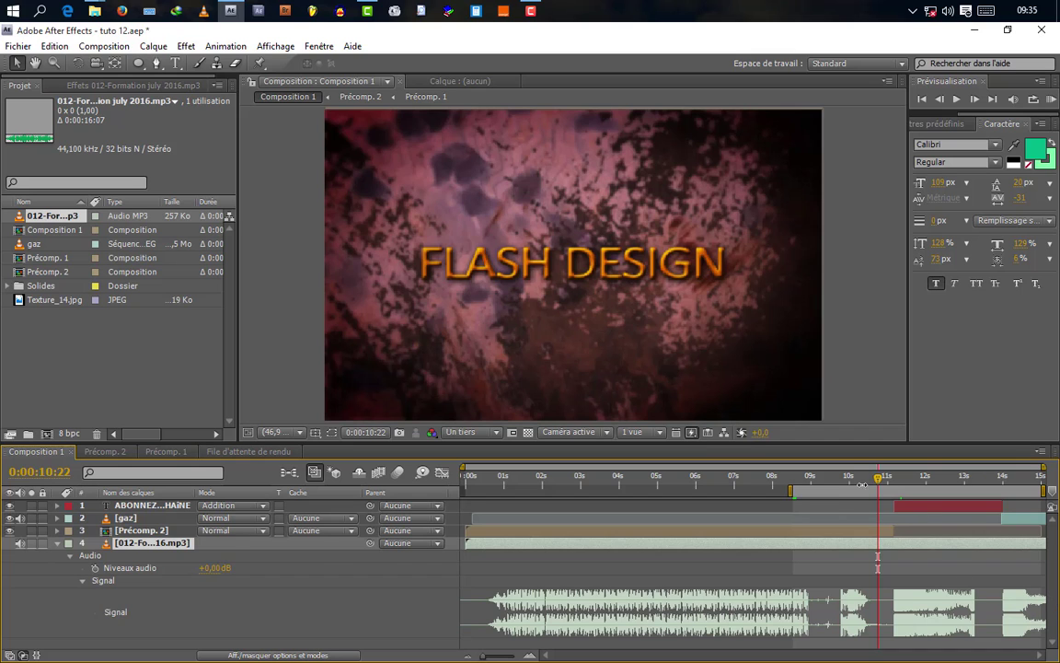
Step: Enlarge the composition view and set its preview resolution to Intégrale
left_click_drag(458, 443, 459, 507)
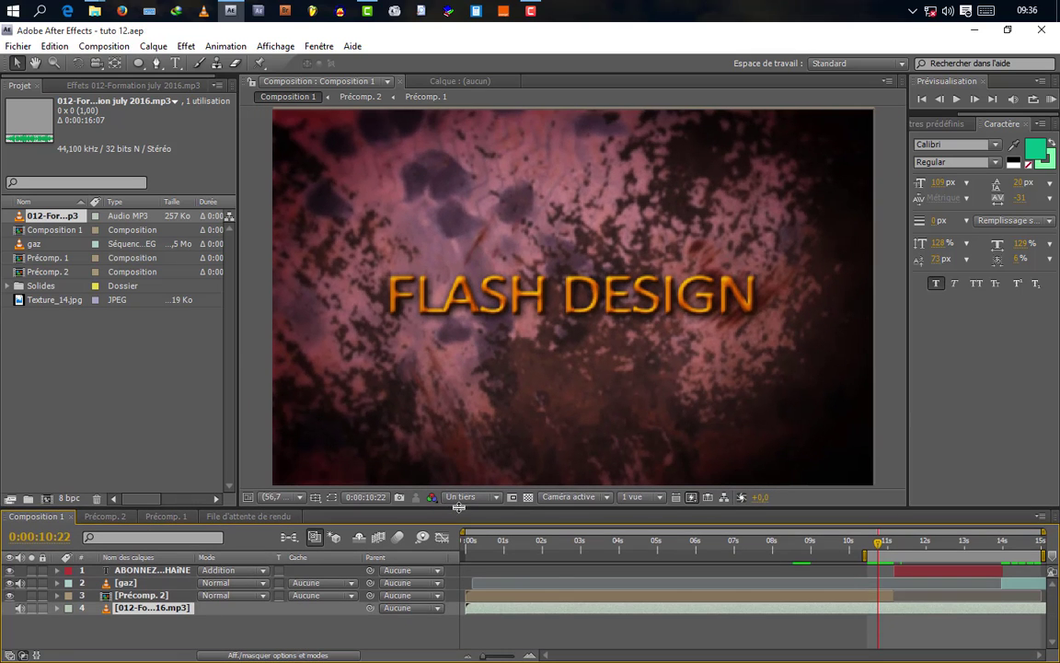
left_click(471, 497)
left_click(453, 535)
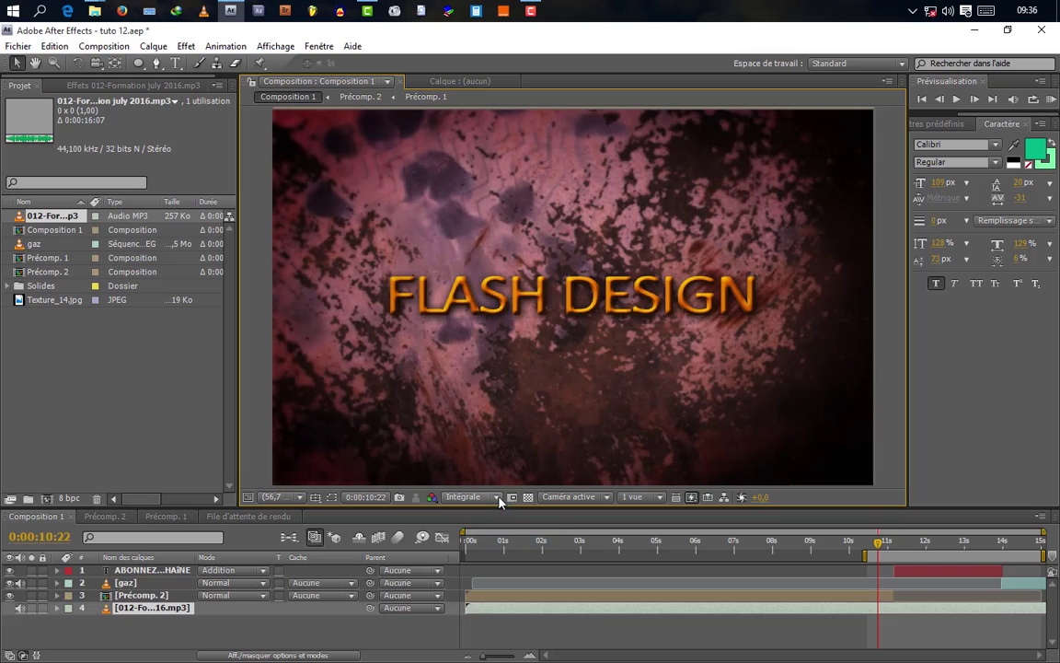
Step: Add Composition 1 to the render queue and set its output module format to H.264
left_click(104, 46)
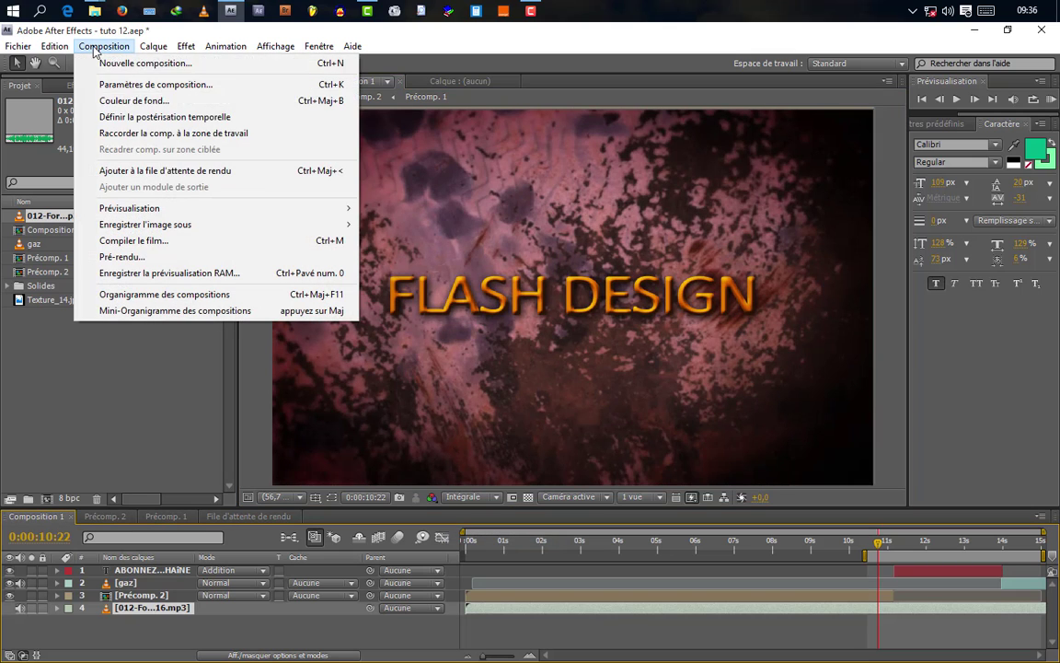
left_click(125, 154)
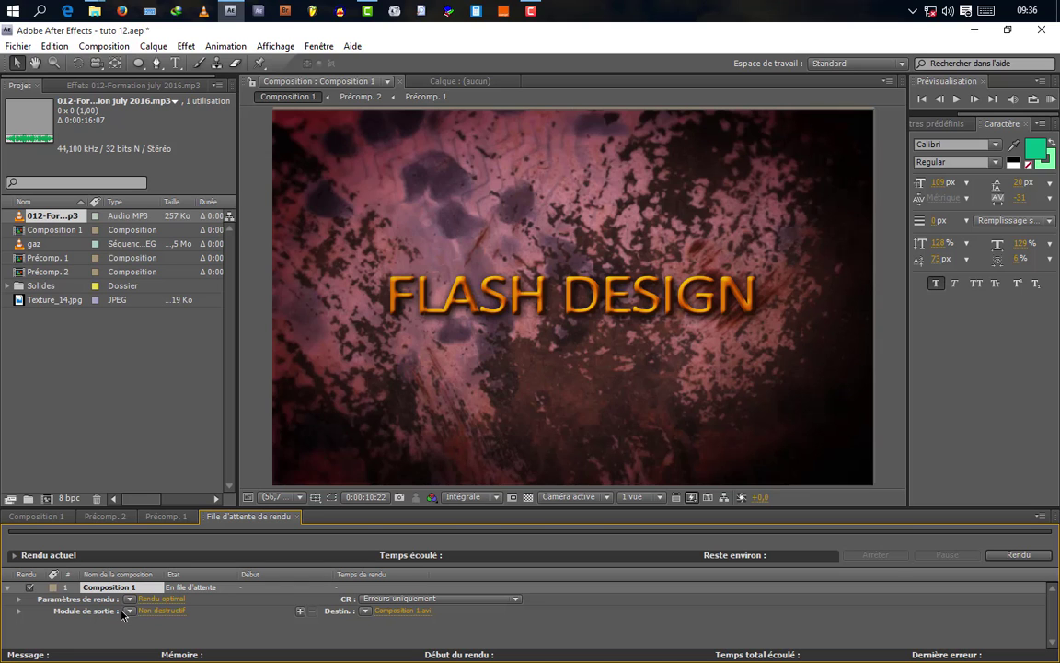
left_click(154, 612)
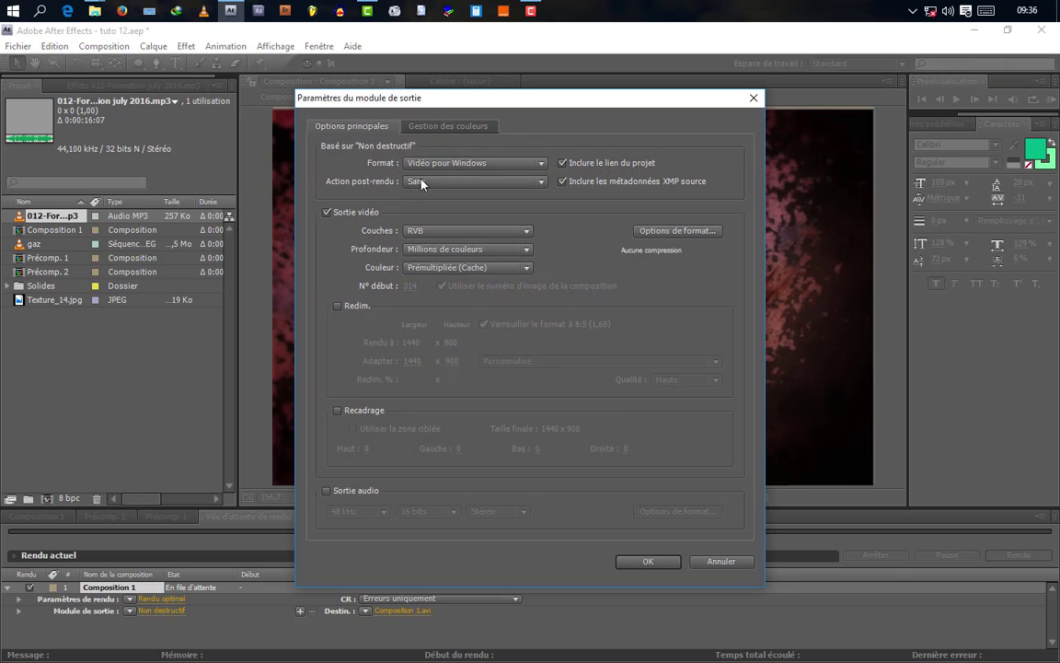
left_click(429, 163)
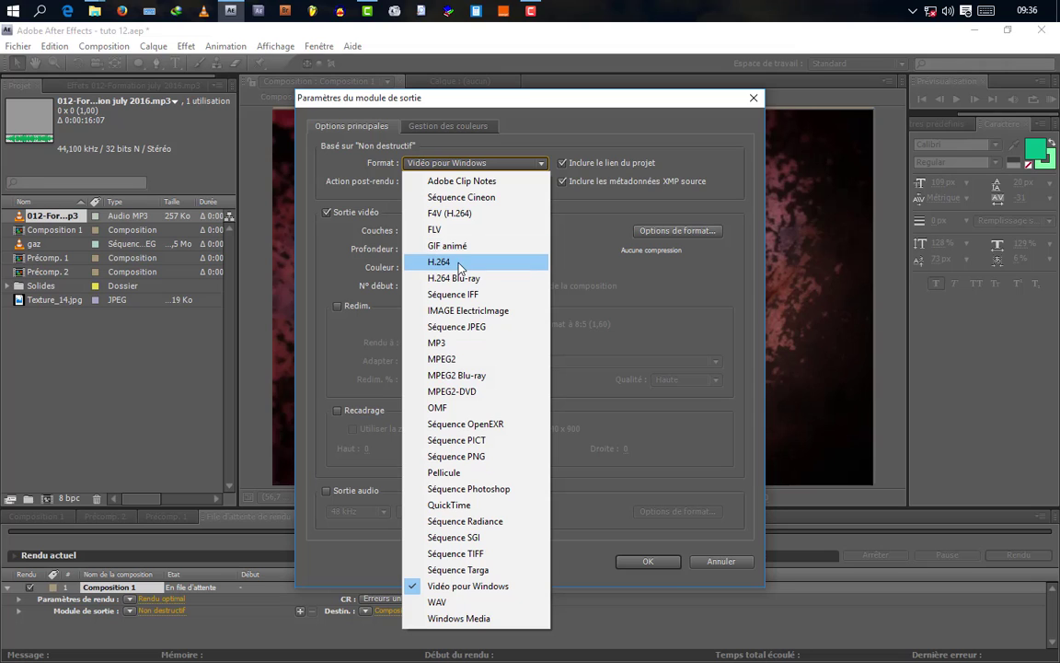
left_click(454, 262)
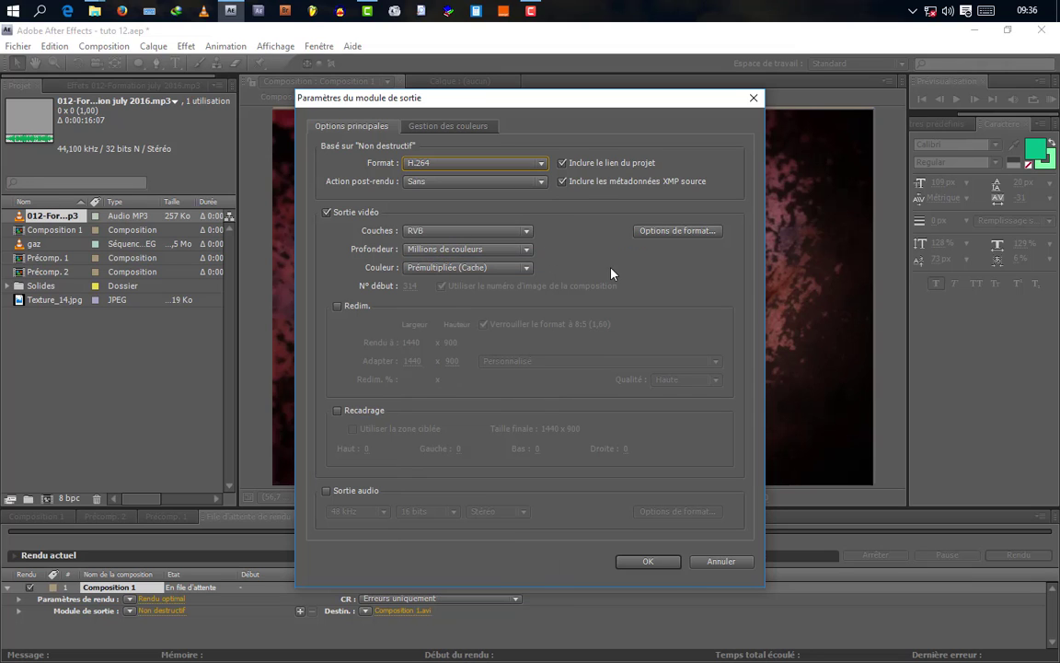
Step: Open the H.264 format options and keep both video and audio export enabled
left_click(675, 232)
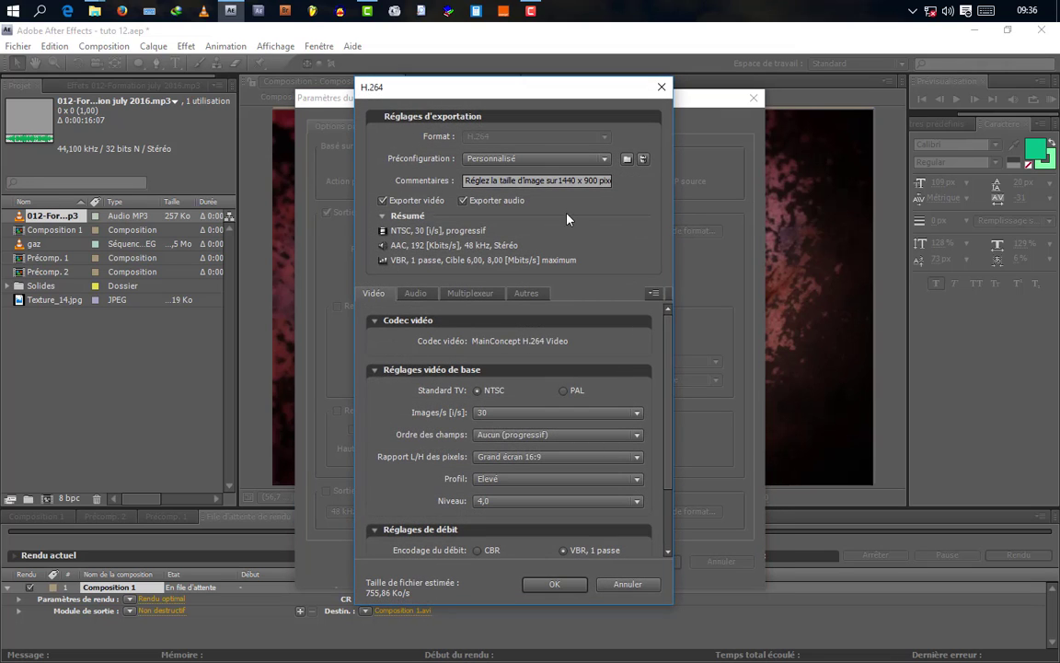
left_click_drag(559, 181, 599, 194)
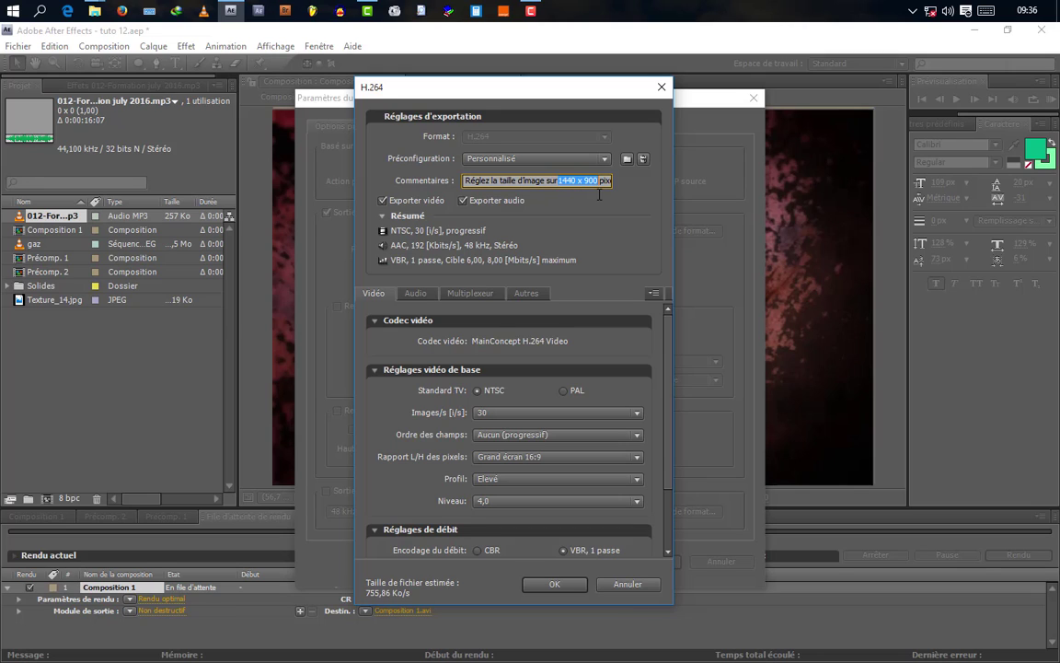
left_click(515, 242)
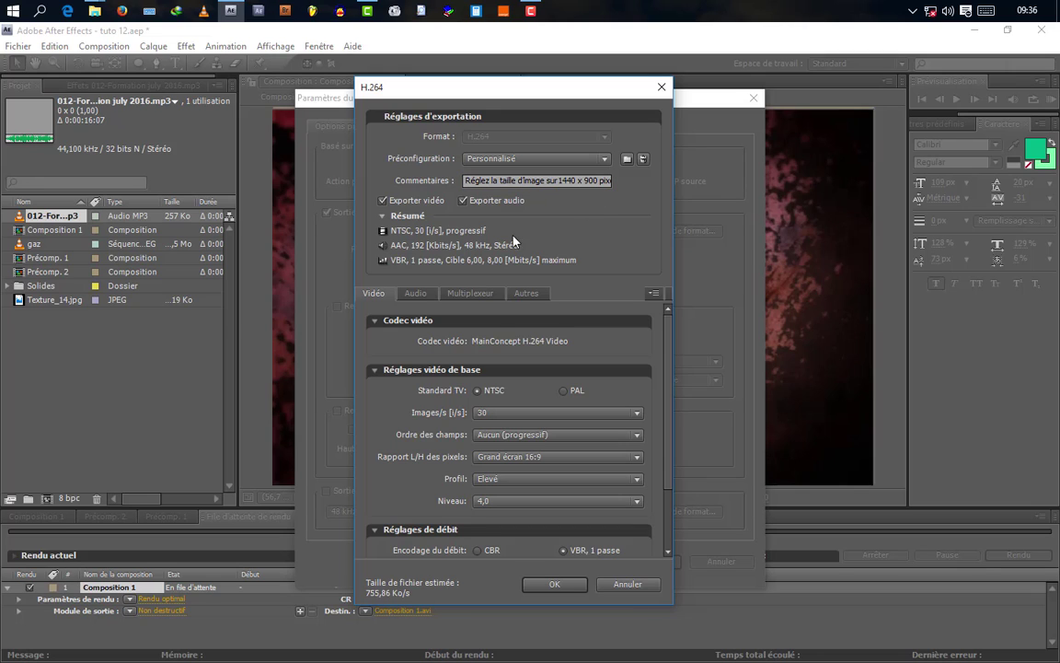
double_click(463, 200)
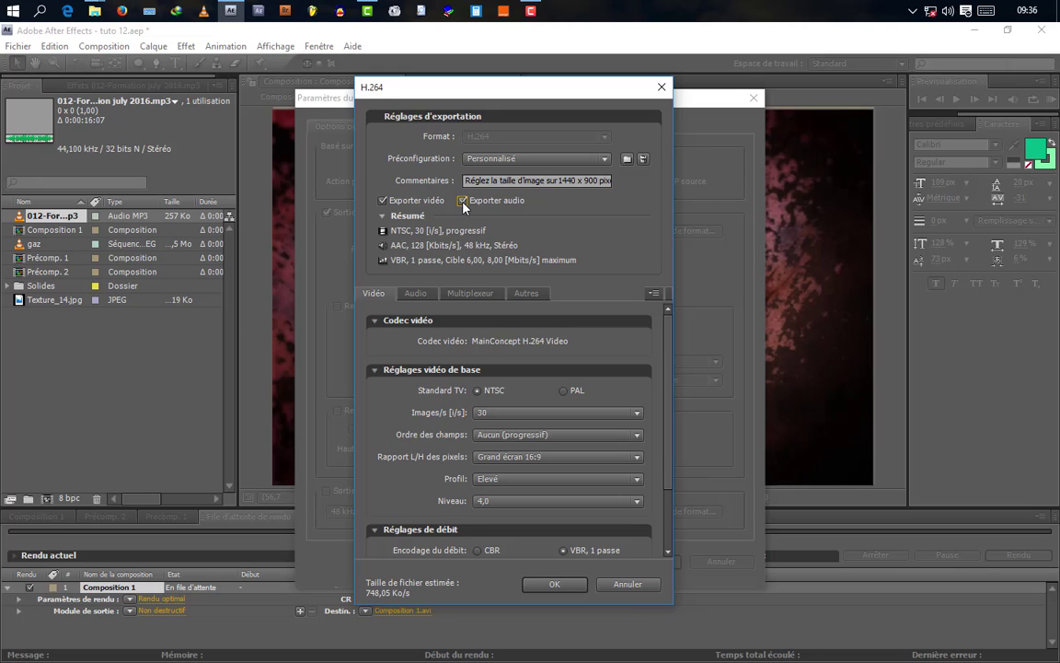
left_click(382, 201)
left_click(383, 202)
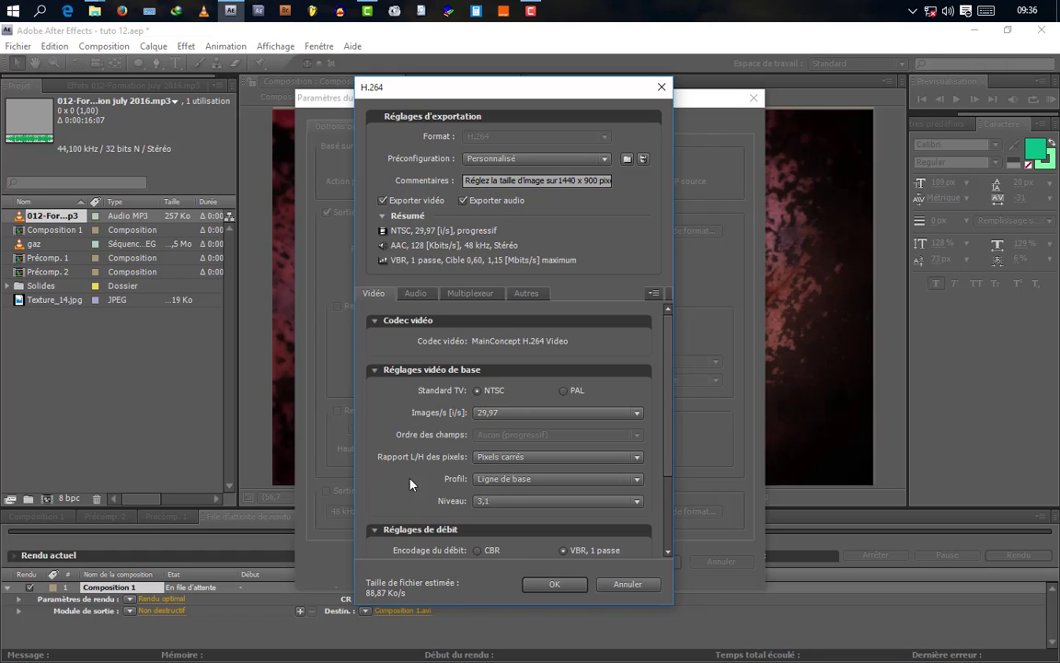
Step: Set the H.264 video to the Elevé profile, Grand écran 16:9 pixel aspect ratio, level 4,0 and 30 frames per second
left_click(516, 479)
left_click(514, 530)
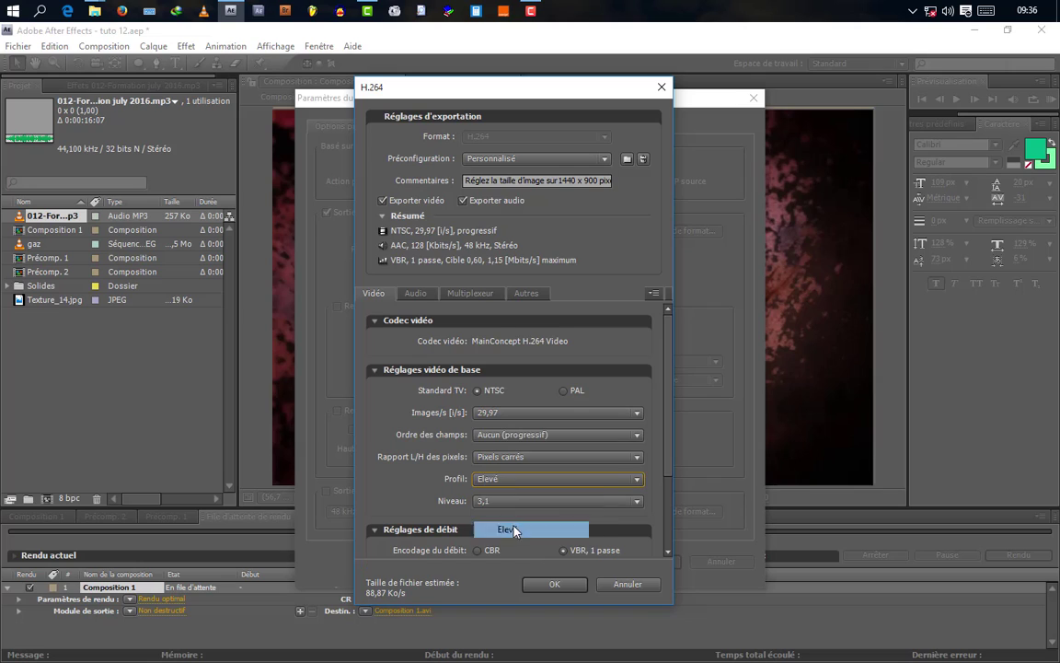
left_click(516, 457)
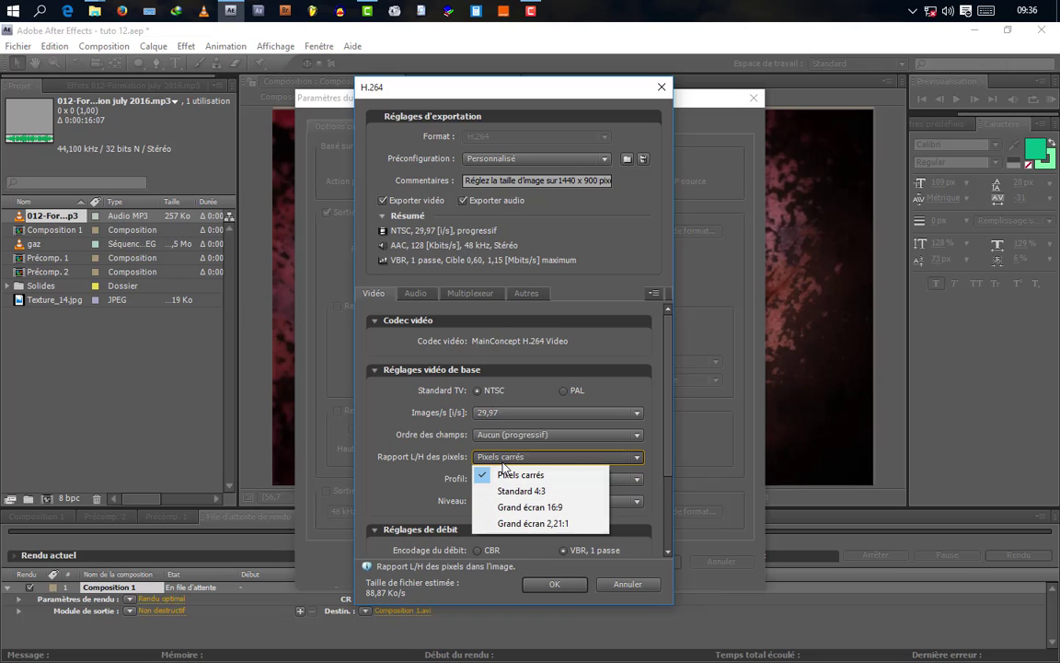
left_click(522, 507)
left_click(487, 502)
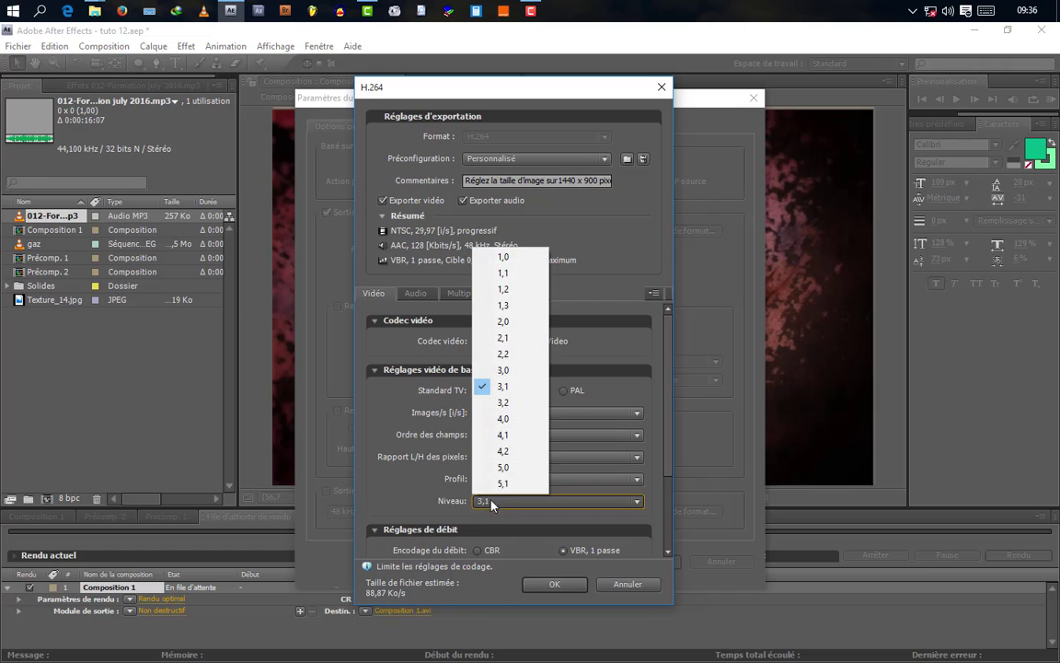
left_click(504, 418)
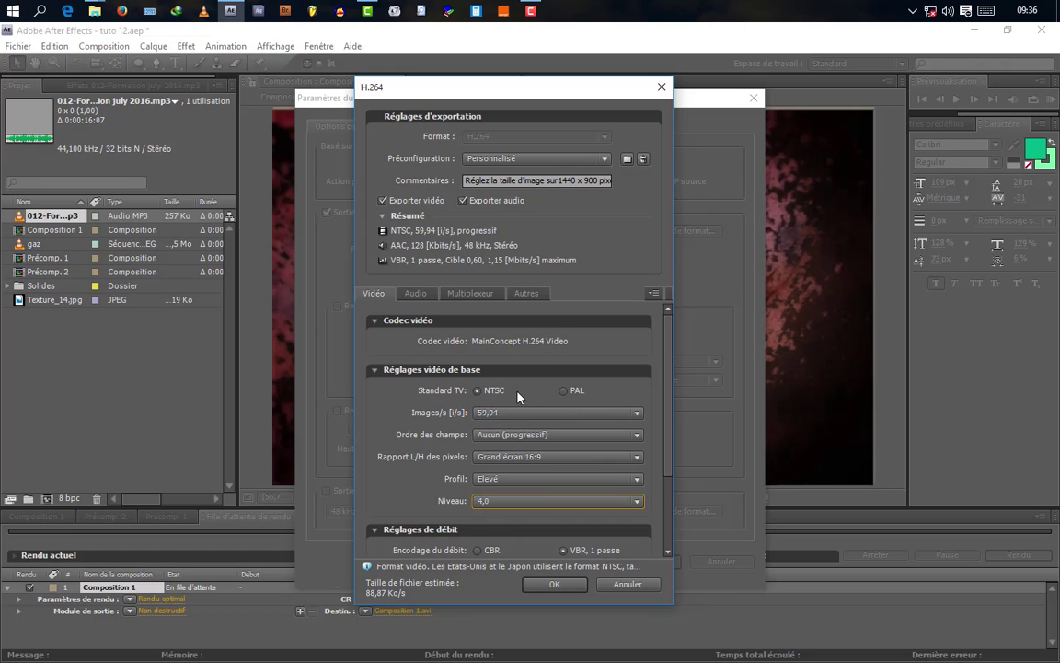
left_click(489, 414)
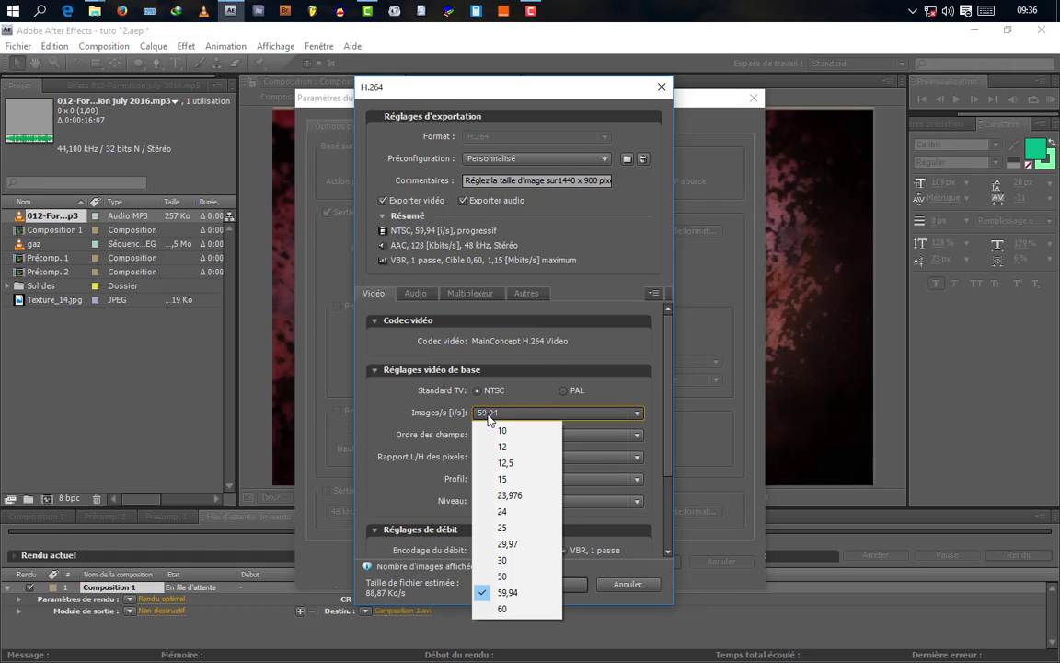
left_click(499, 560)
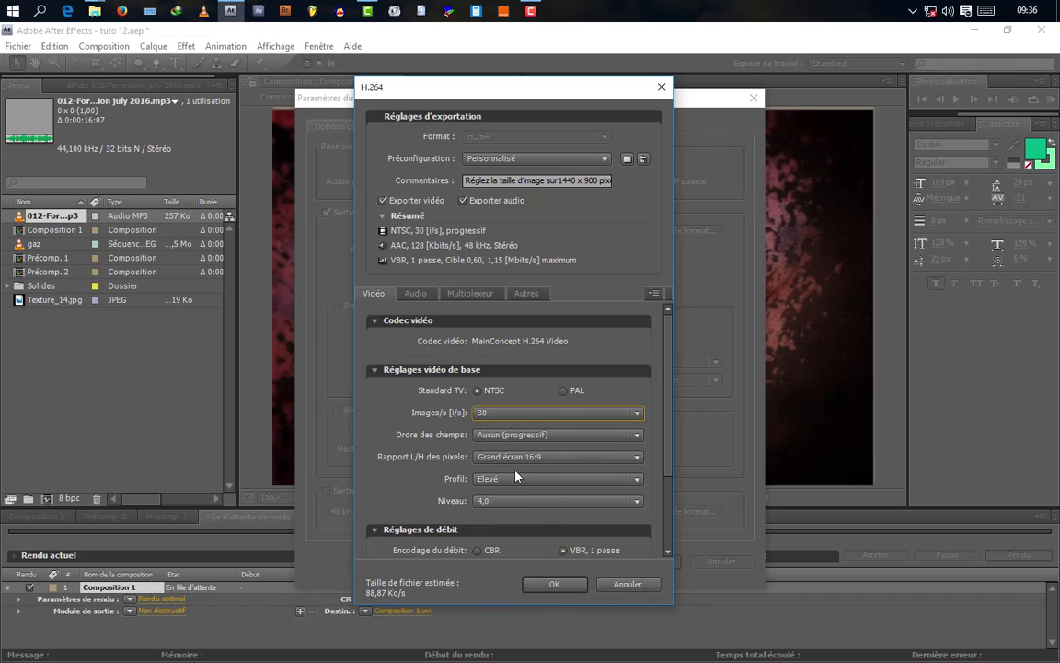
Step: Check the remaining H.264 format settings and accept them together with the output module settings, with audio output enabled
left_click(415, 293)
left_click(486, 295)
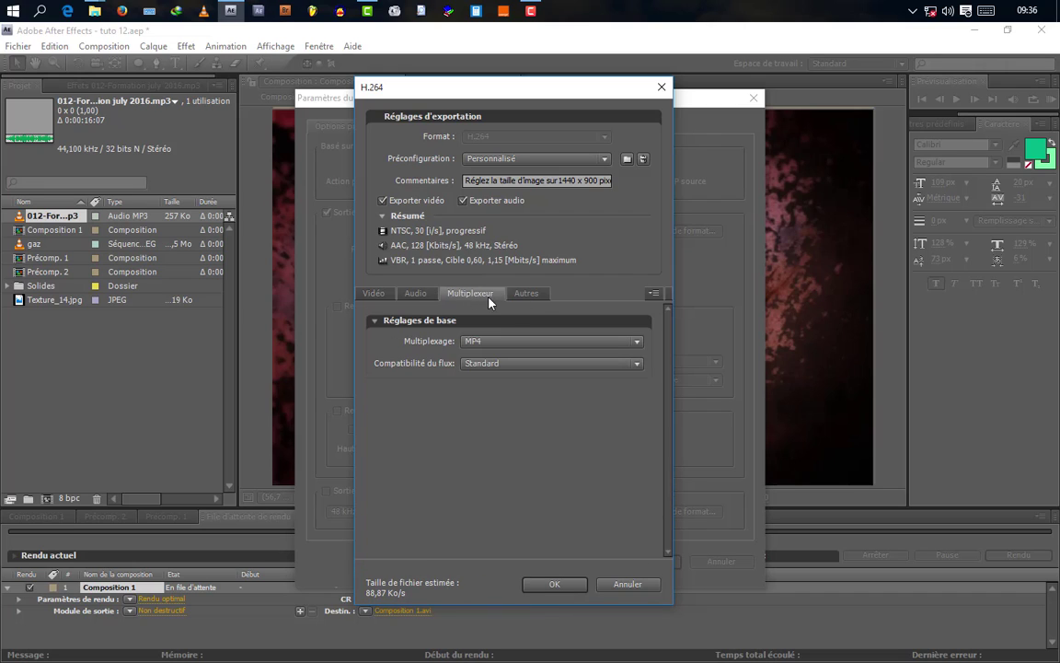
left_click(526, 293)
left_click(557, 583)
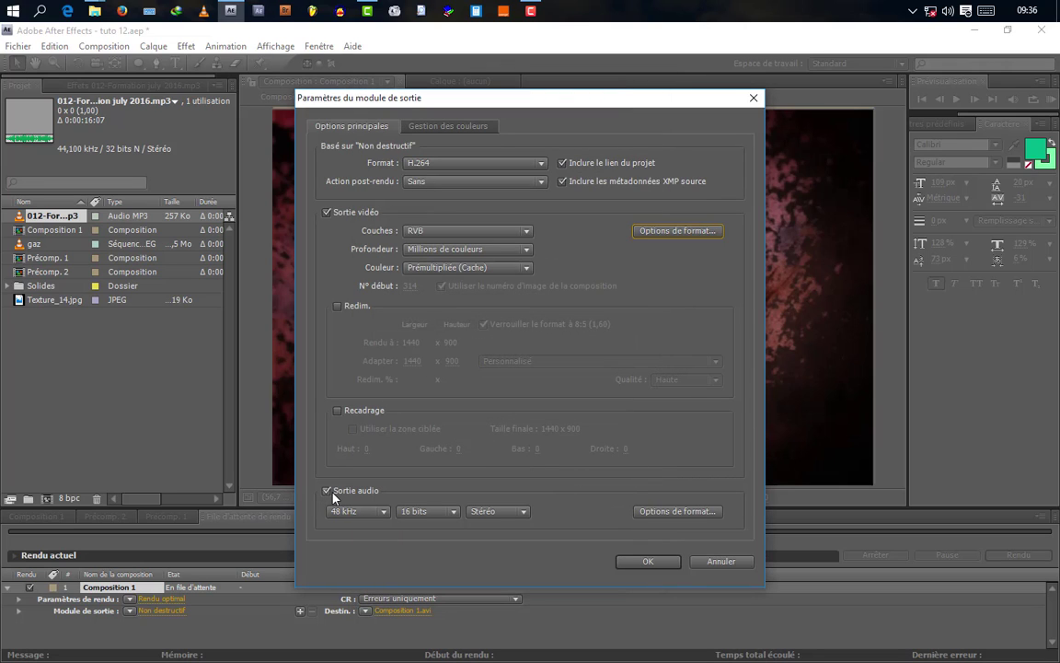
left_click(649, 562)
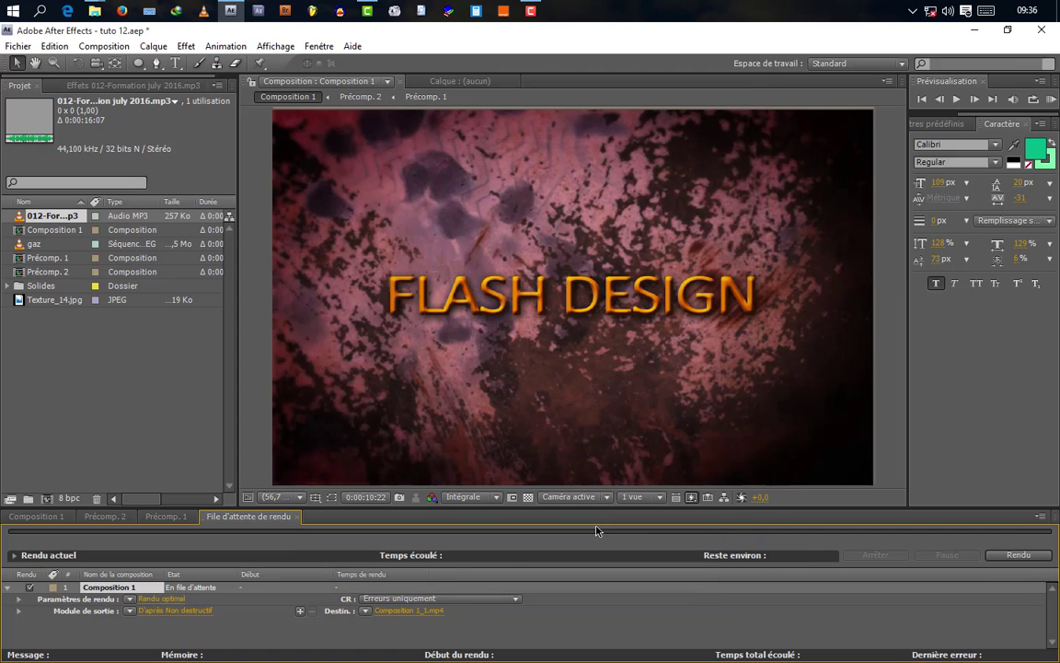
Step: Set the render destination to the H.264 file Composition 1_1 in the 12 intro folder and start the render
left_click(407, 613)
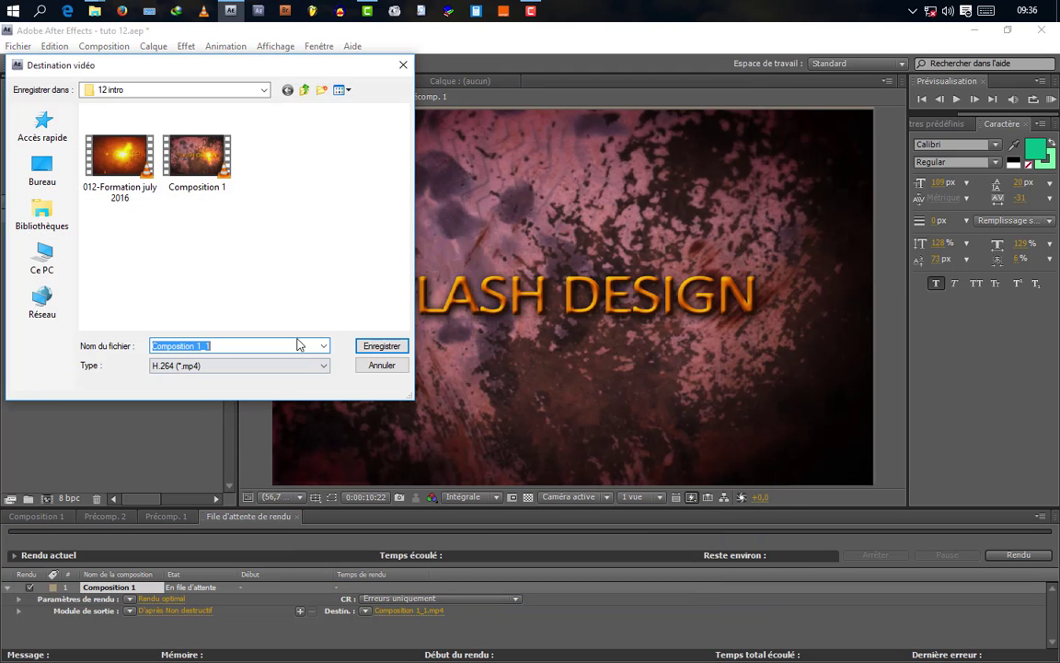
left_click(361, 351)
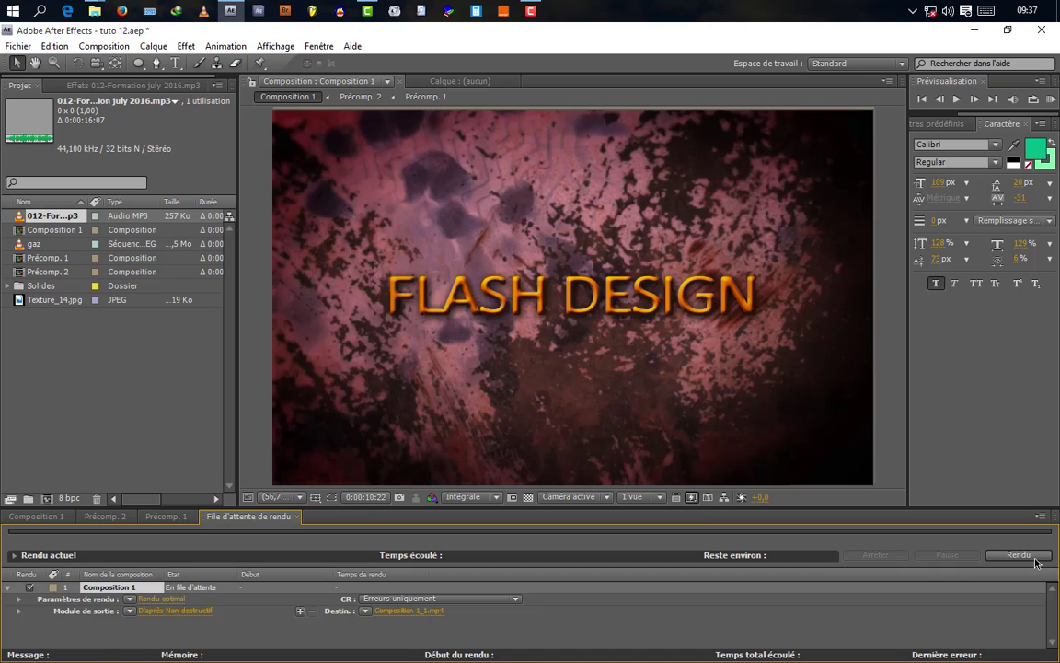
left_click(1036, 558)
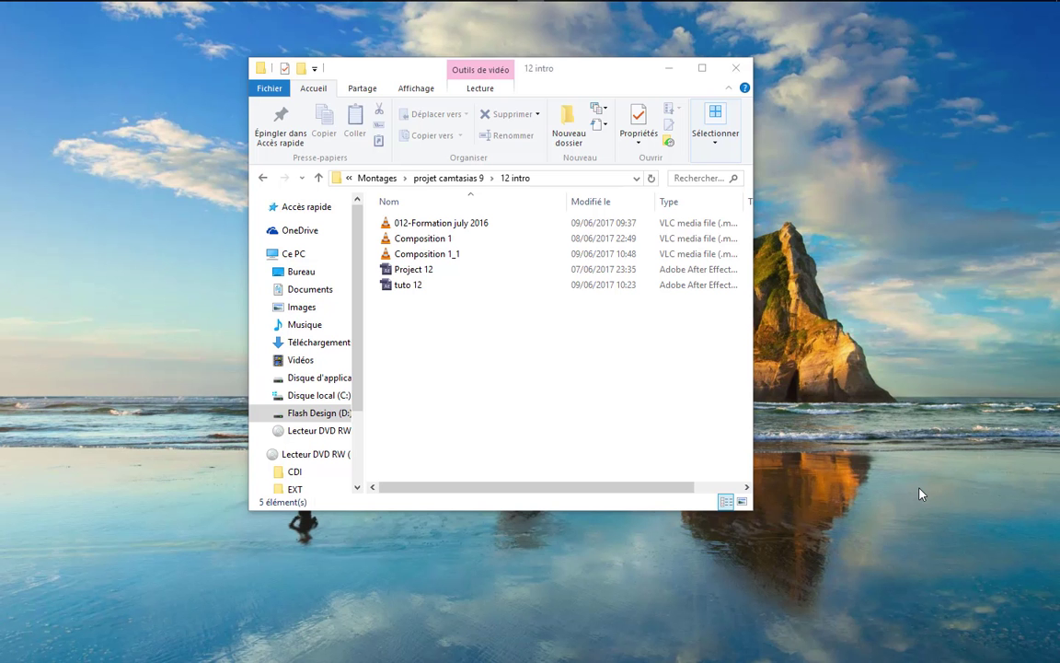
Step: Play the rendered Composition 1_1 video from the 12 intro folder in VLC and jump to 00:12
right_click(688, 391)
left_click(727, 450)
left_click(461, 263)
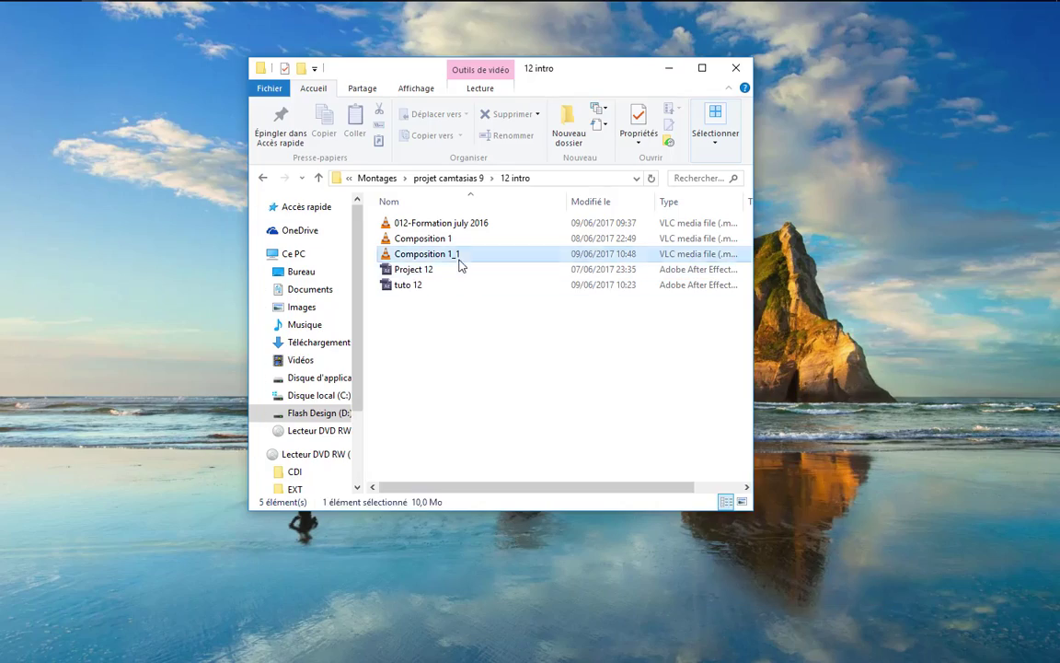
double_click(460, 262)
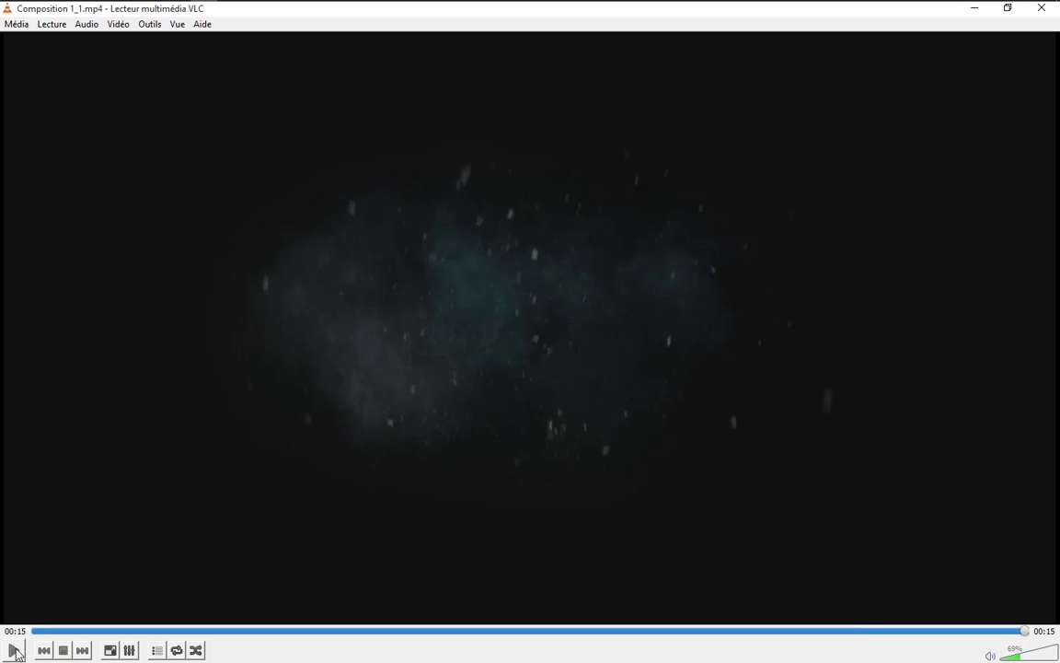
left_click(841, 631)
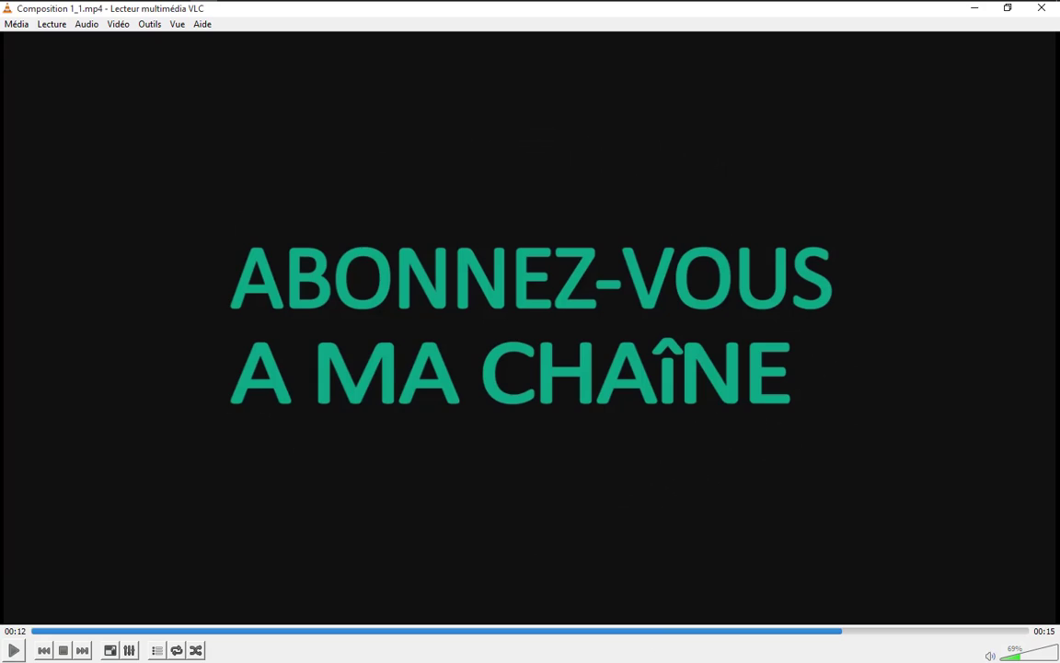